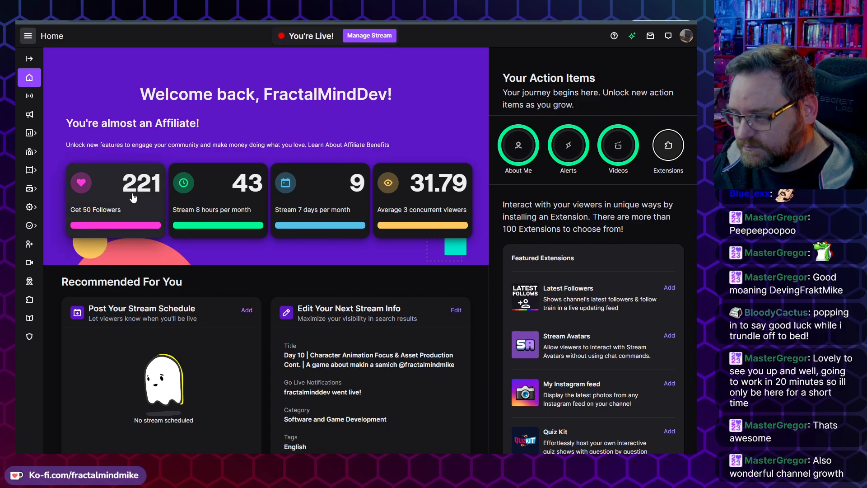
Step: Read through the featured extensions listed under the action items on the dashboard home page
triple_click(547, 291)
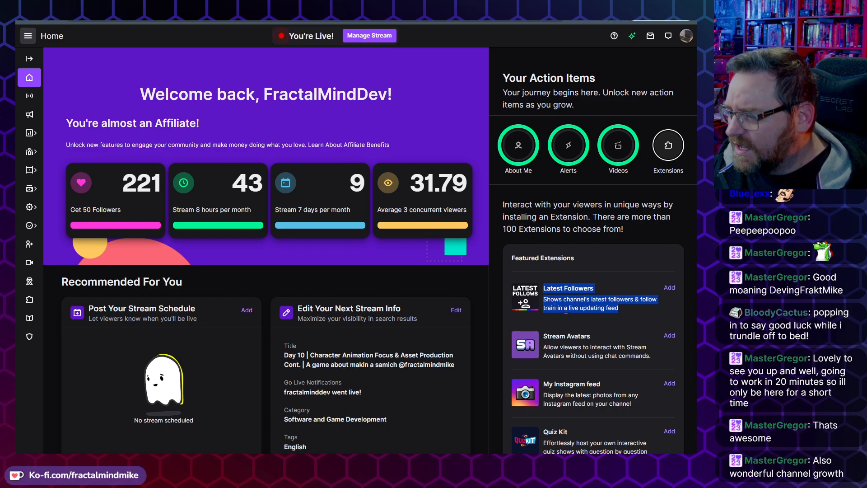
click(626, 308)
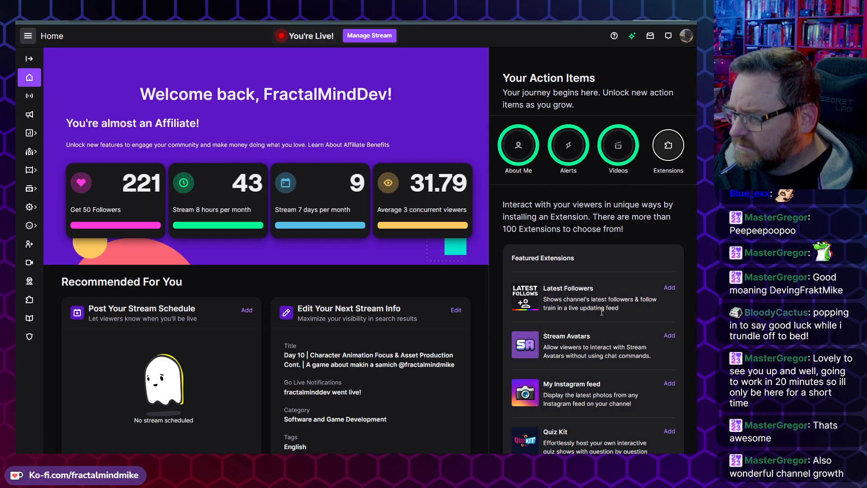
scroll(585, 334, down, 2)
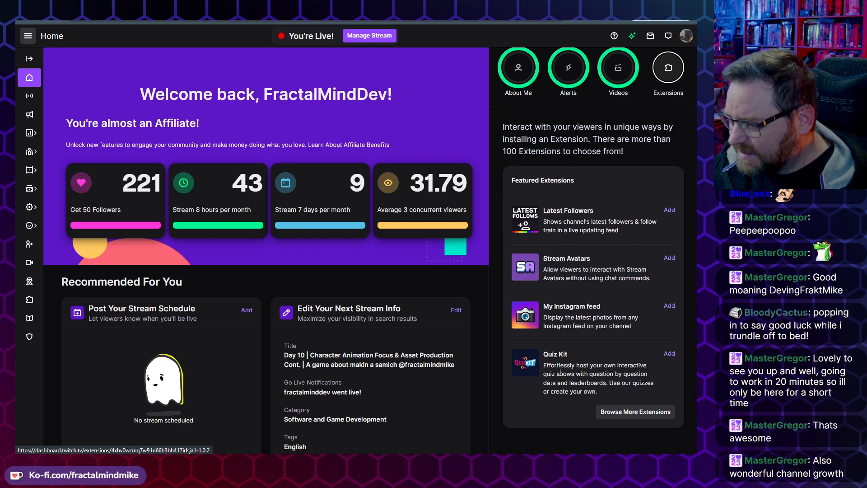
scroll(556, 413, up, 2)
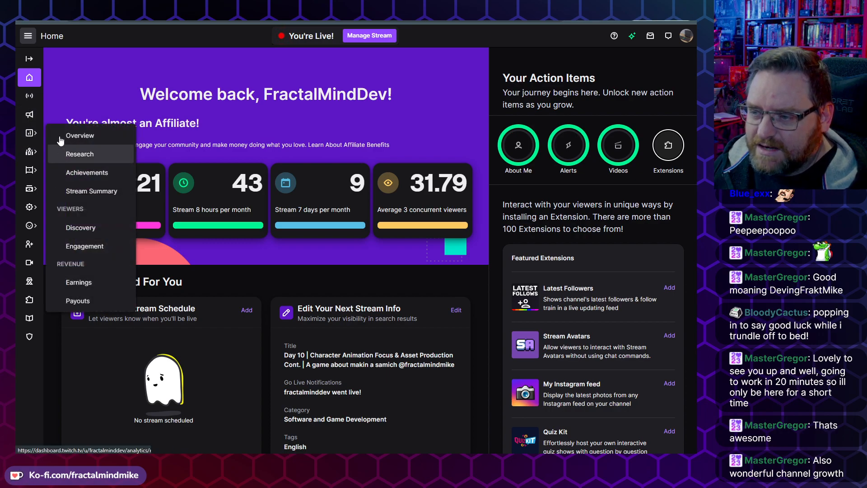
Step: Expand the creator dashboard sidebar and open the Analytics overview
click(29, 59)
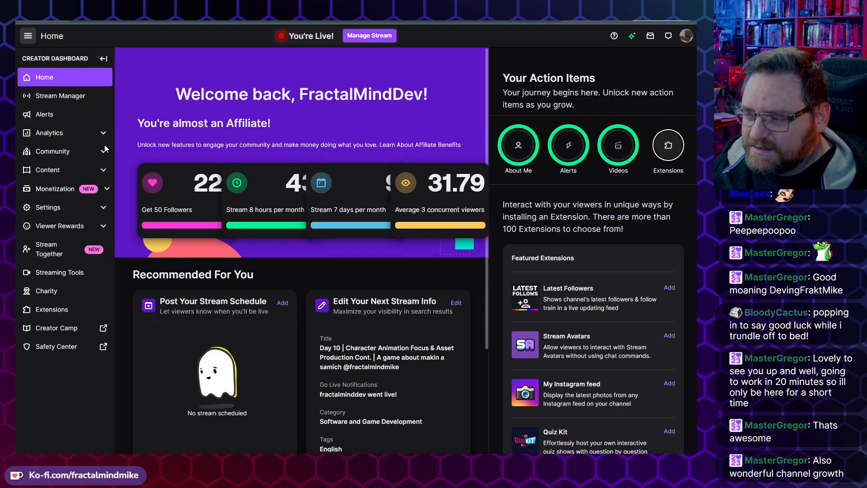
click(103, 58)
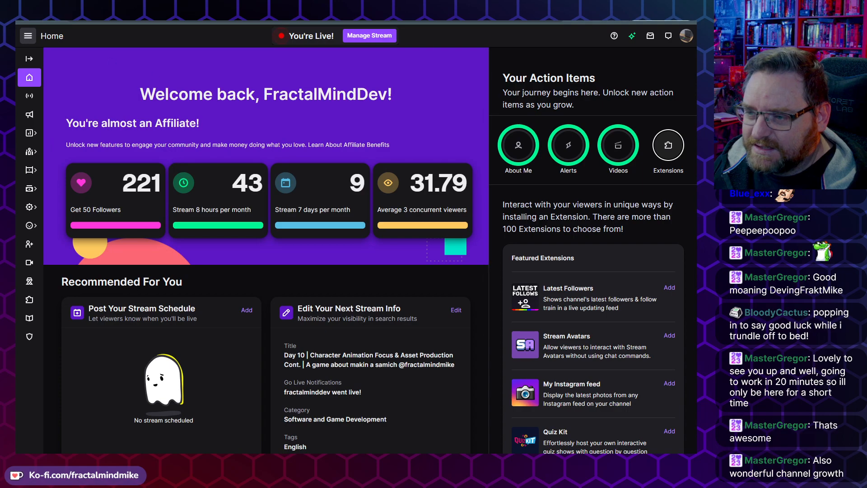
click(29, 59)
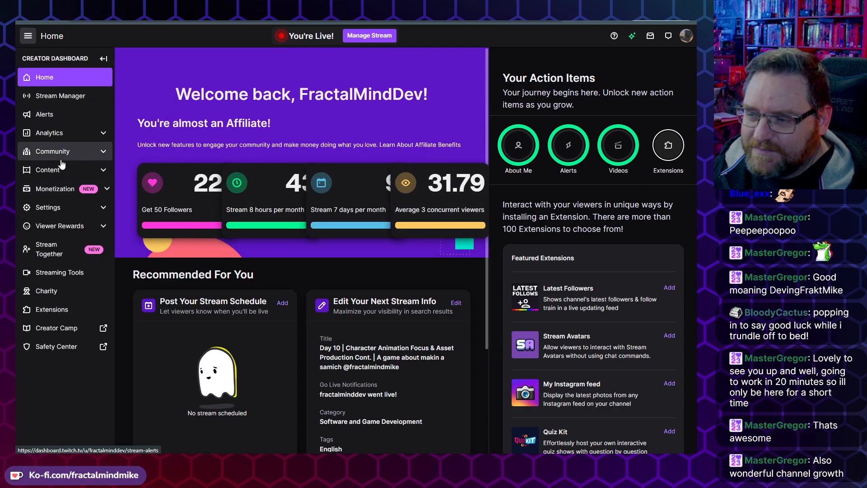
click(49, 133)
click(49, 151)
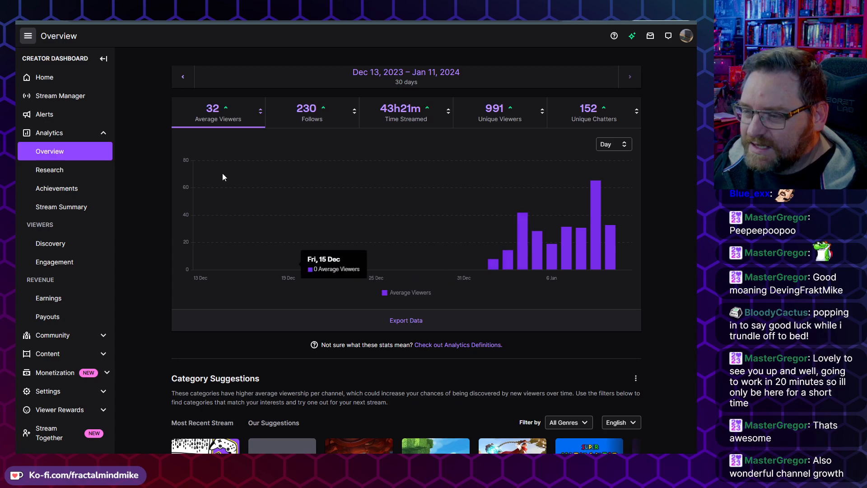
Step: Open the Analytics Achievements page and scroll through its Path to Partner and completed sections
click(63, 194)
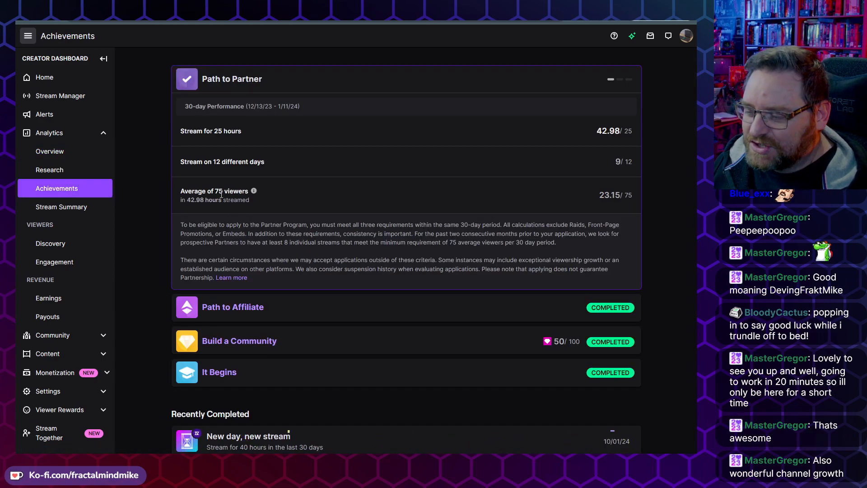
scroll(201, 215, down, 1)
scroll(333, 394, down, 3)
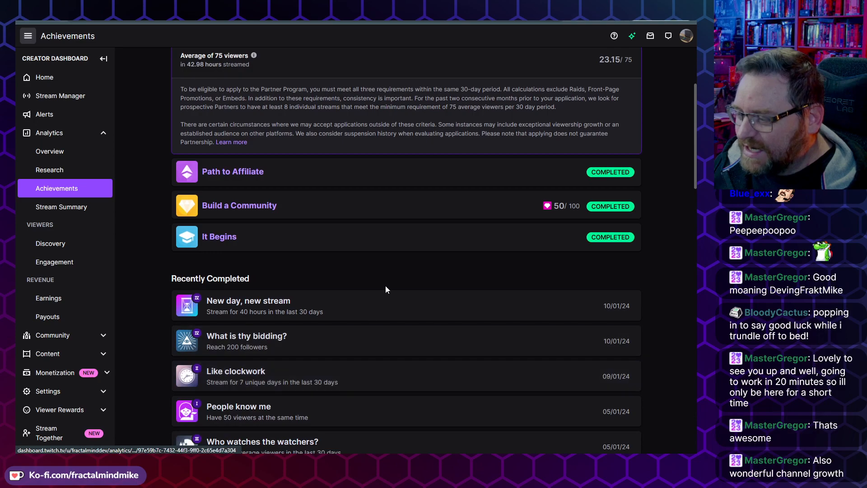
click(759, 463)
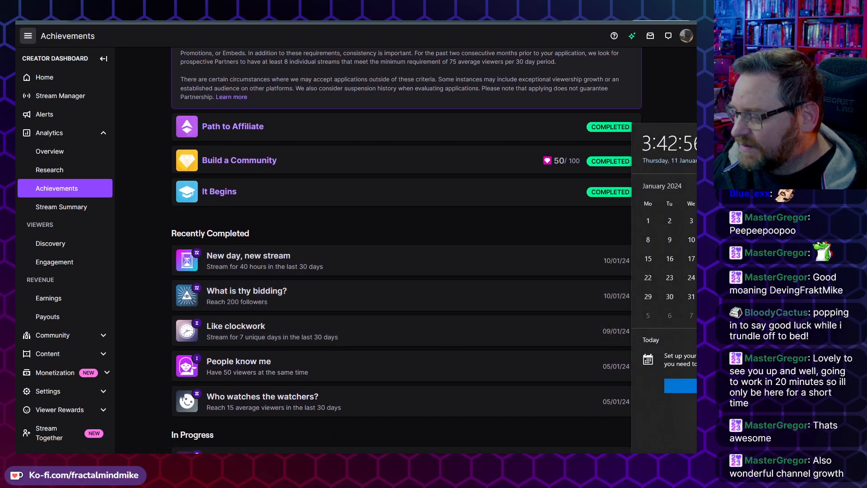
click(758, 463)
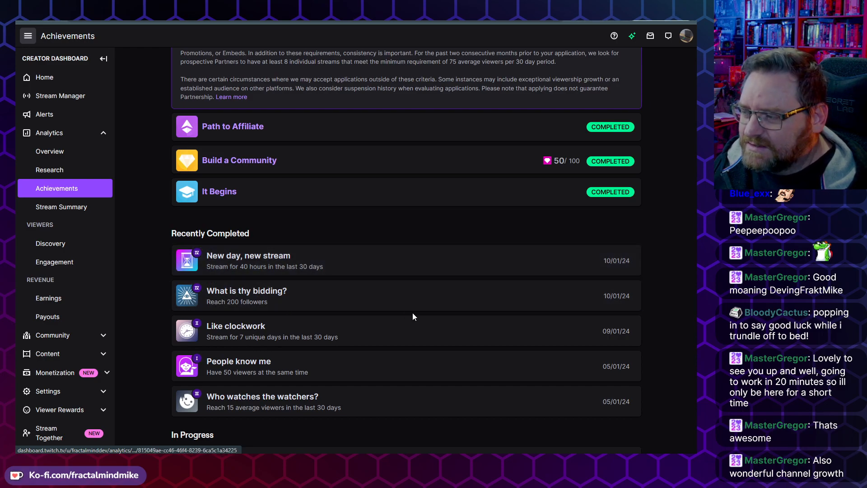
Step: Expand individual recently completed and in-progress achievements to read their details, then close them
click(356, 310)
scroll(393, 271, up, 4)
click(347, 212)
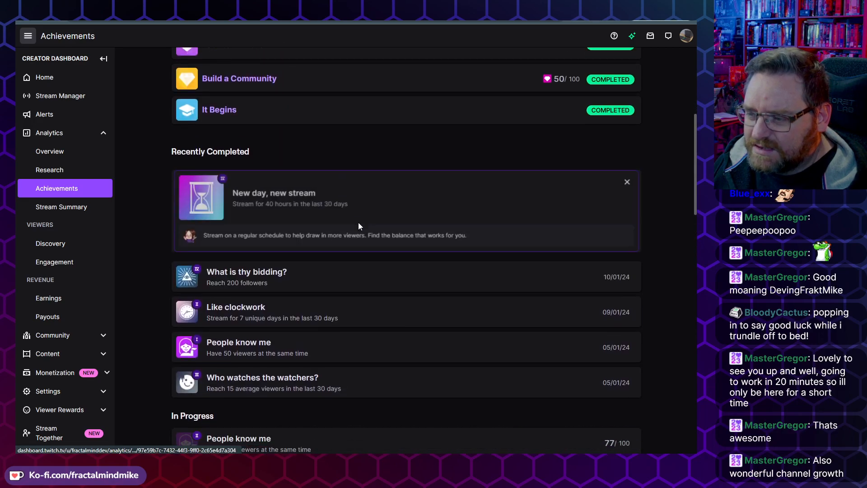
scroll(375, 252, down, 3)
click(342, 320)
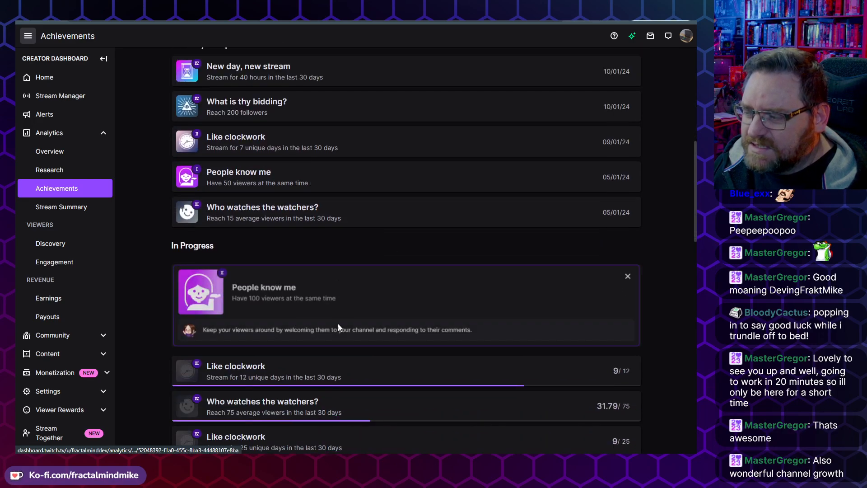
scroll(338, 323, down, 5)
scroll(444, 234, up, 3)
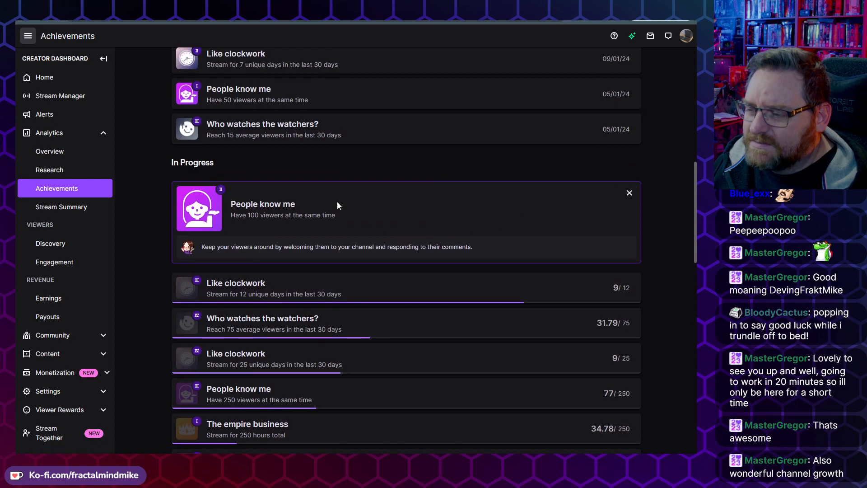
click(629, 193)
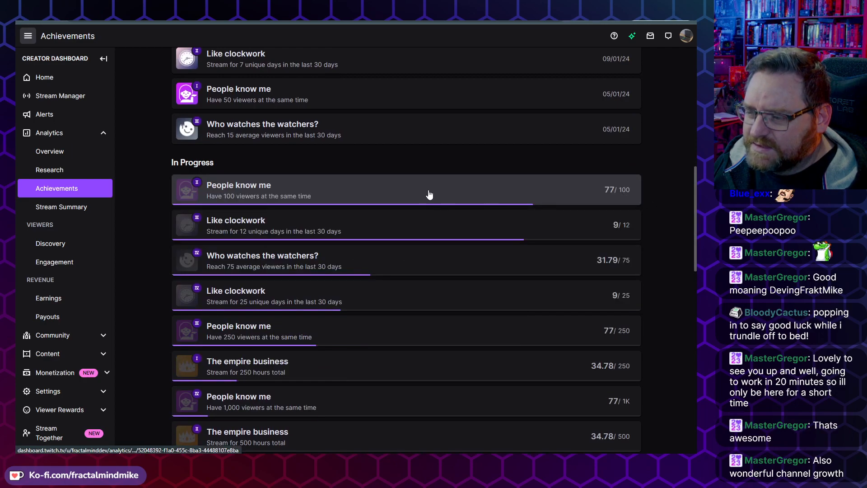
scroll(252, 223, up, 4)
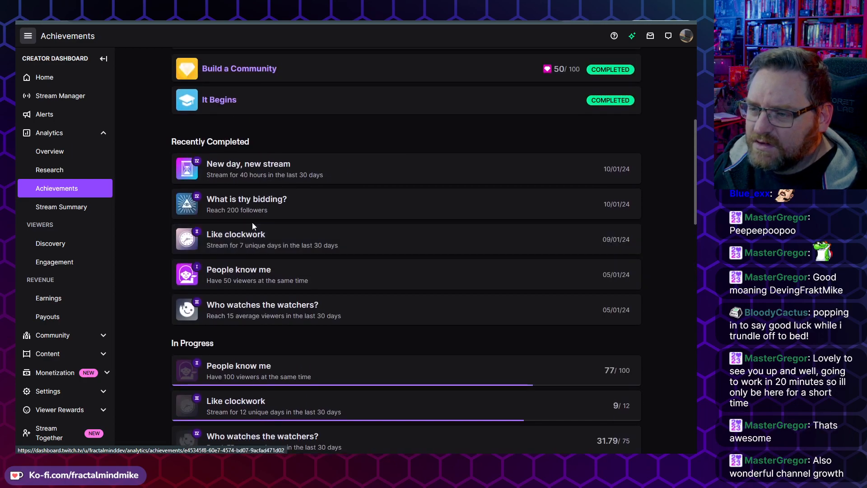
scroll(144, 108, up, 2)
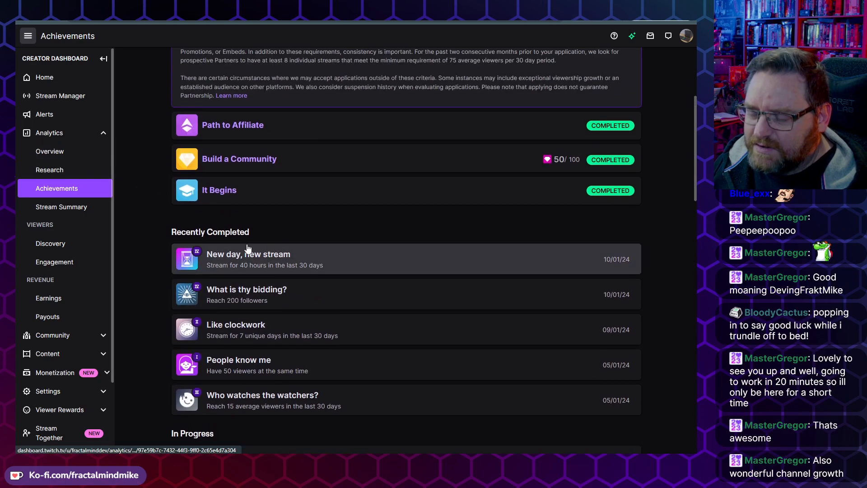
Step: Open the Stream Summary and step back through the previous streams' statistics
click(68, 212)
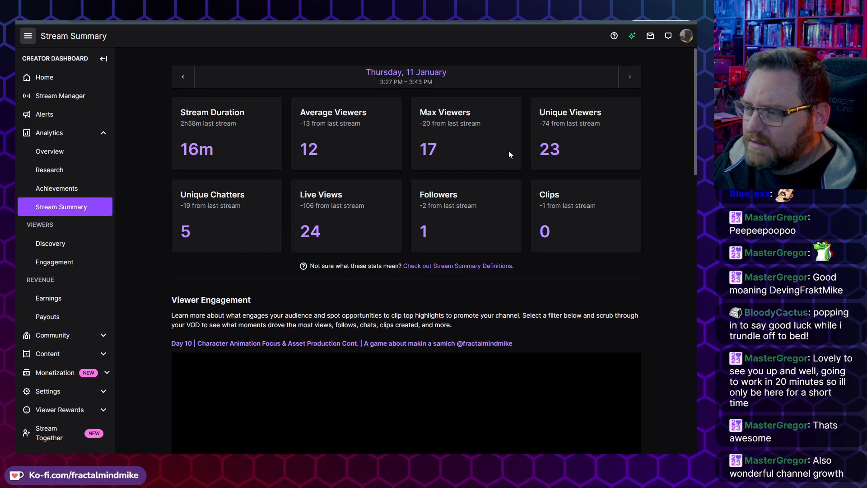
click(180, 79)
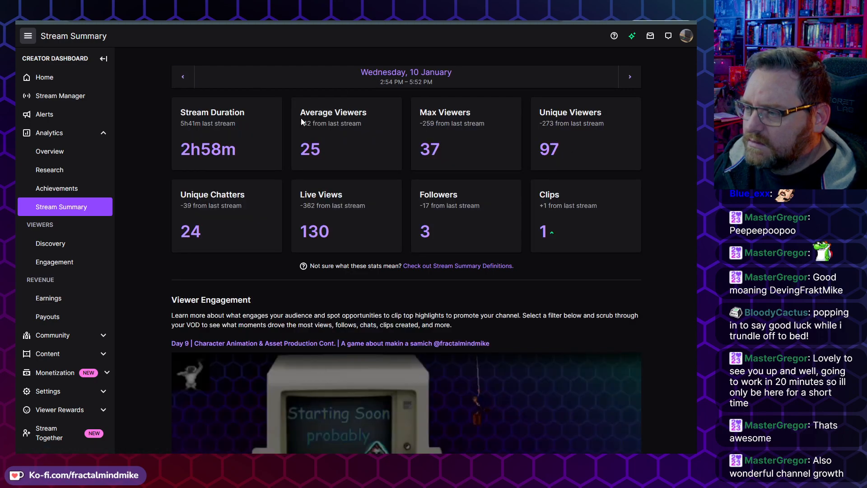
scroll(499, 210, down, 2)
scroll(497, 212, up, 2)
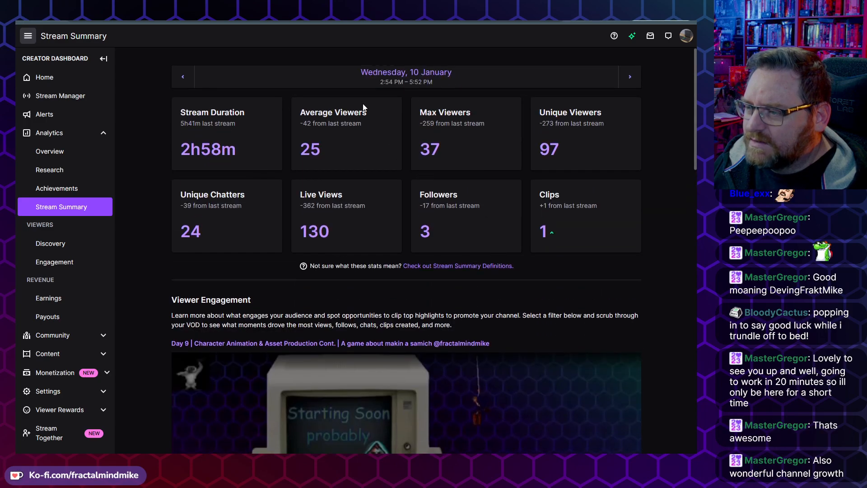
click(182, 77)
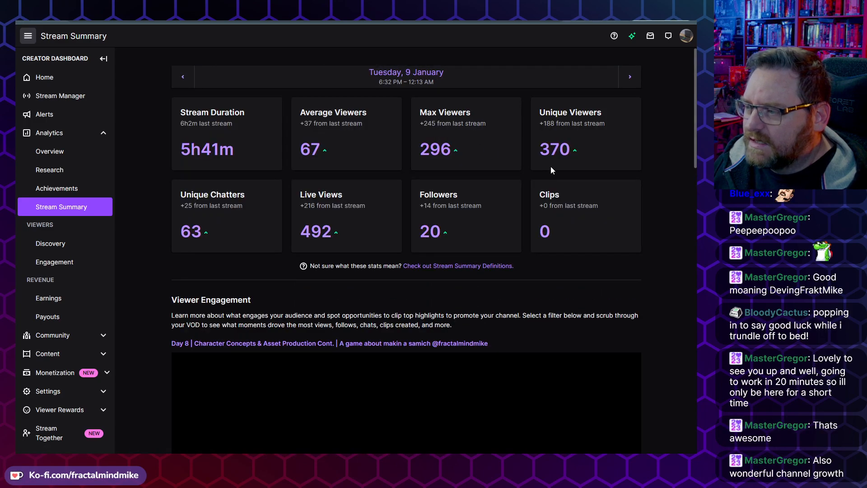
drag(453, 152, 420, 154)
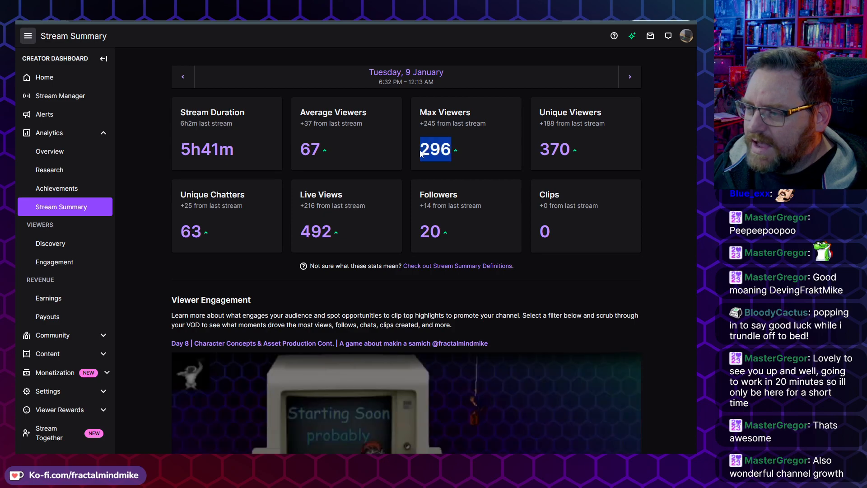
Step: Switch the stream's engagement chart to show Average Viewers
scroll(443, 159, down, 10)
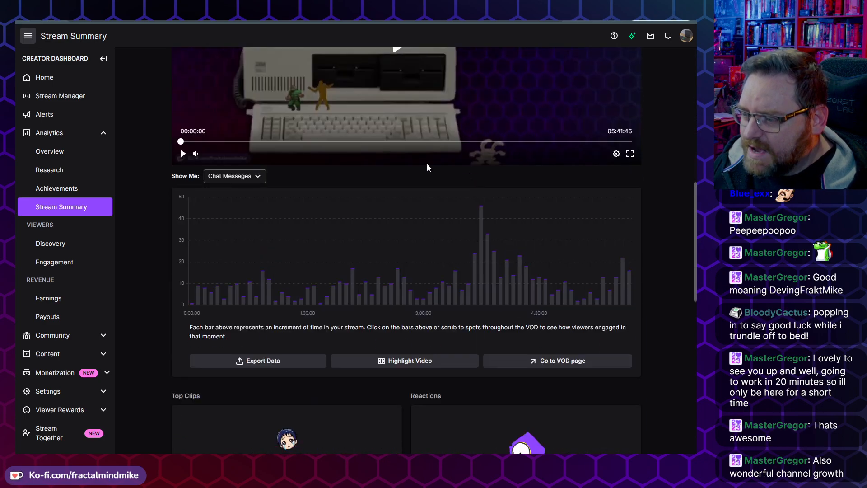
click(240, 176)
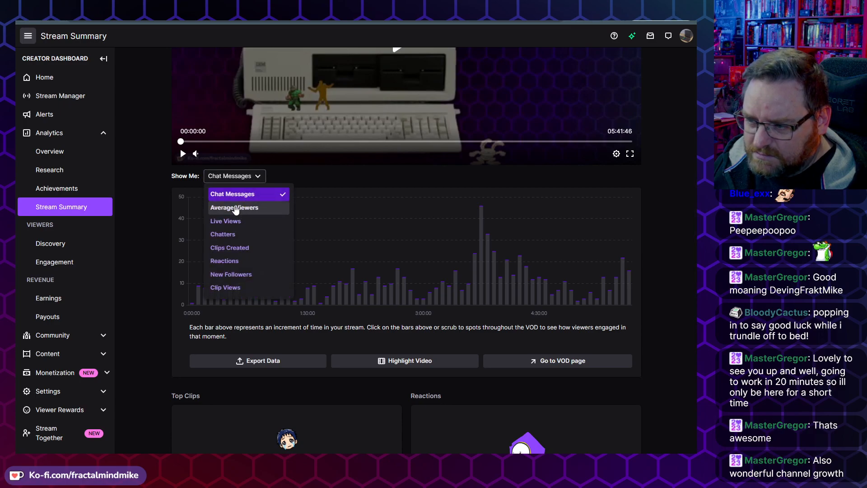
click(234, 207)
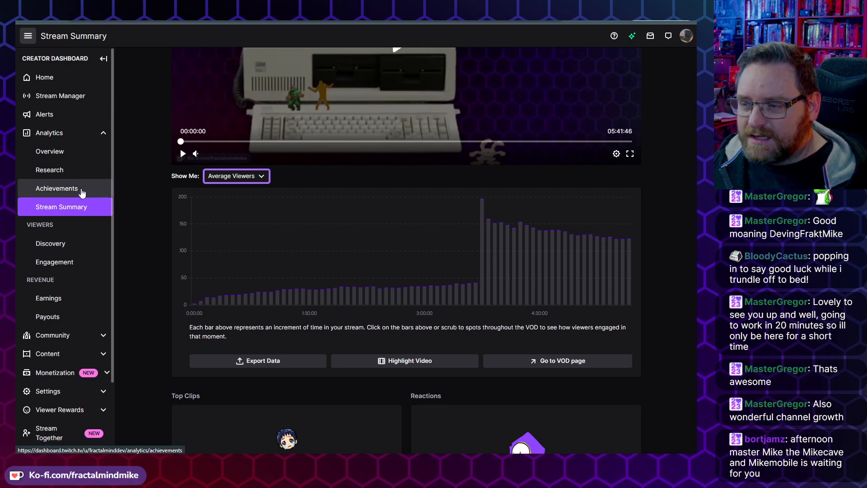
Step: Return to Achievements and examine the Path to Partner requirements and their eligibility notes
click(80, 189)
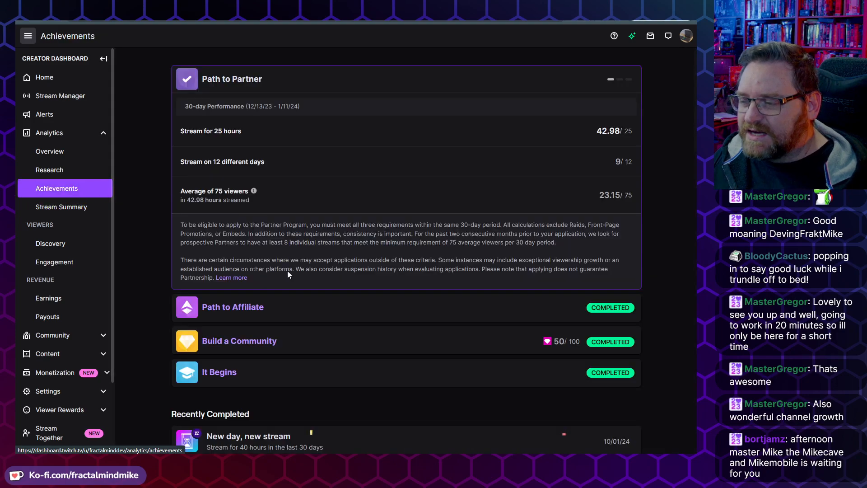
click(350, 307)
click(369, 80)
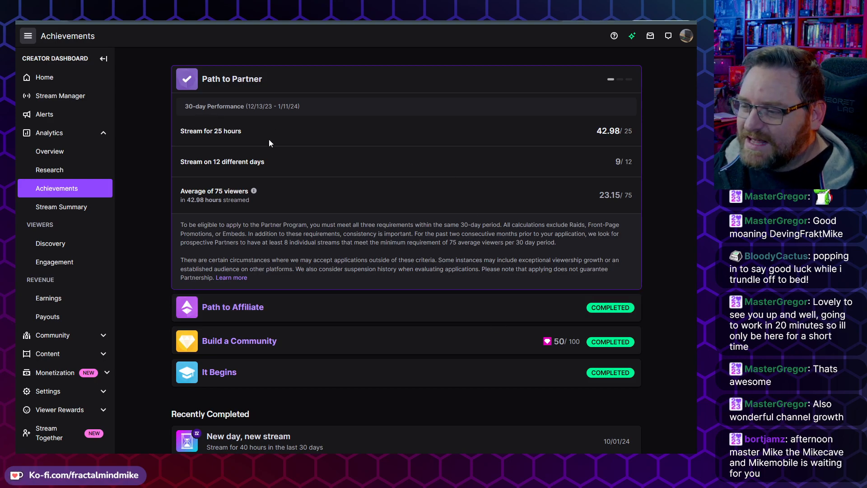
drag(633, 195, 578, 194)
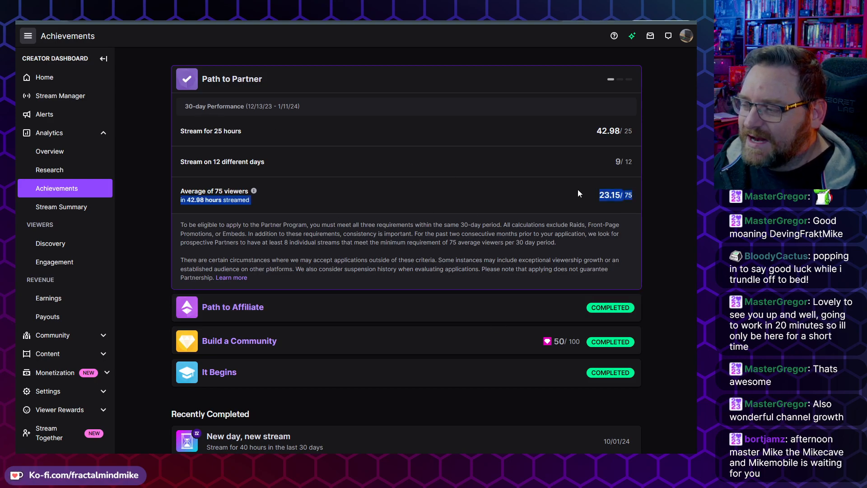
click(635, 130)
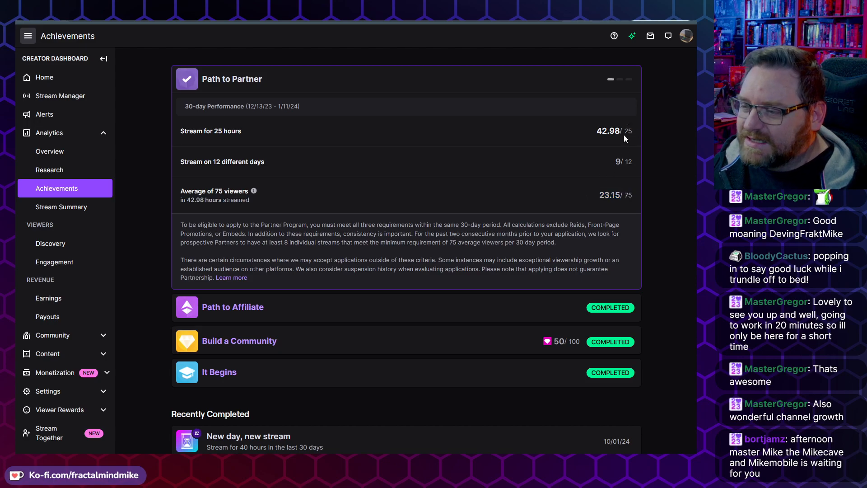
click(635, 164)
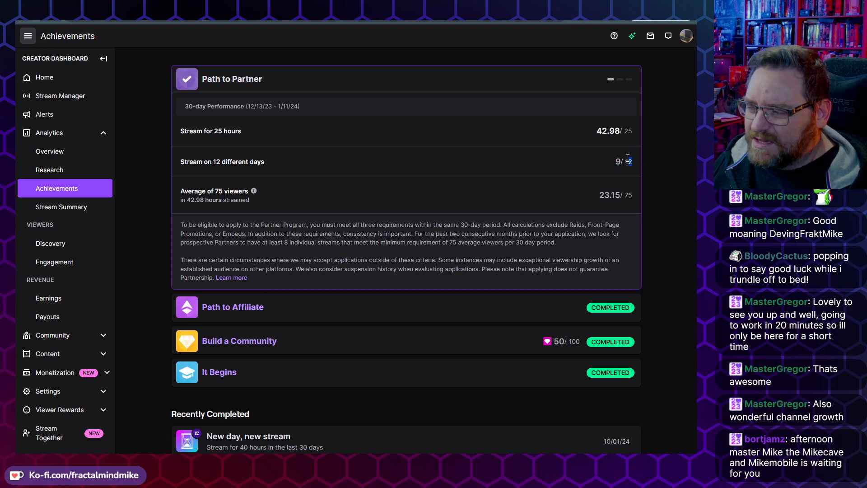
double_click(628, 162)
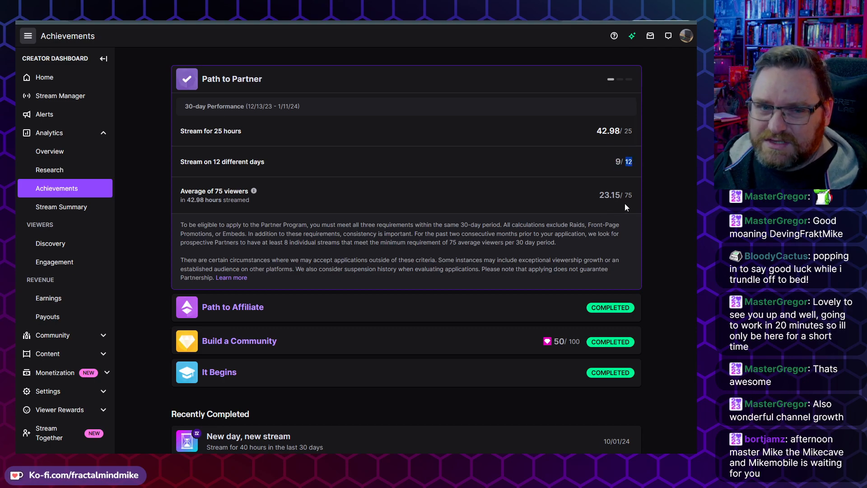
drag(633, 193, 601, 198)
click(612, 197)
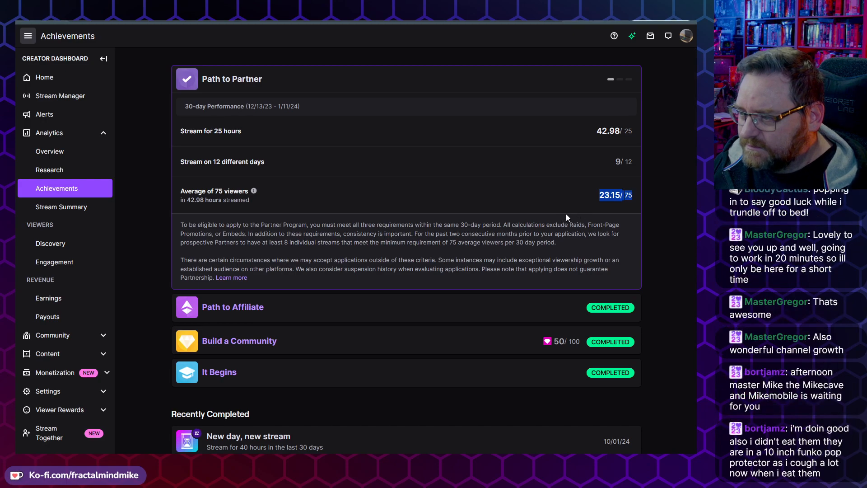
drag(505, 223, 253, 233)
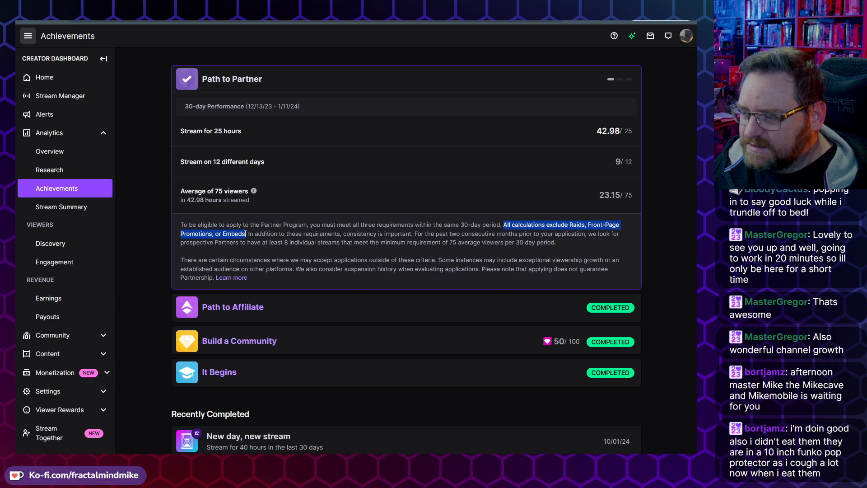
drag(572, 191, 652, 195)
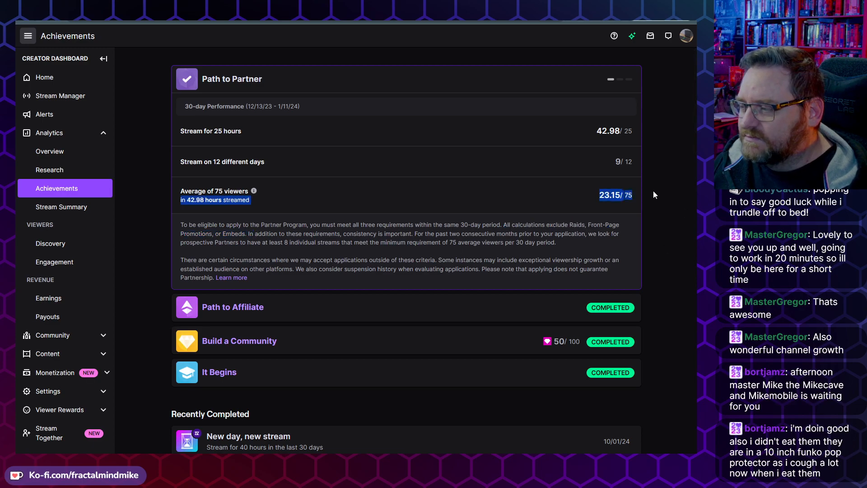
Step: Expand the Path to Affiliate achievement to review its requirements
click(432, 205)
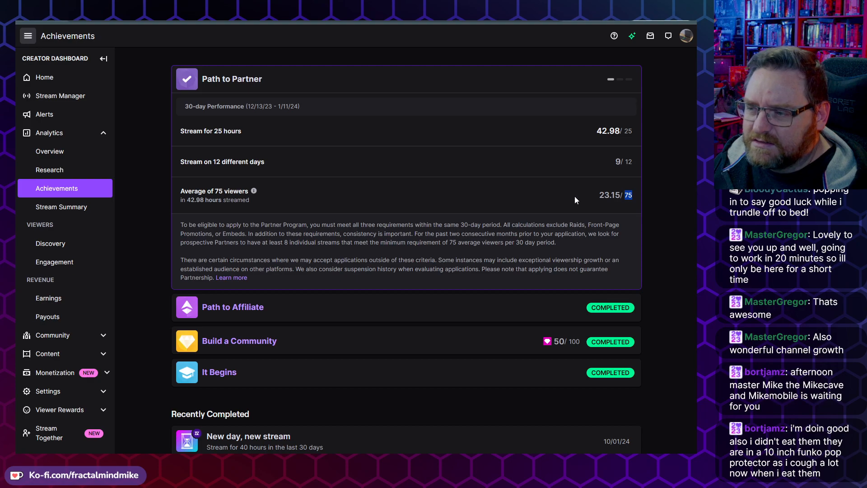
click(426, 305)
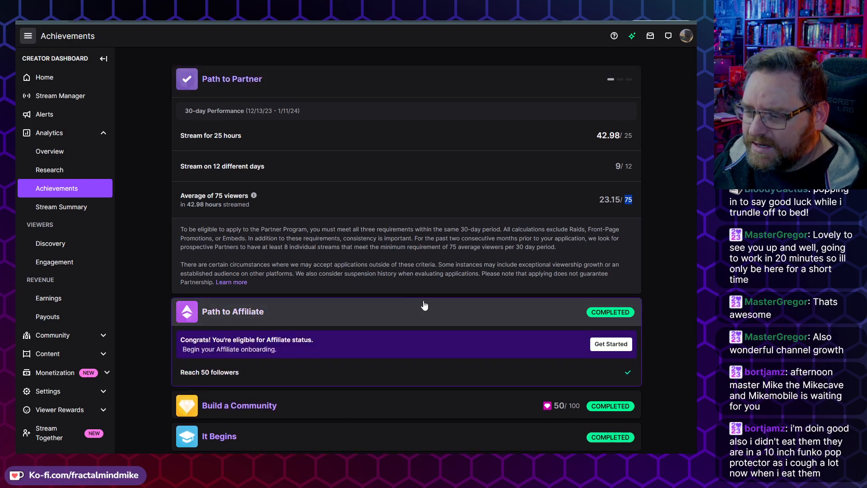
scroll(551, 236, down, 3)
scroll(498, 236, up, 3)
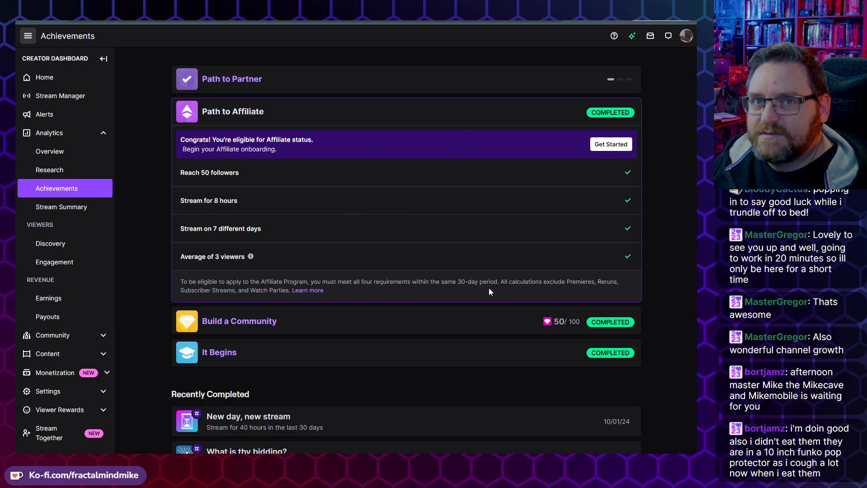
scroll(450, 295, down, 2)
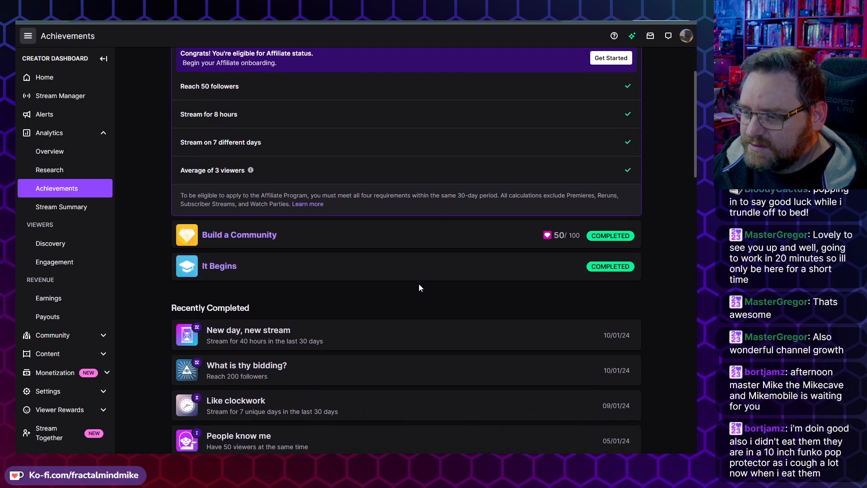
Step: Expand the Build a Community achievement to review its follower, chatter and VIP badge requirements
click(424, 241)
scroll(505, 296, down, 1)
scroll(503, 296, up, 1)
scroll(502, 298, up, 2)
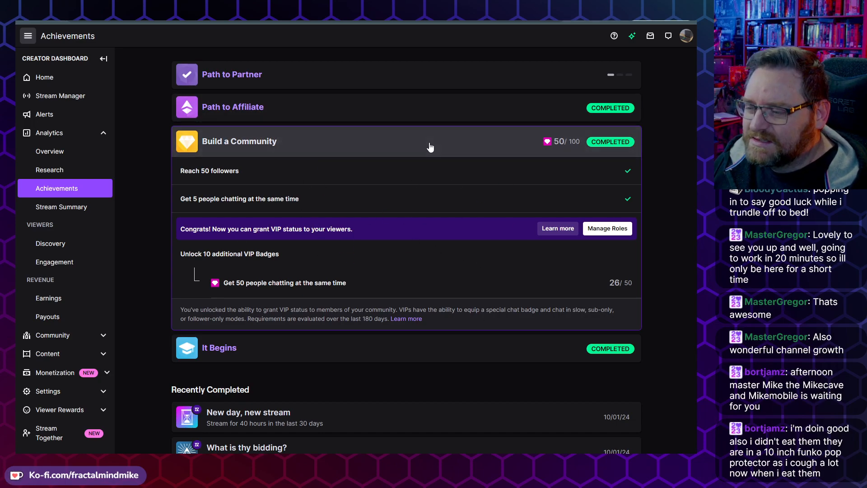
scroll(352, 356, down, 3)
scroll(319, 311, up, 3)
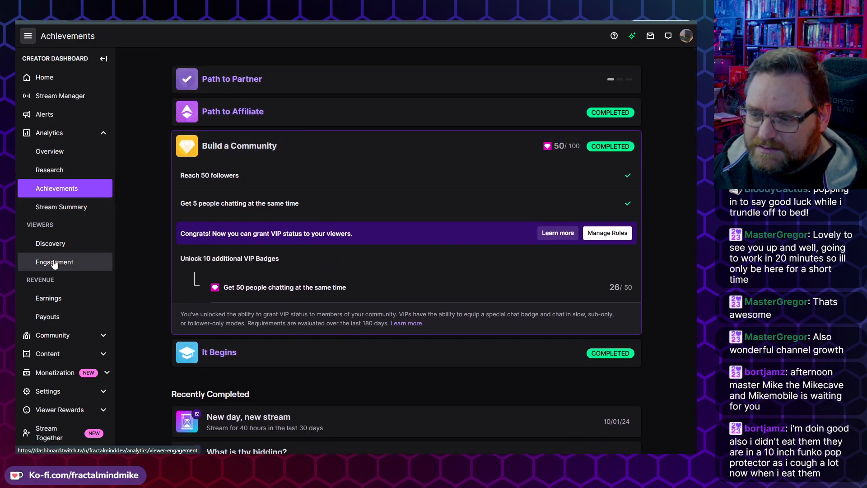
Step: Open the Video Producer page under Content in the creator dashboard
scroll(69, 373, down, 1)
scroll(69, 370, down, 3)
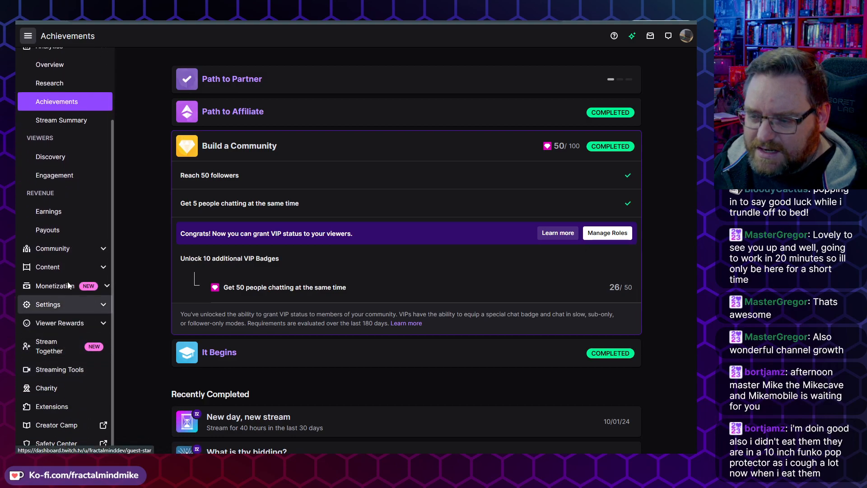
click(66, 267)
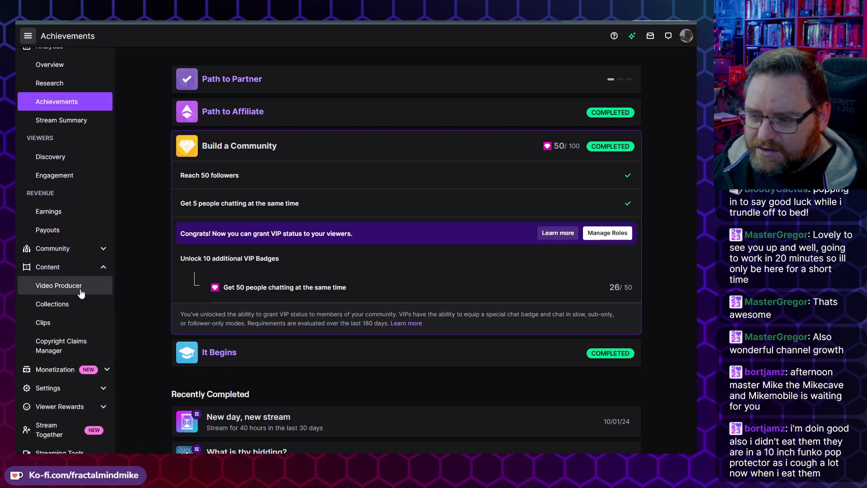
scroll(46, 283, down, 1)
click(67, 253)
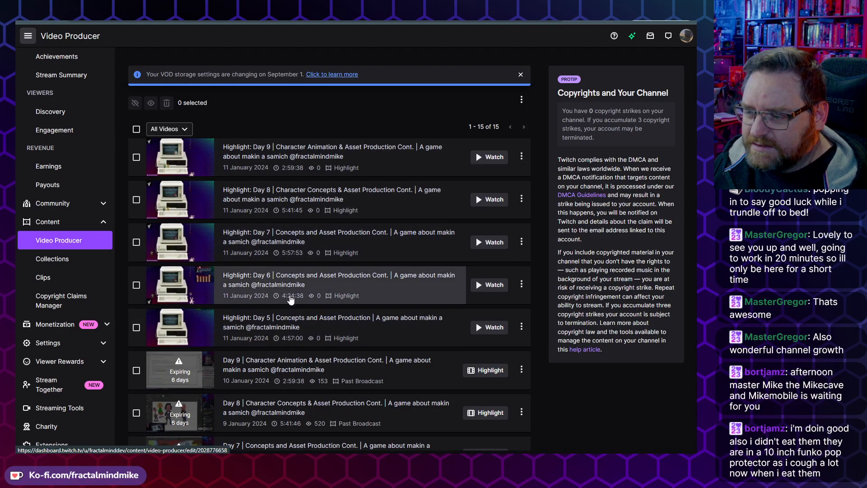
Step: Browse through the list of highlights and past broadcasts with their dates, durations and views
scroll(289, 298, down, 5)
scroll(291, 301, down, 3)
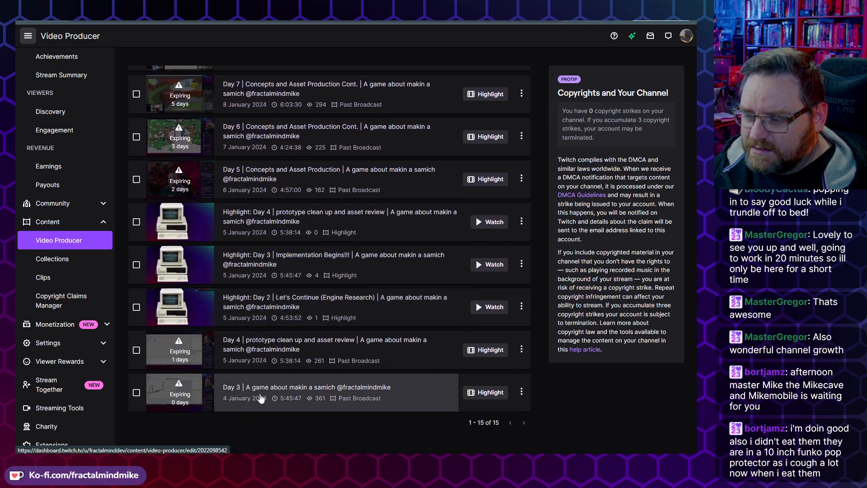
scroll(270, 406, down, 1)
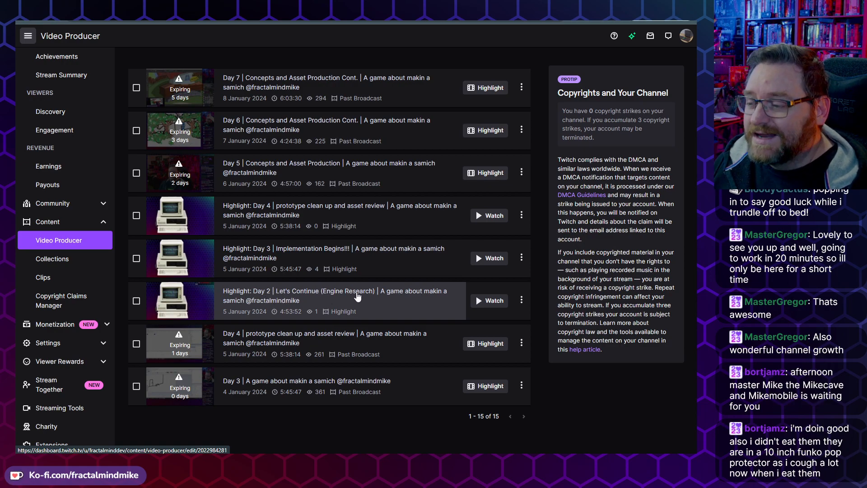
scroll(446, 343, up, 1)
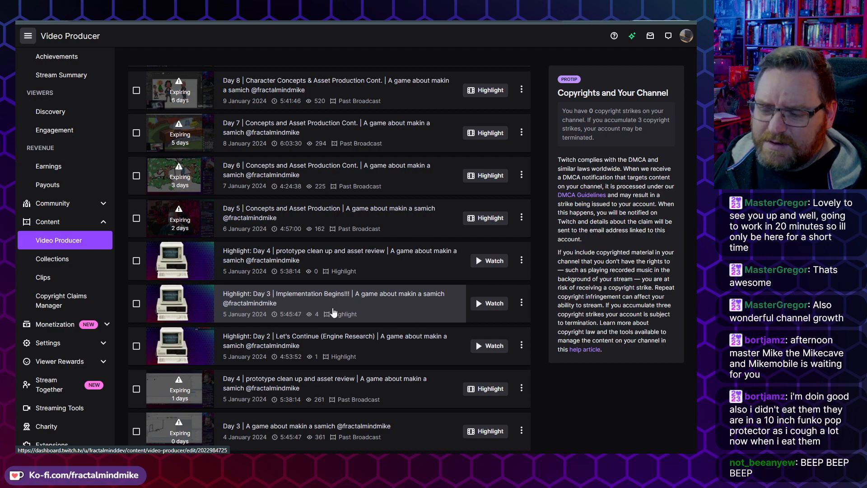
scroll(356, 307, down, 1)
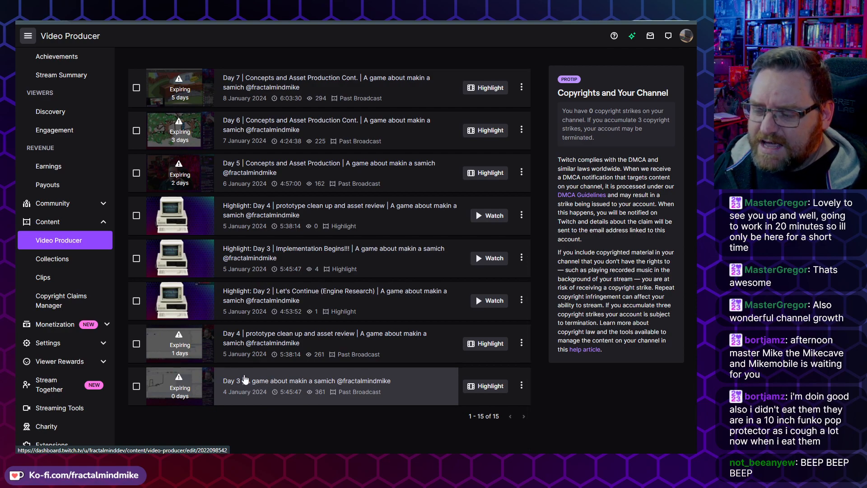
scroll(305, 391, up, 2)
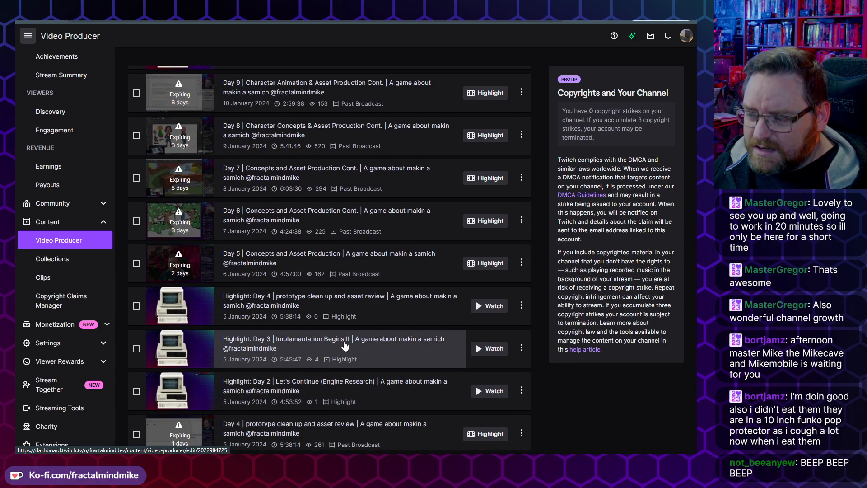
scroll(242, 320, up, 1)
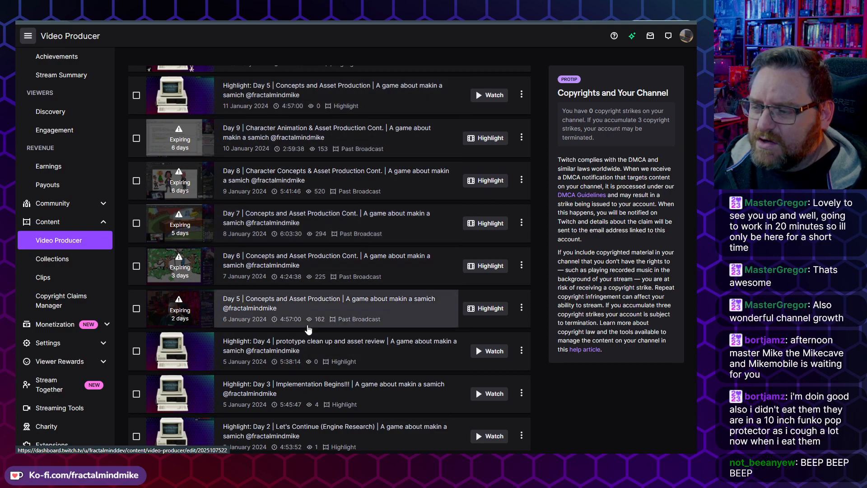
scroll(296, 309, up, 1)
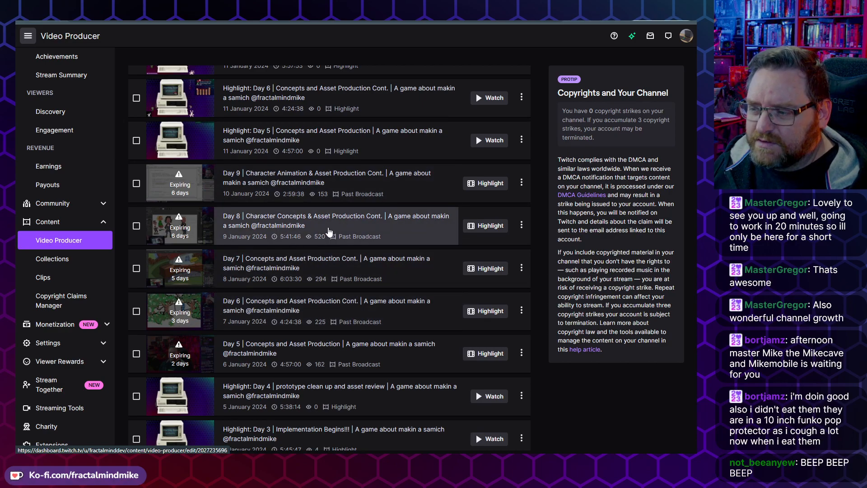
scroll(285, 249, up, 2)
scroll(295, 288, up, 2)
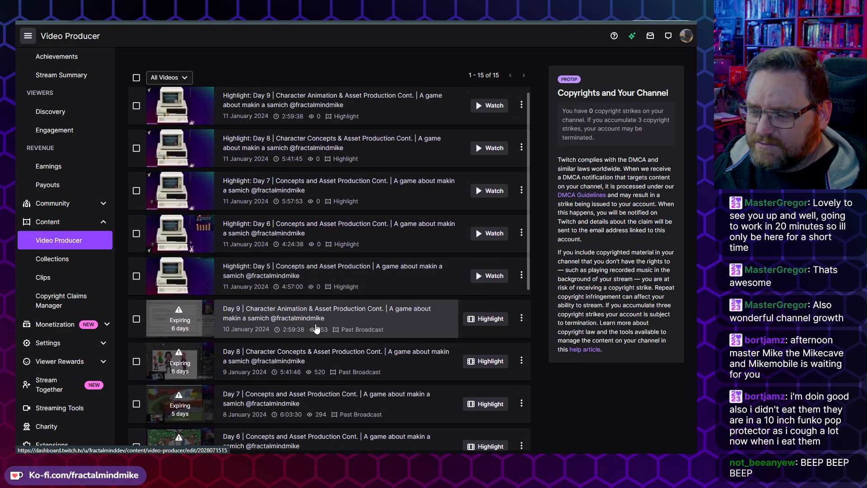
scroll(316, 338, up, 1)
scroll(313, 337, up, 1)
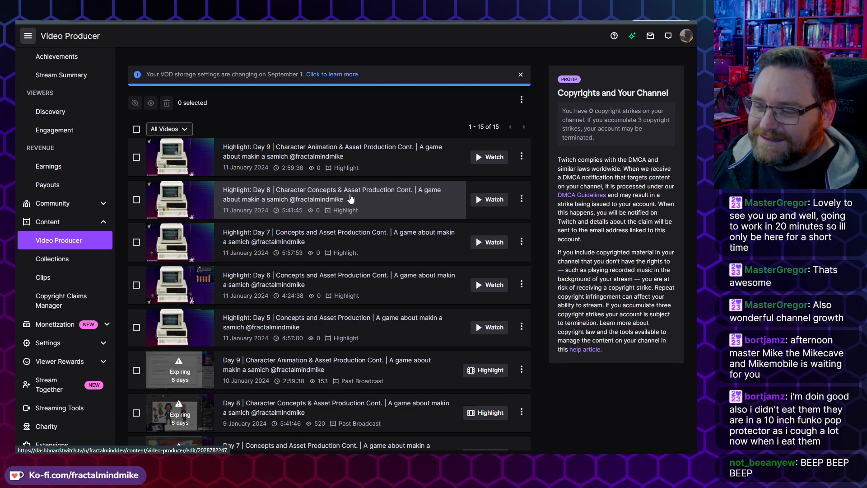
scroll(351, 201, down, 3)
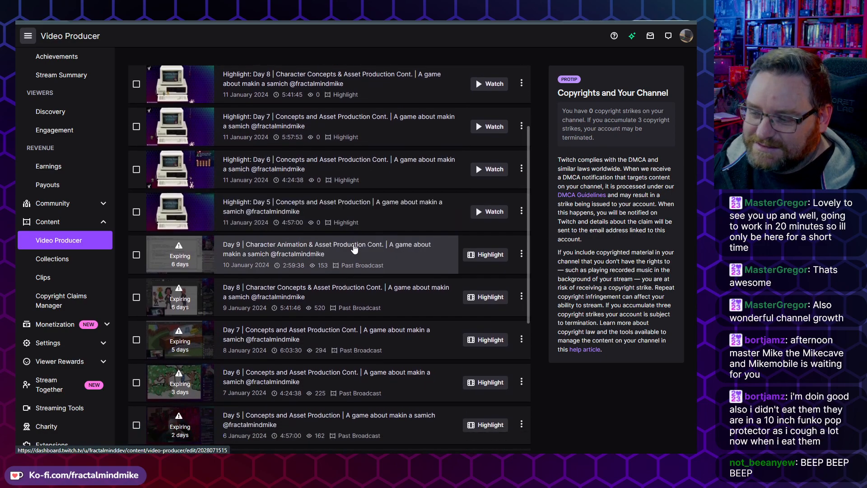
scroll(354, 247, up, 5)
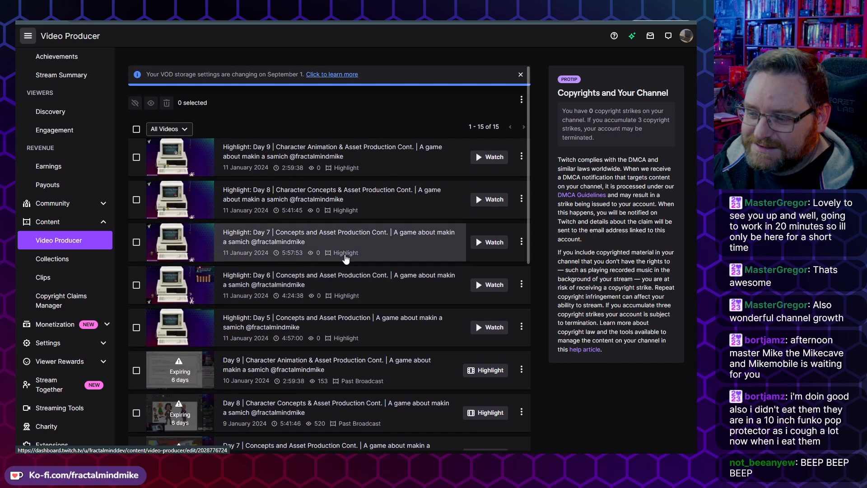
scroll(345, 258, down, 3)
scroll(343, 203, up, 3)
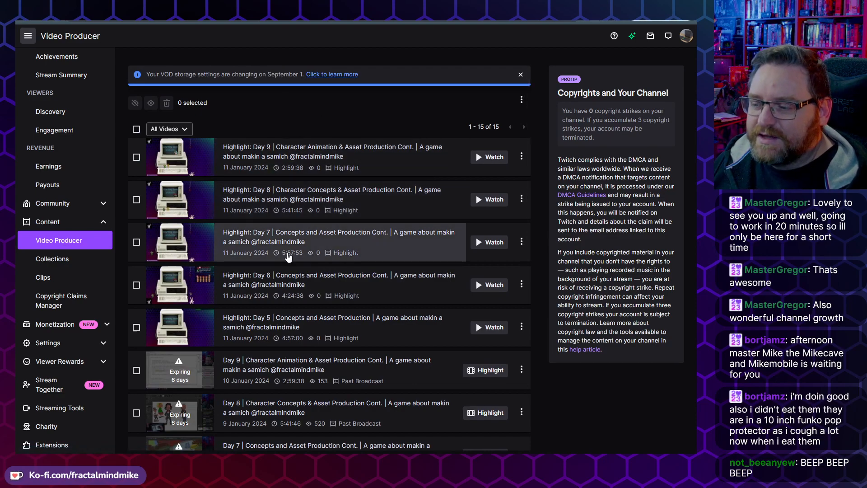
scroll(289, 252, down, 8)
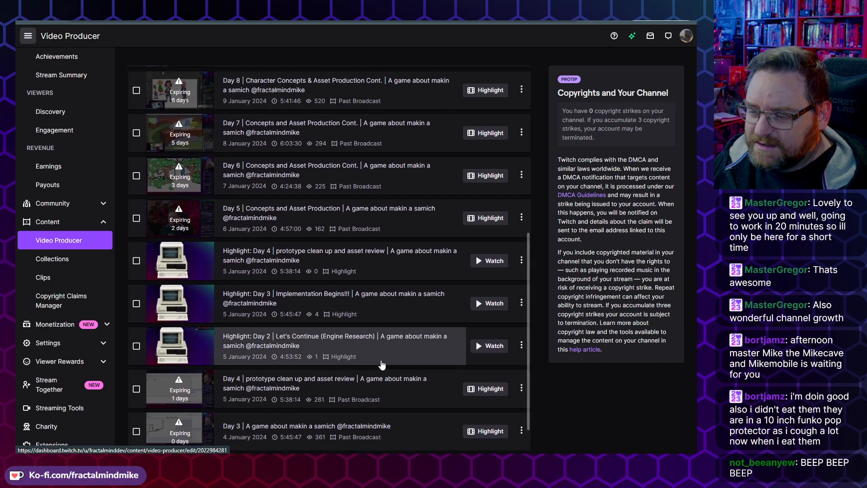
scroll(365, 336, up, 8)
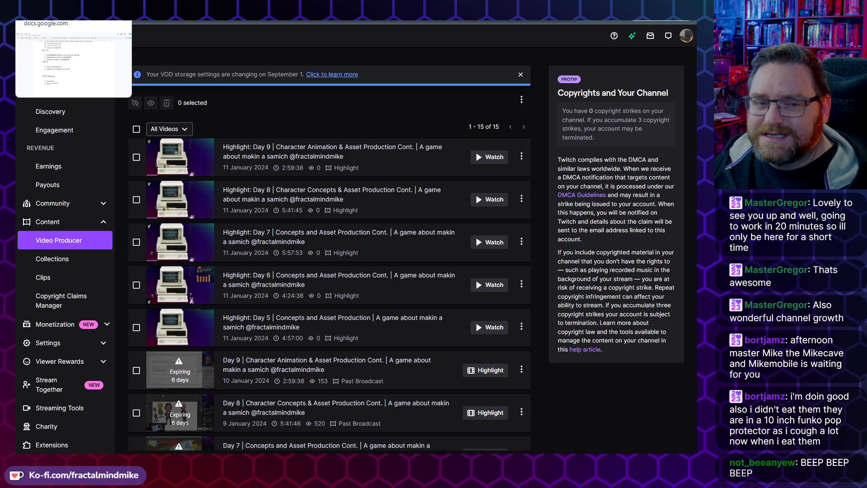
Step: Switch to the Google Docs task list and add a Day 9 checklist item "Implement grabbing animation and sprite directions for main character"
click(49, 20)
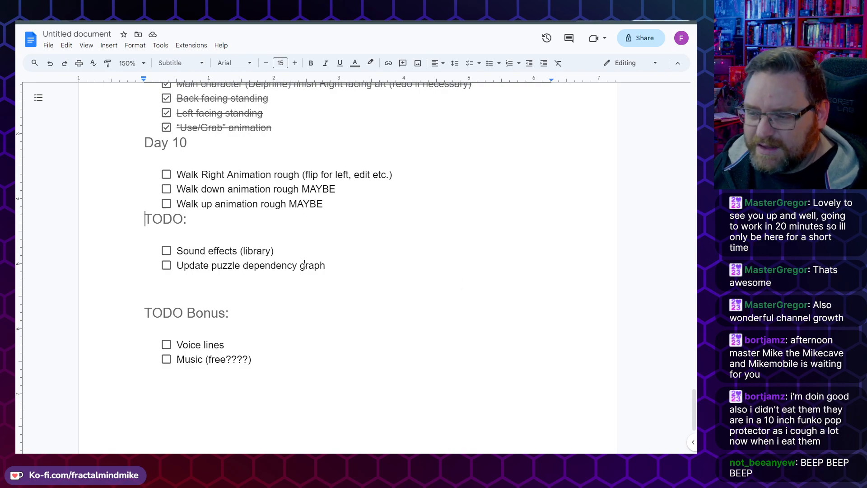
scroll(331, 248, up, 3)
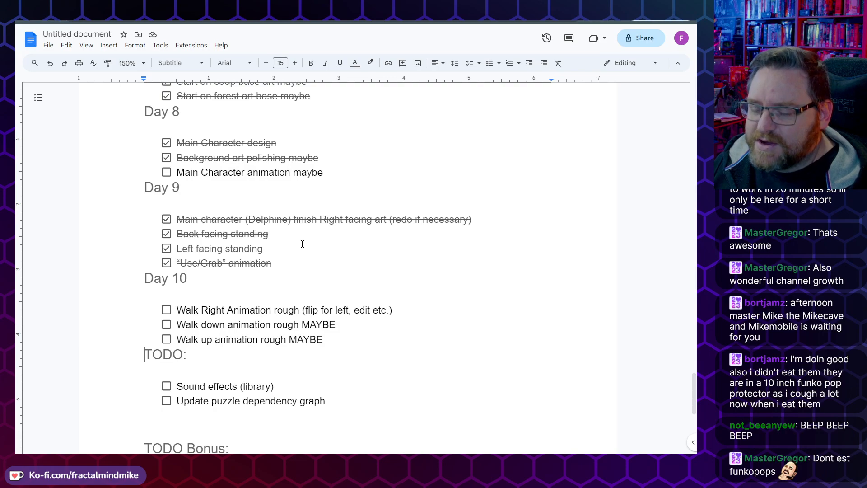
scroll(199, 170, down, 1)
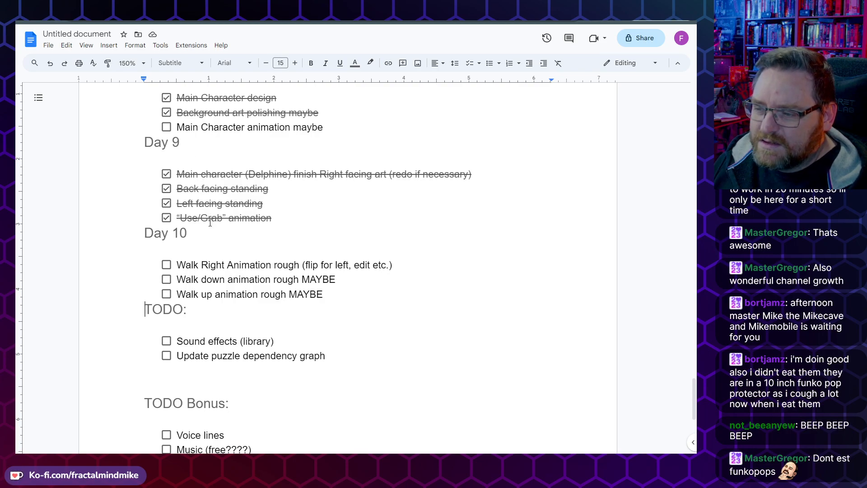
double_click(242, 217)
click(243, 218)
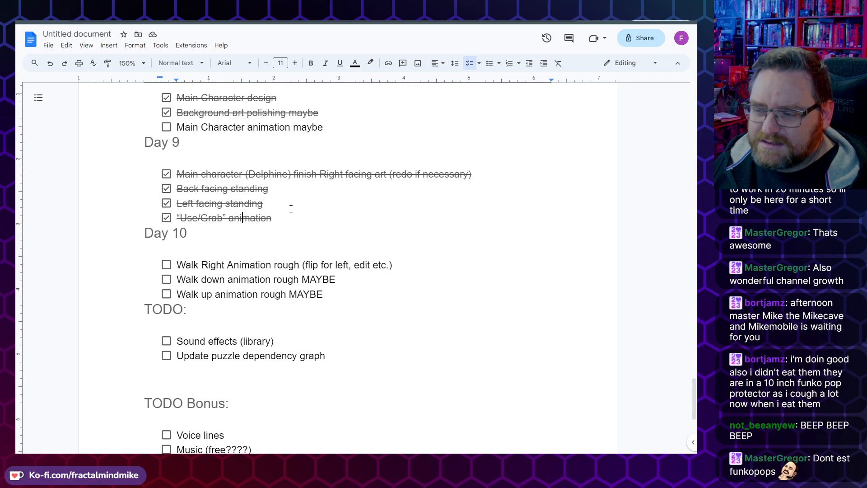
key(Return)
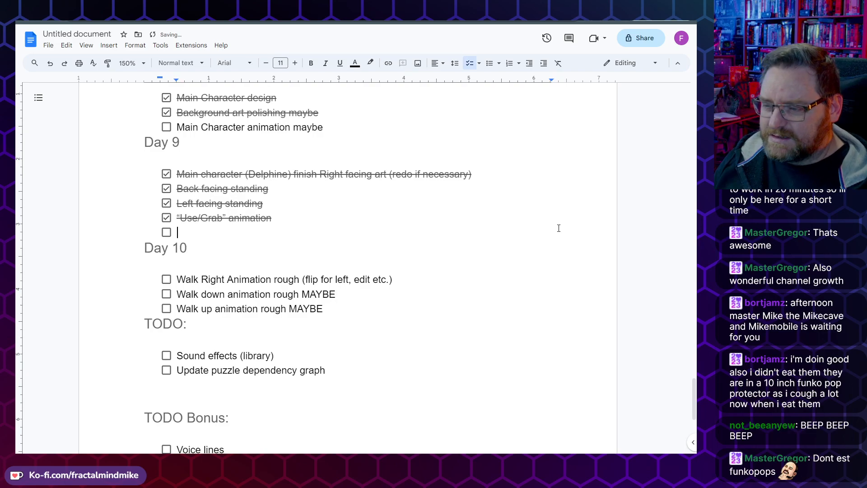
text(Imp)
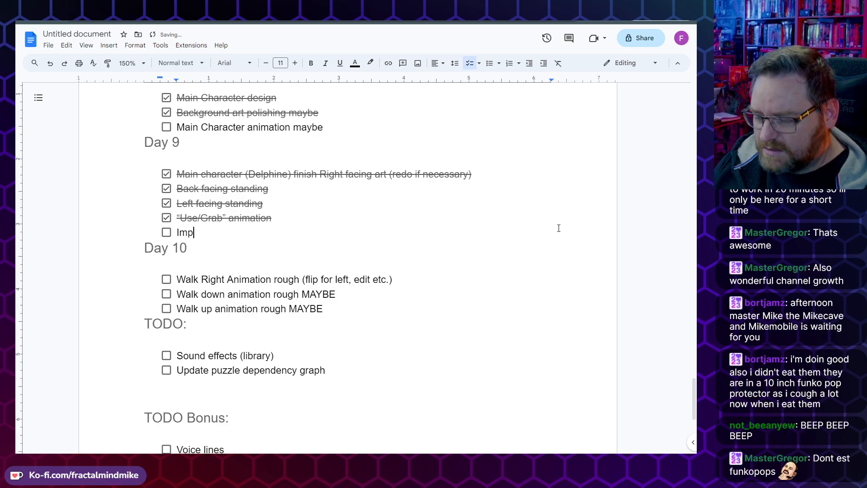
text(lementy)
key(BackSpace)
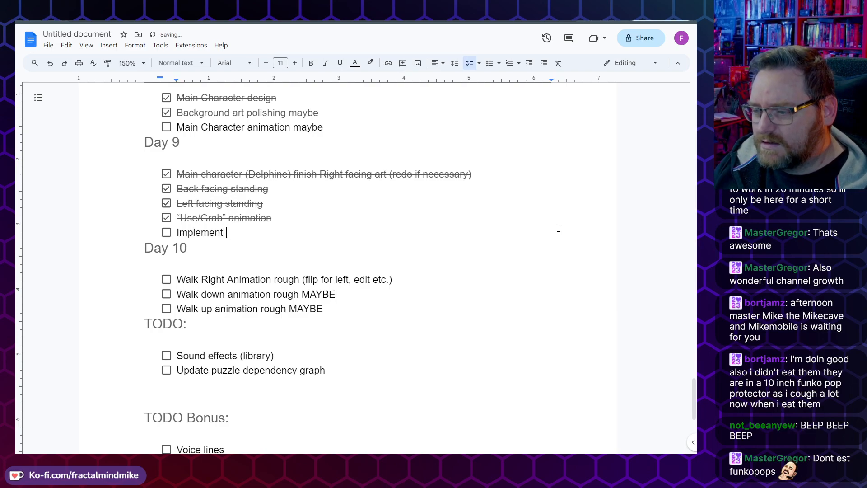
text(grabbing animation and)
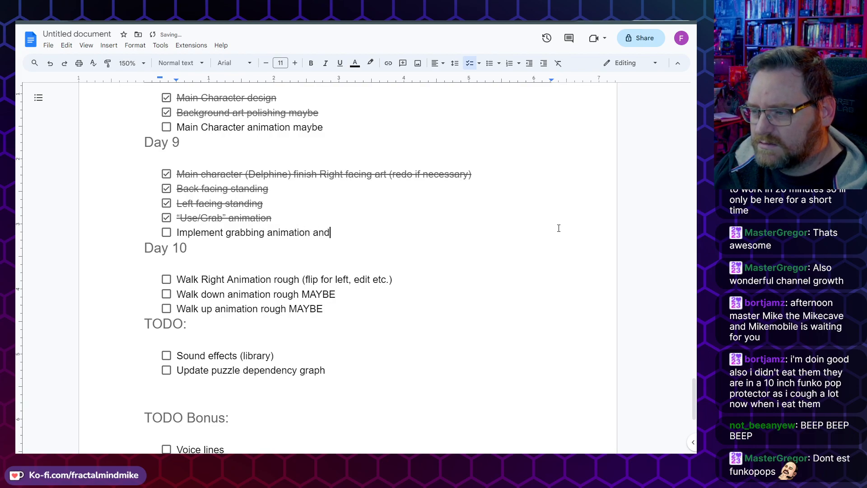
text(te direc)
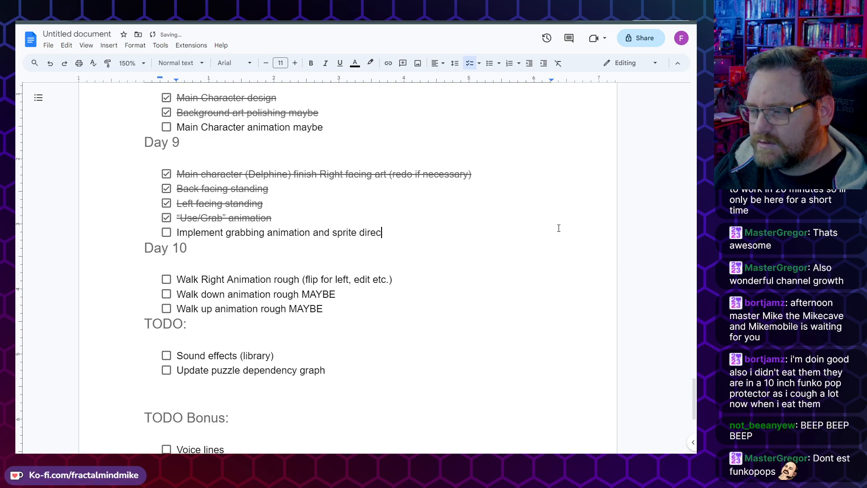
text(tions for ma)
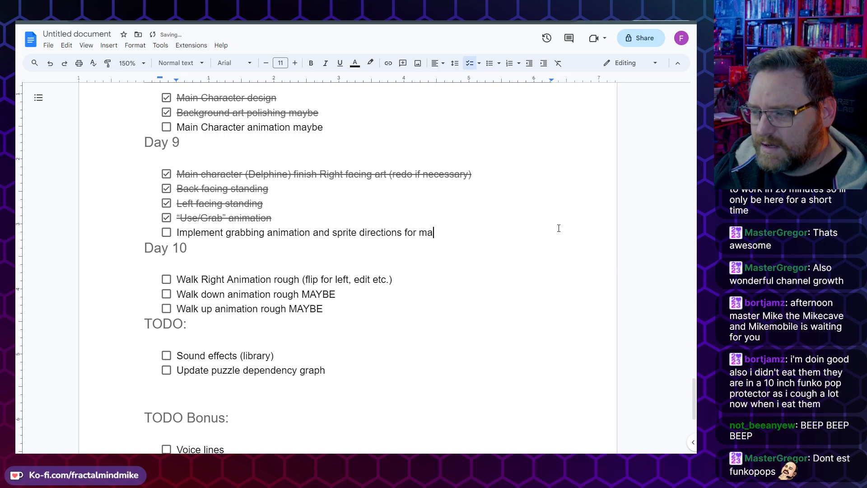
text(in character)
key(Return)
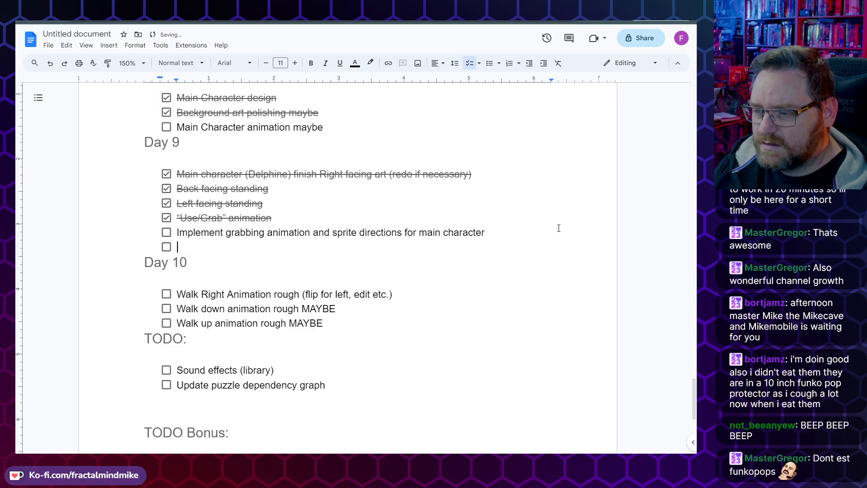
Step: Add another Day 9 checklist item: "Implent global func called player_interact() which flexibly allows user to interact with stuff using the grab animation…"
text(Implent)
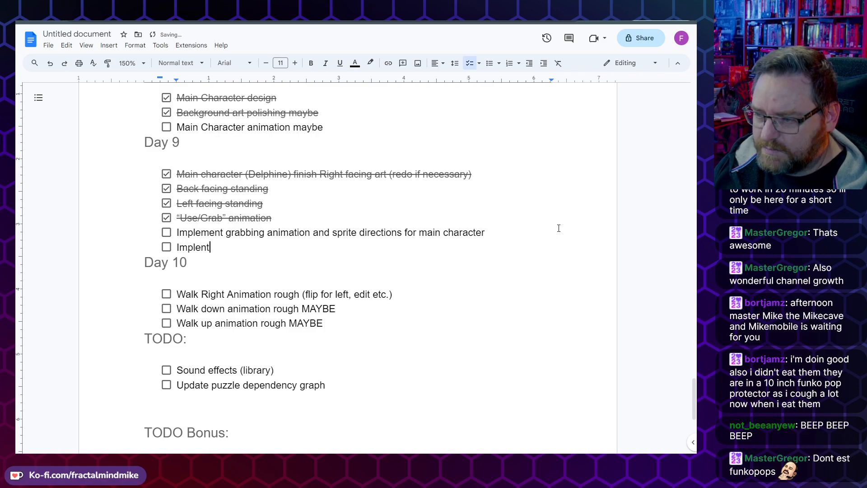
text( global fu)
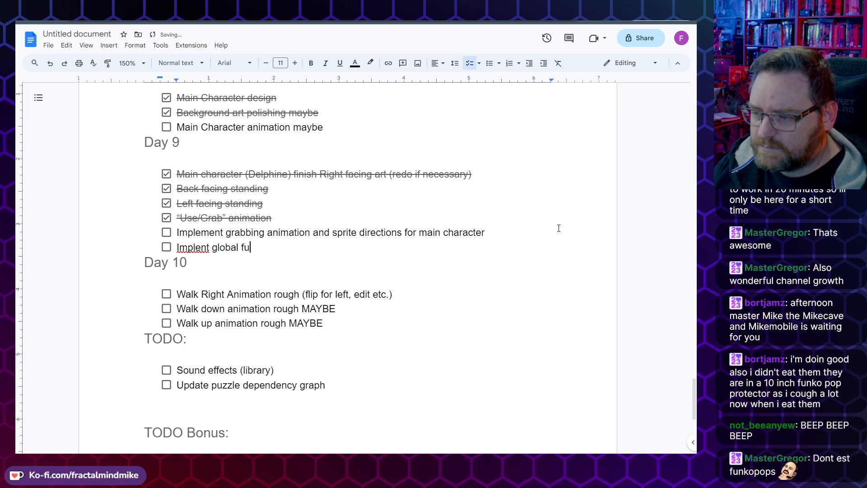
text(nc called p)
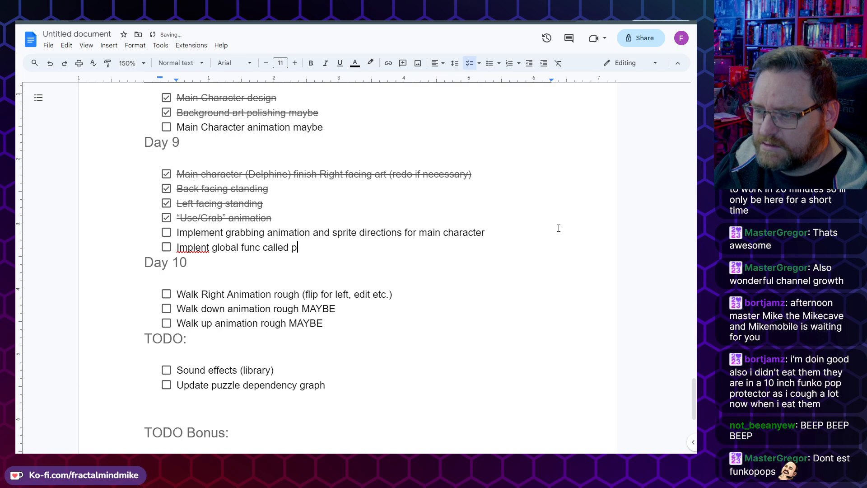
text(layer_interac)
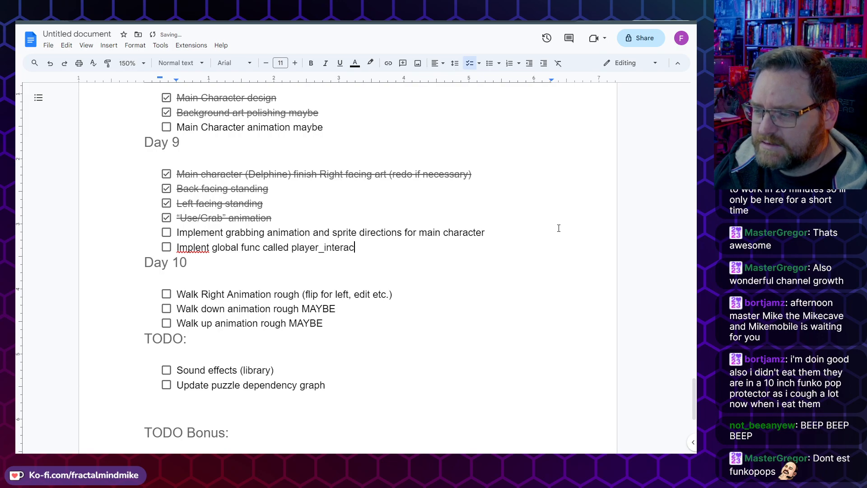
text(t() which fle)
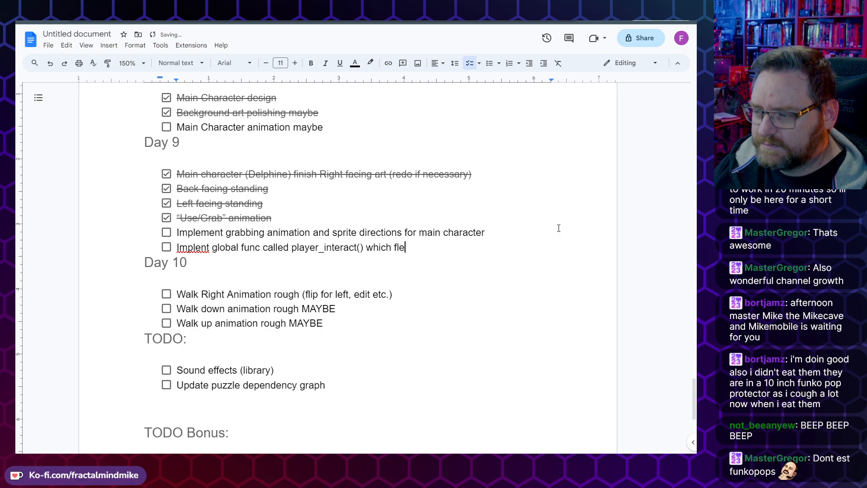
key(BackSpace)
key(BackSpace)
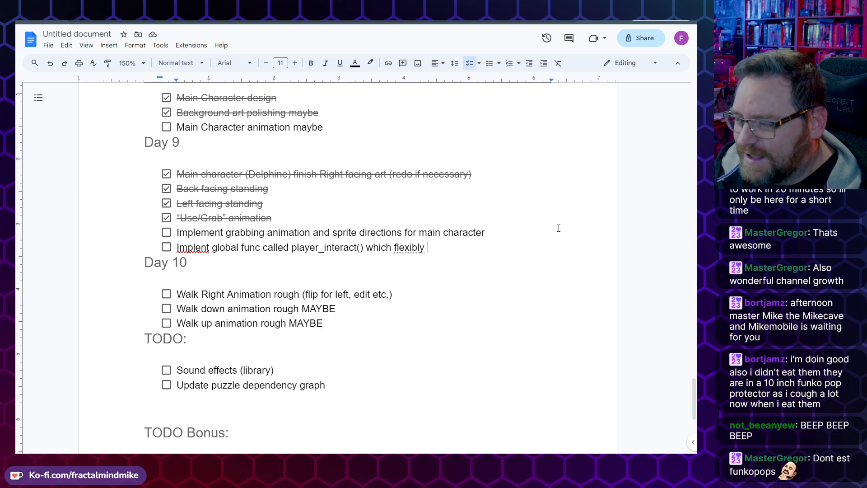
text(al)
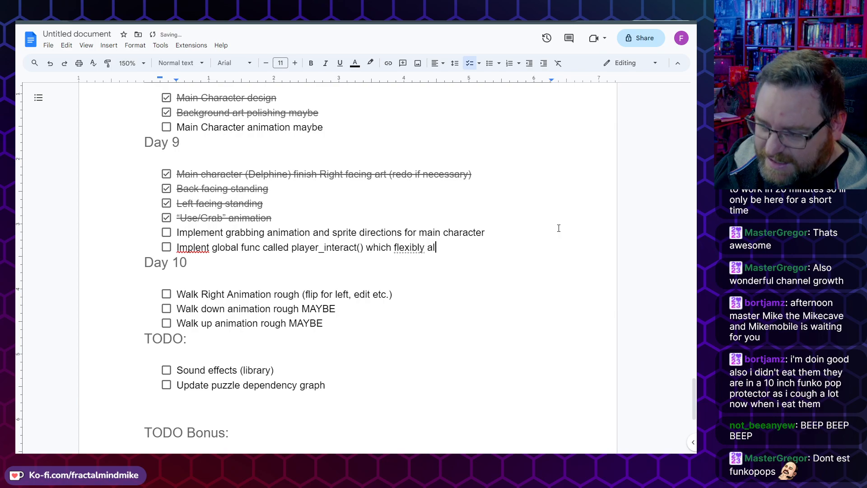
text(lows use)
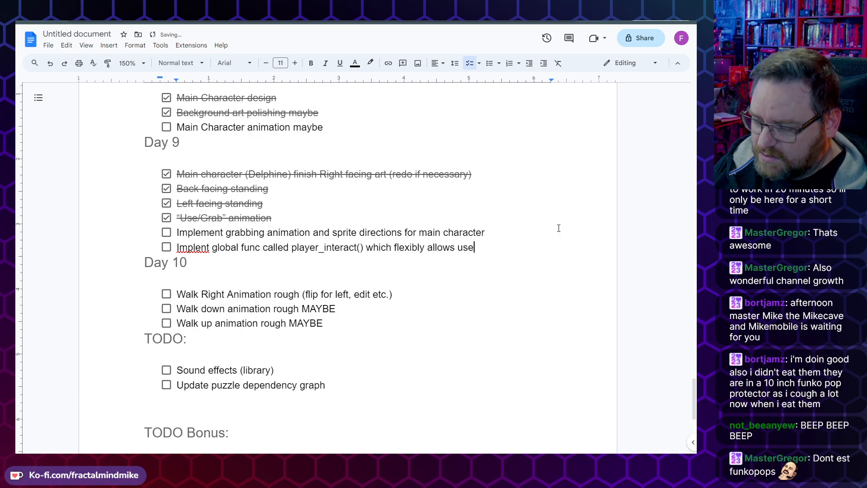
text(r to inter)
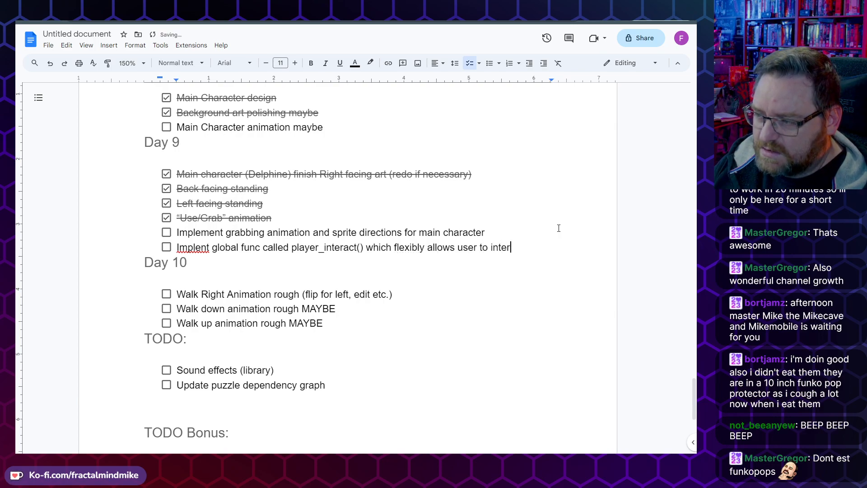
text(act with stuff usi)
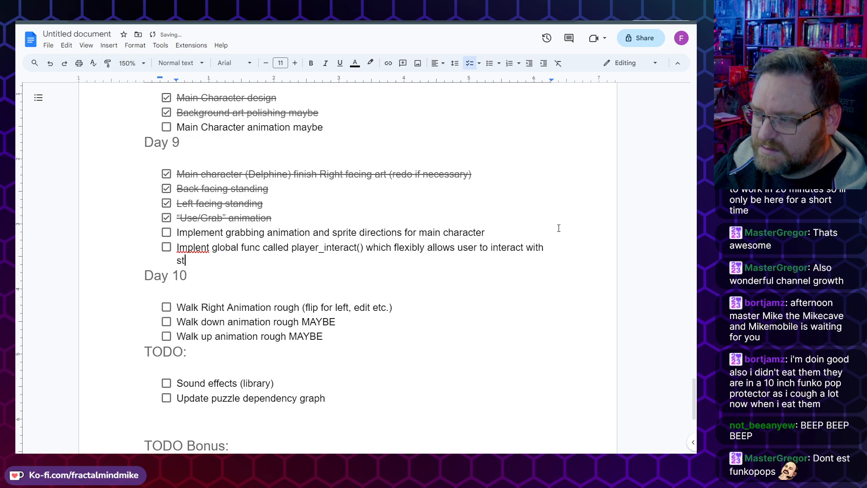
text(ng the )
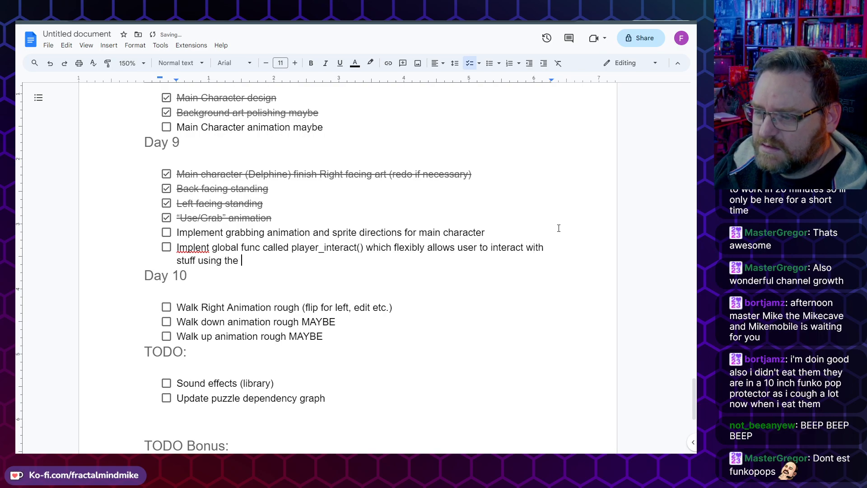
text(grab animatio)
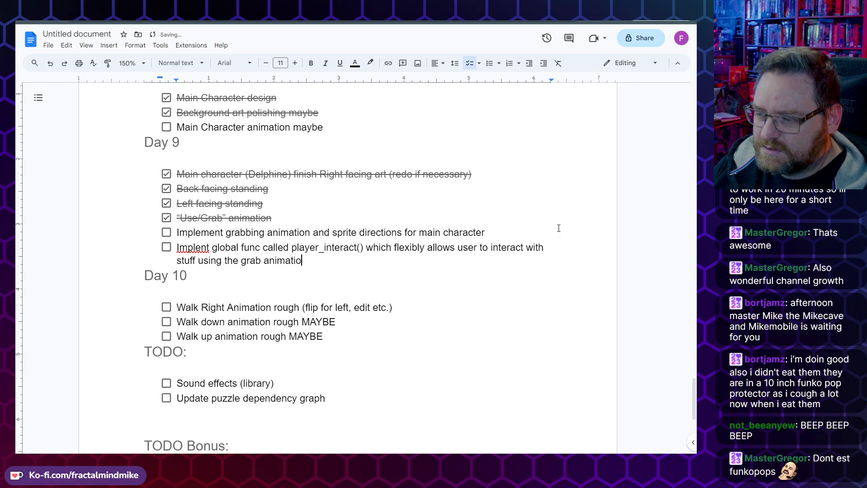
text(n. Should in )
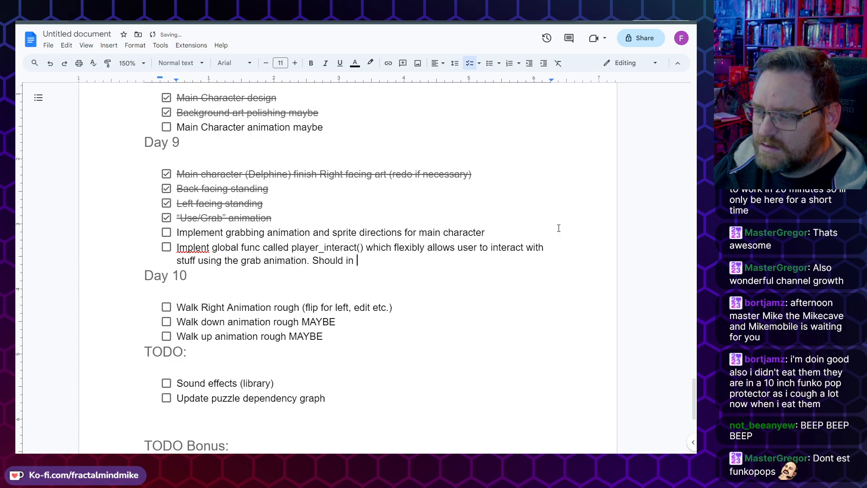
text(modsst case)
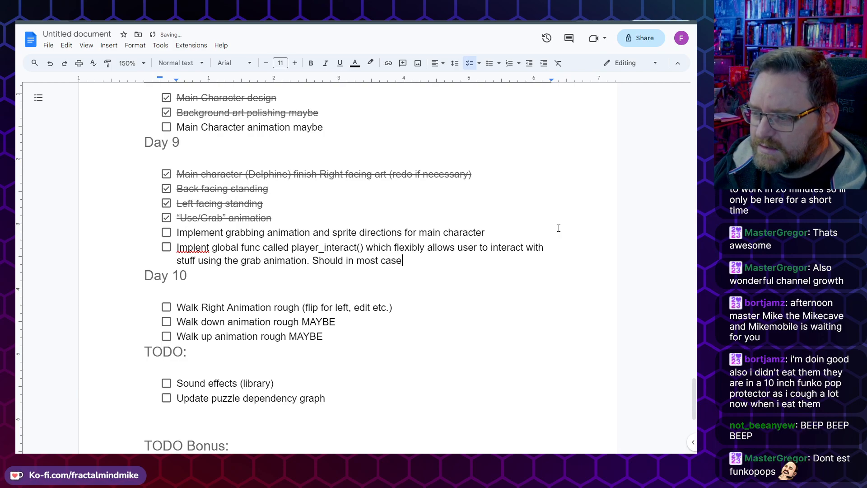
text(s be the def)
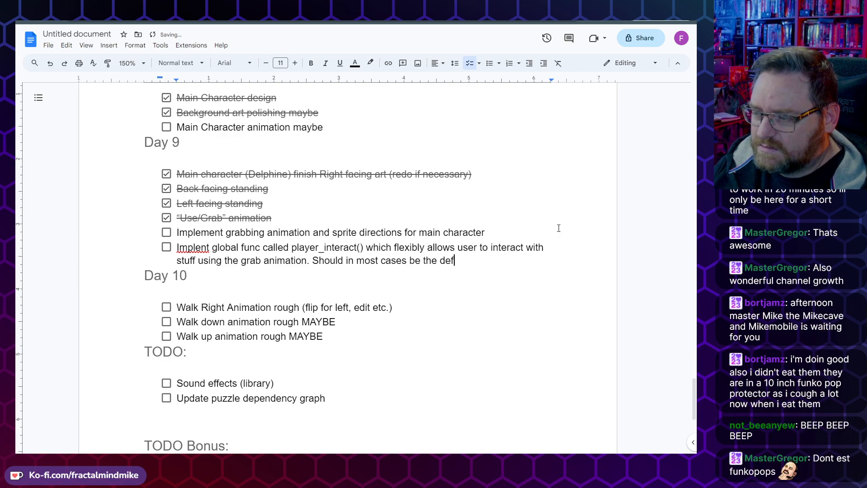
text(ault way to)
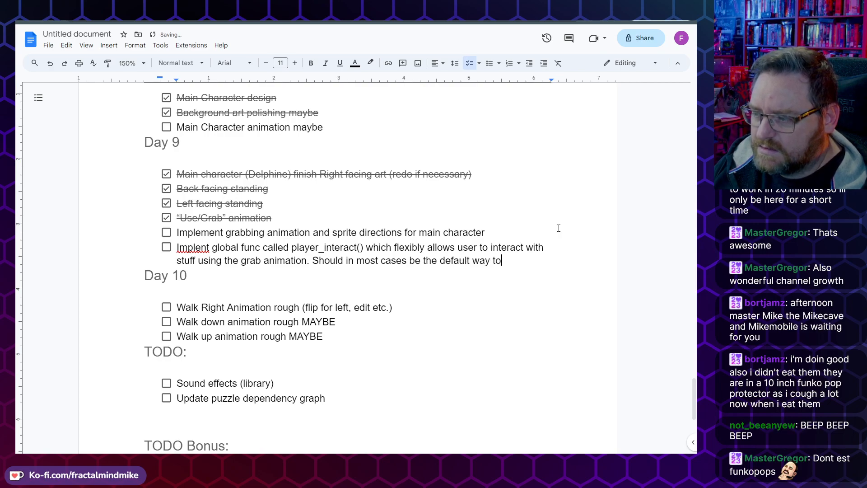
text( int)
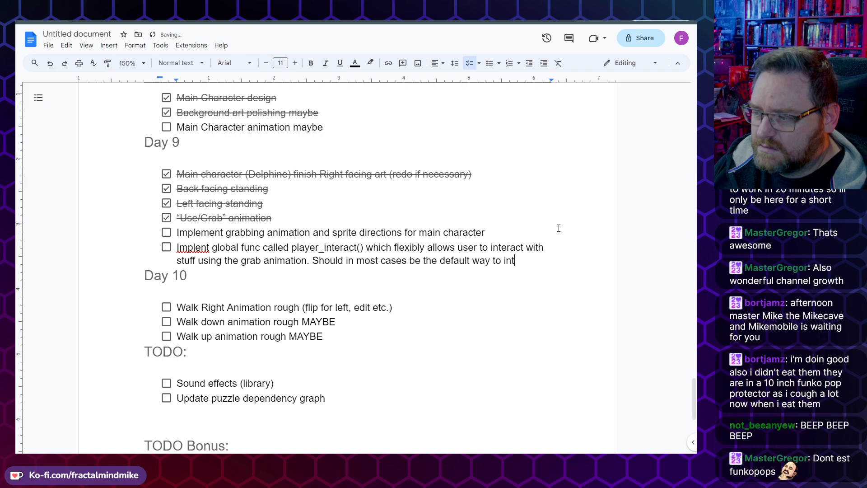
text(eract with the )
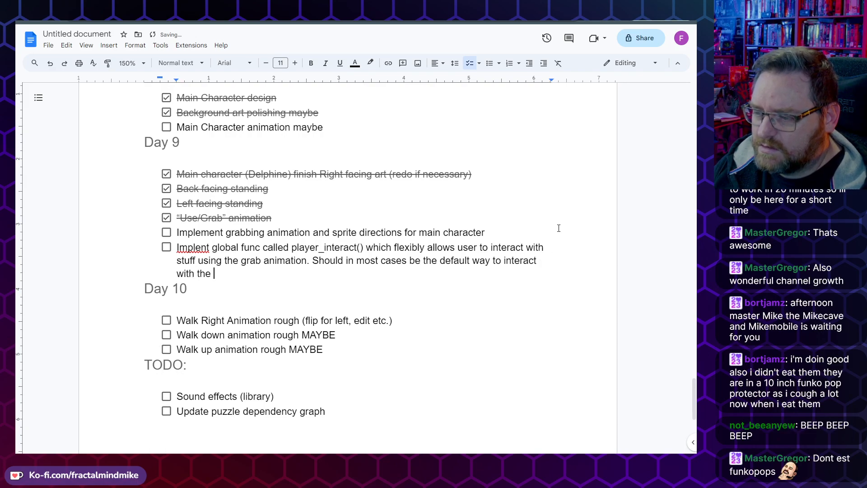
text(worlds)
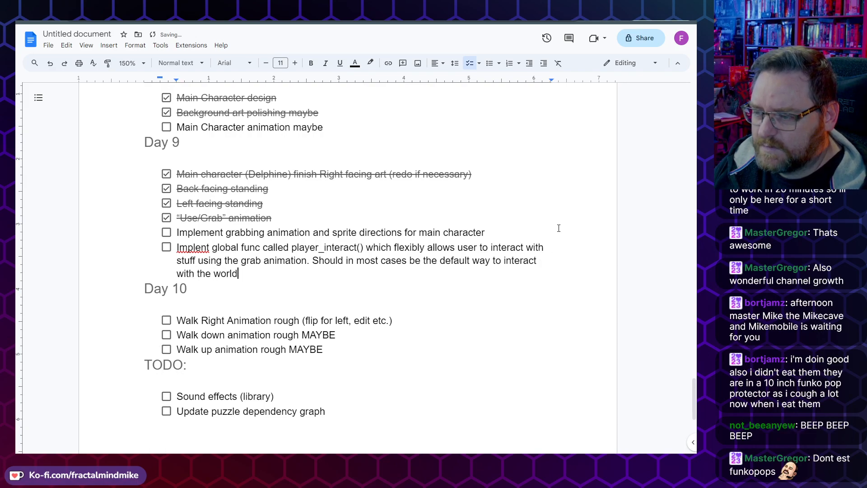
key(BackSpace)
text(/items)
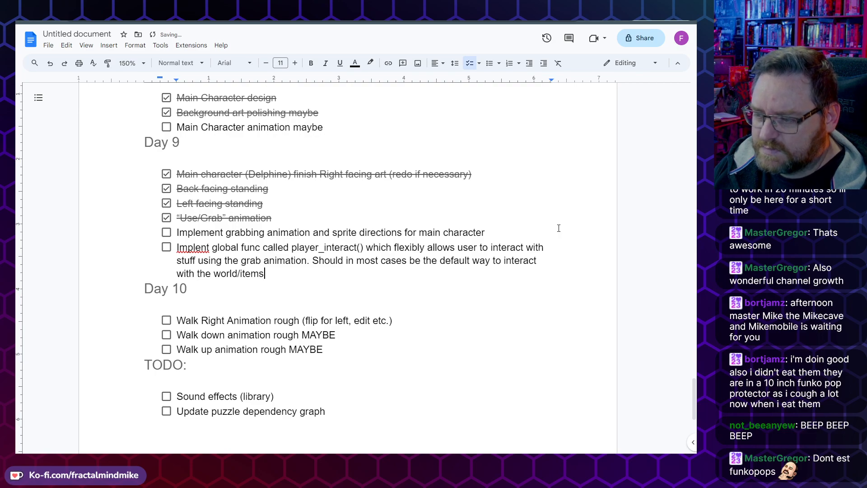
text( hotsop)
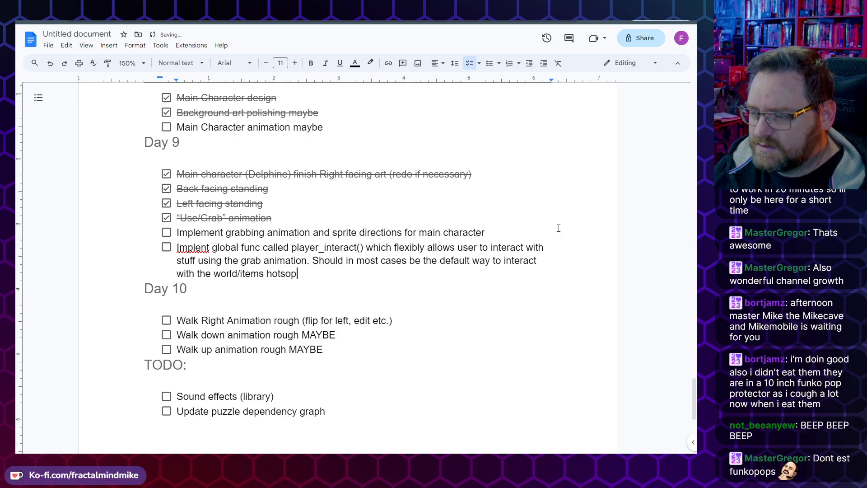
key(BackSpace)
key(BackSpace)
text(pots e)
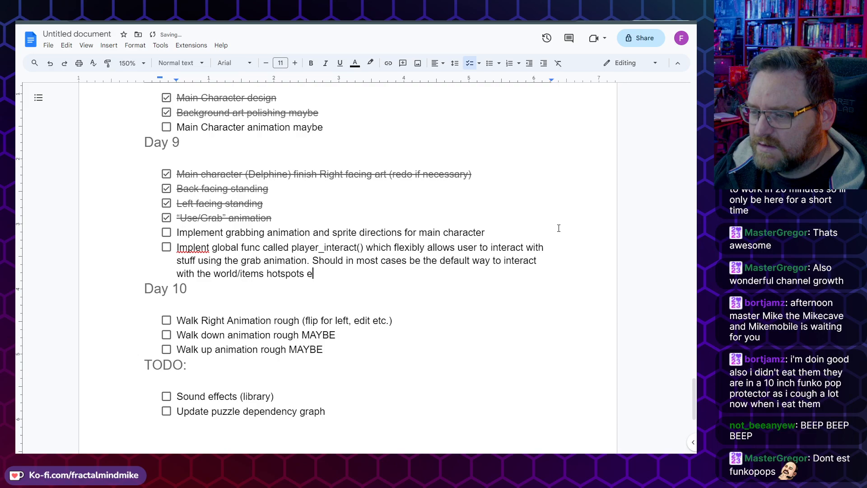
text(tc.)
Step: Edit the new item's ending so it reads "the world/objects/hotspots etc."
key(Left)
key(Left)
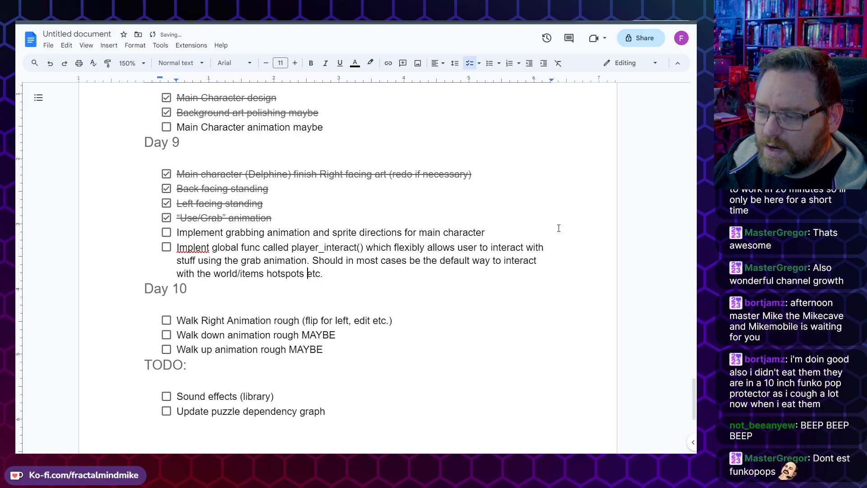
key(Left)
key(Left)
key(BackSpace)
text(/)
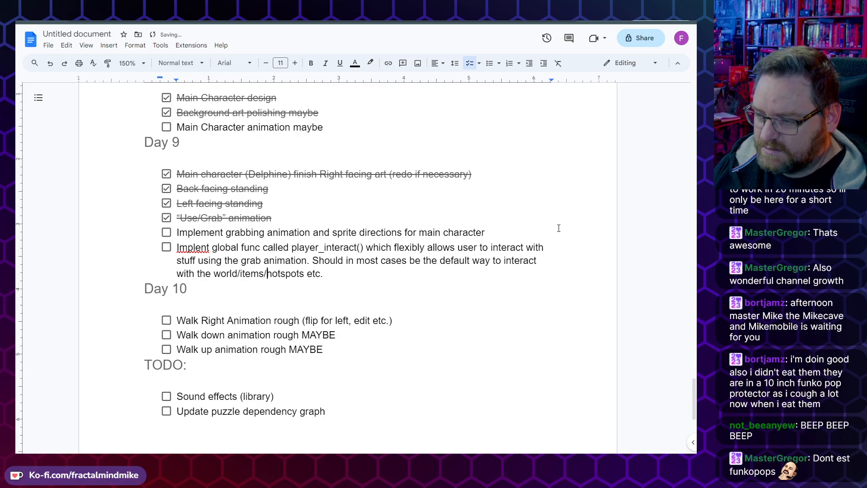
key(ctrl+shift+Left)
text(object)
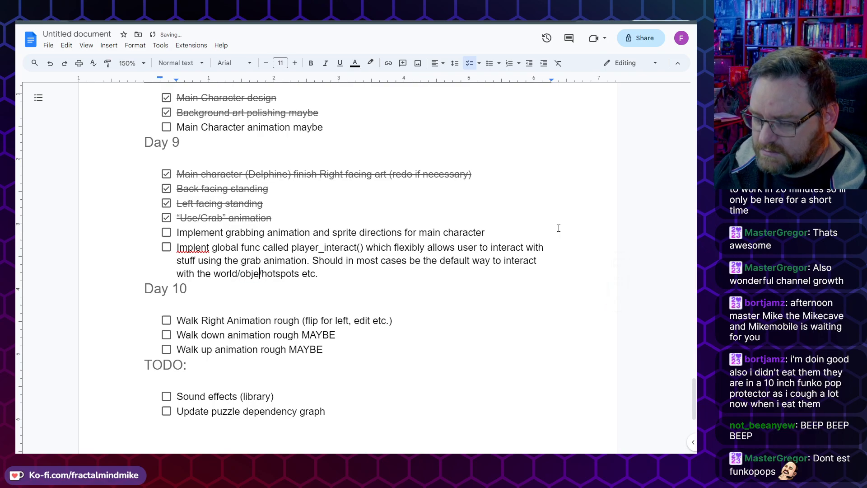
text(s)
key(End)
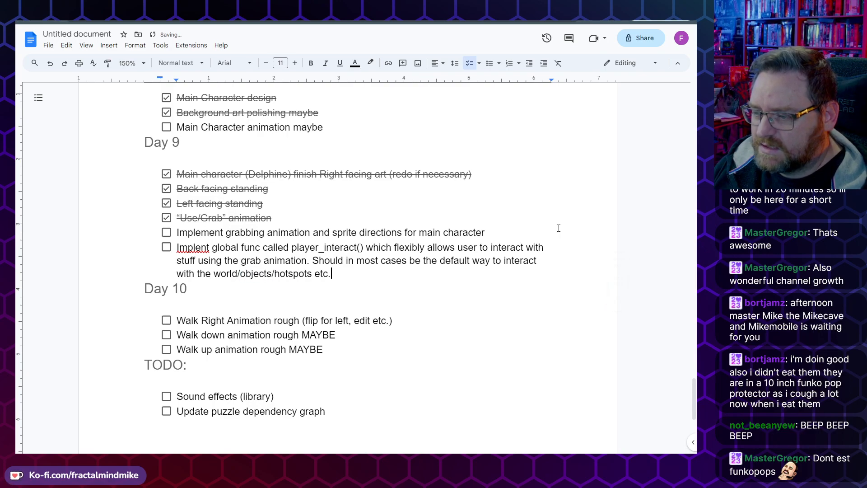
Step: Look over the Day 10, TODO and TODO Bonus items in the task list
key(Down)
key(Down)
key(Down)
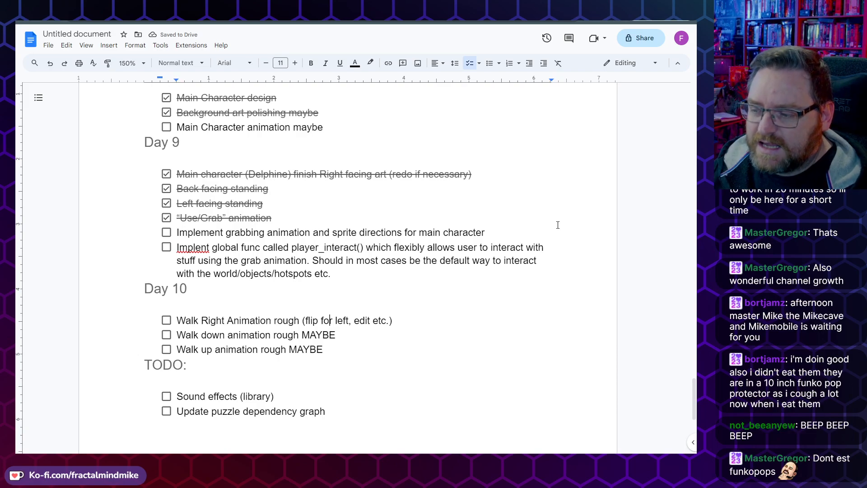
key(End)
key(shift+Home)
key(Down)
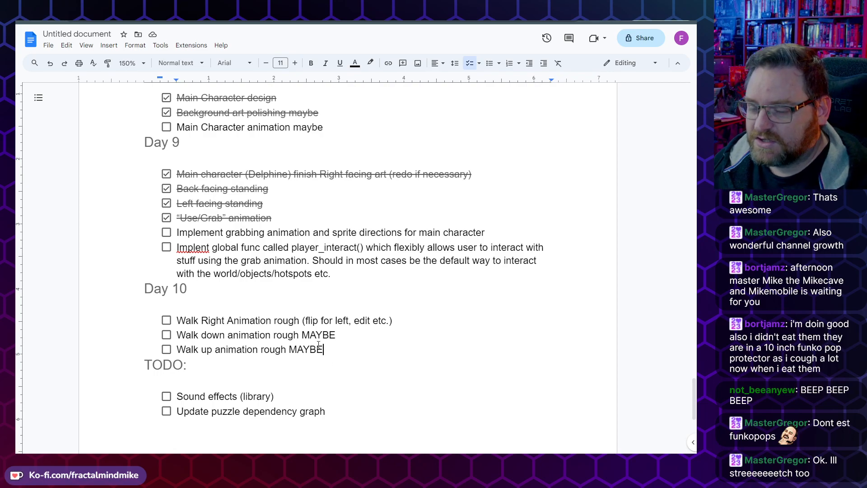
click(350, 339)
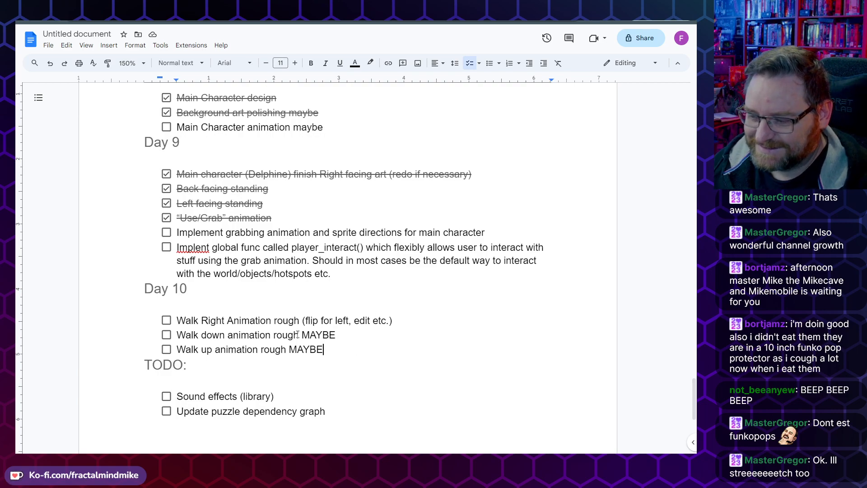
scroll(253, 311, down, 3)
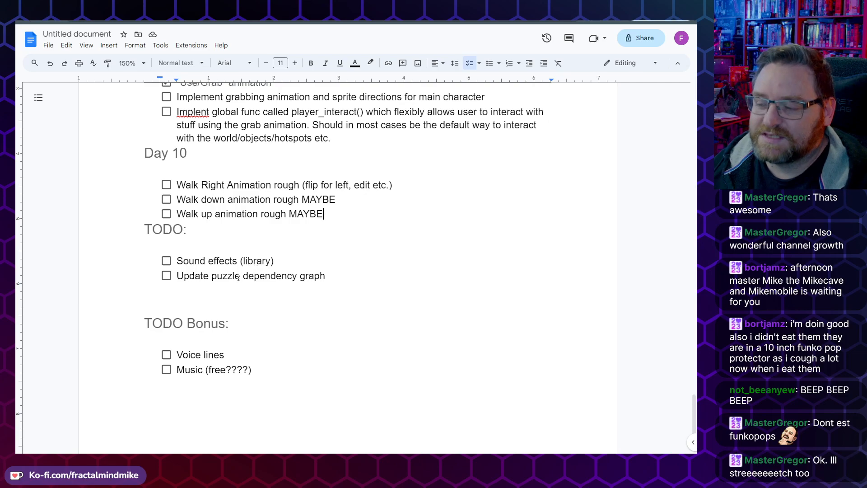
drag(193, 261, 300, 260)
drag(190, 276, 324, 275)
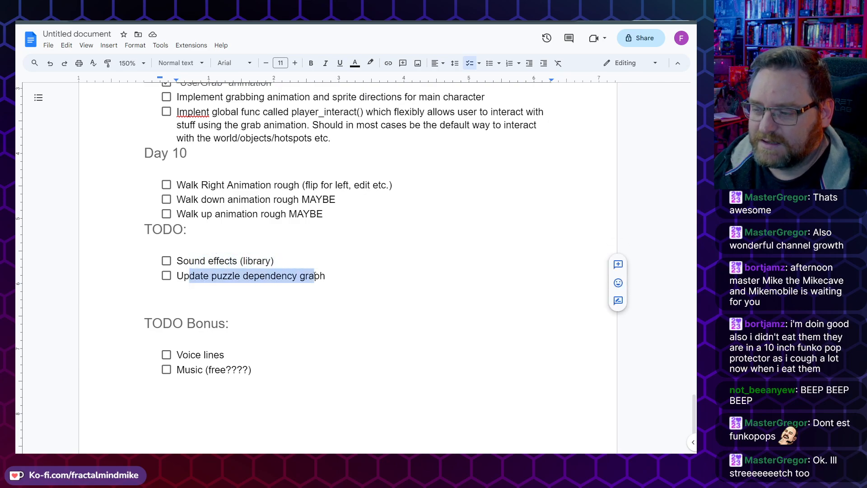
click(400, 272)
Step: Check off the two newly added Day 9 items as done
scroll(377, 286, up, 4)
scroll(354, 329, down, 2)
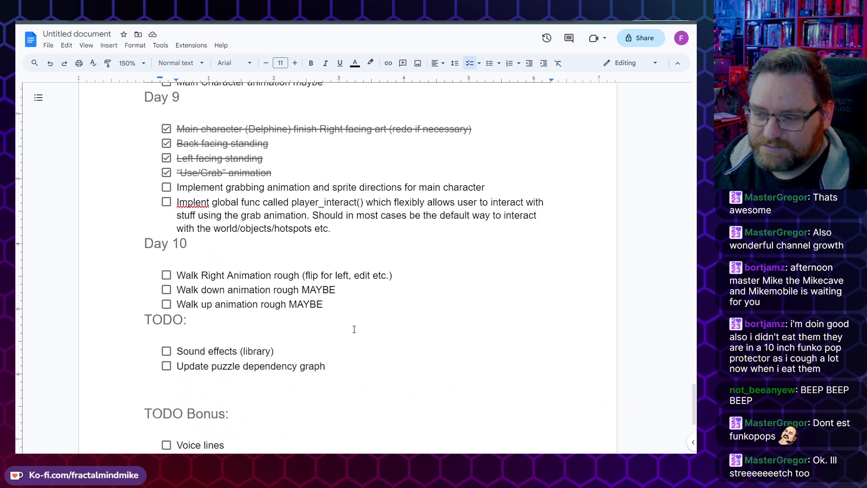
click(166, 202)
click(166, 187)
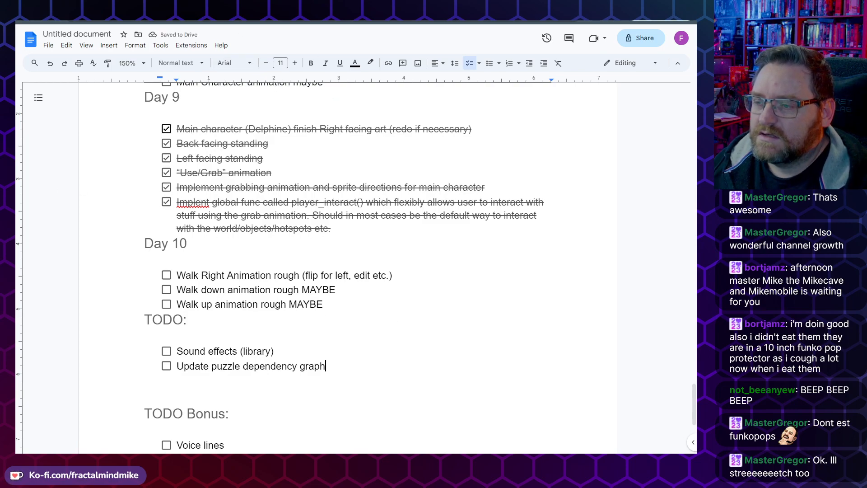
Step: Switch to the game's Google Sheets spreadsheet and open its Dialog sheet
click(194, 21)
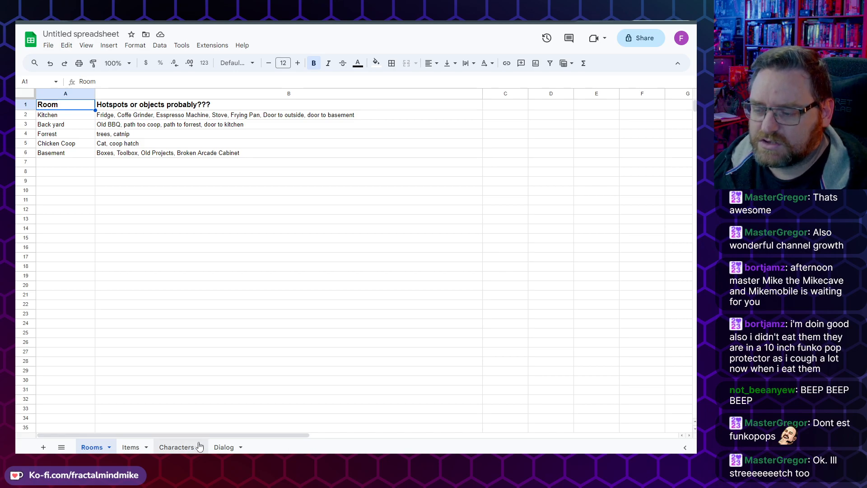
click(224, 447)
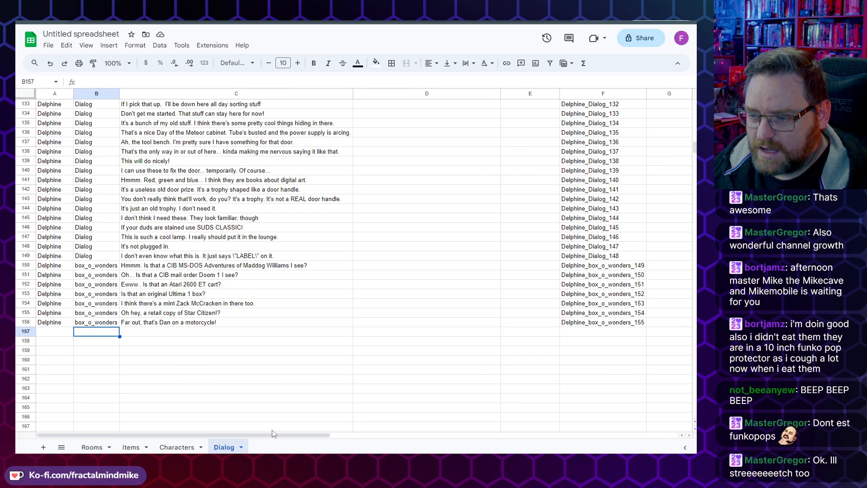
Step: Review the Dialog sheet's Character, Group, Line, Notes, Recorded Takes and File Prefix columns and row 5's prefix formula
scroll(134, 383, up, 12)
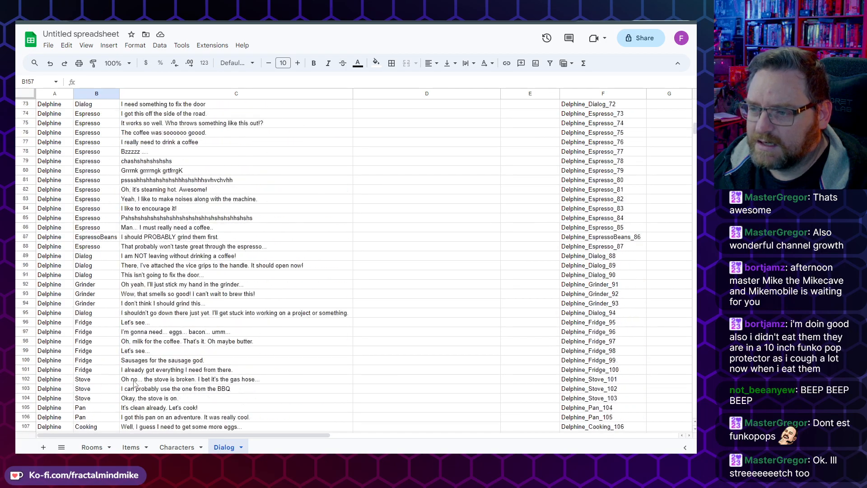
scroll(134, 383, up, 12)
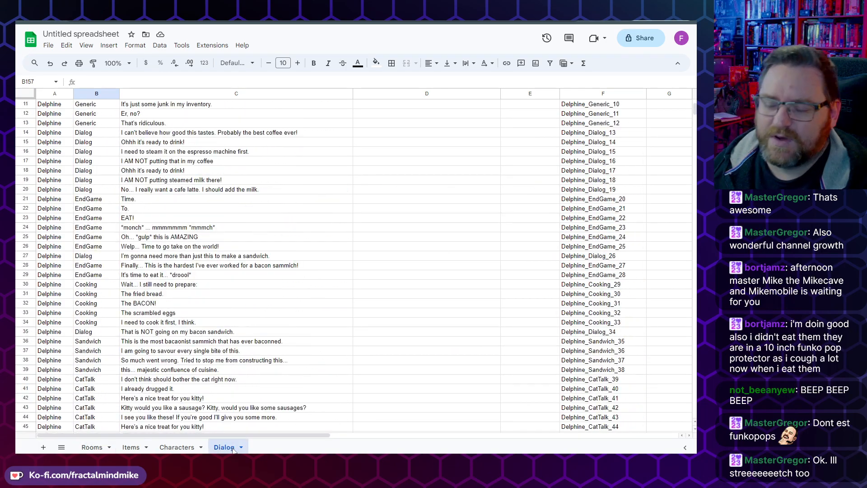
scroll(193, 411, up, 4)
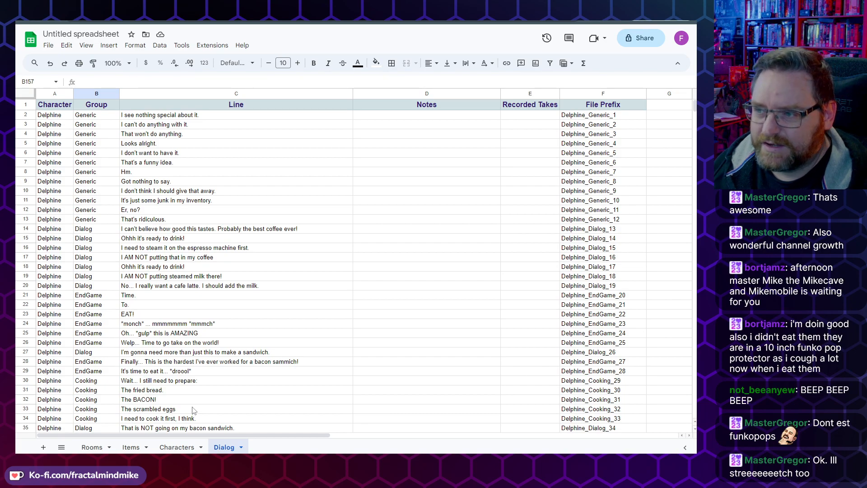
click(62, 116)
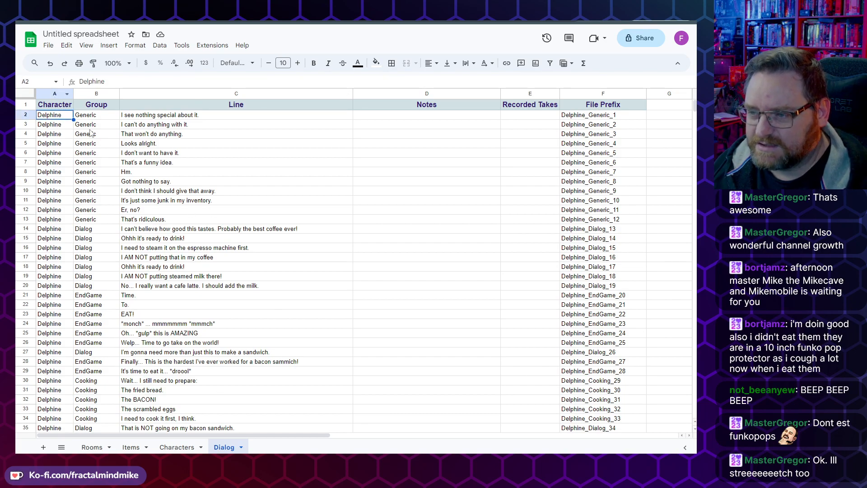
drag(93, 143, 93, 200)
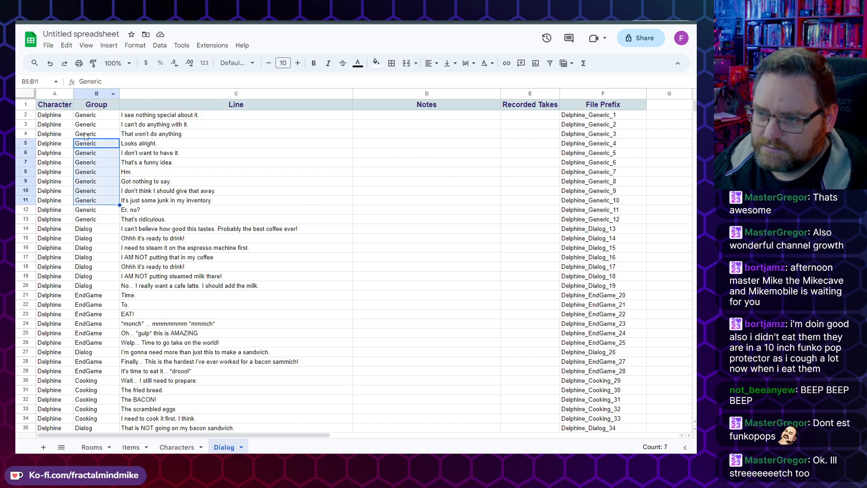
click(94, 116)
drag(94, 116, 96, 166)
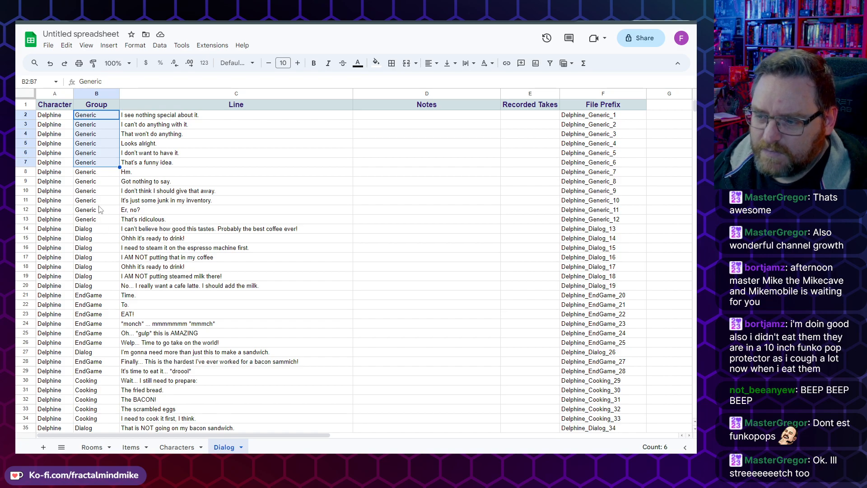
click(90, 221)
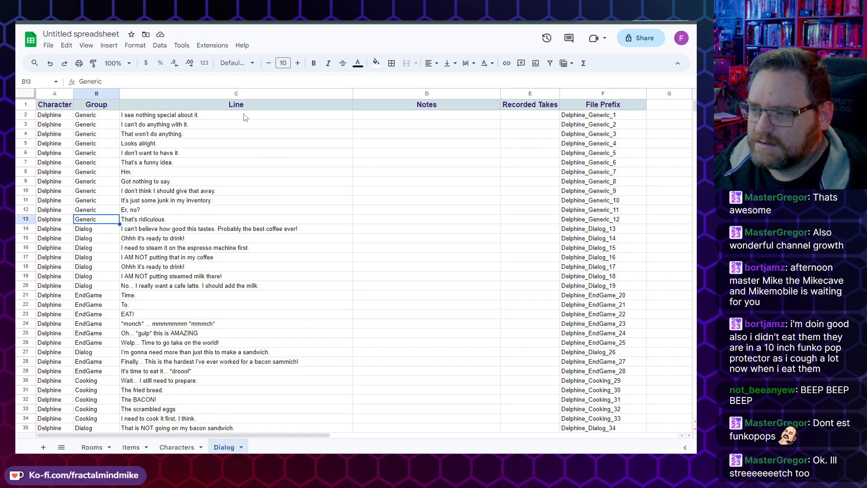
drag(309, 116, 288, 237)
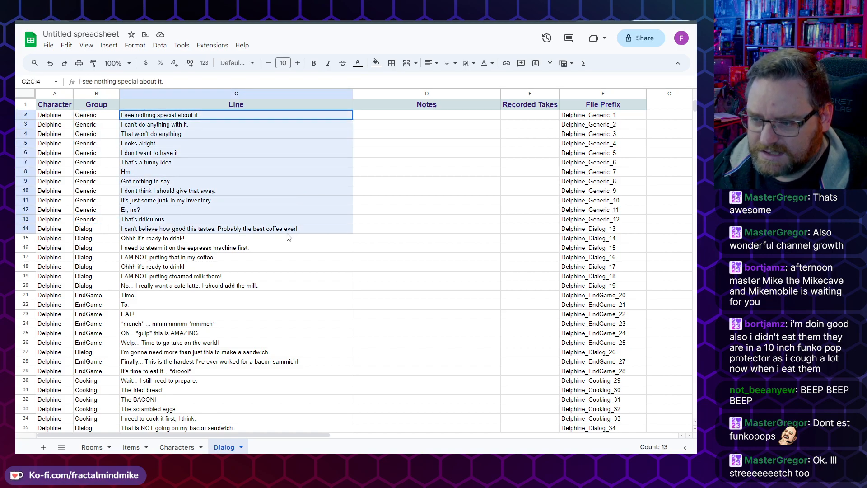
drag(383, 117, 375, 230)
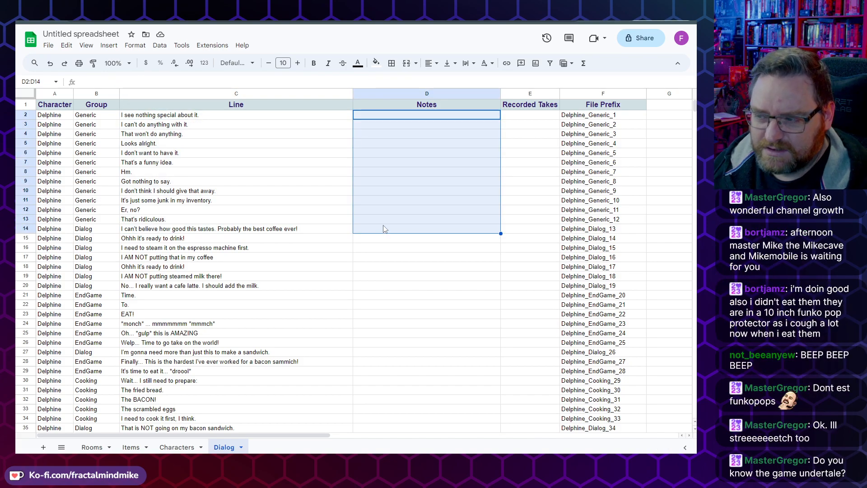
drag(516, 116, 526, 210)
drag(585, 117, 586, 203)
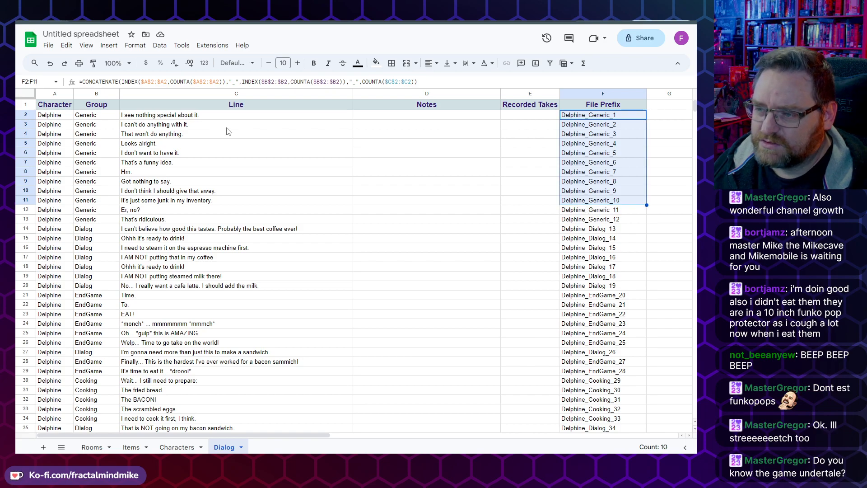
click(176, 144)
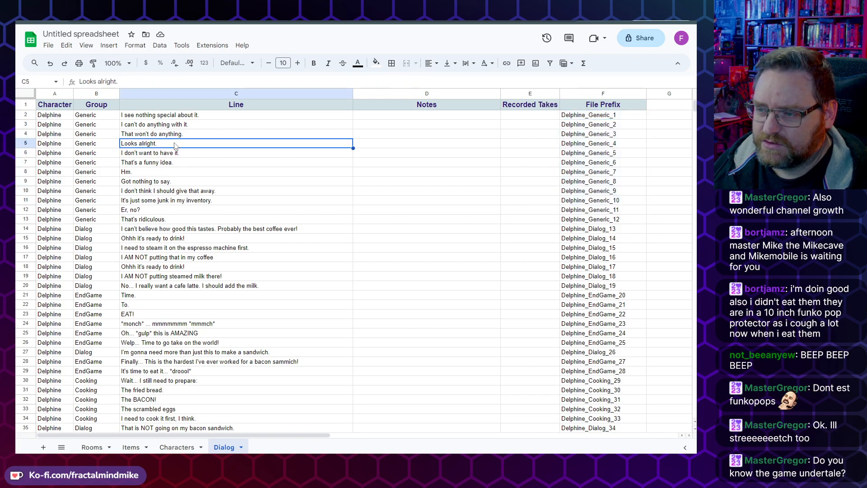
click(428, 148)
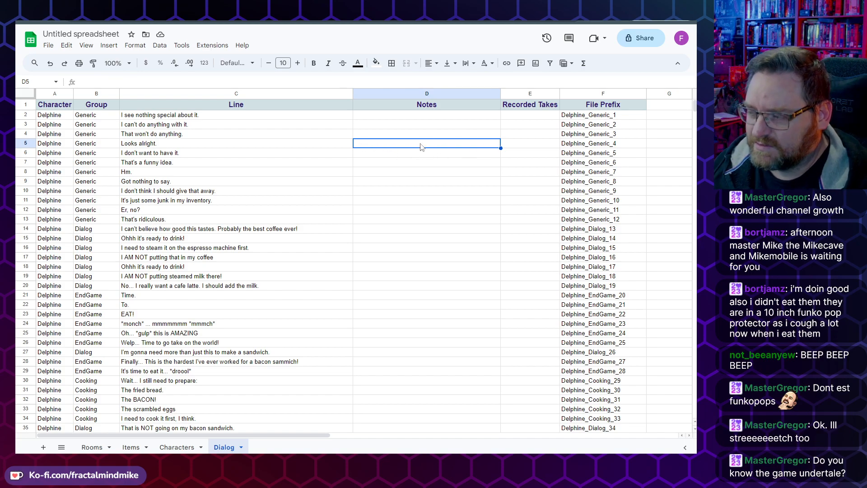
click(506, 146)
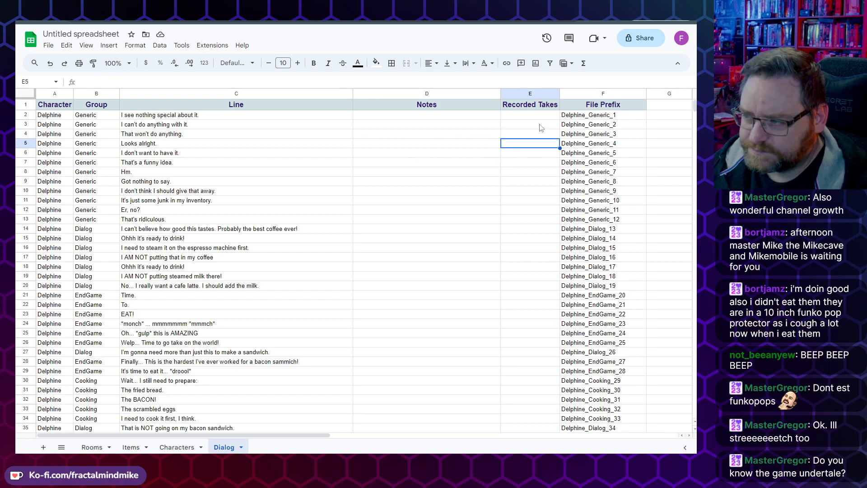
click(597, 147)
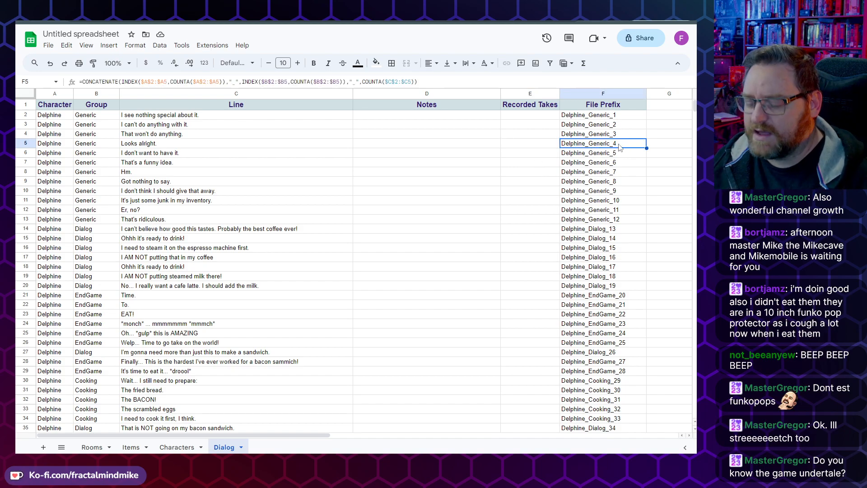
Step: Paste row 5's file prefix into a spare cell beside the table, then clear that cell again
key(ctrl+c)
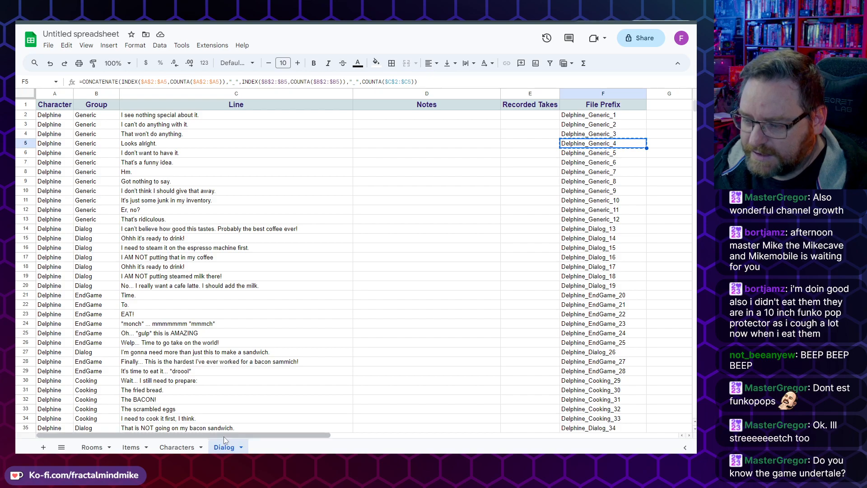
drag(224, 436, 390, 436)
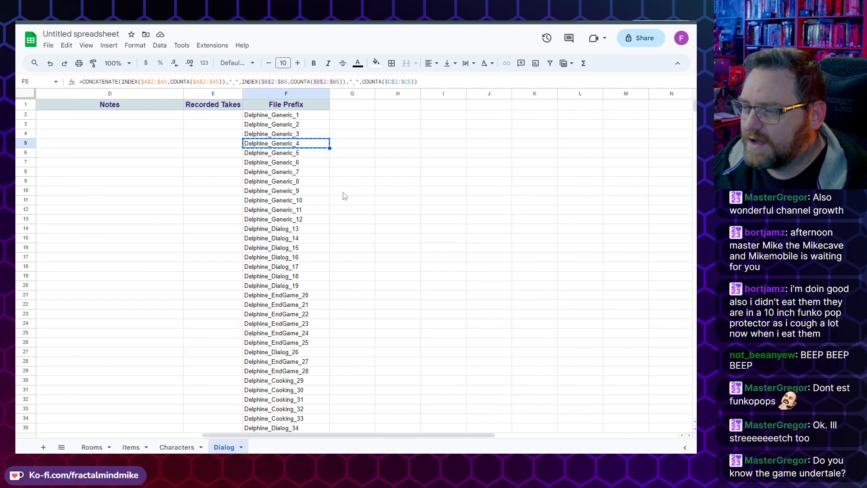
click(395, 144)
key(ctrl+v)
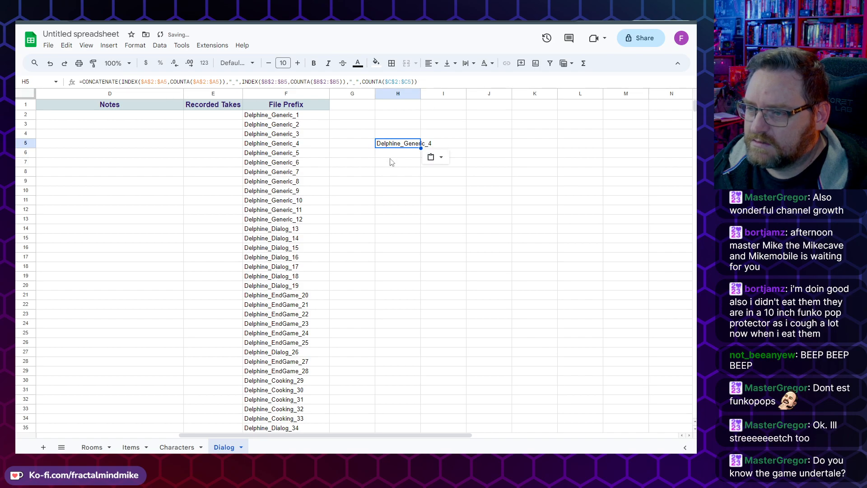
key(Delete)
click(298, 144)
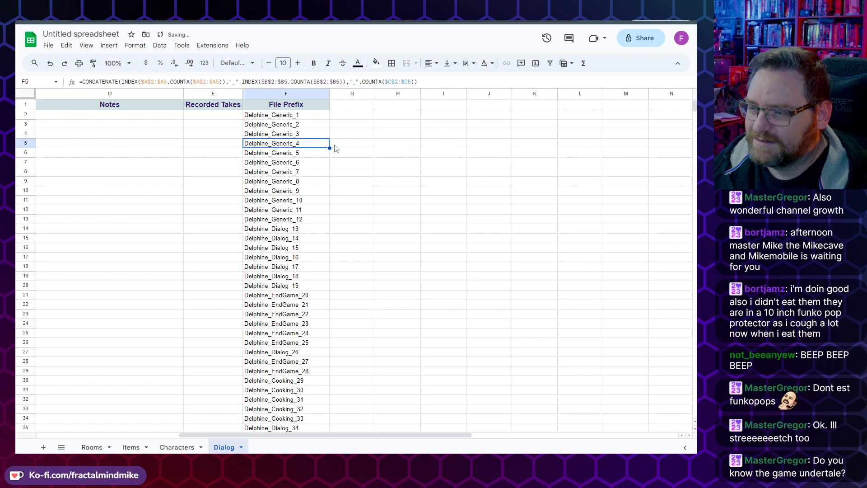
Step: Copy the file prefix value of row 5 in the File Prefix column
right_click(304, 144)
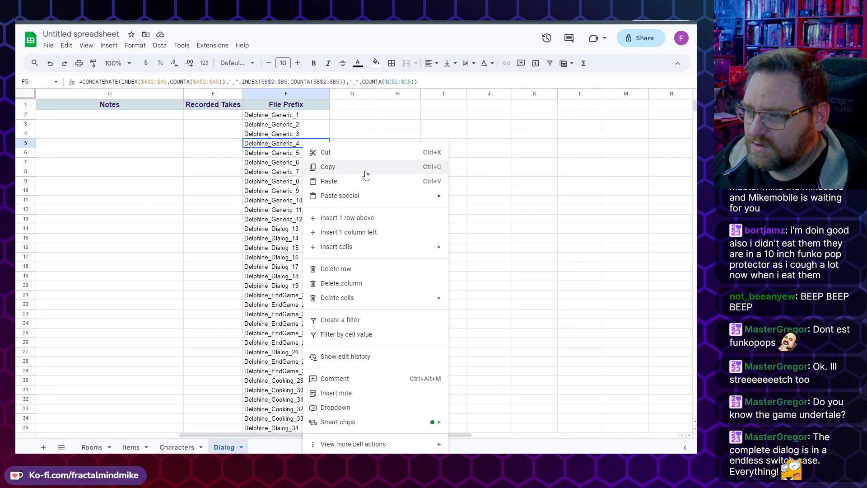
click(348, 133)
click(313, 153)
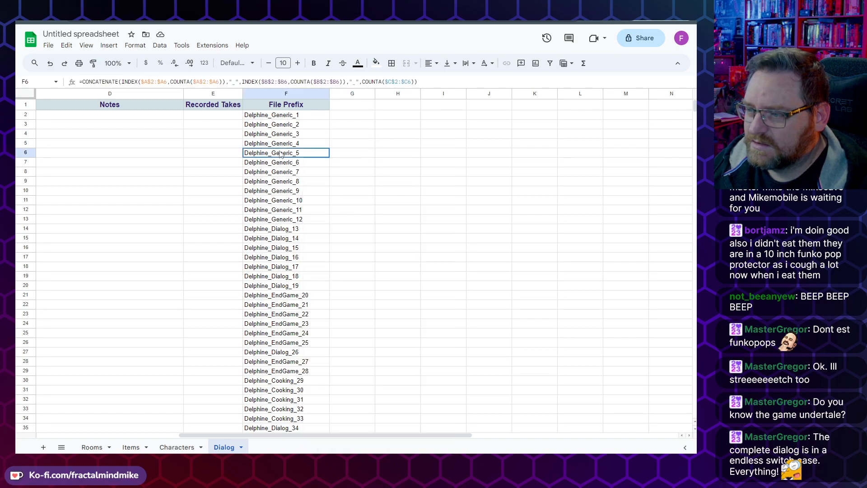
click(346, 140)
click(406, 146)
click(285, 144)
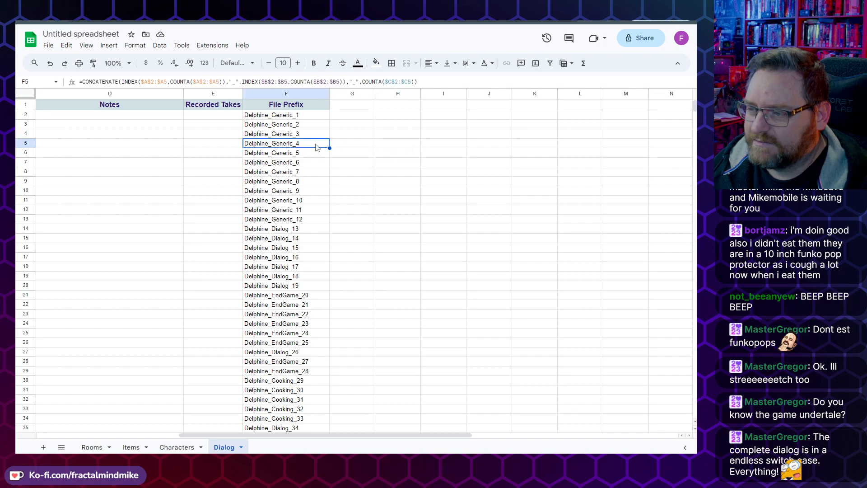
double_click(284, 143)
click(463, 116)
click(290, 143)
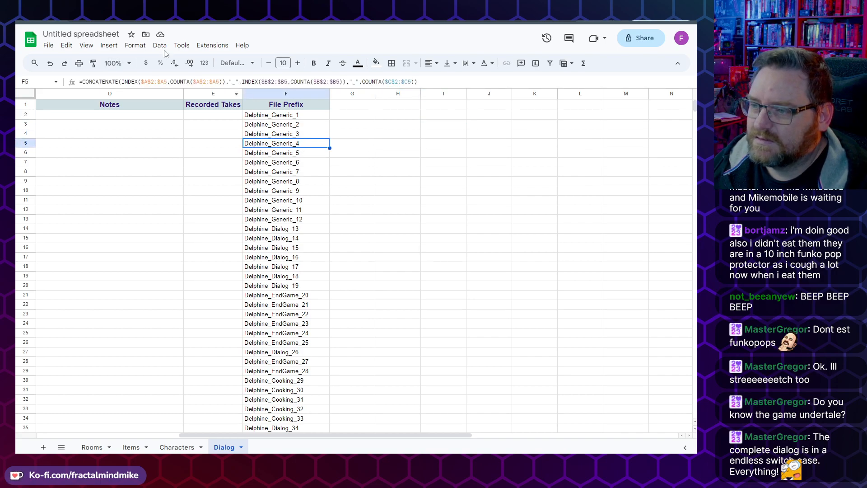
click(66, 47)
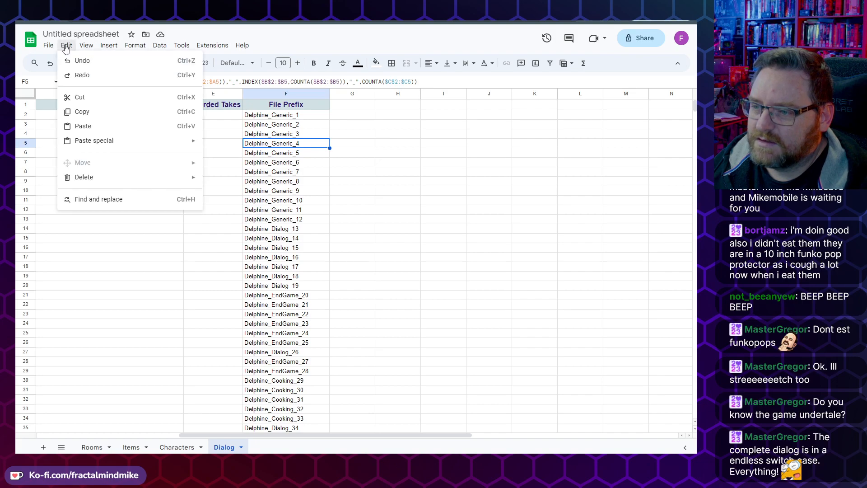
click(92, 113)
click(361, 149)
click(383, 147)
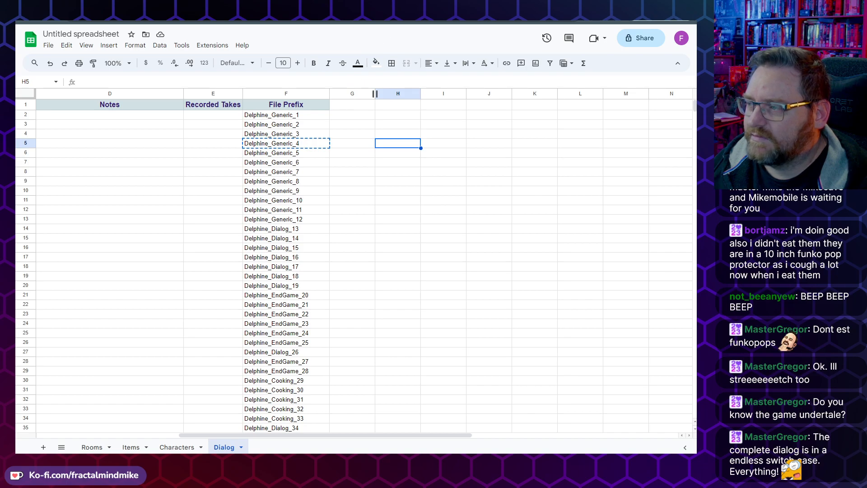
Step: Paste the copied prefix into a new browser tab, append a take number and .mp3, then close the tab
key(ctrl+t)
key(ctrl+v)
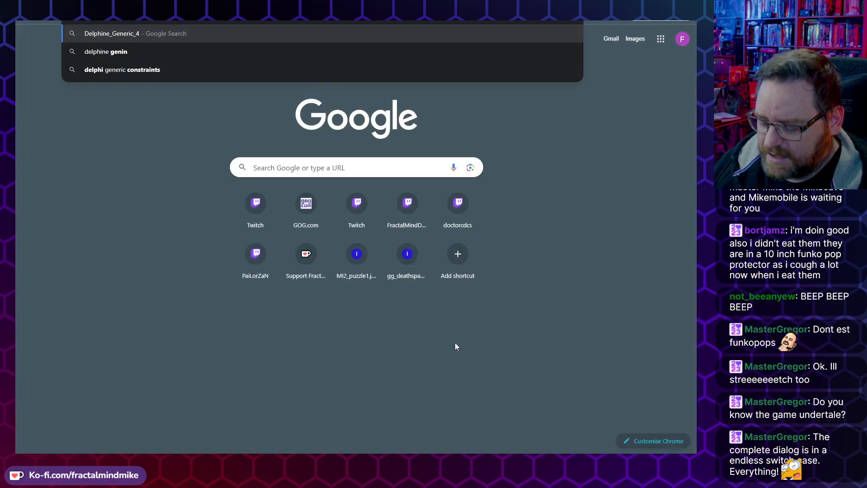
text(_)
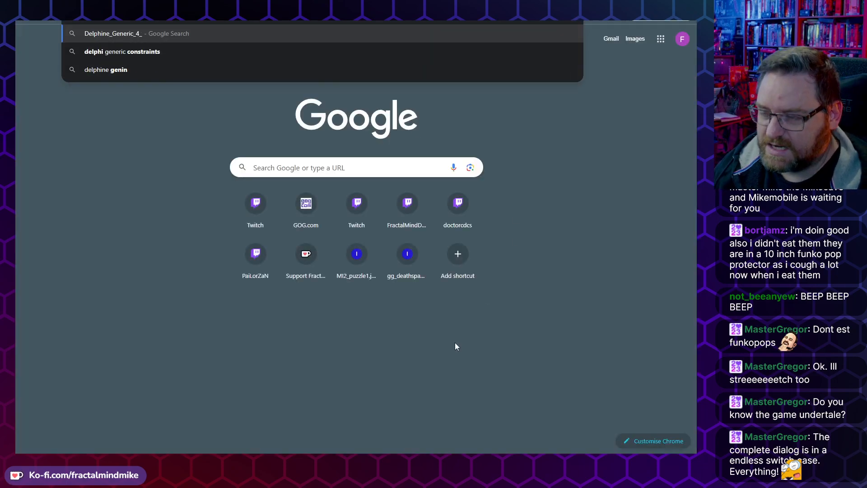
text(1)
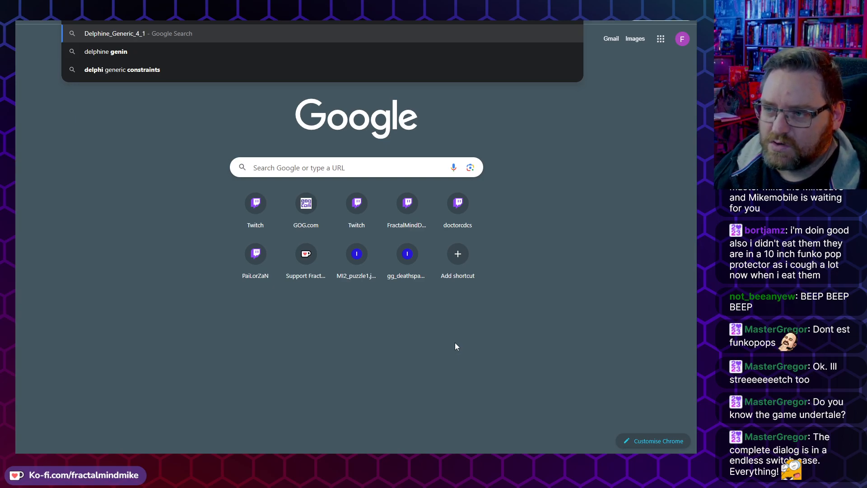
key(BackSpace)
text(2.mp3)
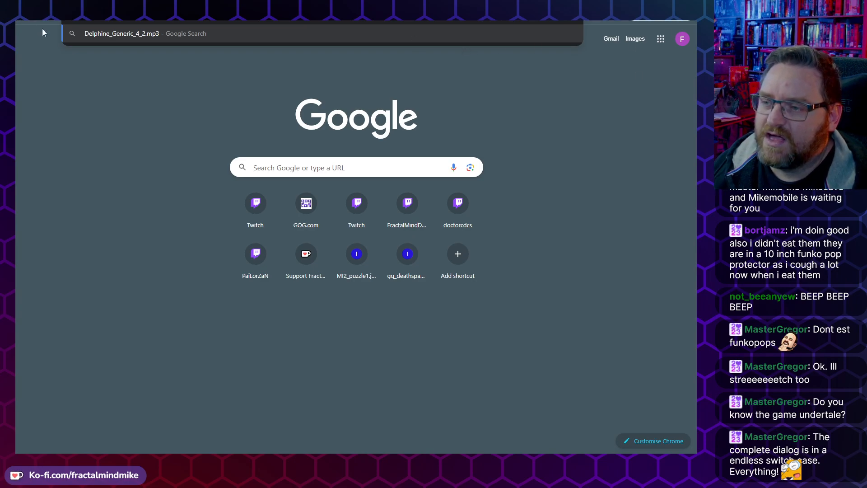
key(ctrl+w)
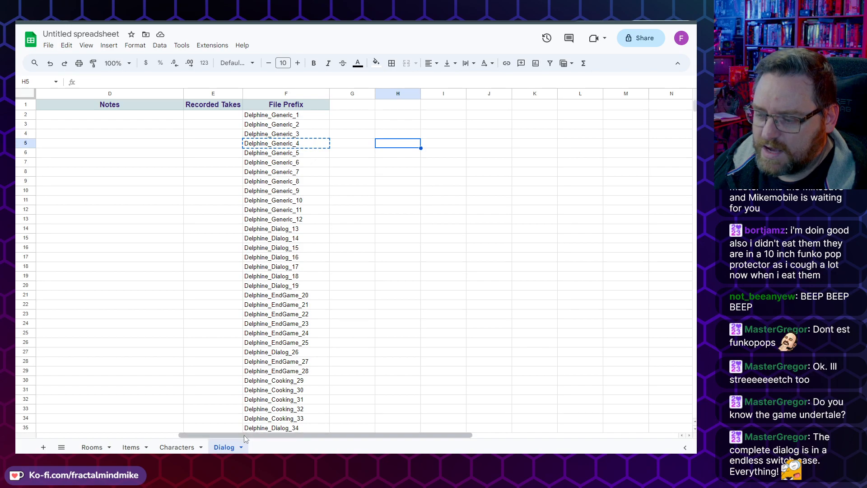
Step: Scroll back to the table's start and step through row 5's cells from Character to Recorded Takes
drag(243, 437, 67, 421)
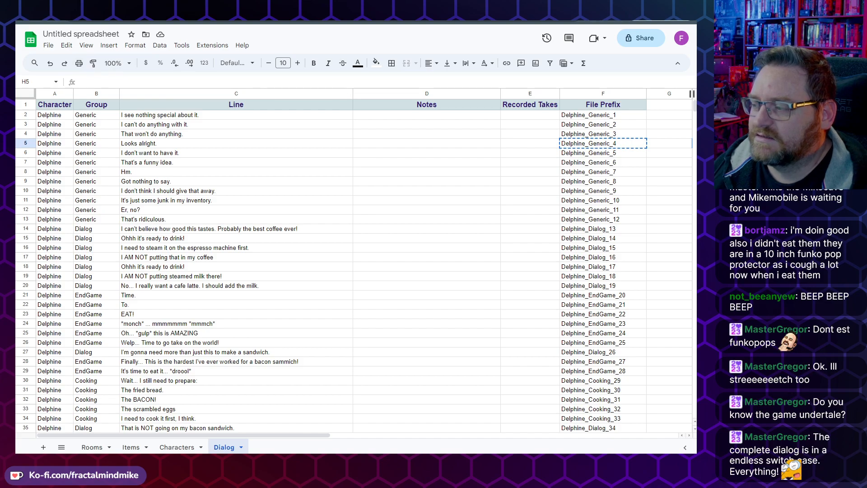
click(625, 150)
key(Escape)
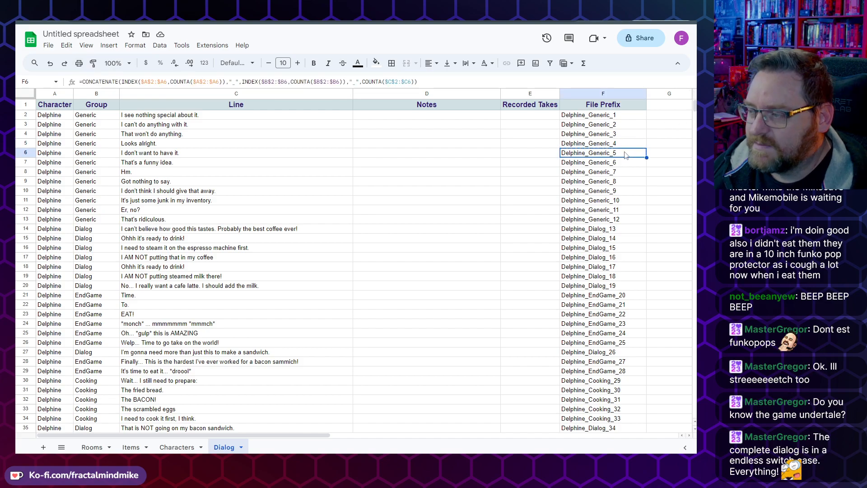
click(616, 135)
click(609, 144)
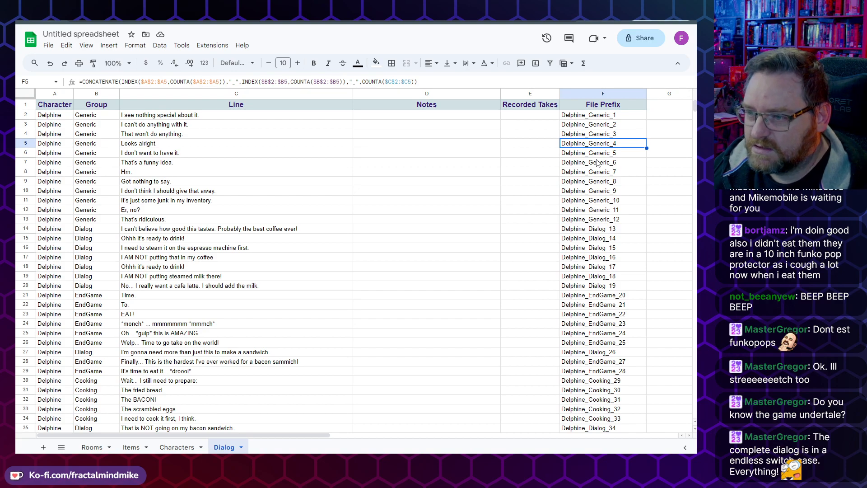
key(Right)
key(Right)
key(Right)
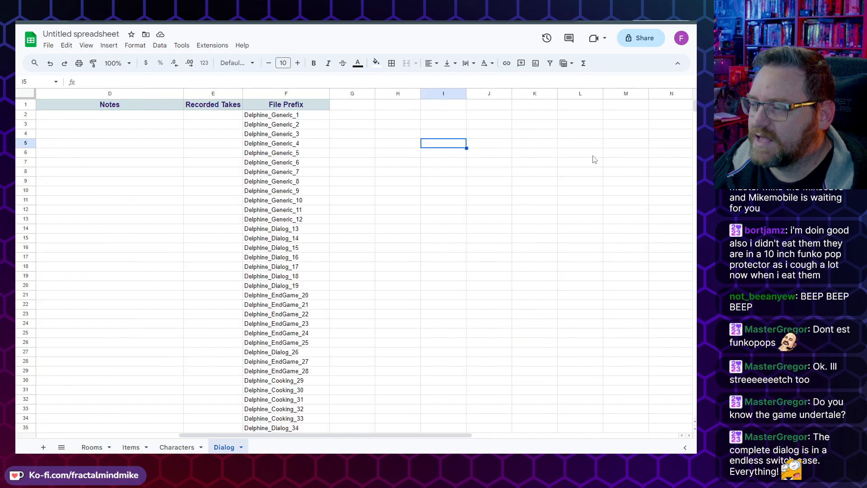
key(Left)
key(Left)
key(Left)
key(Left)
key(Left)
key(Left)
key(Left)
key(Left)
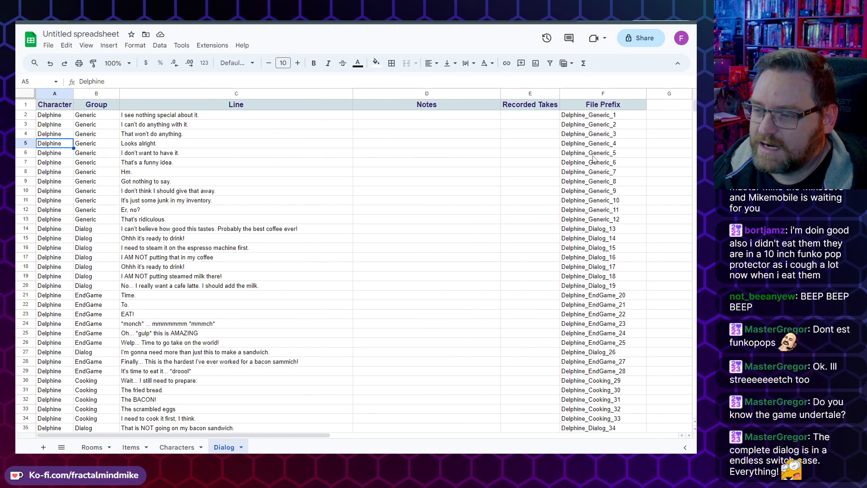
key(Right)
key(Right)
key(Right)
key(Right)
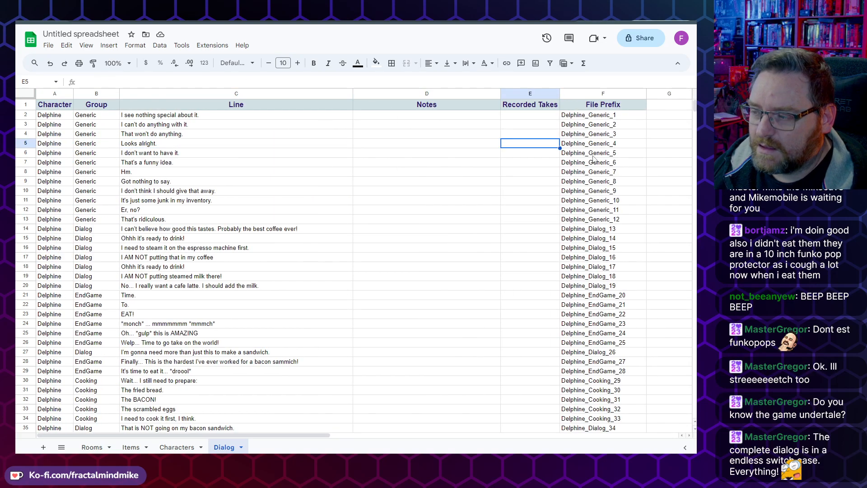
Step: Narrow the Notes column so the Recorded Takes column sits beside the lines, and select cells in Recorded Takes
key(Right)
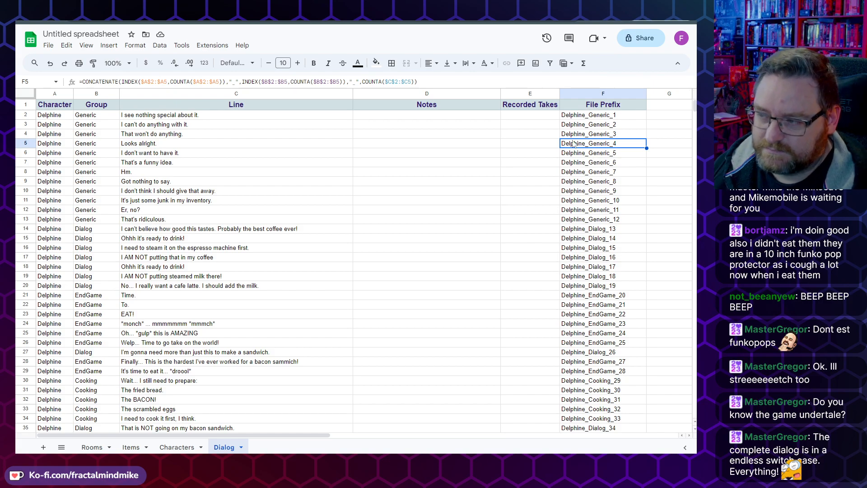
drag(500, 93, 419, 92)
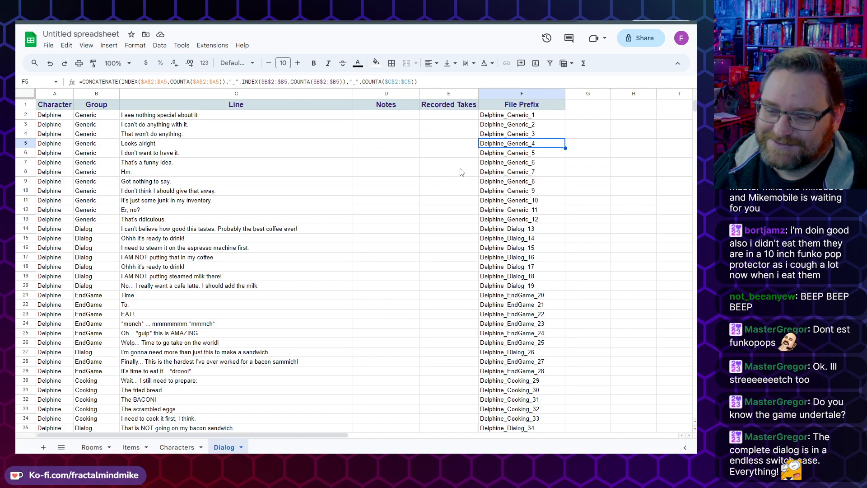
click(460, 144)
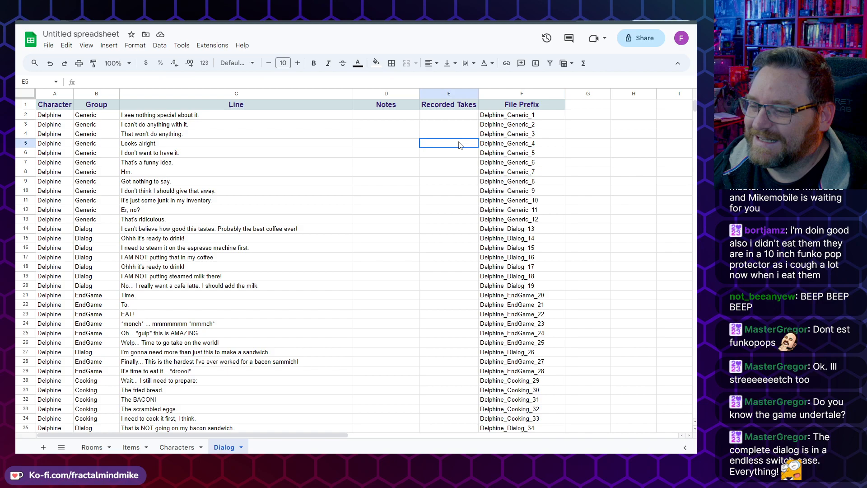
click(467, 171)
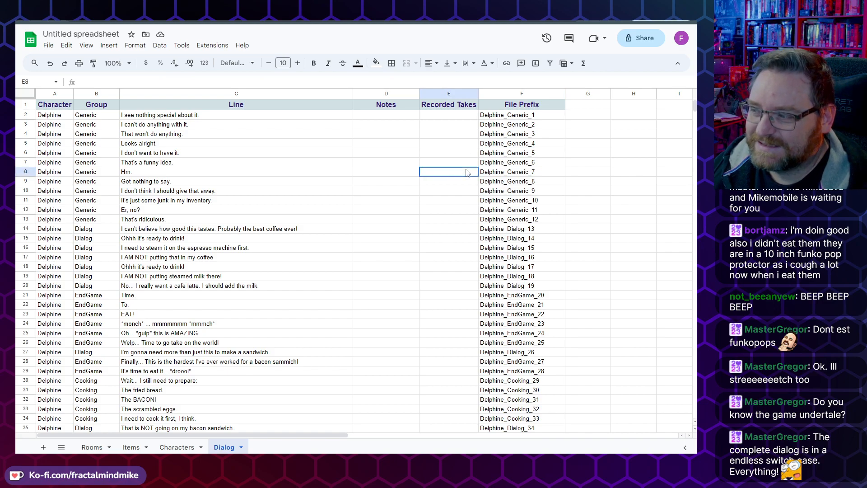
click(463, 154)
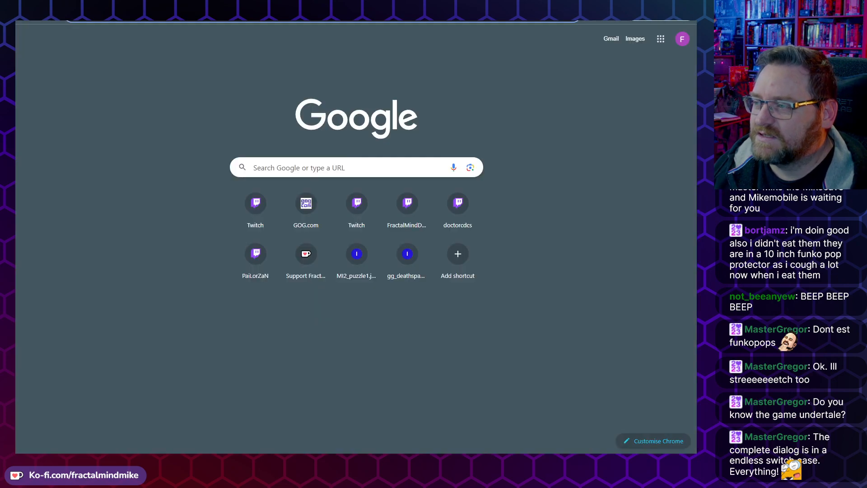
Step: Open a new tab and search Google for "how much did undertale make"
click(389, 27)
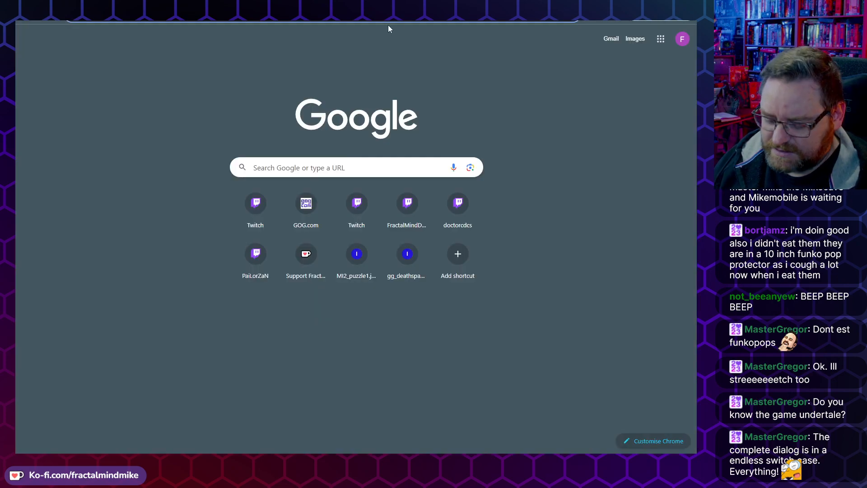
text(how much did)
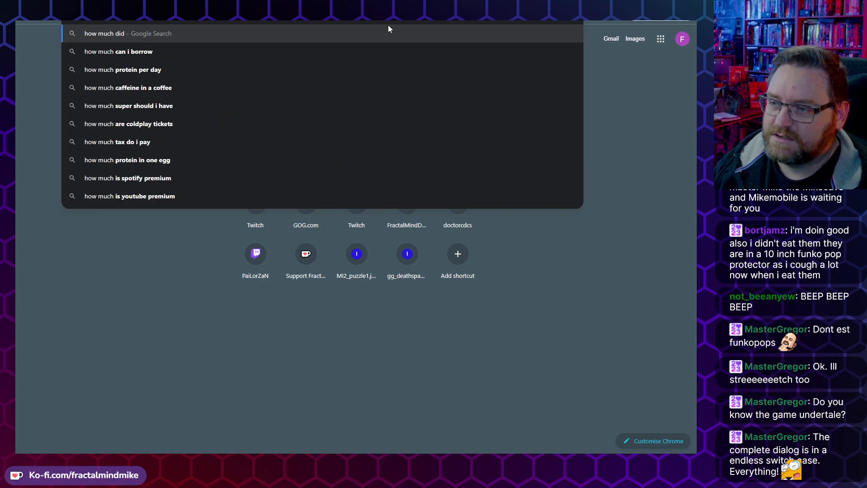
text( undertail mak)
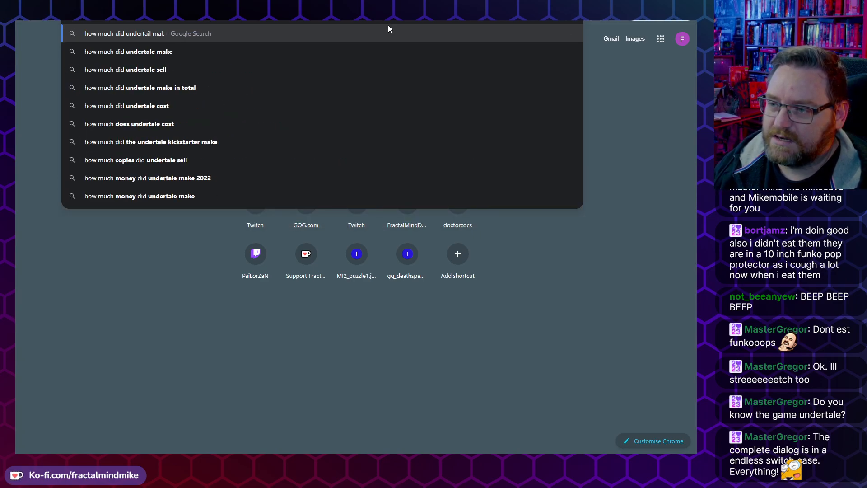
text(e)
key(Left)
key(Left)
key(Left)
key(Left)
key(Left)
key(Left)
key(BackSpace)
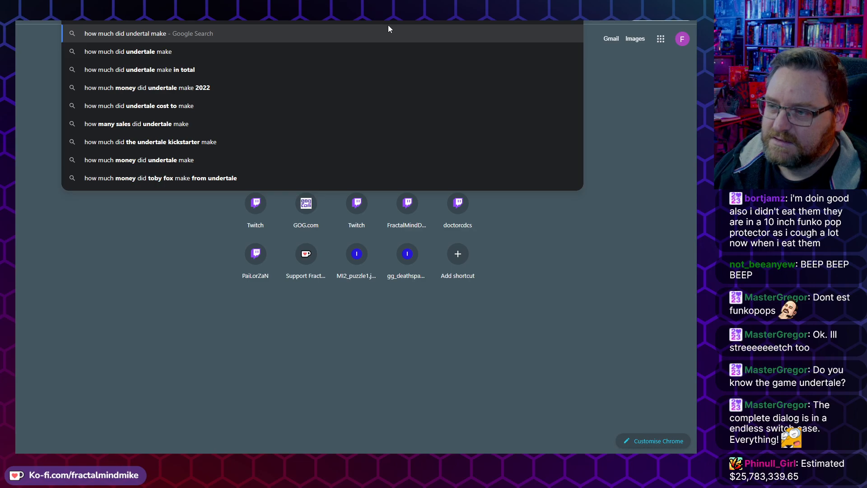
text(e)
key(Return)
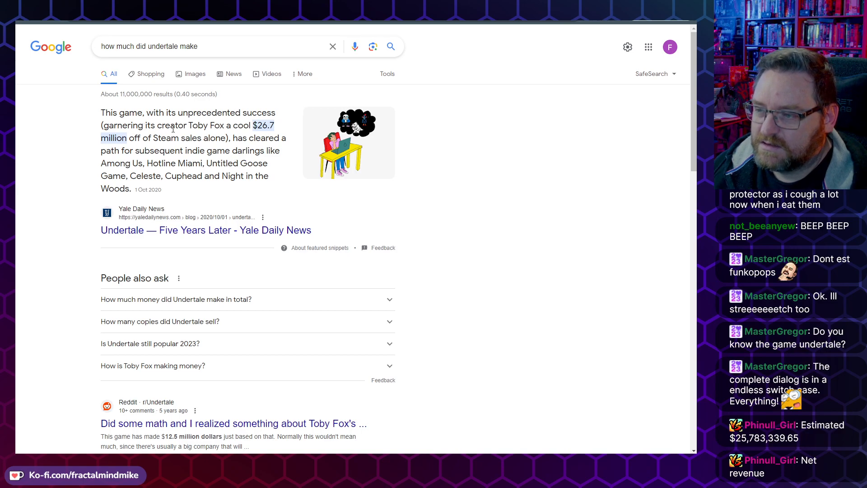
Step: Highlight passages of the featured snippet about the game's creator and Steam earnings
drag(185, 126, 225, 127)
click(138, 138)
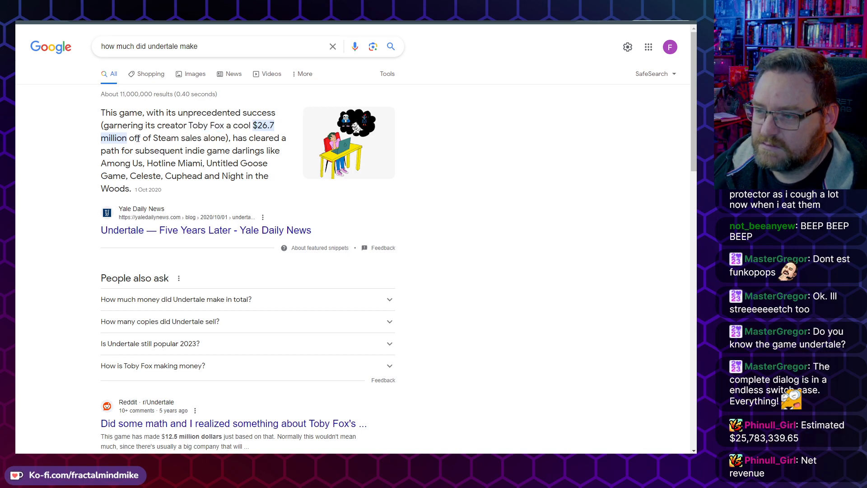
drag(101, 126, 235, 142)
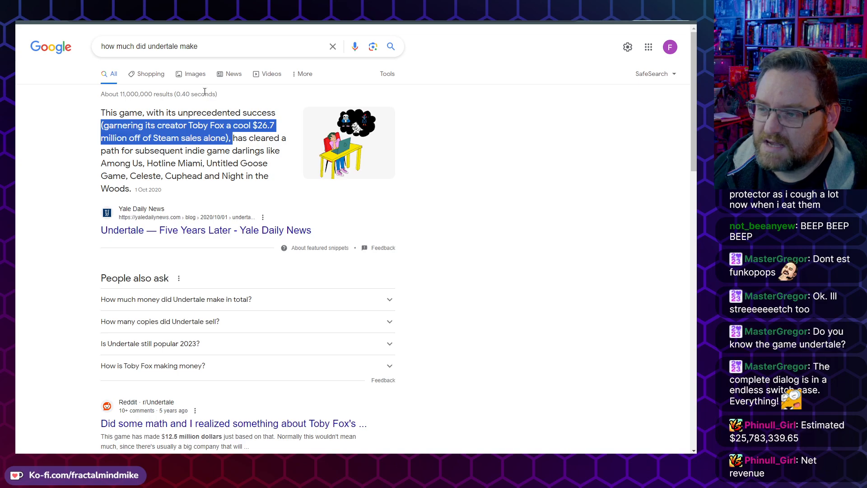
drag(122, 138, 230, 142)
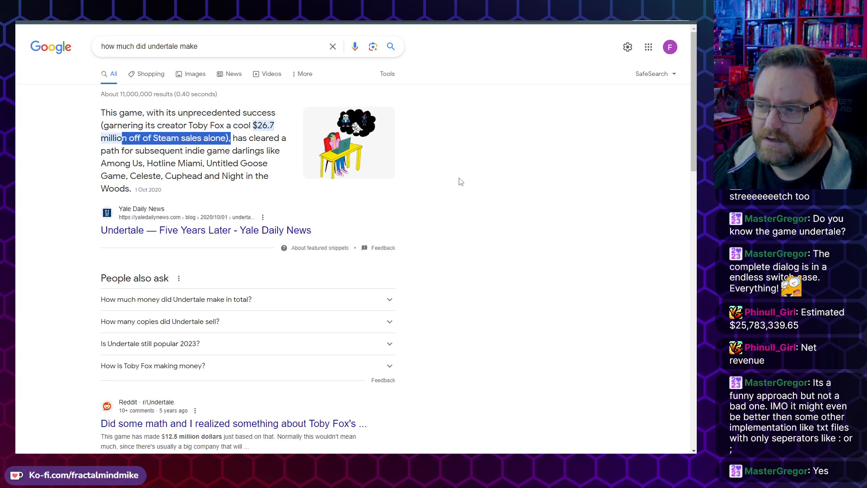
click(281, 129)
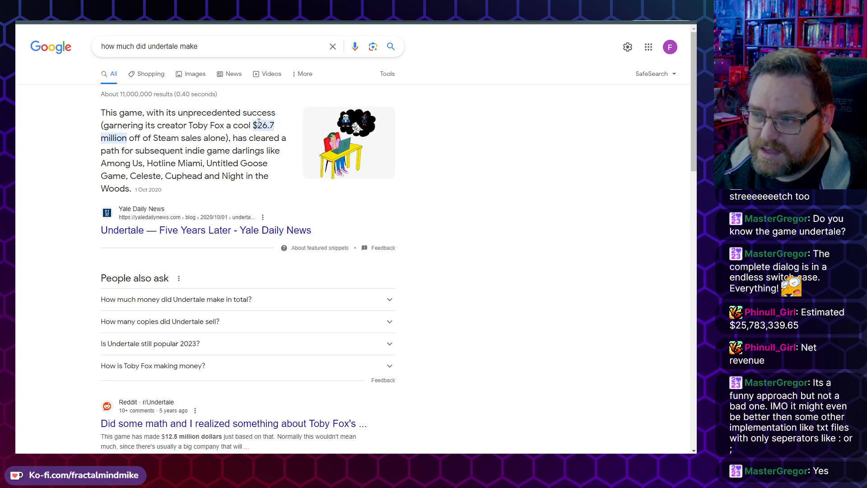
drag(274, 126, 257, 125)
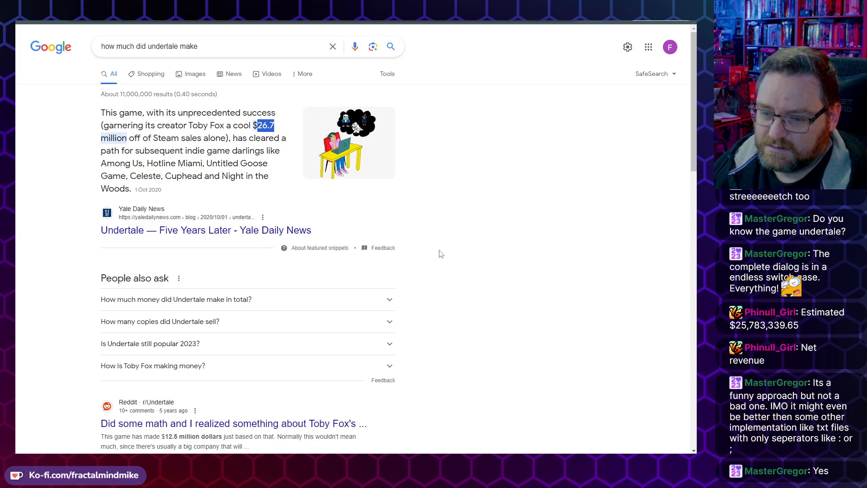
drag(253, 126, 277, 128)
click(267, 189)
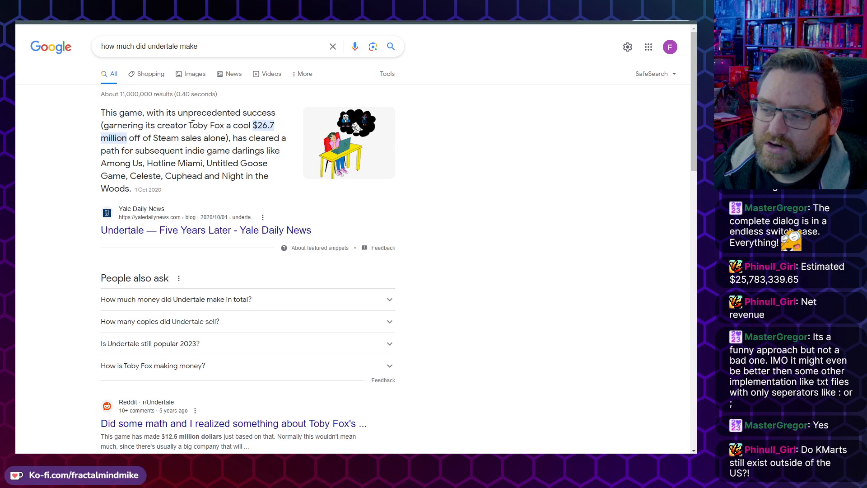
drag(188, 126, 223, 126)
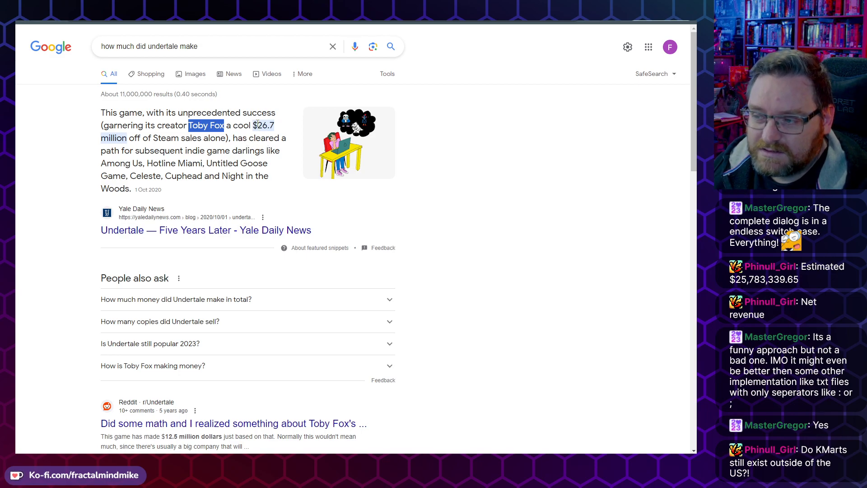
drag(257, 126, 127, 138)
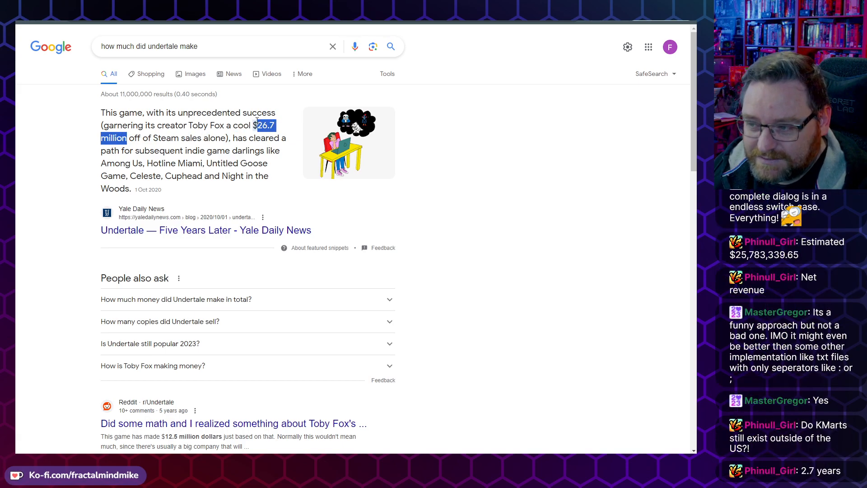
drag(253, 126, 109, 138)
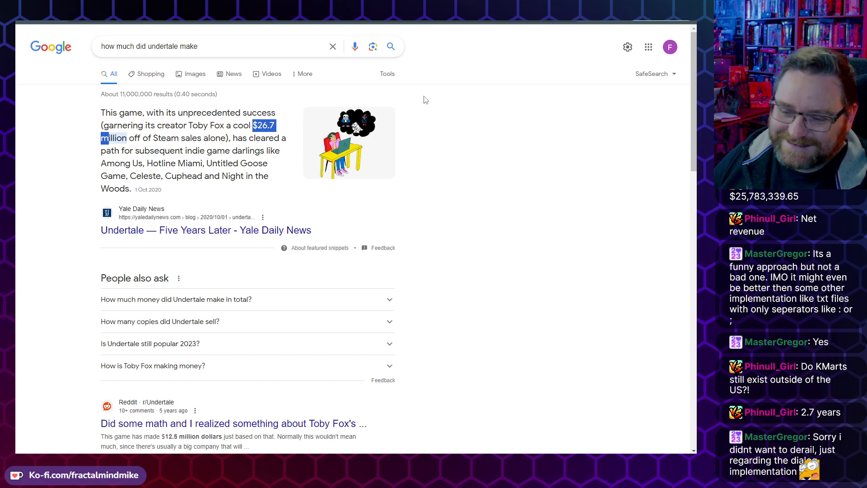
click(451, 192)
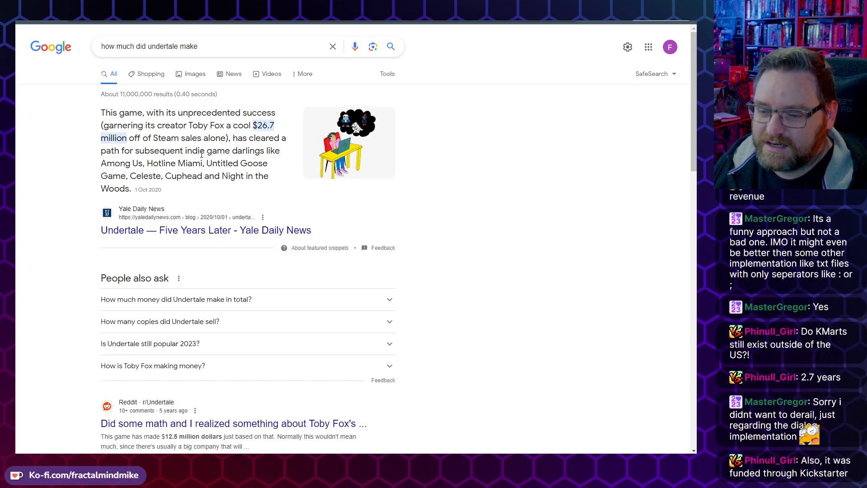
Step: Replace the search with "undertale source code"
drag(199, 46, 100, 46)
text(underta)
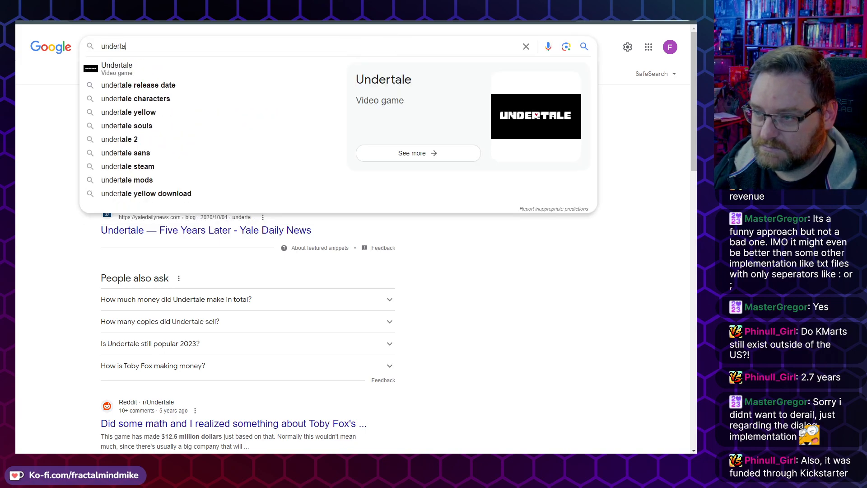
text(le sour)
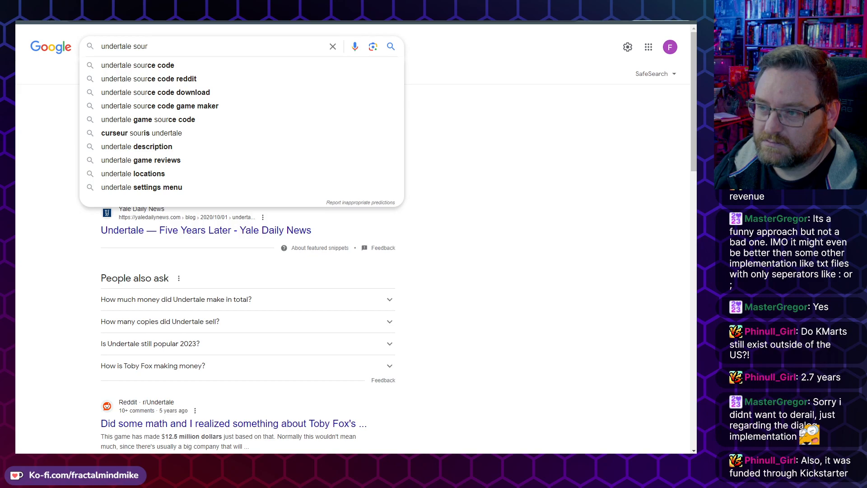
text(ce code)
key(Return)
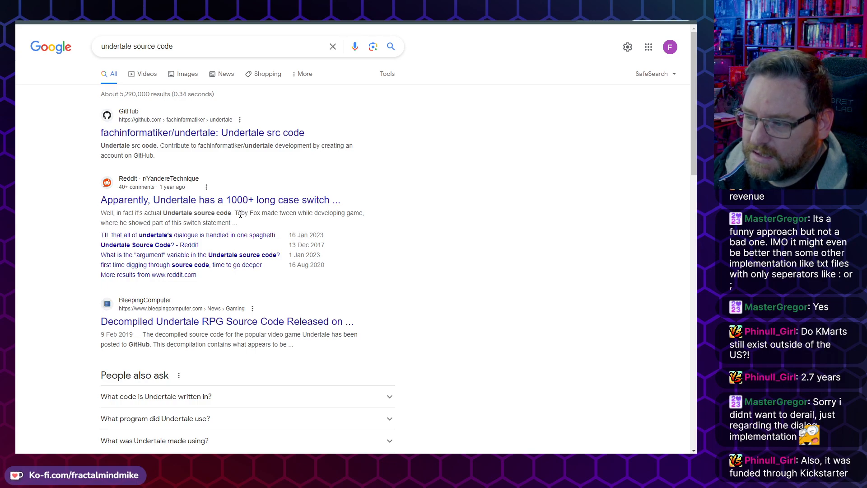
Step: Highlight the Reddit result's snippet and open the fachinformatiker/undertale GitHub repository
drag(240, 214, 351, 213)
drag(122, 213, 219, 222)
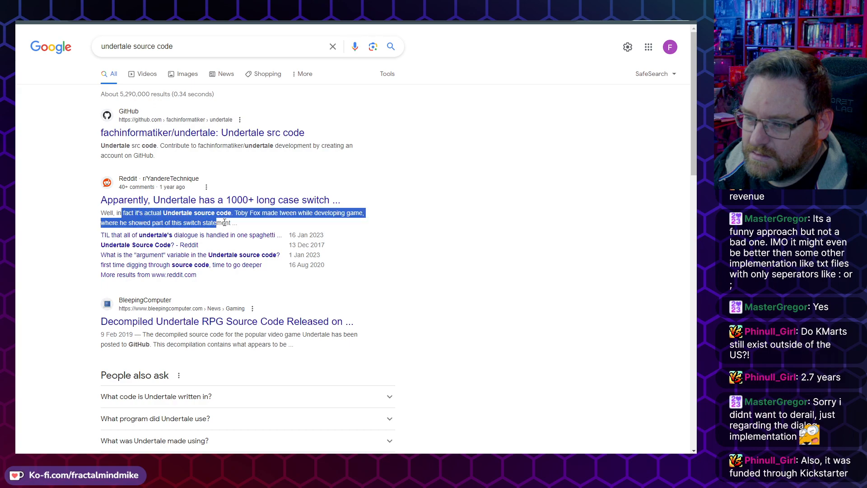
drag(124, 222, 230, 222)
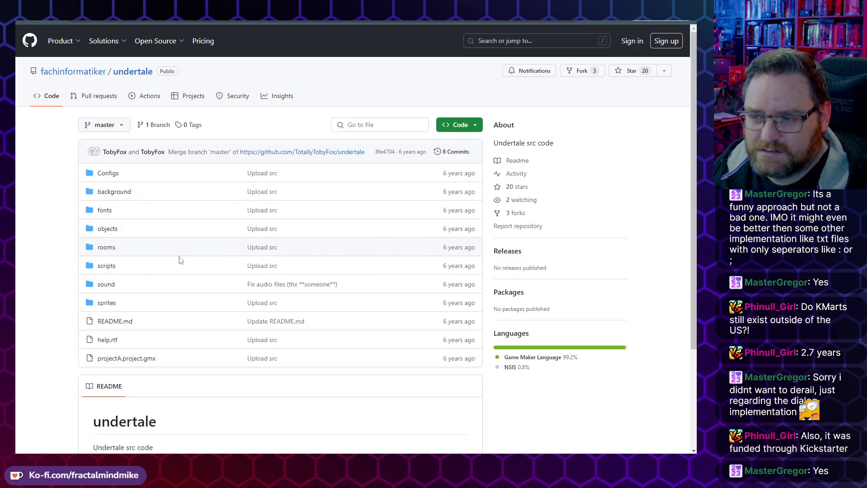
Step: Browse the repository page, follow the linked TotallyTobyFox/undertale original repository, and go back
scroll(126, 172, down, 1)
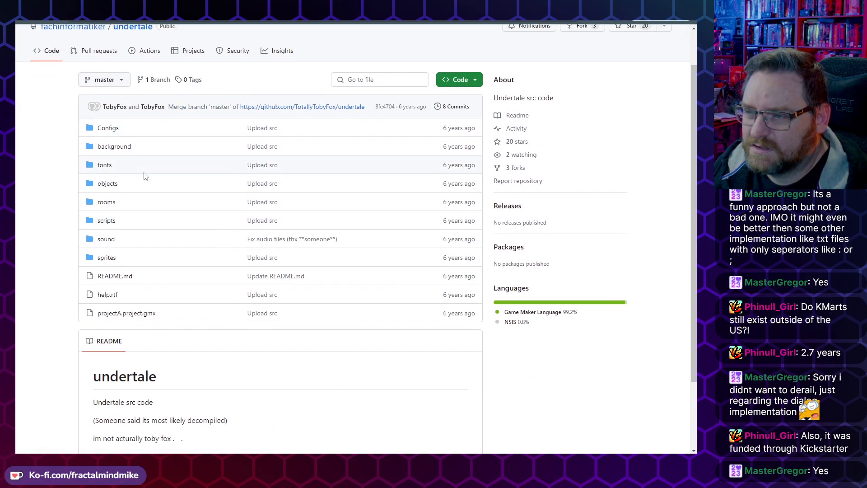
scroll(118, 104, up, 1)
mouse_move(70, 77)
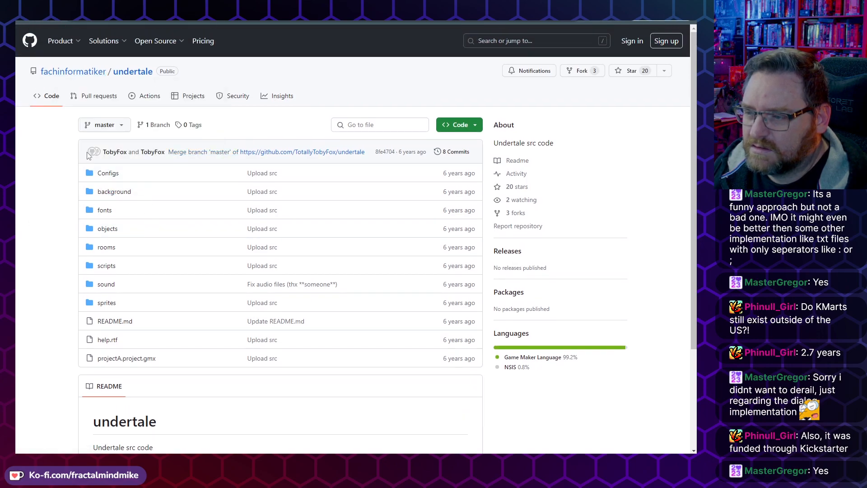
double_click(118, 149)
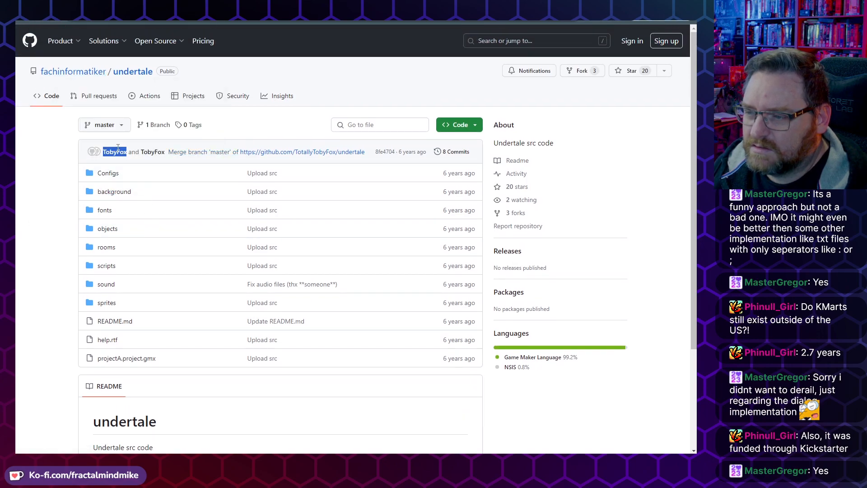
click(306, 154)
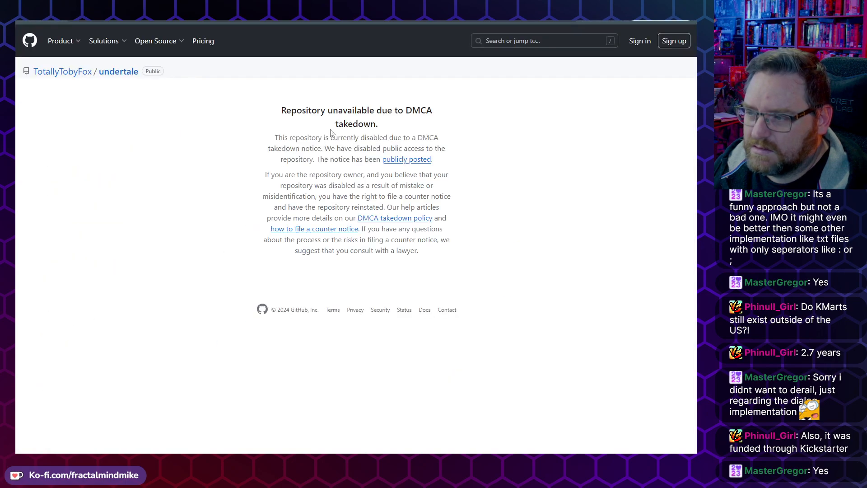
triple_click(303, 110)
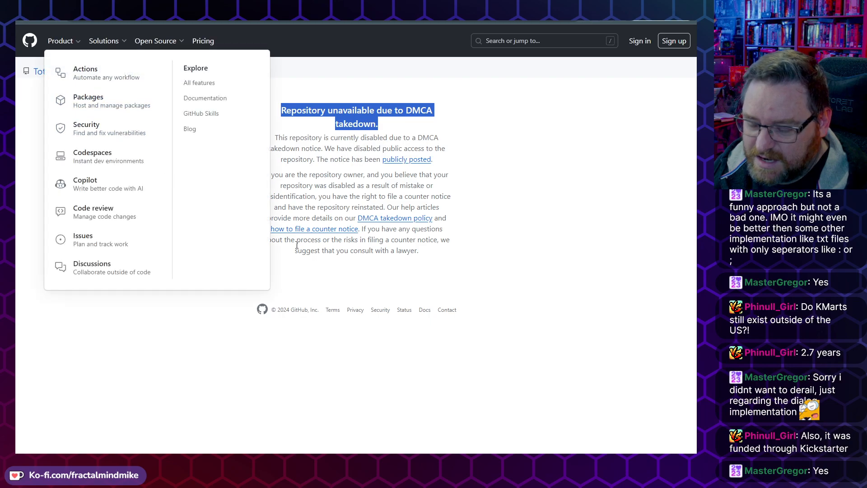
click(24, 21)
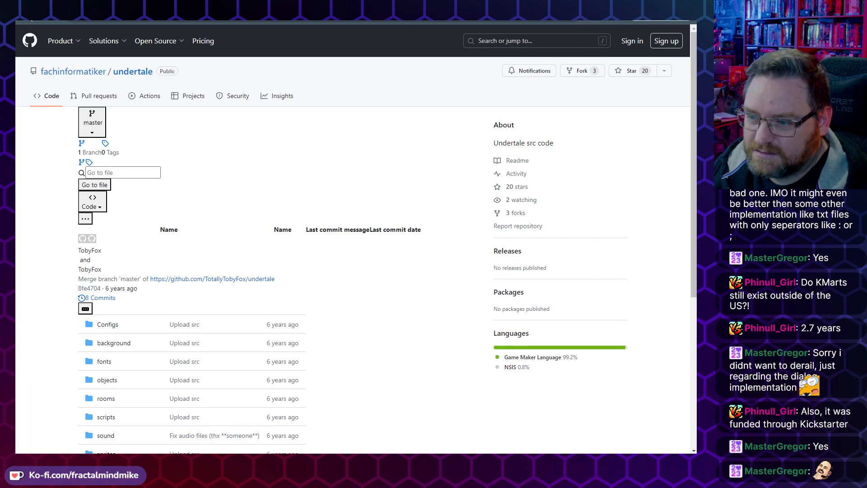
key(alt+Left)
Step: Return to the Dialog sheet and scroll through the dialogue lines, selecting the line in row 45
click(85, 212)
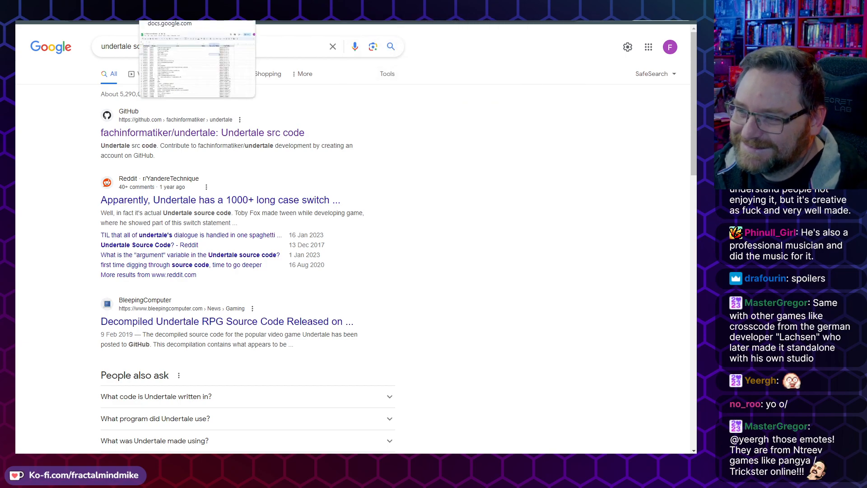
click(180, 9)
scroll(320, 228, down, 1)
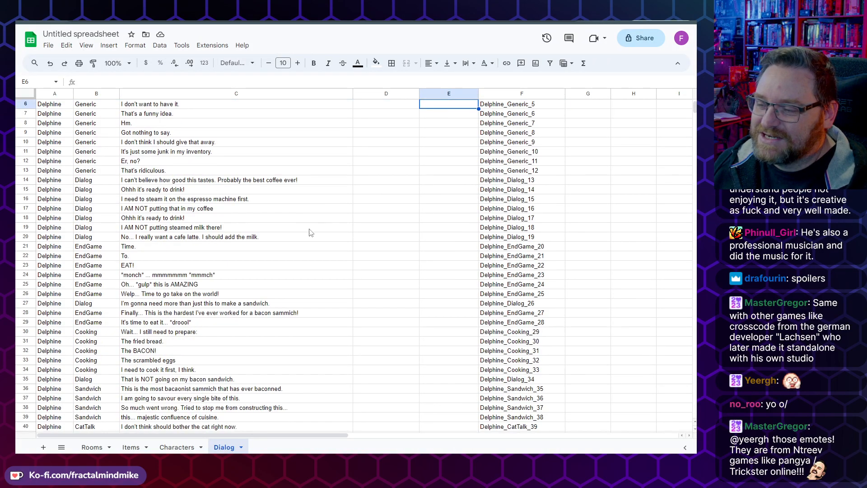
scroll(180, 212, up, 1)
scroll(180, 226, down, 4)
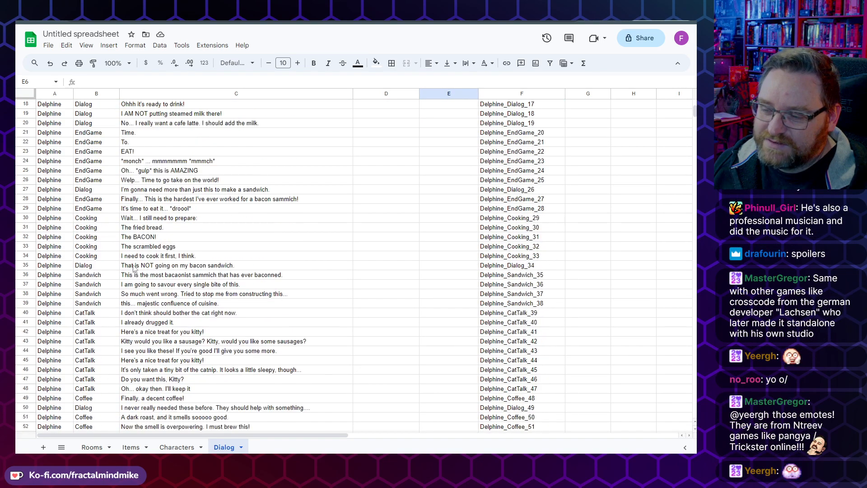
click(249, 342)
scroll(278, 343, down, 2)
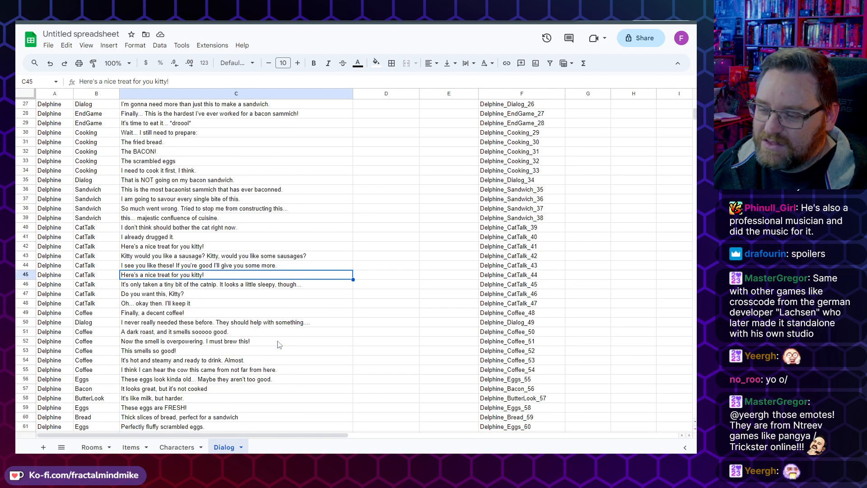
Step: Scroll down the Dialog sheet and inspect the player.Say sausage line in row 67 and the line below it
click(214, 304)
scroll(271, 322, down, 2)
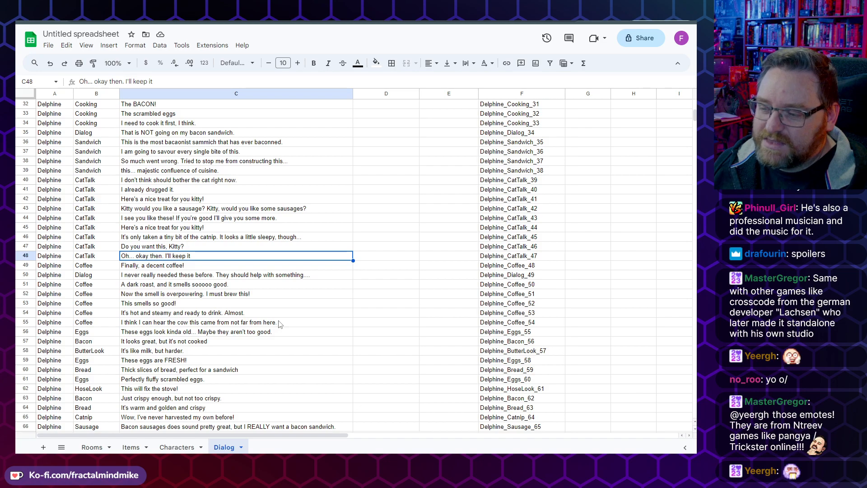
scroll(279, 324, down, 4)
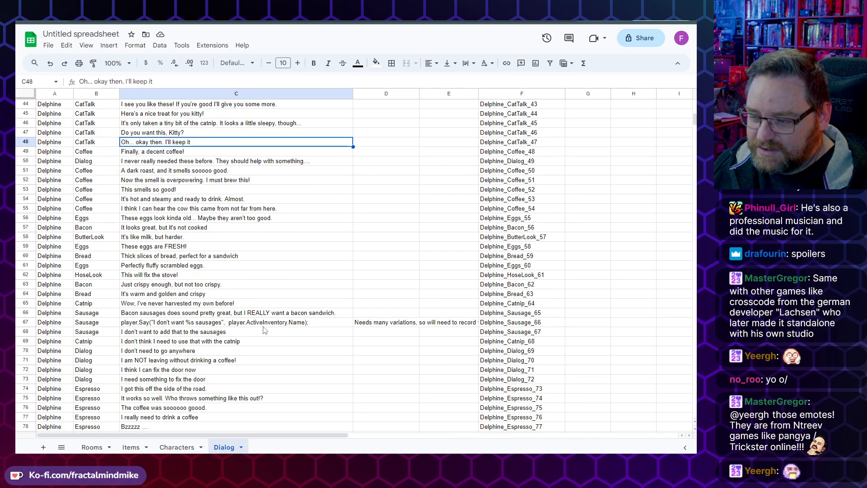
click(263, 322)
scroll(338, 341, down, 2)
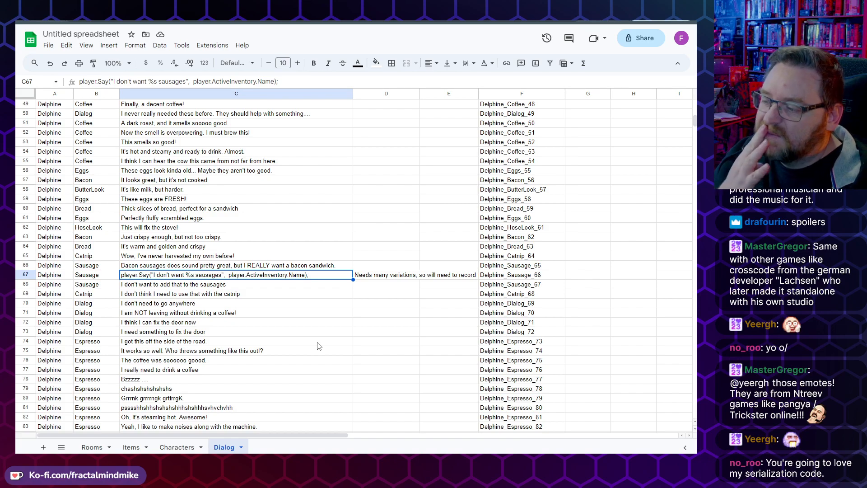
click(373, 277)
click(228, 286)
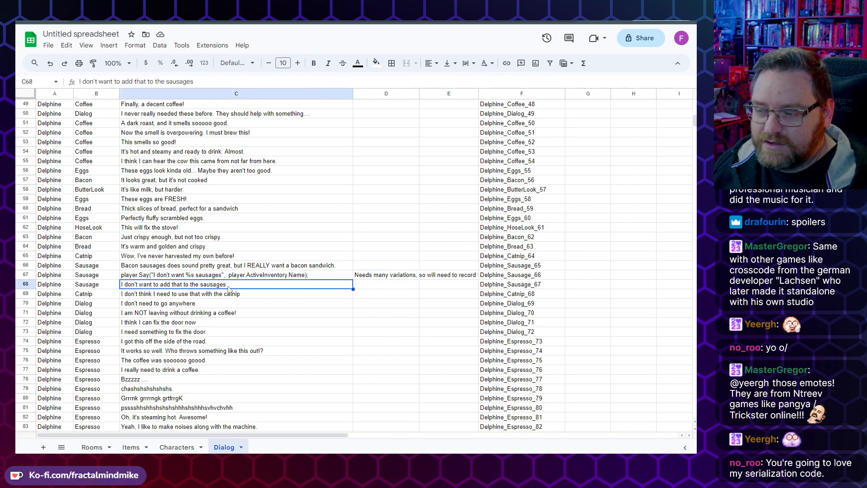
Step: Examine row 67's note and its file-name formula in column F, and scroll to the end of the dialogue list
click(239, 276)
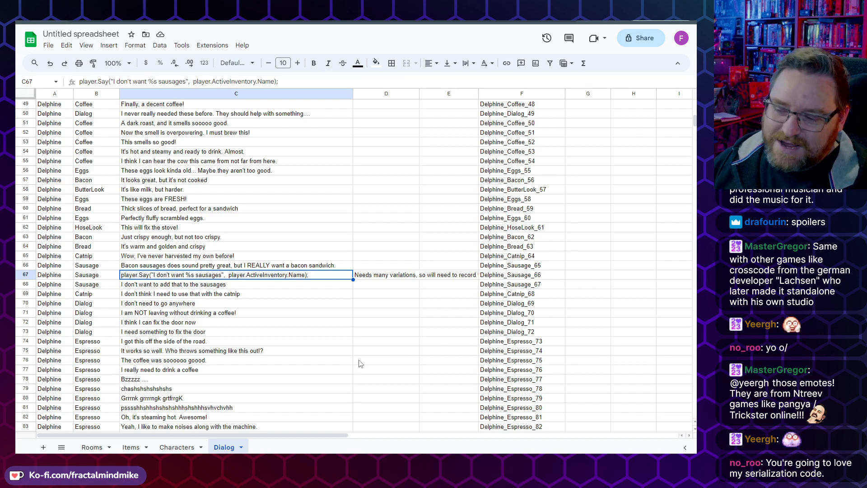
click(335, 287)
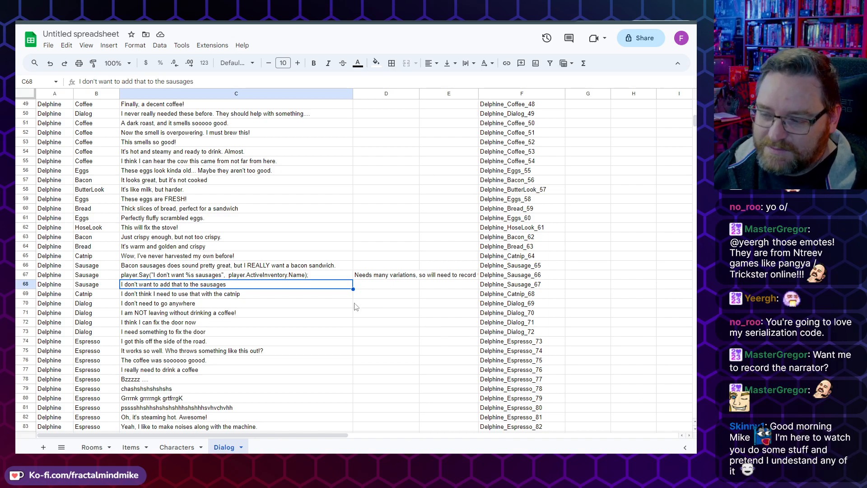
click(385, 288)
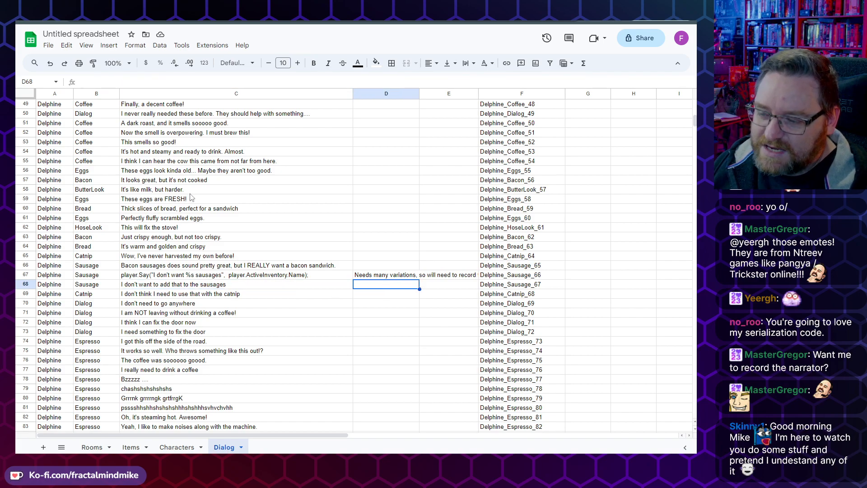
drag(192, 194, 194, 312)
click(502, 275)
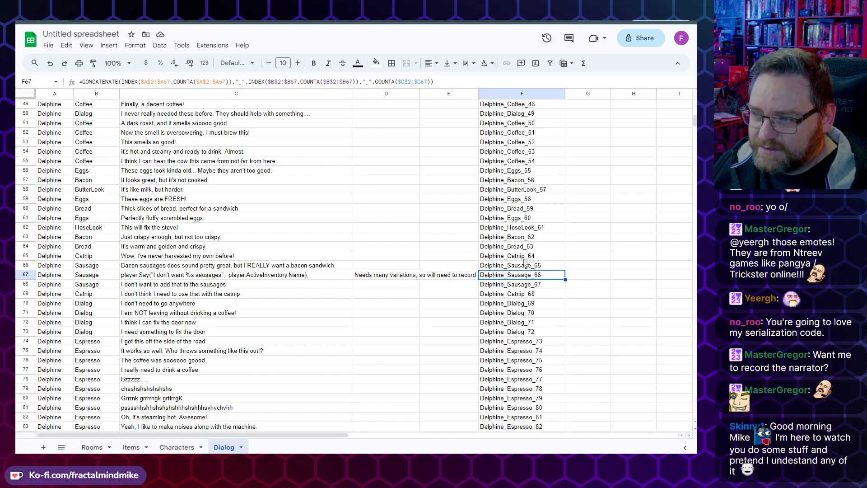
click(244, 276)
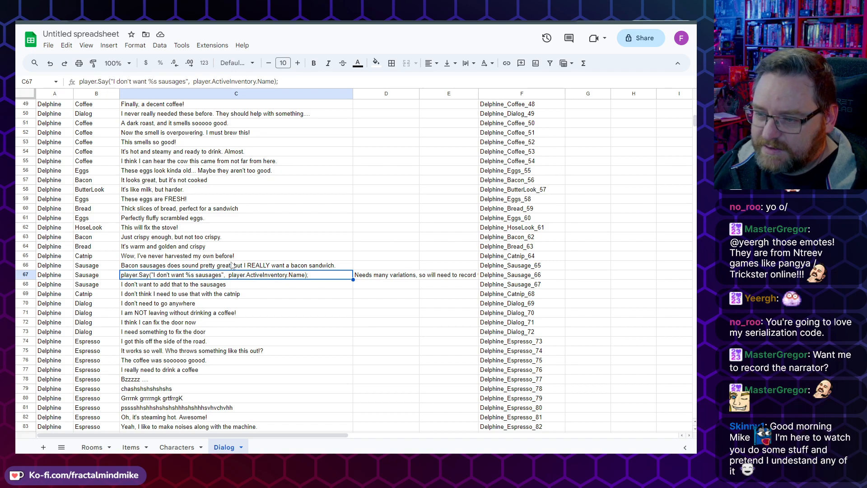
scroll(163, 310, down, 16)
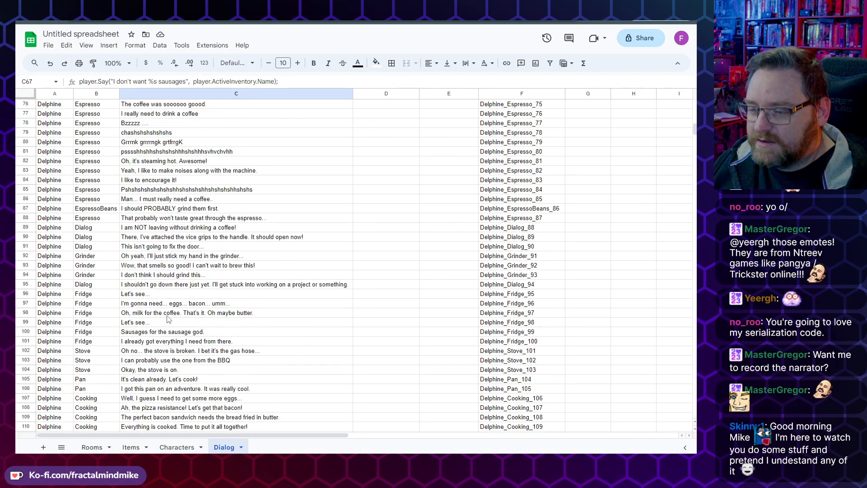
scroll(170, 315, down, 1)
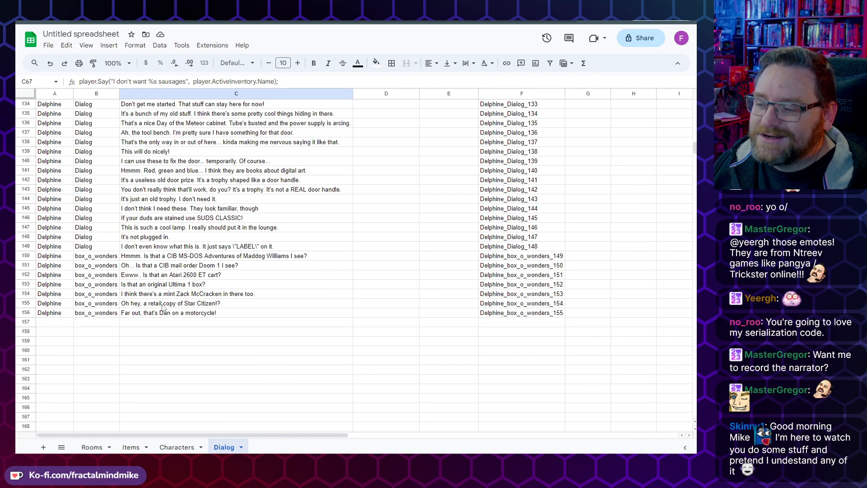
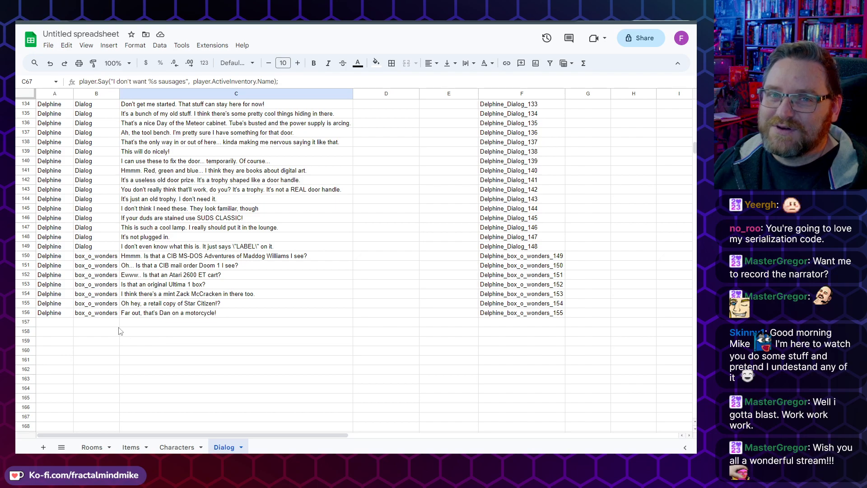
Step: Select the dialogue lines in rows 145 to 156 of the Dialog sheet, then select an empty cell below them
click(92, 323)
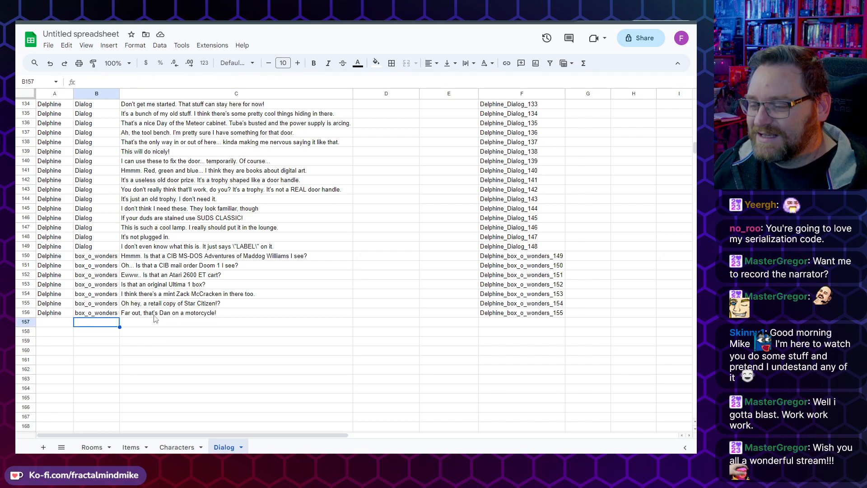
click(50, 315)
drag(49, 315, 253, 209)
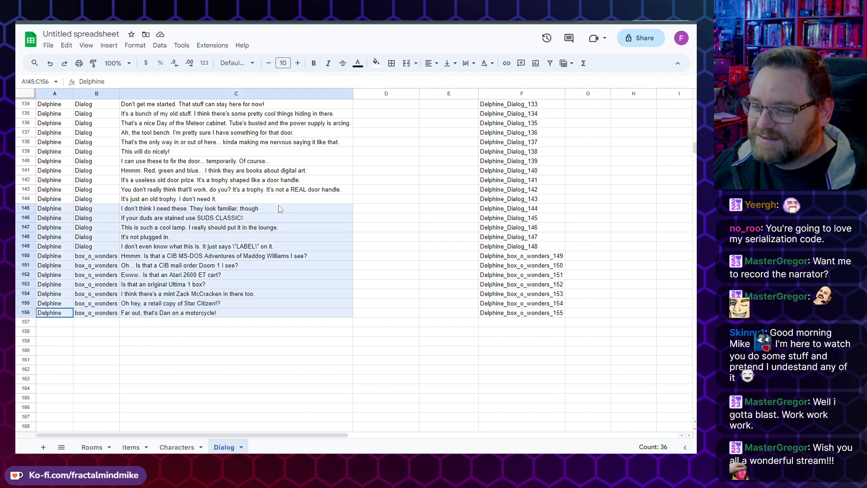
click(176, 336)
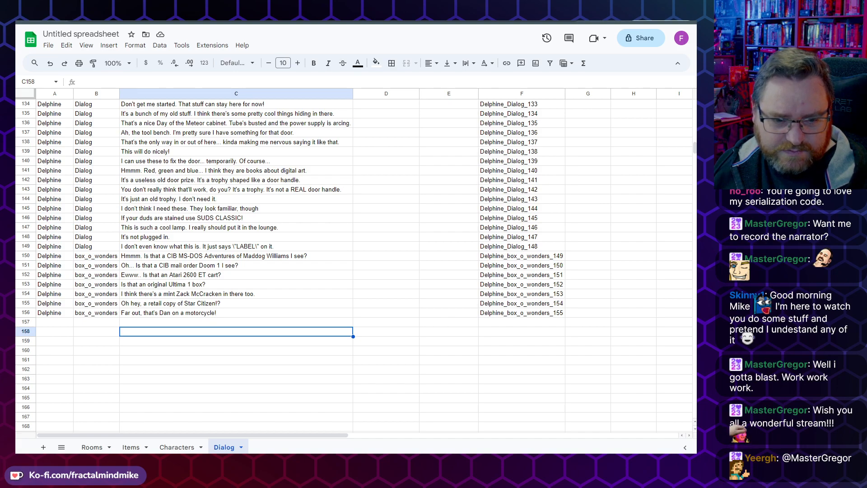
Step: Open File Explorer and browse to the Documents folder under E:\Users\Mike, selecting the Sammich folder
mouse_move(63, 461)
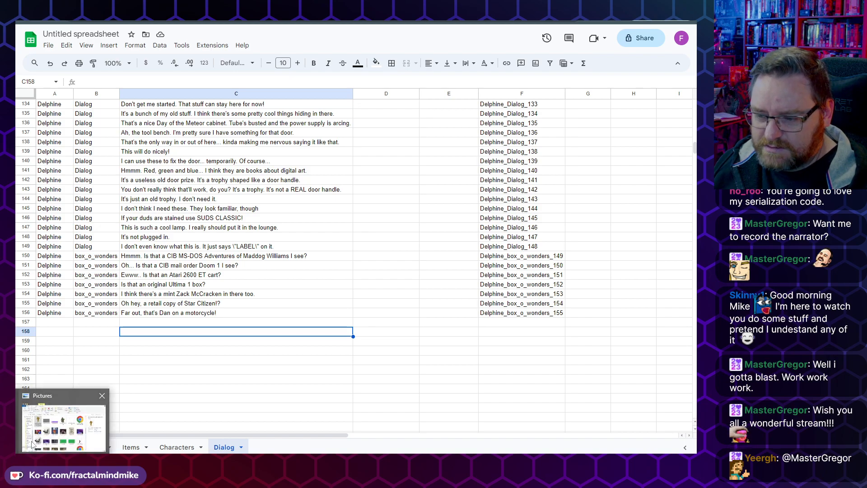
click(63, 426)
scroll(174, 349, down, 2)
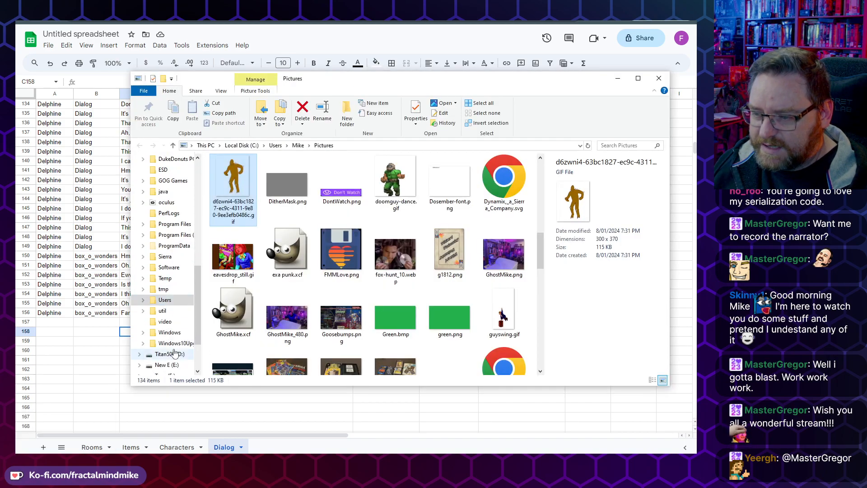
click(167, 364)
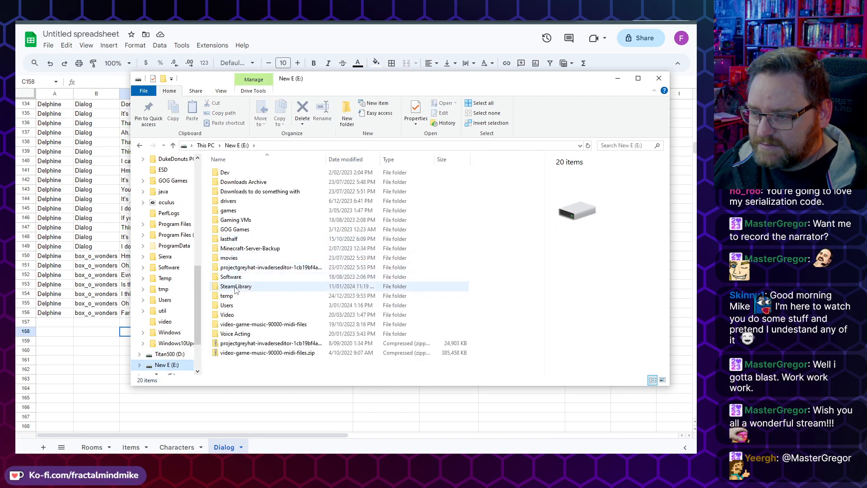
double_click(228, 305)
double_click(226, 172)
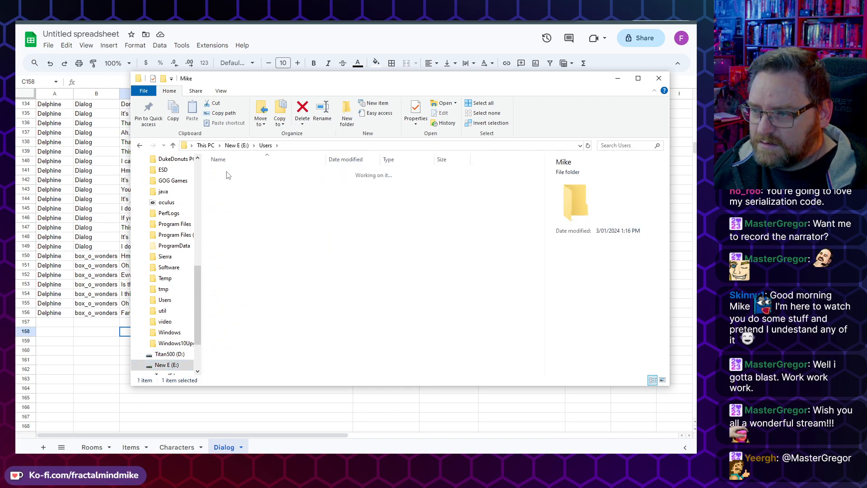
click(227, 174)
double_click(227, 175)
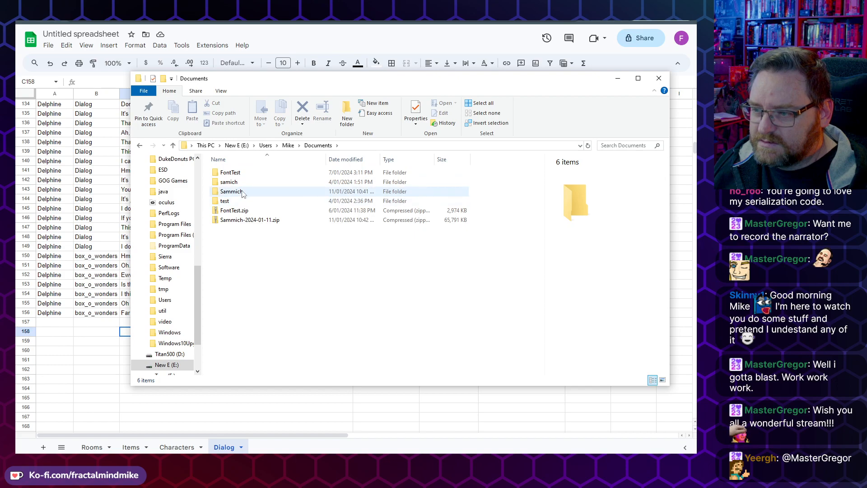
click(243, 193)
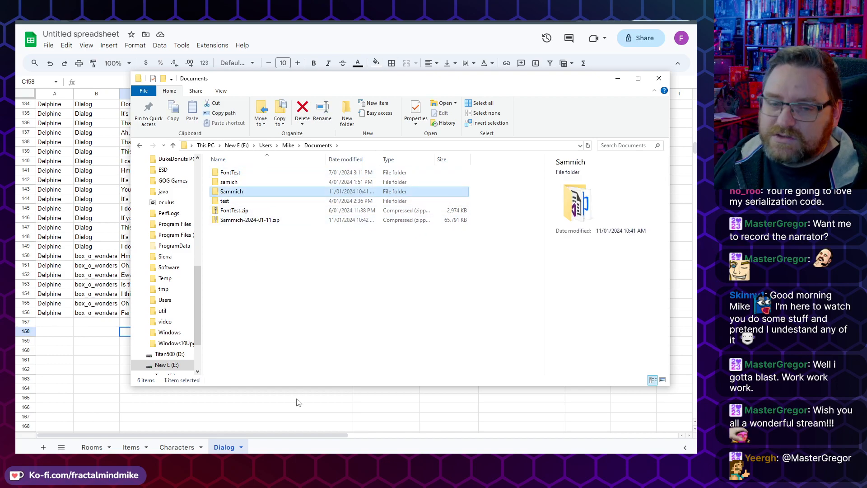
Step: Switch to the Drive tab and view the Game Dev Files folder with the uploaded Sammich archive
key(alt+Tab)
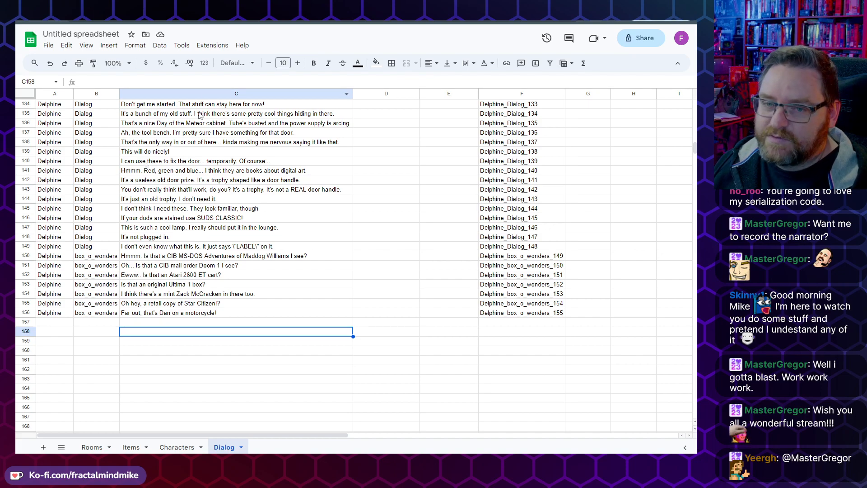
click(502, 22)
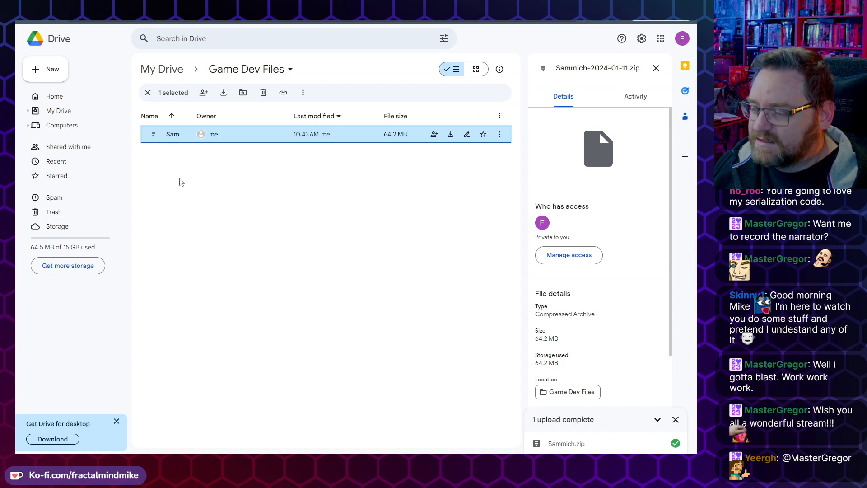
click(179, 156)
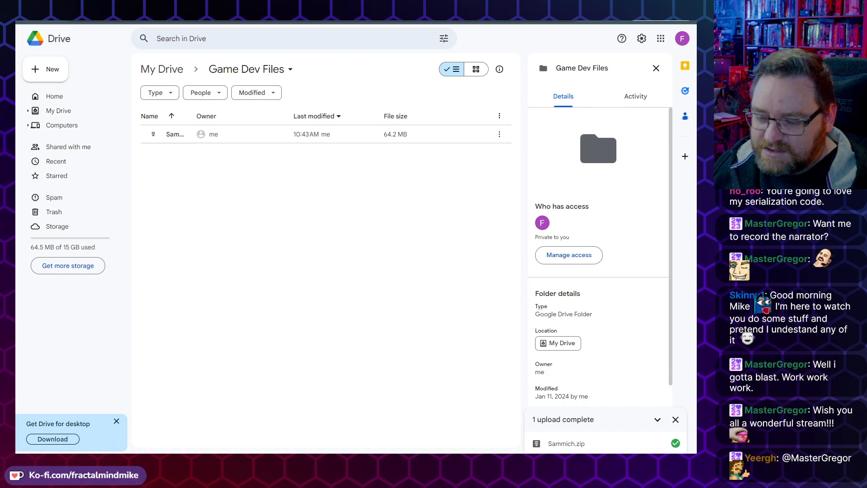
Step: Return to File Explorer and open Game.agf from the Sammich project folder
mouse_move(61, 460)
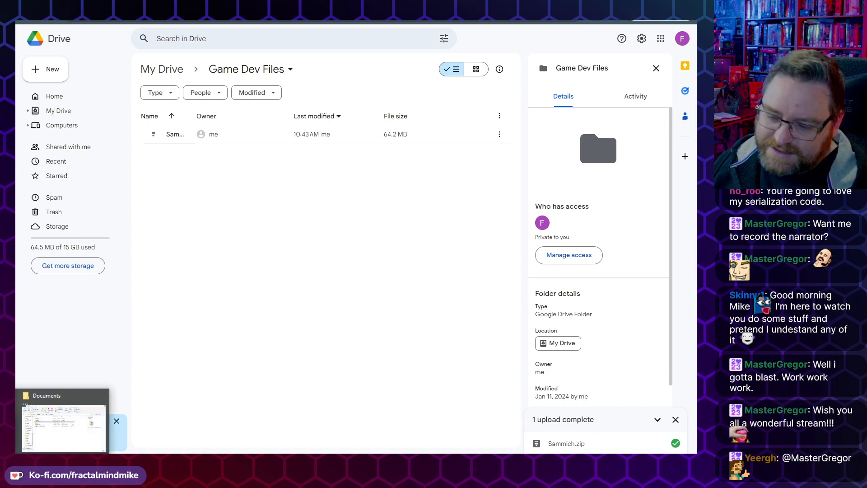
click(104, 446)
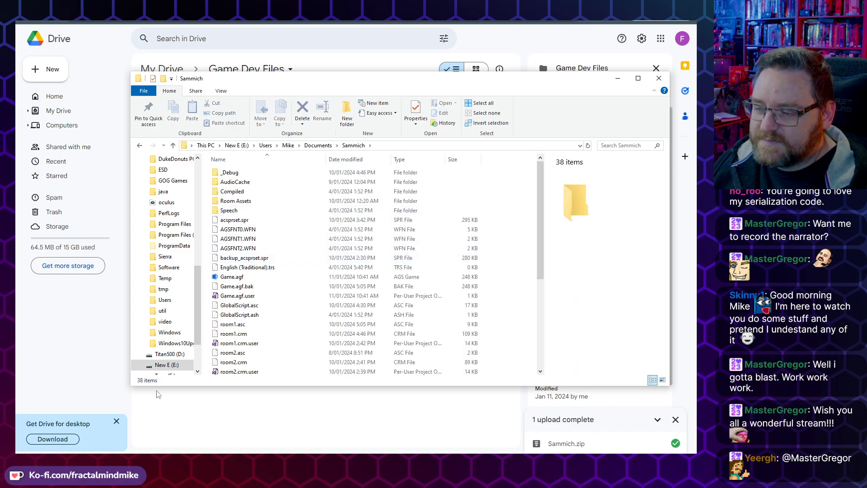
click(233, 280)
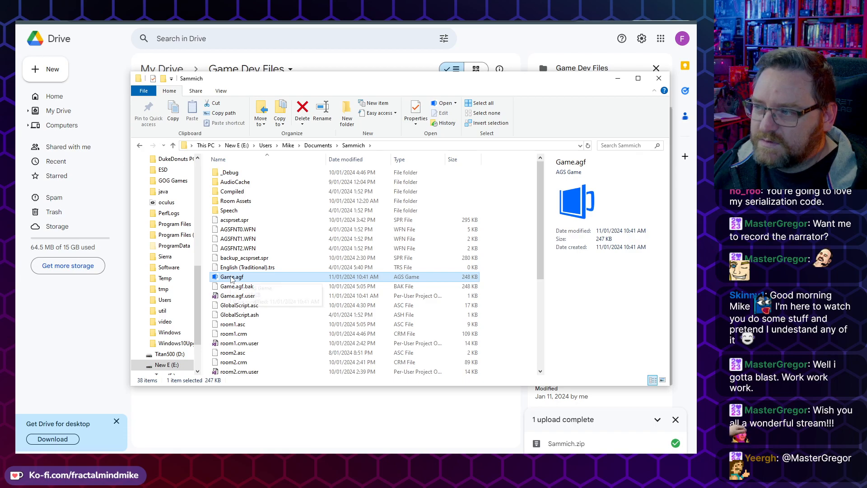
double_click(235, 276)
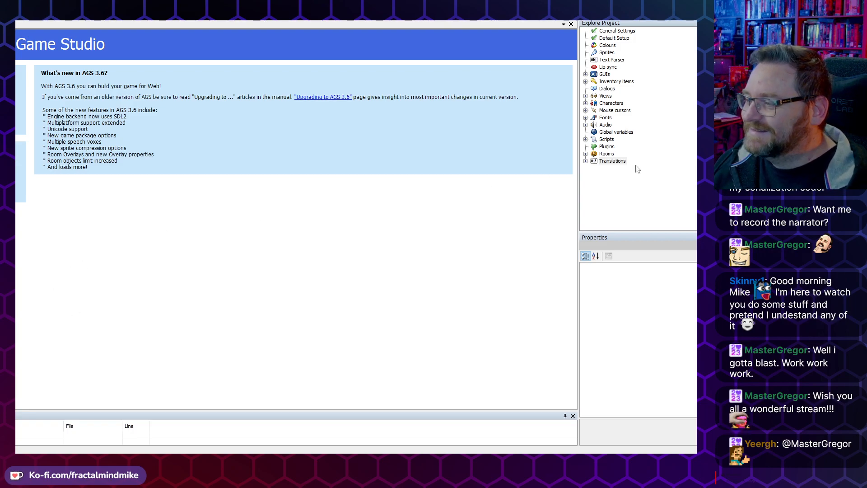
Step: Expand Inventory items in the project tree and step through the entries from iSausages upward
click(606, 154)
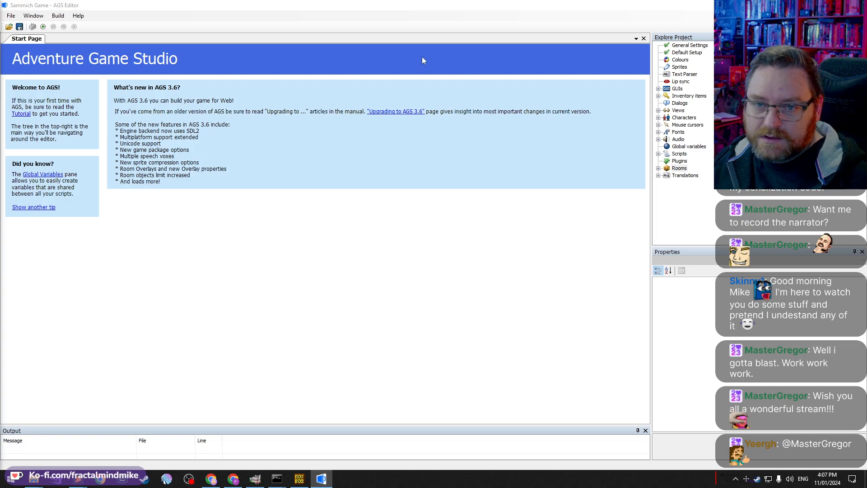
double_click(671, 96)
scroll(686, 169, down, 1)
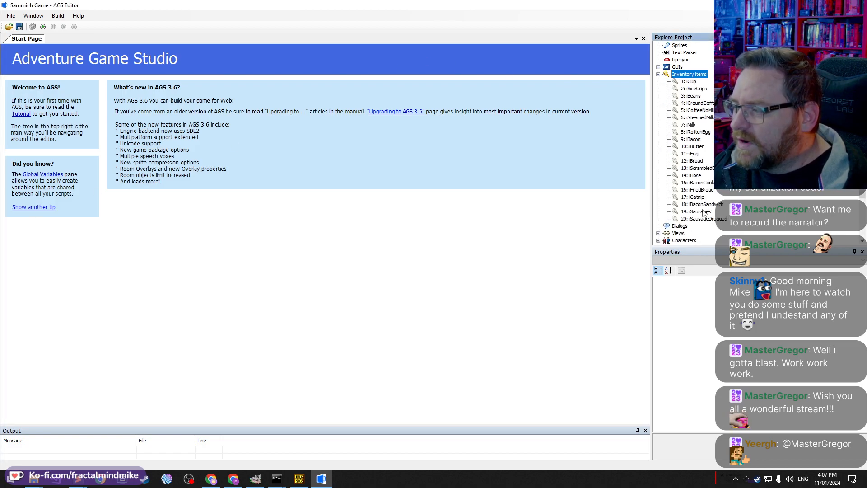
click(707, 219)
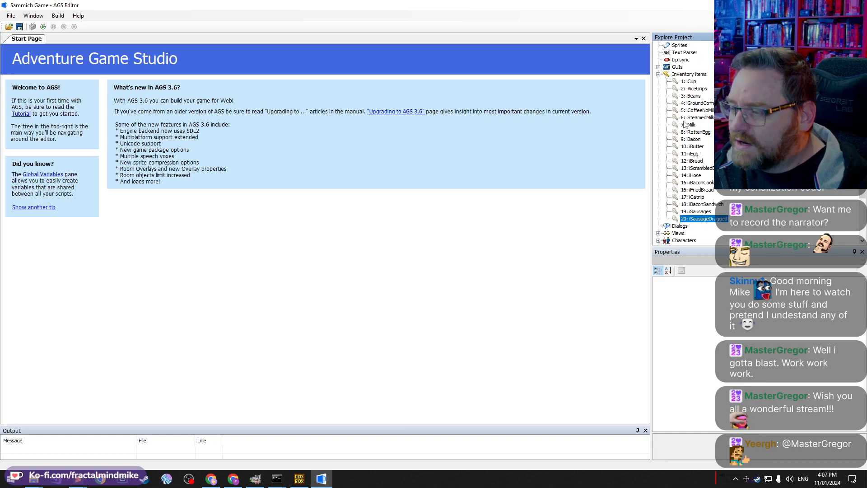
click(691, 212)
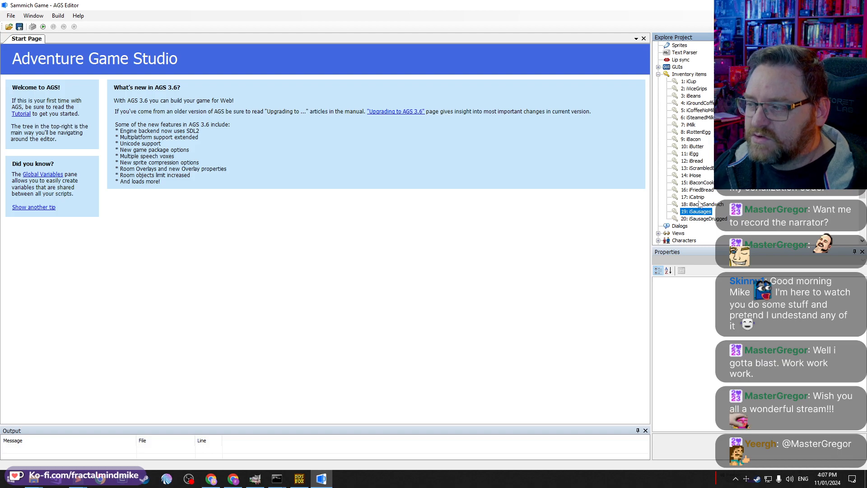
click(696, 204)
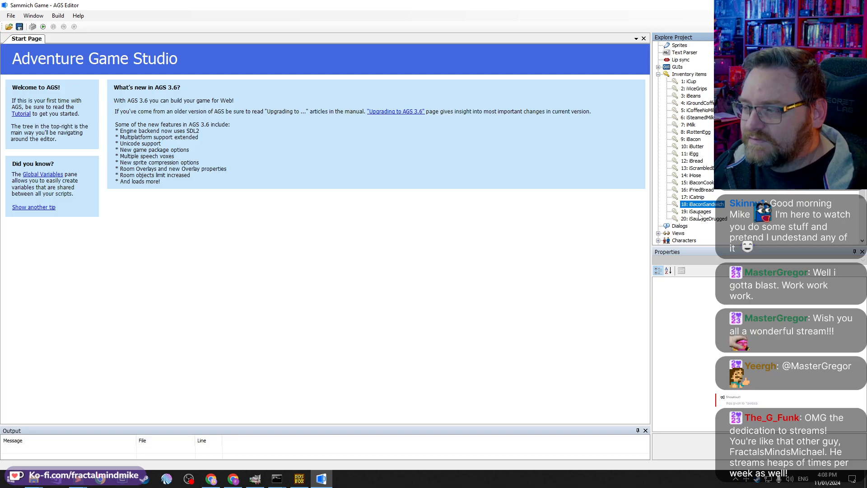
click(695, 197)
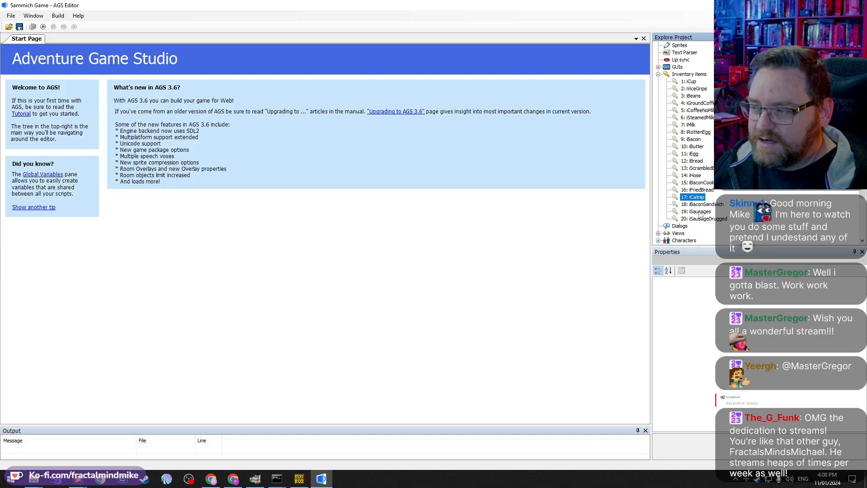
click(696, 190)
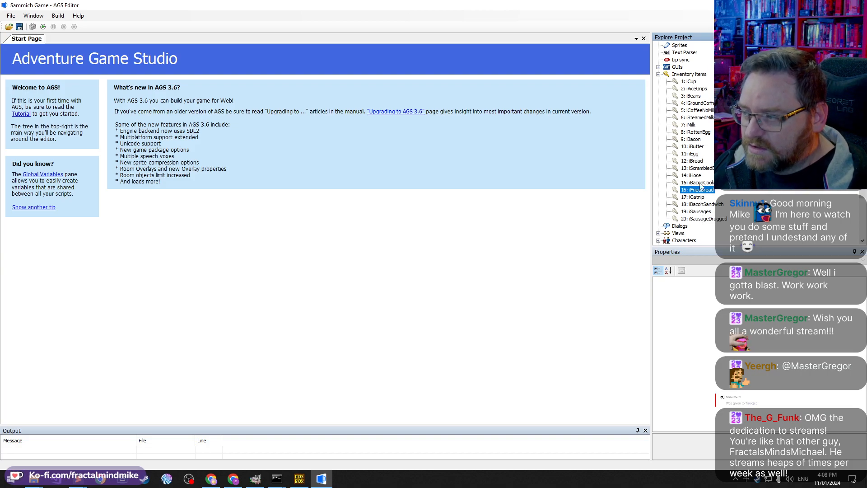
click(700, 184)
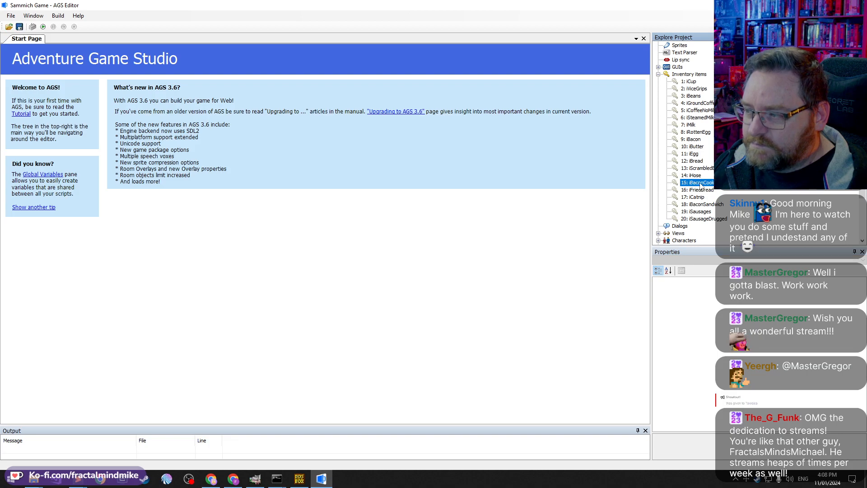
click(694, 176)
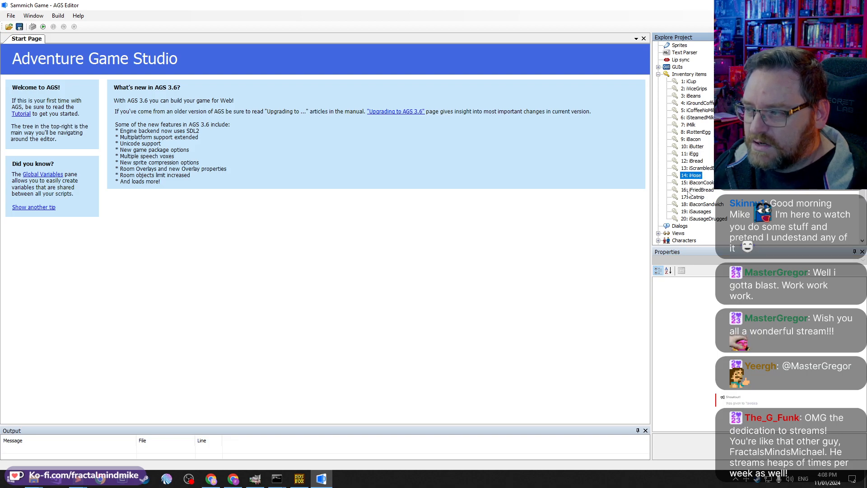
click(697, 169)
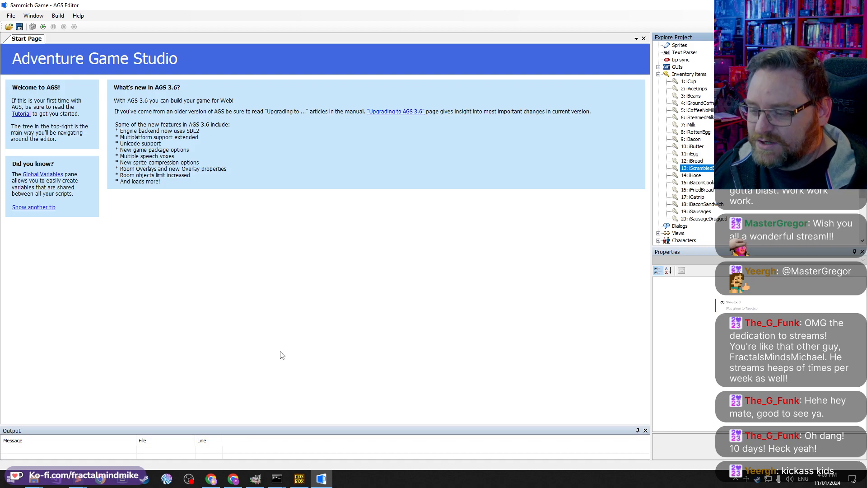
Step: Switch to the DOSBox game window and walk the character around the mansion's front yard
click(300, 477)
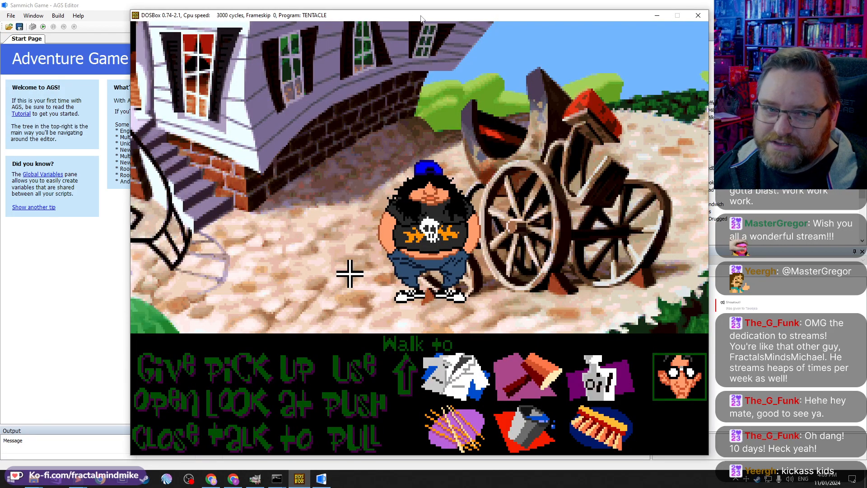
drag(417, 18, 412, 18)
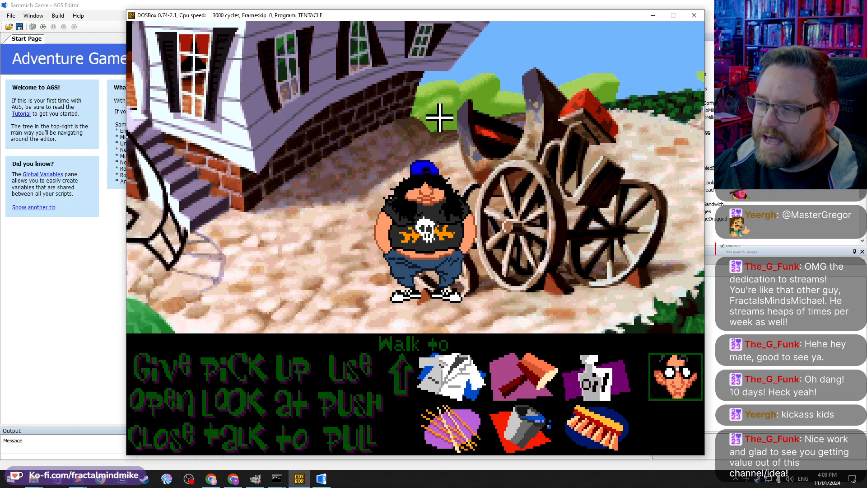
click(450, 93)
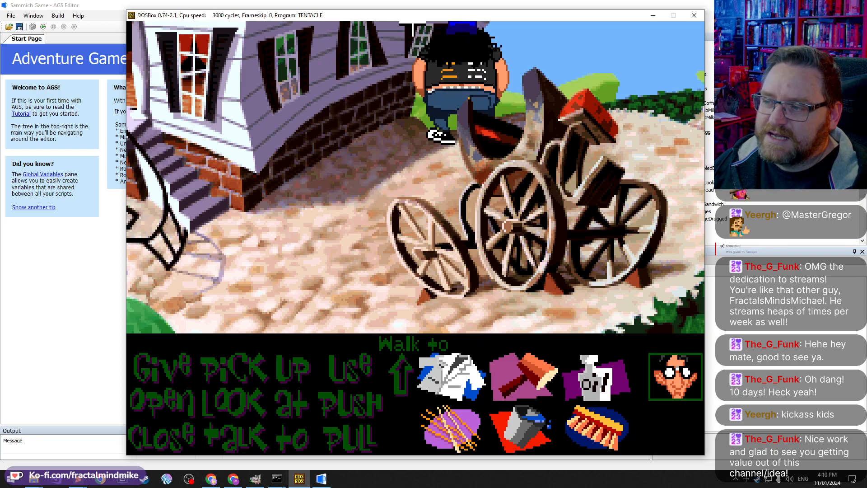
click(251, 246)
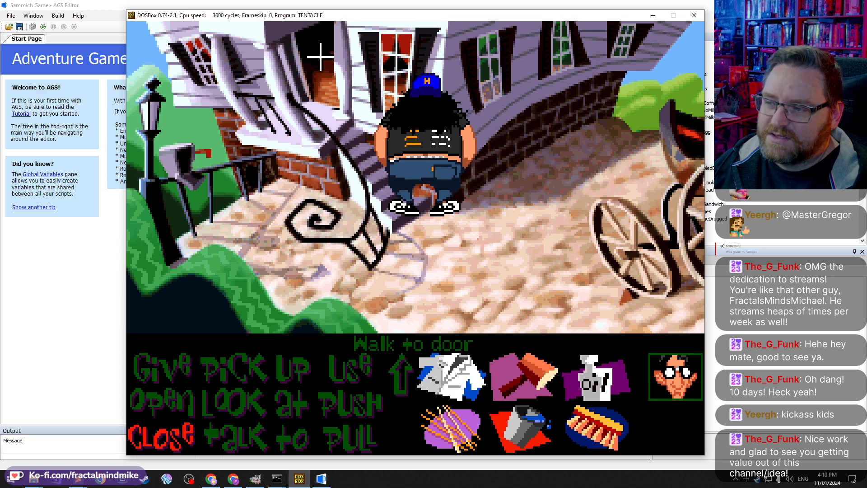
click(463, 282)
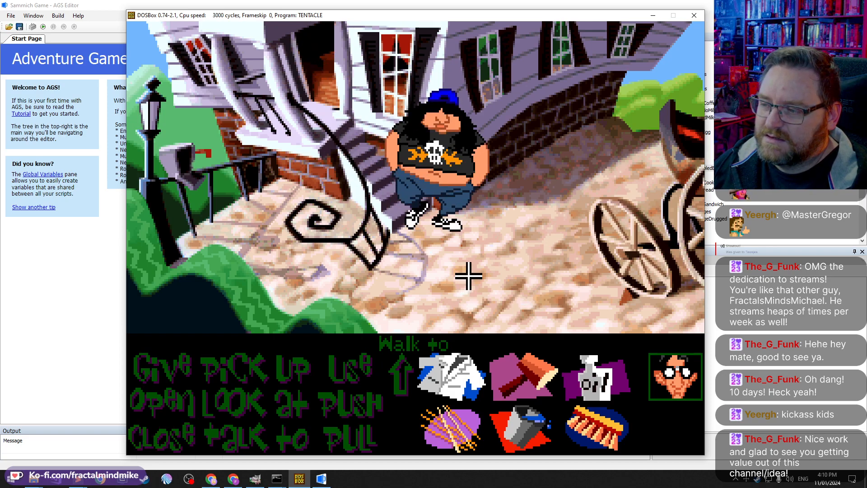
click(585, 300)
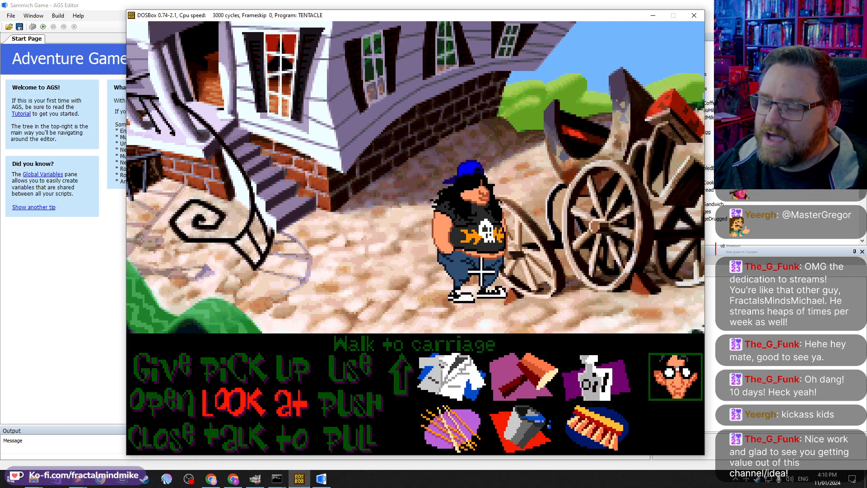
click(333, 316)
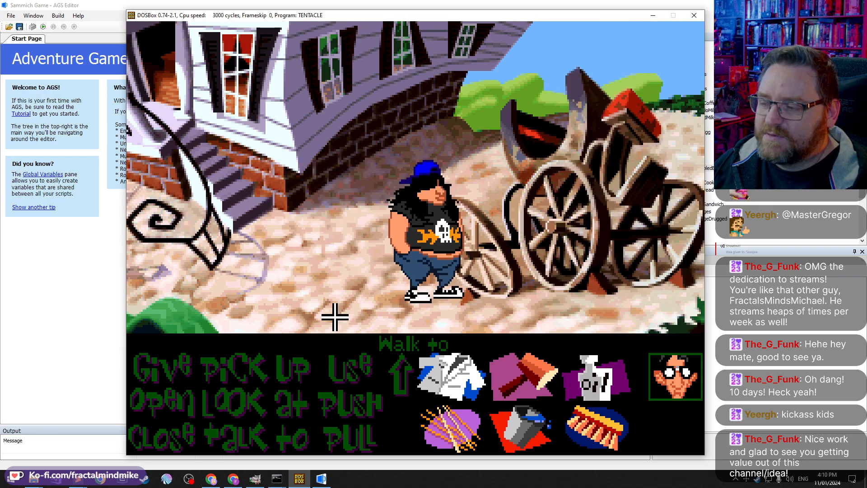
click(383, 268)
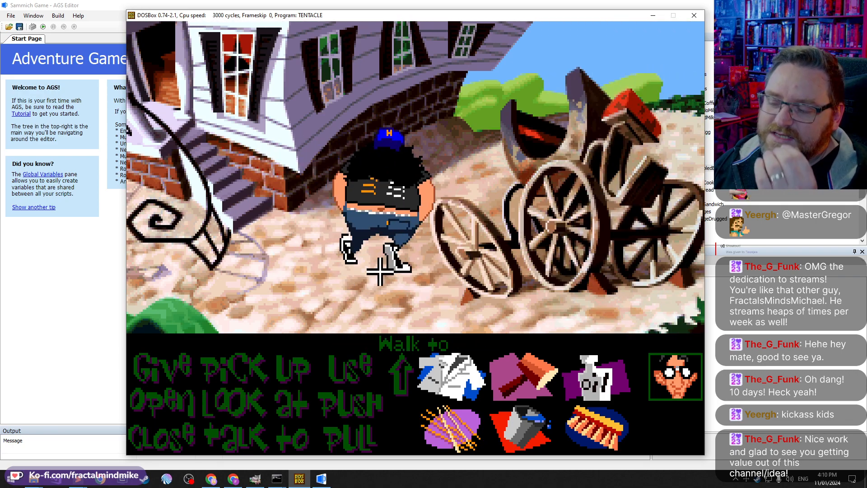
click(369, 302)
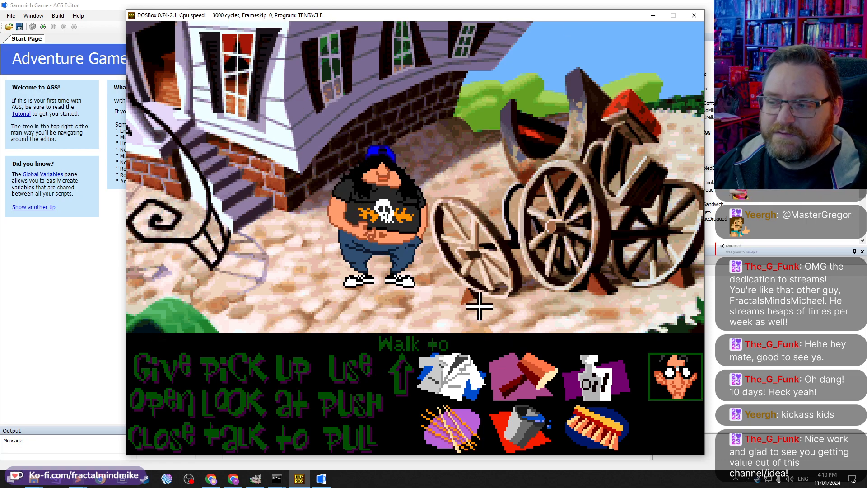
click(465, 123)
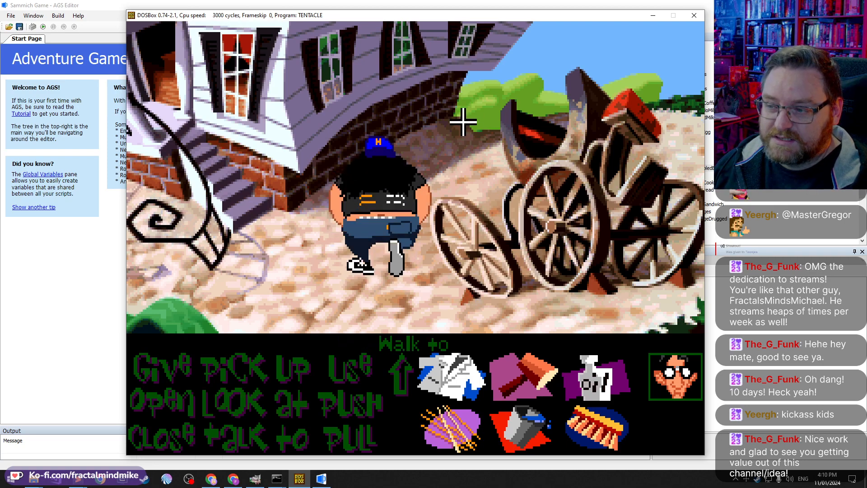
Step: Switch to GIMP and open the Delphine-001.xcf character lineup image from The Guy folder
click(396, 284)
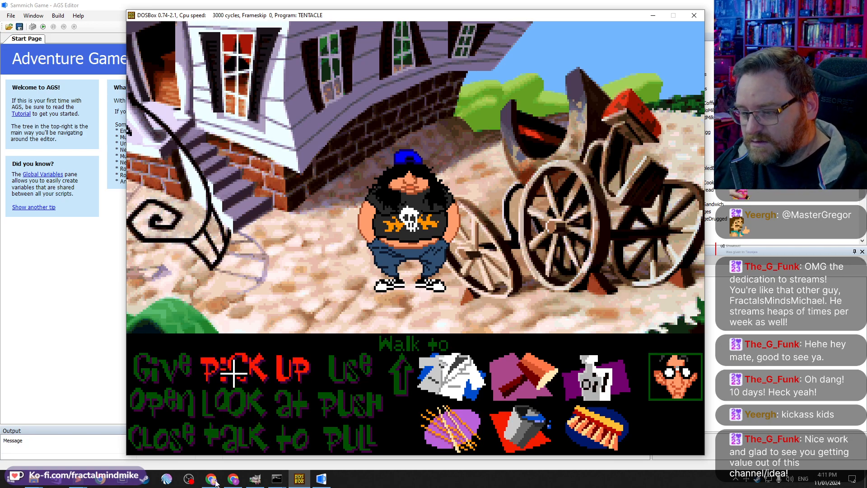
click(255, 478)
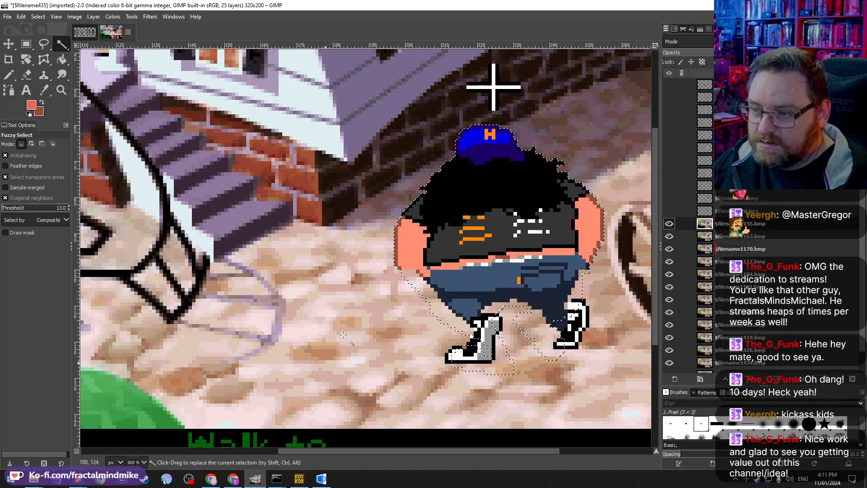
click(83, 31)
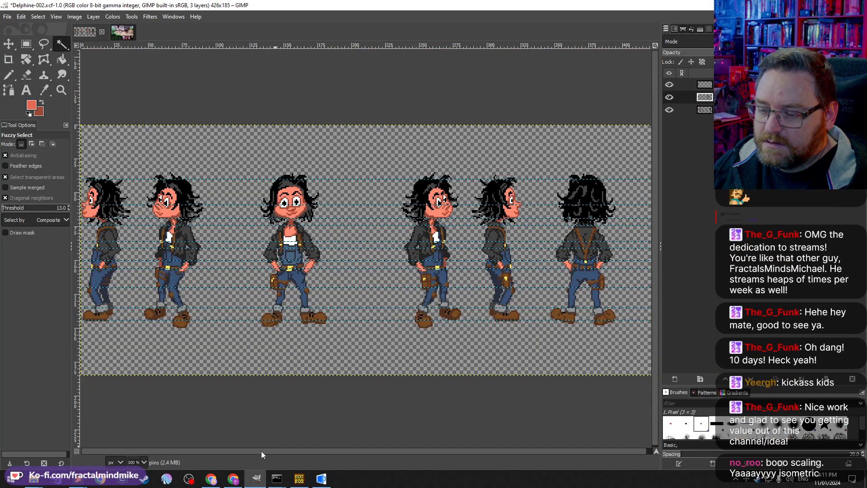
click(7, 17)
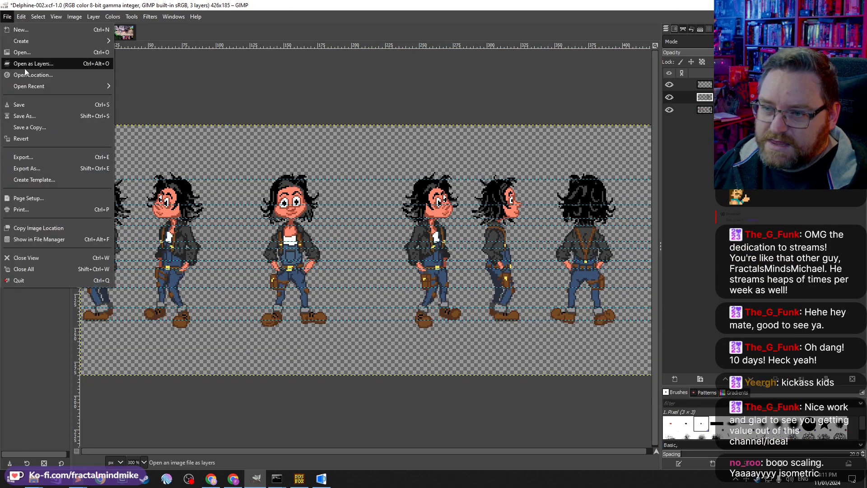
mouse_move(150, 17)
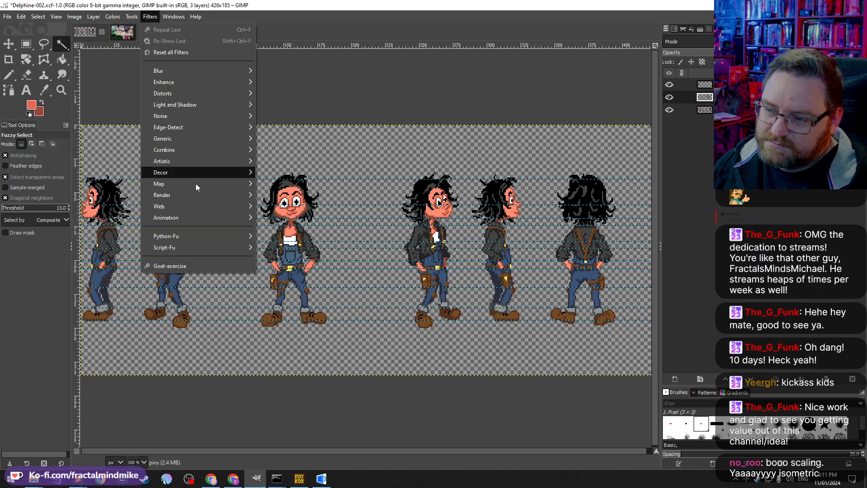
mouse_move(9, 17)
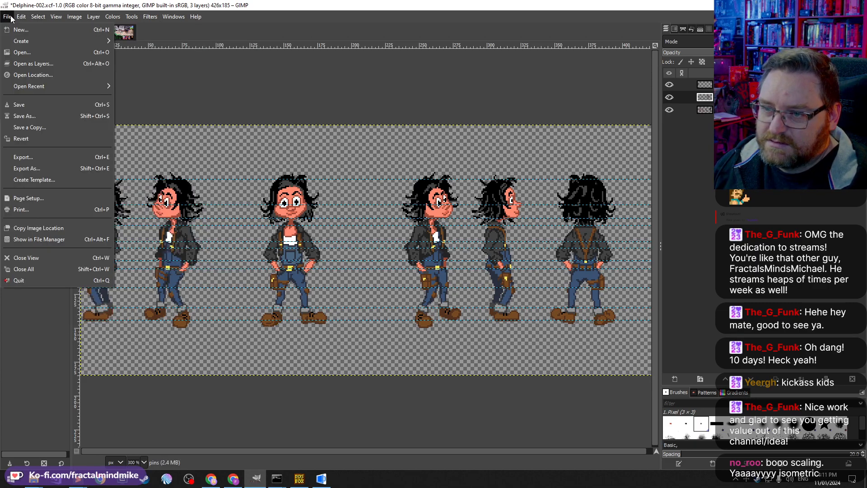
click(21, 52)
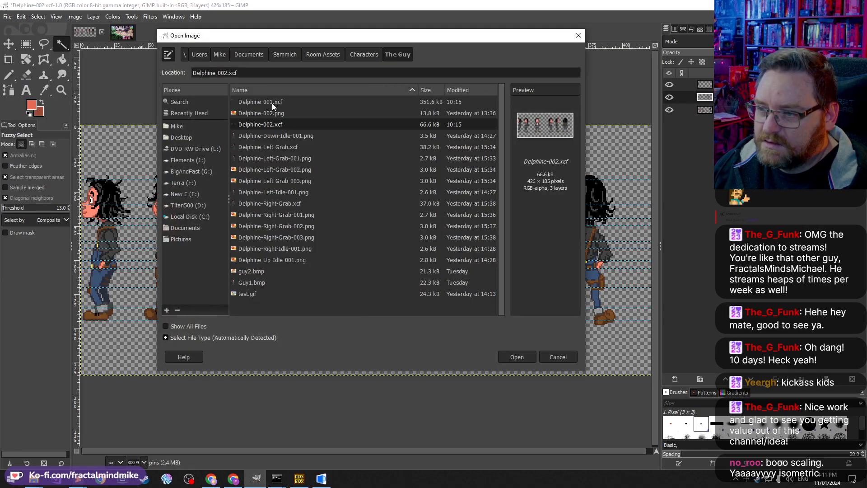
click(271, 103)
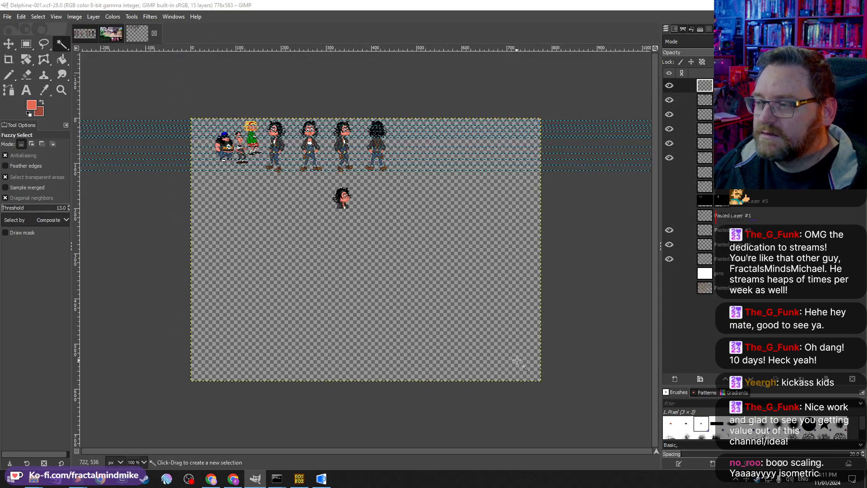
Step: Zoom into the lineup and move Bernard's sprite down beside Delphine, then back into the row
ctrl+scroll(246, 142, up, 5)
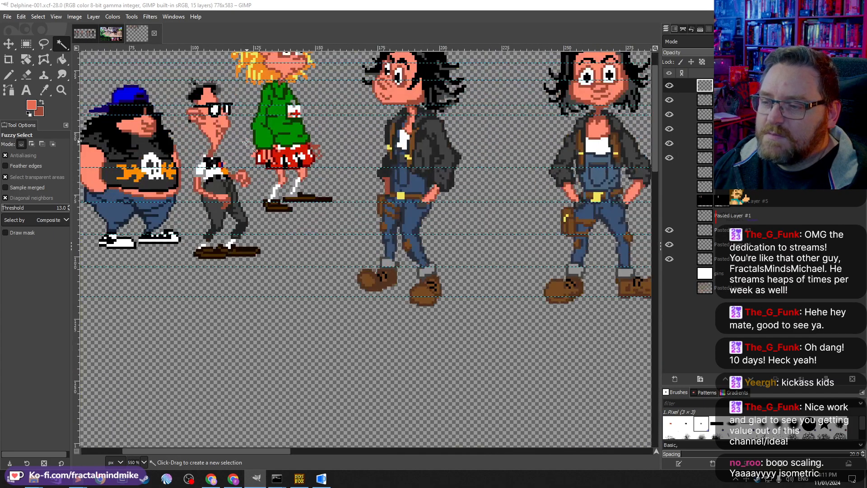
scroll(291, 183, up, 2)
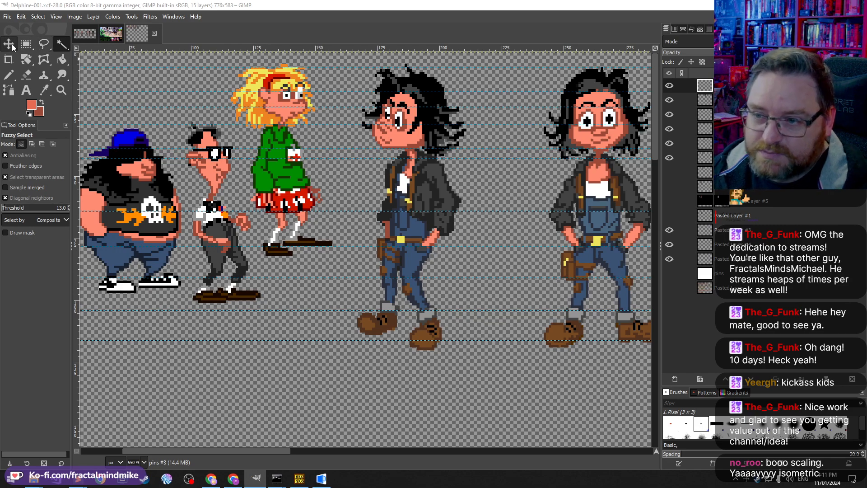
key(m)
drag(218, 221, 351, 252)
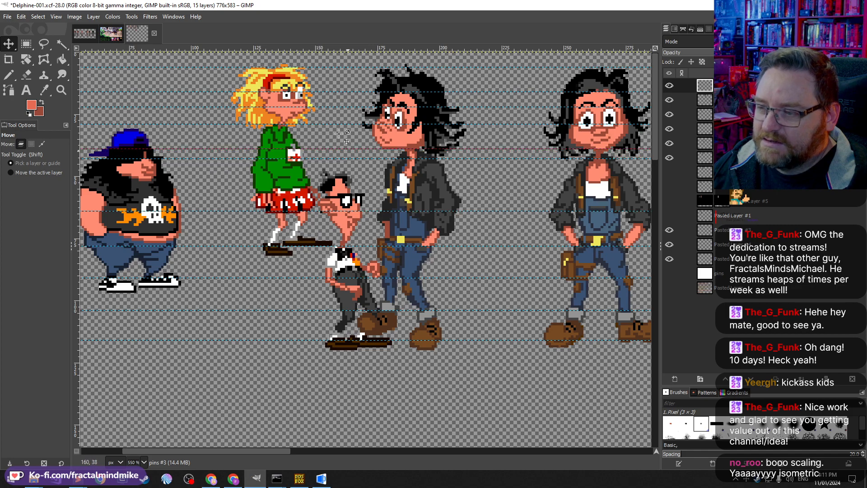
drag(348, 226, 206, 165)
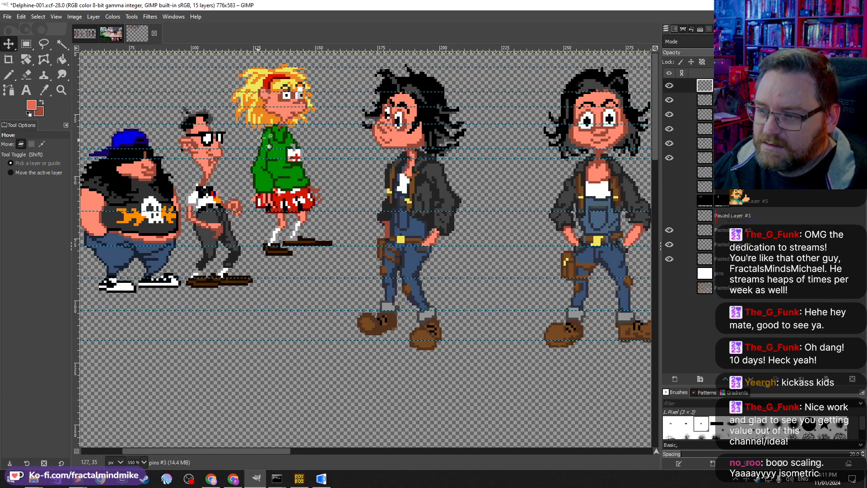
Step: Move Laverne's sprite lower and slightly left, next to the other characters
drag(280, 170, 329, 263)
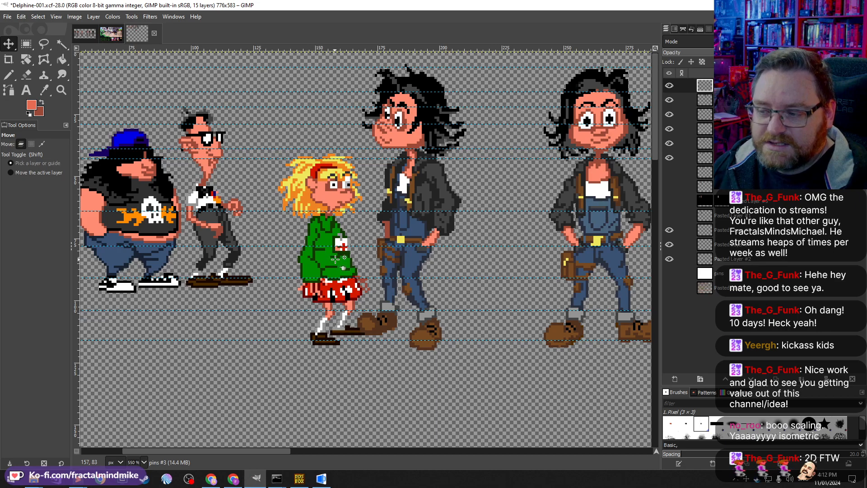
drag(335, 258, 299, 254)
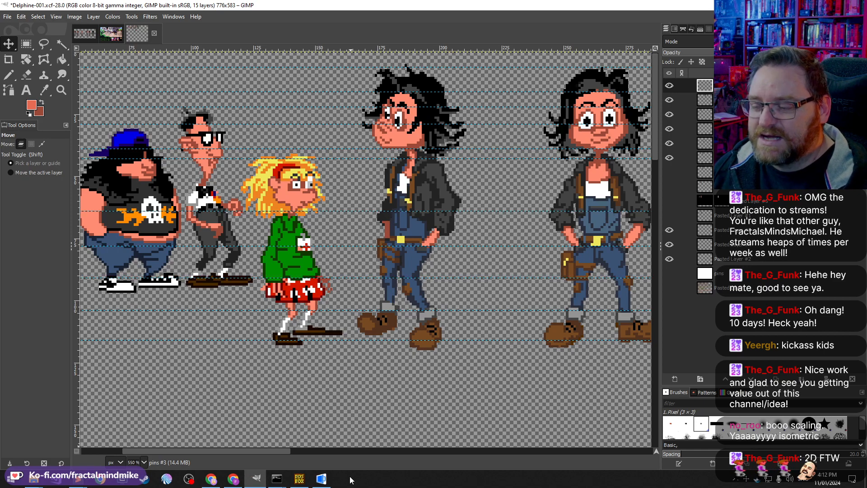
Step: Run the Sammich game from AGS and walk Delphine around the kitchen to the fridge and back
click(321, 478)
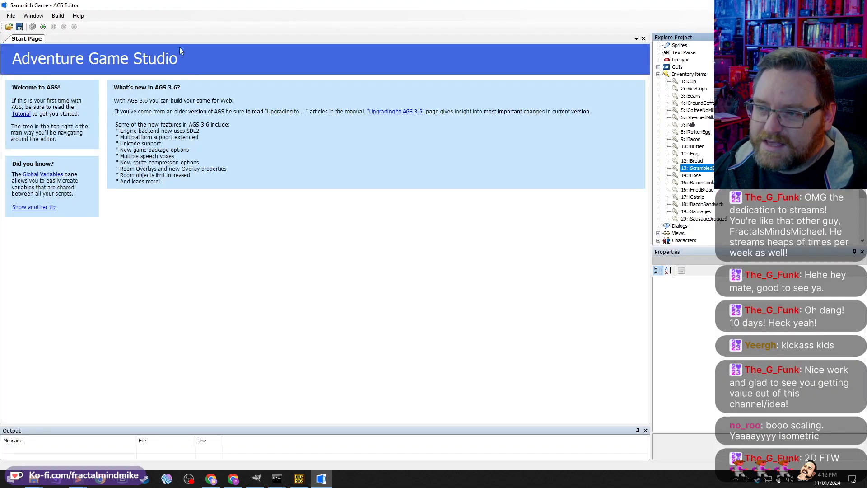
click(43, 27)
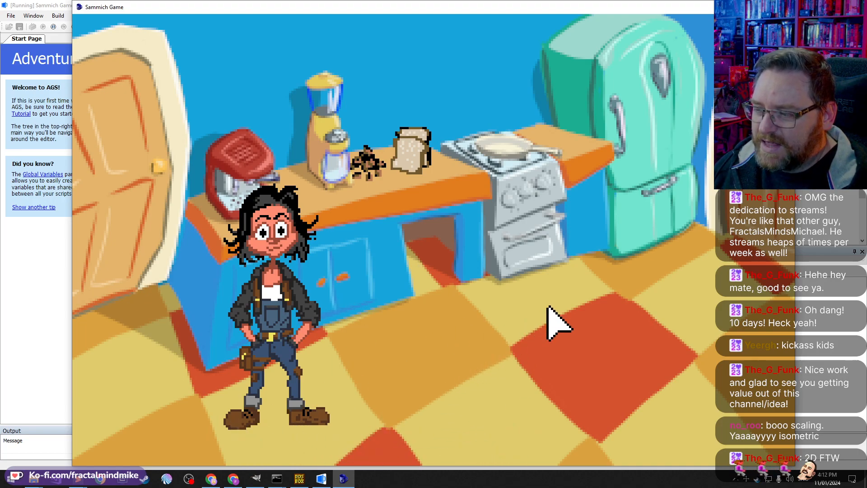
click(545, 306)
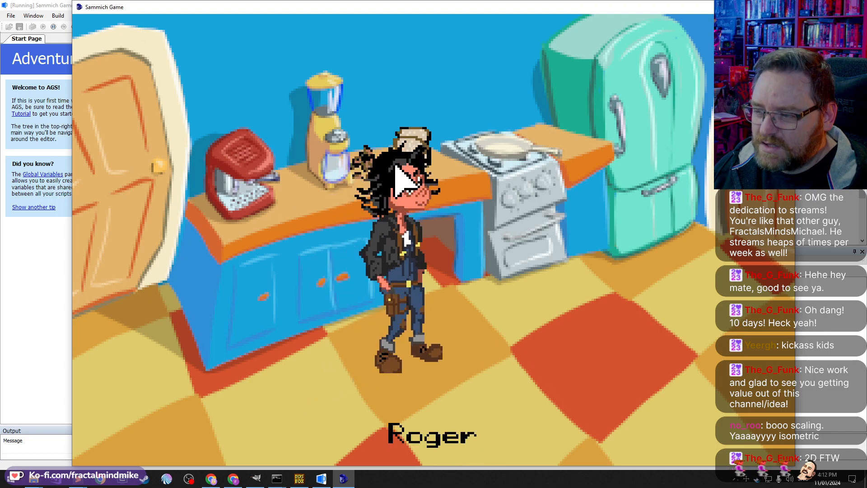
click(679, 251)
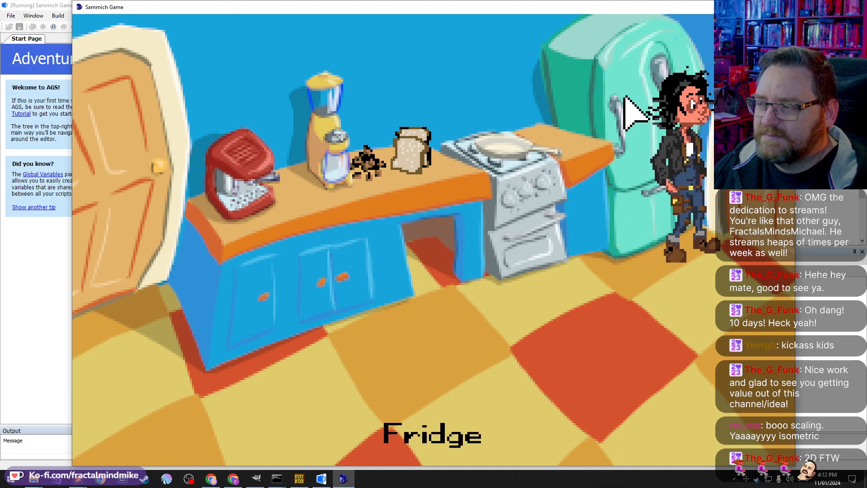
click(379, 343)
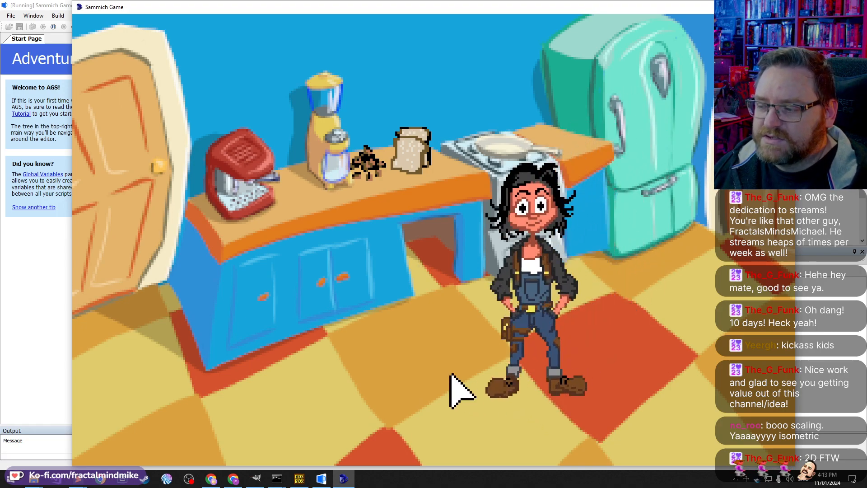
click(436, 454)
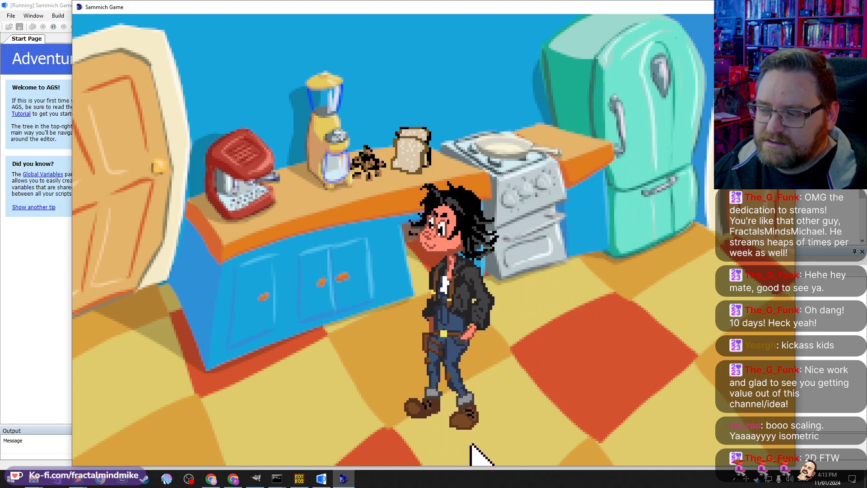
click(544, 448)
click(447, 458)
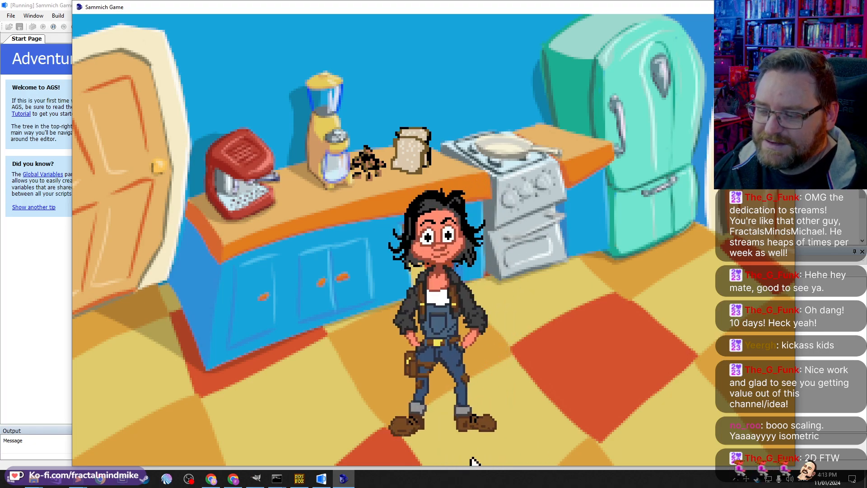
click(497, 455)
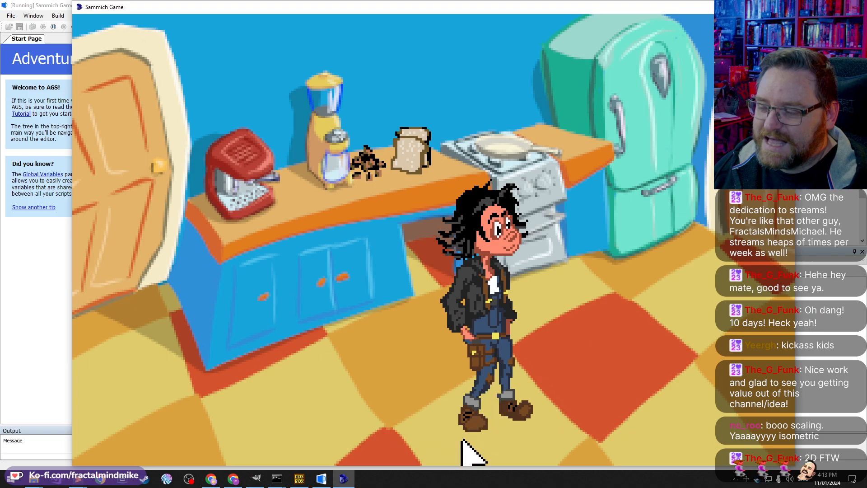
click(436, 460)
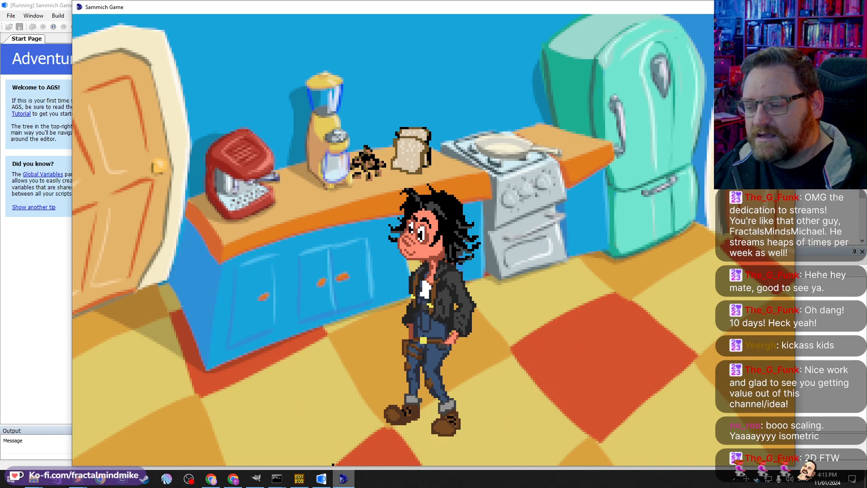
Step: Close the DOSBox window and quit the running Sammich game
click(300, 479)
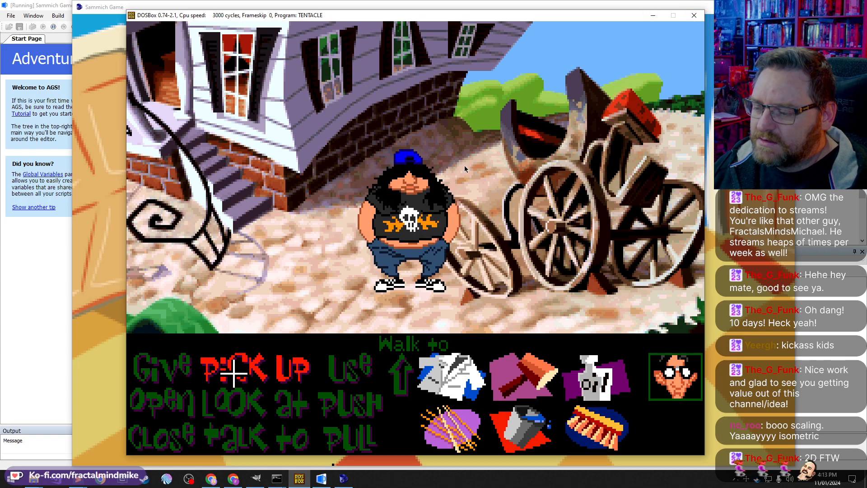
click(693, 19)
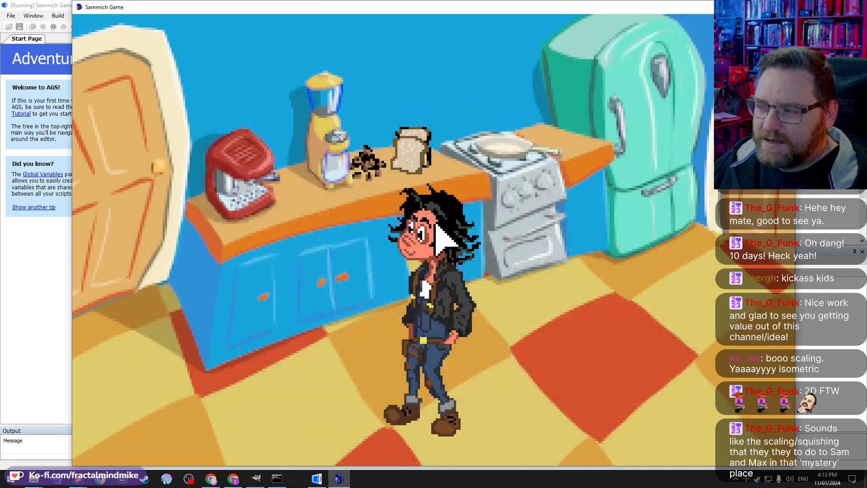
mouse_move(611, 46)
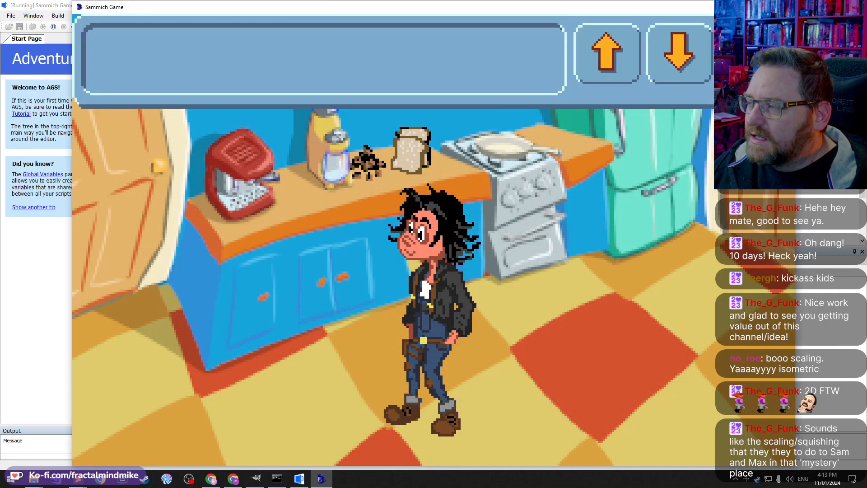
click(785, 7)
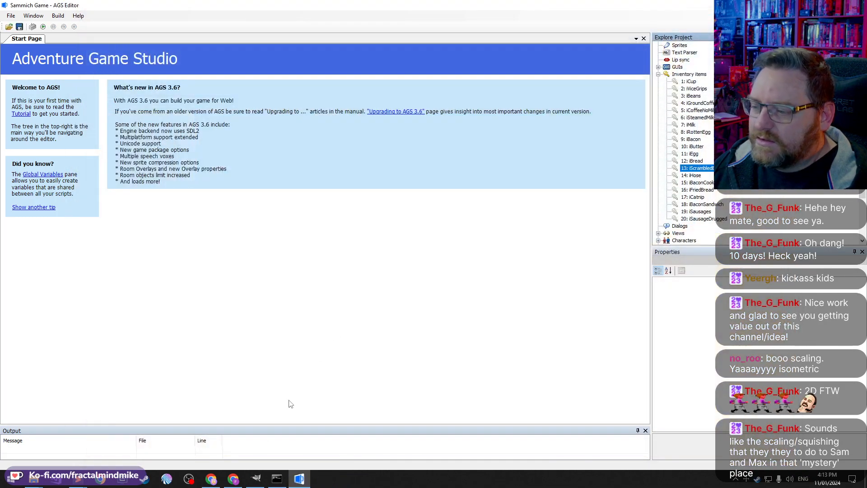
Step: Switch to the imported $filename435 image in GIMP and hide its frame layers one by one down the stack
click(256, 478)
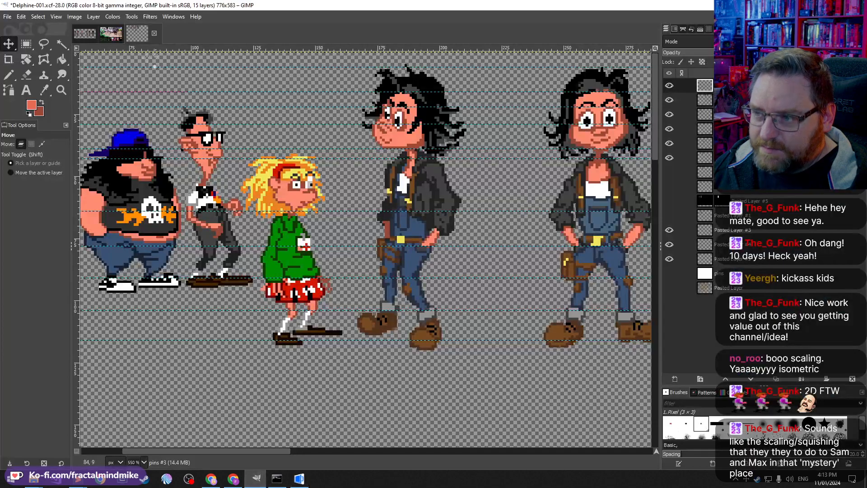
click(111, 36)
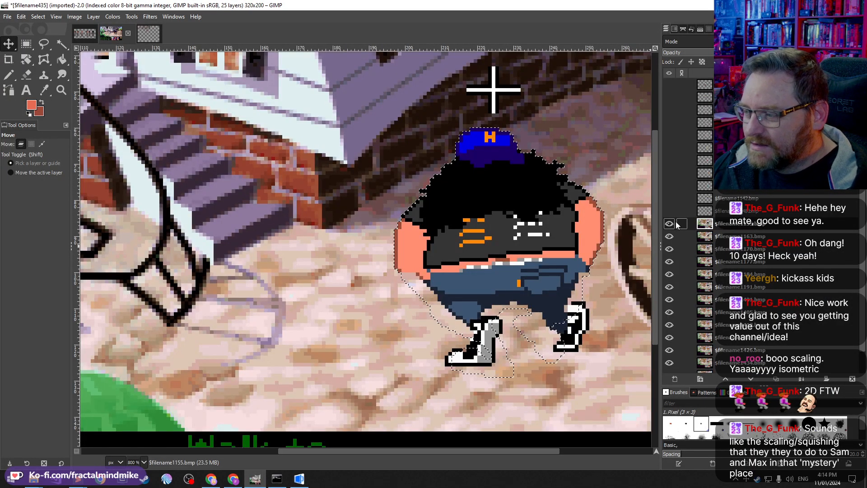
click(668, 225)
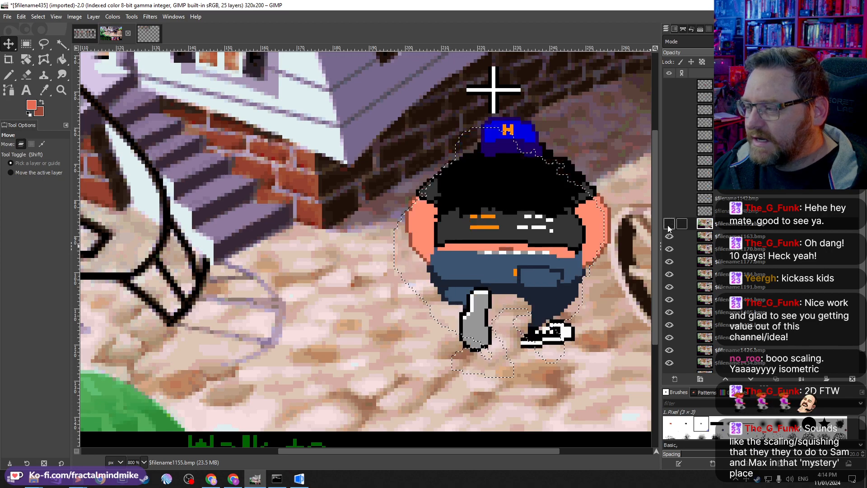
click(668, 237)
click(669, 248)
click(668, 262)
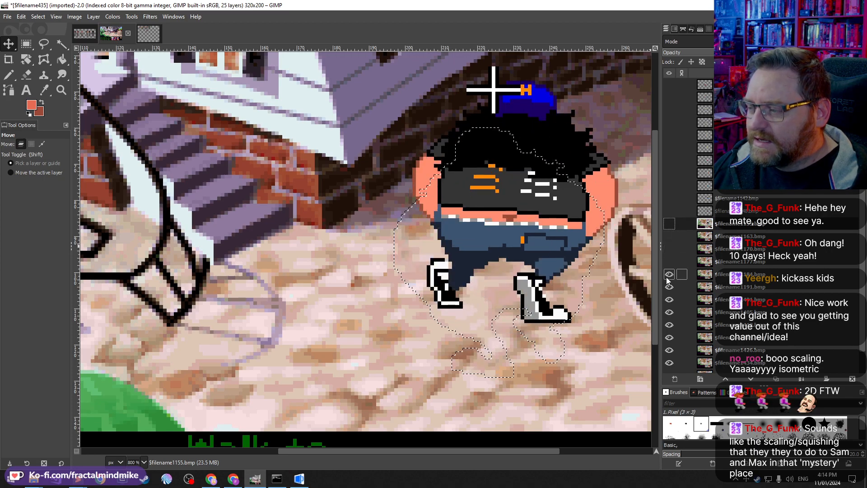
click(669, 274)
click(668, 287)
click(668, 299)
click(669, 312)
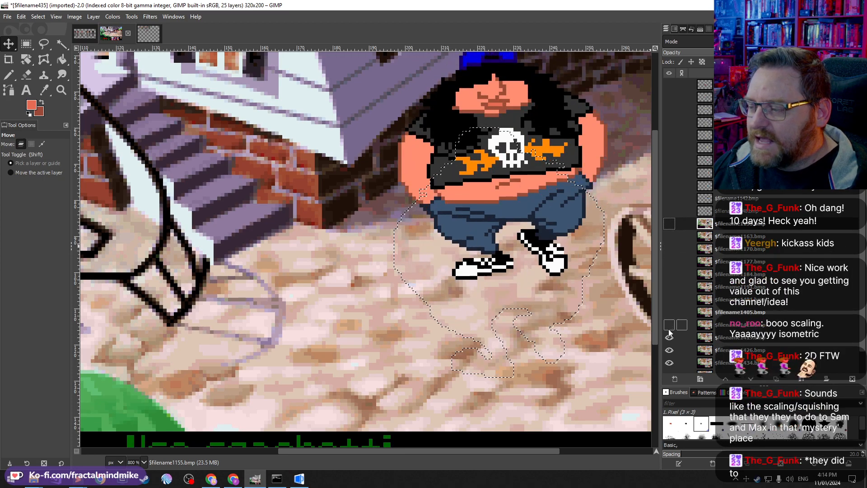
click(669, 324)
click(669, 337)
click(668, 350)
click(668, 363)
scroll(696, 318, down, 1)
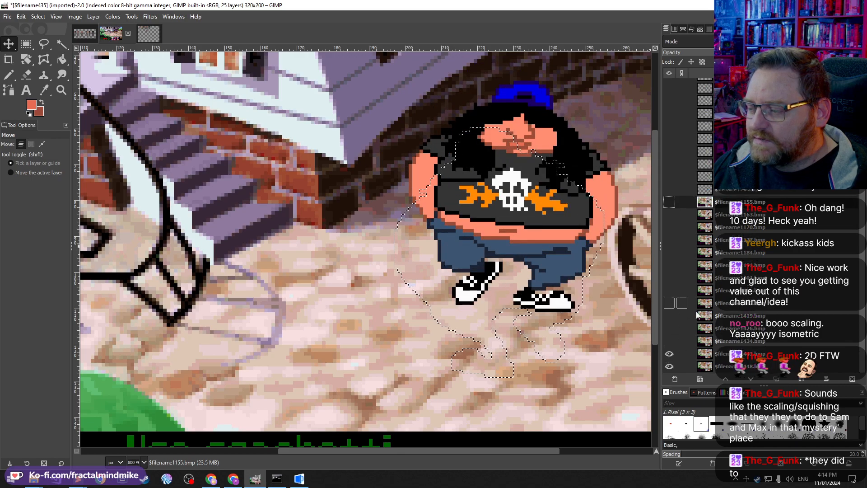
click(669, 366)
scroll(686, 316, up, 1)
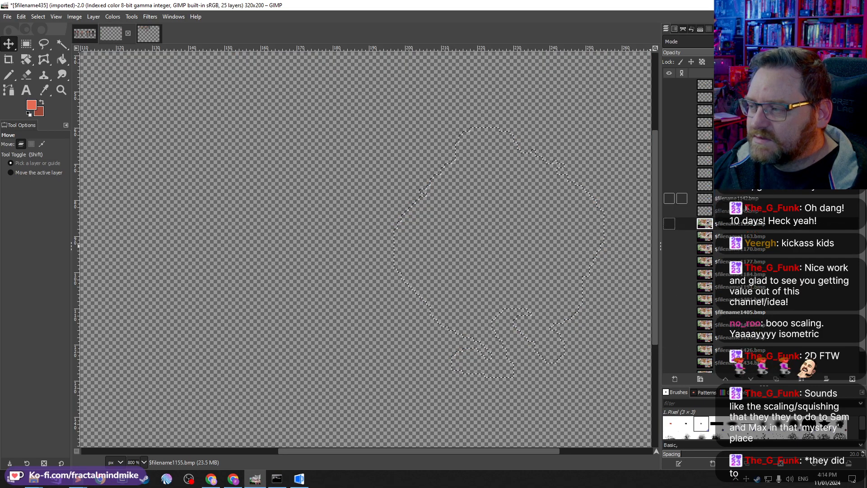
click(722, 85)
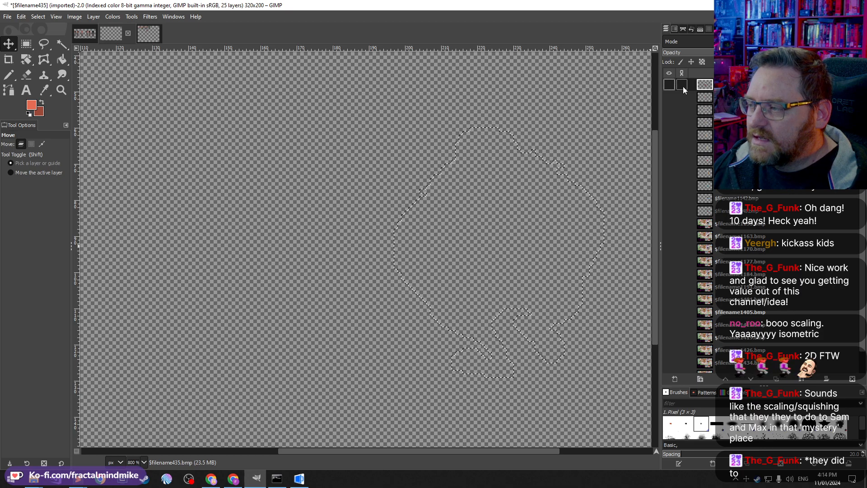
Step: Turn the frame layers' visibility back on one by one down the stack, leaving the top layer hidden
click(668, 84)
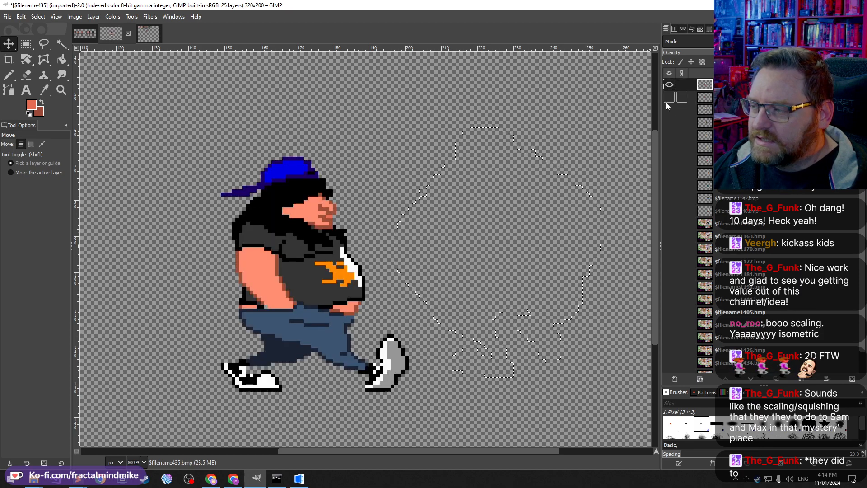
click(666, 101)
click(666, 112)
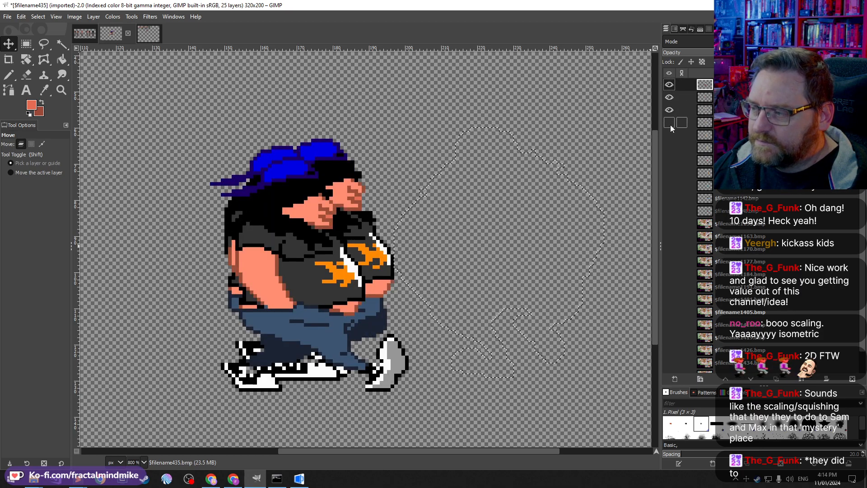
click(669, 123)
click(669, 136)
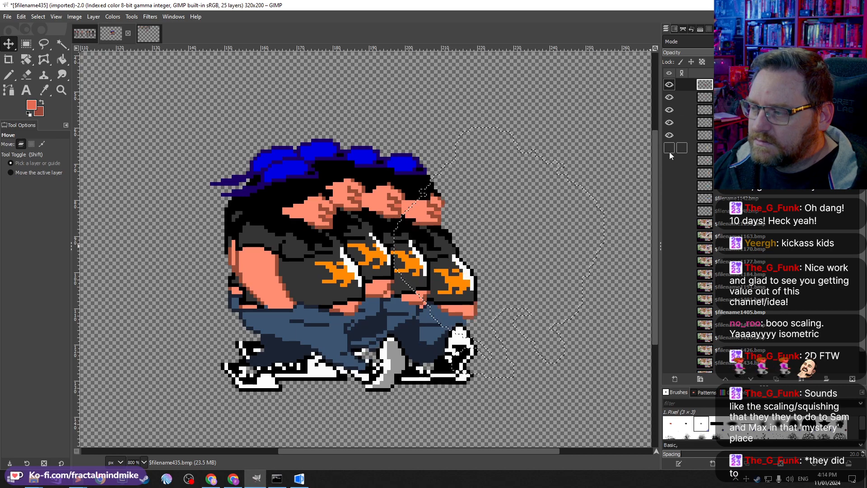
click(669, 175)
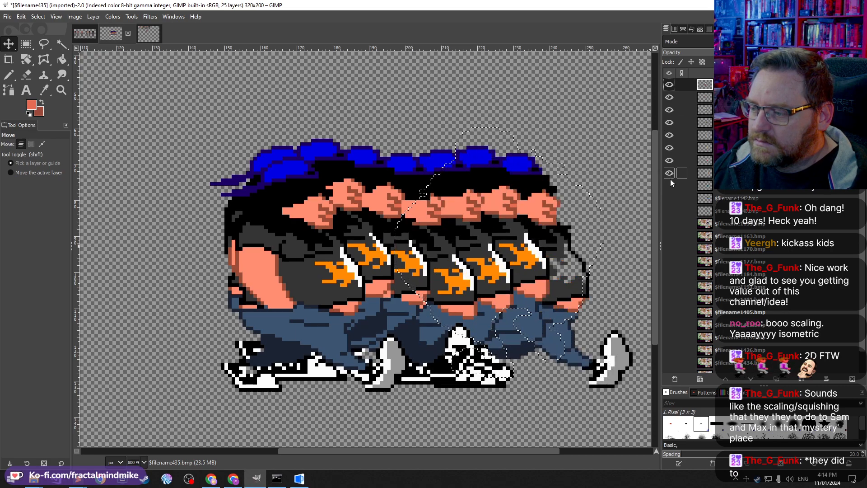
click(669, 187)
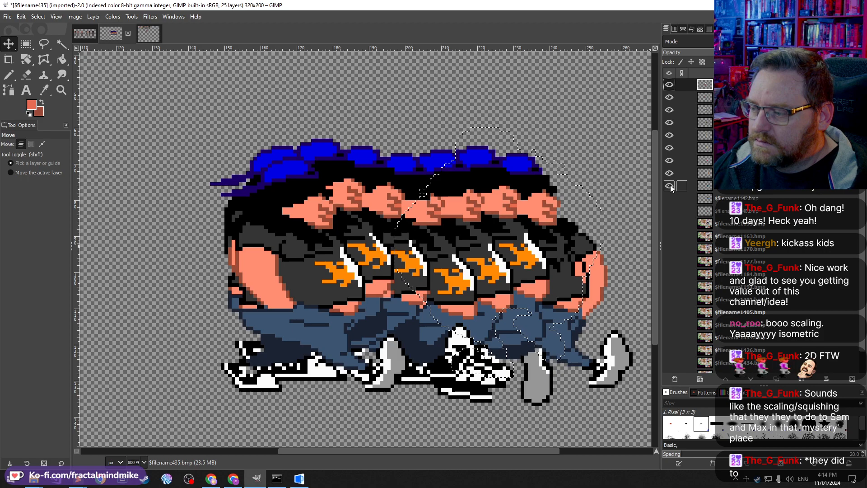
click(670, 186)
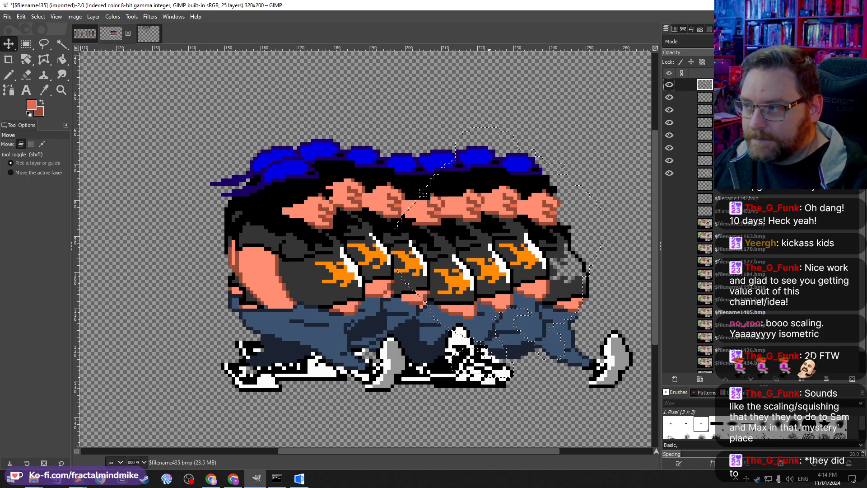
click(668, 85)
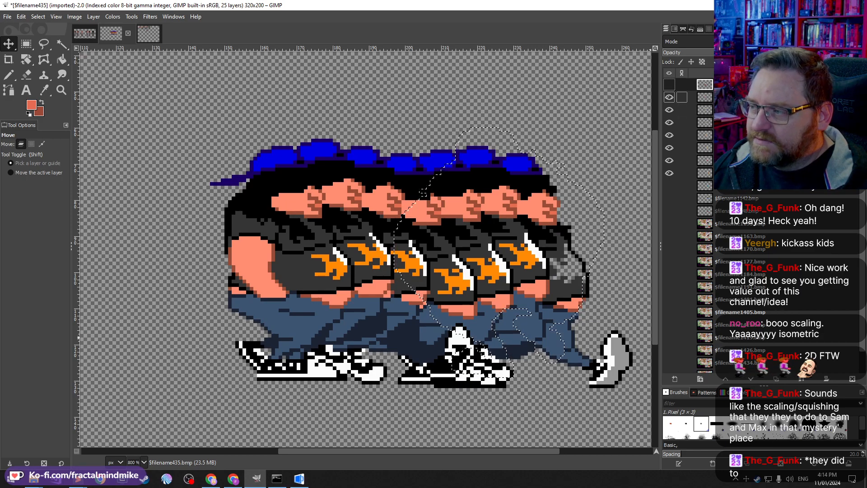
Step: Select individual frame layers and drag the first walk frames apart horizontally so they no longer overlap
click(732, 97)
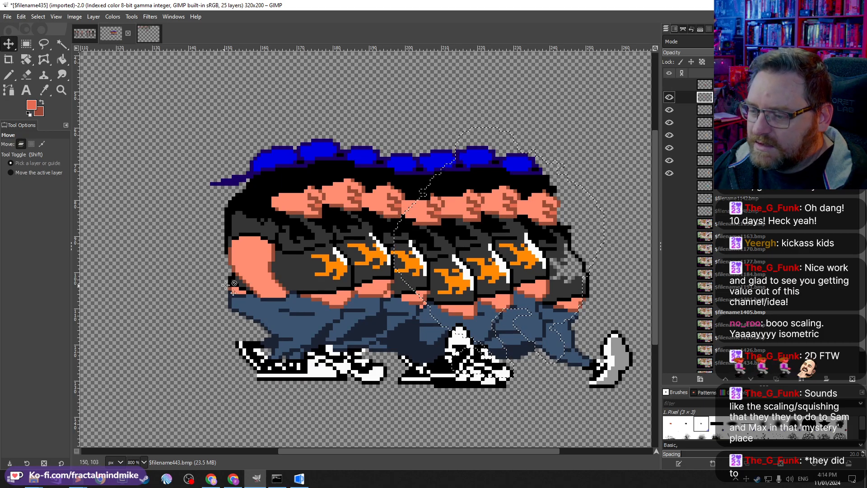
drag(272, 258, 157, 259)
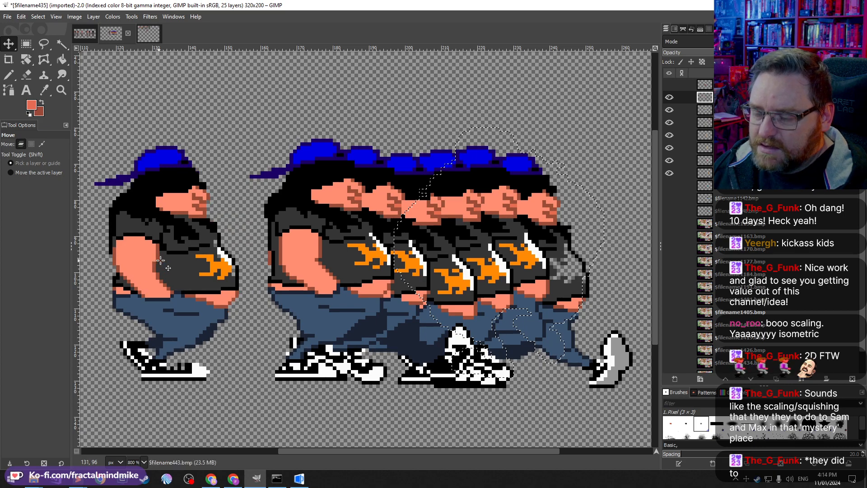
click(686, 110)
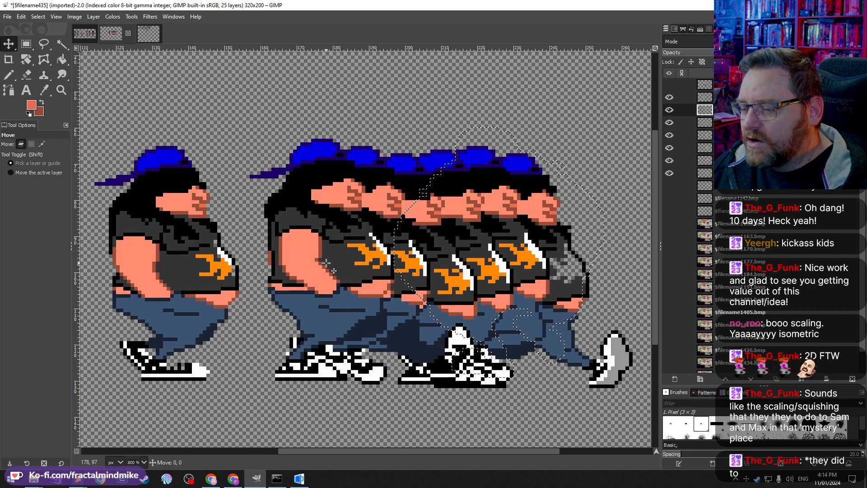
drag(327, 265, 308, 264)
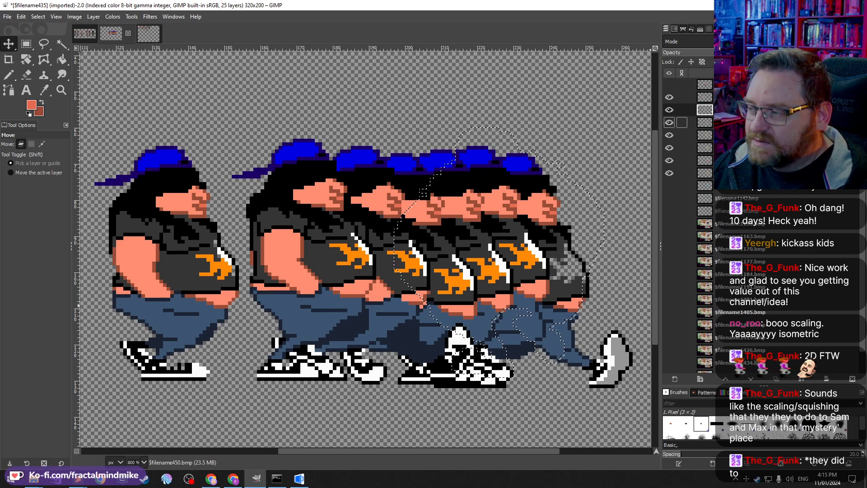
click(417, 256)
drag(424, 262, 492, 303)
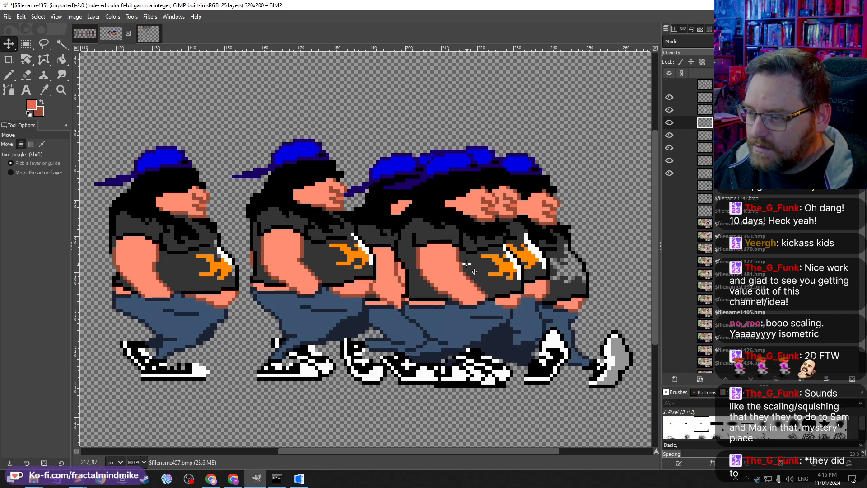
drag(470, 262, 362, 277)
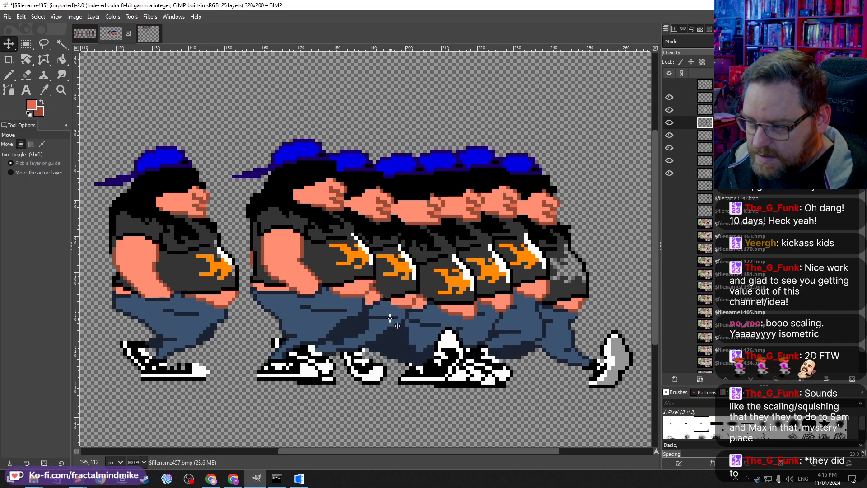
drag(385, 311, 506, 335)
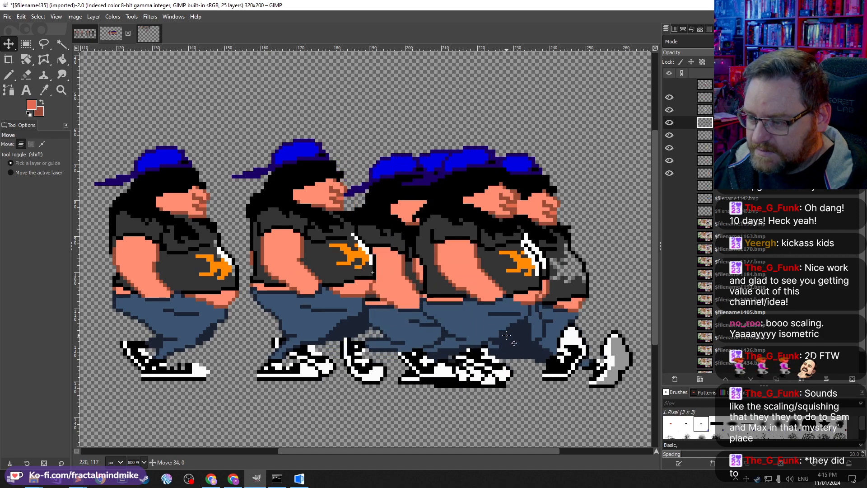
Step: Move further frame layers into a row beside the first frames, spacing the walk cycle out left to right
scroll(561, 322, left, 10)
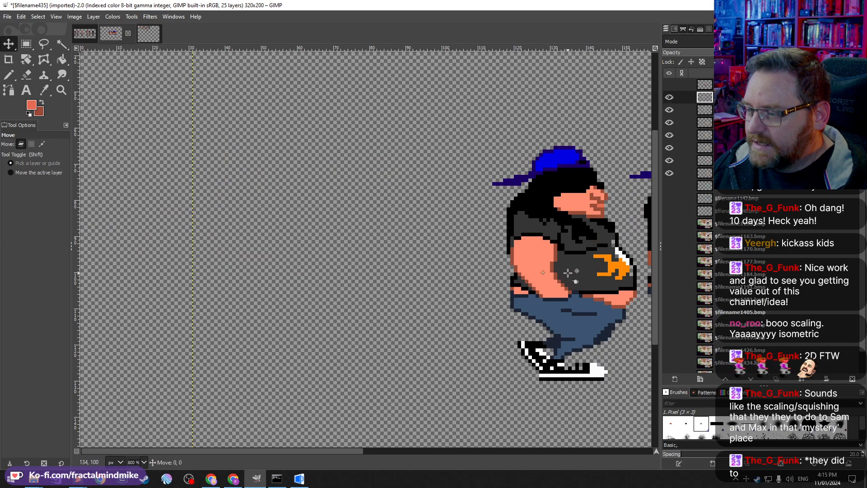
drag(587, 273, 179, 300)
key(Page_Down)
key(Page_Down)
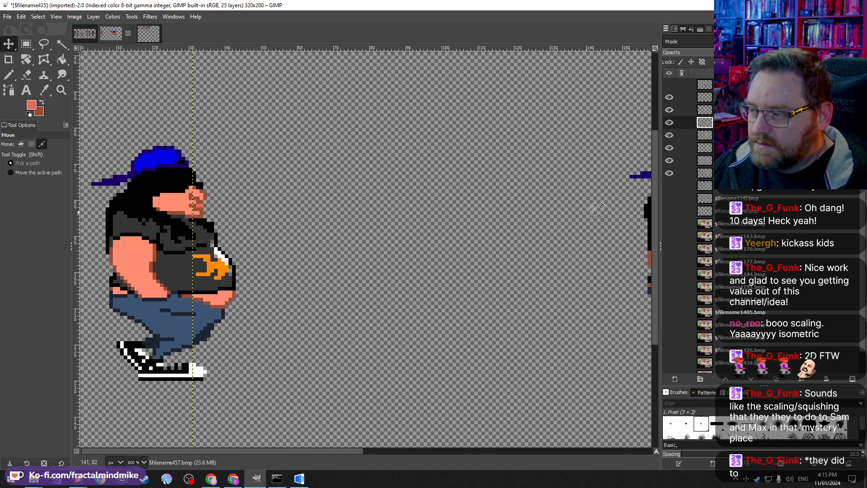
drag(645, 215, 289, 266)
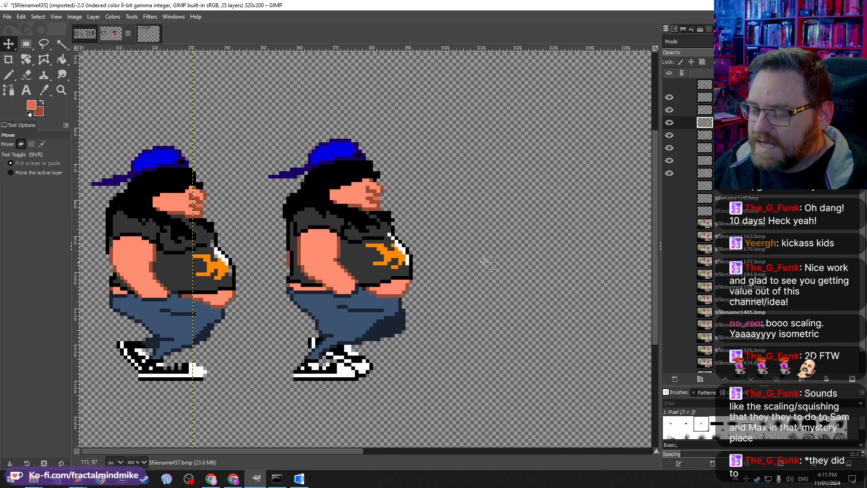
scroll(488, 261, right, 5)
scroll(489, 261, right, 10)
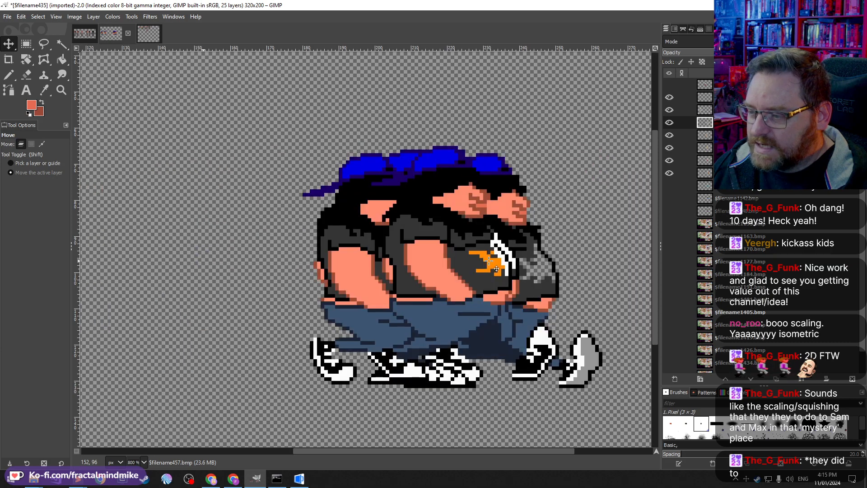
drag(440, 272, 144, 272)
scroll(467, 285, left, 8)
drag(562, 290, 490, 291)
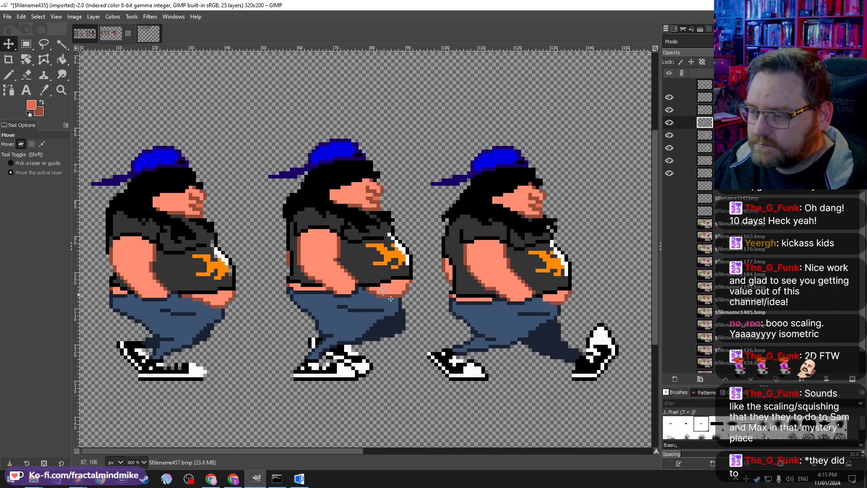
Step: Place the next walk frames to the right in the row so each frame stands apart
scroll(452, 285, right, 15)
click(411, 276)
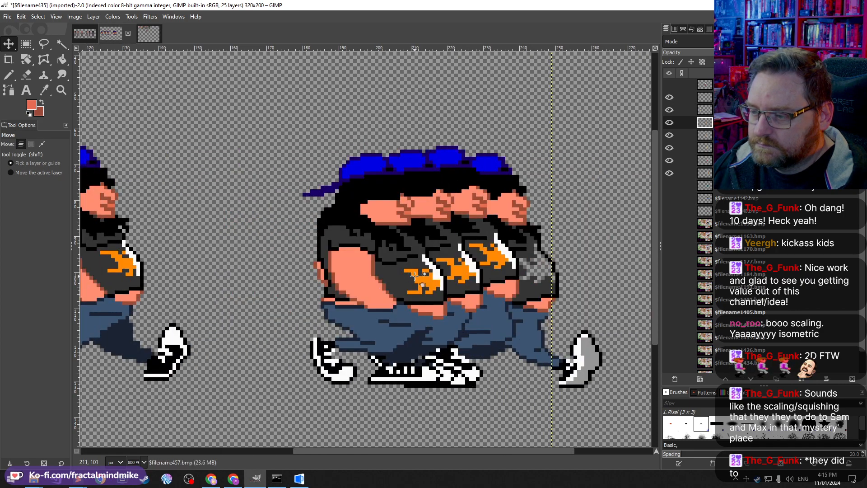
drag(411, 276, 303, 300)
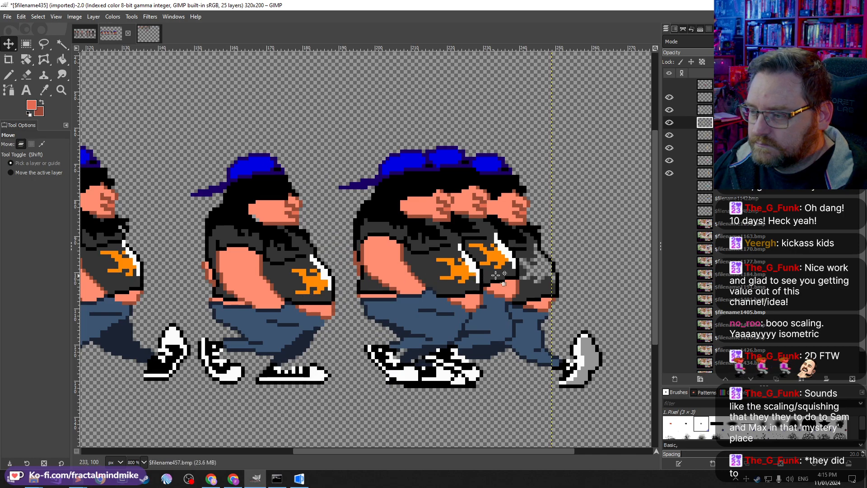
drag(542, 295, 658, 317)
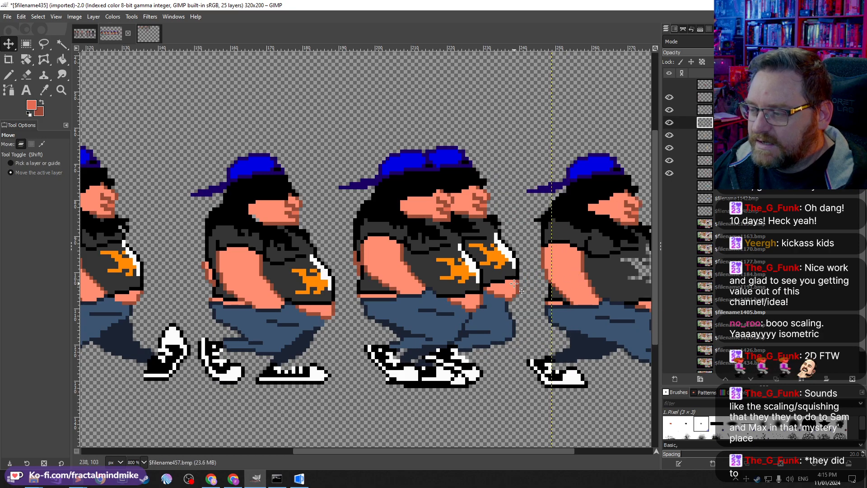
scroll(570, 276, right, 3)
drag(457, 294, 522, 295)
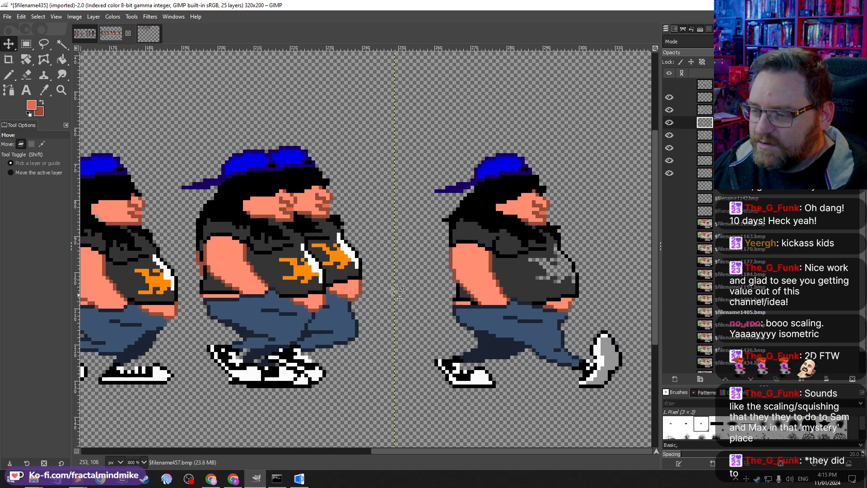
drag(341, 284, 442, 291)
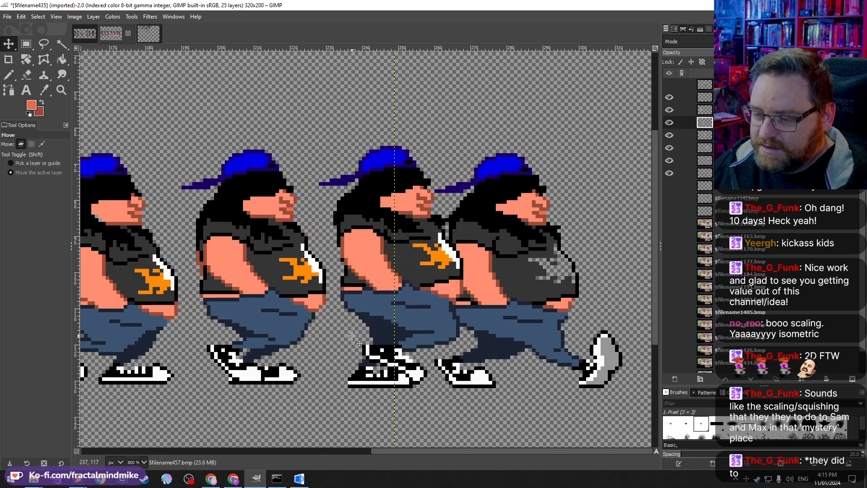
Step: Nudge the middle frame layers slightly to even out the spacing and vertical alignment of the row
scroll(414, 323, left, 4)
scroll(412, 325, right, 2)
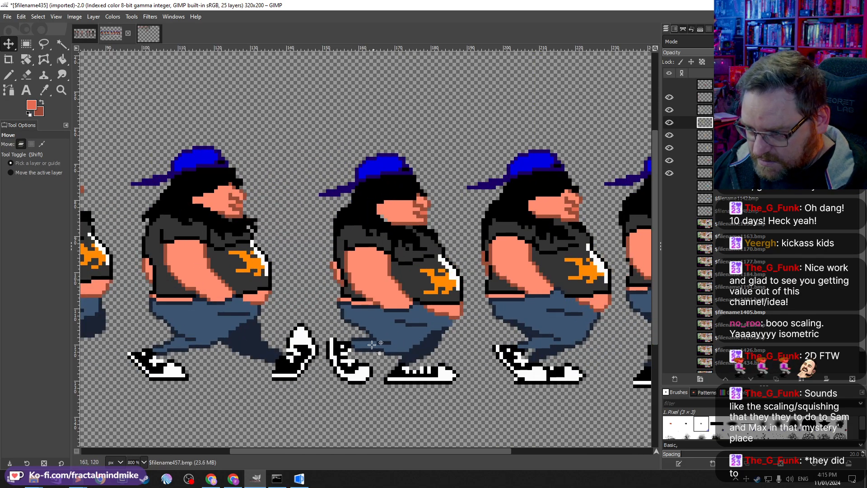
click(424, 304)
drag(423, 304, 424, 301)
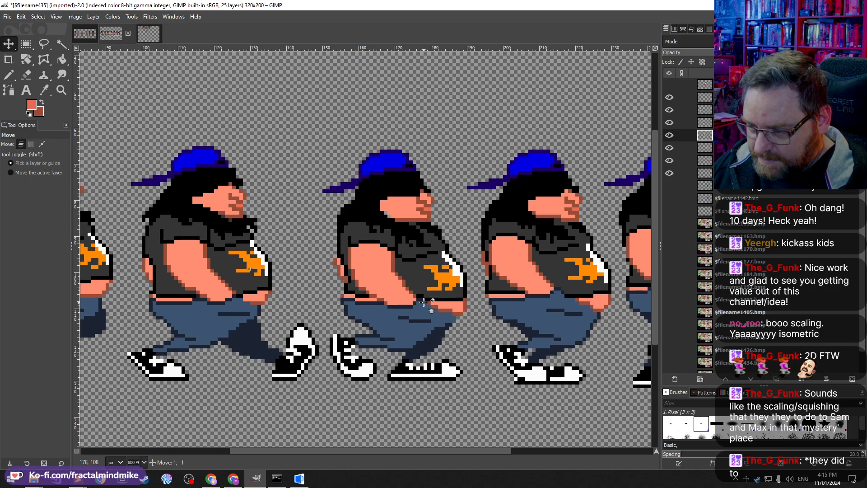
drag(543, 313, 551, 310)
scroll(552, 309, right, 2)
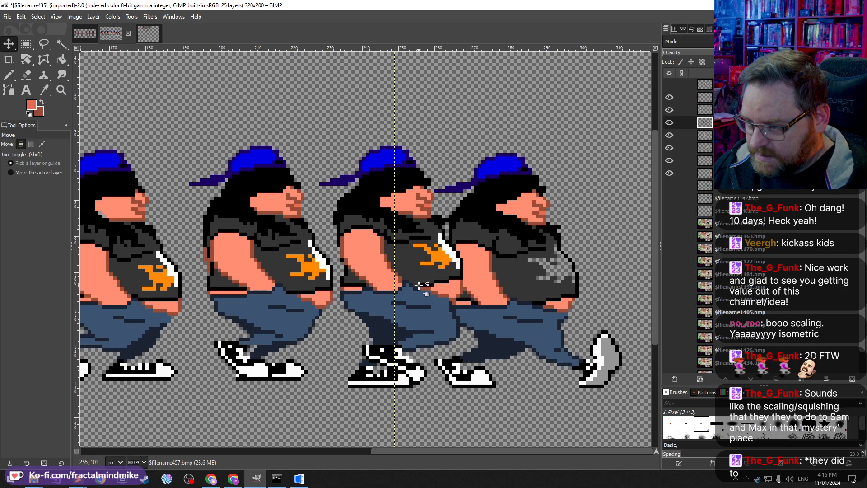
drag(419, 285, 449, 279)
drag(526, 277, 603, 267)
Step: Try stacking the spread walk frames back onto the first frame, then undo those moves
scroll(465, 281, down, 1)
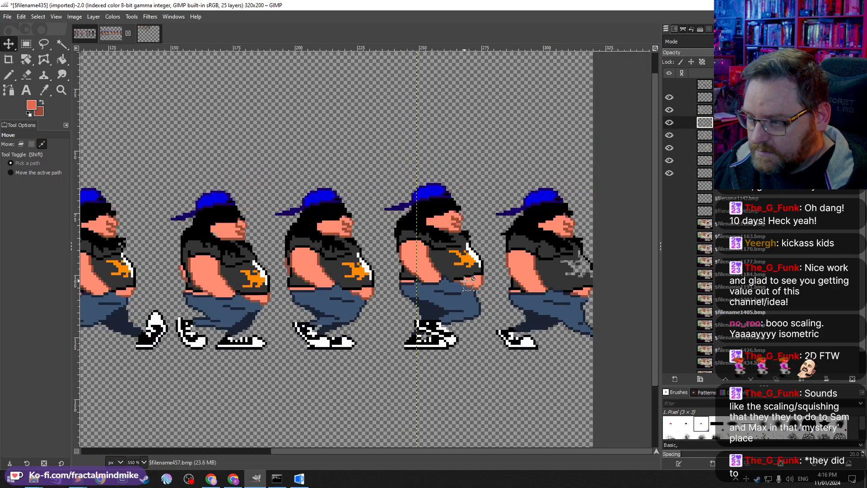
scroll(465, 281, down, 4)
scroll(464, 281, up, 2)
scroll(464, 281, down, 1)
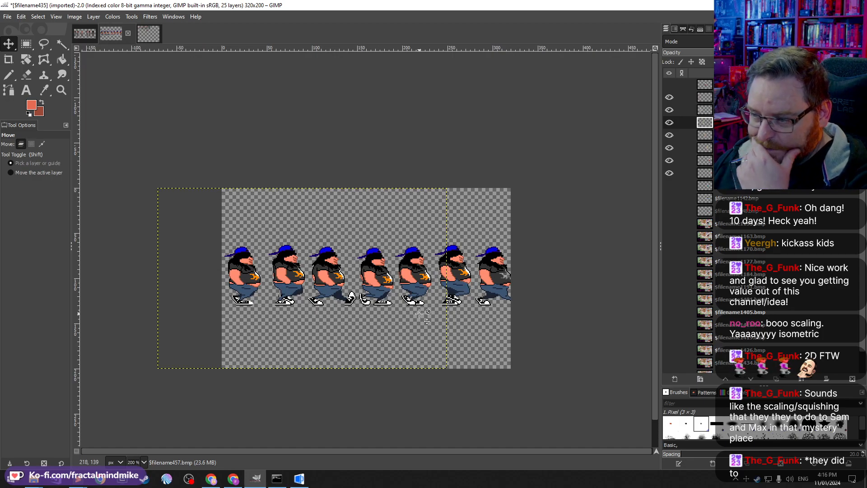
click(288, 281)
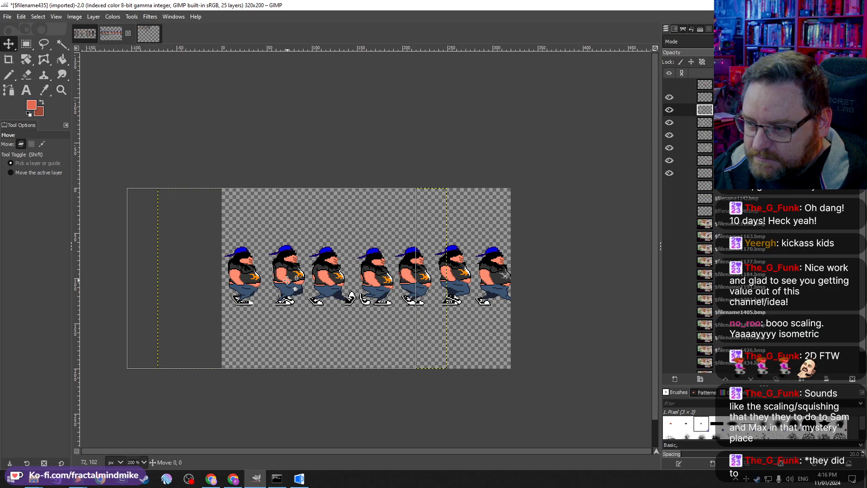
drag(287, 280, 250, 291)
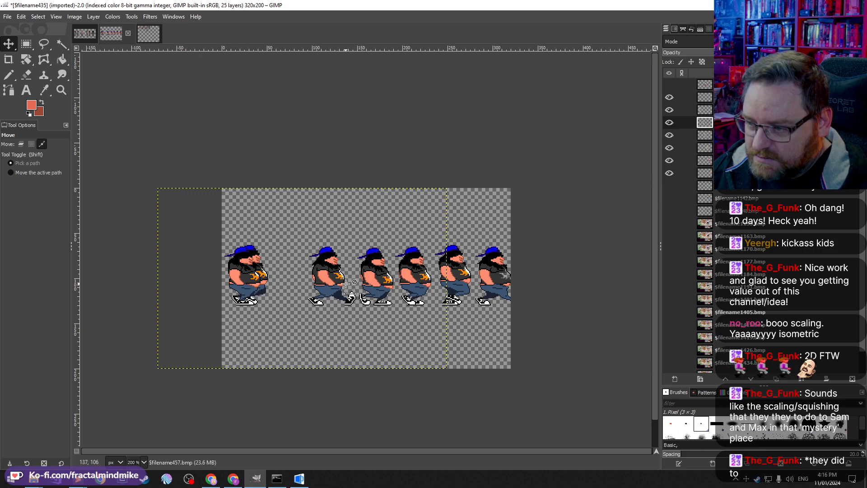
drag(346, 274, 274, 284)
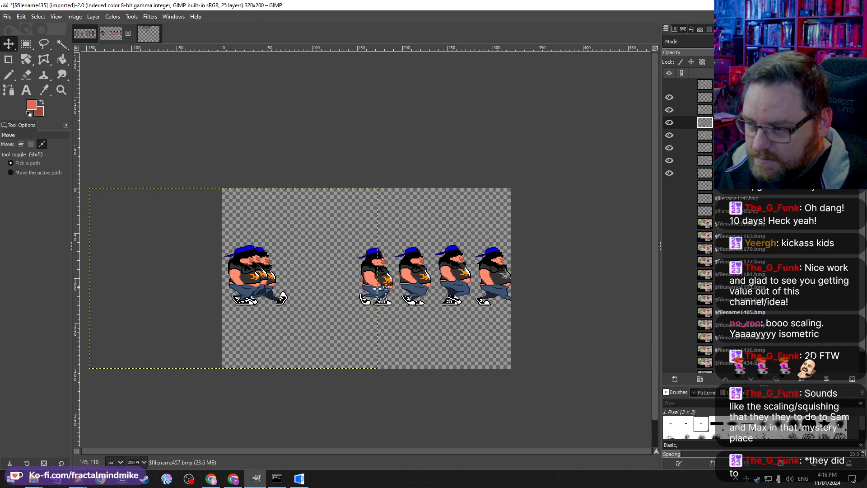
drag(369, 286, 267, 292)
drag(414, 285, 267, 290)
drag(464, 285, 286, 285)
click(505, 300)
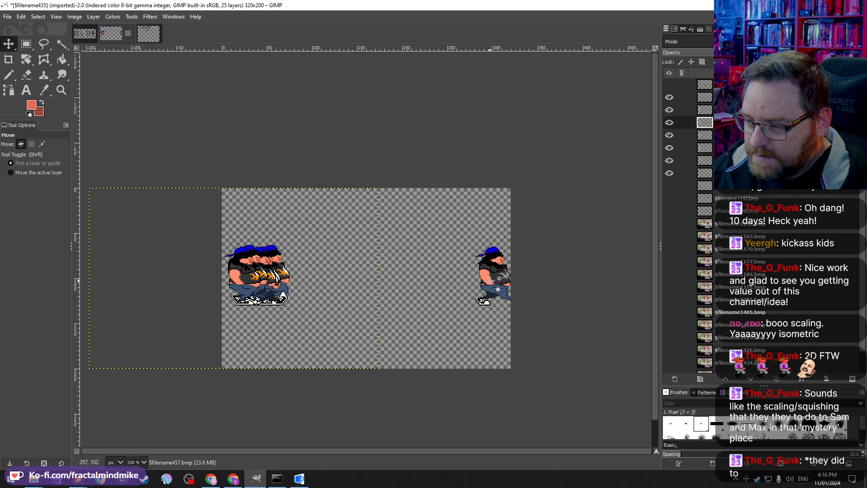
drag(499, 279, 444, 298)
key(ctrl+z)
key(ctrl+z)
key(ctrl+z)
key(ctrl+z)
key(ctrl+z)
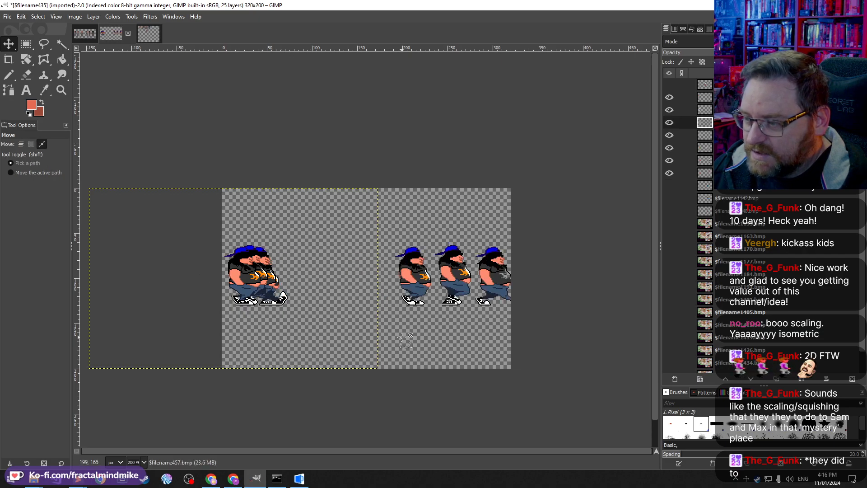
key(ctrl+z)
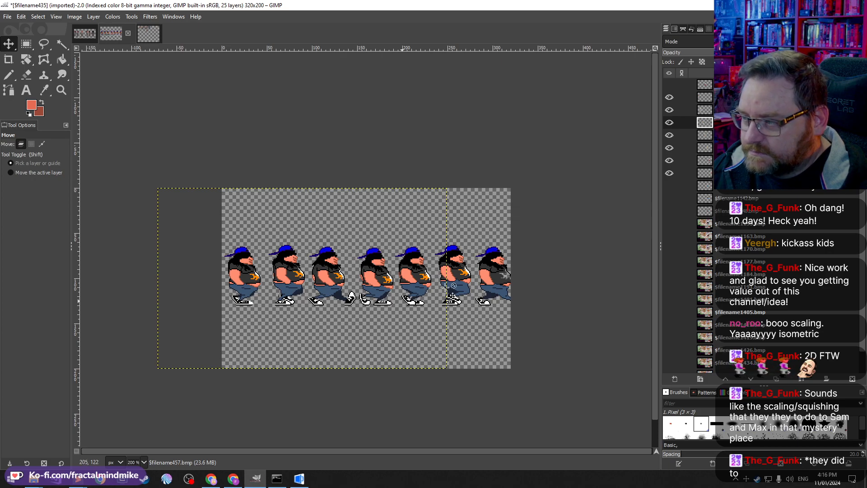
Step: Resize the image canvas to 420 px wide, keeping the 200 px height
click(93, 17)
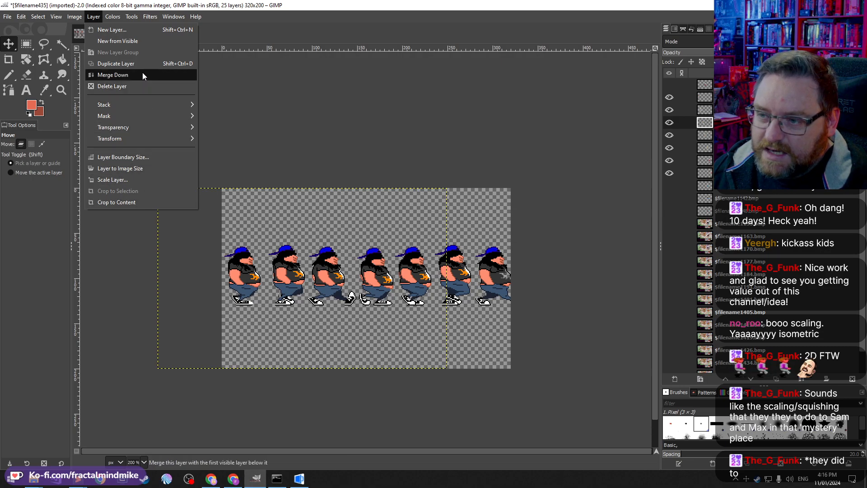
mouse_move(82, 17)
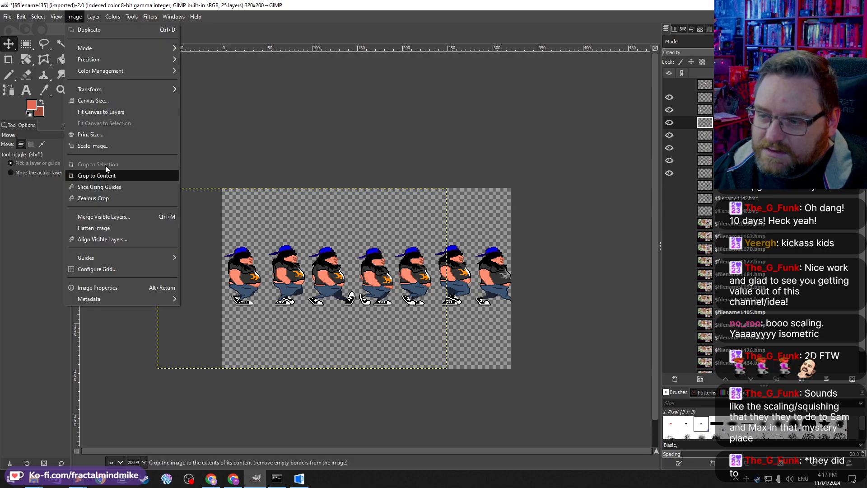
click(105, 101)
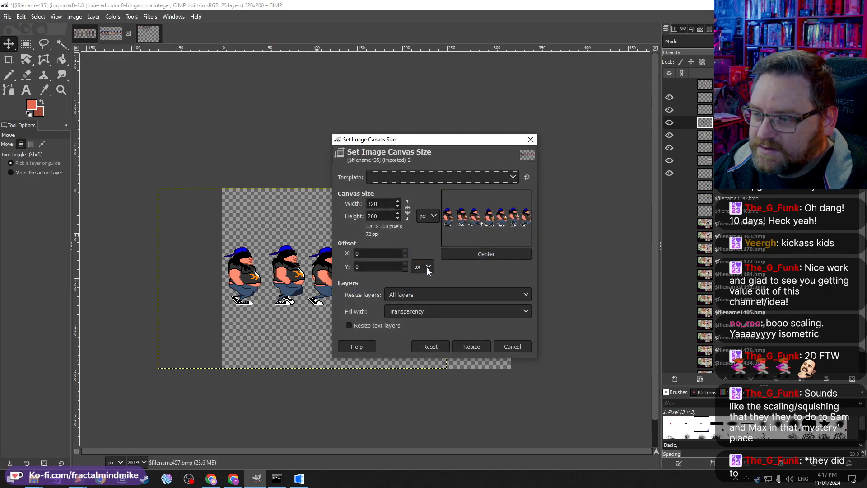
click(384, 203)
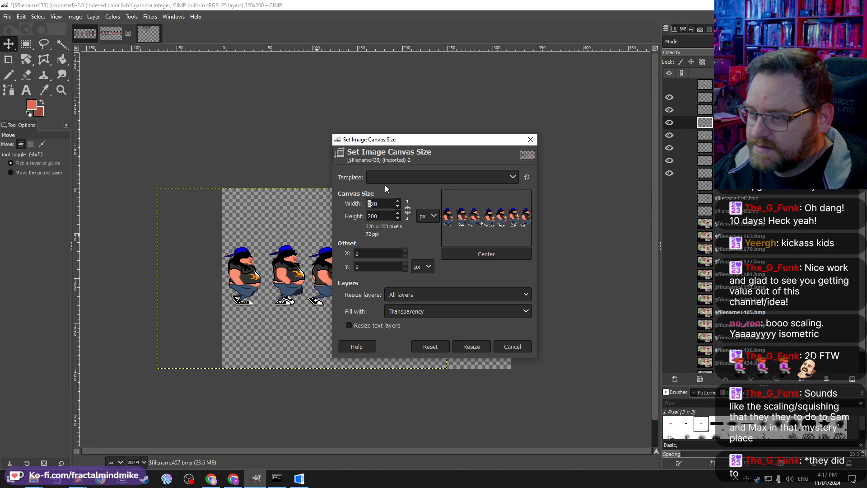
text(4)
key(Tab)
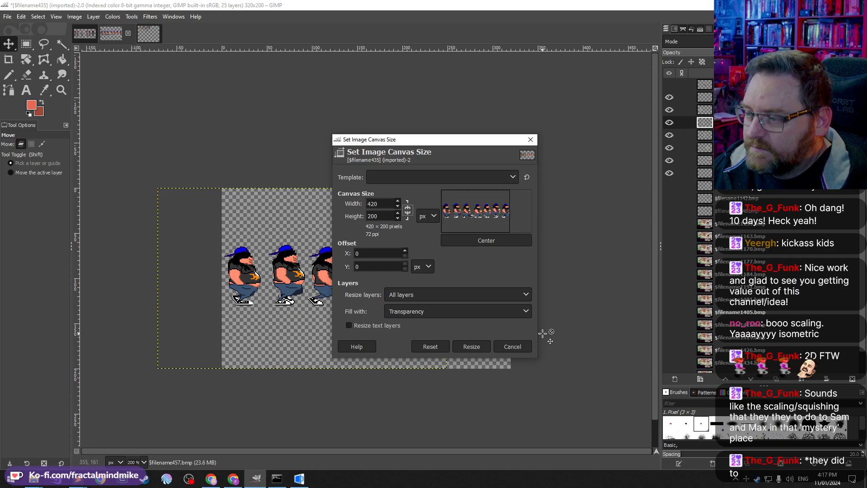
click(470, 345)
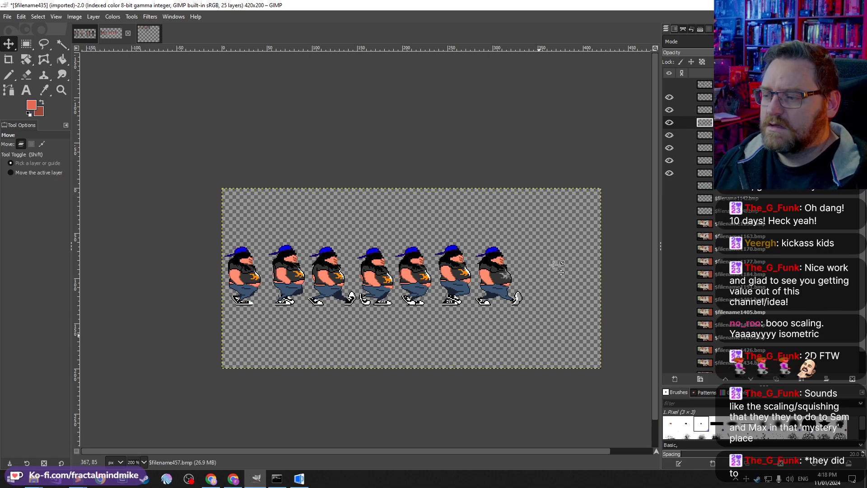
Step: Paste the row of walk frames into a new single-layer image
scroll(355, 333, up, 2)
scroll(322, 301, down, 1)
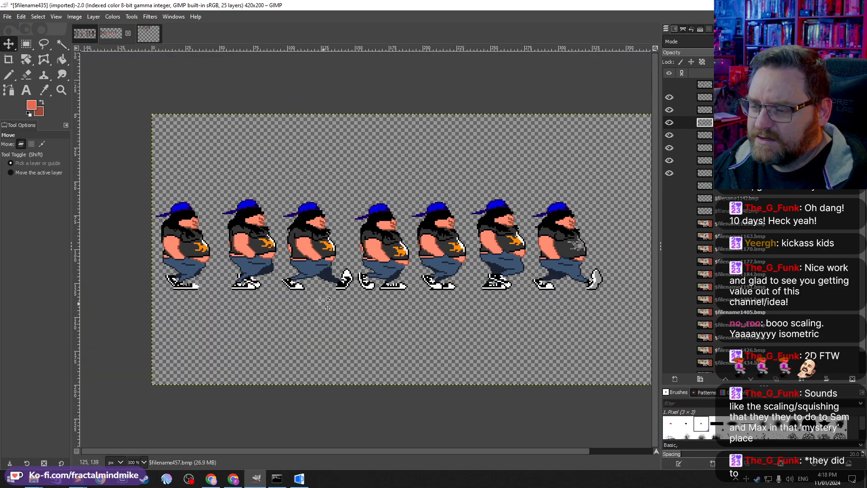
key(shift)
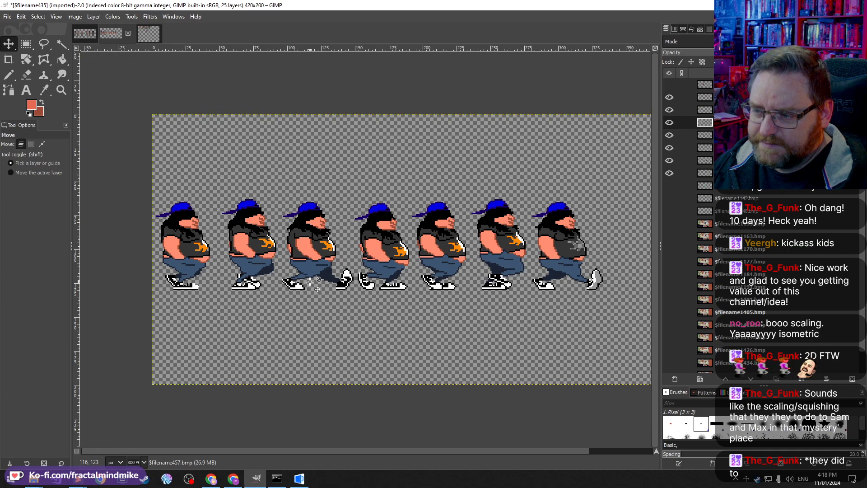
key(shift)
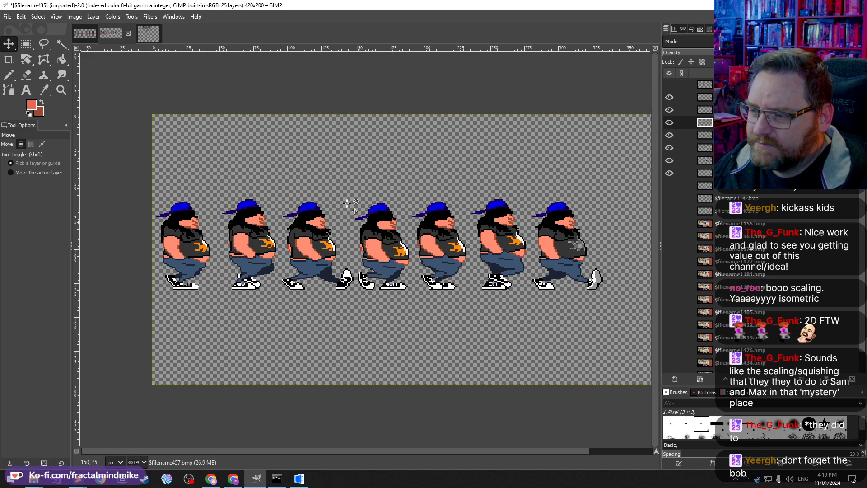
click(62, 44)
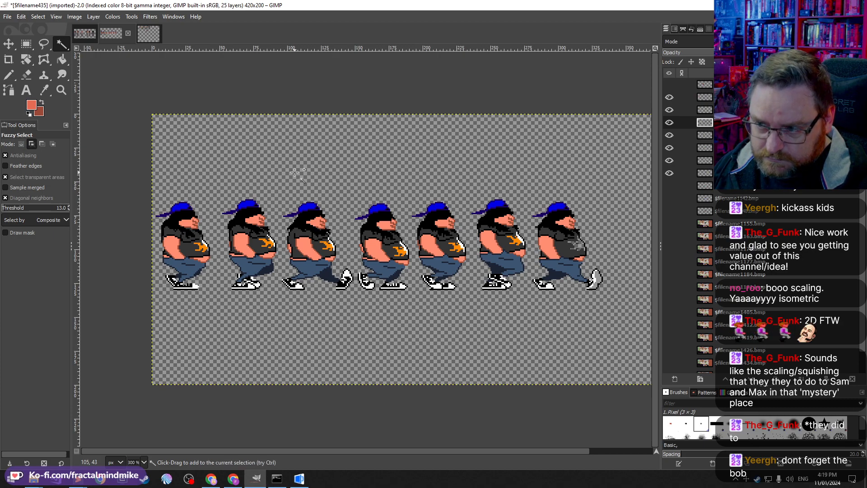
shift+click(294, 172)
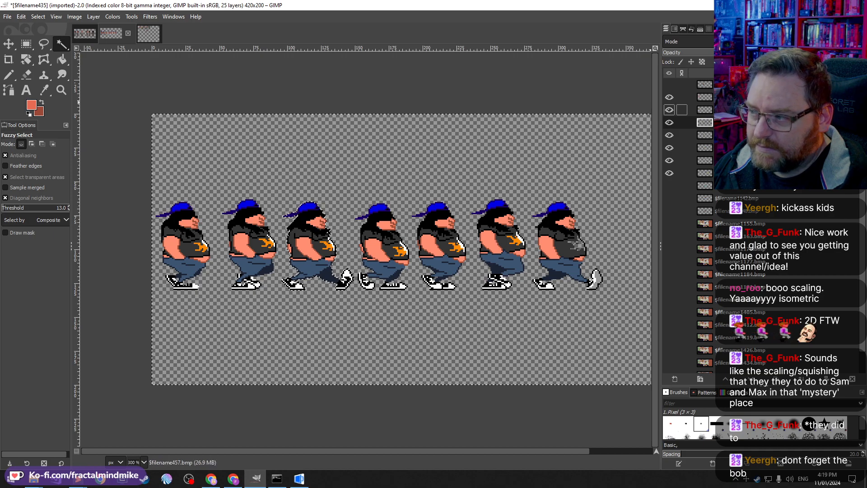
click(704, 97)
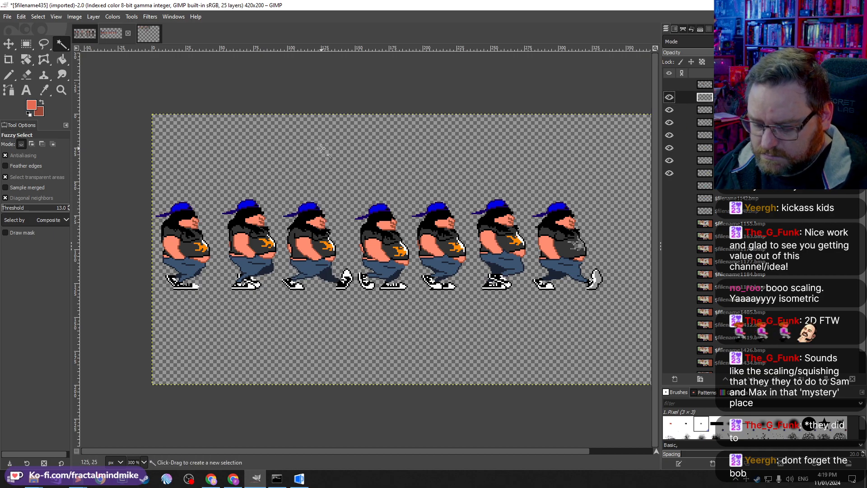
key(ctrl+shift+v)
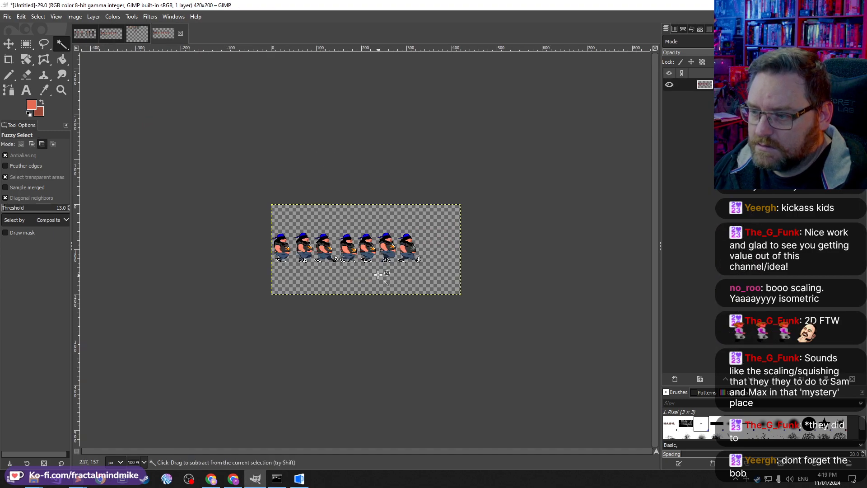
Step: Try a pencil stroke over the first frame's legs and undo it
scroll(377, 274, up, 4)
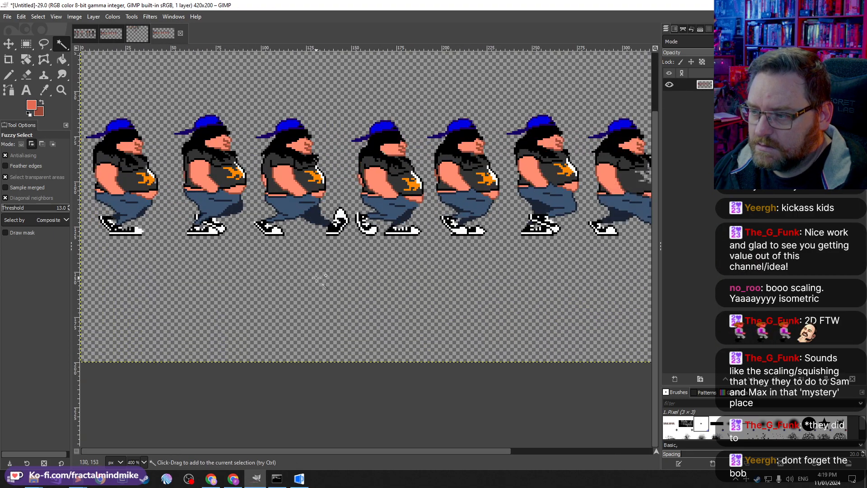
scroll(316, 278, down, 3)
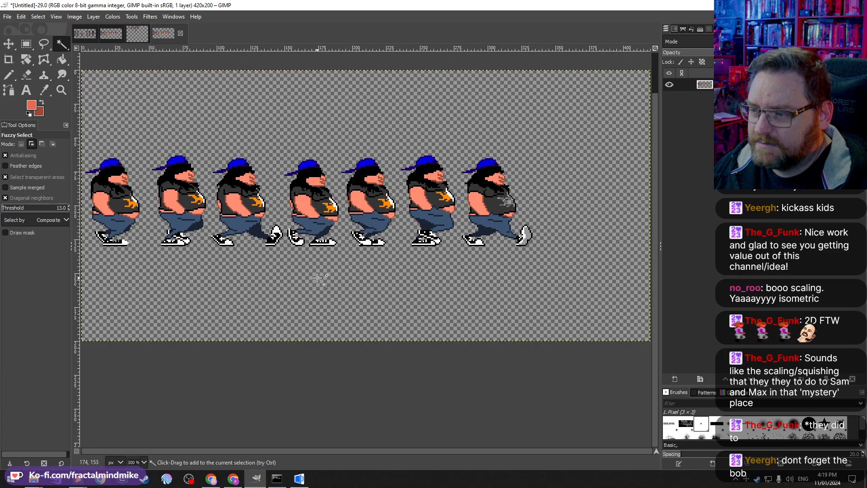
click(93, 16)
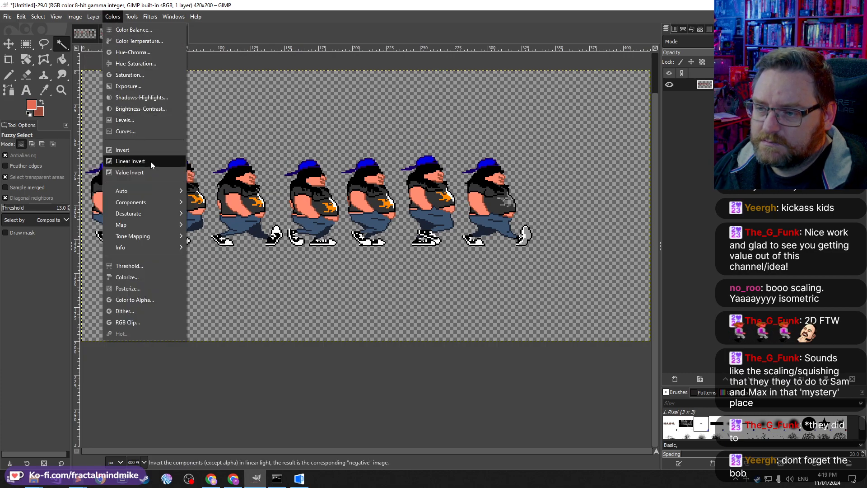
key(Escape)
scroll(171, 259, up, 4)
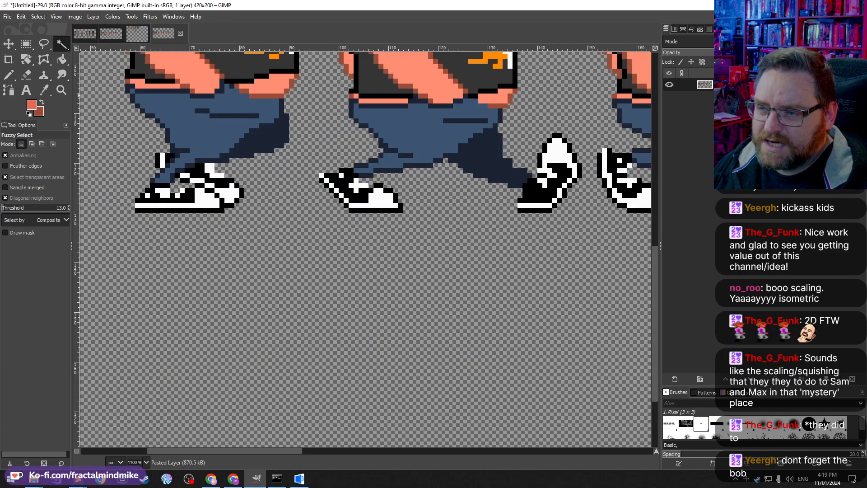
click(9, 75)
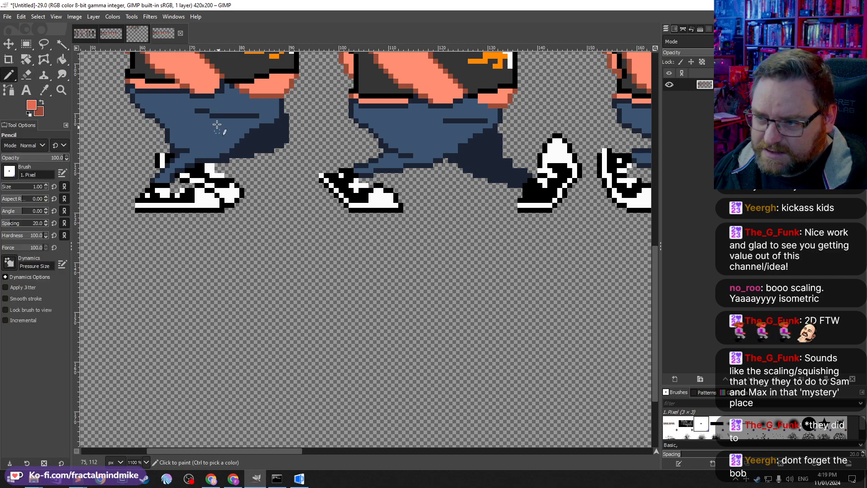
mouse_move(216, 124)
mouse_down()
mouse_move(255, 179)
mouse_move(190, 215)
mouse_up()
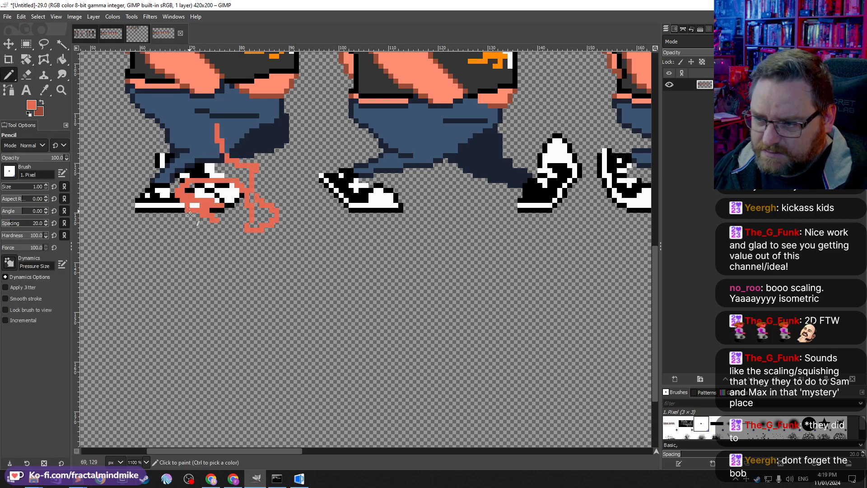
key(ctrl+z)
key(2)
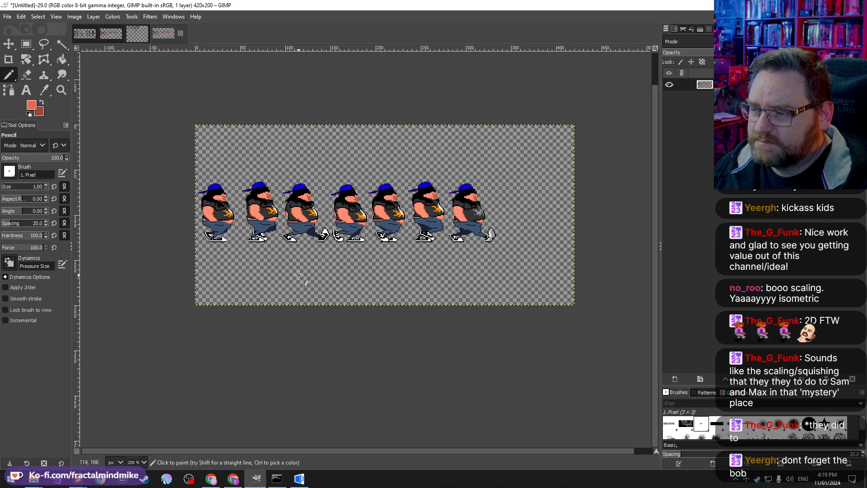
Step: Apply Brightness-Contrast with contrast at -127 to flatten the walk frames into grey shapes
scroll(309, 261, up, 1)
click(99, 17)
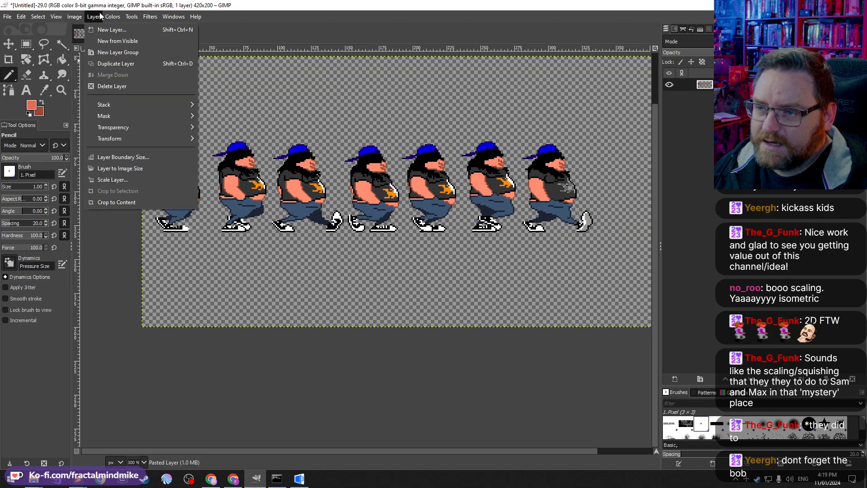
mouse_move(74, 17)
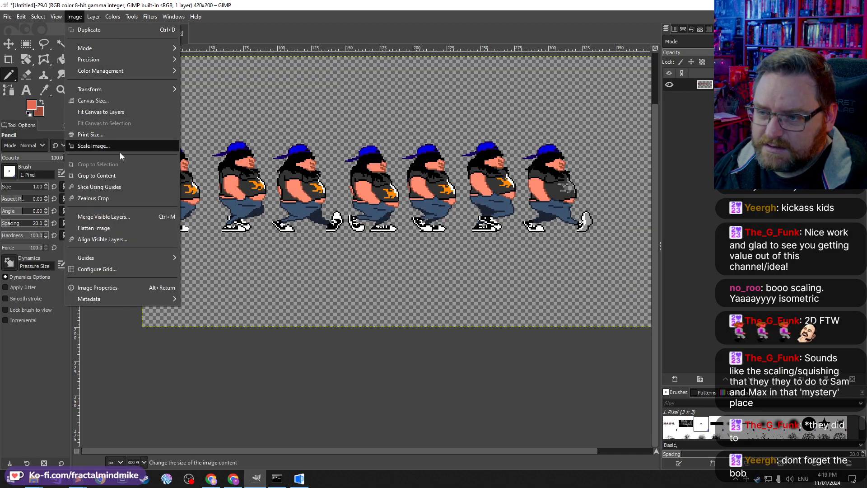
mouse_move(124, 18)
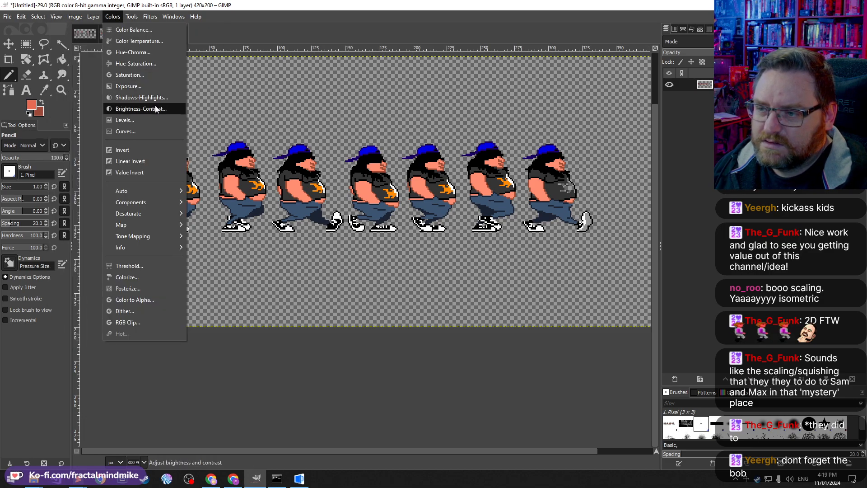
click(156, 109)
drag(544, 123, 519, 124)
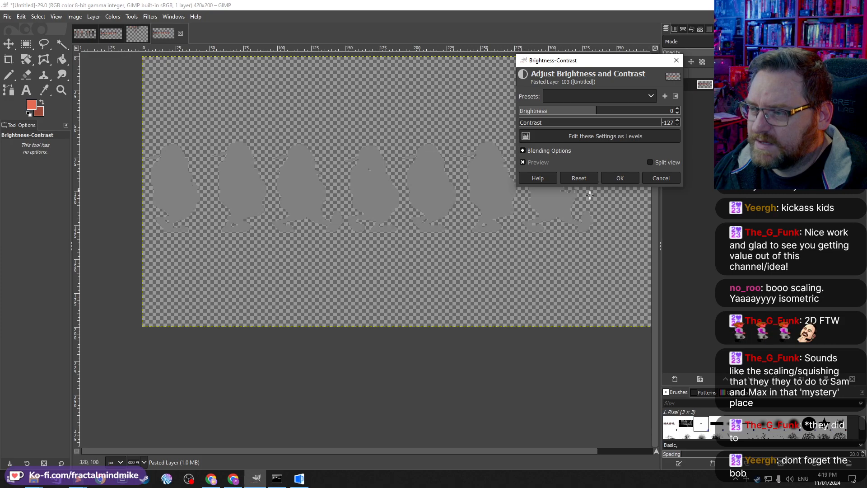
click(619, 178)
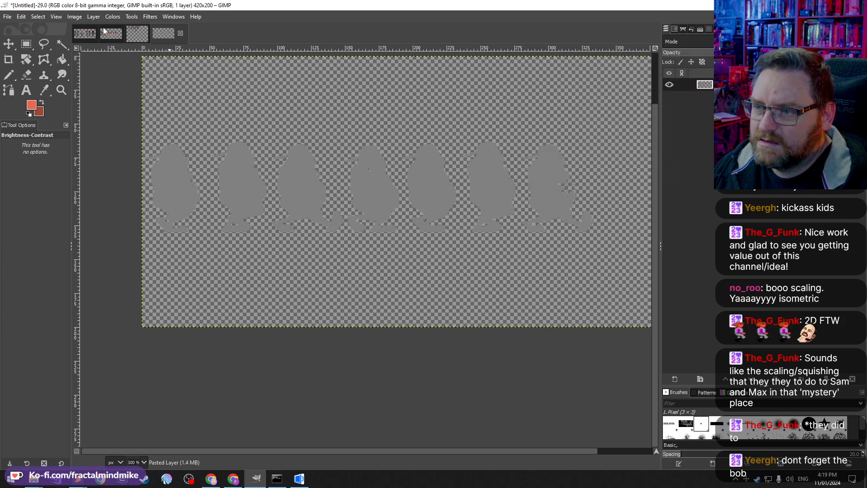
Step: Apply Brightness-Contrast again with brightness -127 and contrast 127 to turn the frames into black silhouettes
click(90, 17)
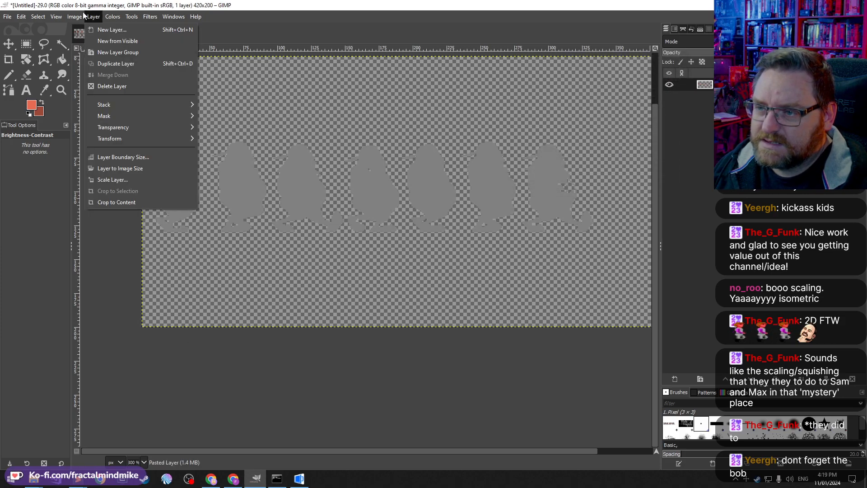
mouse_move(71, 18)
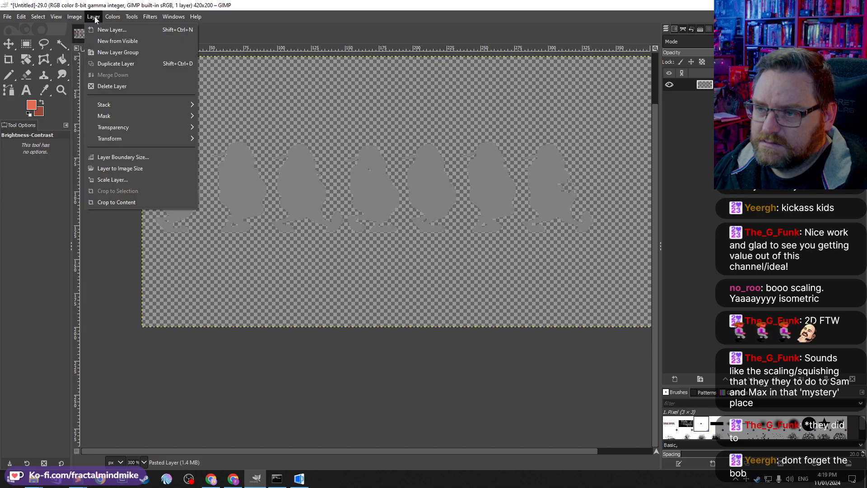
mouse_move(113, 17)
click(122, 108)
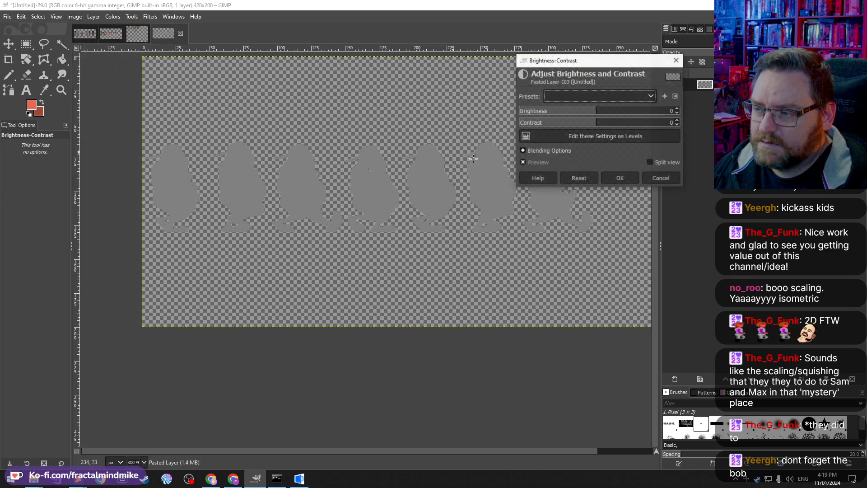
drag(602, 114, 522, 111)
drag(577, 125, 664, 122)
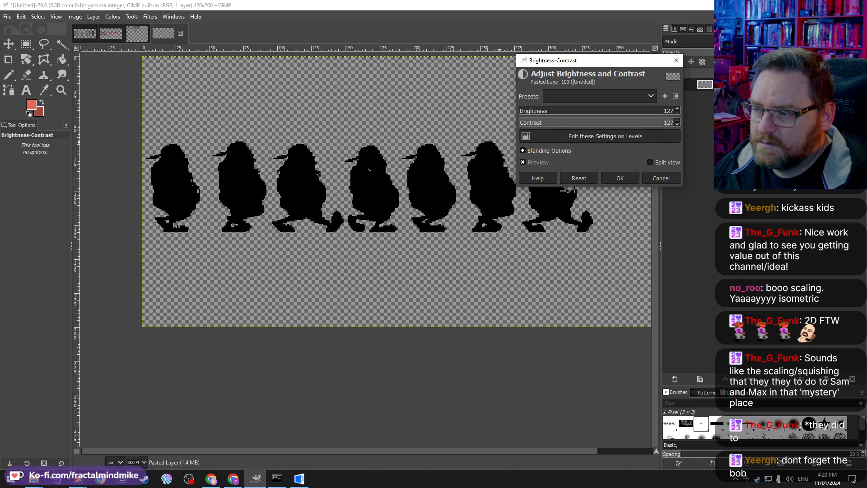
click(620, 178)
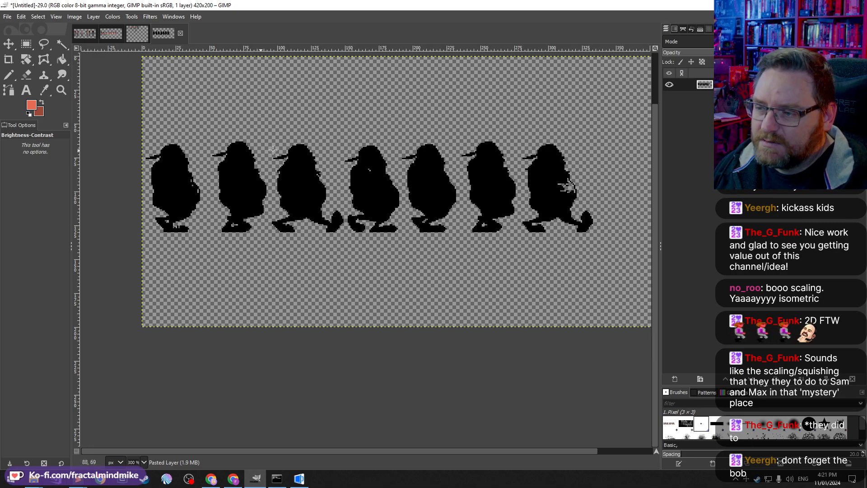
Step: Set the Pencil colour to red ff0000 and draw a test line across the silhouettes' middles, then undo it
click(9, 76)
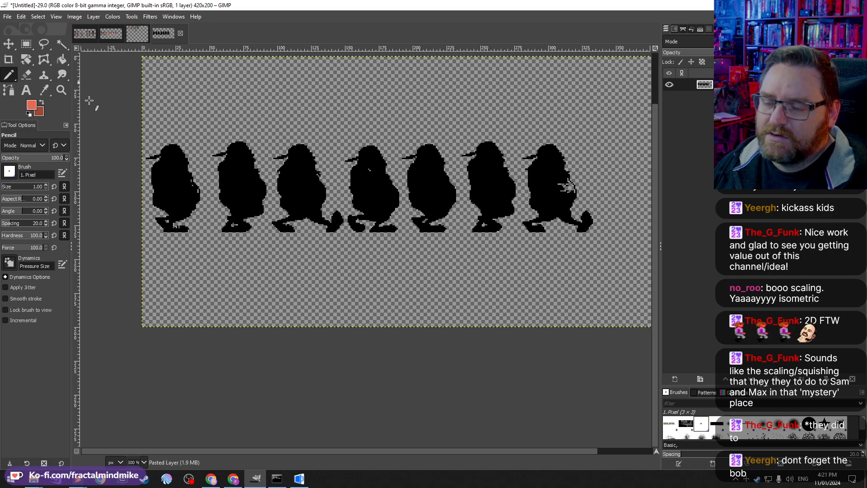
click(32, 104)
drag(175, 104, 227, 41)
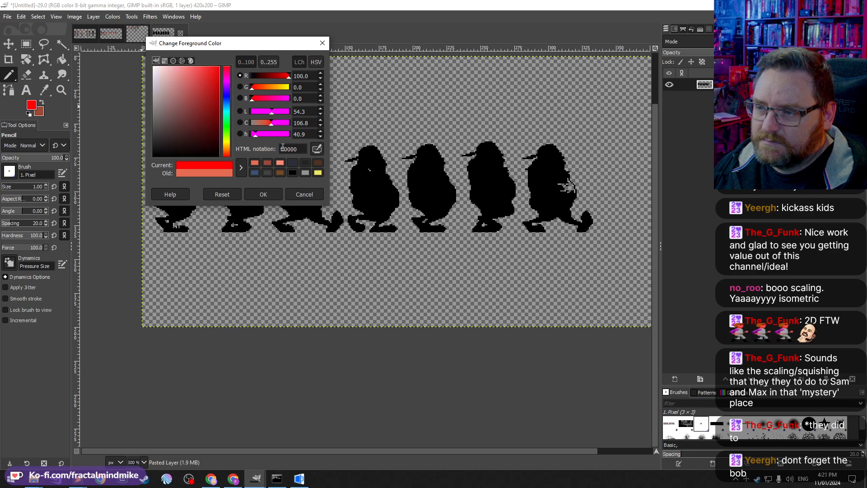
click(248, 194)
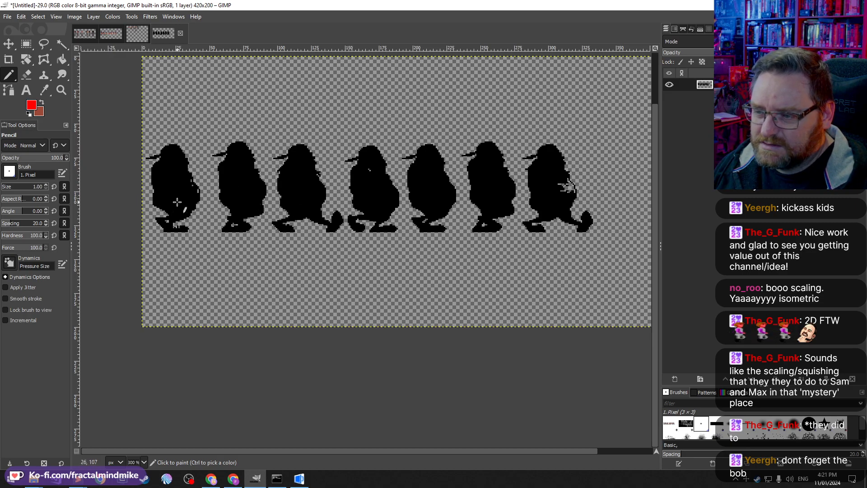
drag(178, 202, 464, 195)
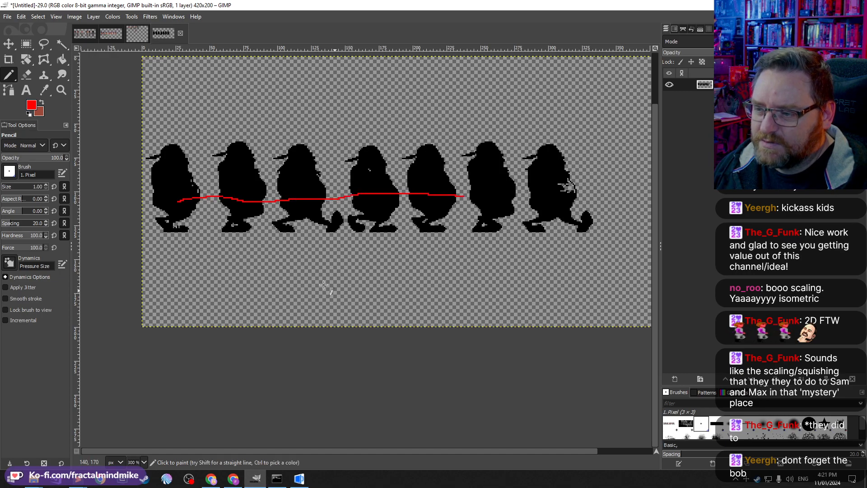
key(ctrl+z)
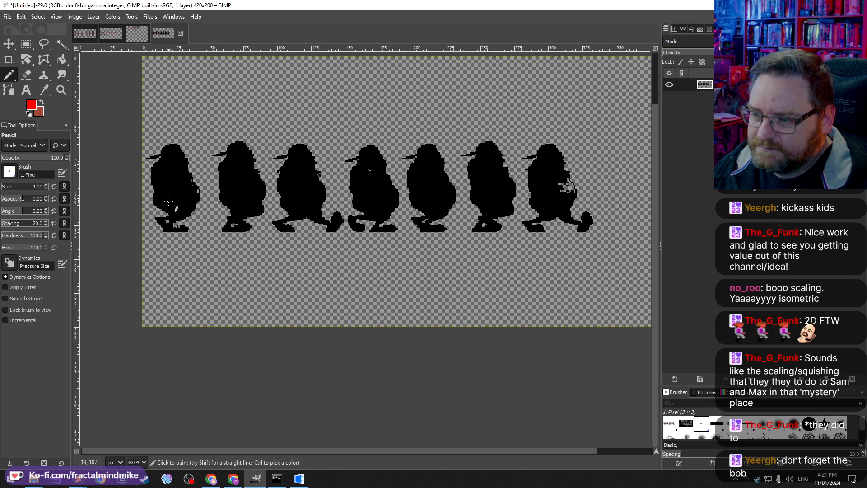
Step: Draw red guide lines across the silhouettes' heads and middles, then undo them all
mouse_move(173, 204)
mouse_down()
mouse_move(305, 197)
mouse_move(431, 213)
mouse_up()
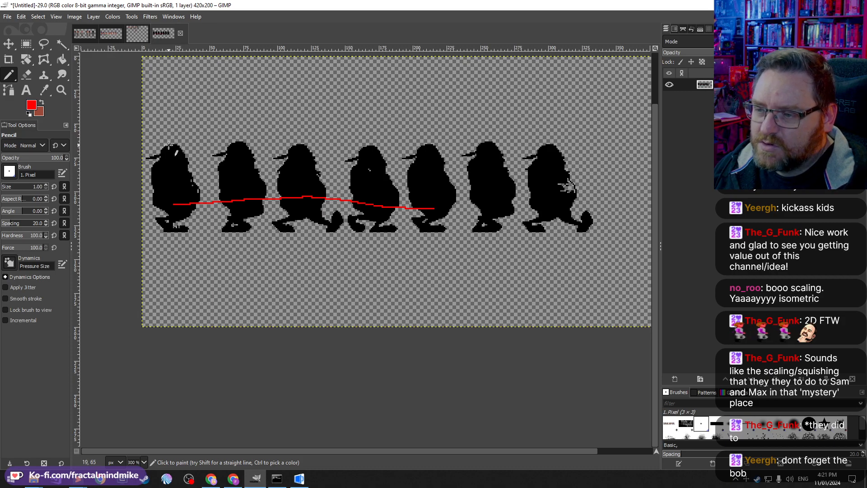
drag(168, 144, 299, 140)
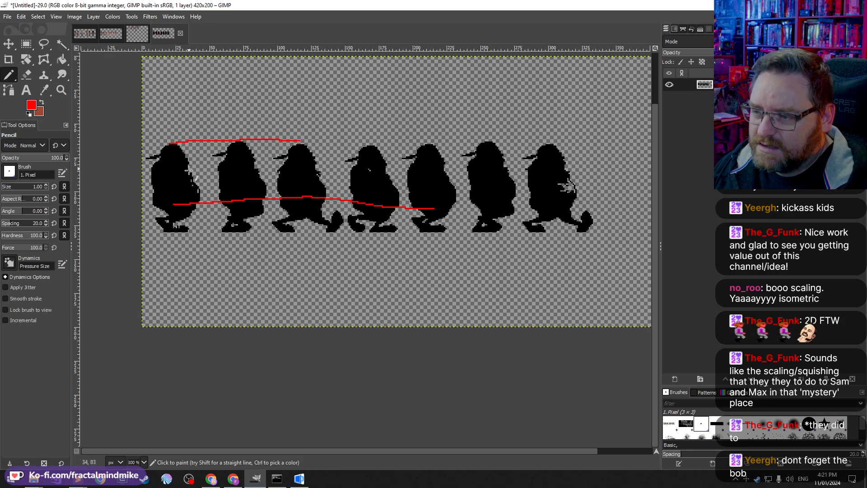
key(ctrl+z)
mouse_move(168, 160)
mouse_down()
mouse_move(285, 142)
mouse_move(411, 149)
mouse_move(559, 142)
mouse_up()
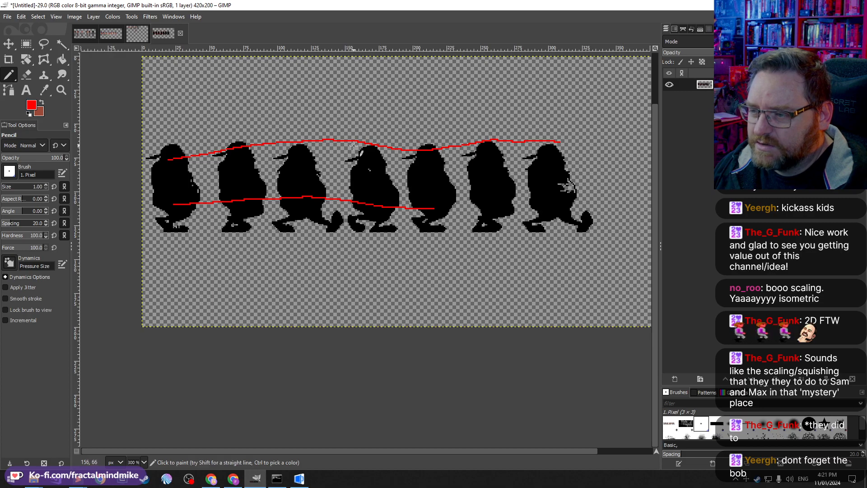
drag(292, 143, 377, 164)
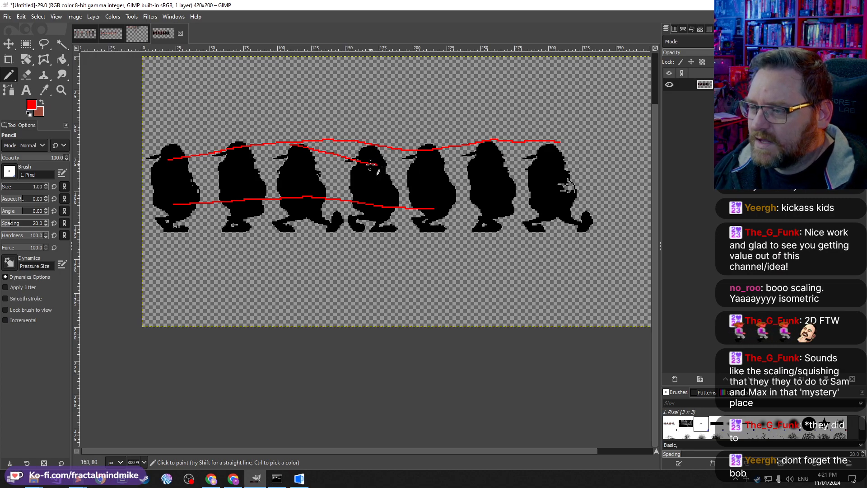
drag(379, 165, 425, 158)
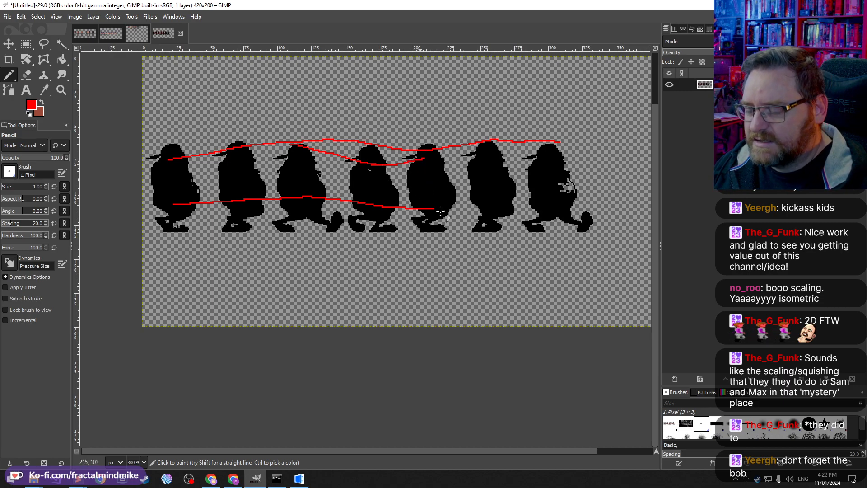
mouse_move(428, 148)
mouse_down()
mouse_move(502, 141)
mouse_move(613, 148)
mouse_up()
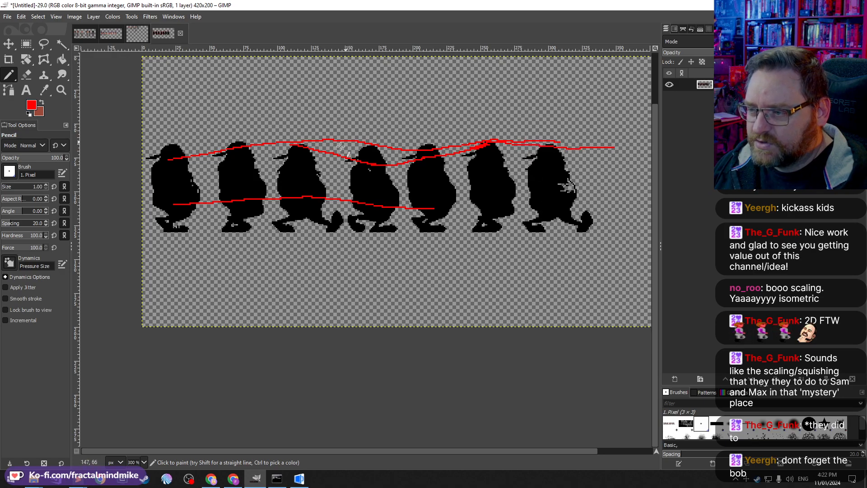
key(ctrl+z)
key(ctrl+z)
key(ctrl+z)
key(ctrl+z)
key(ctrl+z)
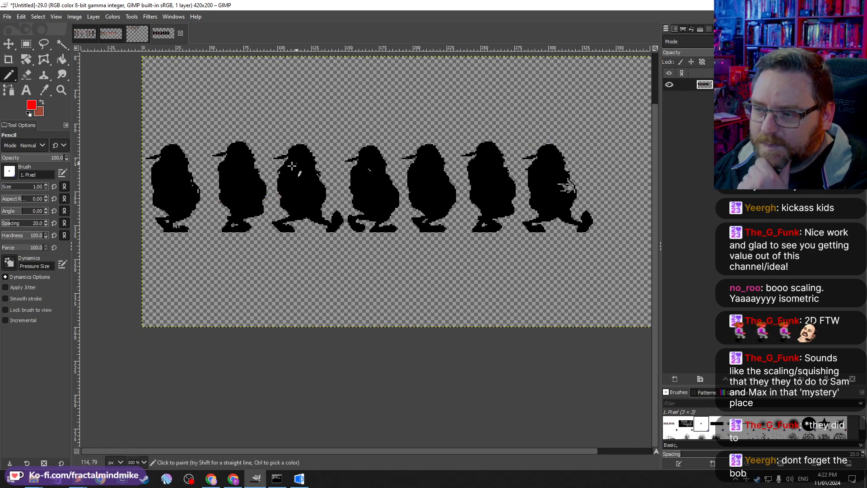
Step: Fill the stray light pixels inside the walk silhouettes with black using Bucket Fill and the Pencil
click(62, 60)
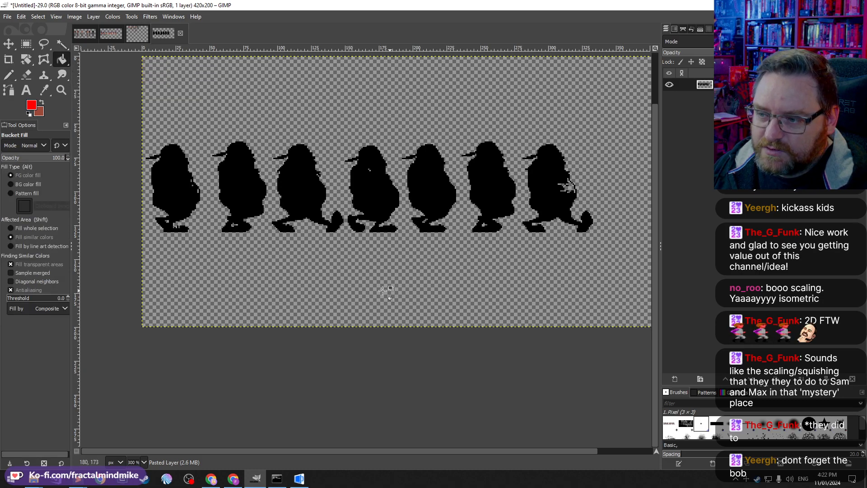
ctrl+click(240, 186)
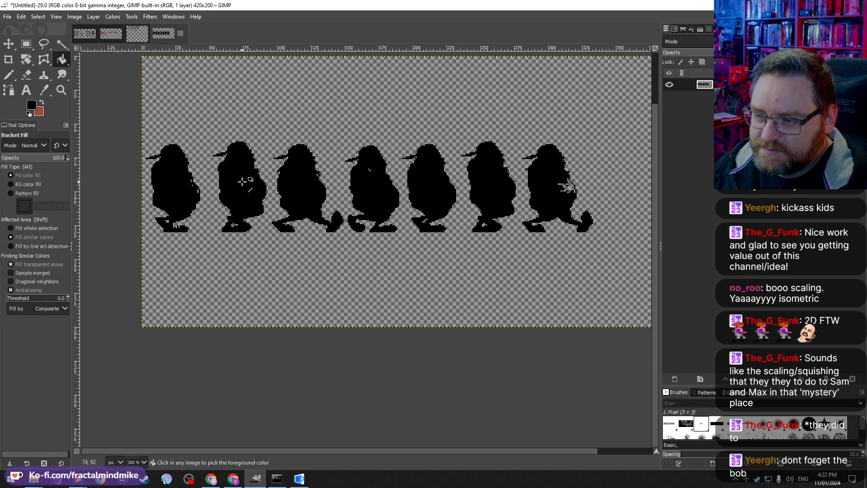
click(567, 187)
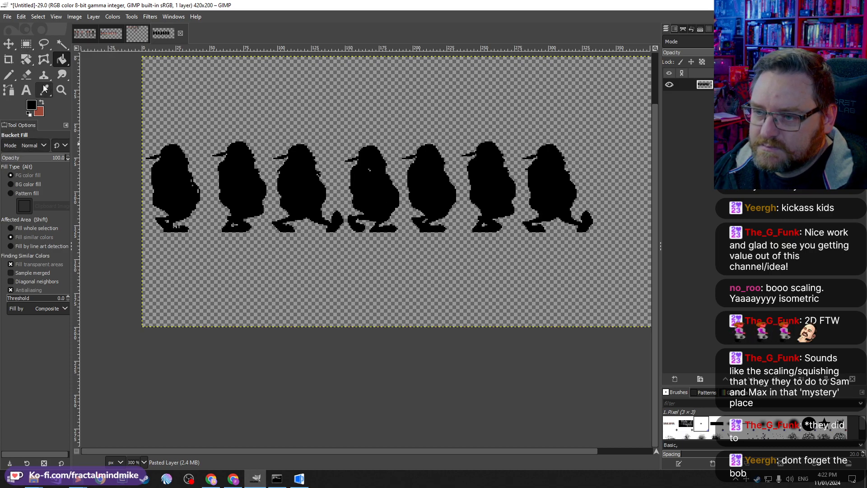
click(8, 74)
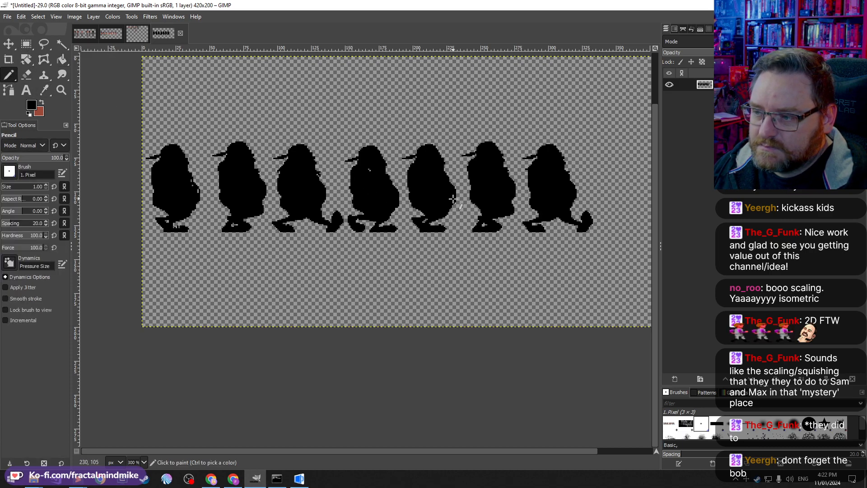
click(372, 172)
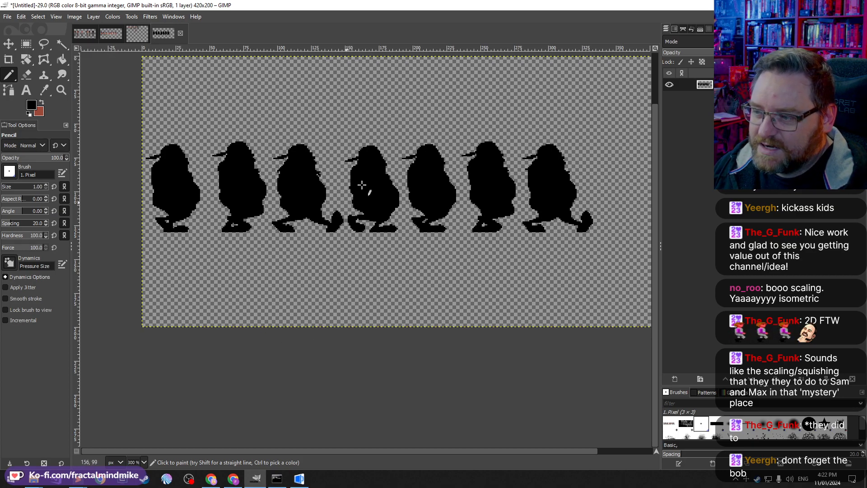
Step: Copy the fourth silhouette frame and paste a duplicate at the end of the row, after the seventh frame
click(24, 44)
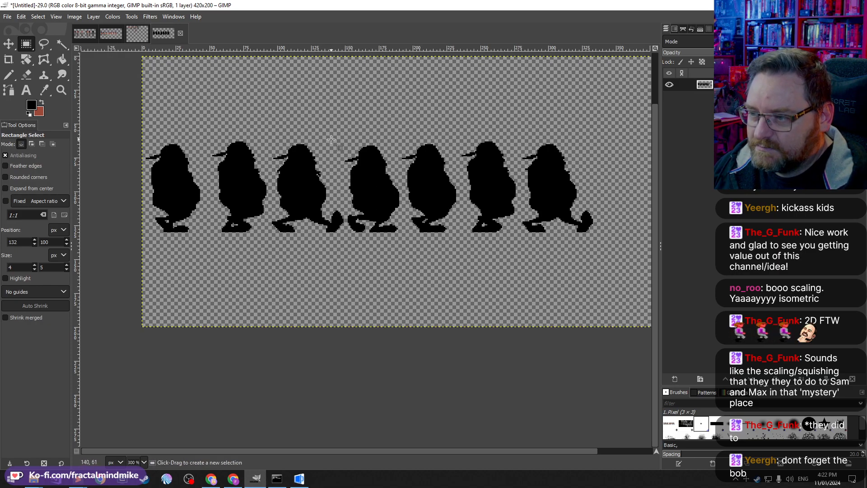
drag(338, 134, 401, 240)
drag(345, 184, 351, 184)
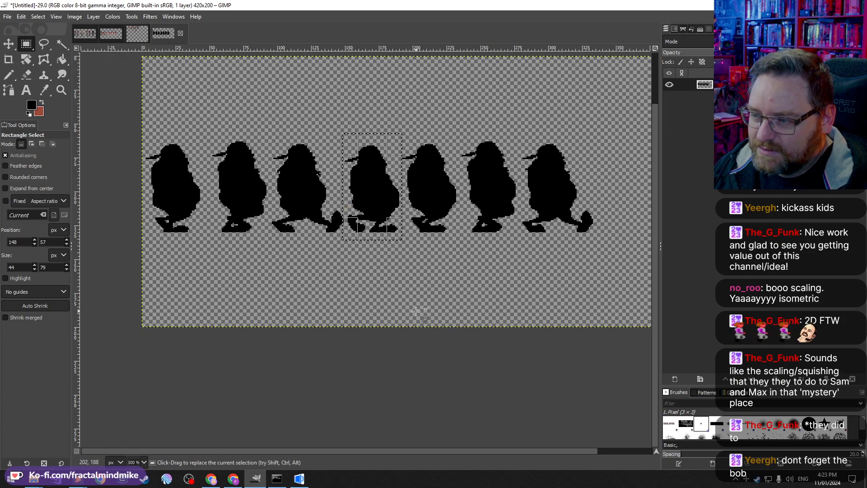
key(ctrl)
key(ctrl+c)
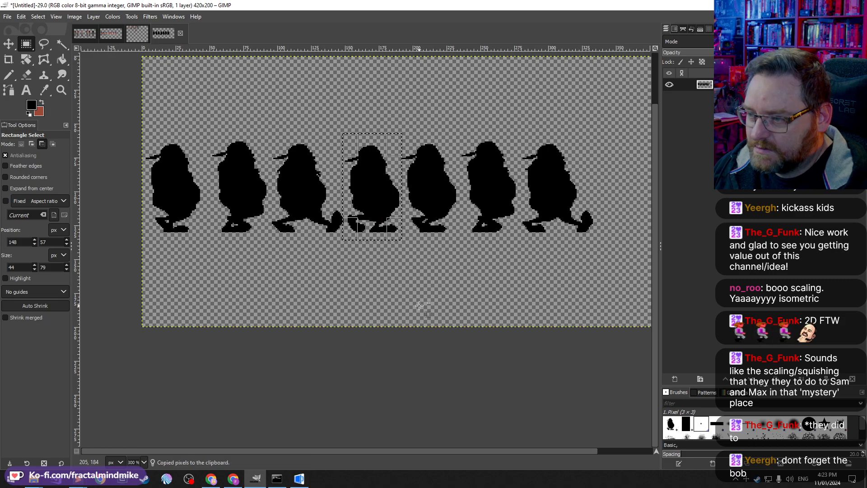
key(ctrl+v)
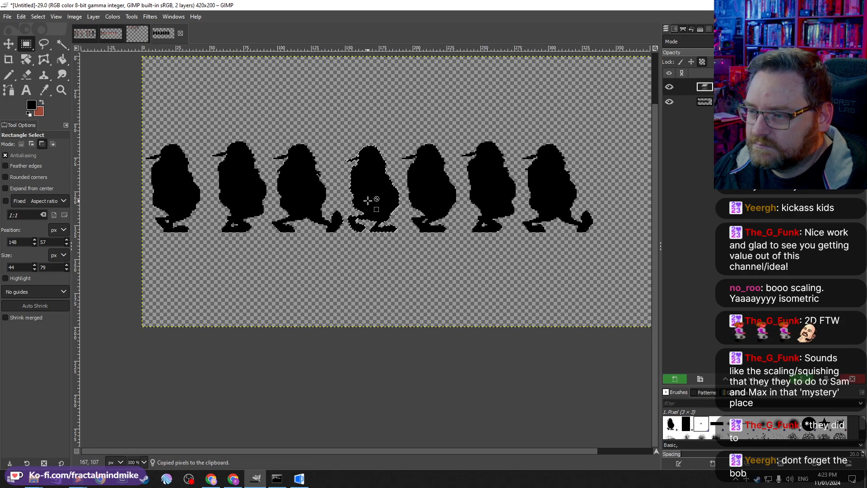
drag(372, 198, 623, 246)
click(537, 264)
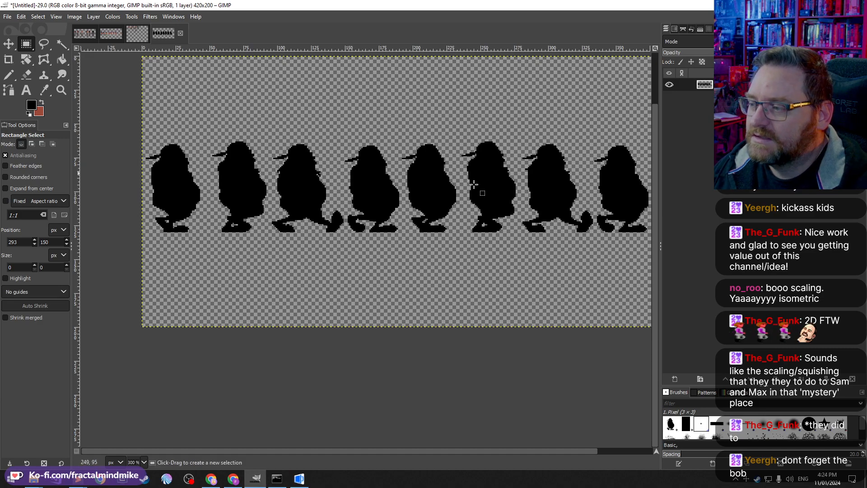
Step: Switch to the Delphine-002 image and turn off the display of its guides
click(77, 33)
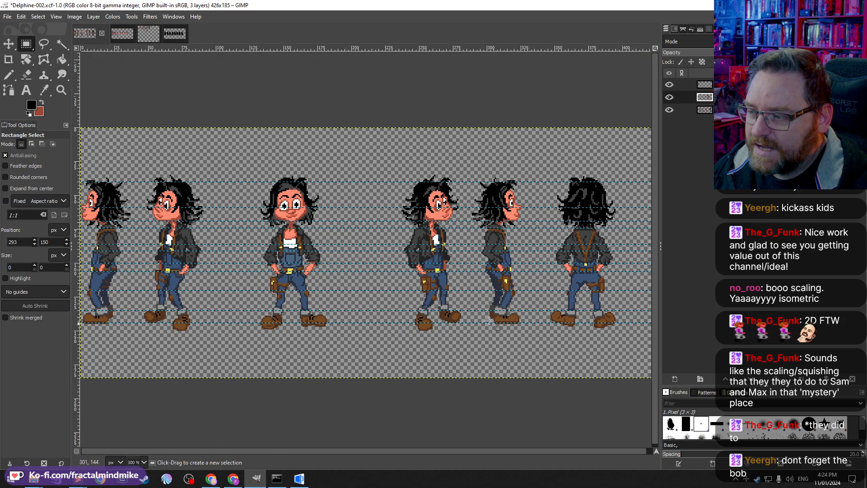
drag(318, 267, 318, 264)
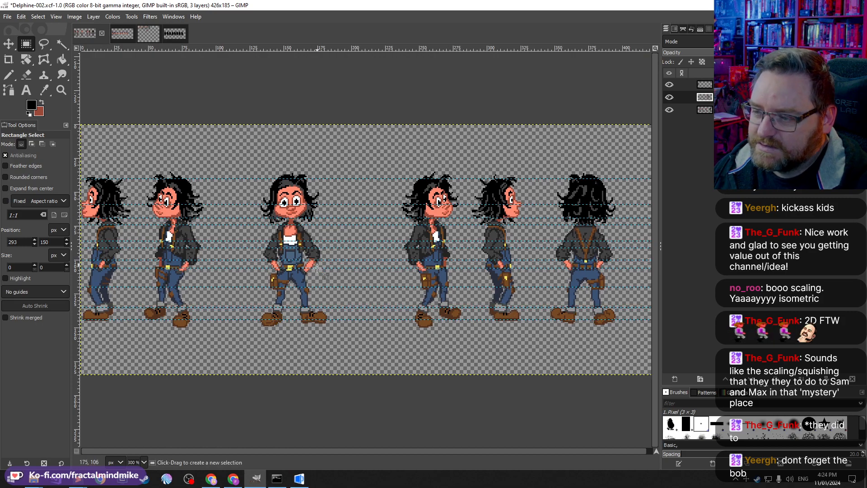
click(114, 16)
click(114, 17)
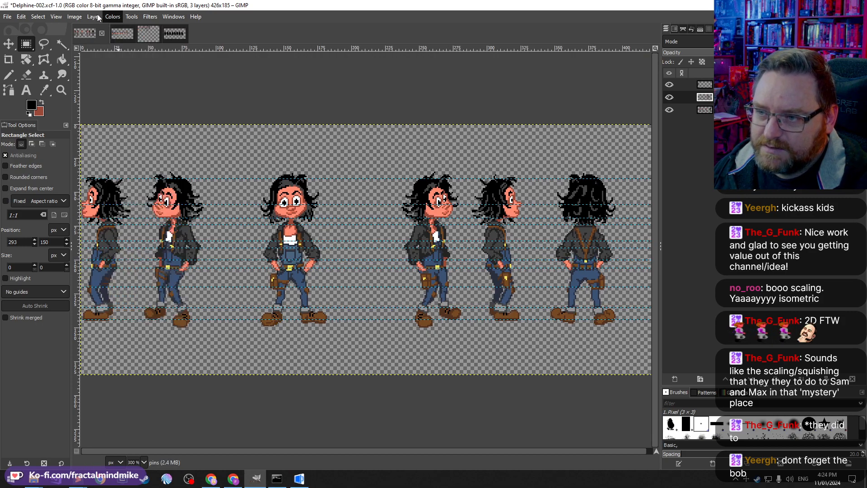
click(56, 17)
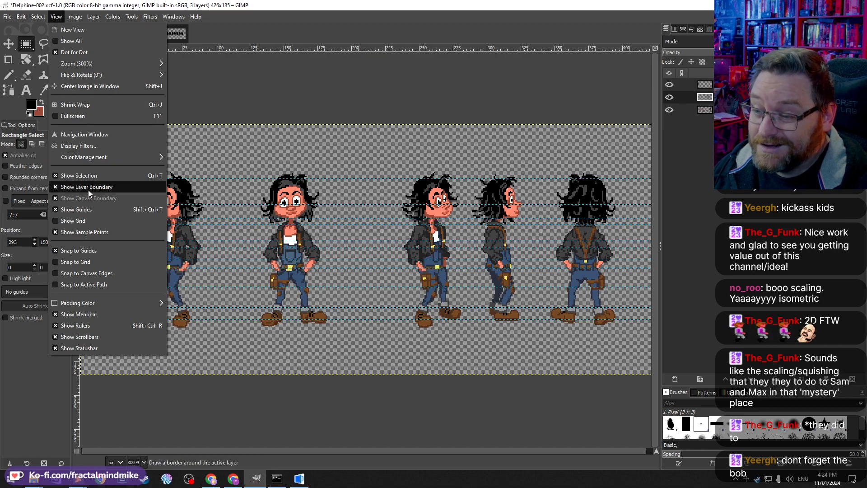
click(91, 210)
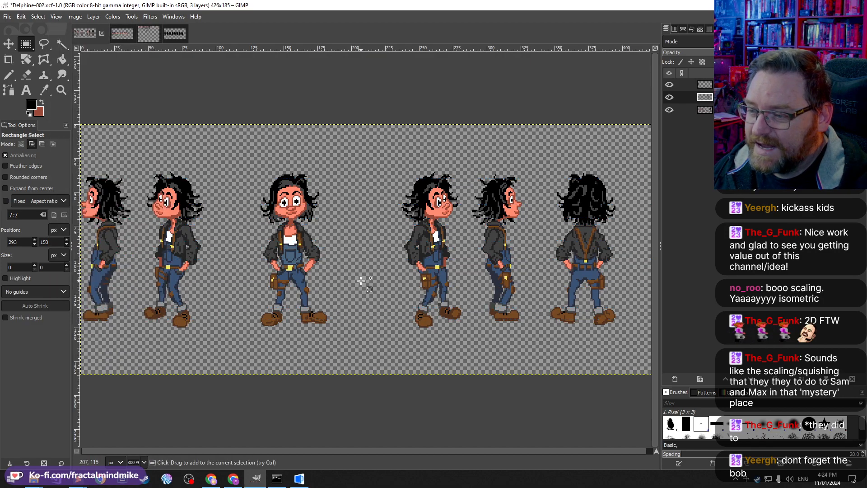
click(56, 17)
click(103, 252)
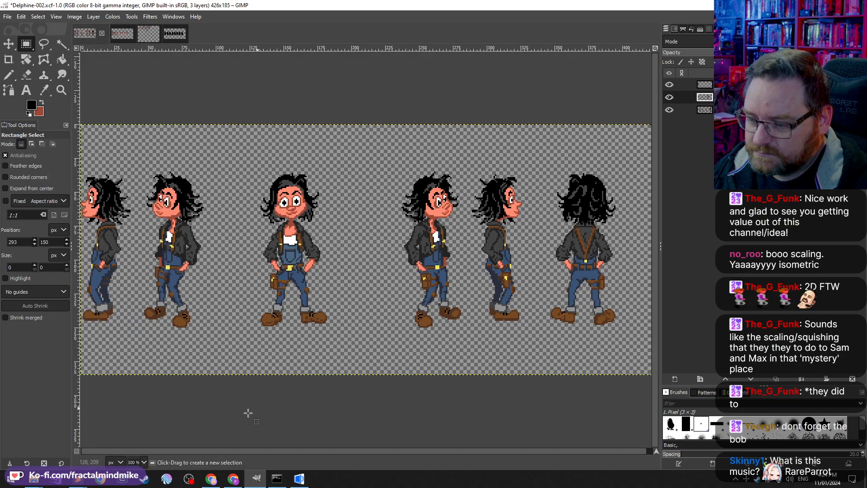
Step: Zoom in and compare the Delphine sprite poses with the Sammich walk frames and the Delphine-001 line-up
scroll(144, 234, up, 2)
scroll(307, 290, left, 1)
scroll(343, 226, right, 8)
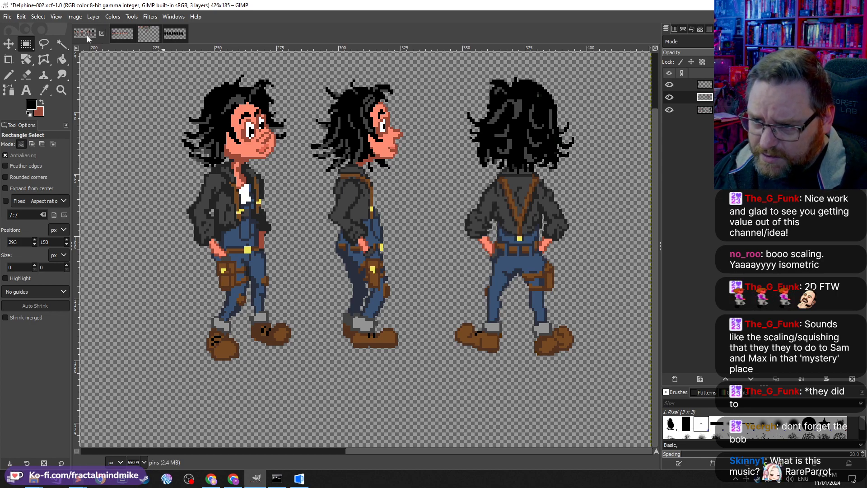
click(121, 33)
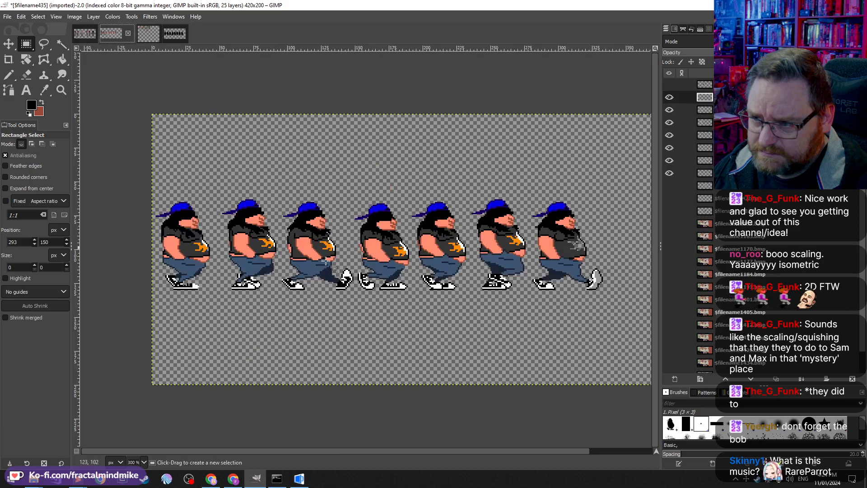
ctrl+scroll(325, 260, up, 4)
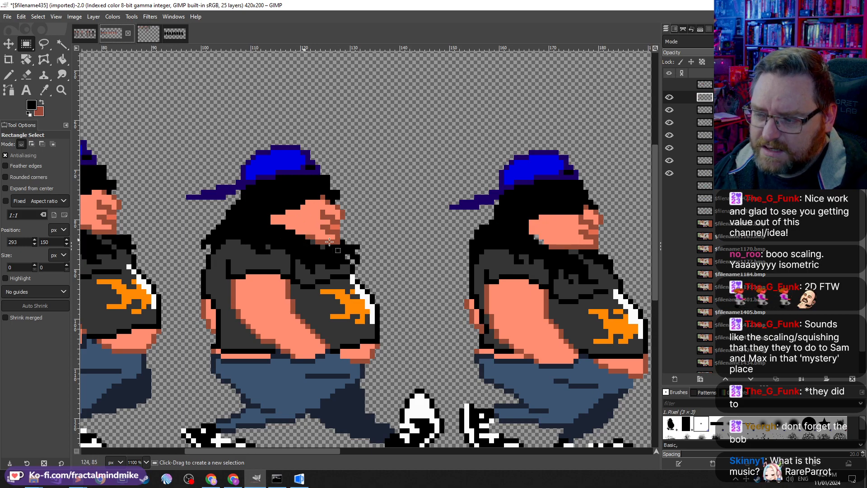
click(148, 33)
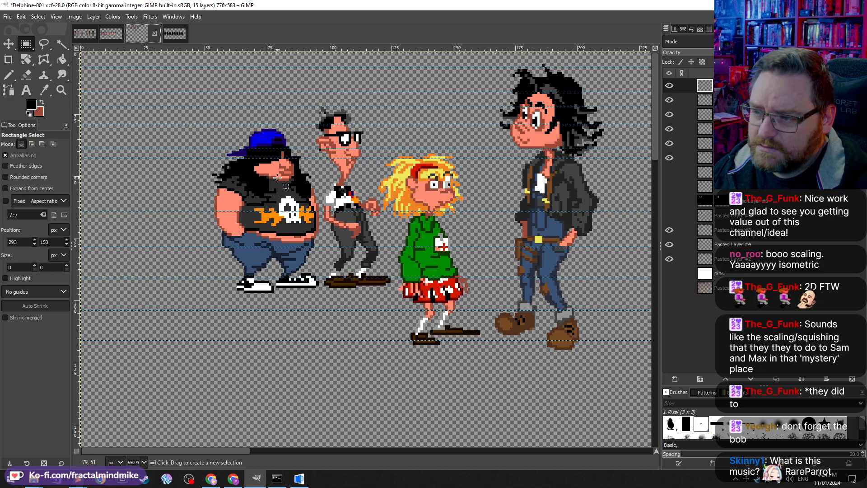
scroll(311, 170, right, 10)
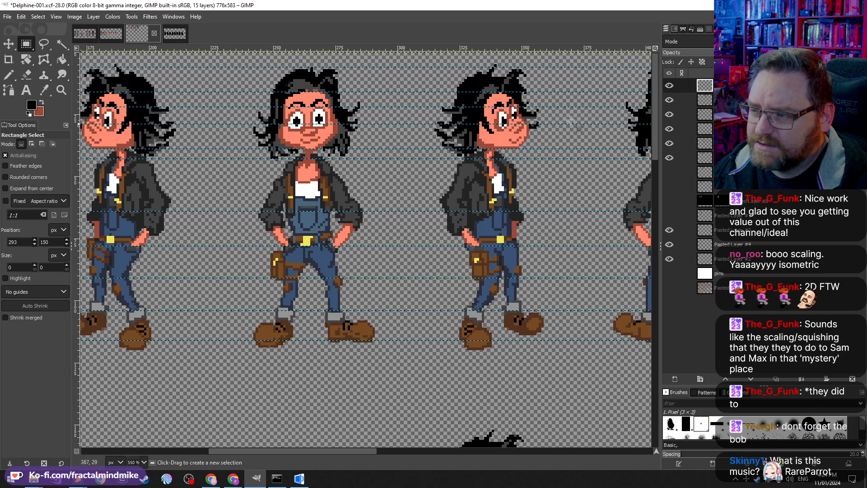
click(83, 34)
scroll(325, 167, left, 5)
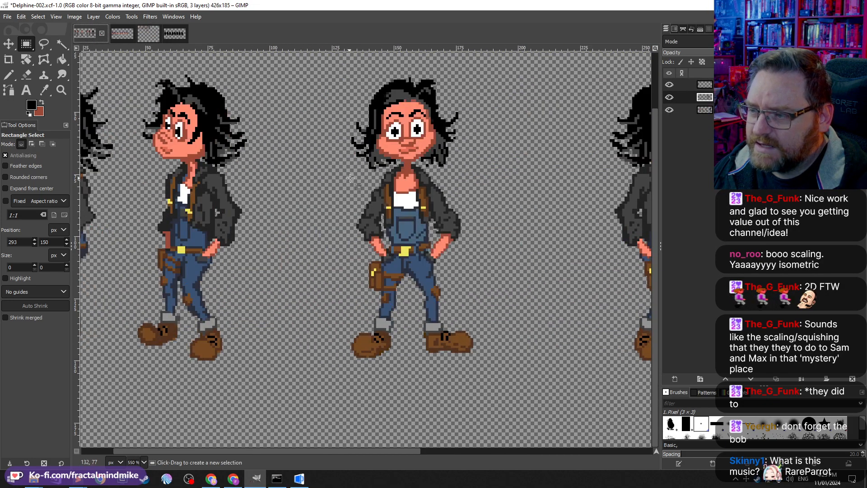
scroll(350, 177, left, 3)
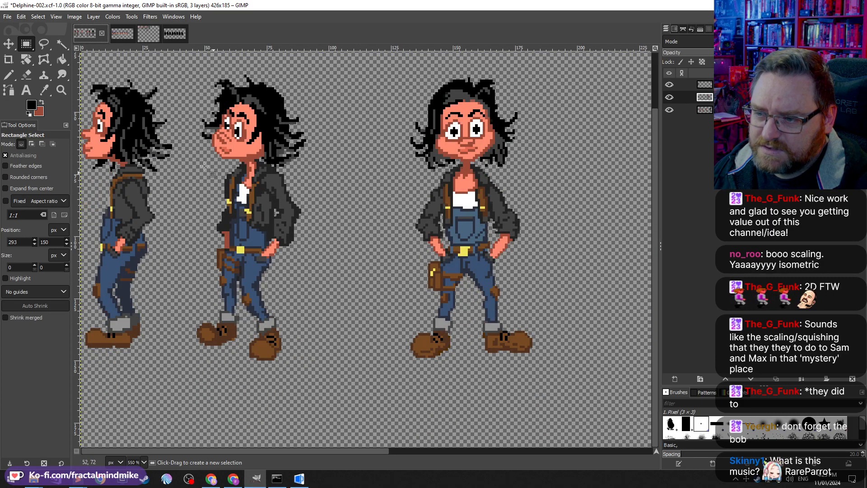
scroll(354, 164, right, 15)
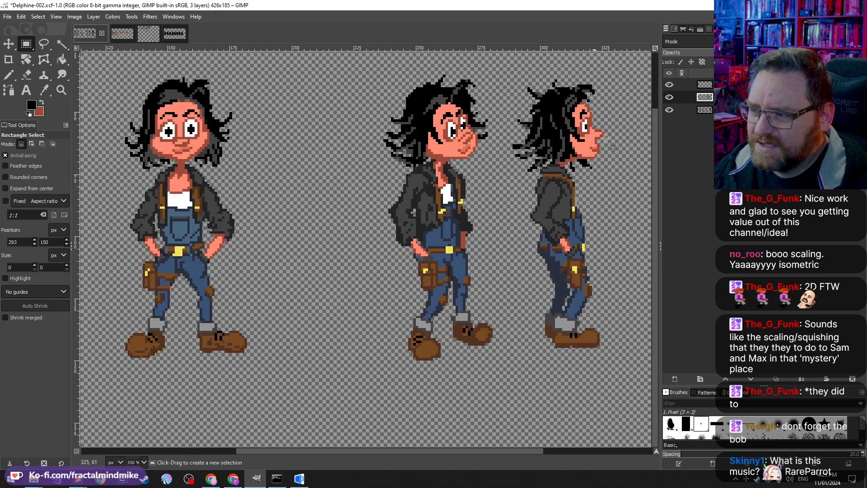
scroll(531, 156, right, 9)
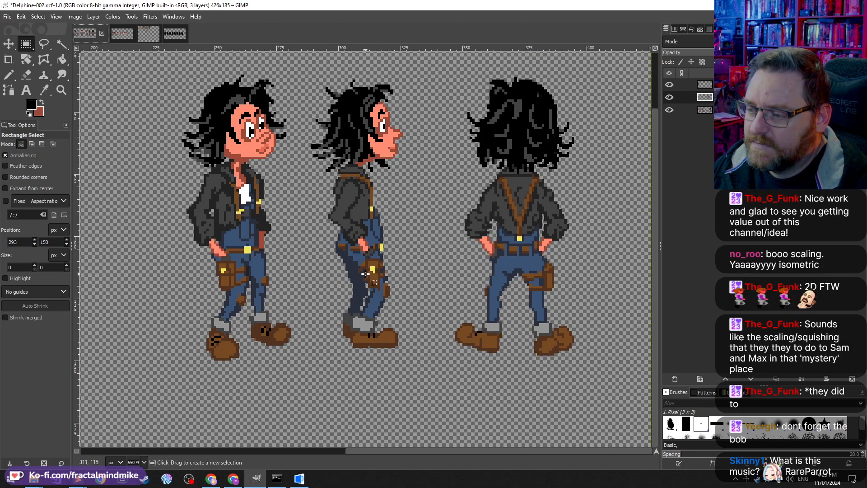
scroll(365, 273, left, 10)
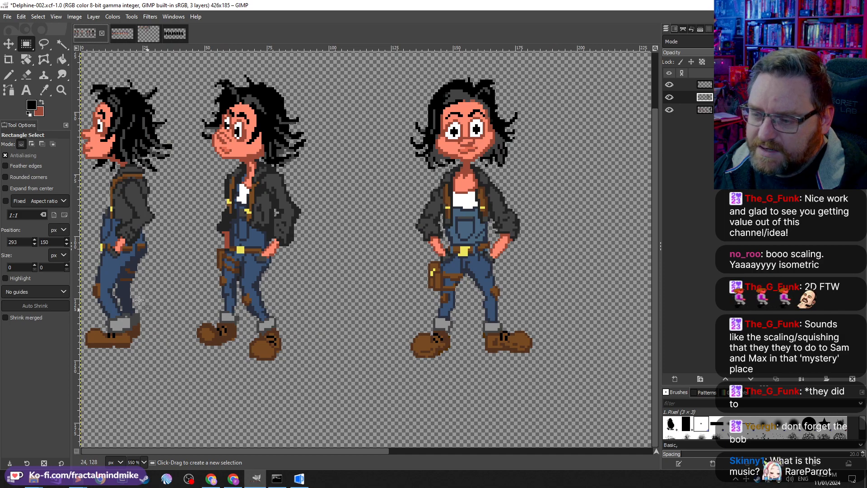
scroll(158, 349, right, 10)
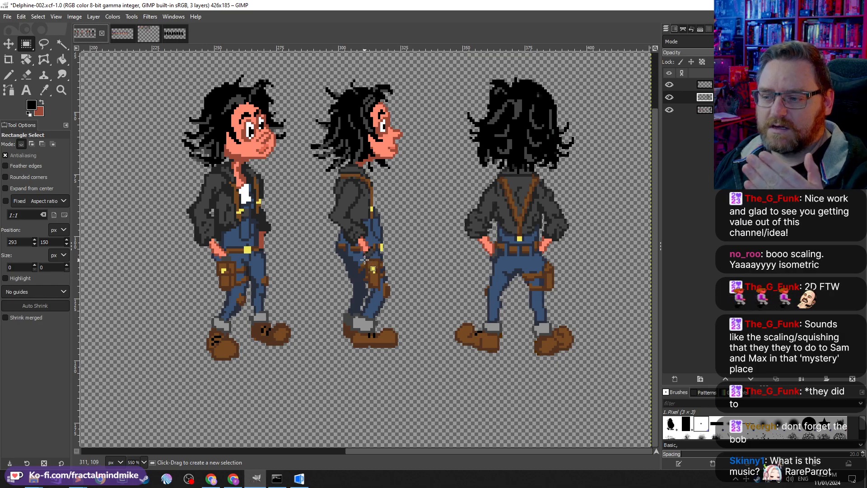
scroll(239, 339, left, 10)
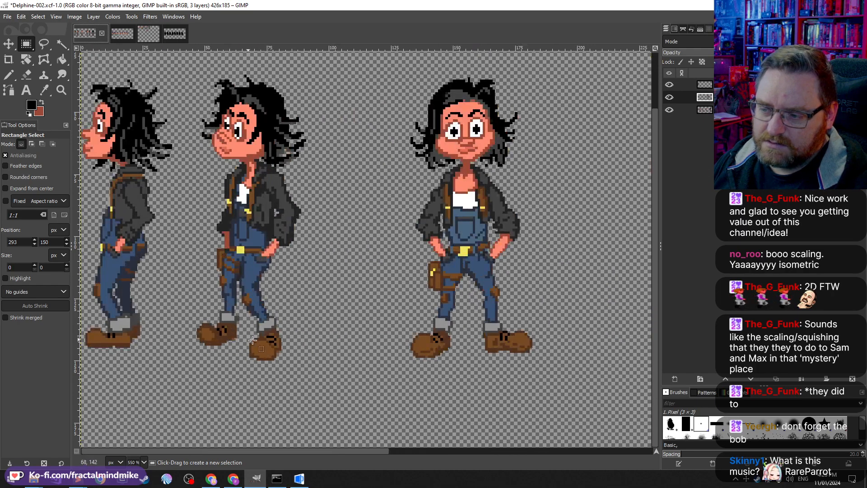
Step: Select the side-view Delphine sprite in Delphine-002 and copy it
scroll(245, 311, right, 3)
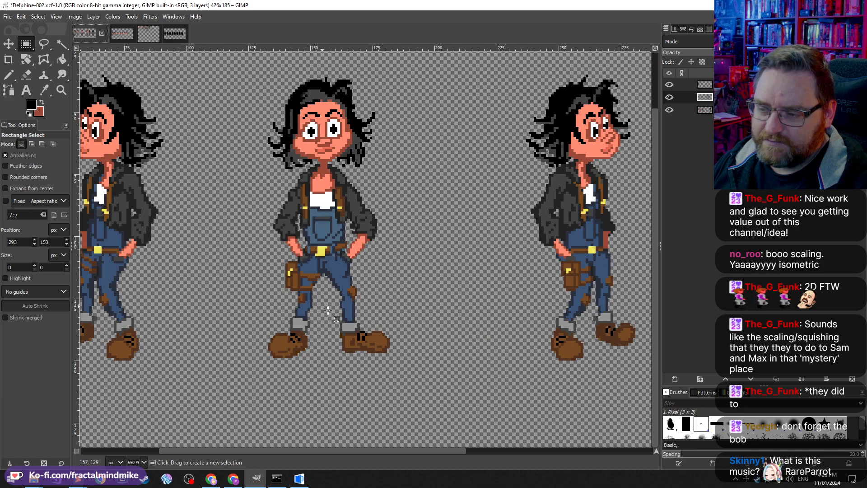
scroll(230, 311, left, 3)
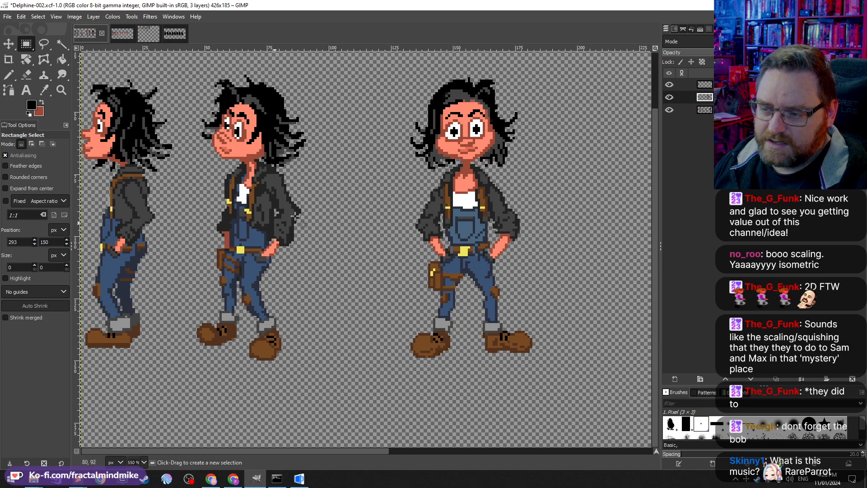
scroll(295, 215, right, 6)
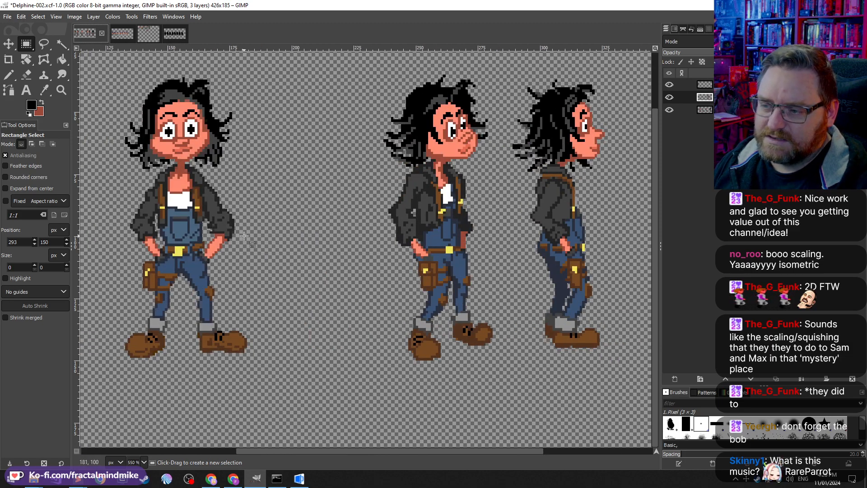
scroll(424, 330, right, 5)
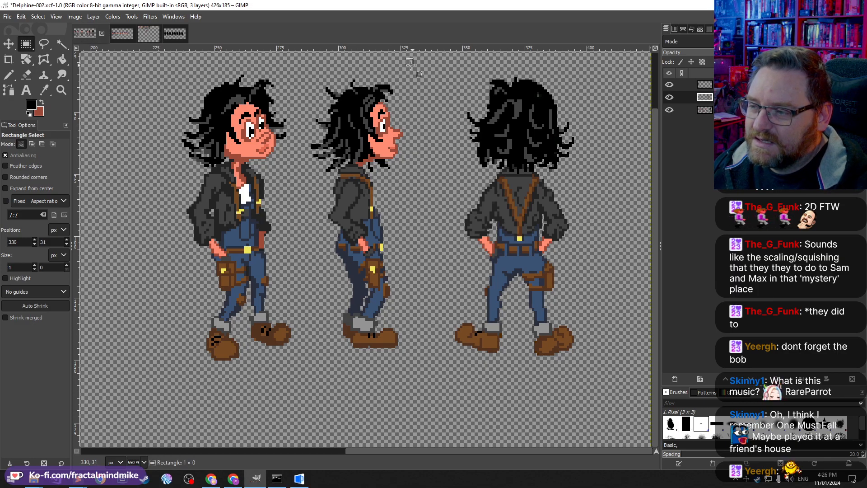
drag(415, 64, 302, 368)
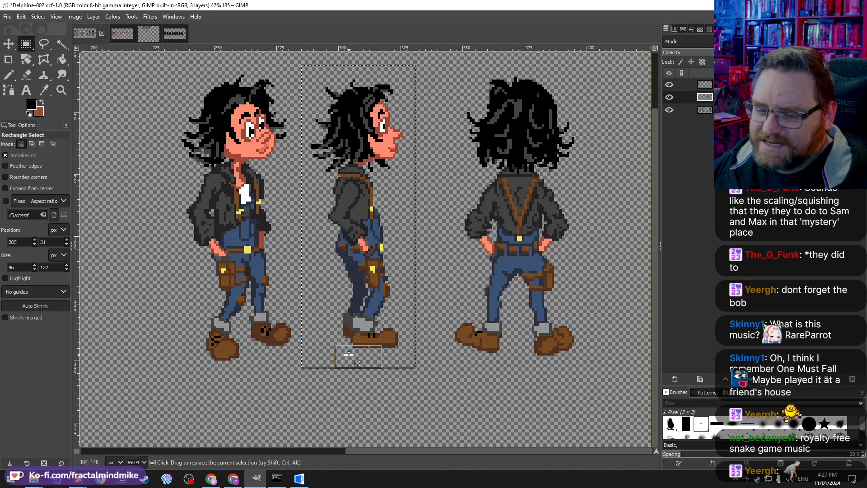
drag(348, 353, 349, 346)
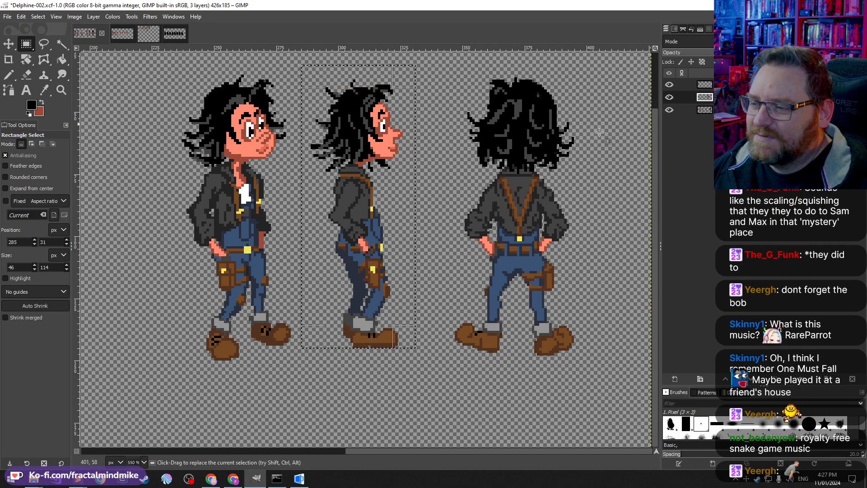
key(ctrl+c)
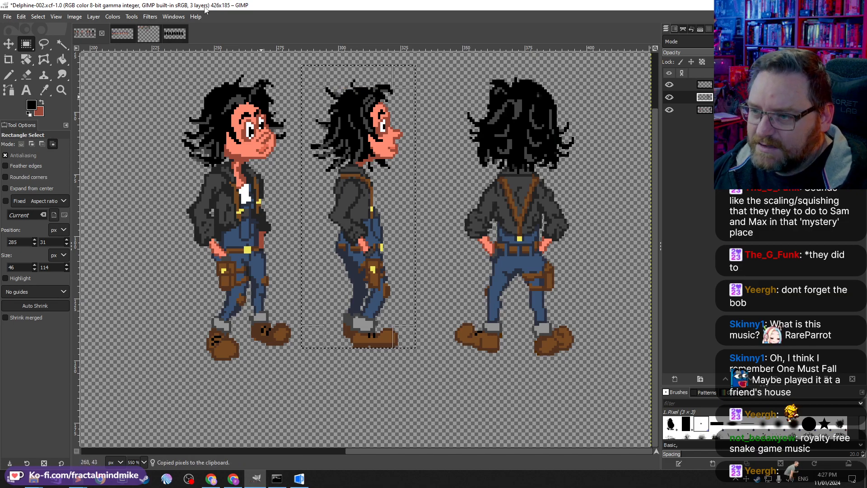
Step: Paste the Delphine sprite into the silhouette image and move it onto the first frame
click(169, 33)
key(ctrl+v)
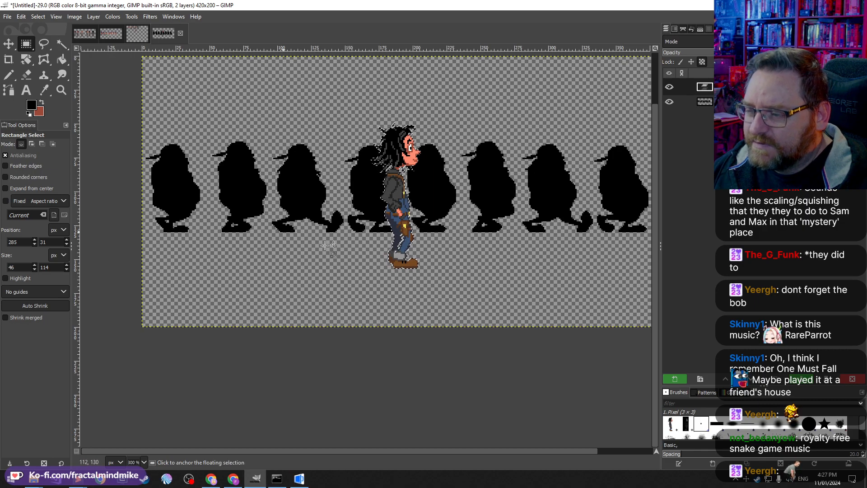
drag(398, 191, 170, 156)
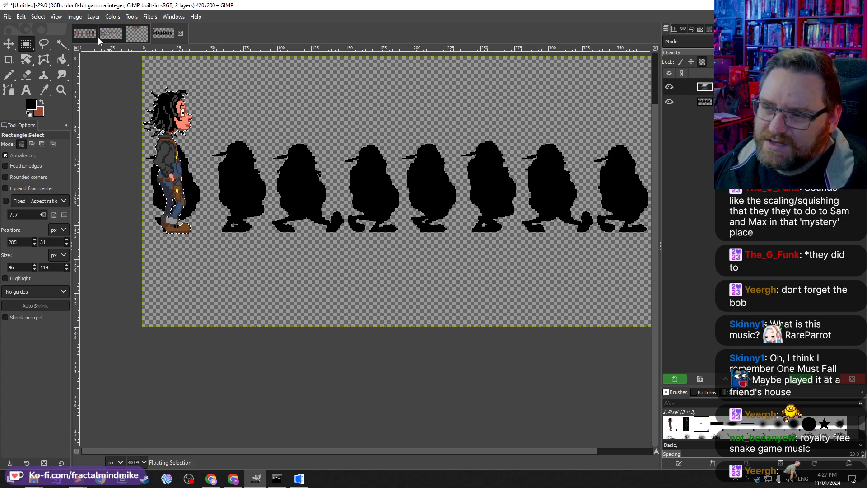
Step: Copy the Sammich walk frames and paste them into the silhouette image as a new layer
click(112, 34)
scroll(349, 276, down, 3)
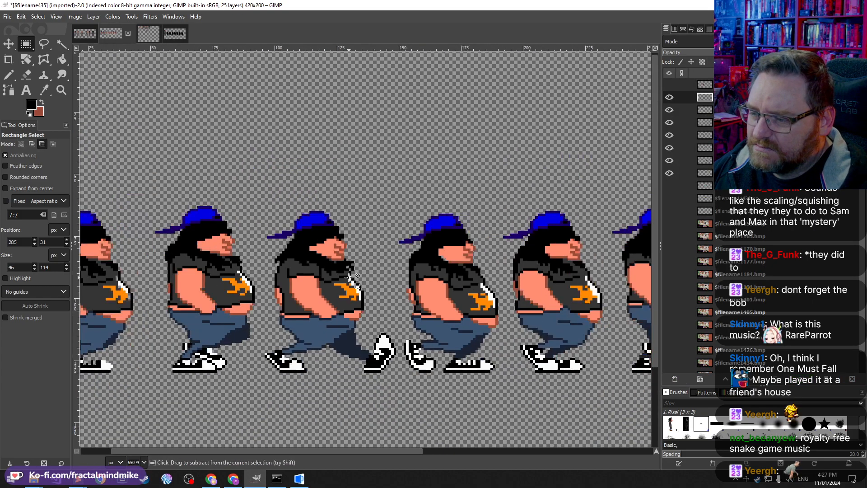
scroll(349, 275, down, 1)
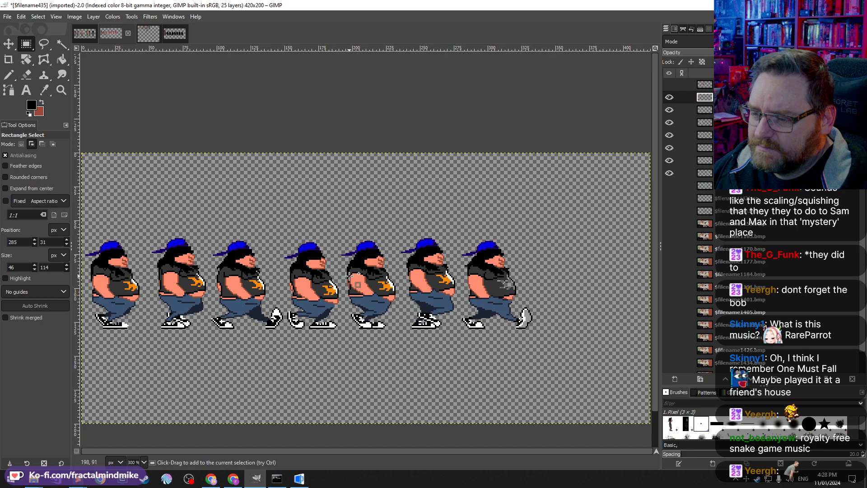
key(ctrl+a)
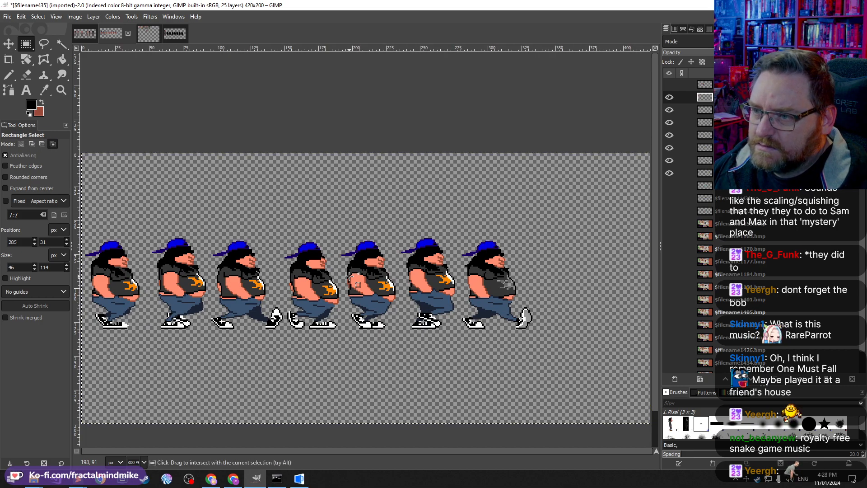
click(175, 33)
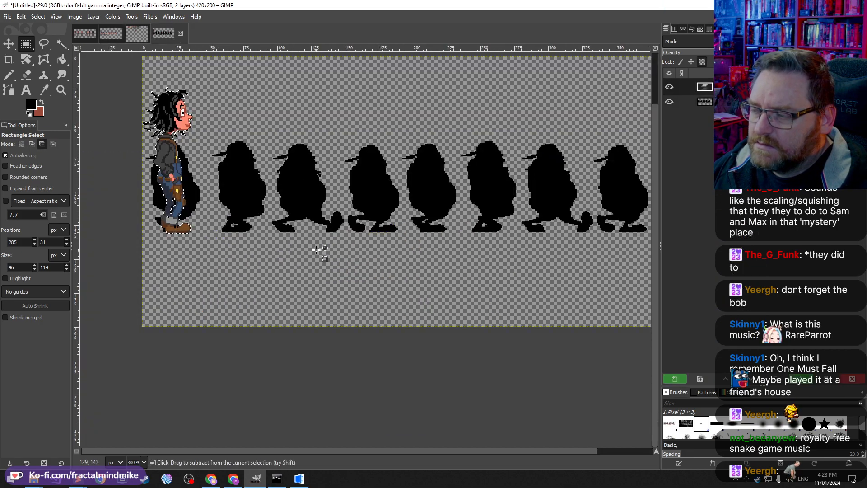
key(ctrl+v)
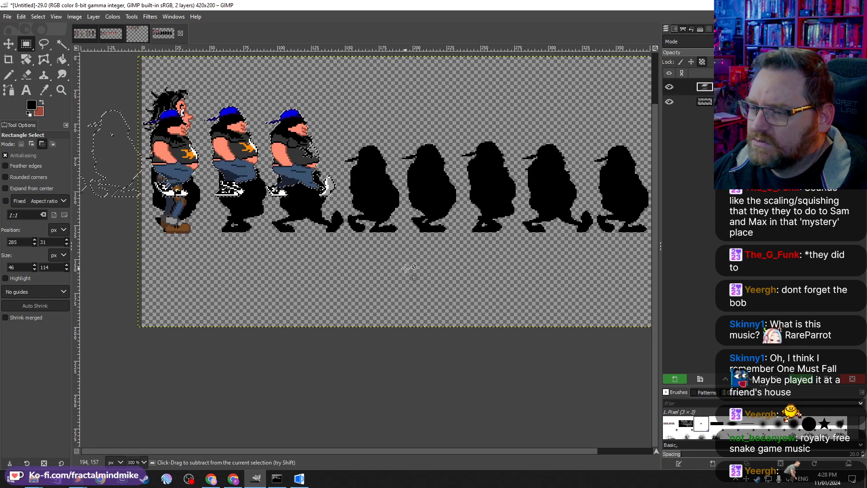
click(676, 379)
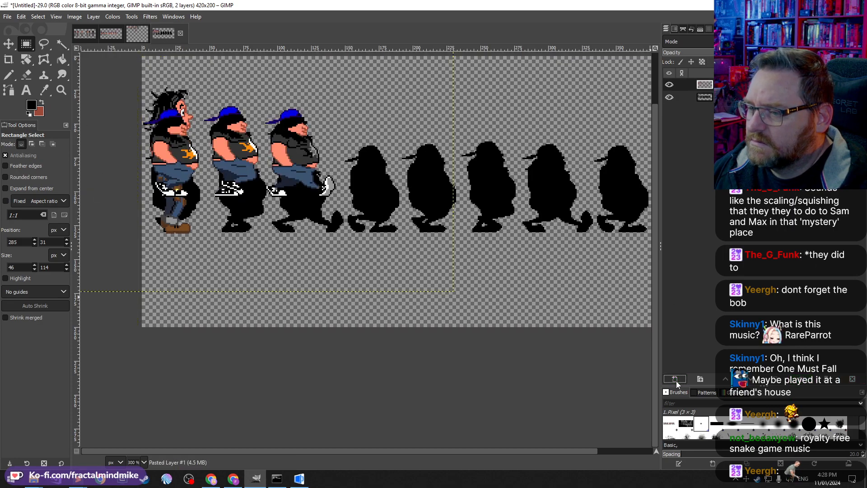
Step: Undo the pasted frames layer and the pasted Delphine sprite in the silhouette image
key(ctrl+z)
key(ctrl+z)
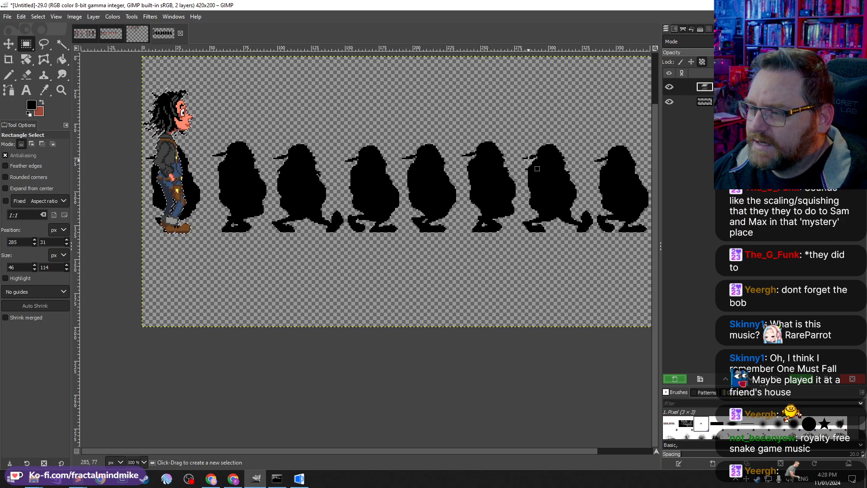
key(ctrl+z)
key(ctrl+z)
key(ctrl+z)
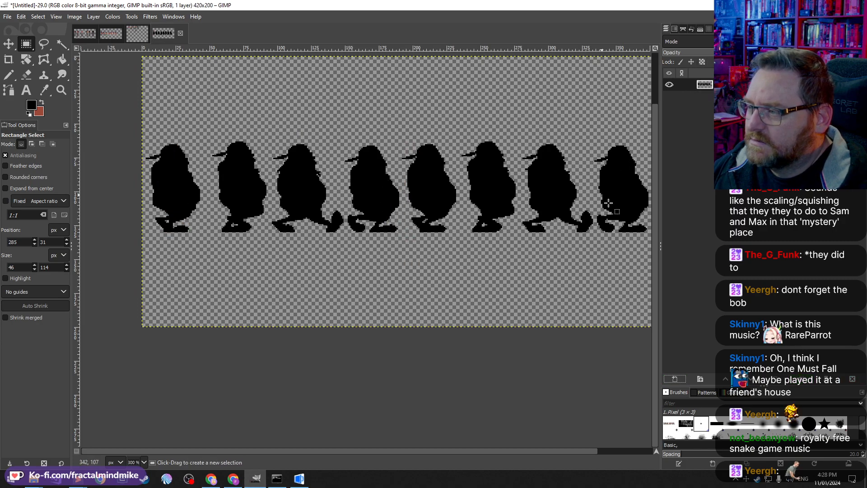
Step: Paste the Sammich walk frames as a new layer over the silhouettes, toggle its visibility and reset its opacity to full
key(ctrl+v)
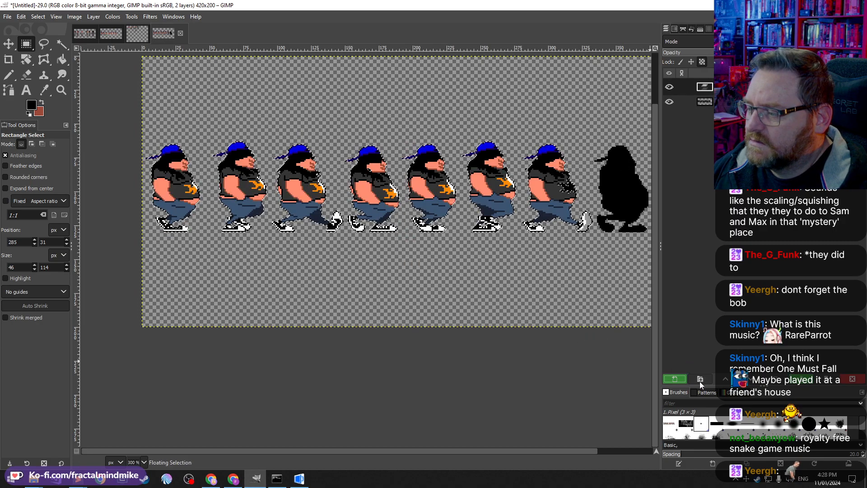
click(678, 380)
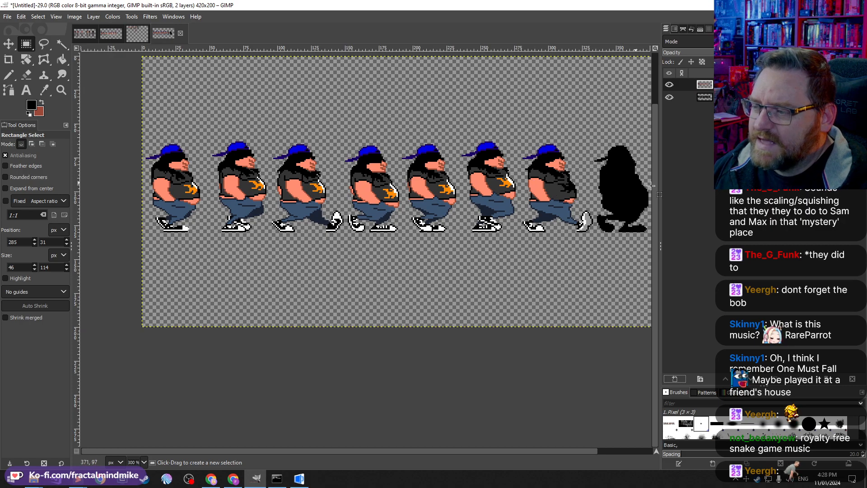
click(668, 97)
click(668, 97)
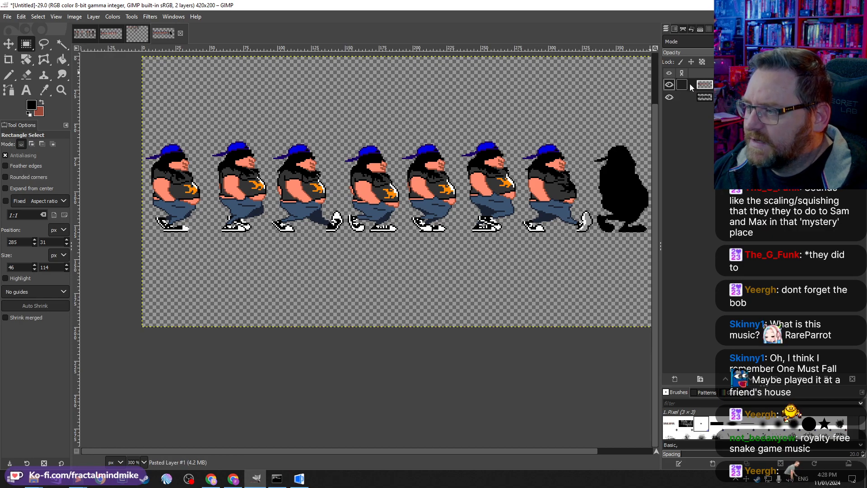
click(758, 52)
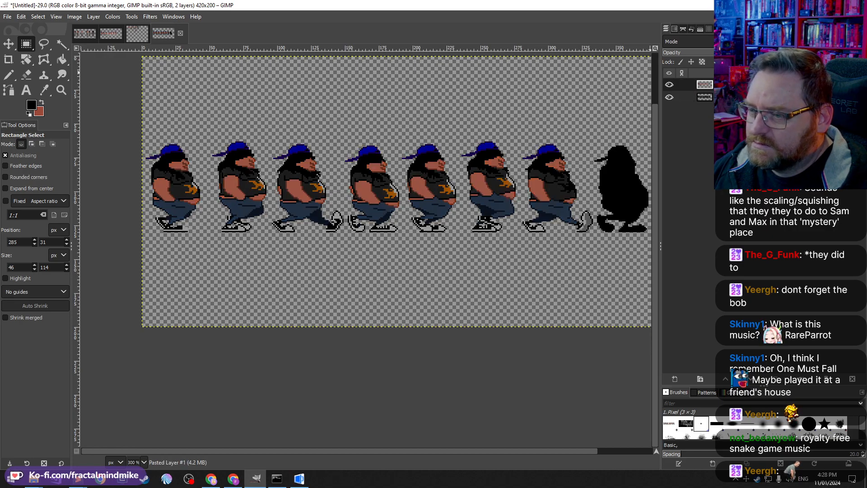
drag(750, 53, 858, 53)
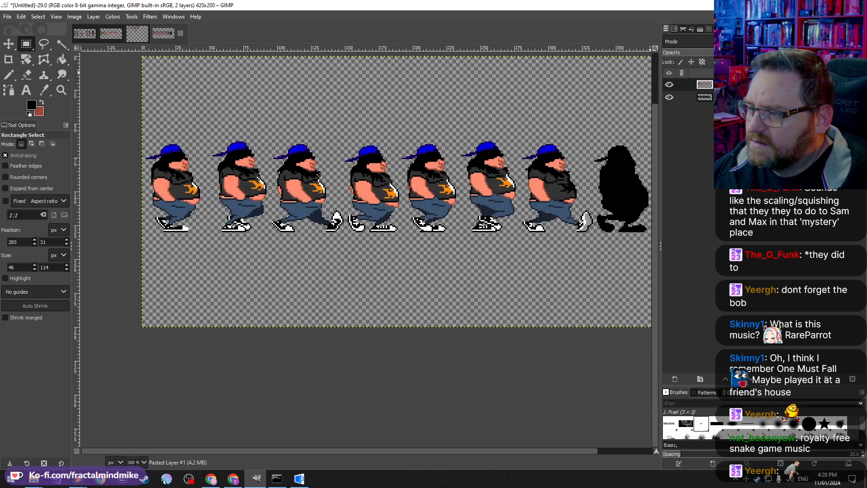
Step: Browse the open images to compare the Delphine line-ups with the Sammich walk frames
click(107, 31)
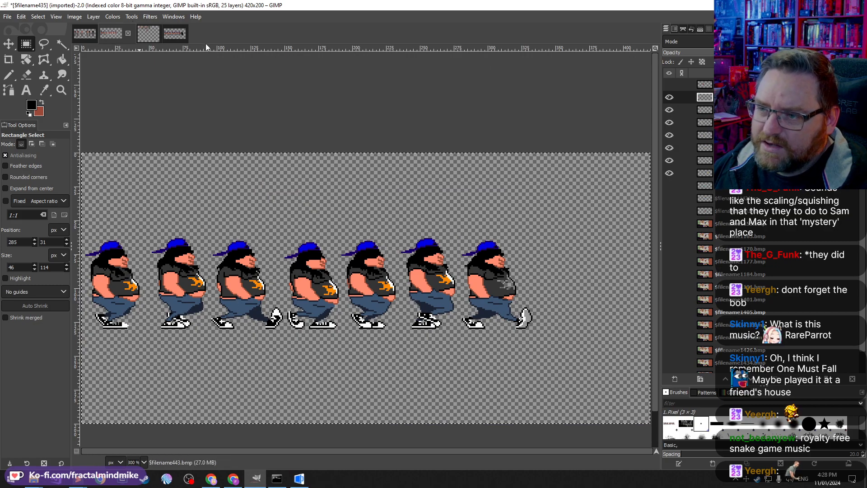
click(148, 33)
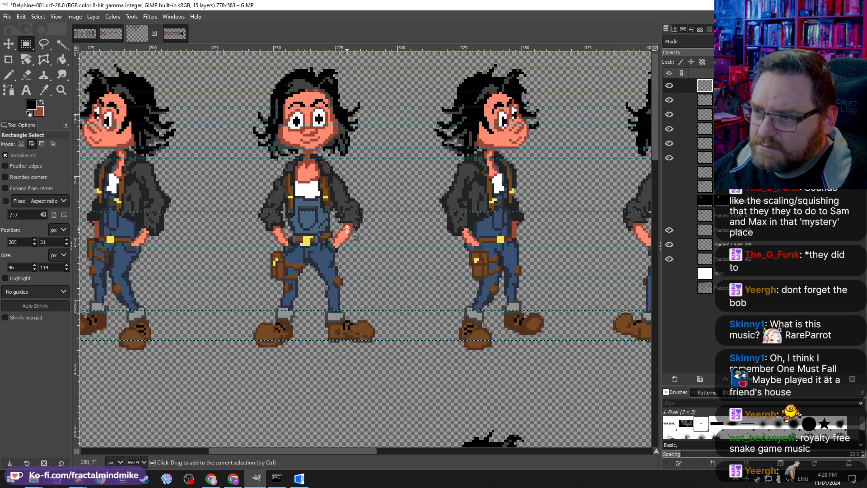
scroll(347, 229, right, 5)
scroll(346, 230, left, 5)
scroll(347, 230, left, 20)
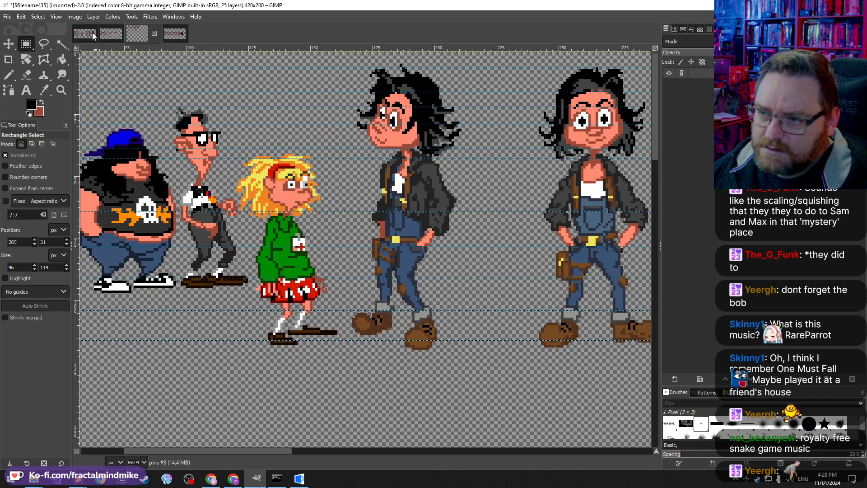
click(111, 34)
click(84, 35)
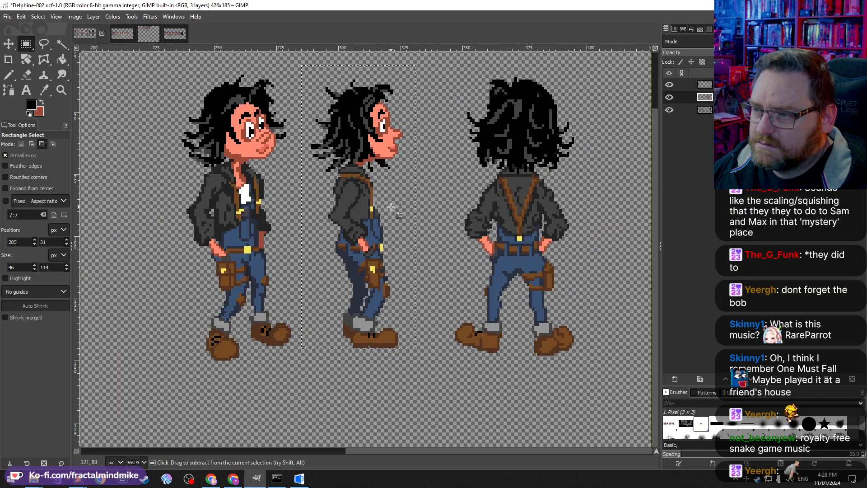
Step: Try pasting the Delphine side-view sprite into the walk-frame image and moving it onto the first frame
key(ctrl+v)
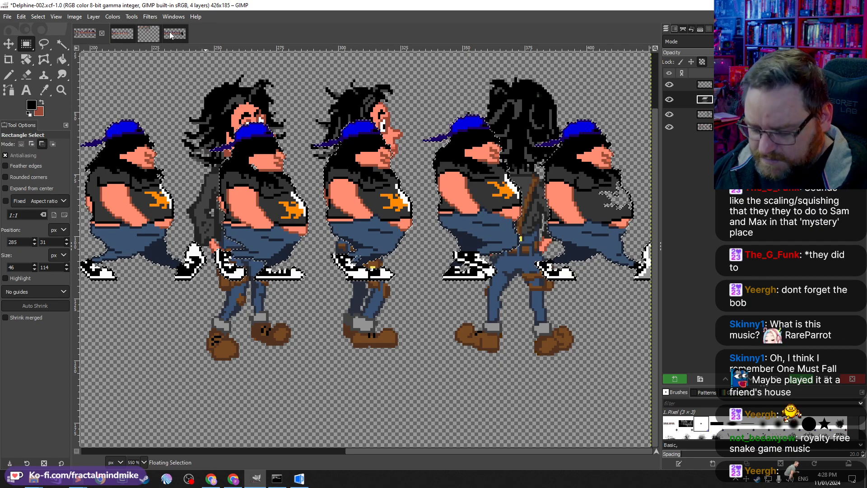
key(ctrl+z)
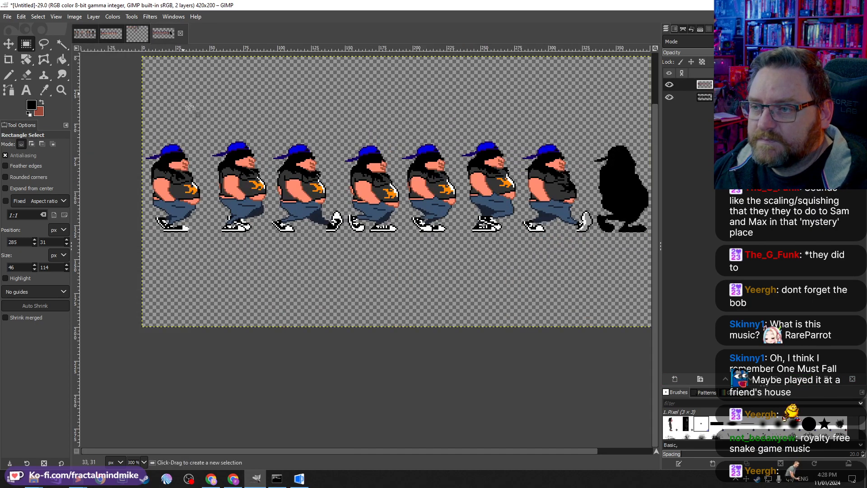
click(148, 33)
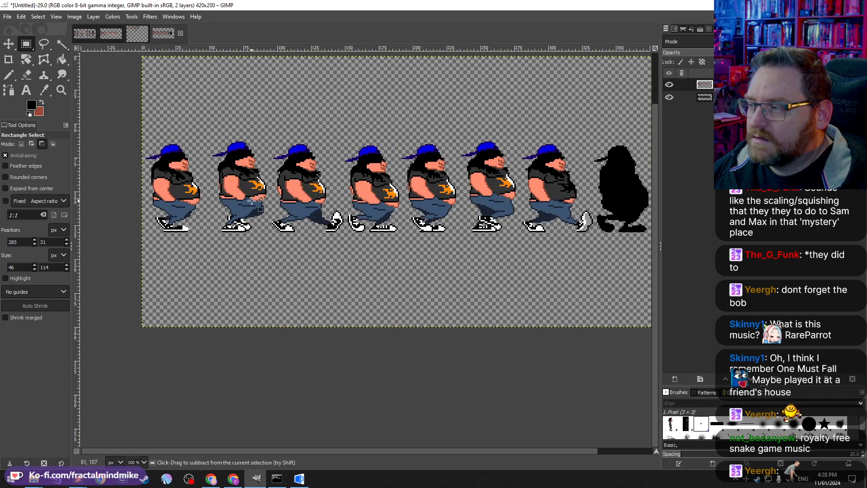
key(ctrl+v)
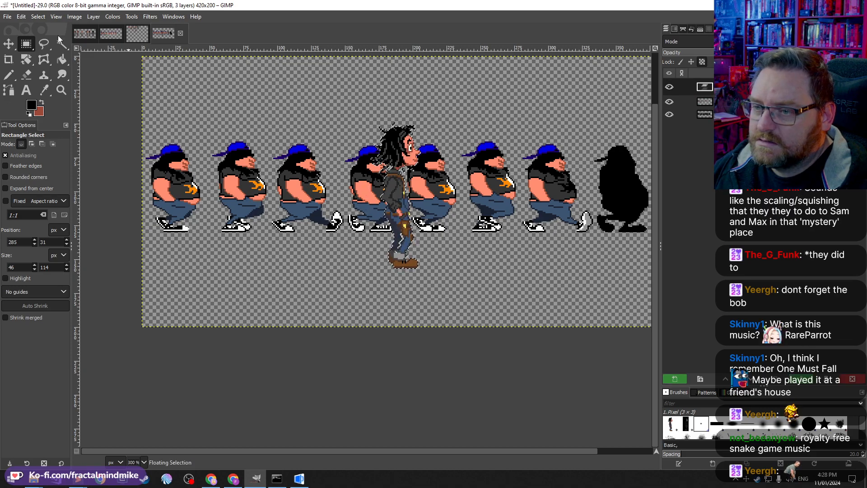
click(8, 43)
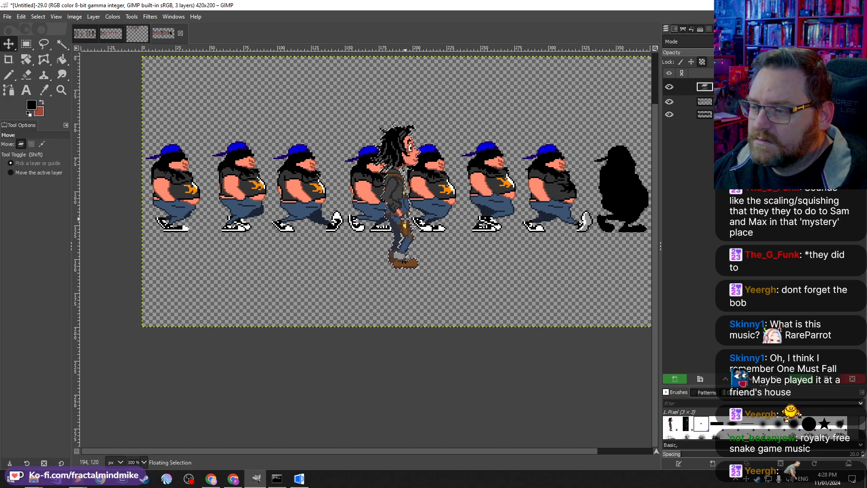
drag(405, 219, 179, 186)
key(ctrl+z)
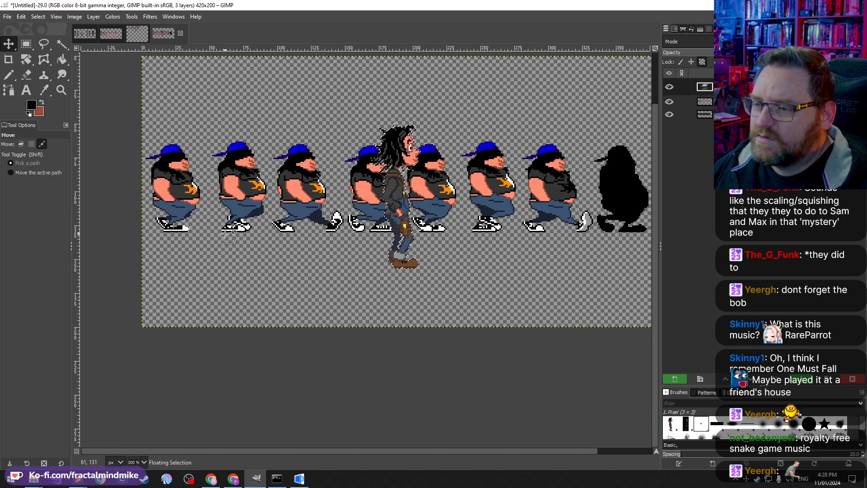
key(ctrl+z)
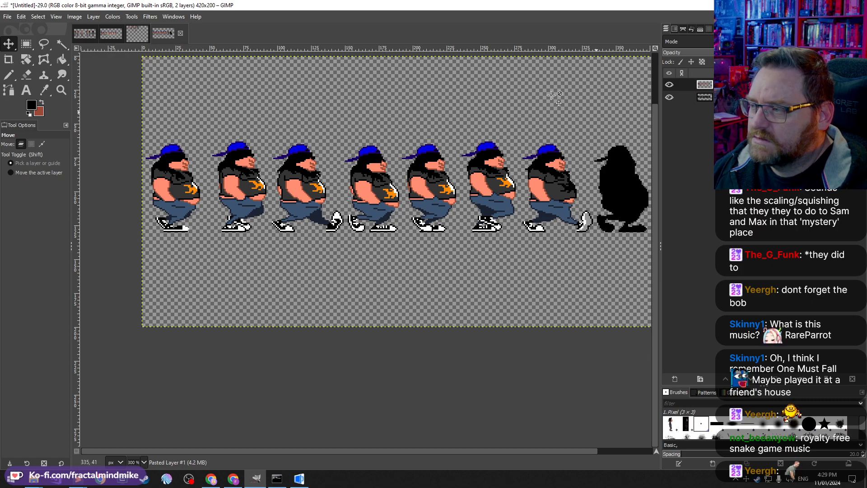
Step: Try scaling the walk-frame image to 150 percent with no interpolation, then undo the scaling
click(75, 17)
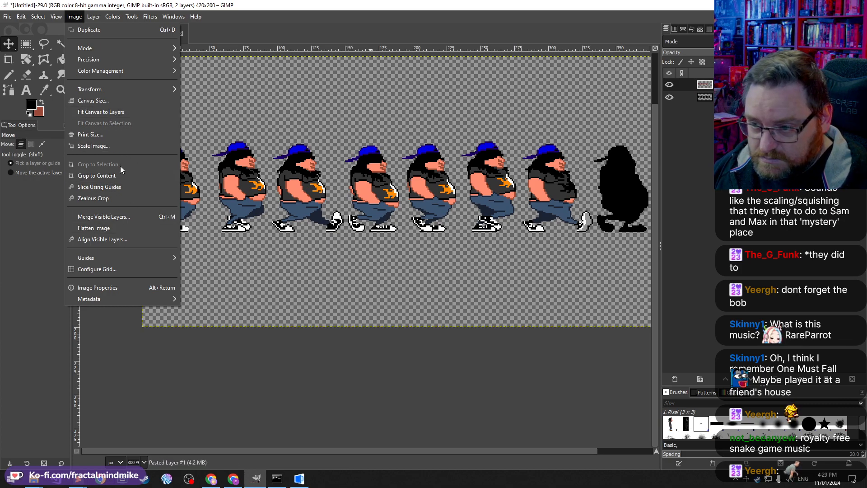
mouse_move(65, 13)
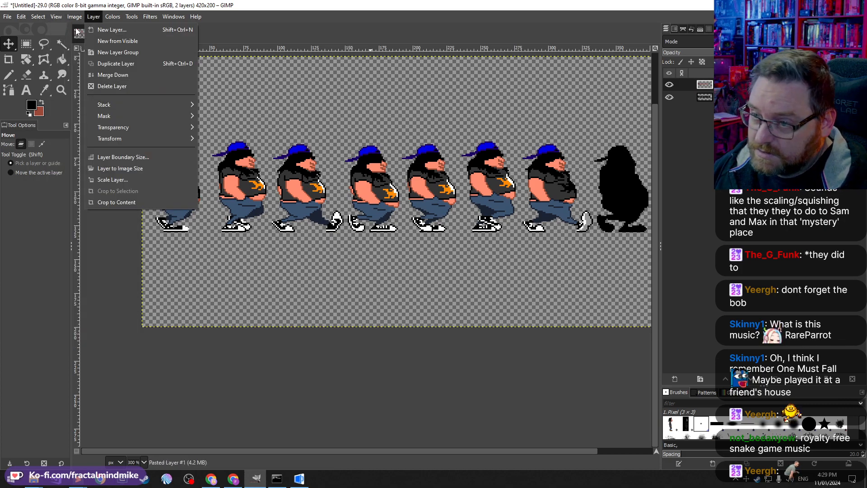
click(124, 146)
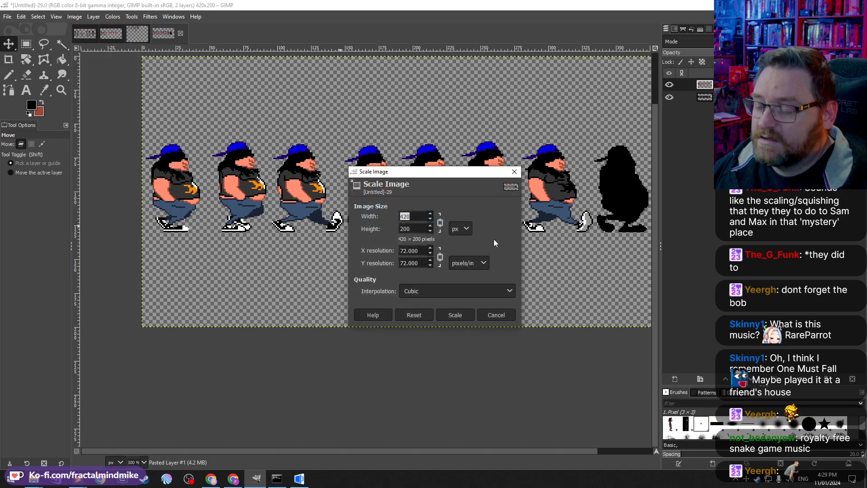
click(463, 229)
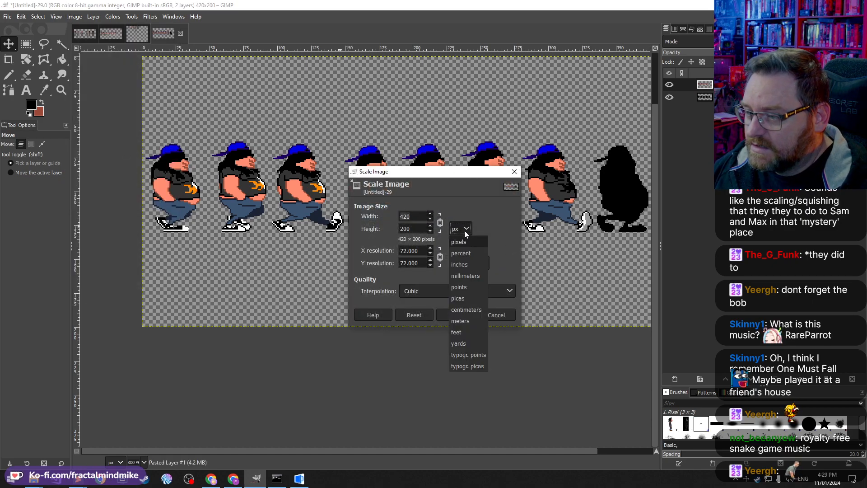
click(472, 253)
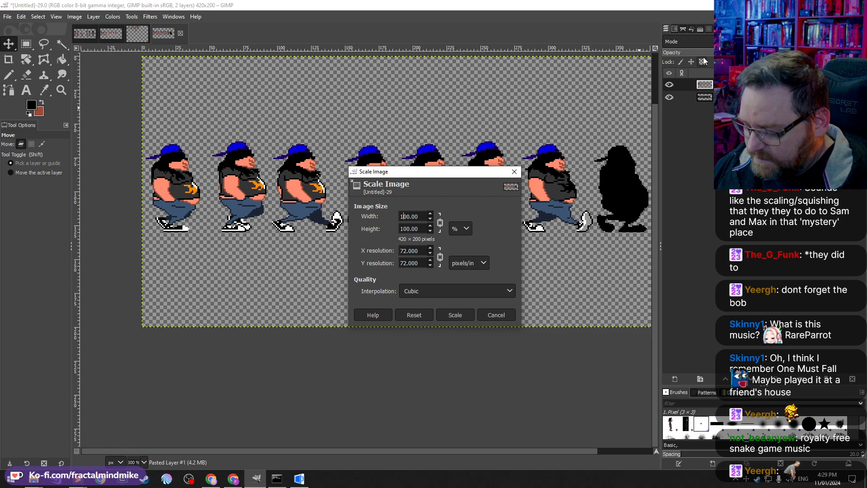
key(Tab)
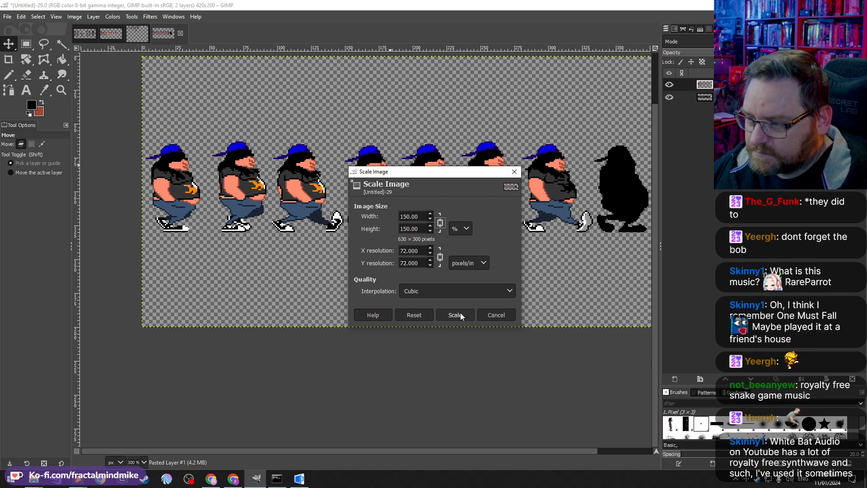
click(435, 290)
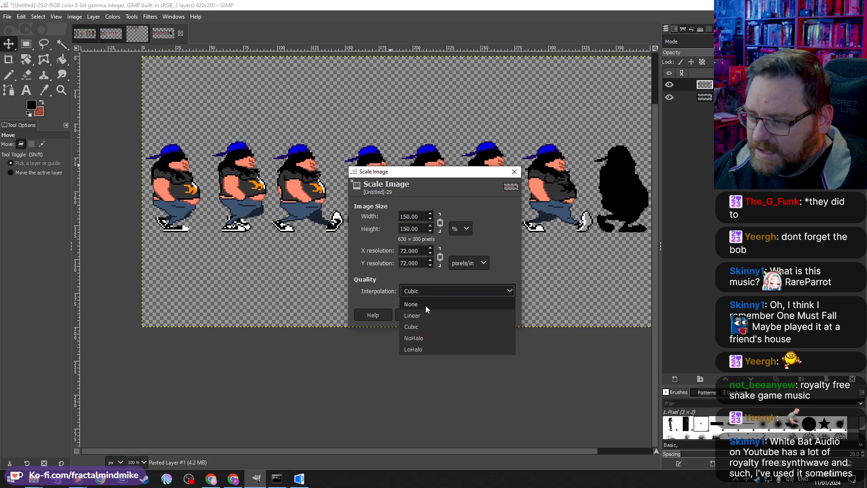
click(425, 305)
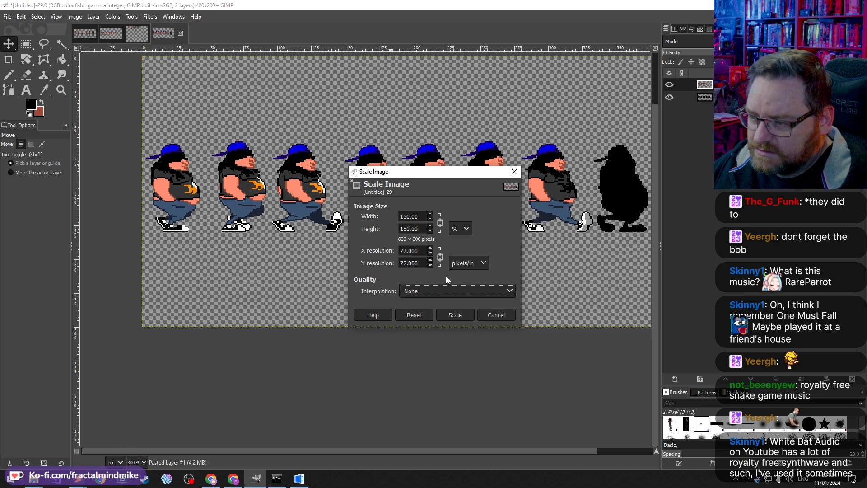
click(455, 314)
scroll(324, 262, down, 2)
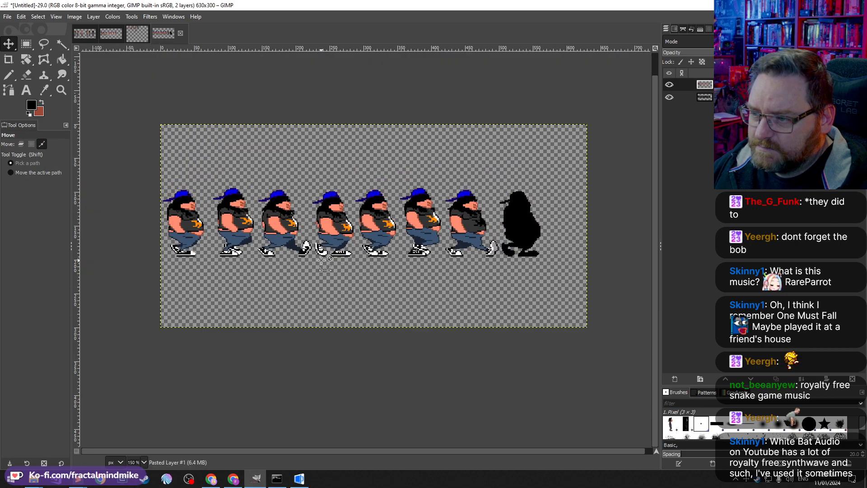
scroll(322, 260, up, 1)
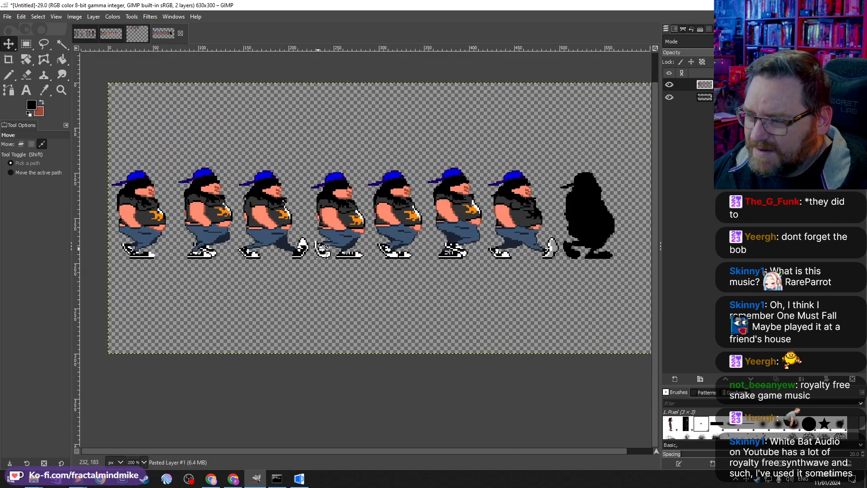
scroll(321, 247, up, 1)
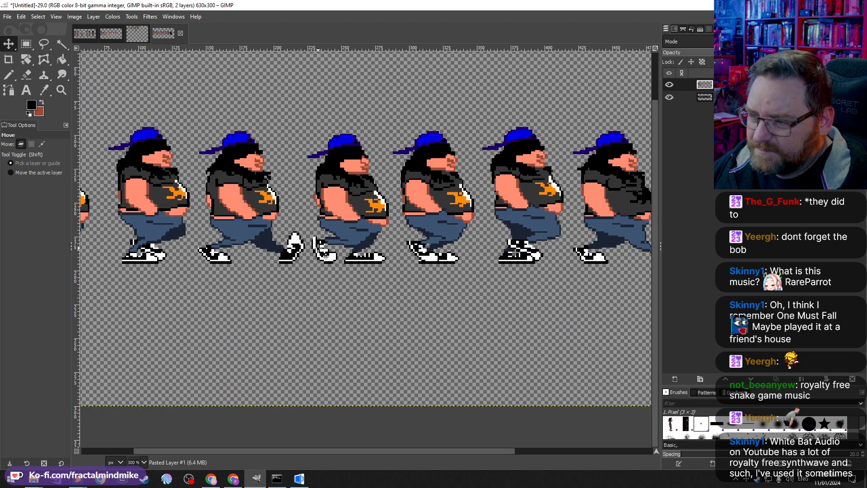
key(ctrl+z)
Step: Scale the walk-frame image to 300 percent with no interpolation
click(21, 143)
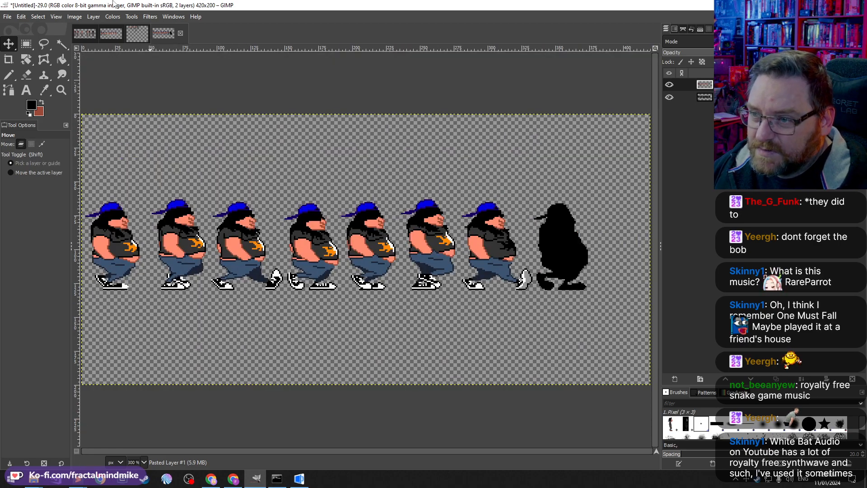
click(74, 16)
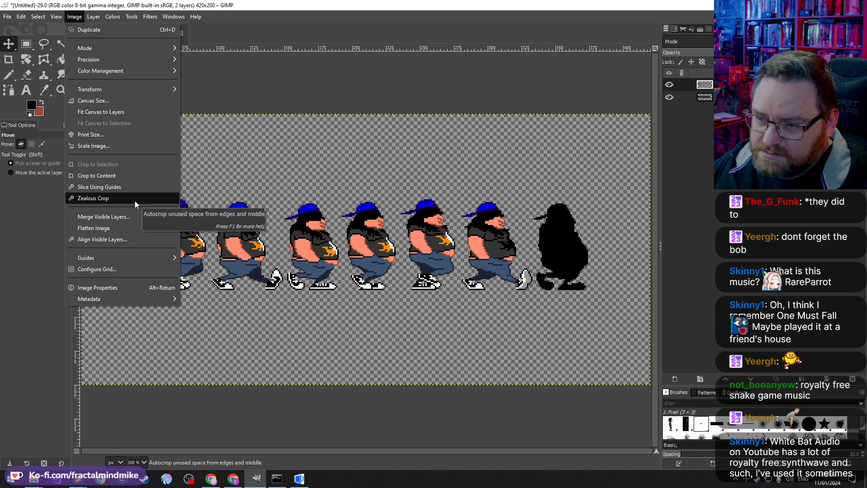
click(112, 147)
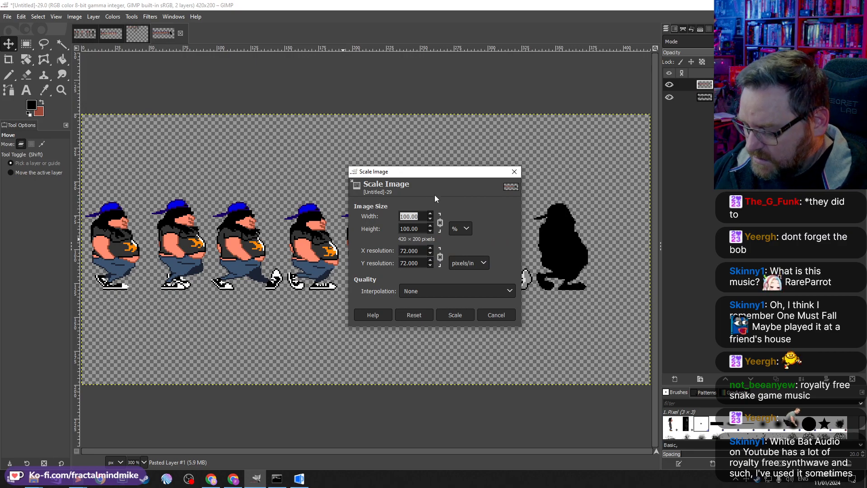
text(300)
key(Tab)
click(455, 315)
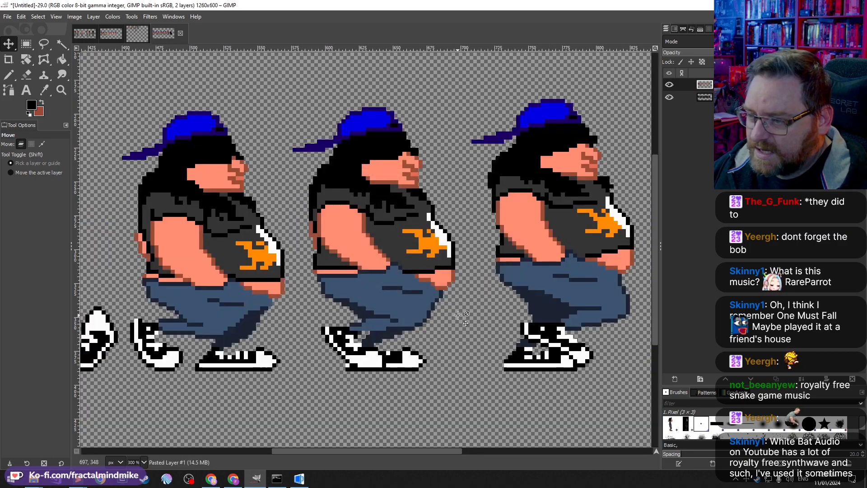
Step: Scale the walk-frame image down to 50 percent with Cubic interpolation
click(75, 17)
mouse_move(39, 17)
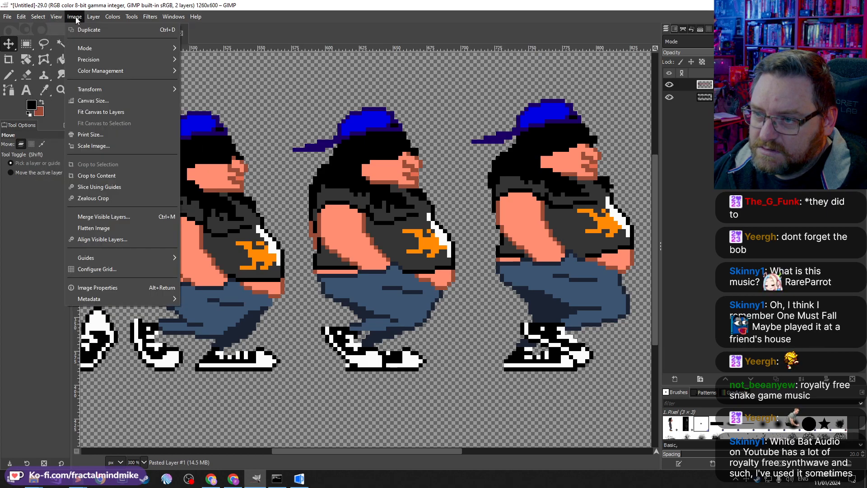
click(104, 138)
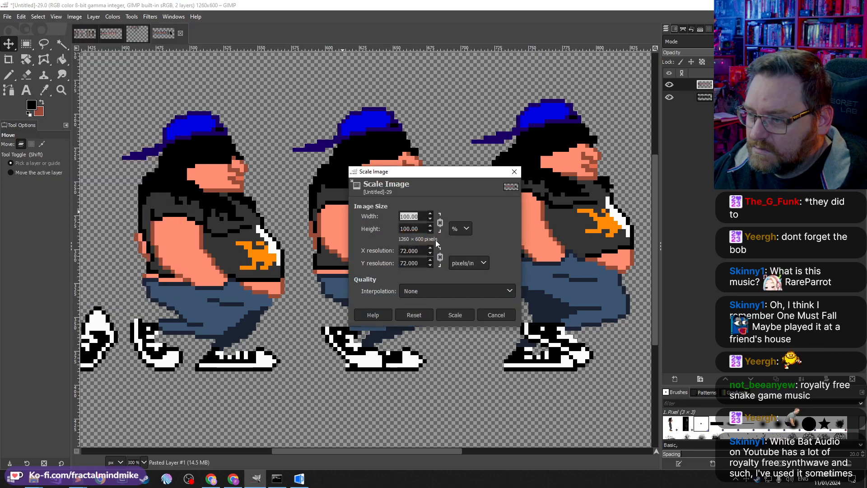
click(427, 291)
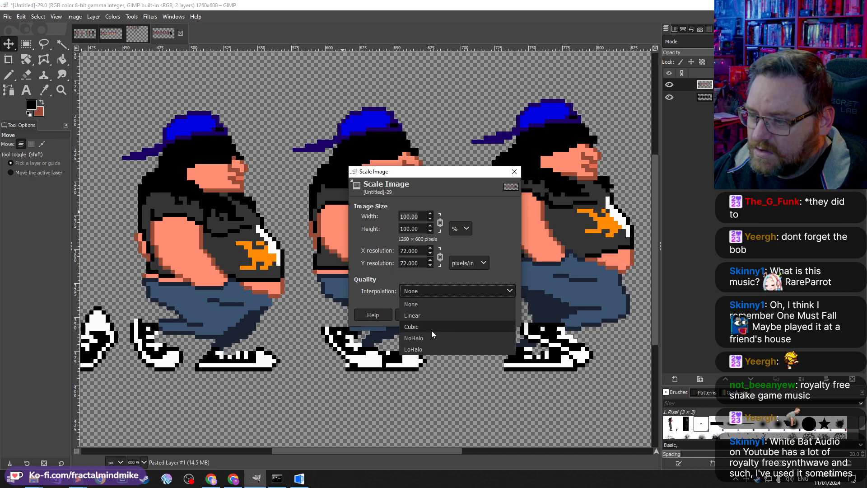
click(431, 328)
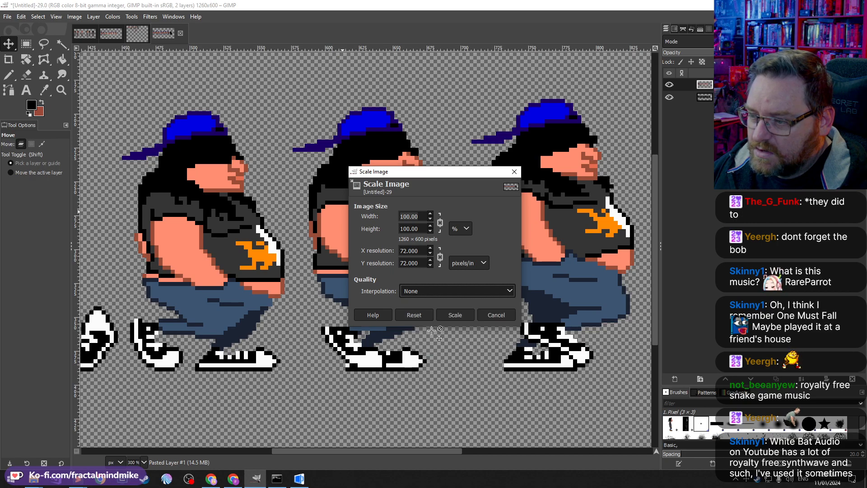
double_click(414, 216)
text(50)
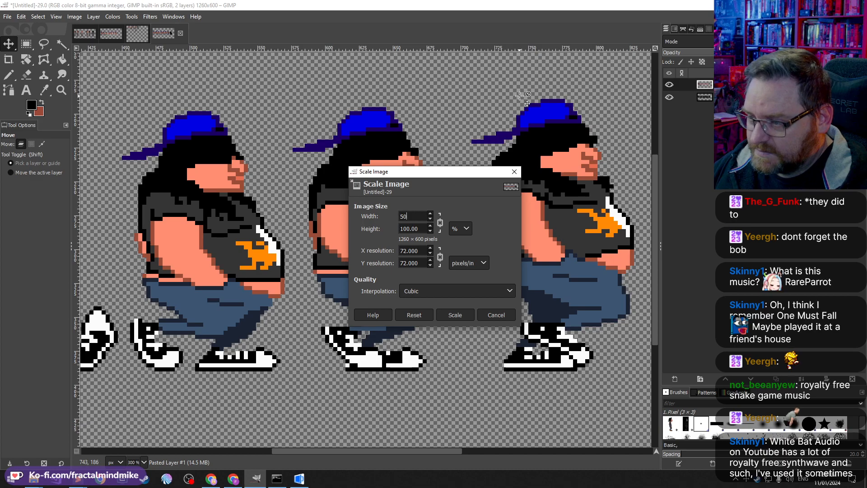
key(Tab)
click(469, 315)
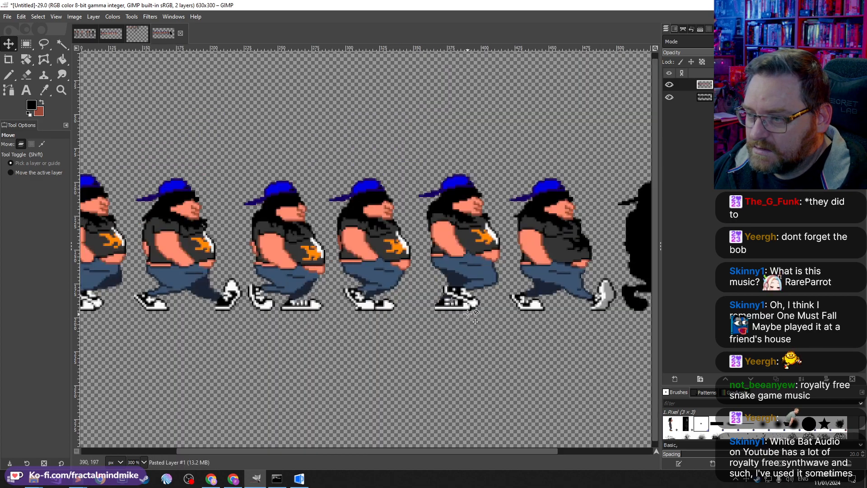
Step: Paste the Delphine side-view sprite into the walk-frame image and move it onto the first Sammich frame
scroll(273, 258, down, 2)
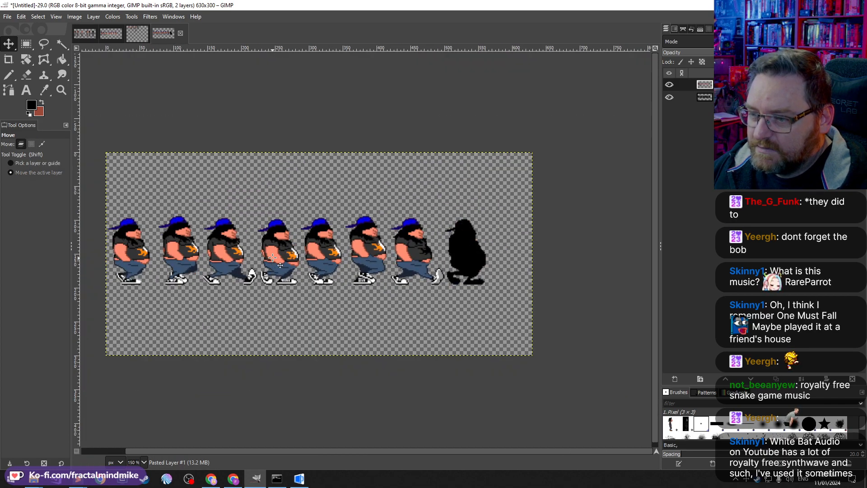
scroll(262, 247, left, 1)
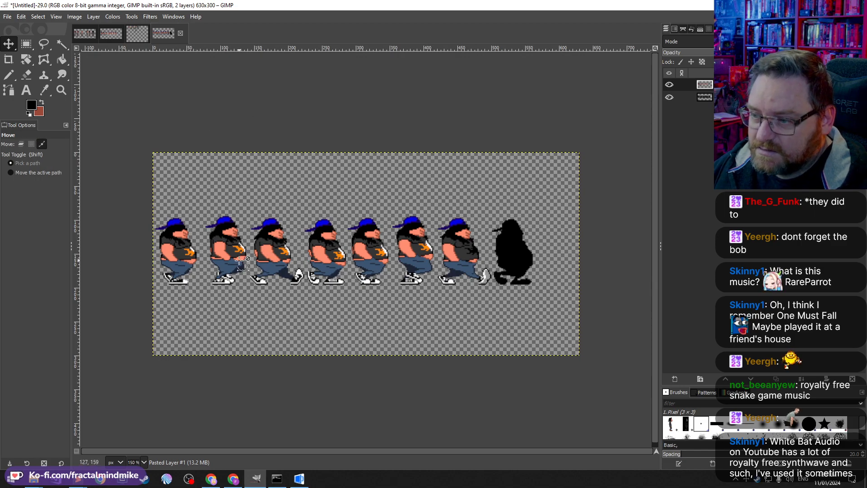
key(ctrl+v)
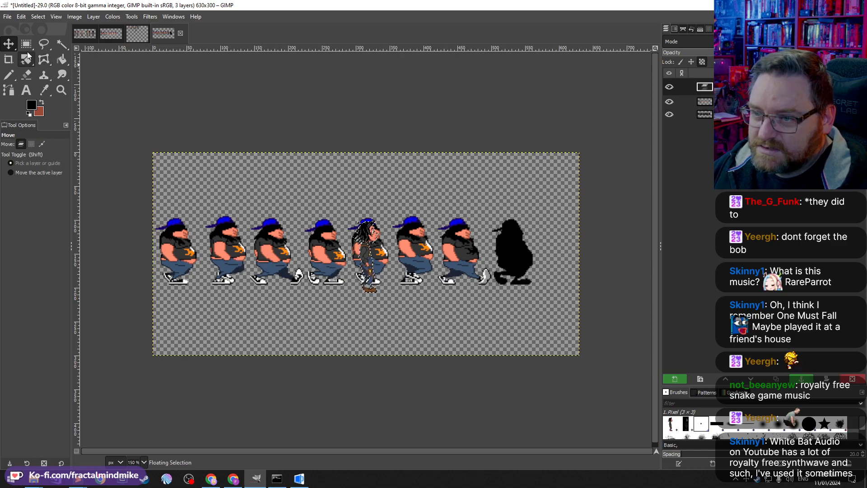
drag(376, 264, 176, 249)
scroll(202, 278, up, 4)
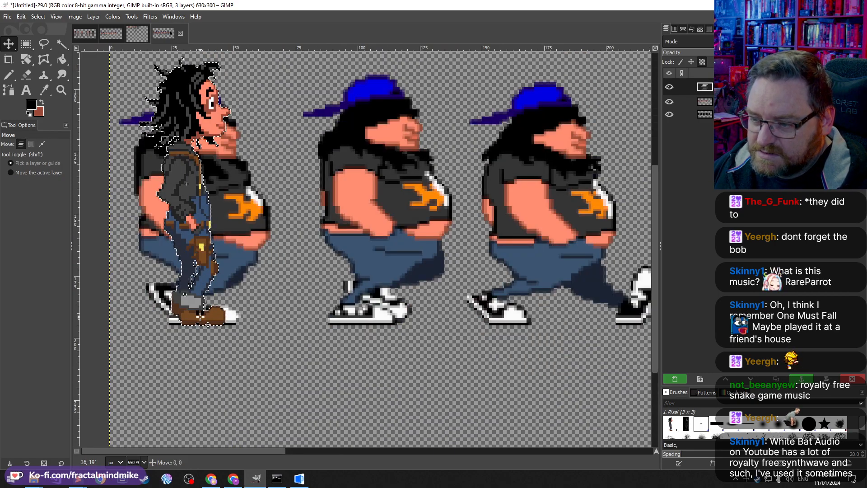
mouse_move(201, 315)
mouse_down()
mouse_move(185, 317)
mouse_move(199, 317)
mouse_up()
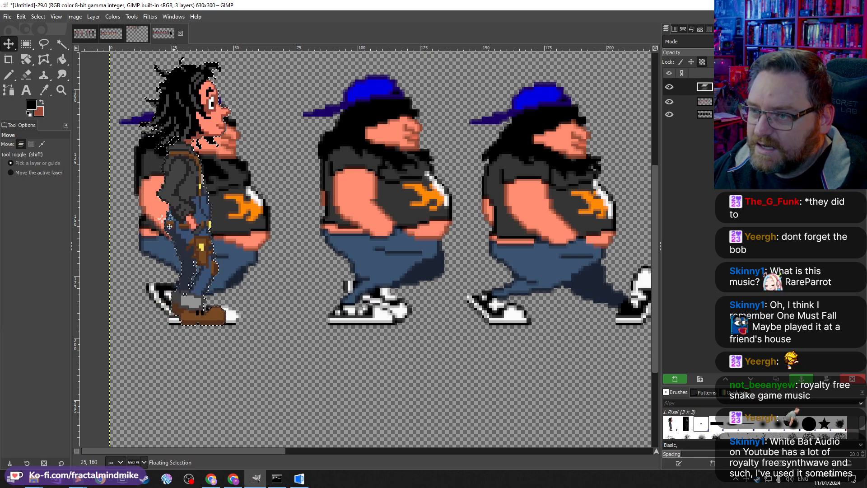
Step: Examine the Delphine line-up image to compare sprite sizes with the walk frames
click(145, 34)
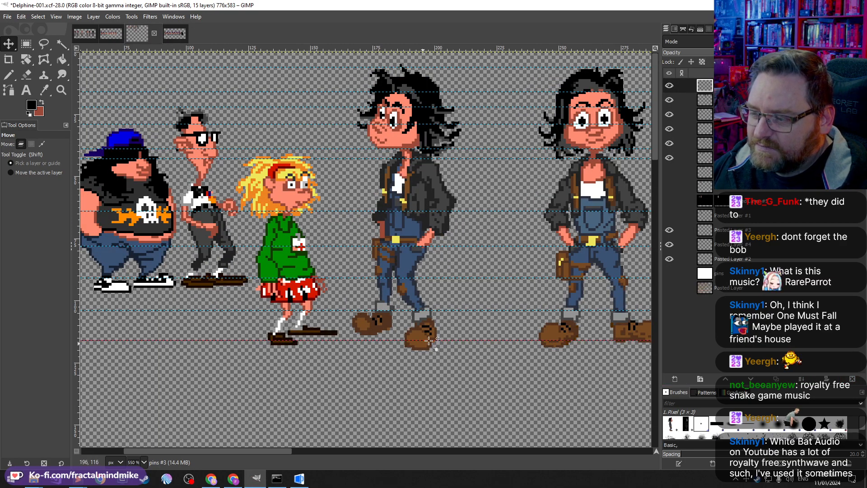
scroll(451, 322, right, 3)
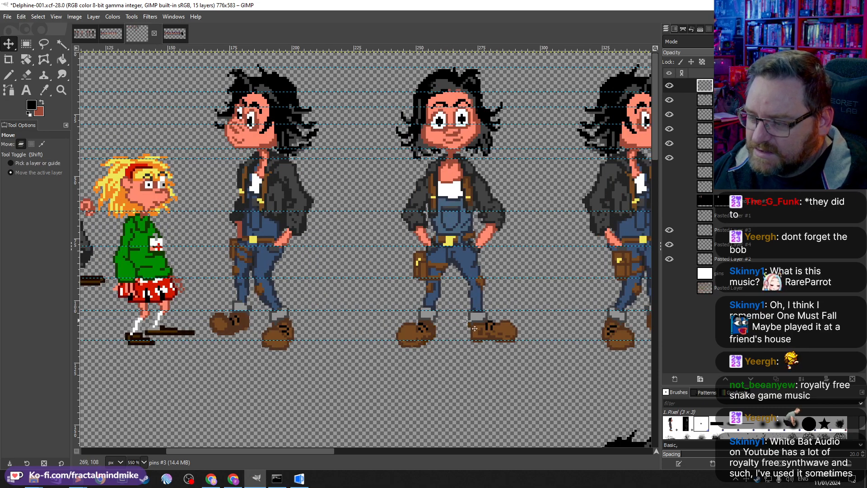
key(shift)
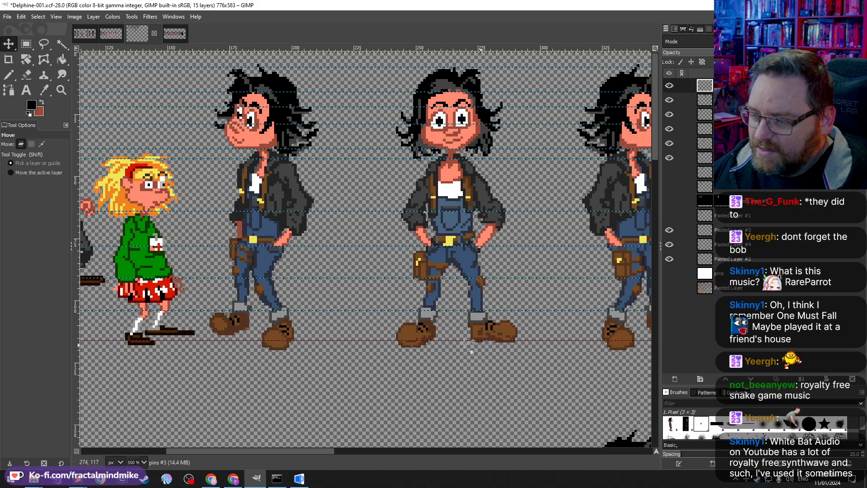
scroll(451, 357, left, 3)
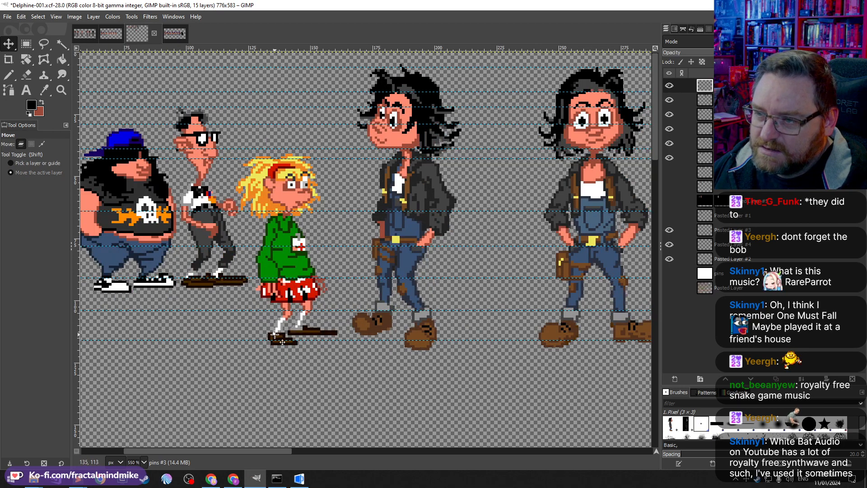
key(shift)
click(176, 34)
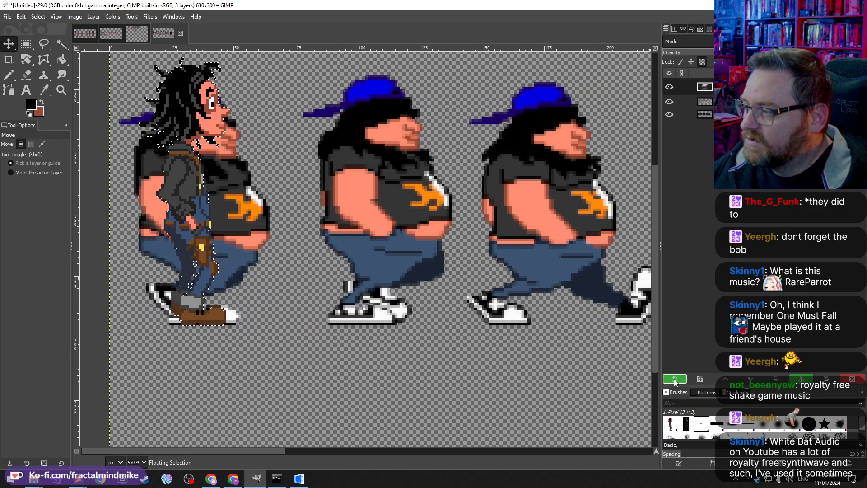
Step: Turn the pasted Delphine sprite into its own layer and shift it rightwards across the first frame
key(shift+ctrl+n)
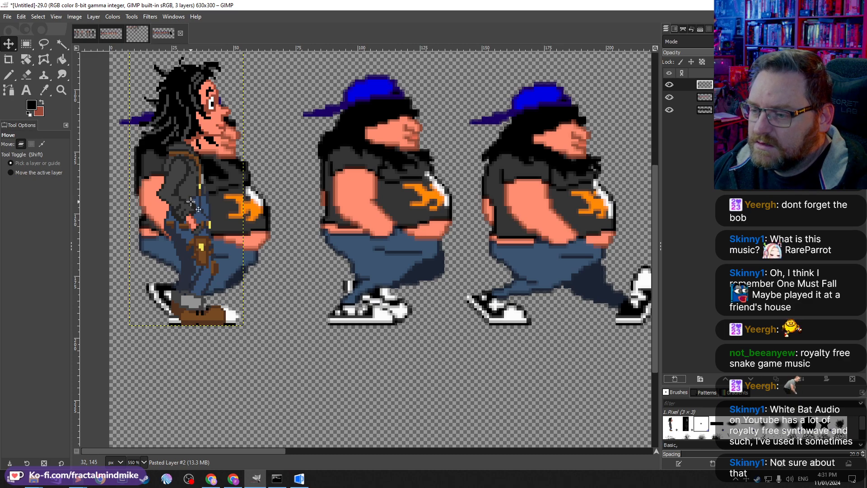
key(ctrl)
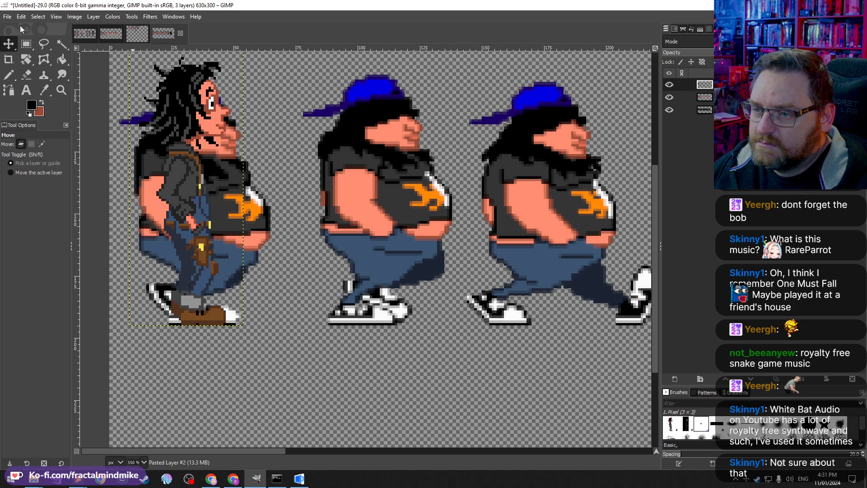
drag(220, 206, 274, 215)
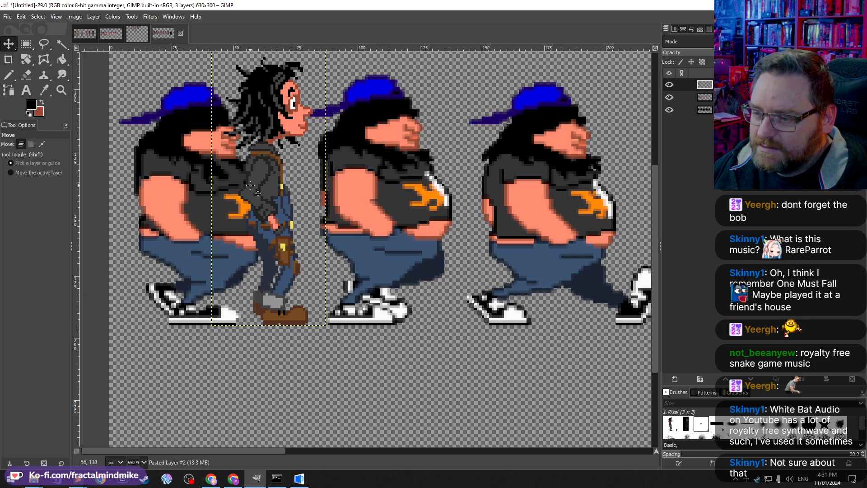
key(ctrl)
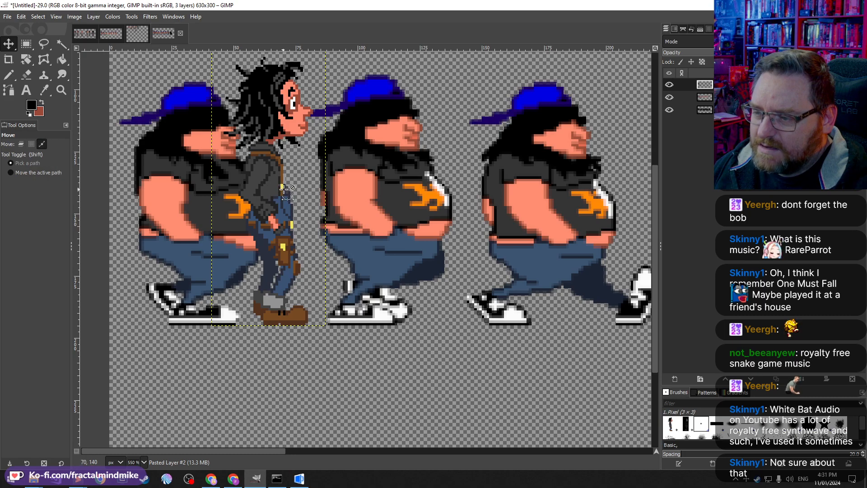
Step: Reposition the Delphine sprite between the first and second Sammich frames, scanning along the walk frames to compare them
drag(286, 189, 313, 224)
scroll(477, 259, right, 15)
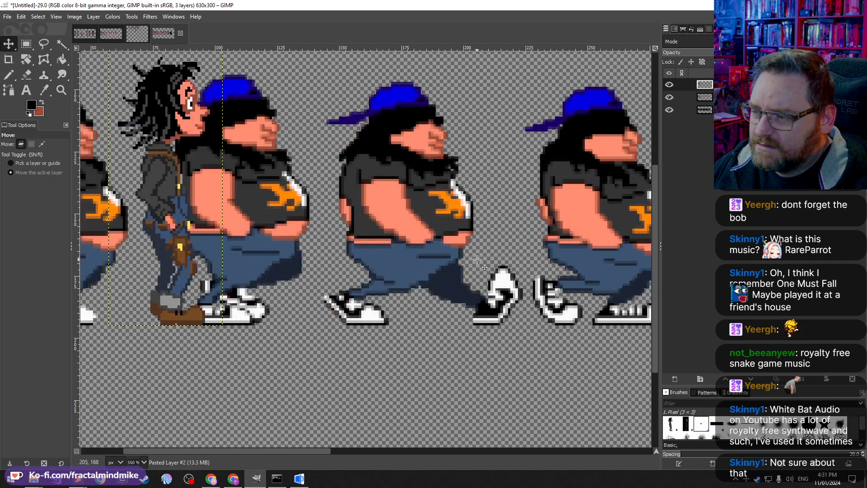
scroll(477, 259, right, 7)
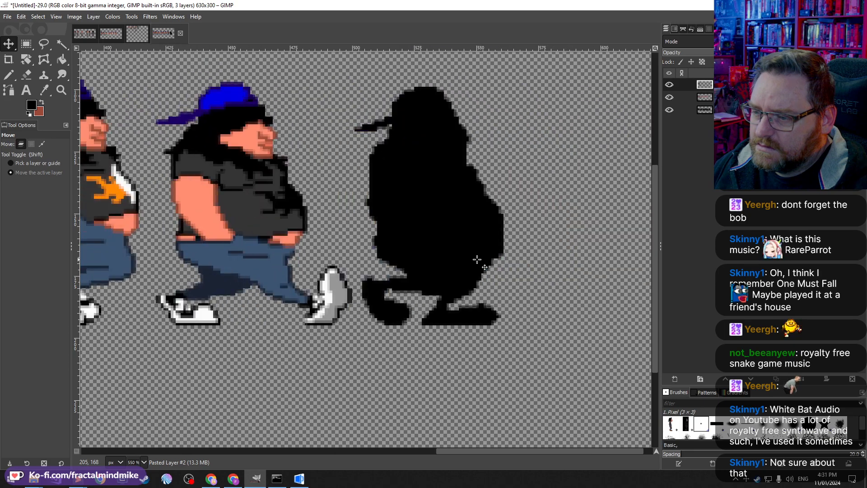
scroll(477, 259, left, 10)
scroll(474, 243, right, 4)
scroll(470, 226, left, 4)
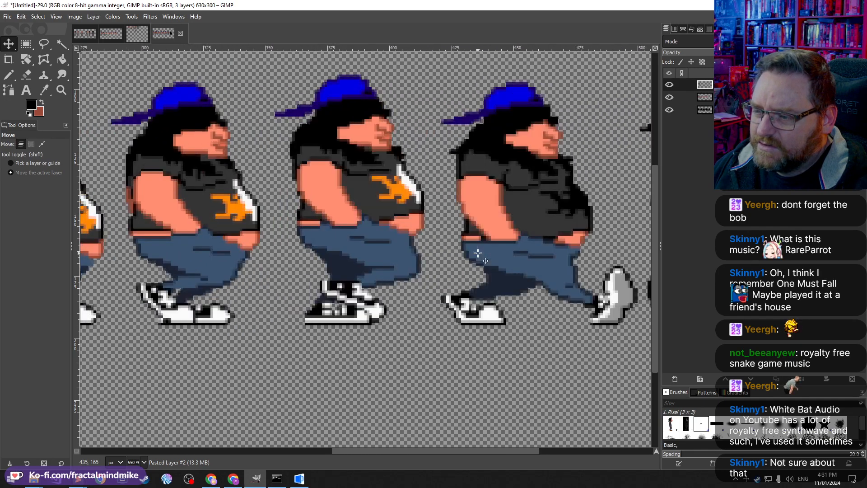
scroll(425, 228, left, 3)
scroll(424, 228, right, 3)
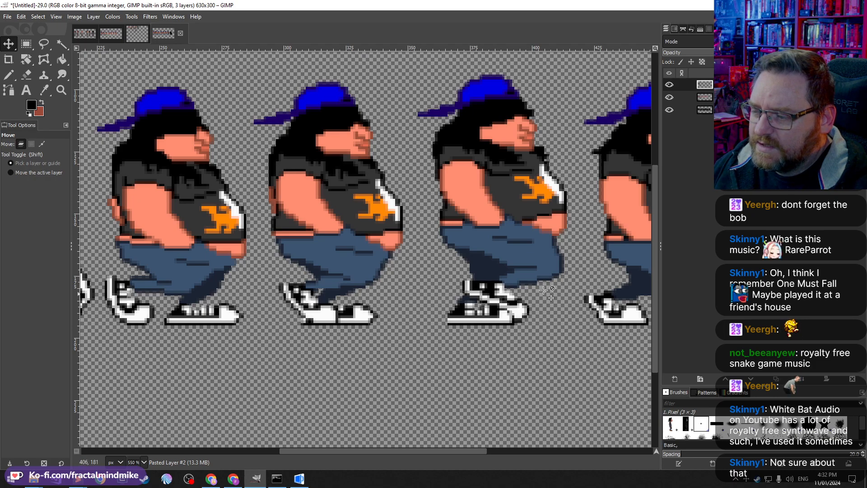
scroll(395, 250, left, 10)
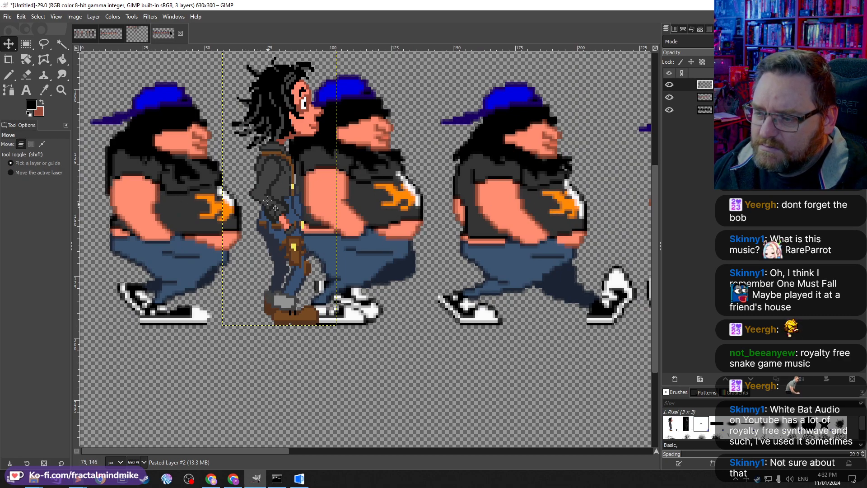
key(shift)
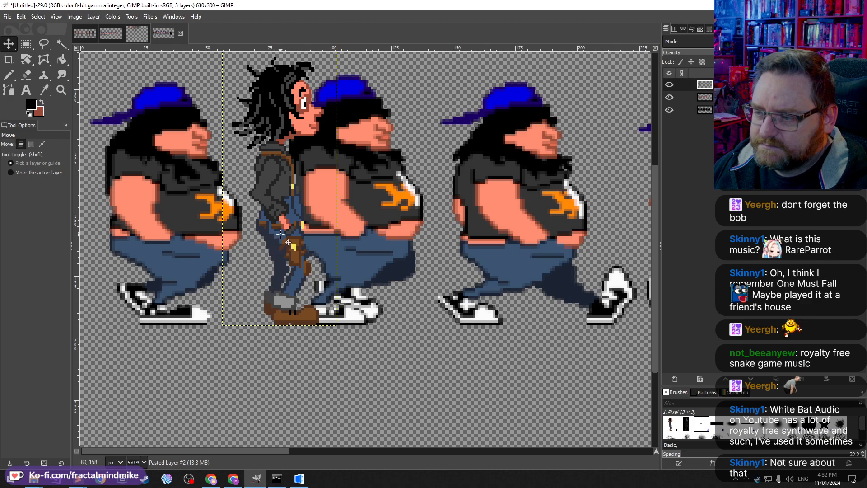
drag(295, 279, 275, 280)
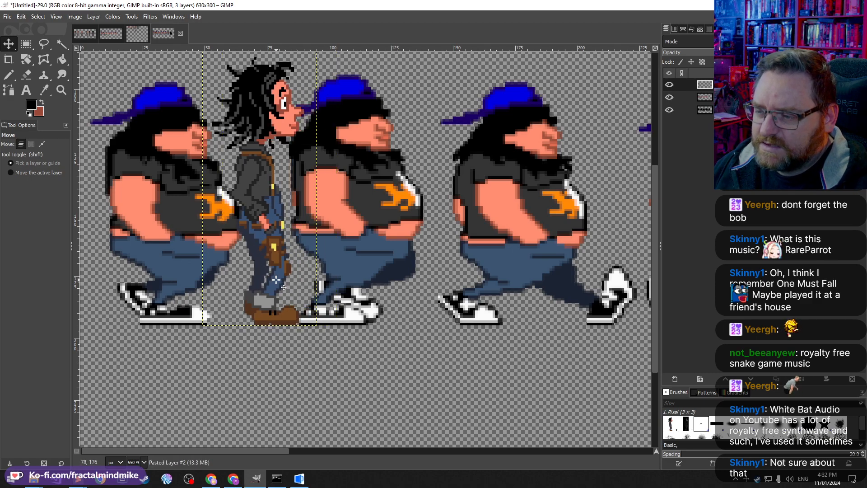
Step: Duplicate the Delphine sprite layer and hide the lower copy
click(678, 379)
click(795, 454)
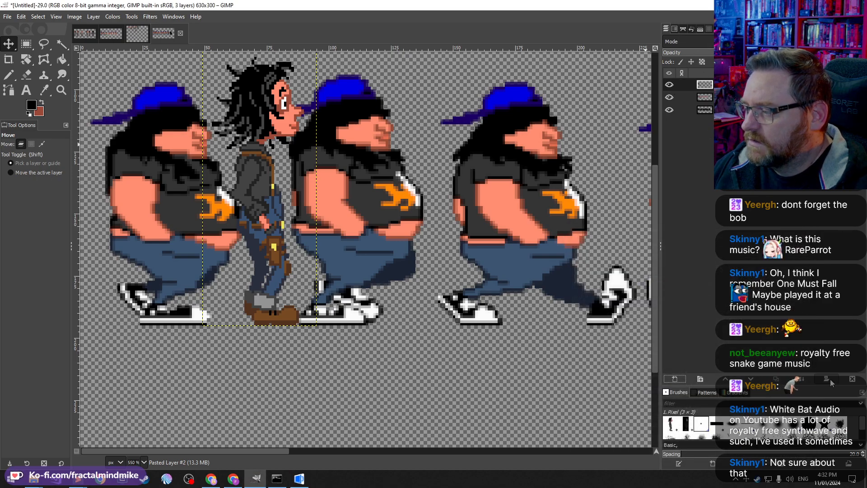
click(773, 379)
click(669, 98)
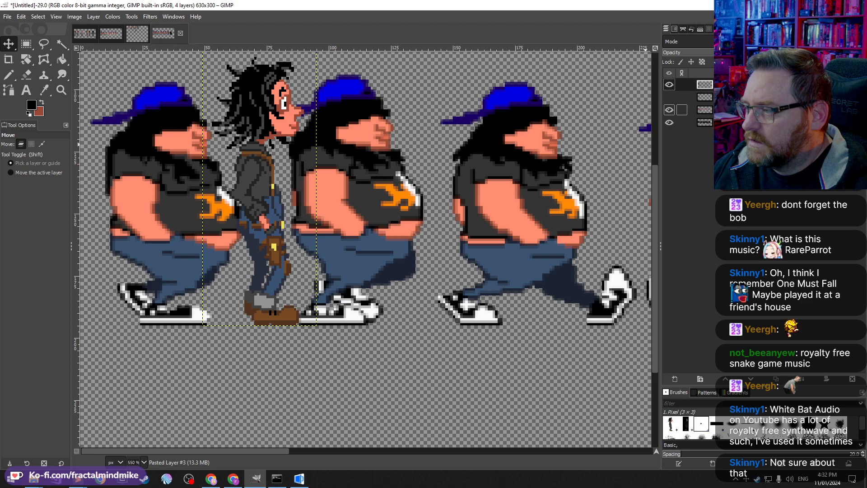
Step: Rename the hidden Delphine layer as Basic Facing Right
click(727, 98)
right_click(730, 97)
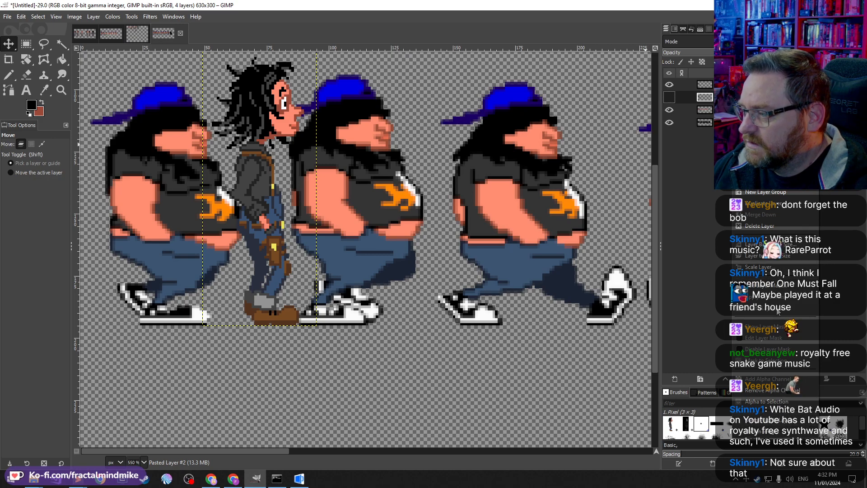
click(715, 200)
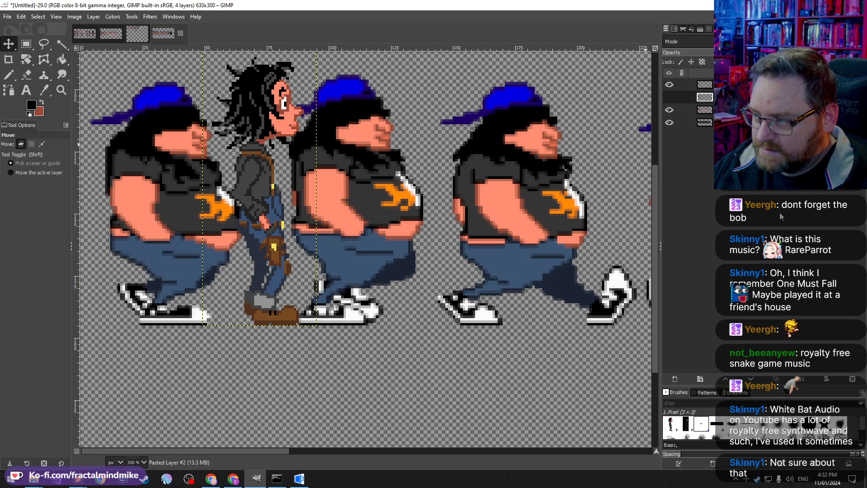
text(Basic Facing Right)
key(Return)
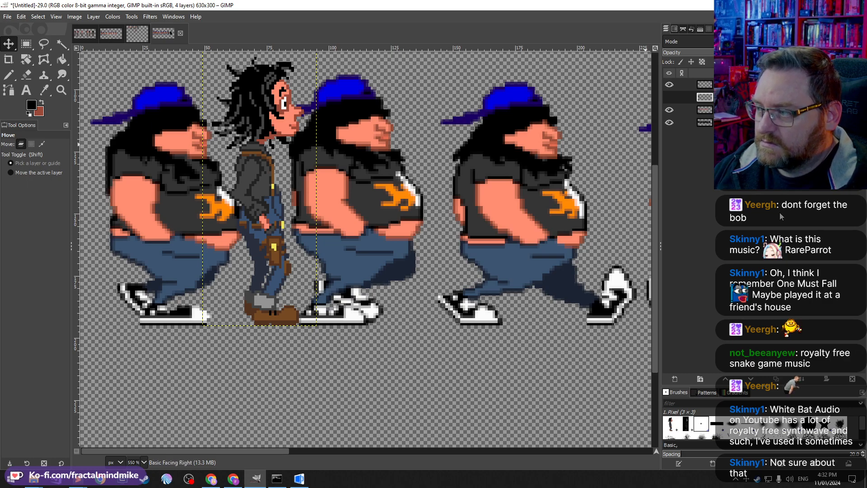
Step: Toggle the visibility of the two Delphine layers to compare them against the Sammich frames
click(722, 85)
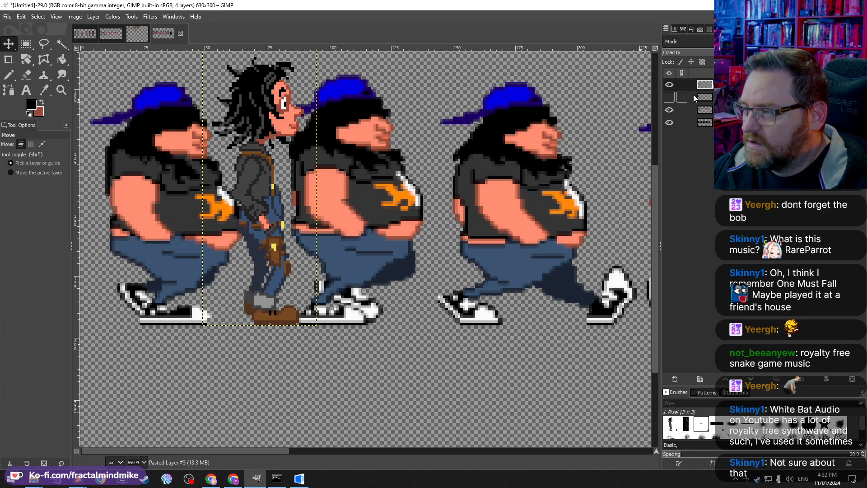
right_click(731, 98)
click(707, 110)
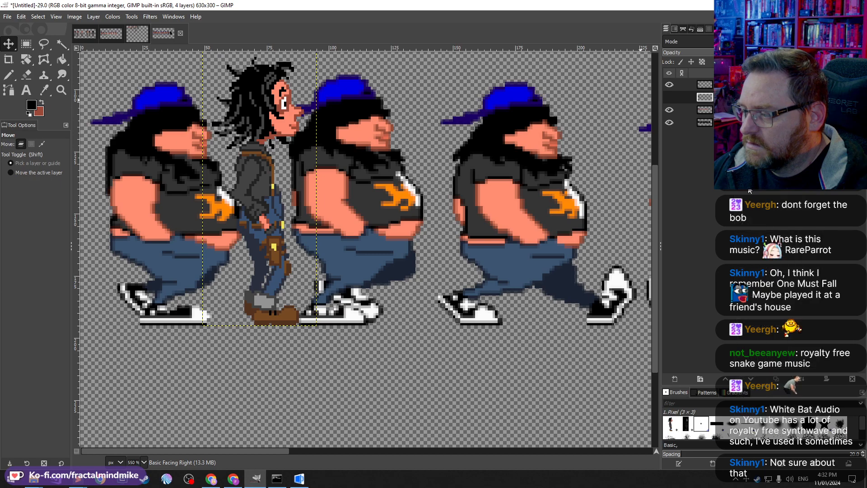
click(682, 97)
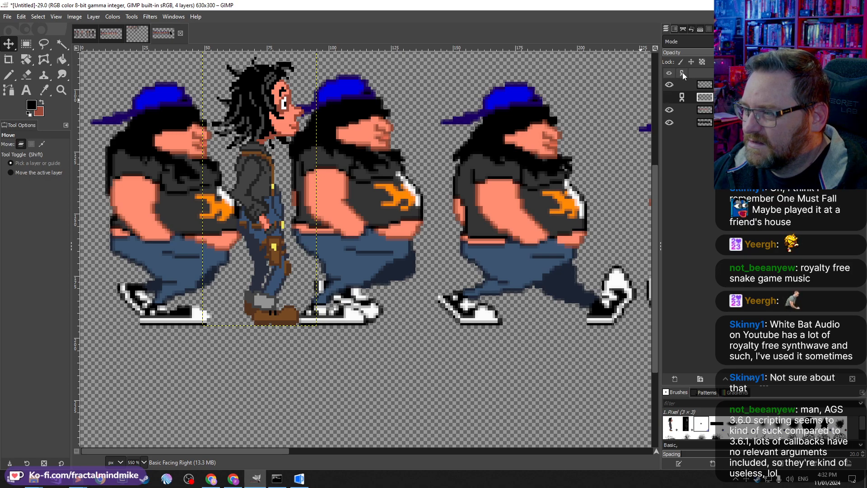
click(669, 97)
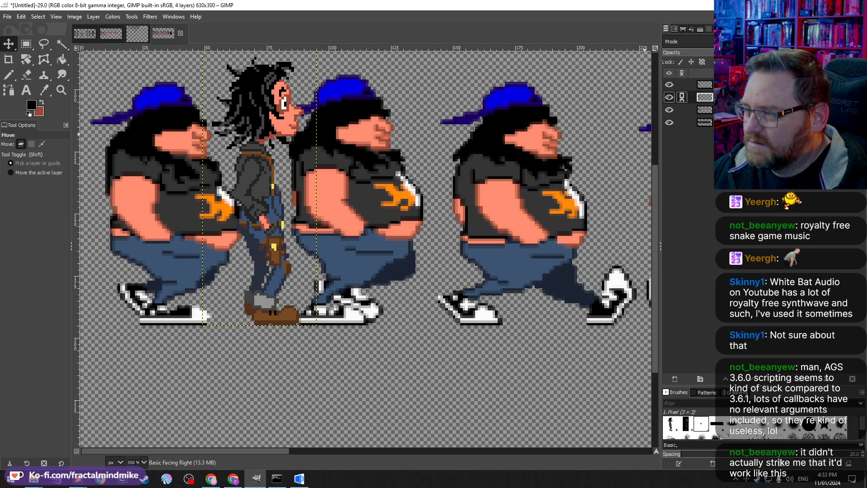
key(n)
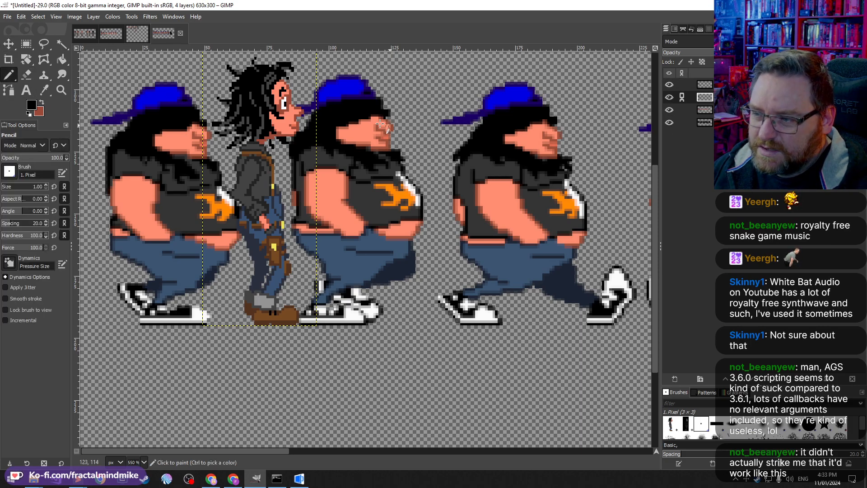
click(669, 85)
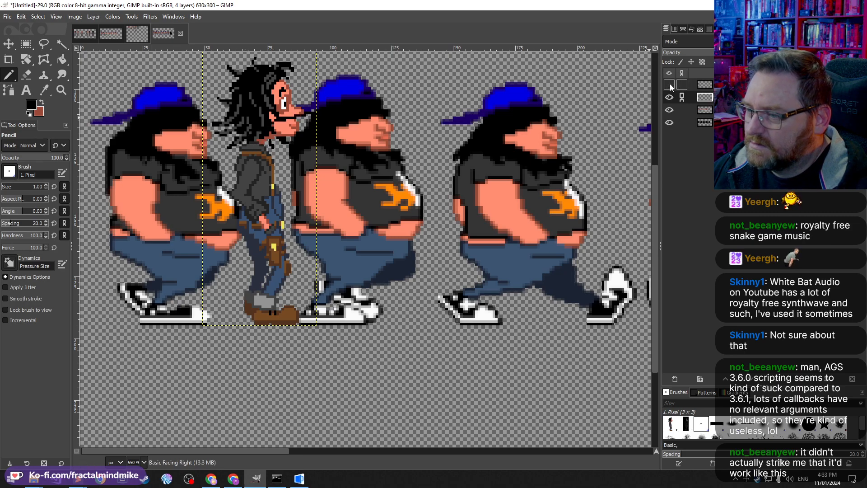
click(669, 85)
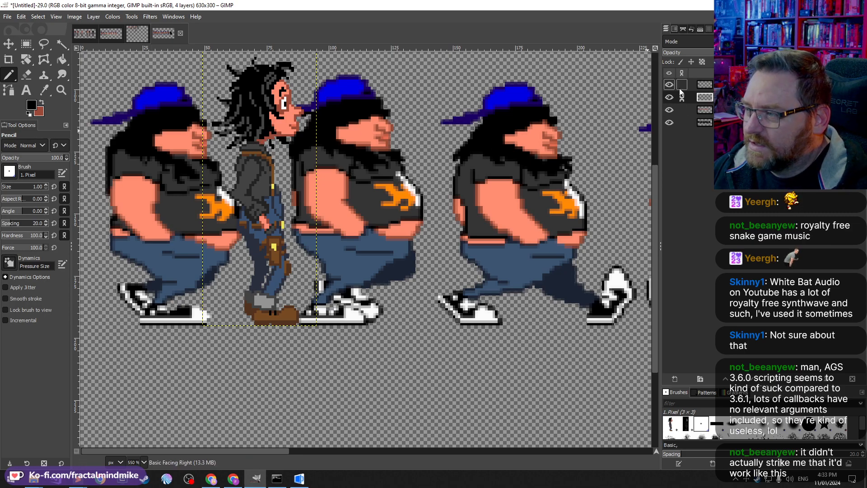
click(681, 99)
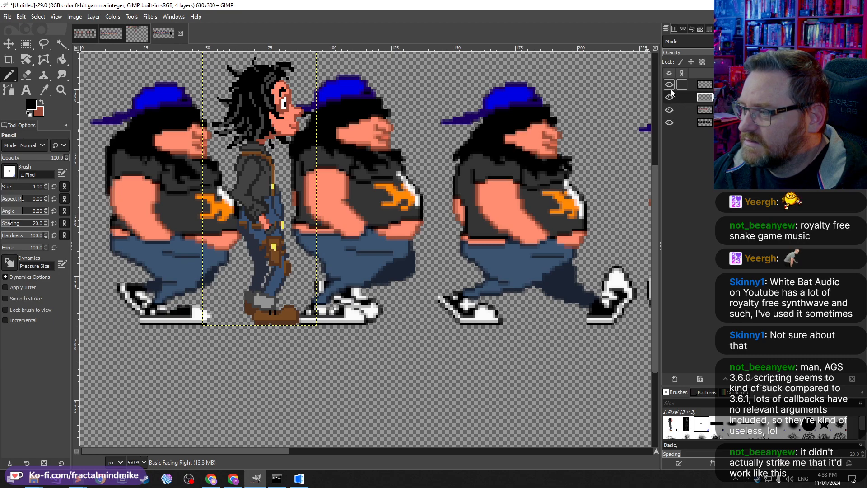
right_click(764, 98)
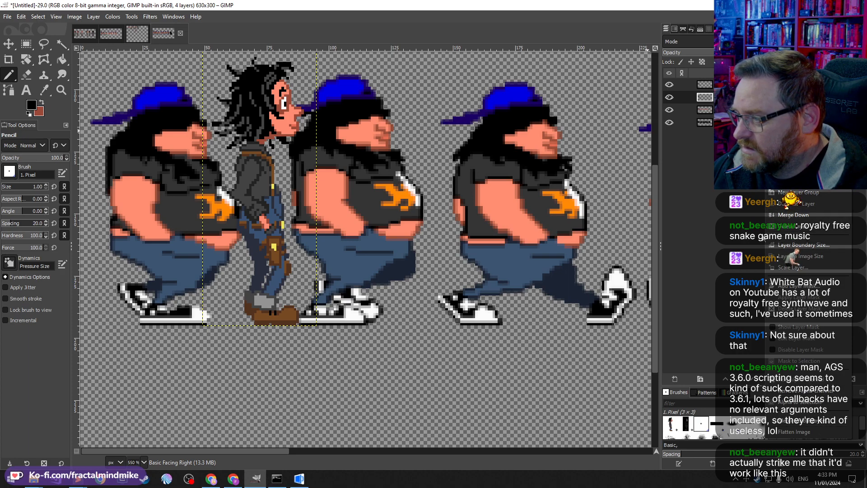
click(683, 138)
click(668, 98)
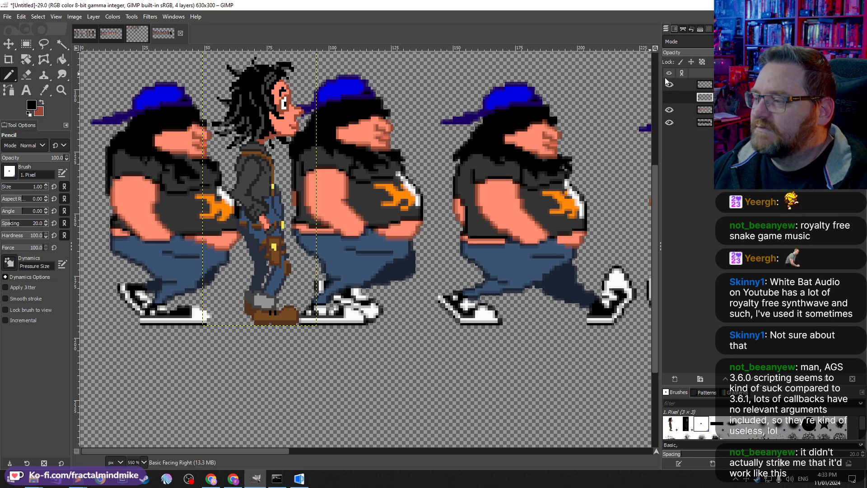
click(686, 85)
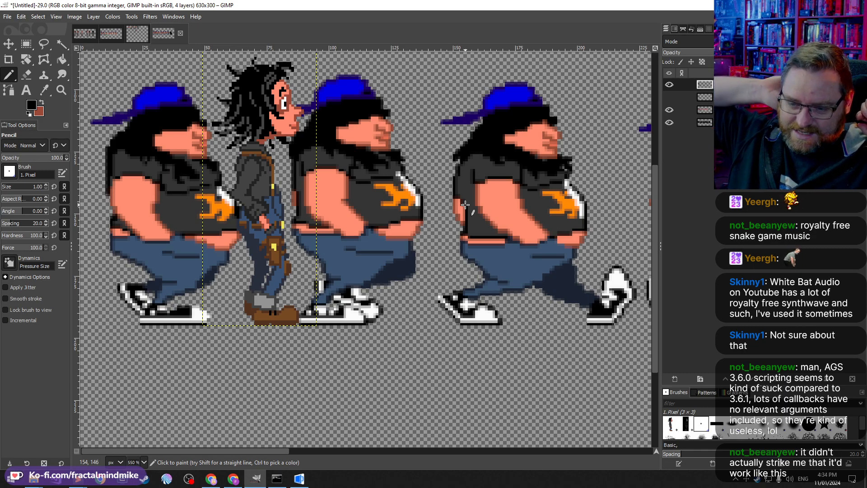
Step: Switch to the Rectangle Select tool
right_click(345, 49)
click(248, 3)
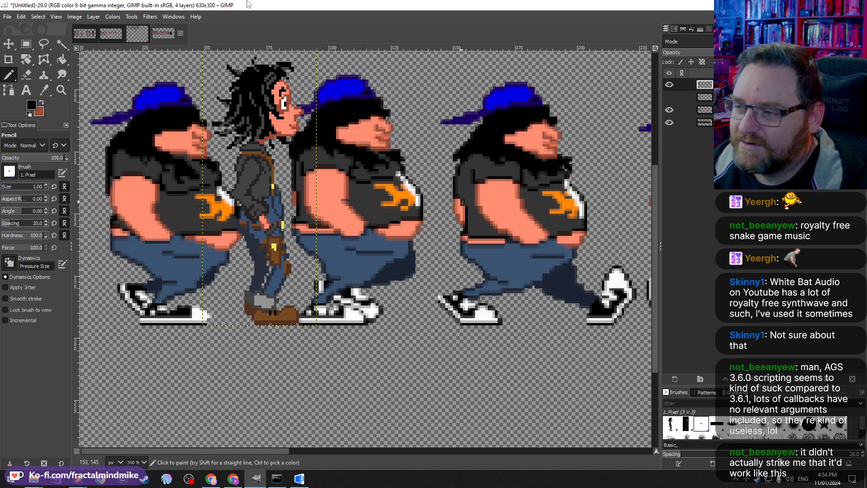
click(25, 44)
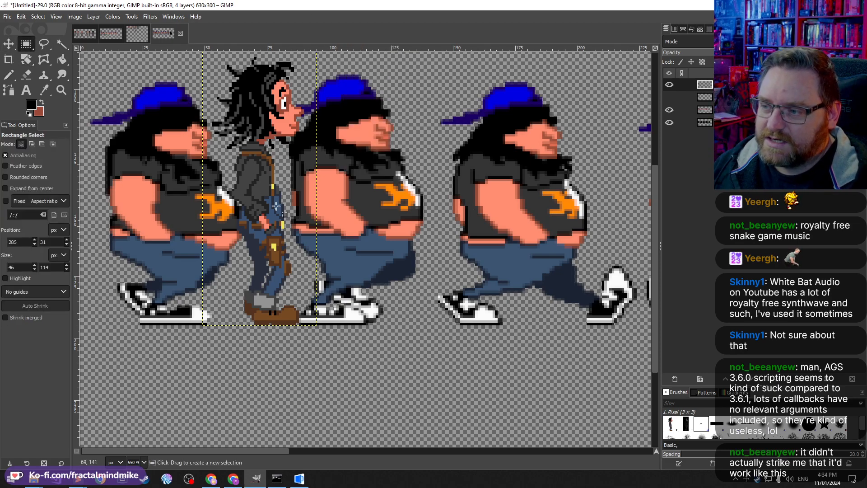
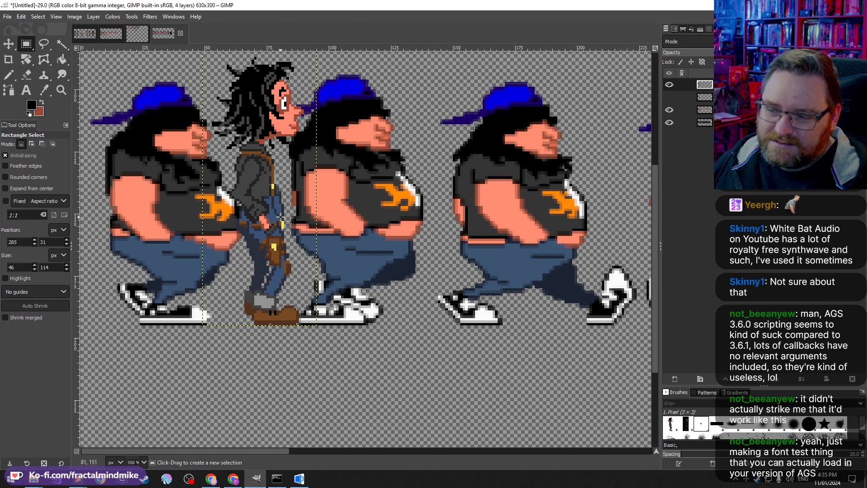
scroll(281, 218, up, 2)
scroll(280, 217, down, 2)
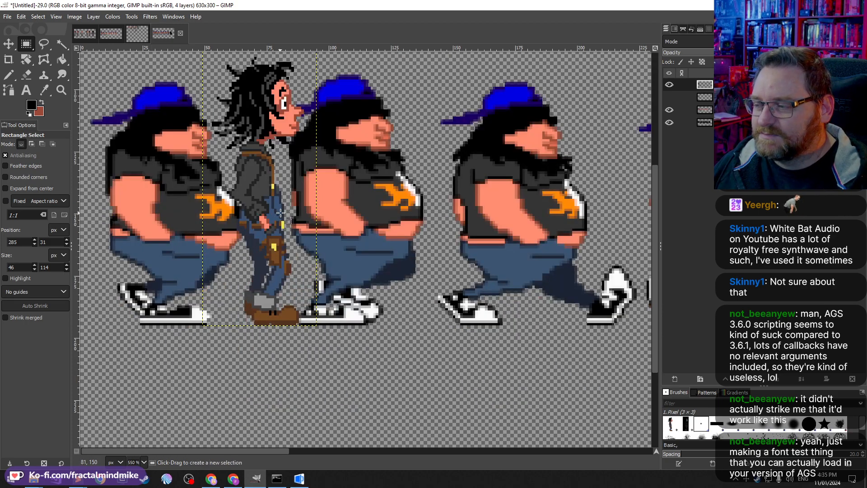
scroll(277, 216, up, 2)
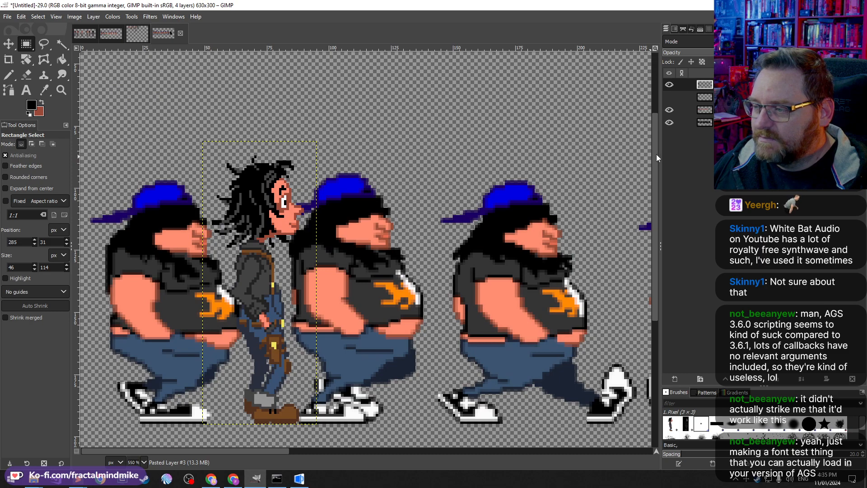
mouse_move(656, 153)
mouse_down()
mouse_move(650, 195)
mouse_move(650, 187)
mouse_up()
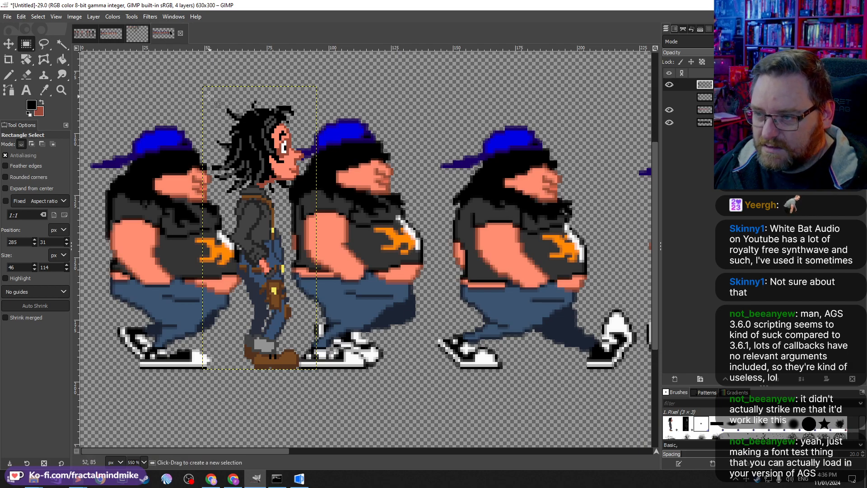
drag(209, 95, 311, 195)
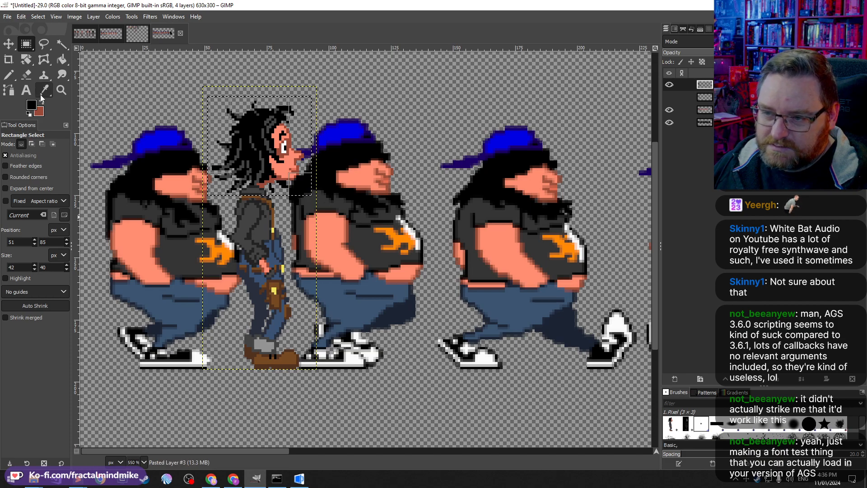
click(62, 44)
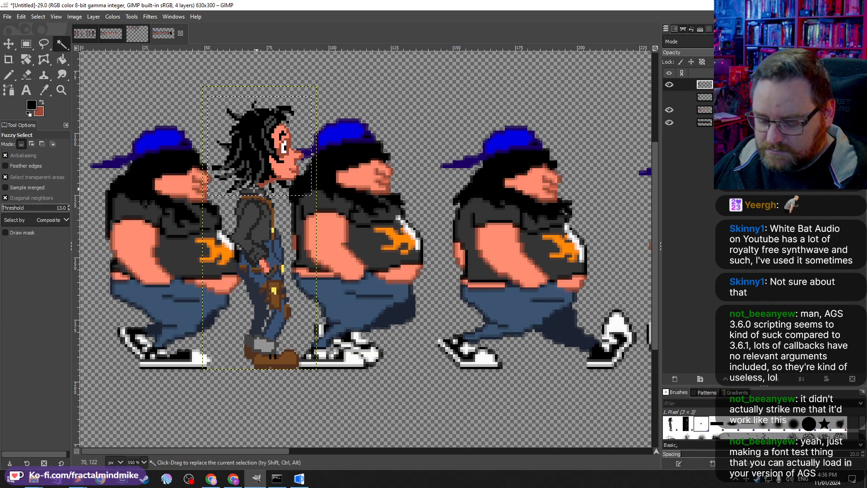
key(ctrl+shift+a)
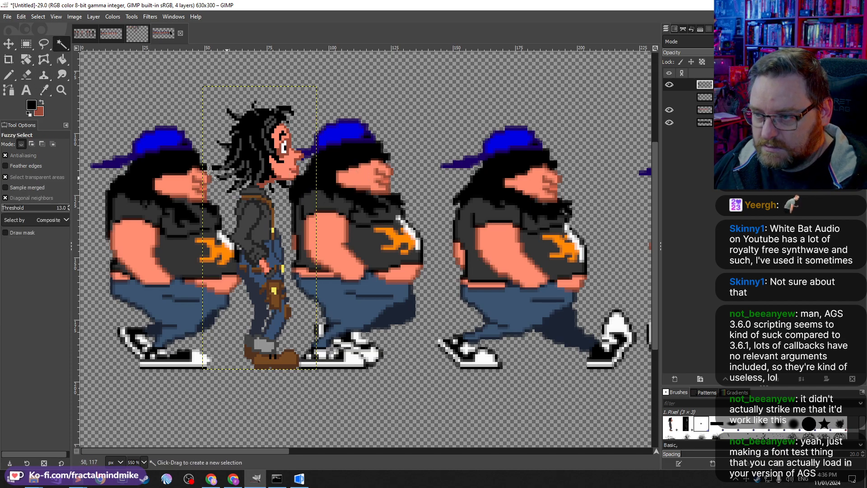
Step: Fuzzy-select all of Delphine's hair pixels on the sprite sheet, adding region by region
click(252, 127)
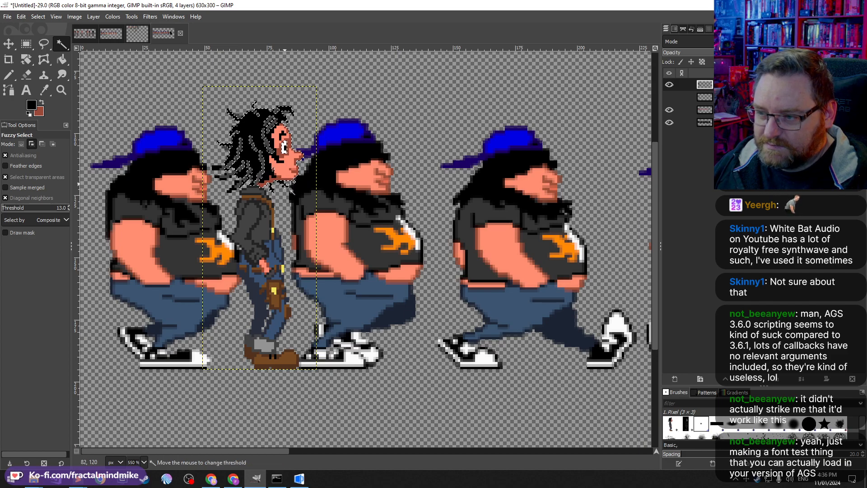
click(269, 186)
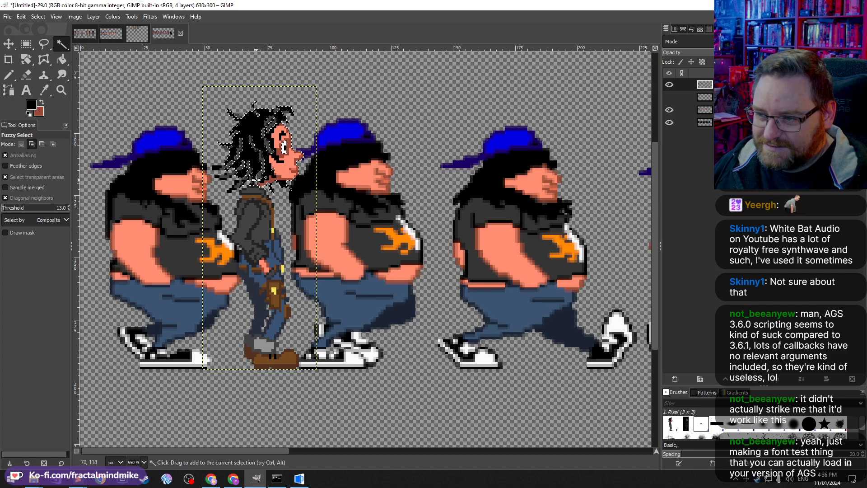
click(251, 174)
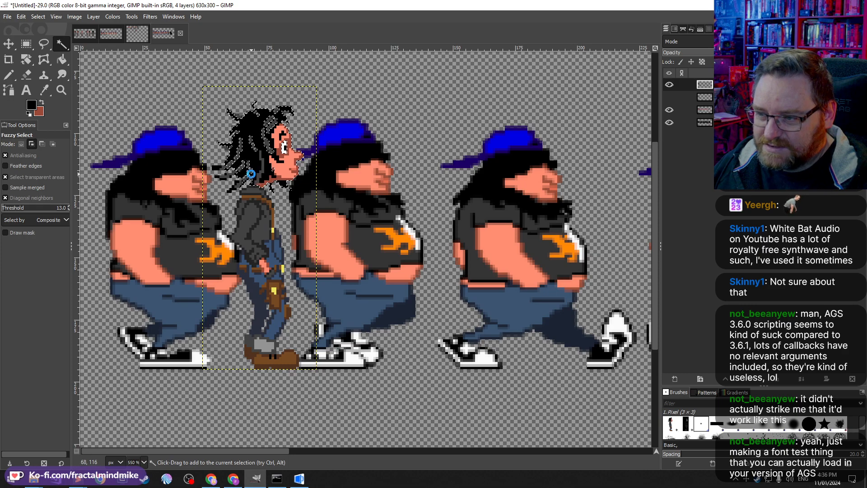
click(248, 172)
click(238, 185)
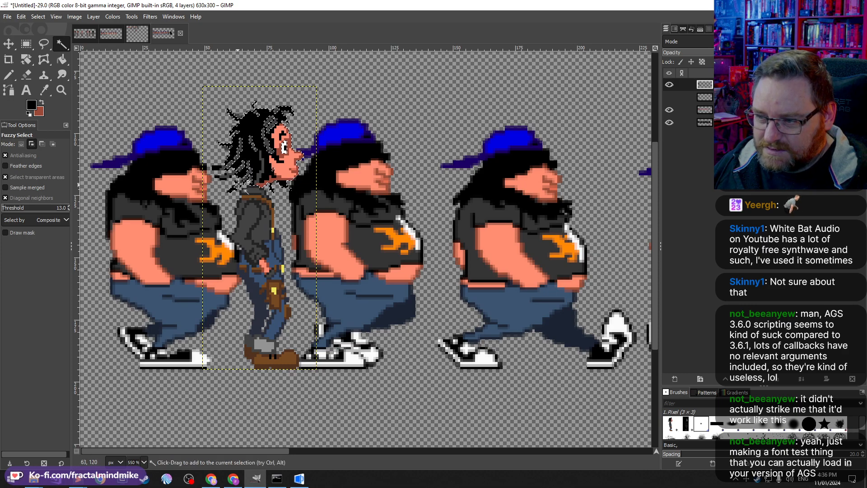
click(246, 161)
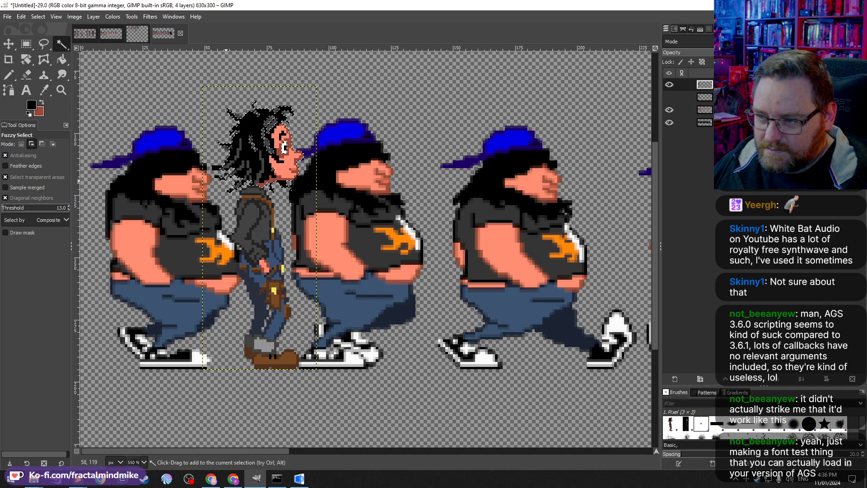
click(223, 170)
click(231, 149)
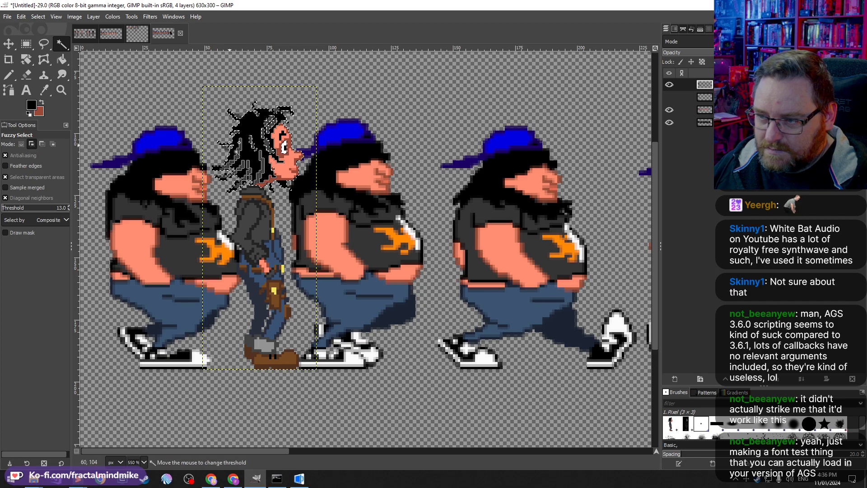
click(235, 147)
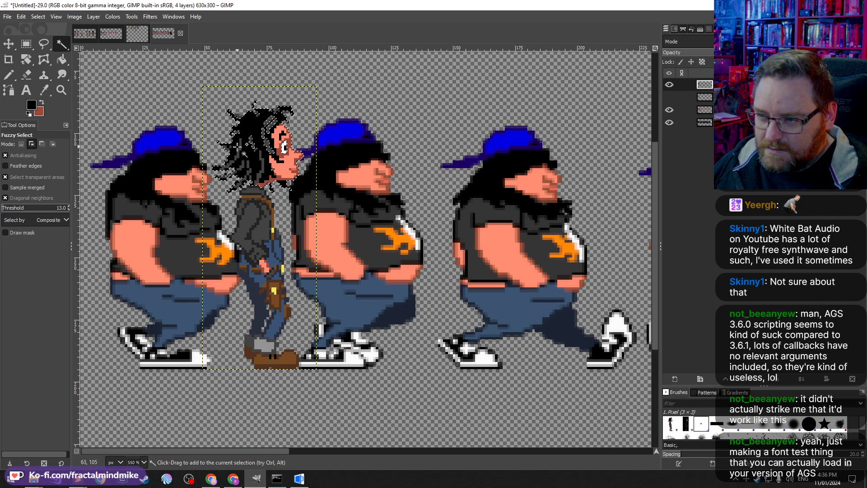
click(235, 131)
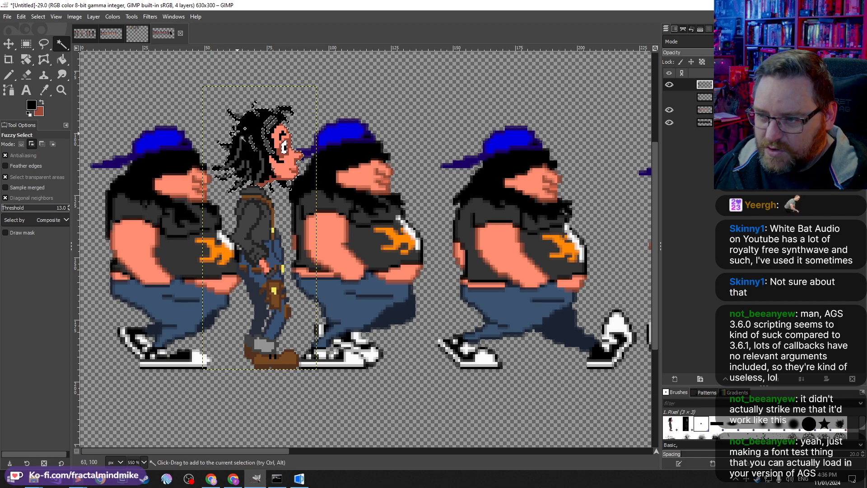
ctrl+scroll(233, 134, up, 3)
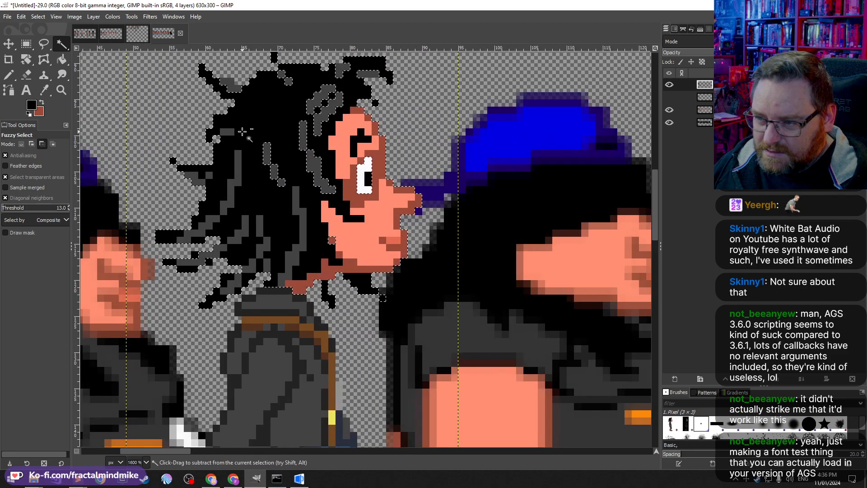
ctrl+scroll(215, 135, down, 3)
ctrl+scroll(233, 107, up, 2)
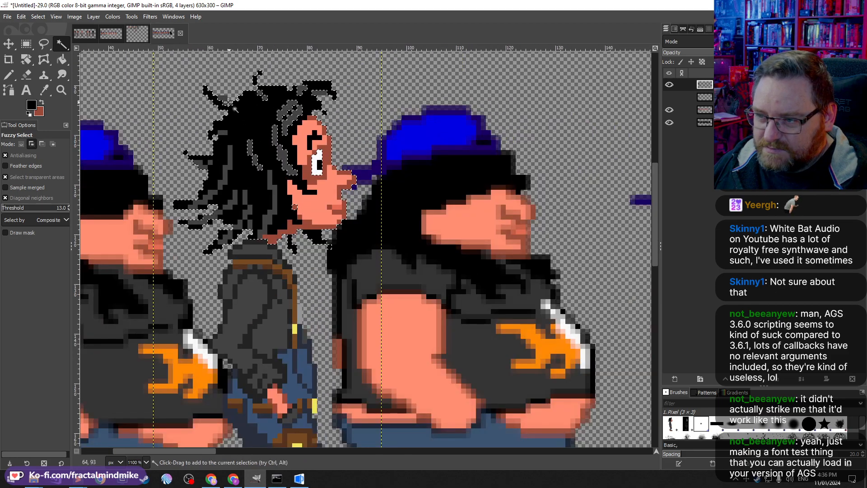
click(261, 94)
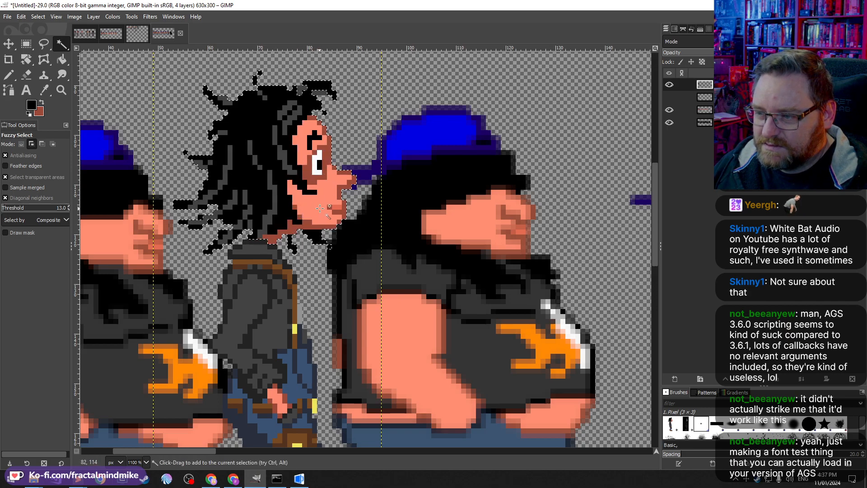
shift+click(318, 92)
scroll(257, 142, down, 3)
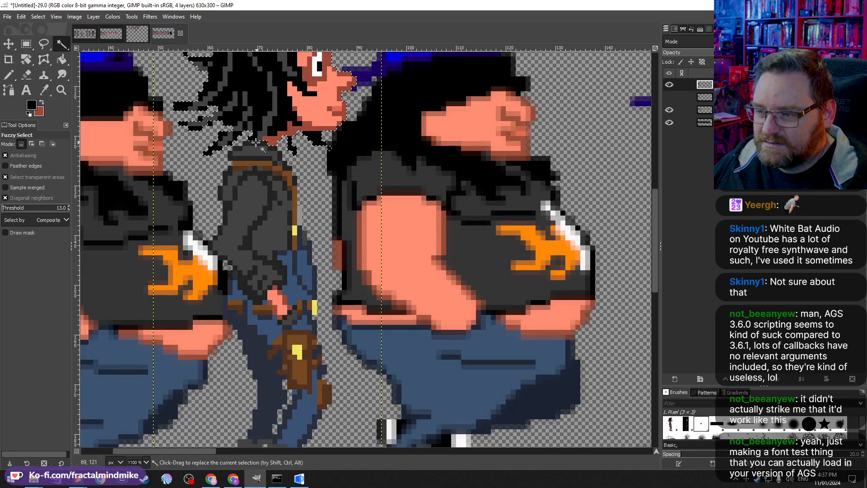
scroll(281, 238, up, 6)
scroll(281, 238, down, 2)
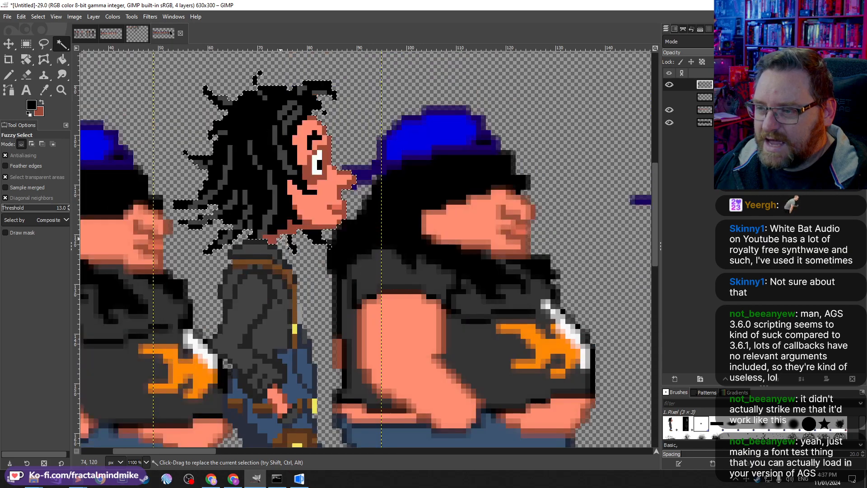
scroll(280, 238, up, 2)
Step: Copy the selected hair and paste it as a new image, then return to the sprite sheet
key(ctrl+c)
key(ctrl+shift+v)
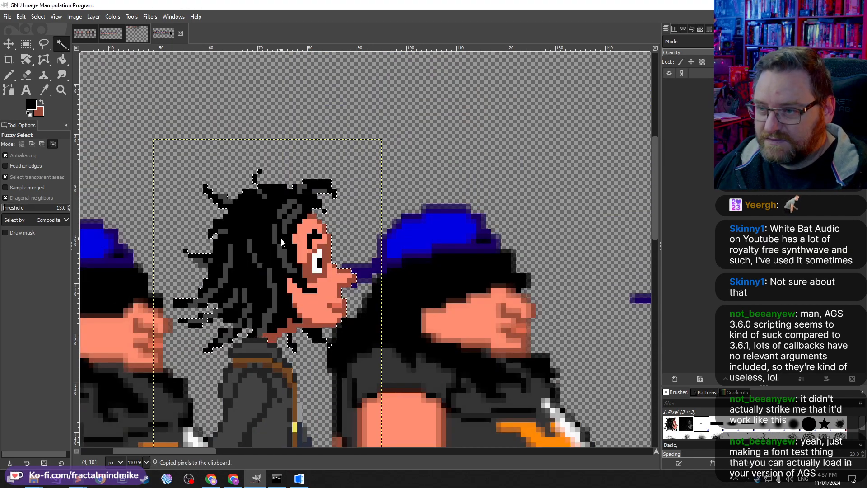
click(156, 37)
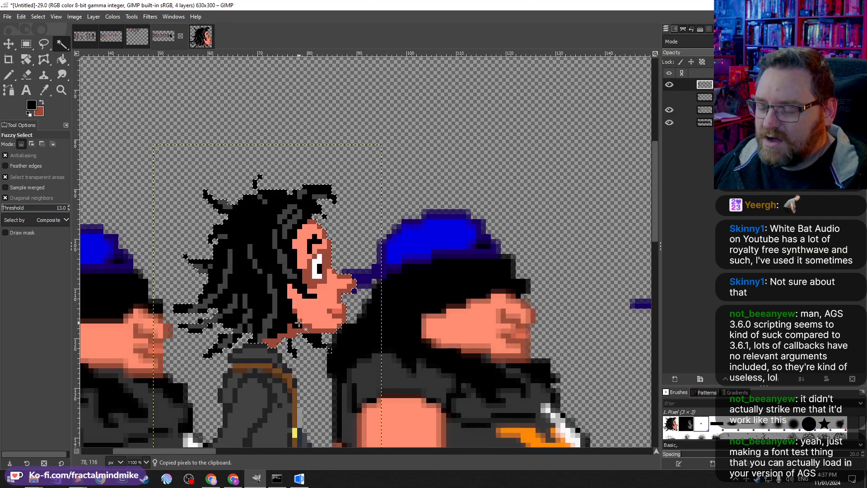
Step: Select Delphine's jacket and arm, fuzzy-selecting the jacket and adding small rectangles around the hand area
scroll(251, 206, down, 7)
scroll(251, 207, up, 5)
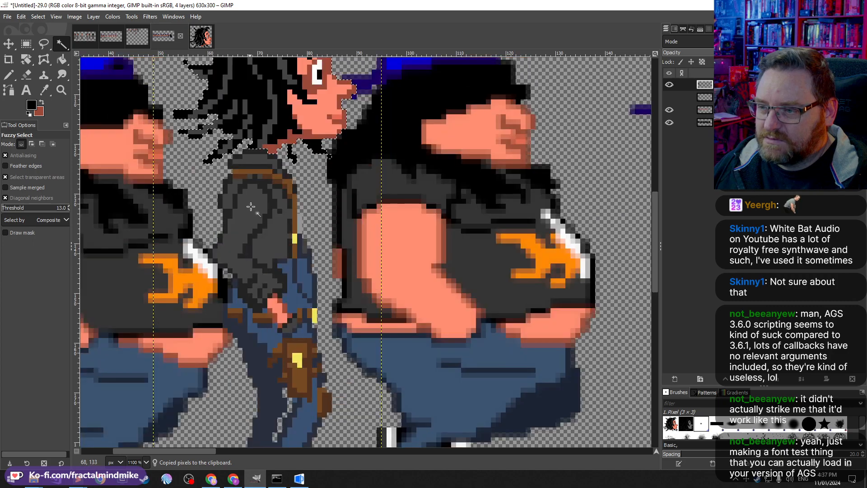
shift+click(256, 153)
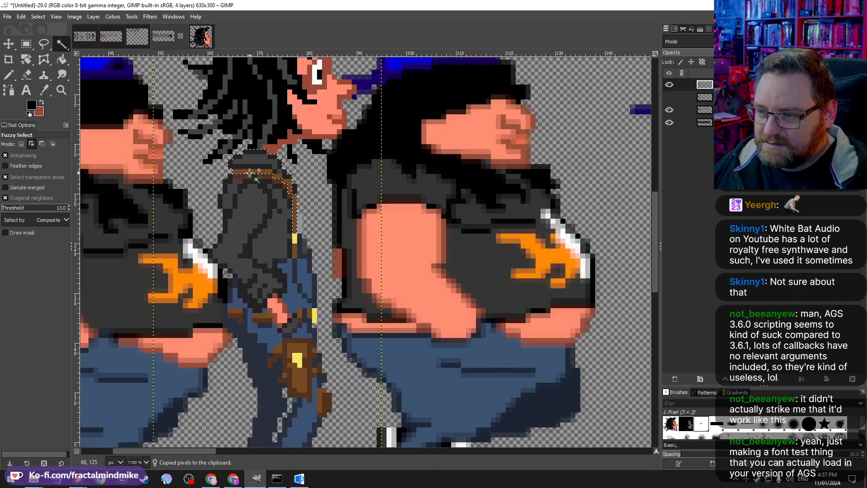
shift+click(272, 177)
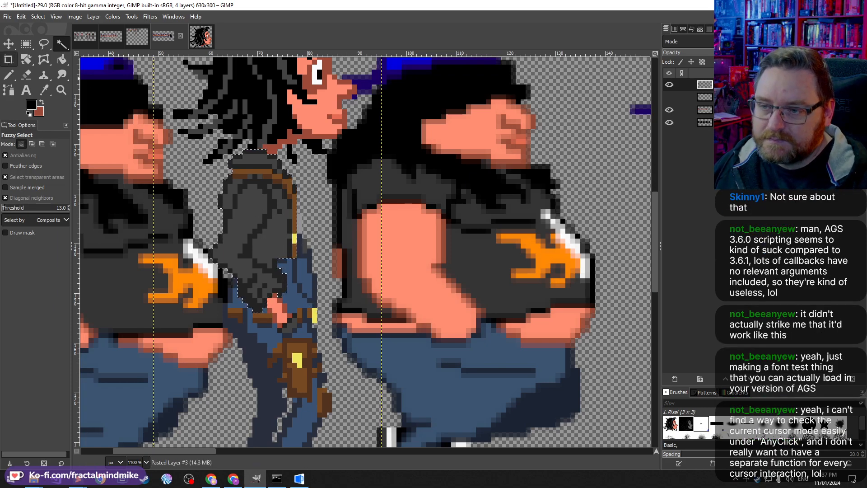
click(23, 45)
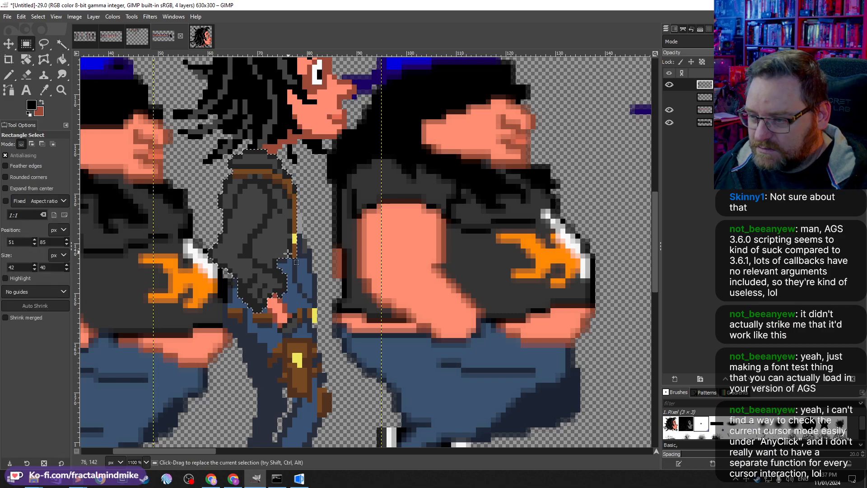
drag(261, 247, 307, 289)
drag(302, 214, 251, 304)
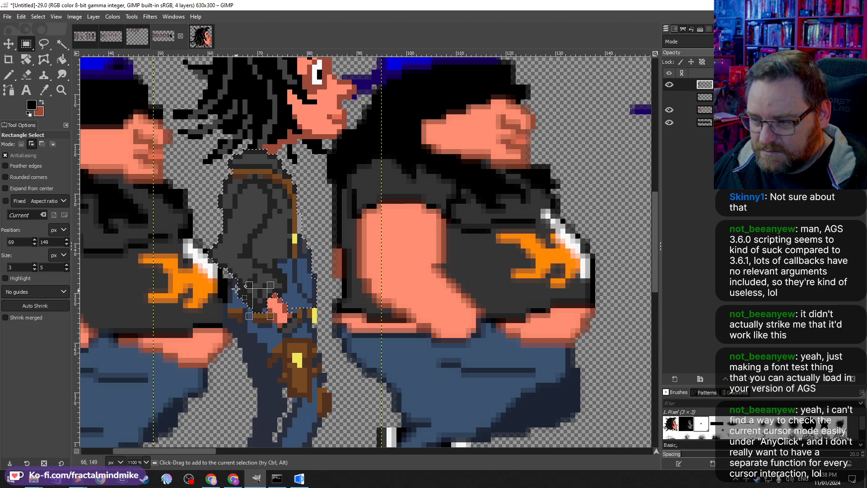
drag(201, 262, 262, 307)
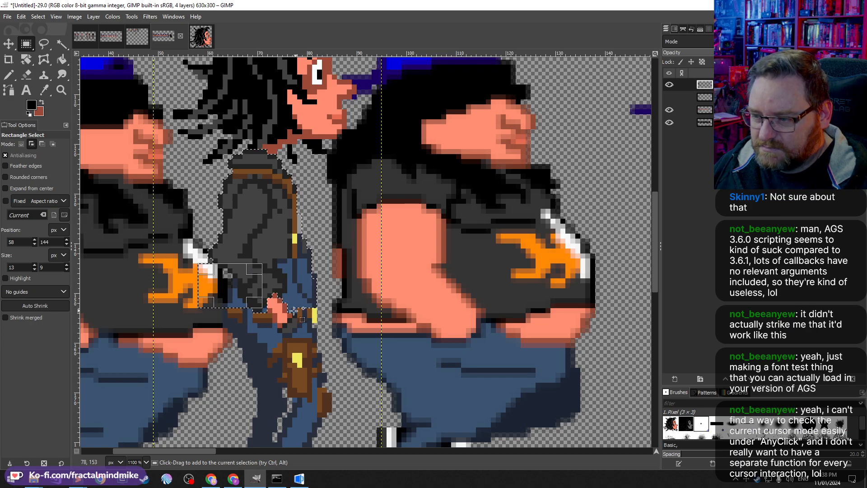
drag(289, 311, 260, 296)
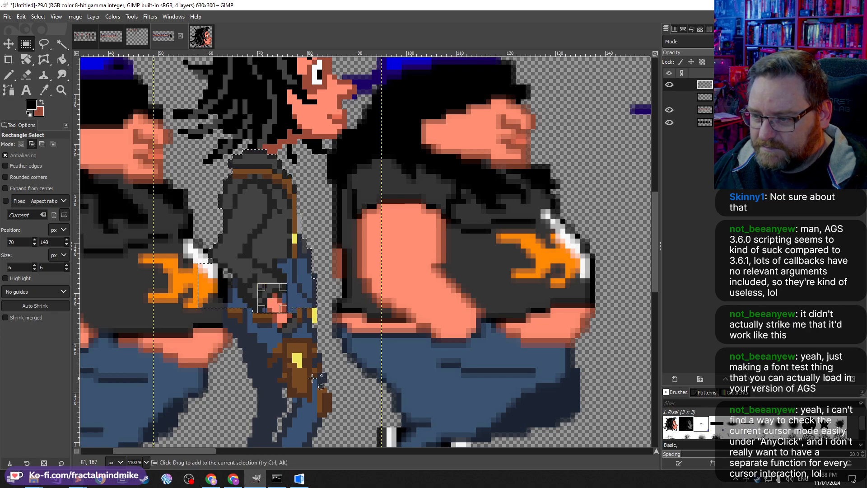
Step: Copy the jacket selection and paste it as a new image
key(ctrl+c)
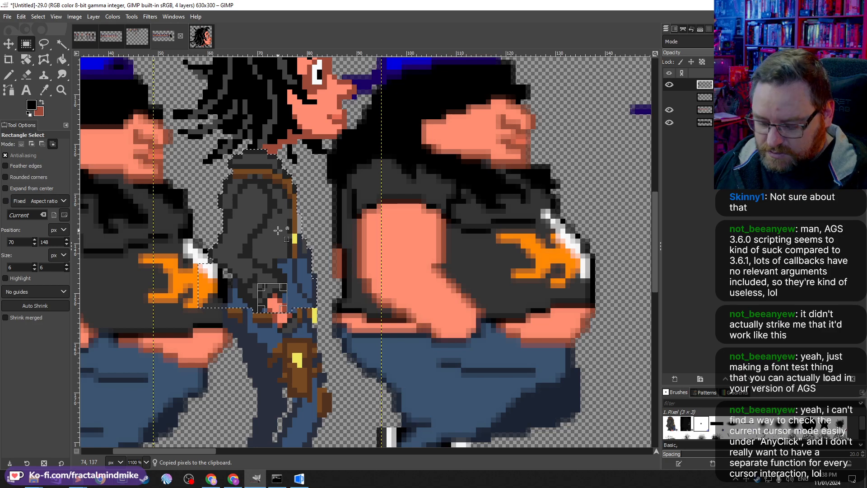
key(ctrl+shift+v)
scroll(406, 257, up, 3)
scroll(406, 256, up, 5)
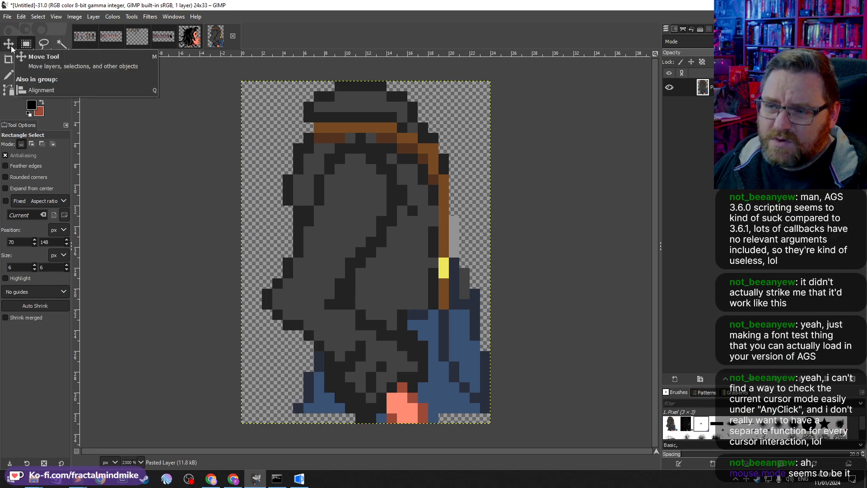
Step: Fuzzy-select the jacket's grey body areas in the new image, toggling the diagonal neighbours option
click(59, 43)
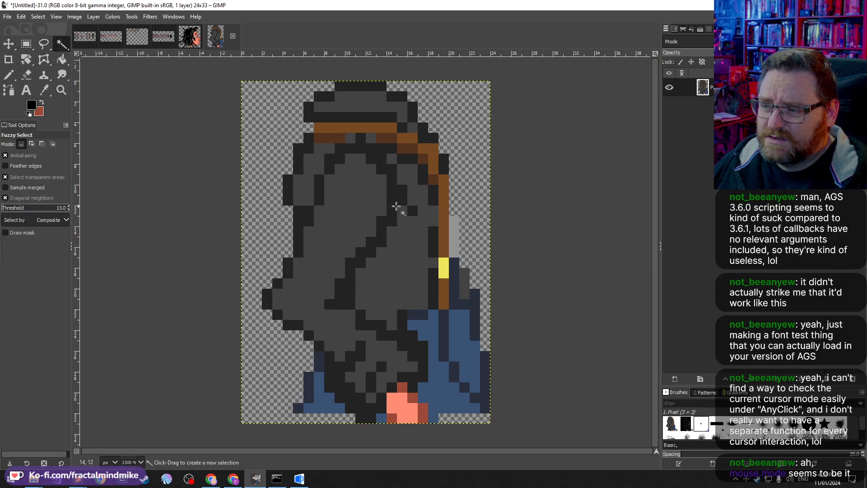
click(362, 149)
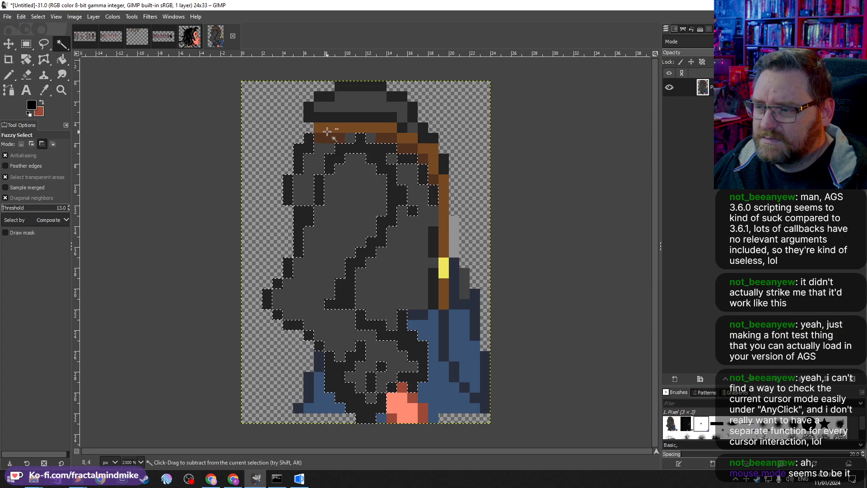
key(ctrl+shift+a)
click(360, 198)
key(ctrl+shift+a)
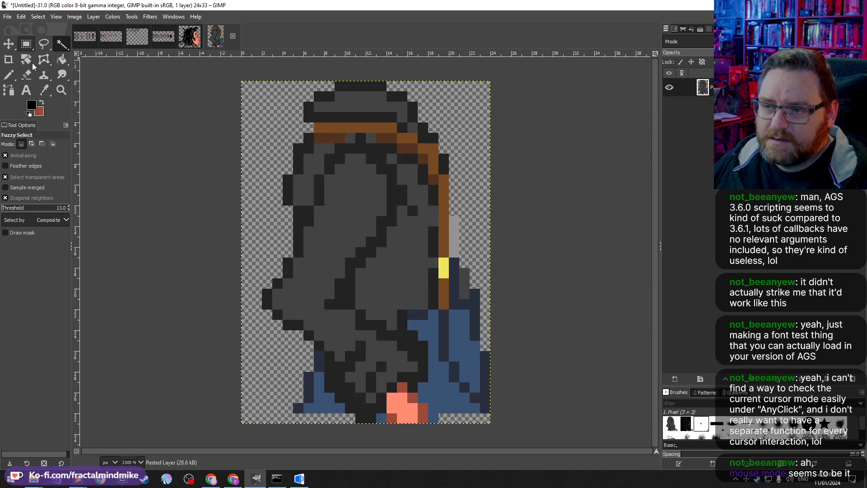
click(18, 197)
click(358, 208)
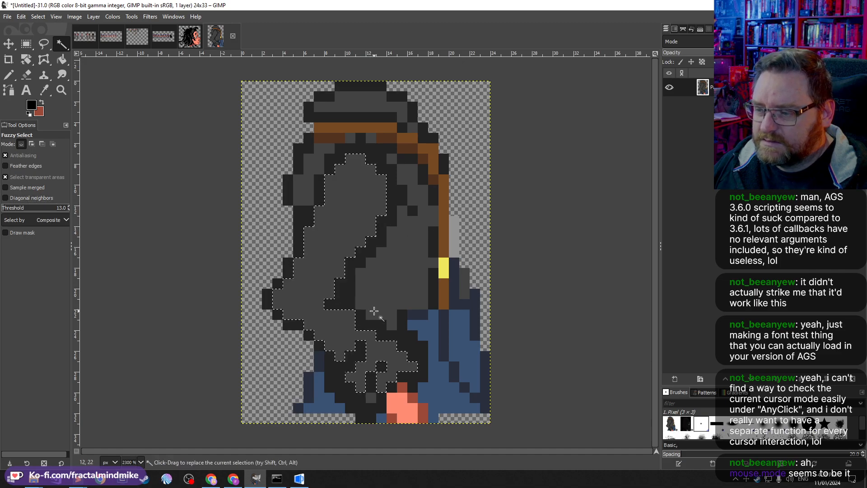
shift+click(362, 409)
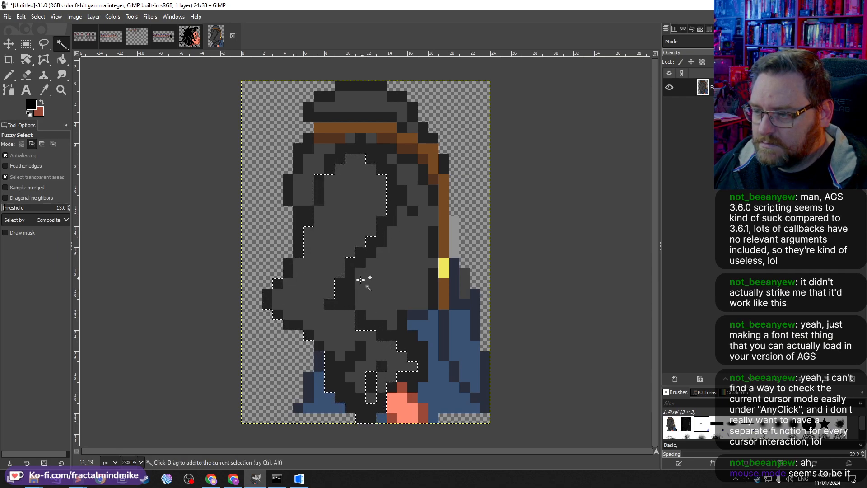
Step: Add the arm pixels to the fuzzy selection, cut them from the jacket, and paste them as a new image
shift+click(404, 346)
click(383, 367)
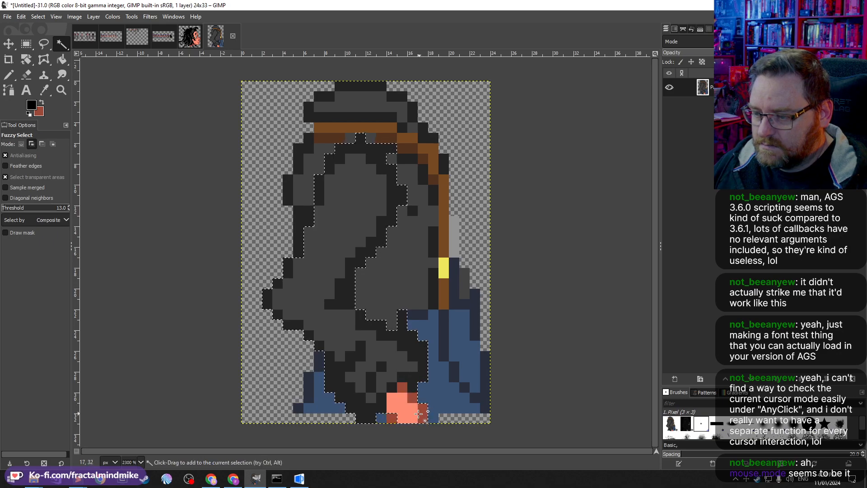
key(ctrl)
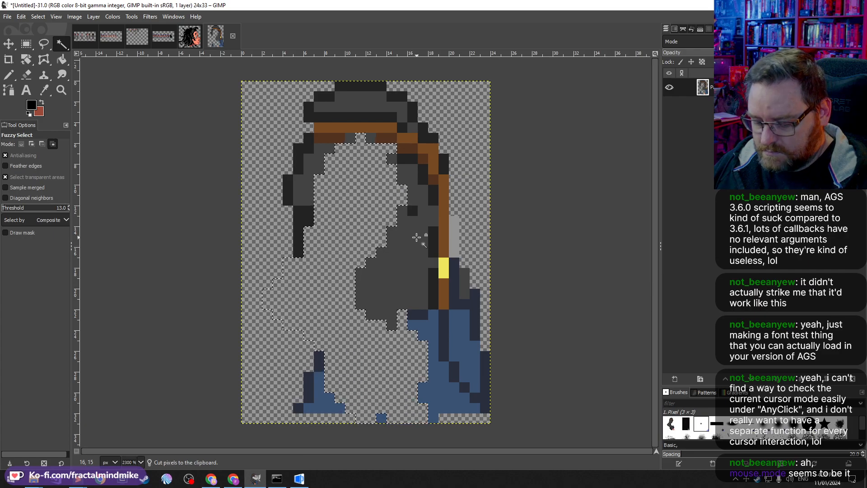
key(ctrl+shift+v)
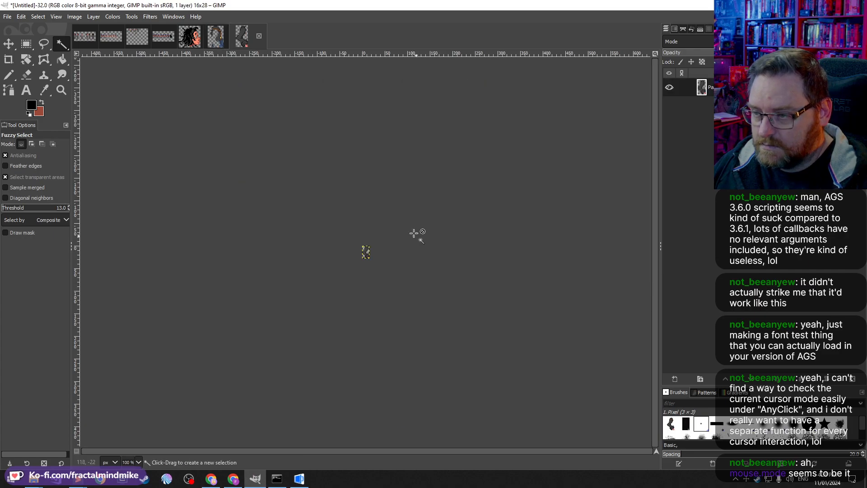
Step: Back in the jacket image, fill the emptied arm area with the jacket's dark grey
click(214, 35)
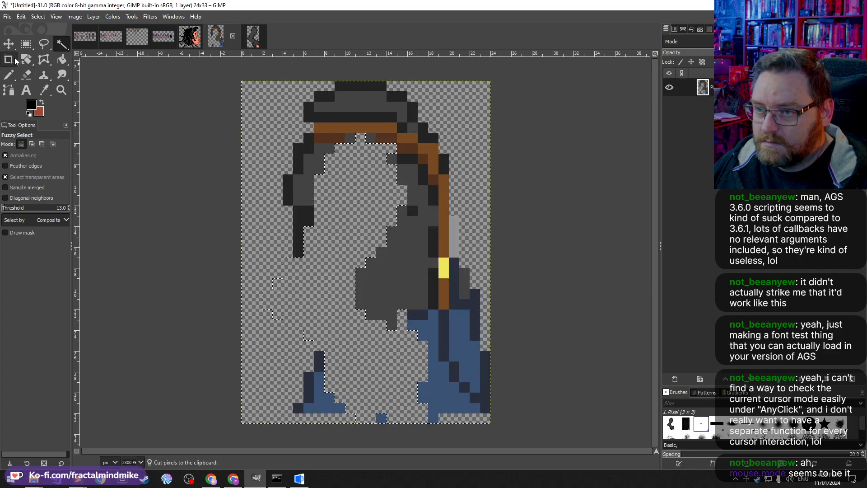
click(26, 44)
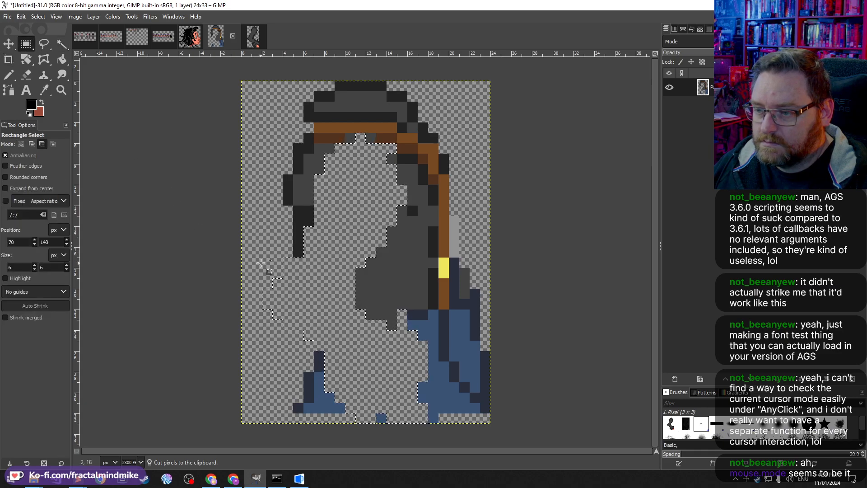
drag(251, 246, 304, 300)
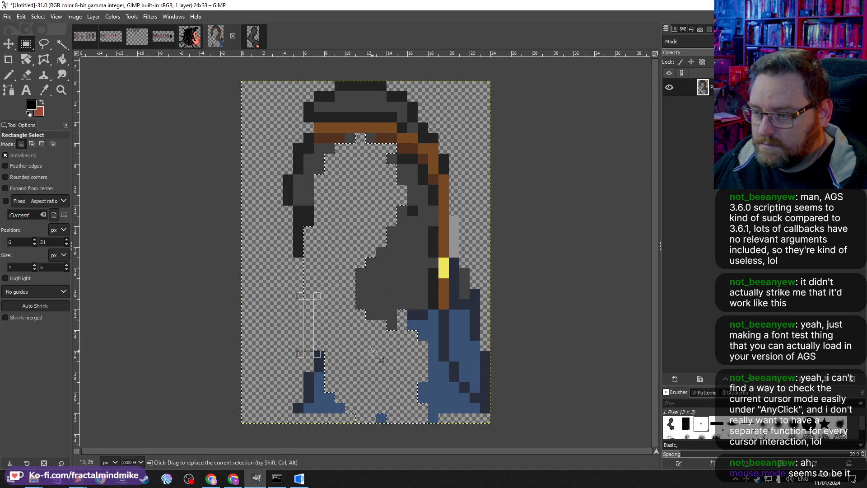
click(44, 90)
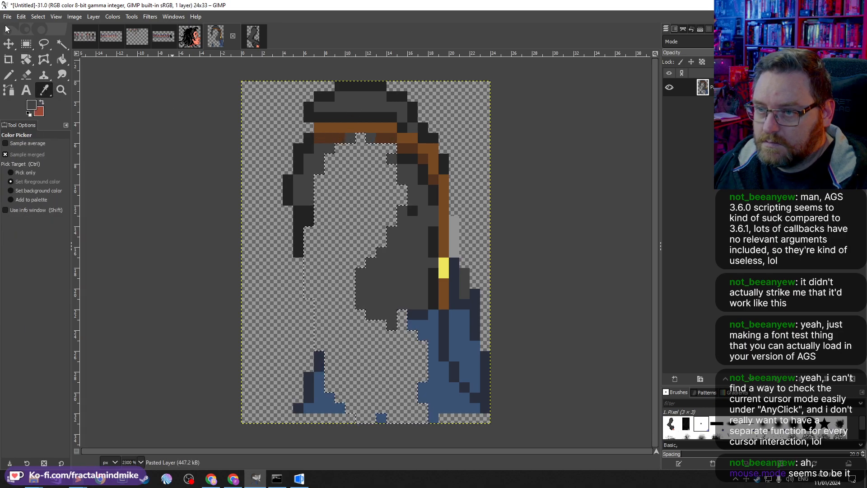
click(21, 17)
click(62, 190)
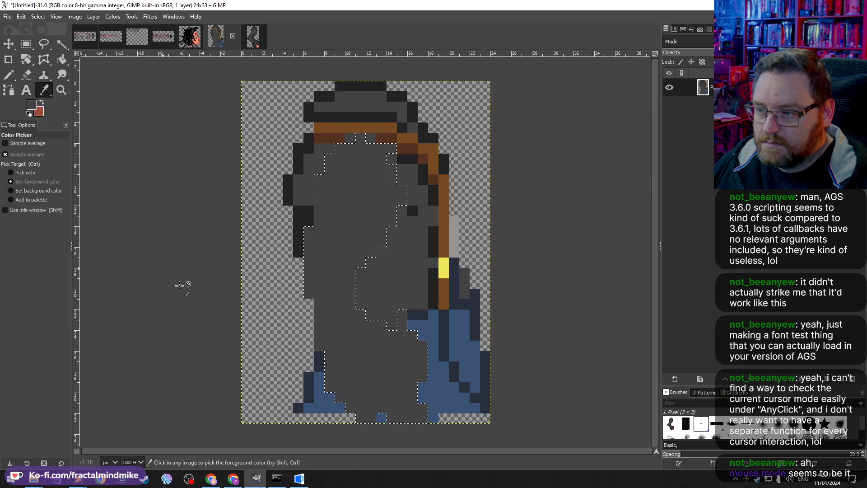
Step: With the Pencil, paint grey pixels over the remaining gaps along the jacket's back edge
click(8, 75)
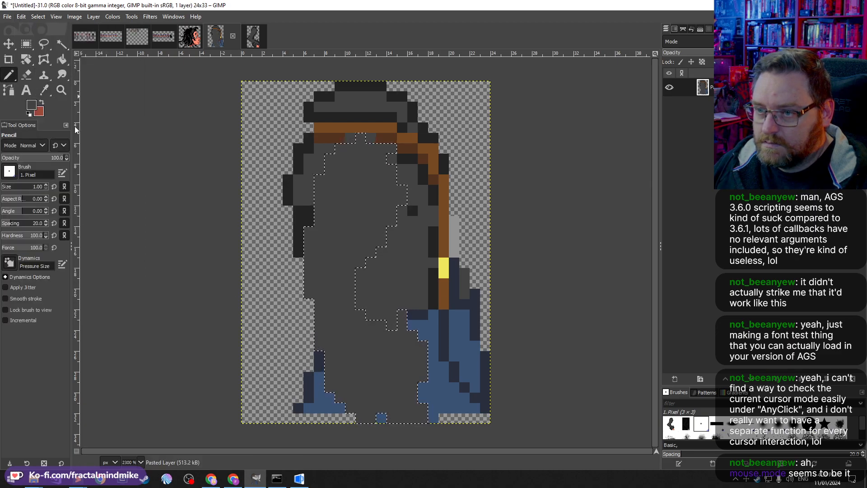
ctrl+click(294, 243)
click(296, 251)
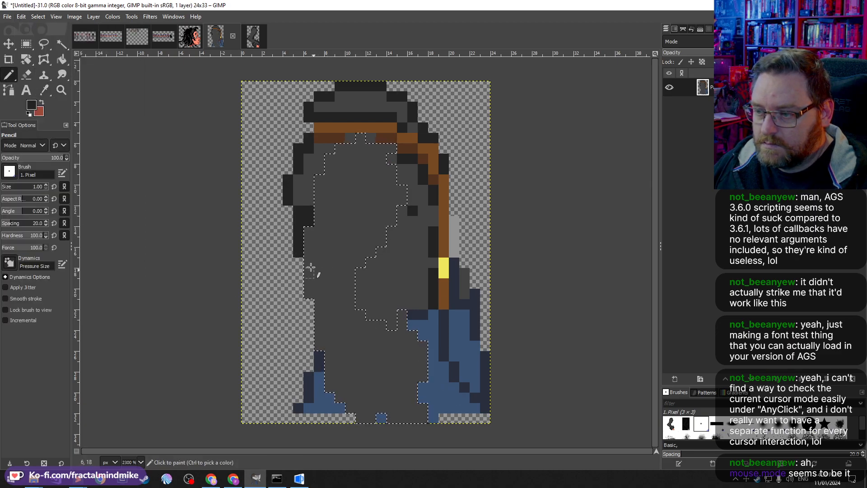
key(ctrl+shift+a)
mouse_move(309, 263)
mouse_down()
mouse_move(324, 354)
mouse_move(370, 358)
mouse_up()
Step: Pick the trousers' blue and pencil it across the lower jacket area
key(ctrl)
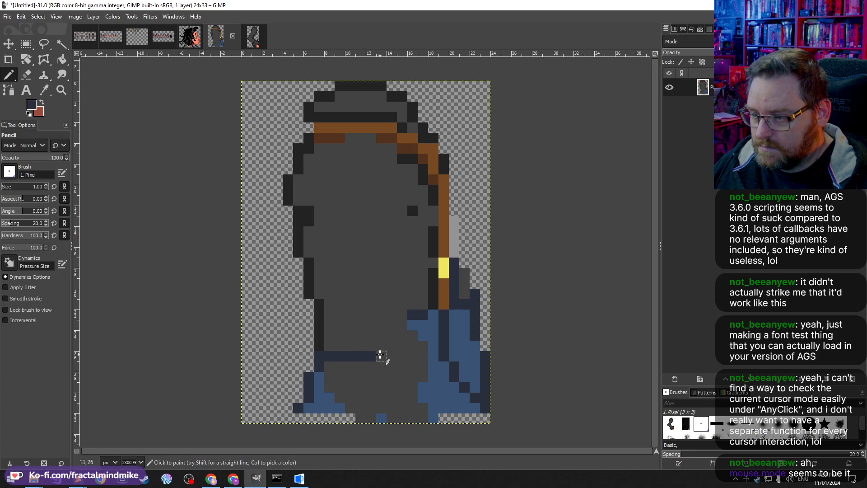
mouse_move(381, 355)
mouse_down()
mouse_move(417, 316)
mouse_move(419, 333)
mouse_move(429, 336)
mouse_move(420, 380)
mouse_move(418, 345)
mouse_move(423, 366)
mouse_move(412, 397)
mouse_move(402, 383)
mouse_move(423, 418)
mouse_move(367, 419)
mouse_move(363, 410)
mouse_move(397, 410)
mouse_move(351, 404)
mouse_move(320, 382)
mouse_move(334, 373)
mouse_move(401, 390)
mouse_move(419, 358)
mouse_move(384, 375)
mouse_move(351, 368)
mouse_move(377, 365)
mouse_up()
ctrl+click(431, 334)
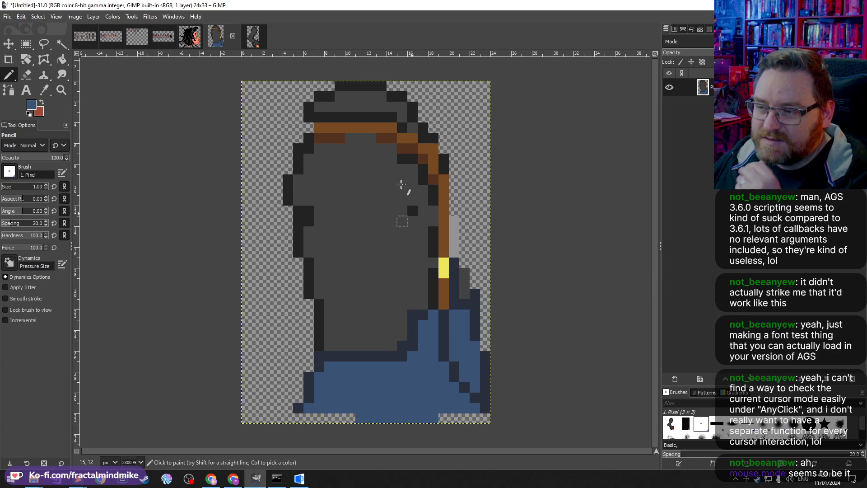
Step: Touch up a few pixels beside the hat brim with the Pencil
ctrl+click(308, 117)
click(318, 117)
click(309, 128)
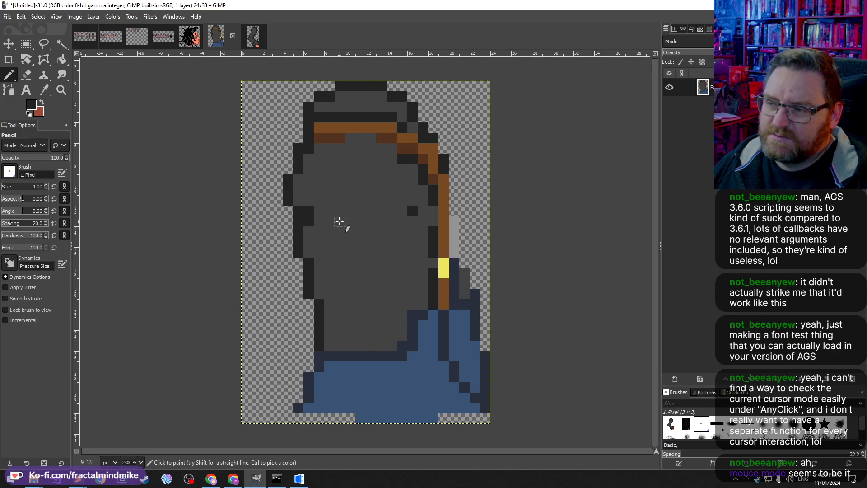
Step: Review the extracted arm, jacket and hair images, then return to the sprite sheet
scroll(340, 211, down, 1)
click(254, 38)
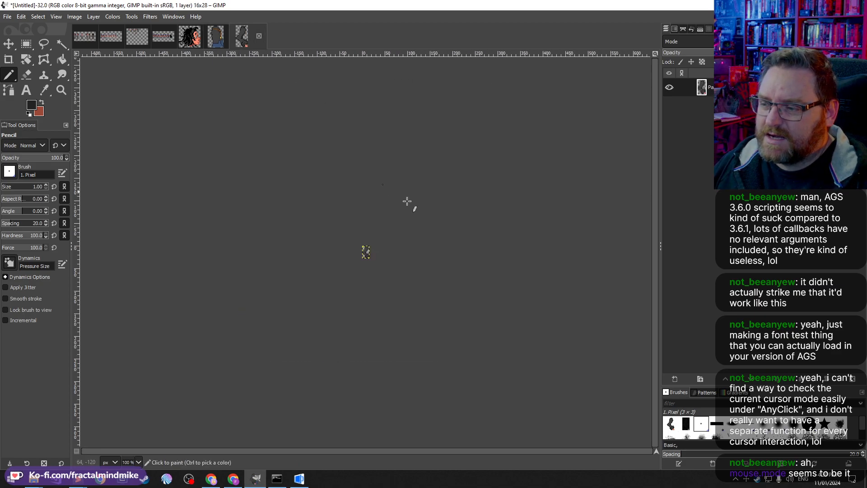
scroll(377, 249, up, 6)
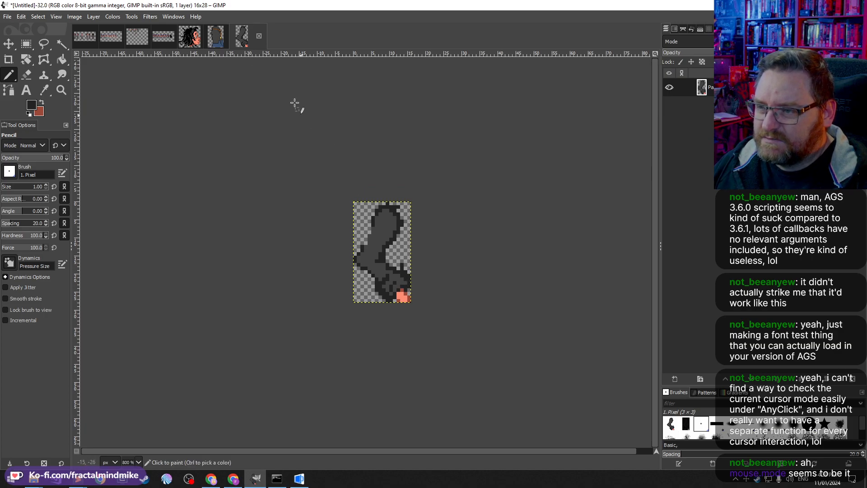
click(219, 38)
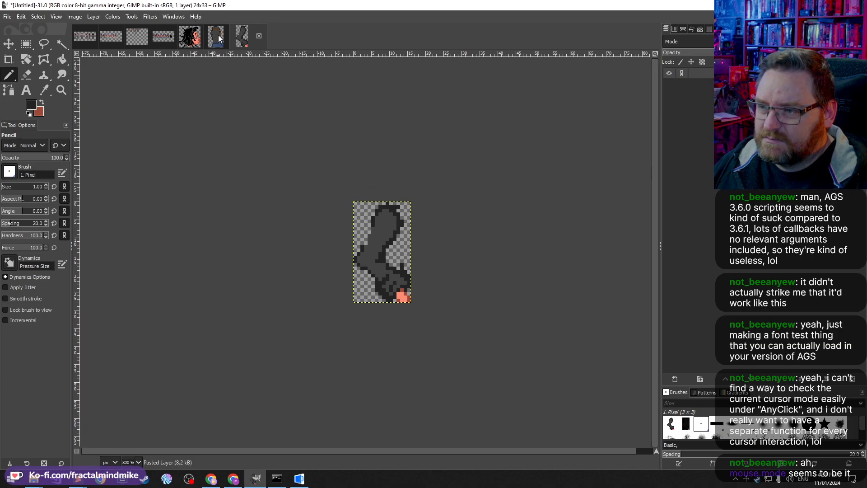
click(254, 36)
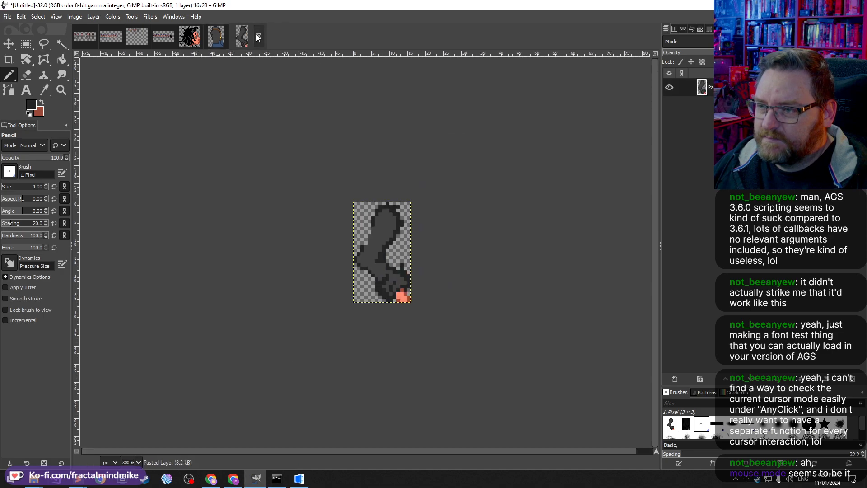
click(193, 40)
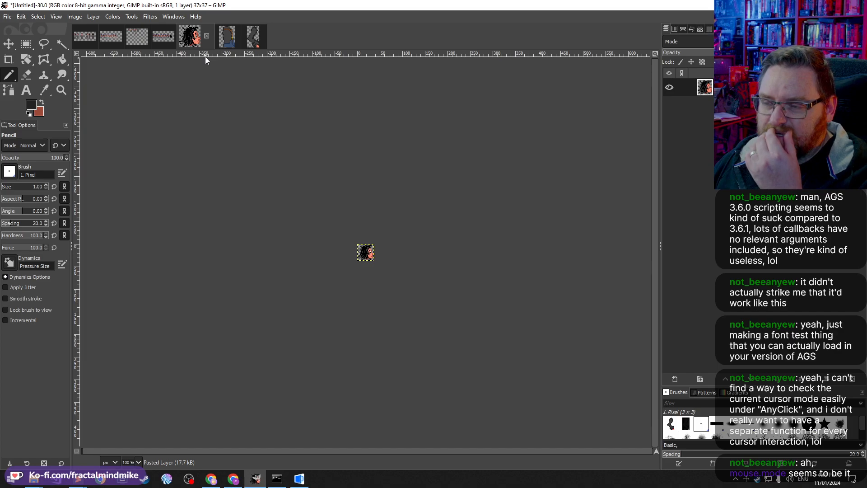
click(162, 39)
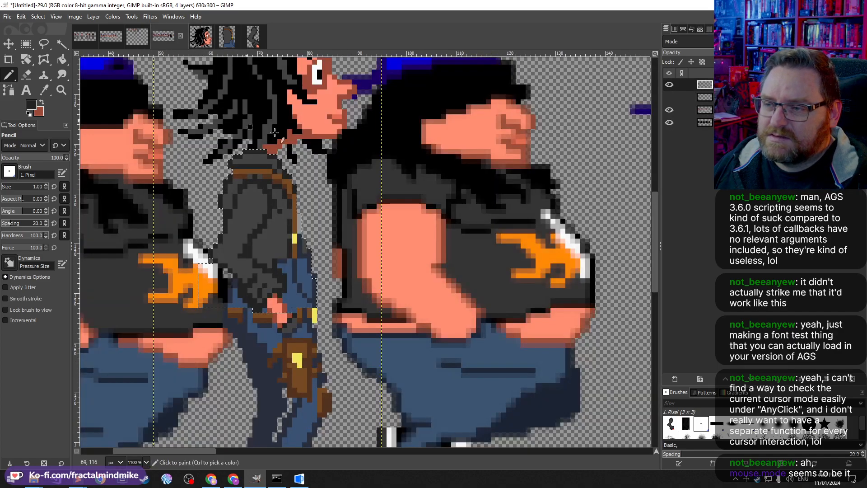
scroll(268, 267, down, 5)
scroll(323, 211, up, 2)
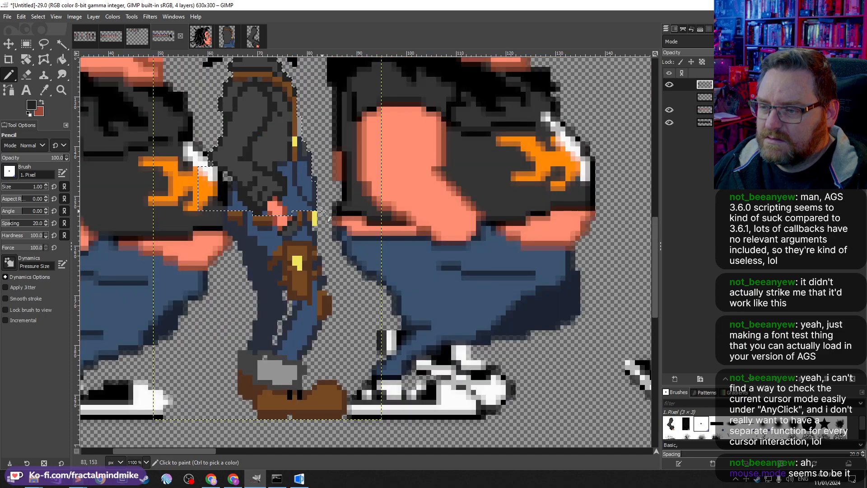
Step: Free-select Delphine's front leg and shoe on the sprite sheet, then copy it and paste it as a new image
click(44, 43)
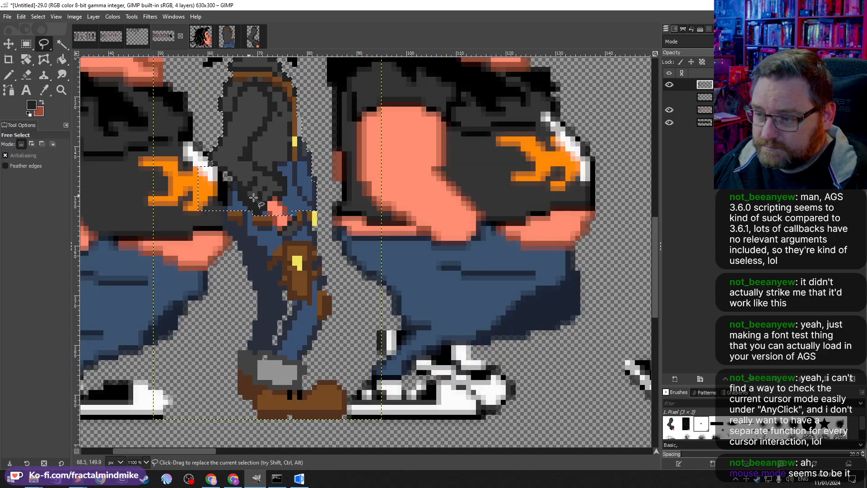
click(269, 251)
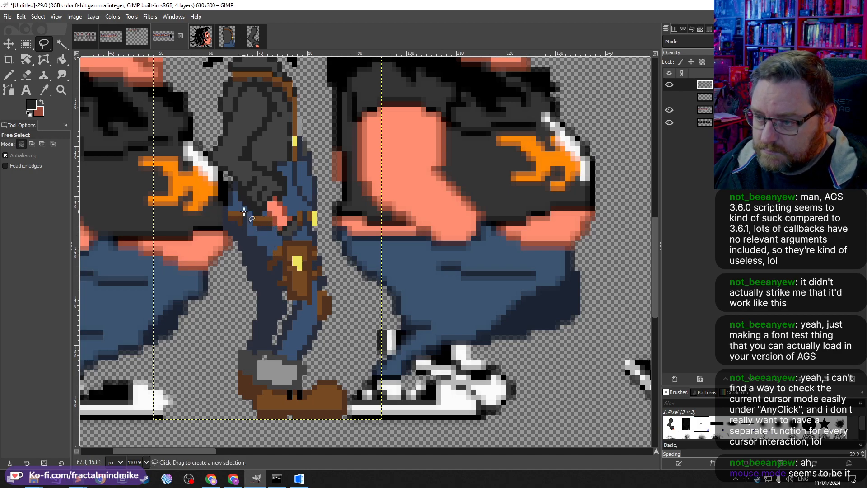
click(243, 231)
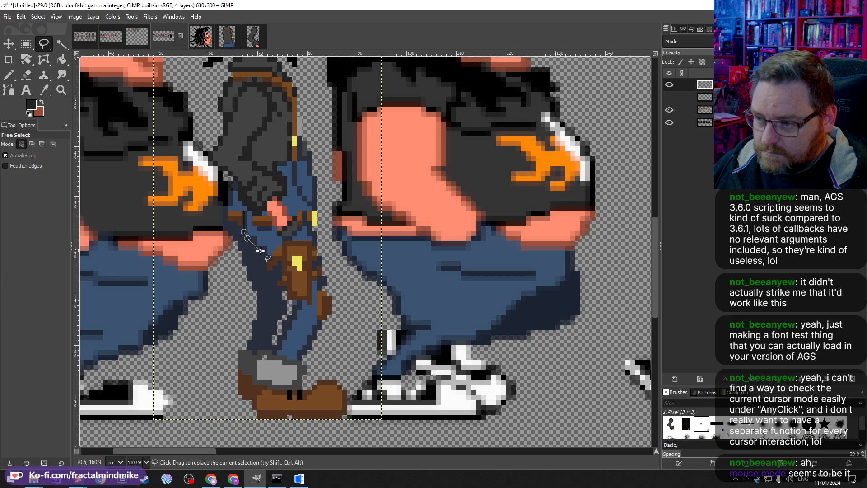
click(260, 252)
click(269, 269)
click(282, 284)
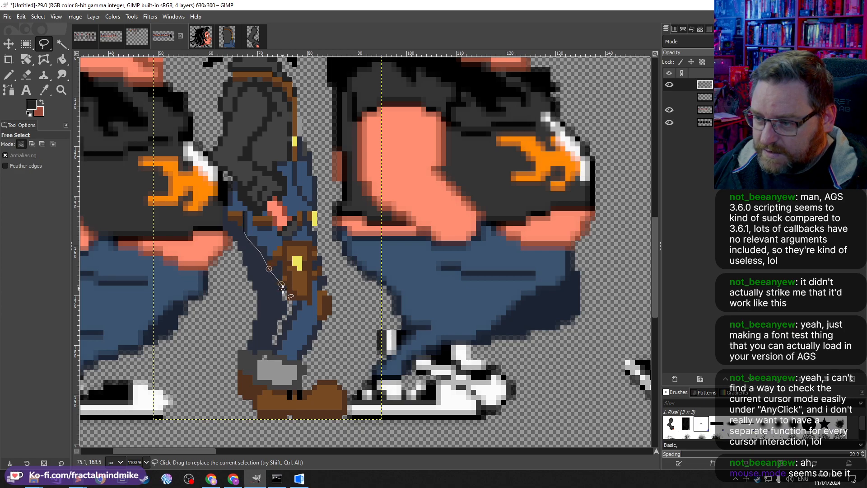
click(293, 303)
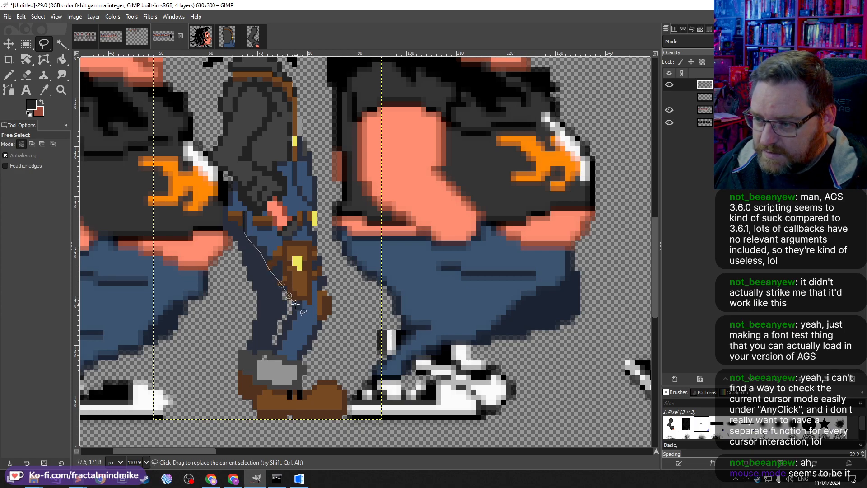
click(288, 316)
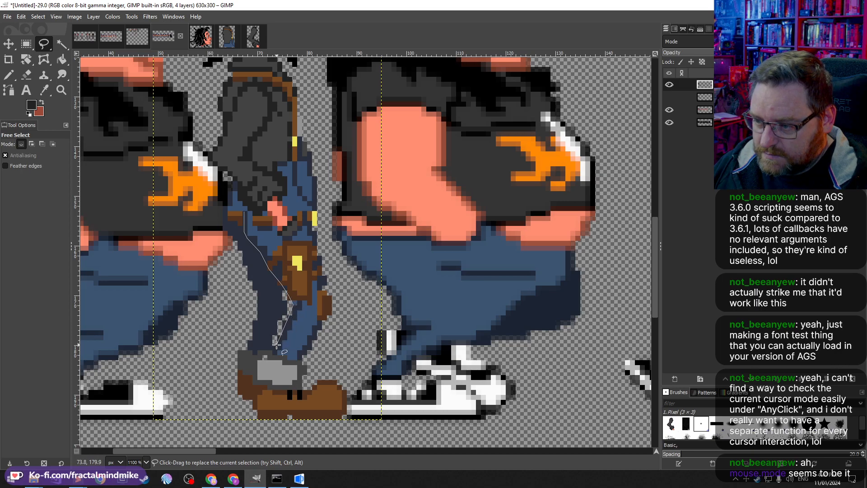
click(276, 345)
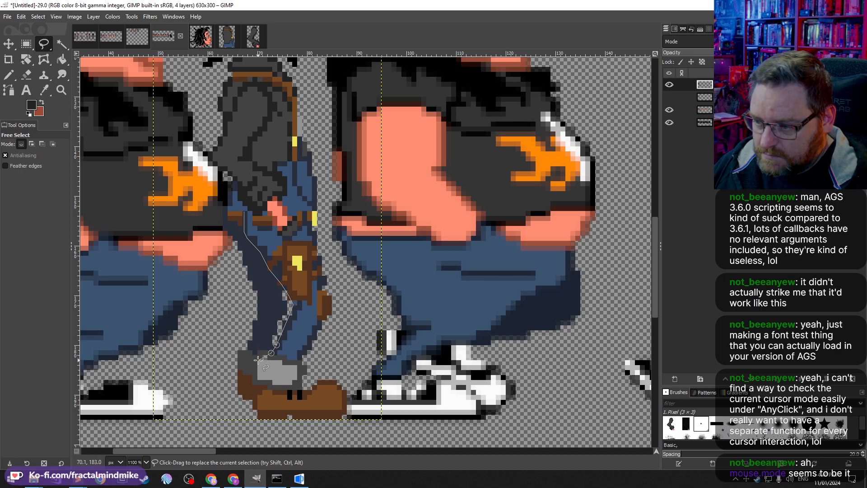
click(257, 360)
click(255, 382)
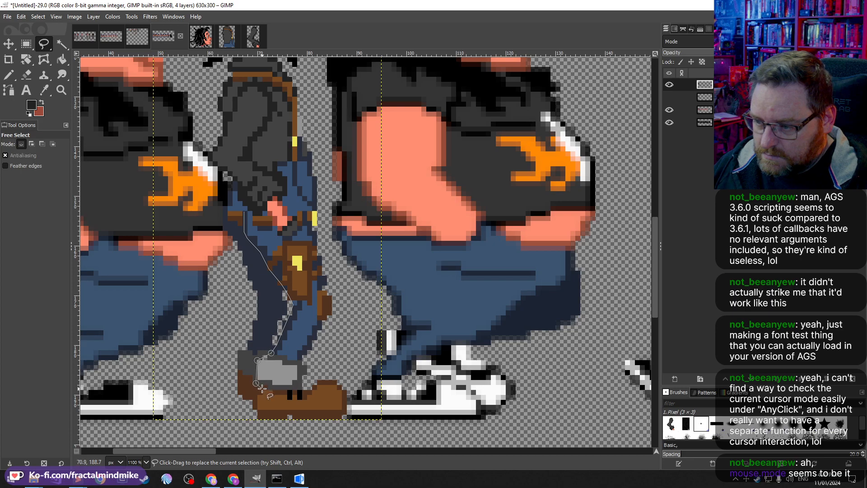
click(254, 408)
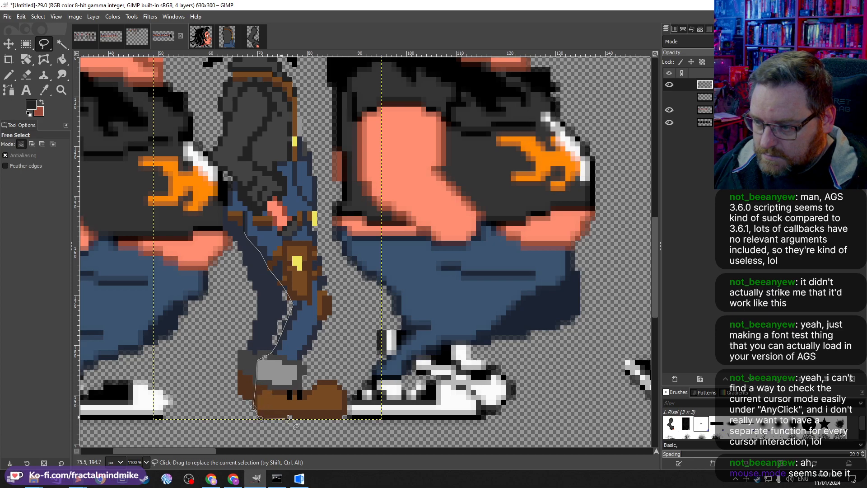
click(348, 412)
click(347, 392)
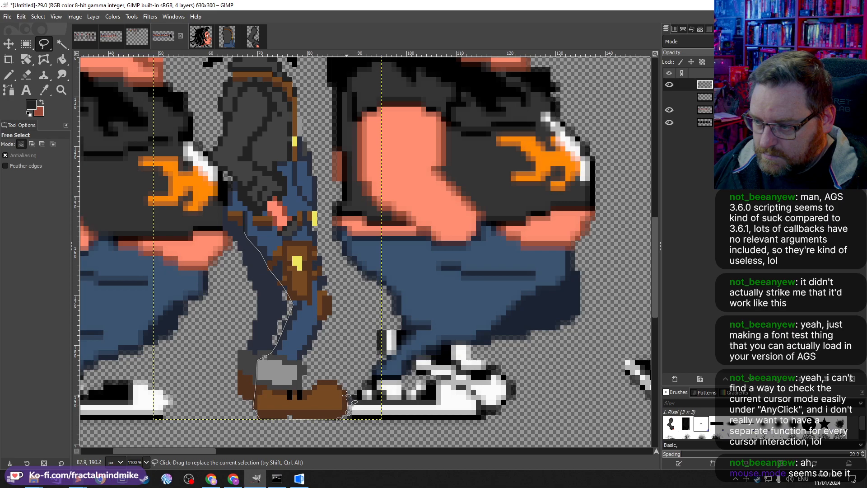
click(320, 380)
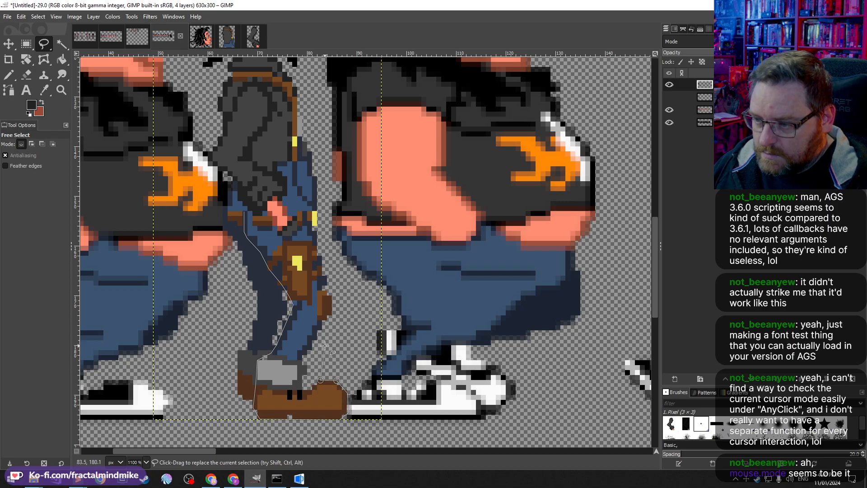
click(349, 281)
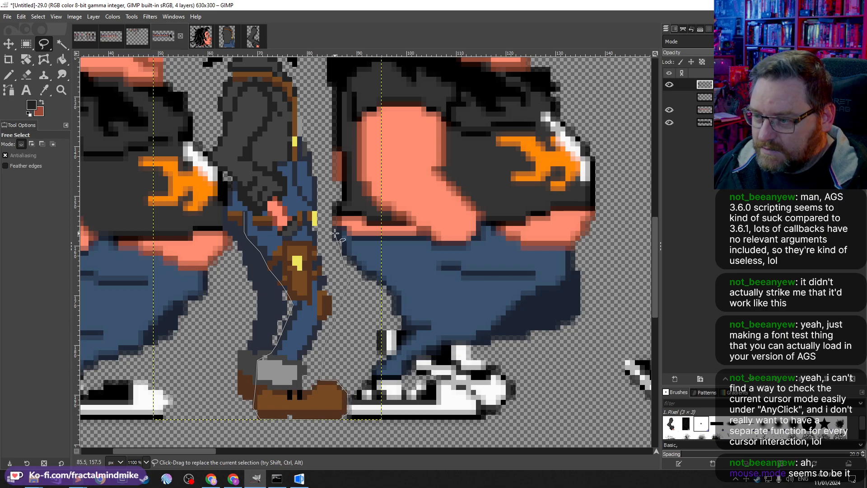
click(311, 227)
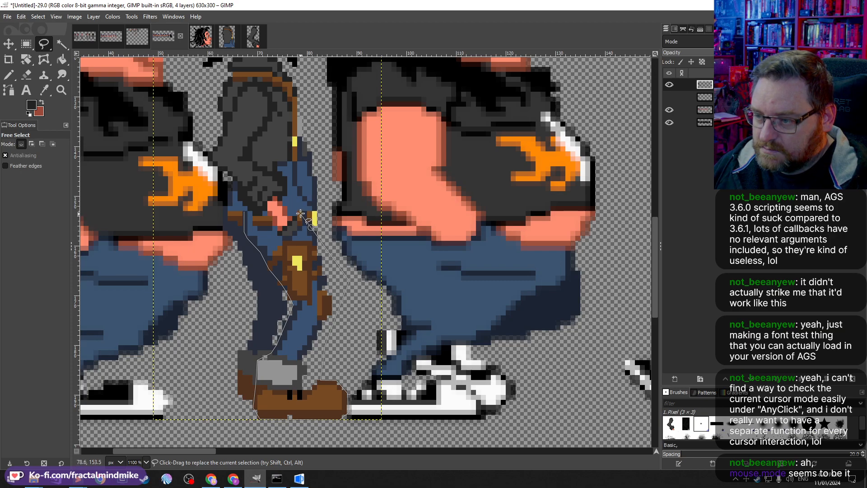
click(297, 211)
click(244, 211)
key(Return)
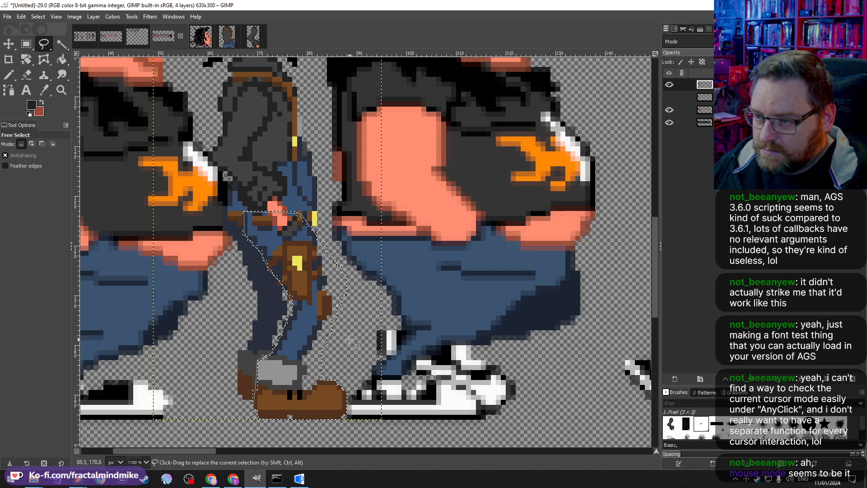
key(ctrl+c)
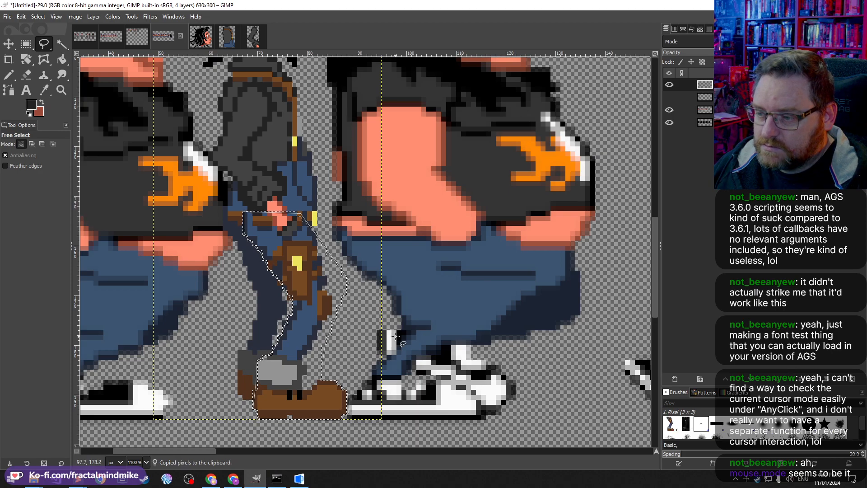
key(ctrl+shift+v)
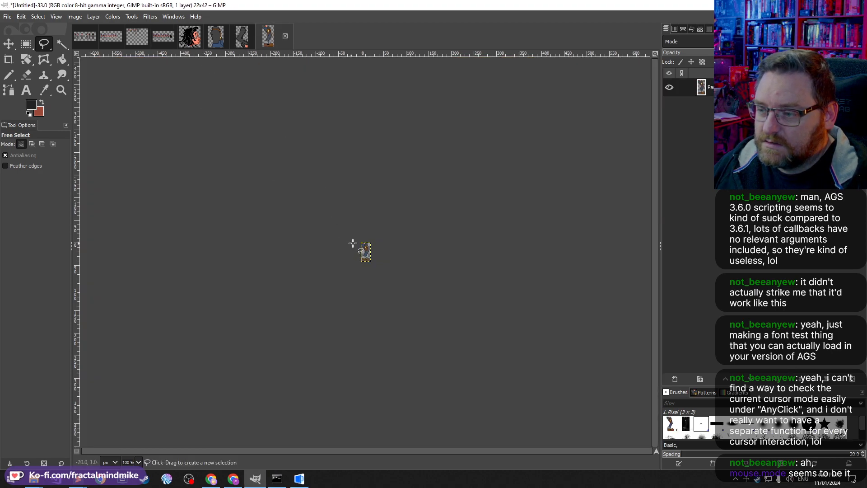
Step: Try rectangle-selecting the jacket overlap at the top of the extracted leg image
scroll(353, 244, up, 5)
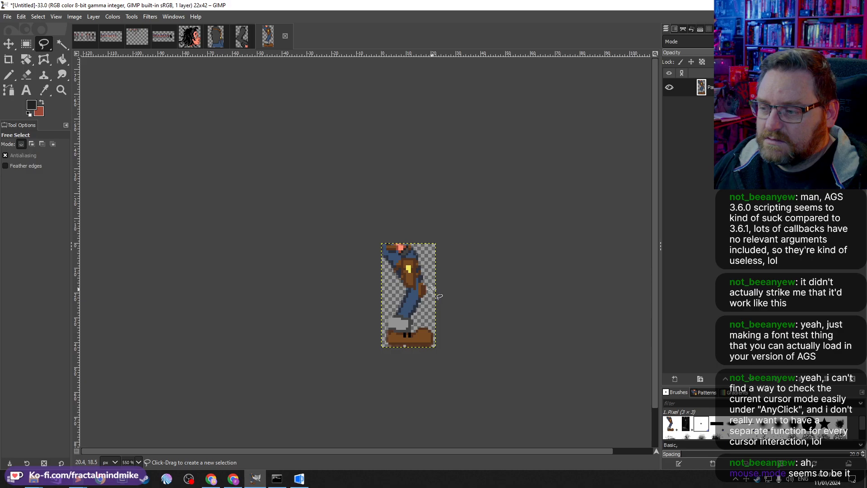
click(26, 47)
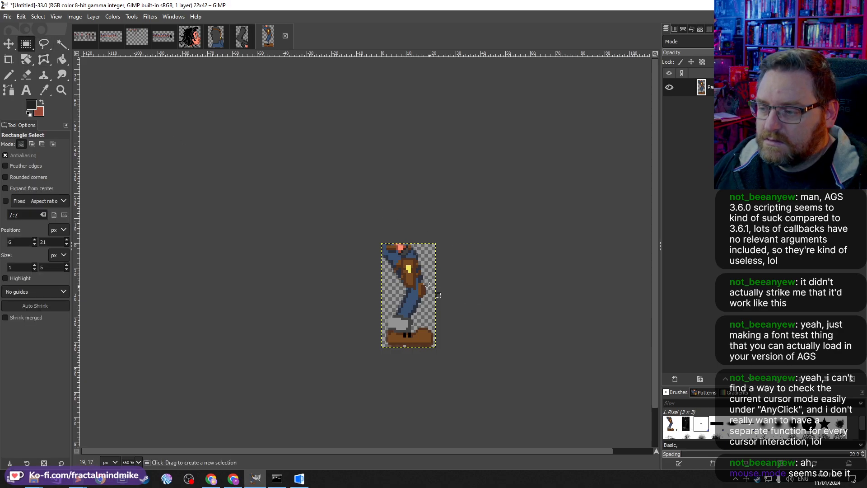
drag(430, 287, 398, 236)
click(434, 296)
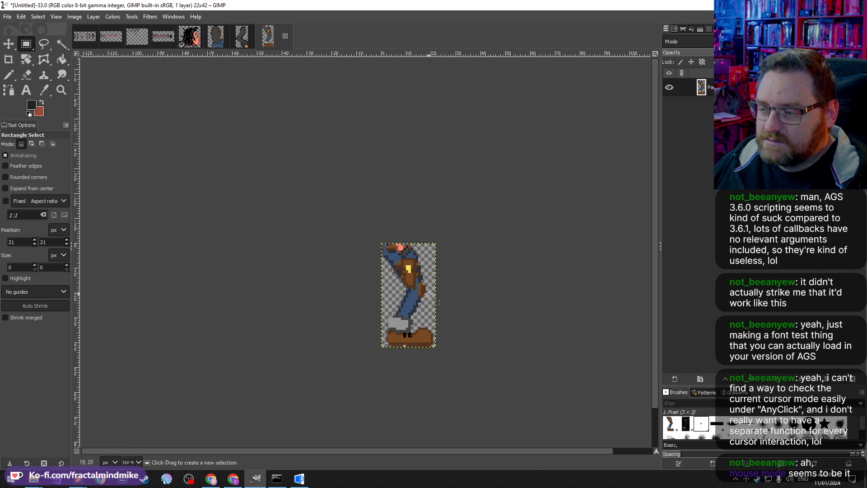
drag(427, 295, 371, 203)
drag(415, 287, 369, 266)
scroll(415, 287, up, 4)
key(ctrl)
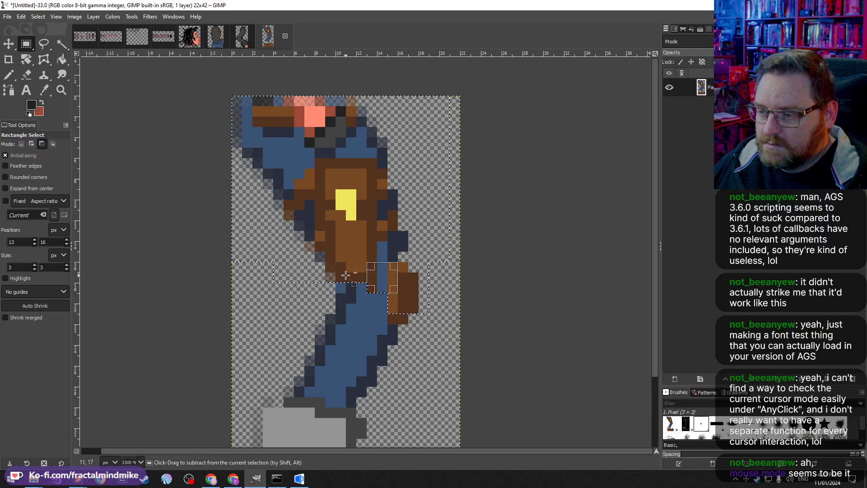
scroll(272, 195, down, 1)
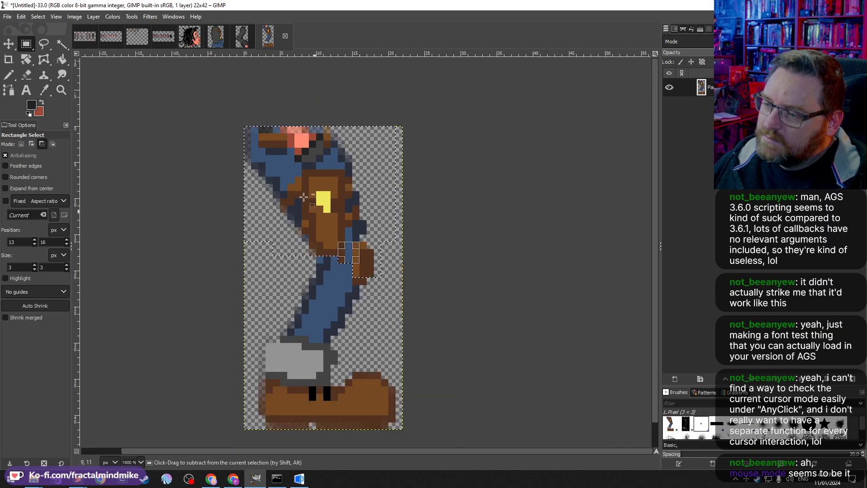
Step: Compare the leg image with the extracted arm, jacket and sprite sheet images
click(242, 36)
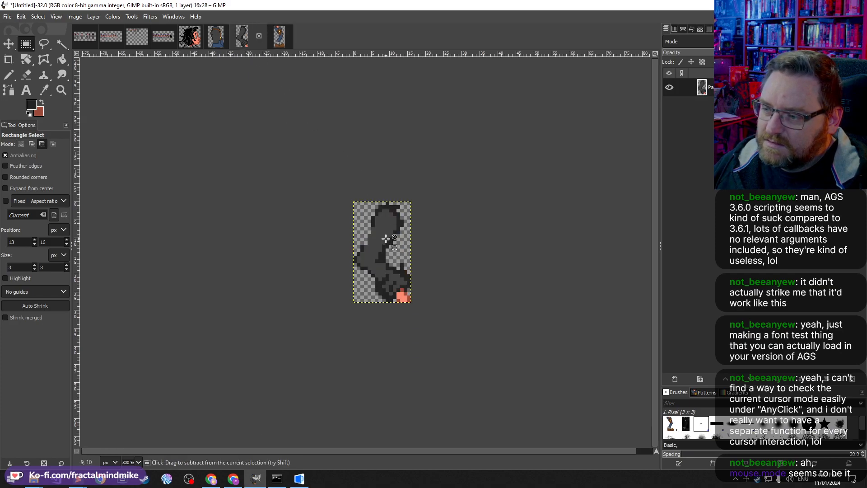
scroll(383, 229, up, 1)
click(282, 40)
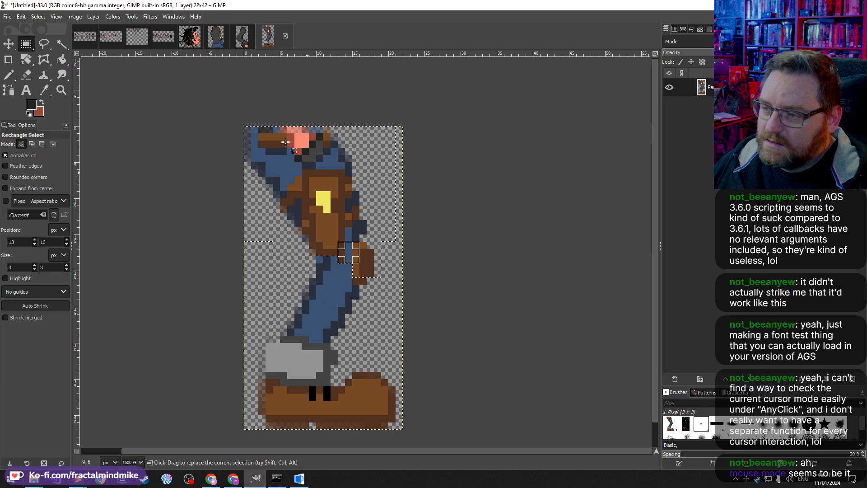
click(193, 36)
click(220, 35)
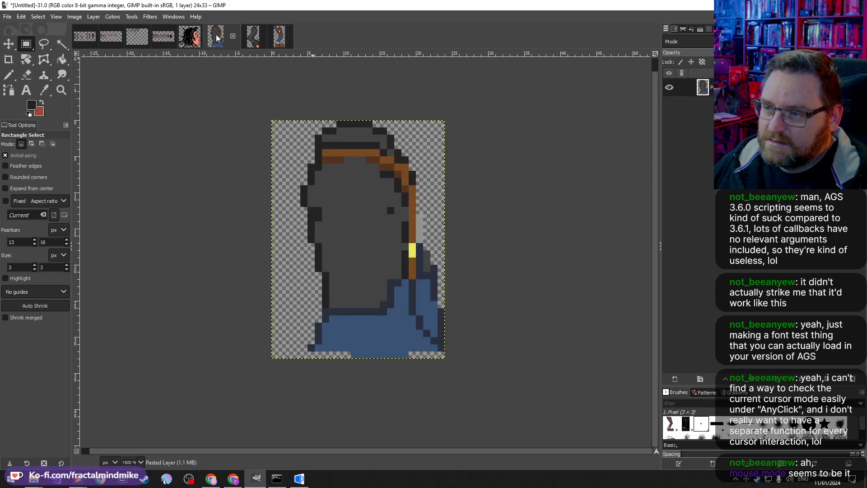
click(164, 42)
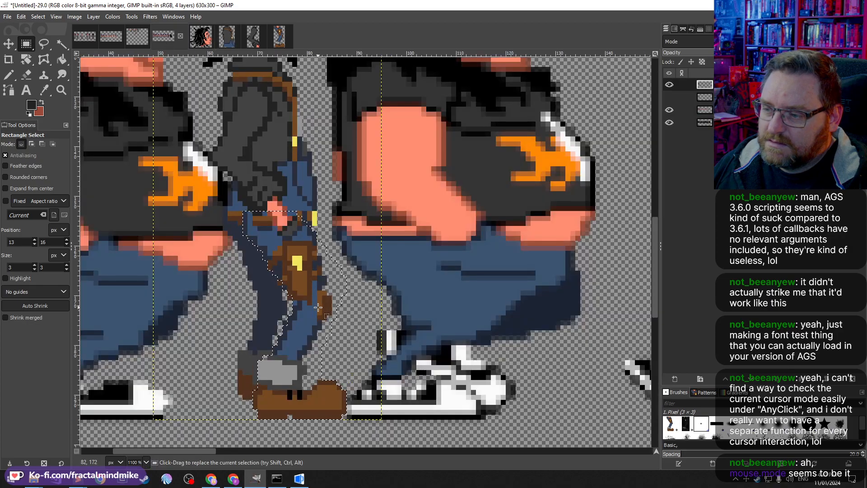
click(280, 42)
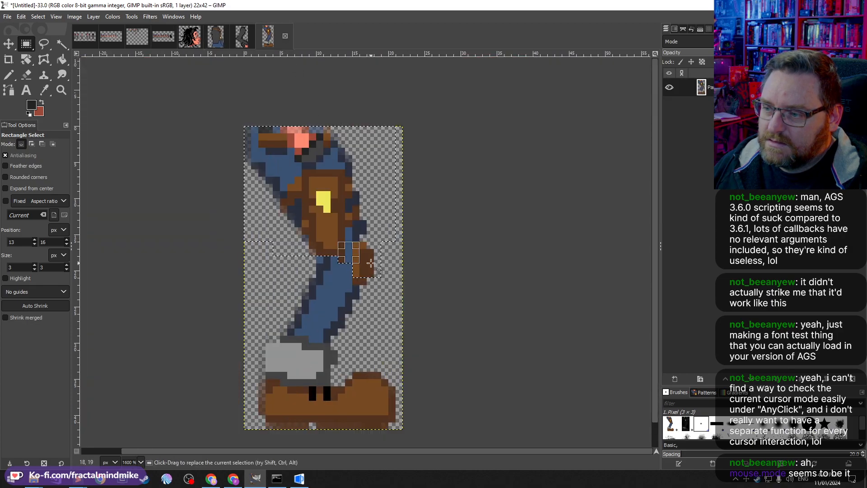
scroll(311, 159, up, 1)
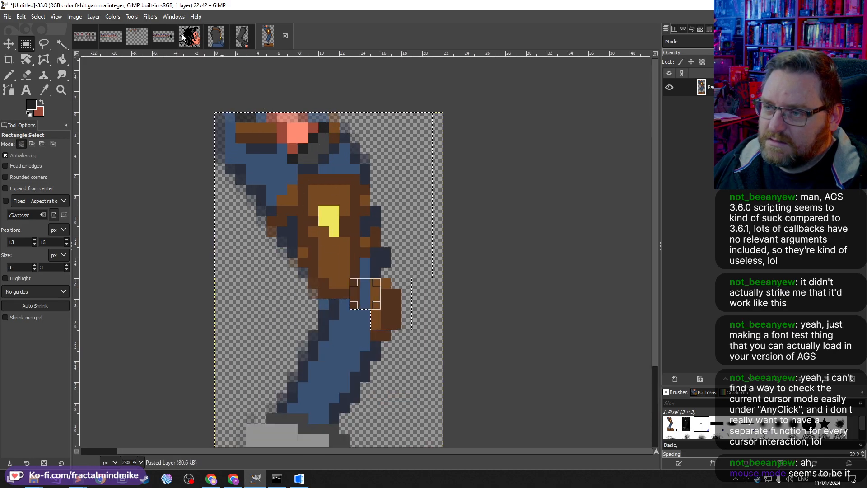
Step: Duplicate the leg image, then copy the leg selection from the sprite sheet again and paste it as a new image
key(ctrl+d)
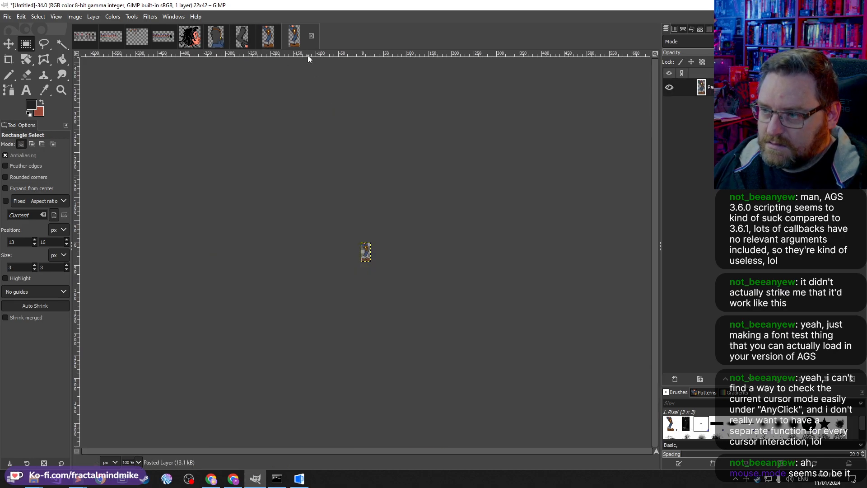
scroll(366, 251, up, 9)
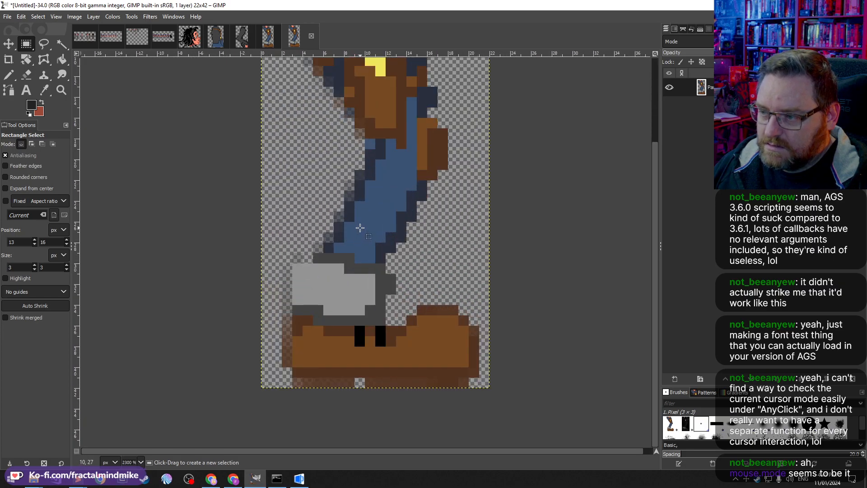
scroll(359, 228, down, 3)
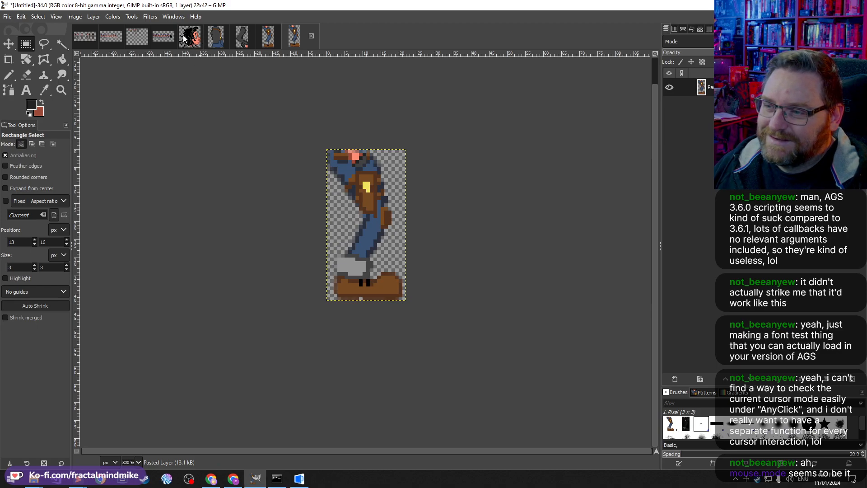
click(164, 35)
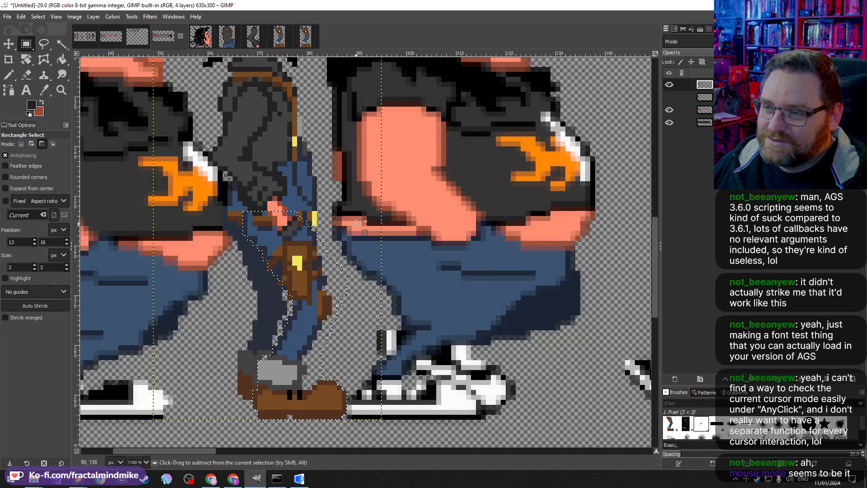
key(ctrl+c)
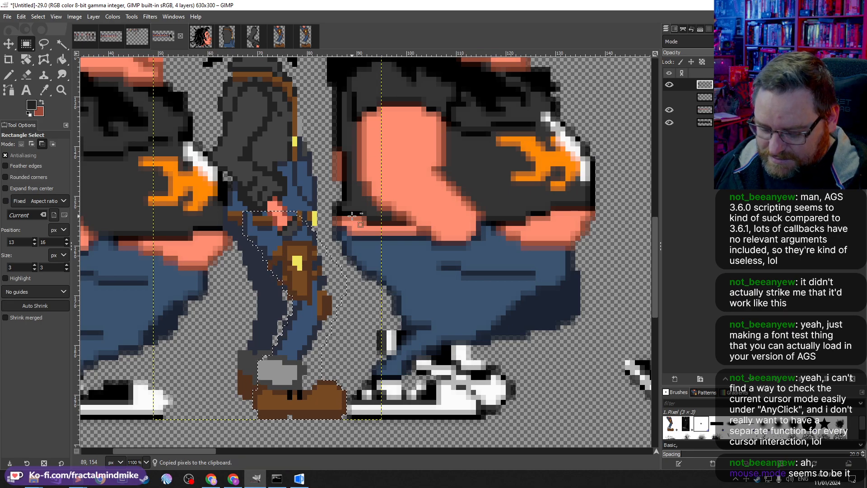
key(ctrl+shift+v)
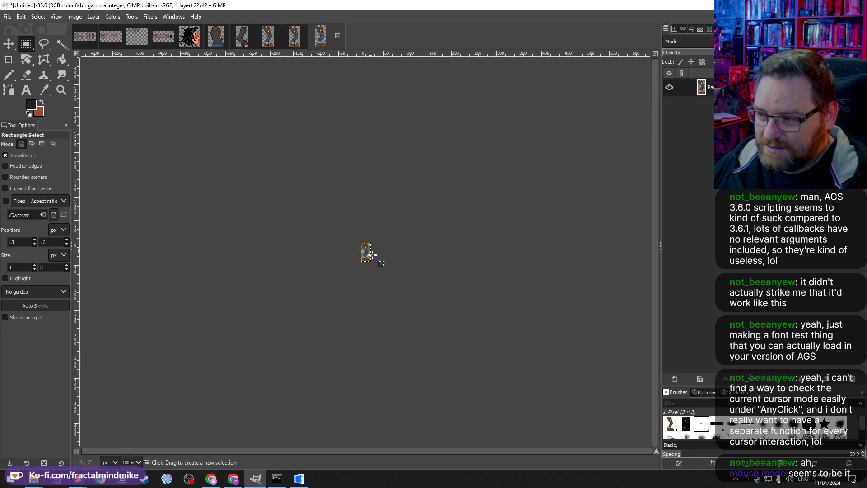
scroll(371, 254, up, 8)
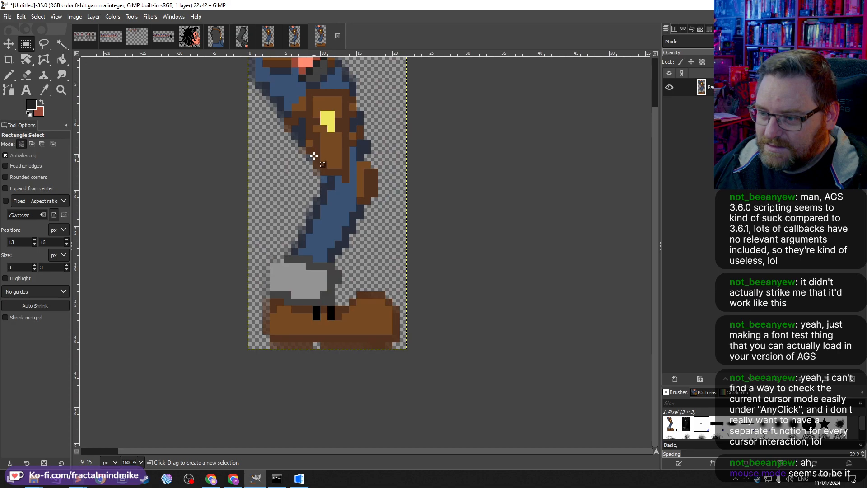
Step: Close all three extracted leg images, discarding their changes
click(337, 36)
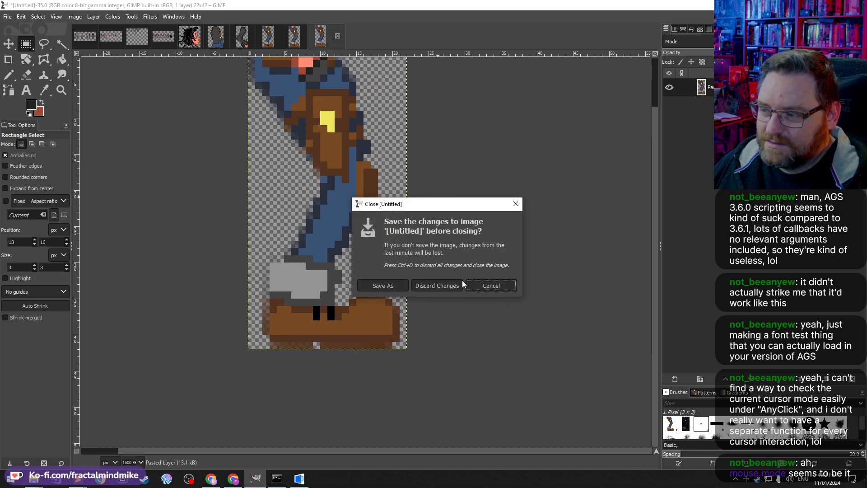
click(459, 285)
click(311, 36)
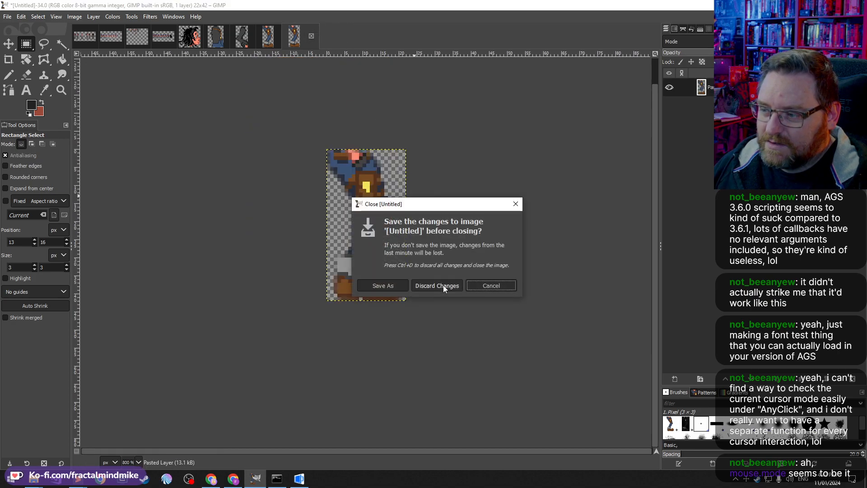
click(440, 284)
click(285, 36)
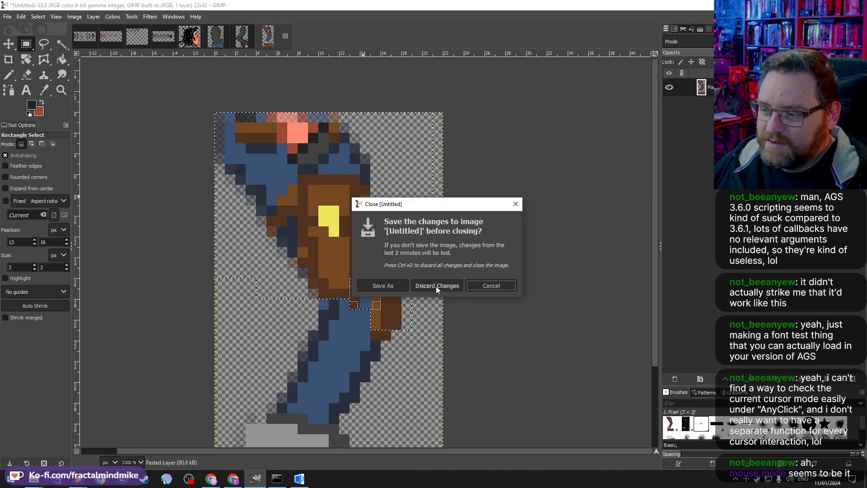
click(435, 284)
Step: Review the jacket and hair images, then open the extracted arm image
click(209, 43)
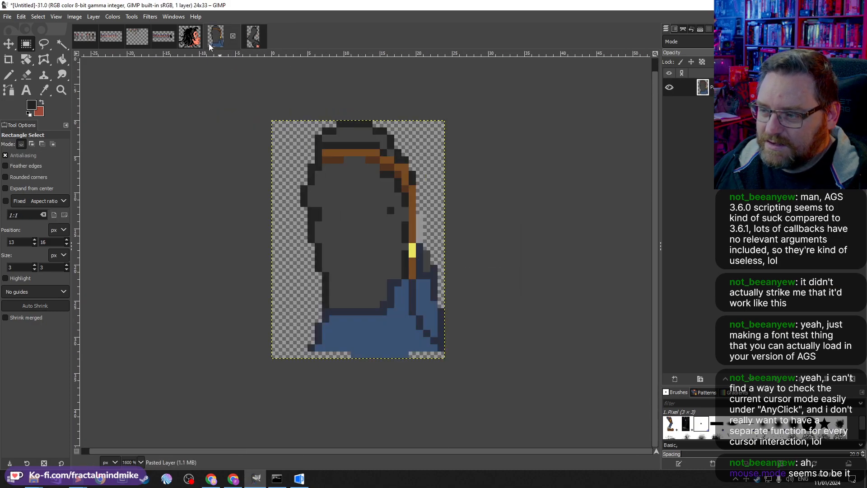
click(195, 44)
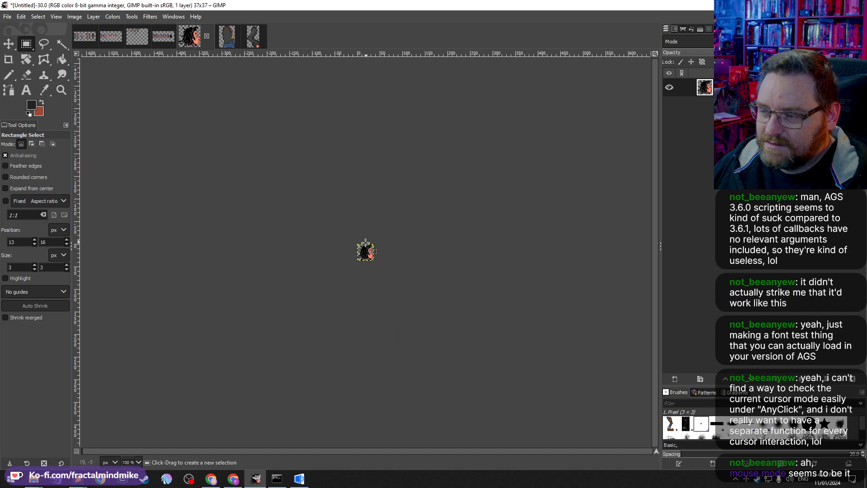
ctrl+scroll(368, 251, up, 5)
ctrl+scroll(368, 251, up, 3)
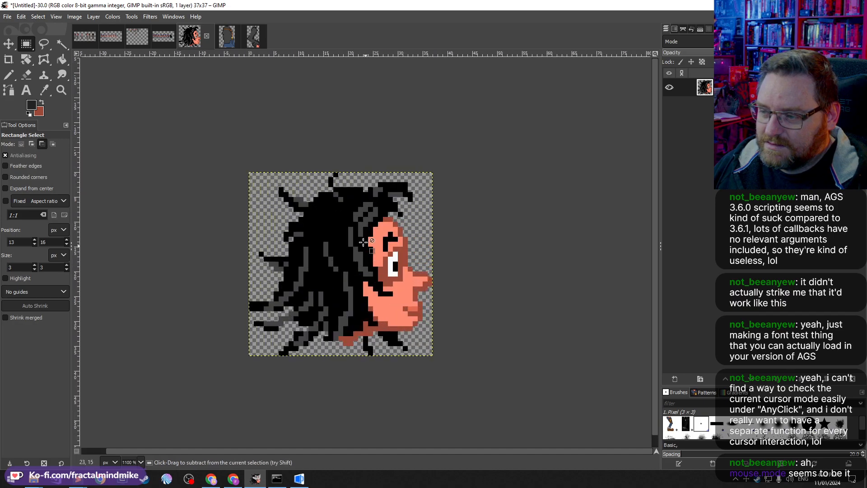
click(229, 35)
click(253, 36)
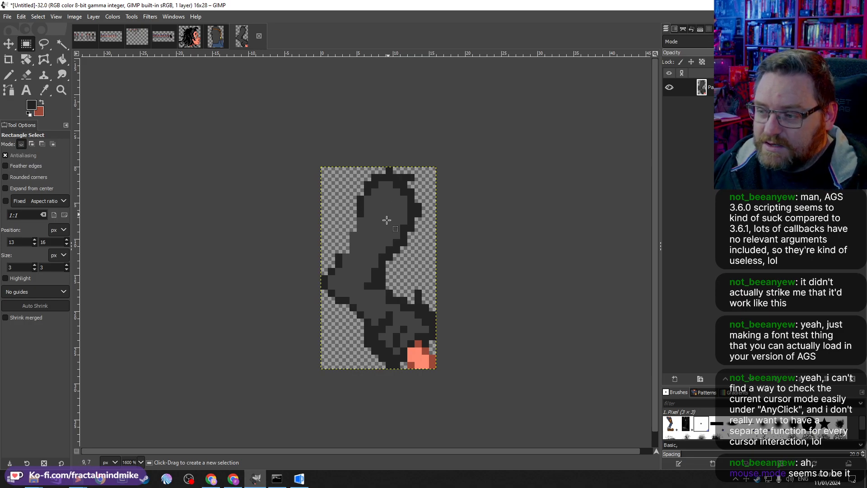
Step: Pick the arm's dark grey and pencil in the missing pixels along the arm's left edge
click(44, 90)
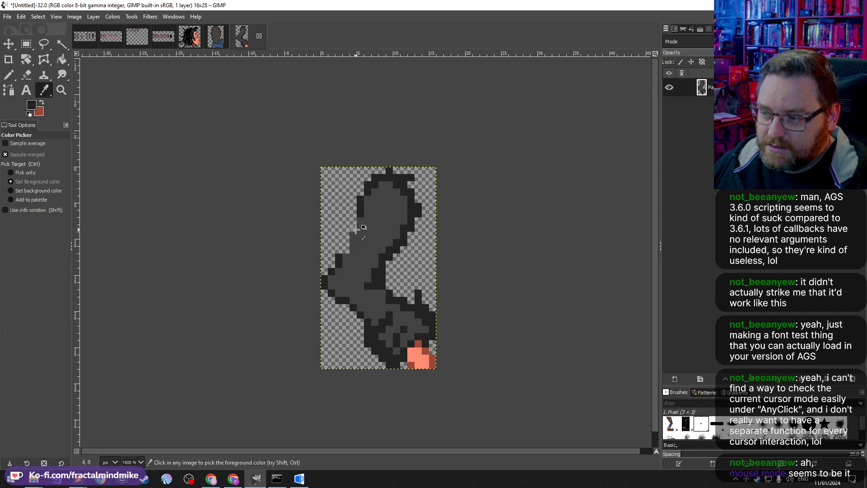
key(ctrl)
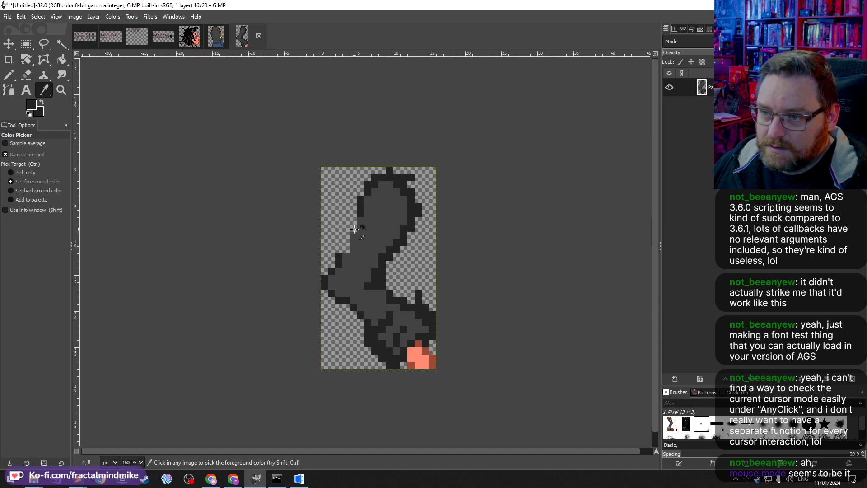
key(n)
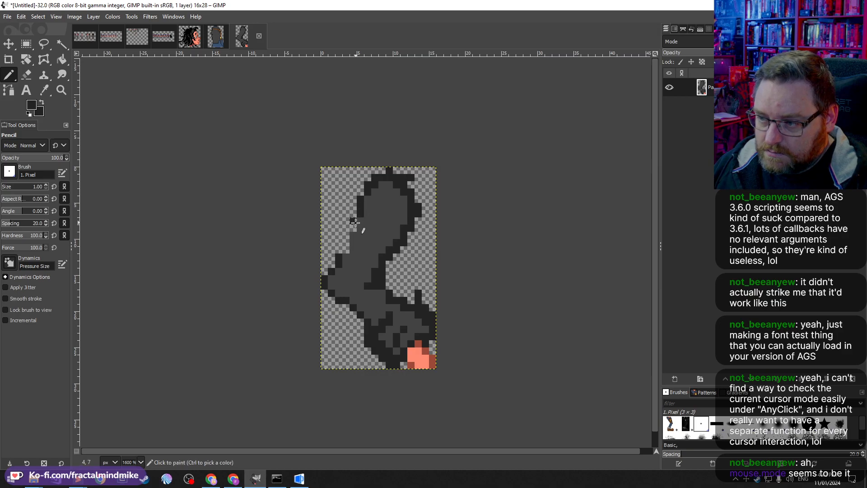
drag(355, 222, 347, 252)
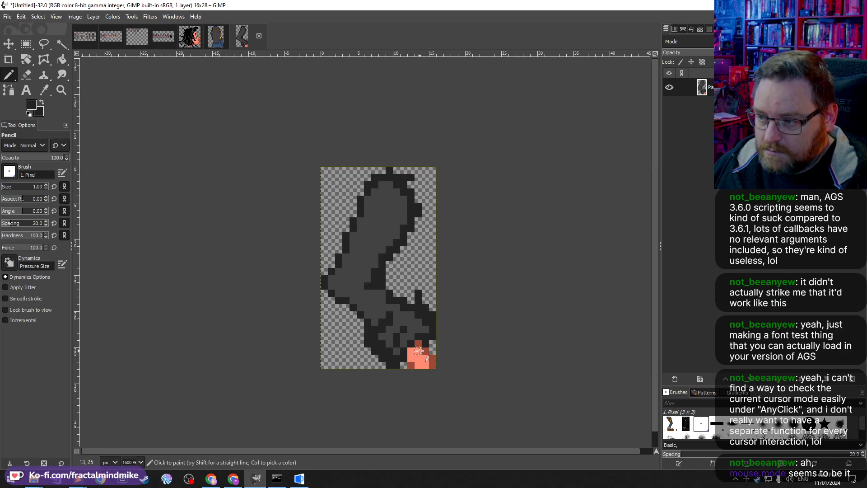
Step: Copy the leg selection from the working sprite image, paste it as a new image, then close that image discarding changes
key(shift+e)
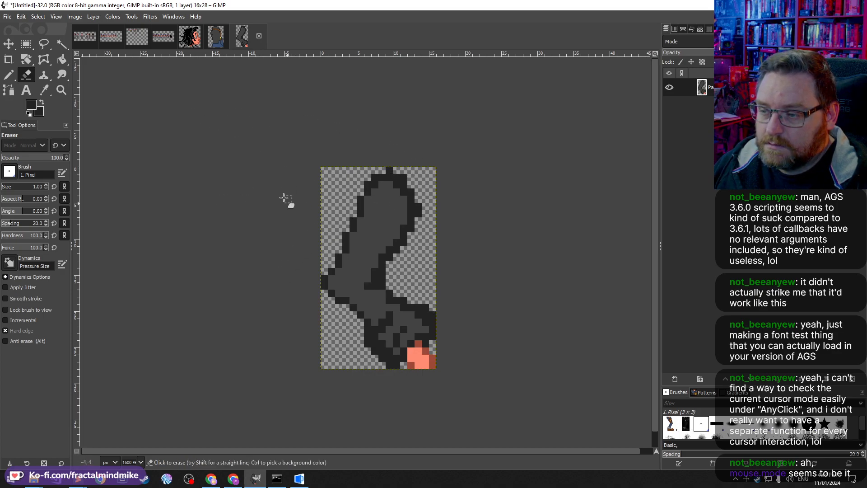
click(218, 40)
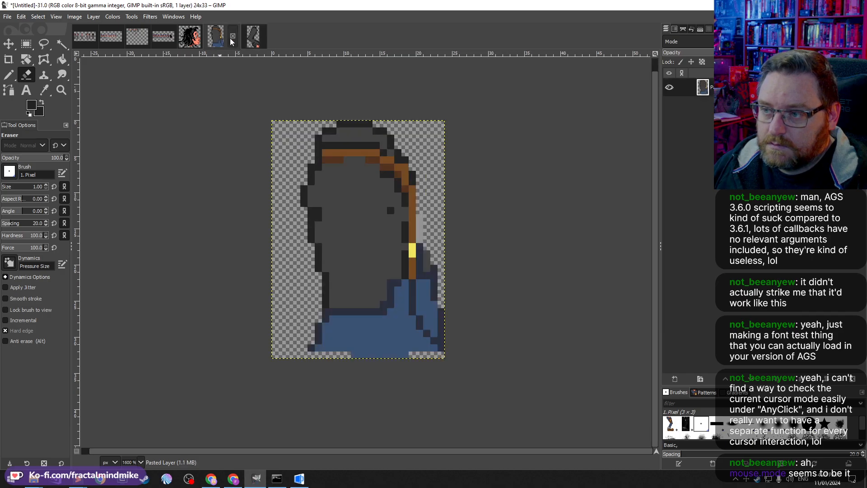
click(250, 36)
click(176, 40)
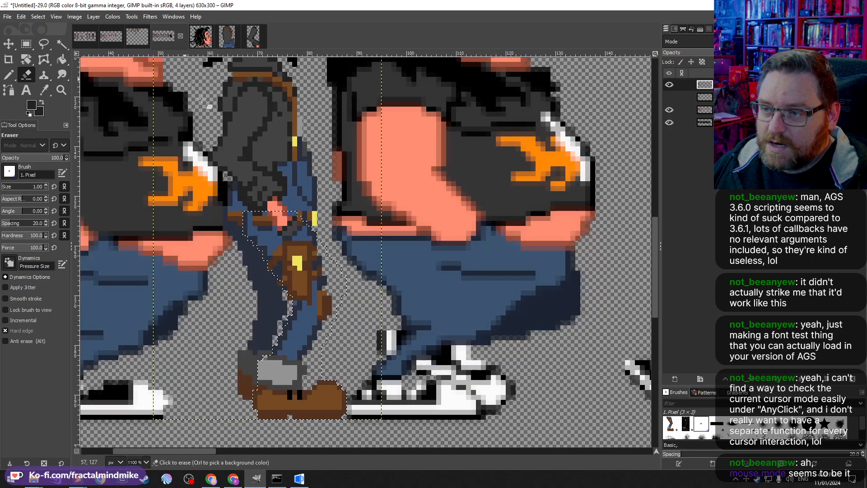
click(22, 17)
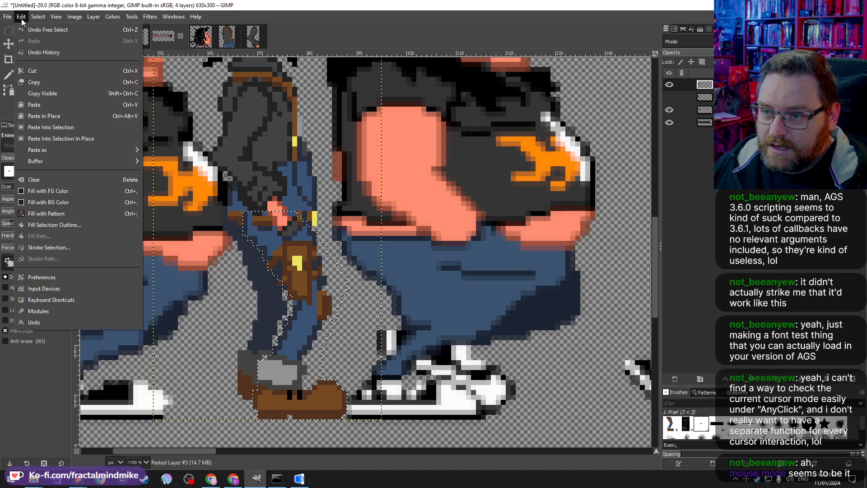
click(41, 90)
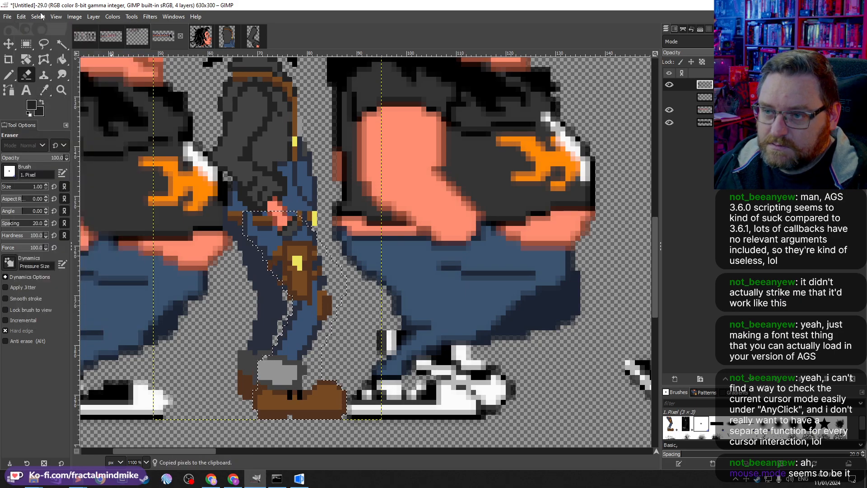
click(21, 16)
mouse_move(47, 155)
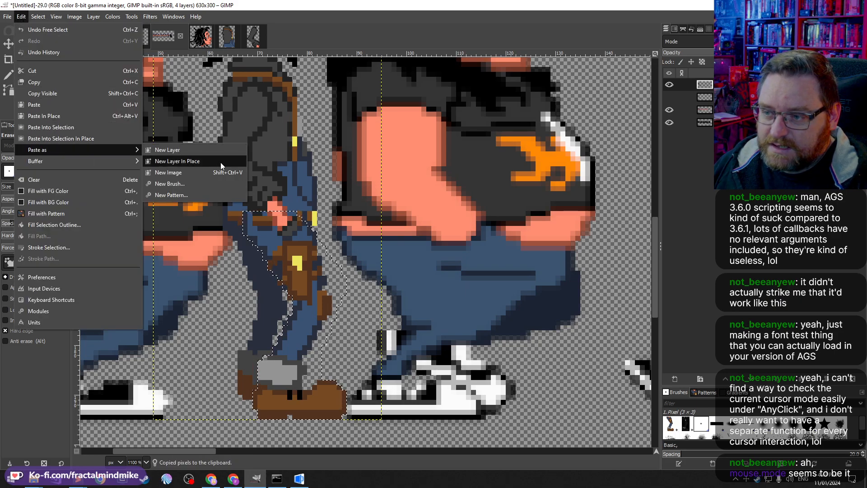
click(220, 176)
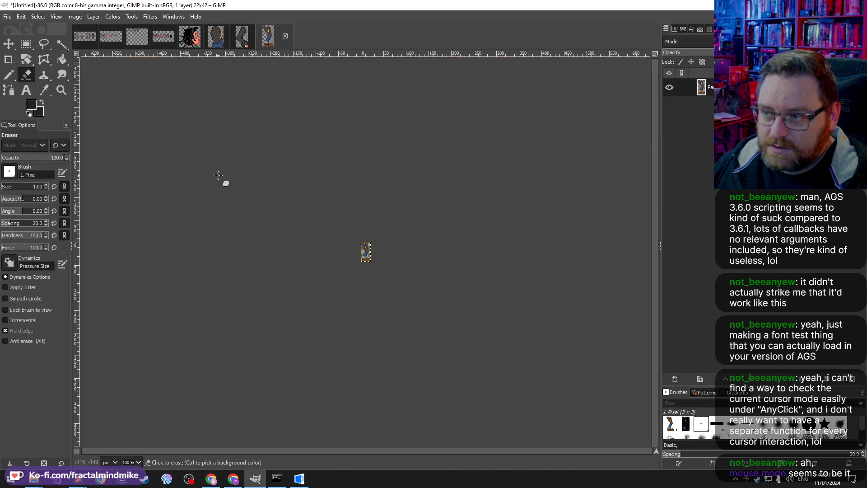
scroll(351, 242, up, 1)
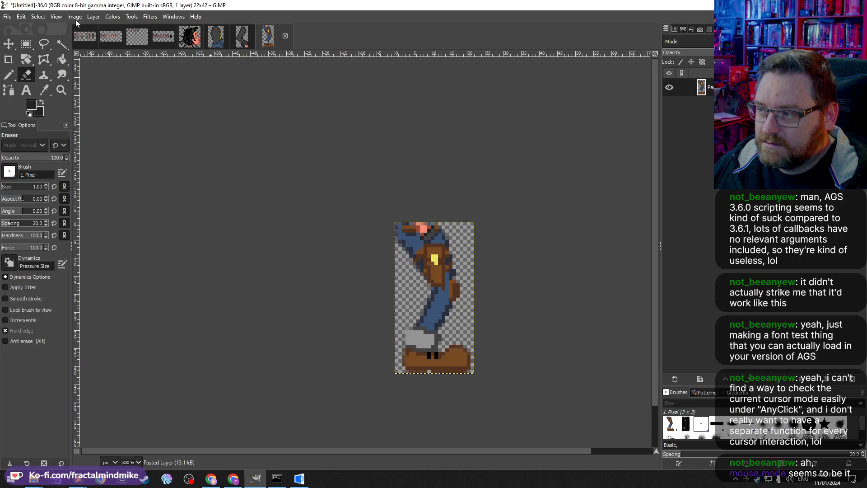
click(285, 36)
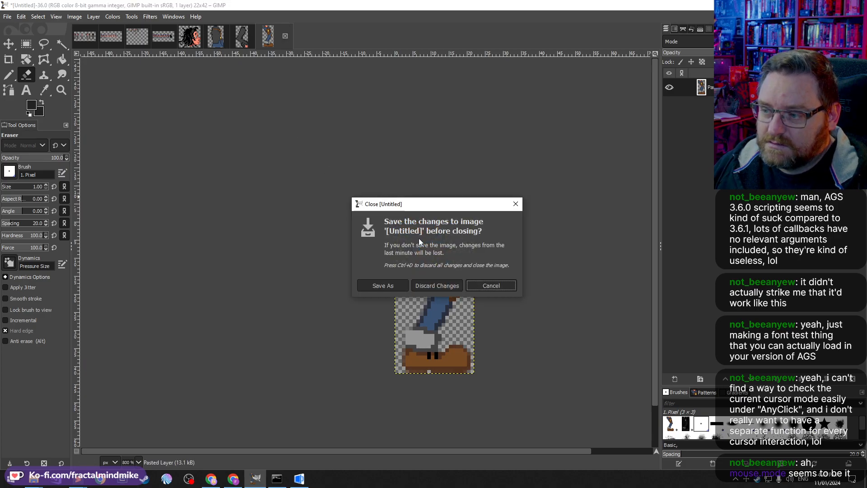
click(443, 283)
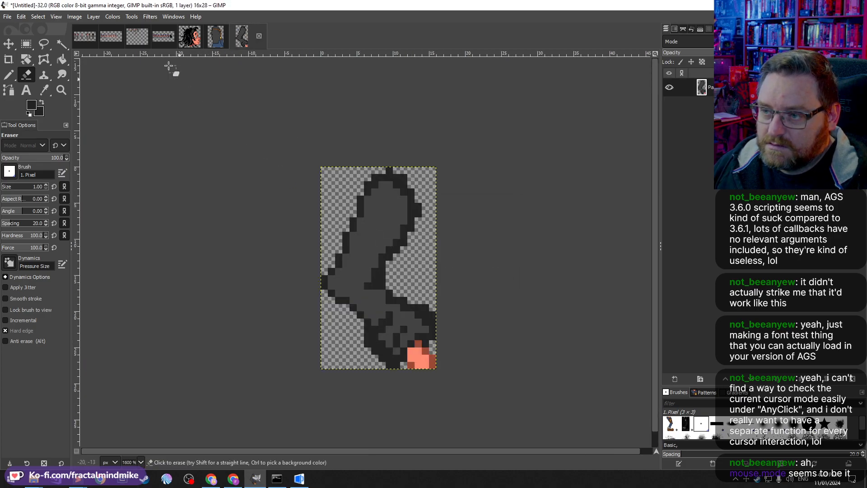
Step: Copy the visible leg pixels, paste them as a new layer and move that layer aside
click(163, 39)
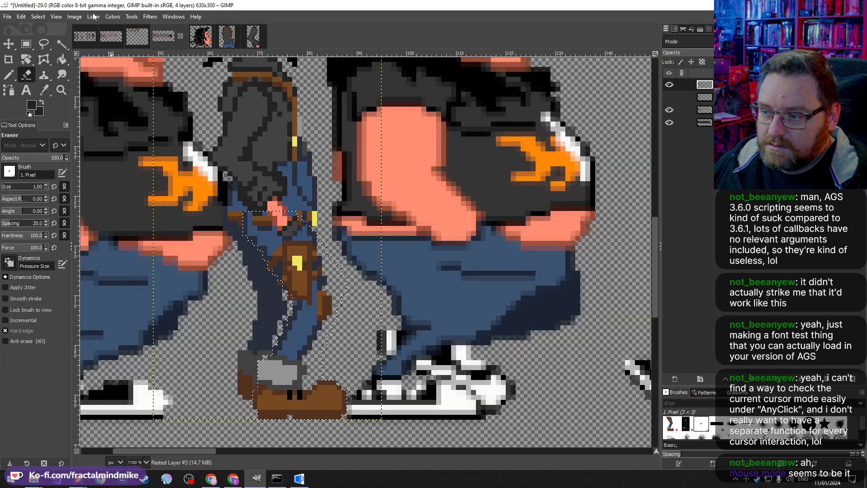
click(22, 17)
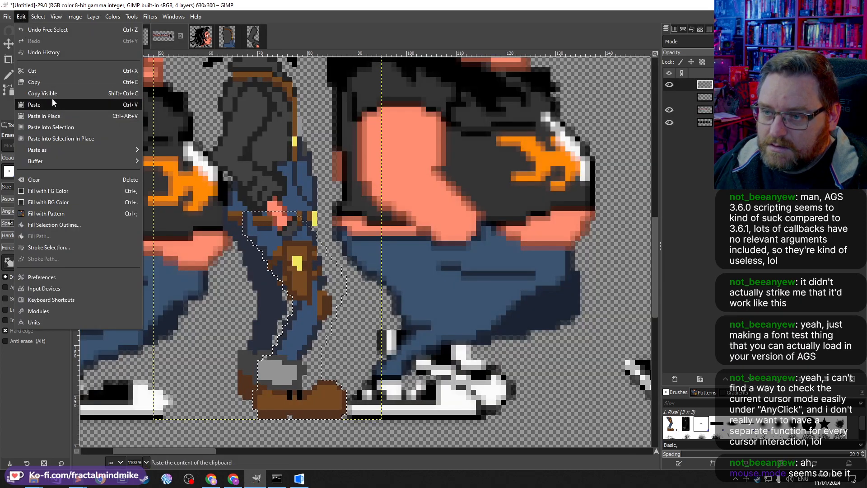
click(52, 93)
click(21, 17)
mouse_move(88, 150)
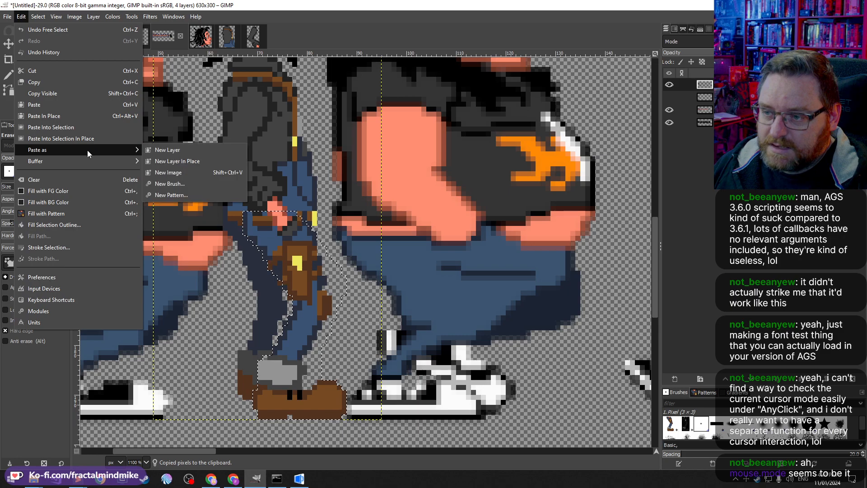
click(199, 151)
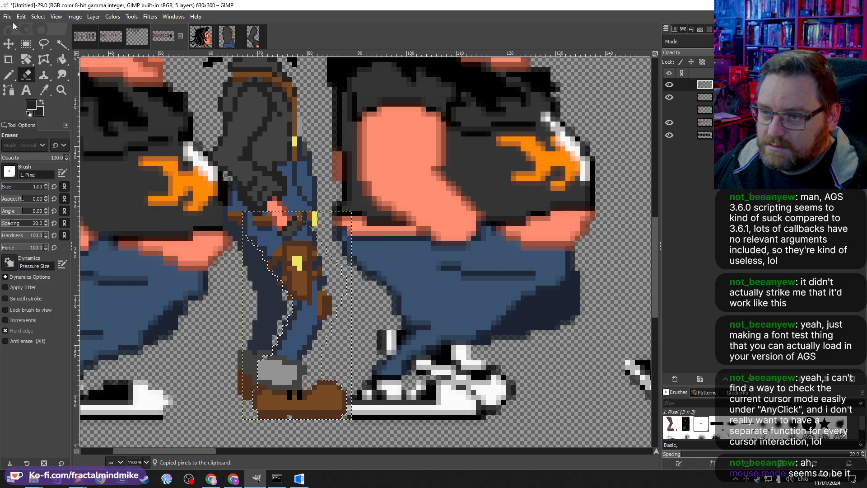
click(10, 46)
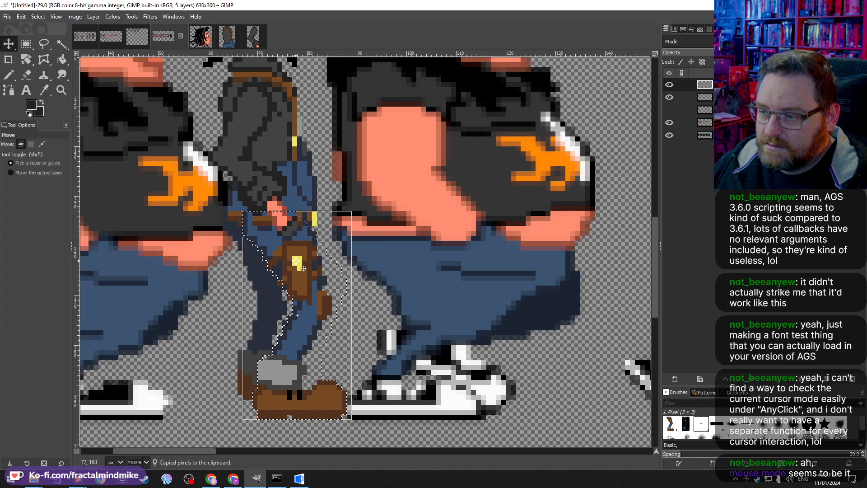
drag(293, 262, 482, 223)
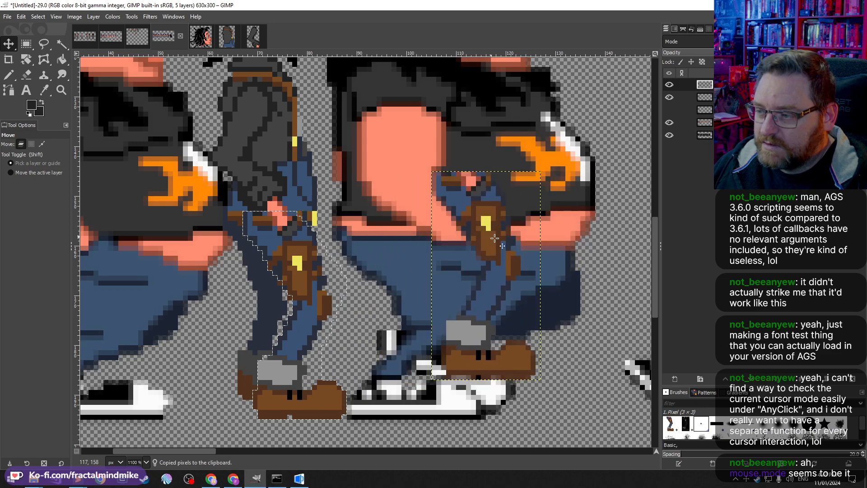
Step: Copy the whole pasted leg layer into a new image, then close it discarding changes
key(ctrl+a)
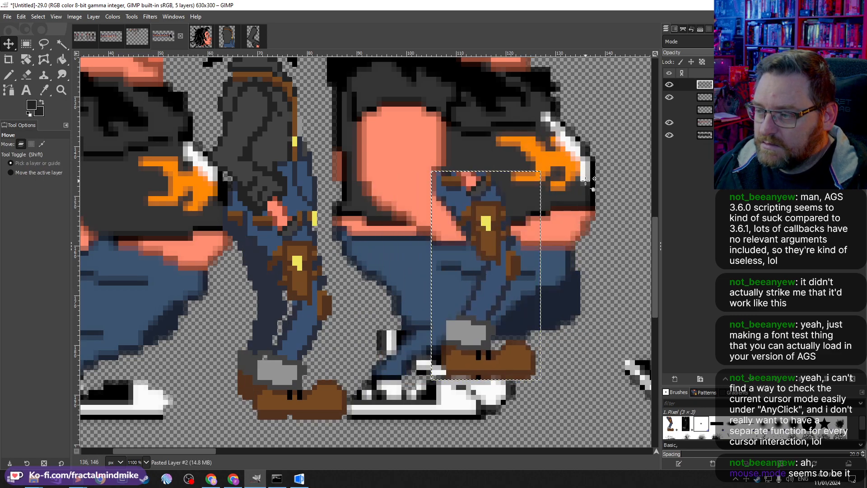
key(ctrl+c)
key(ctrl+shift+v)
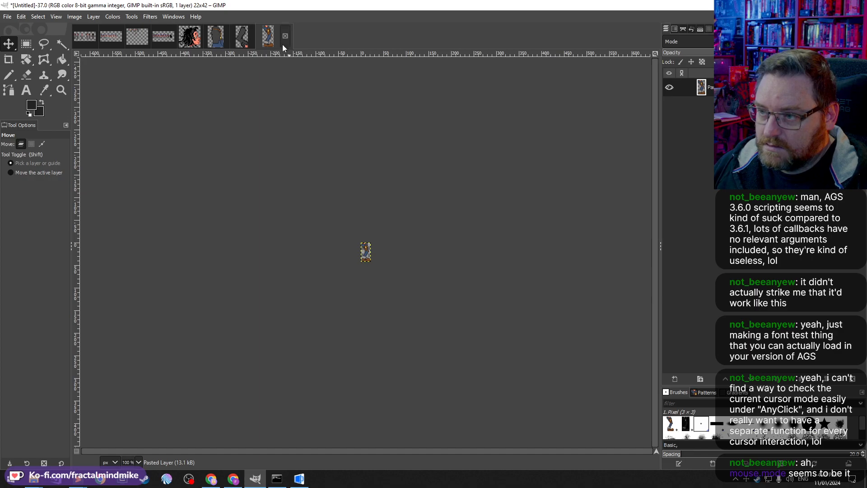
scroll(216, 222, up, 3)
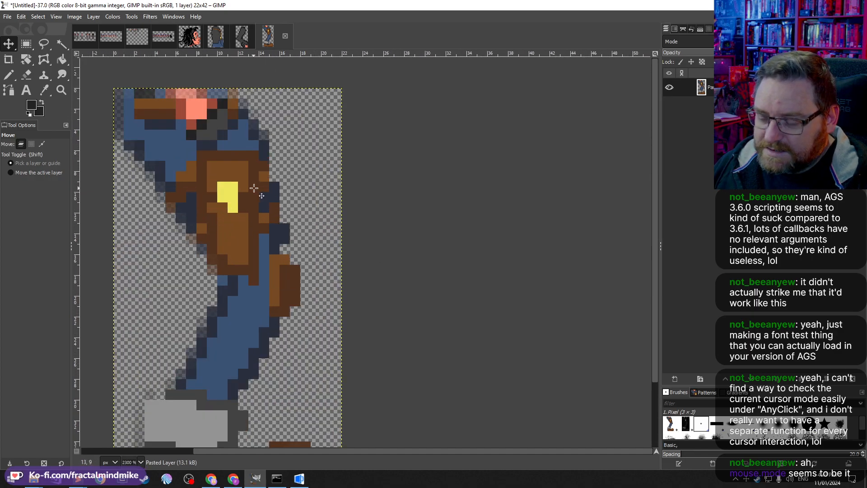
click(284, 41)
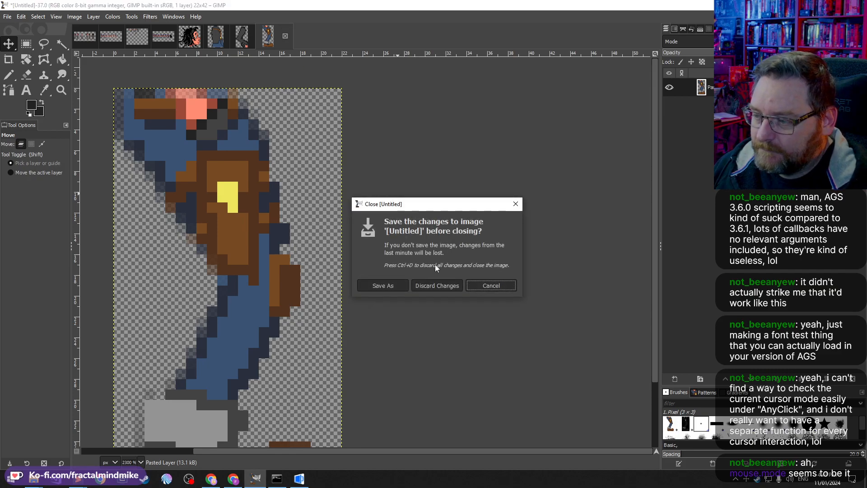
click(440, 286)
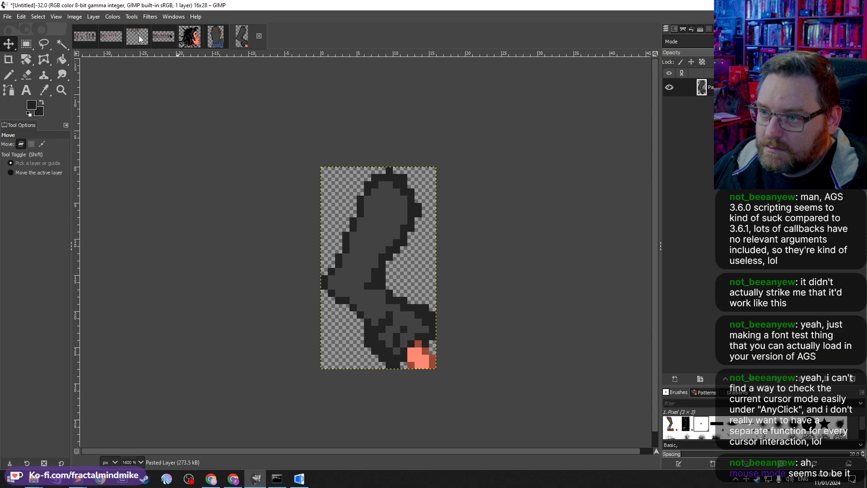
Step: Undo the moved selection and the pasted leg layer in the working image
click(134, 35)
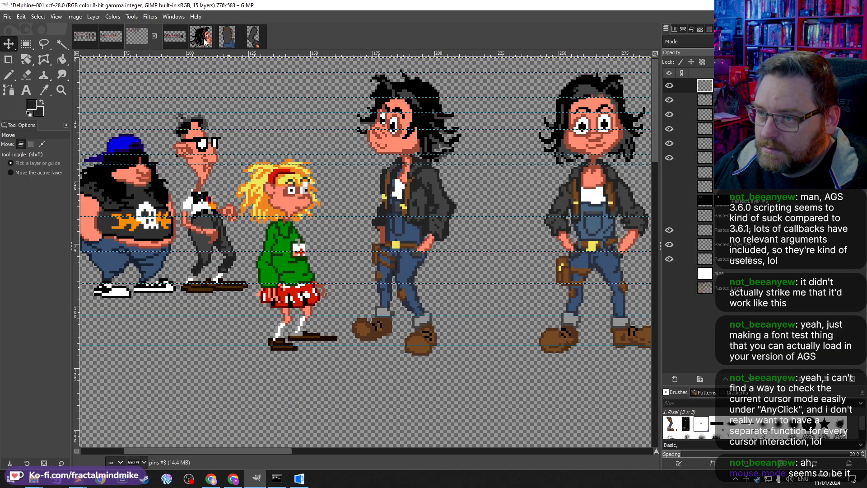
click(183, 39)
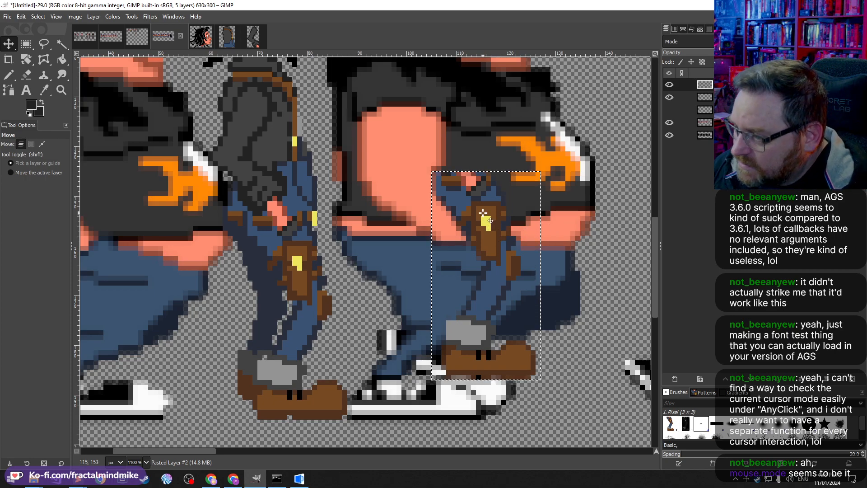
drag(483, 212, 416, 254)
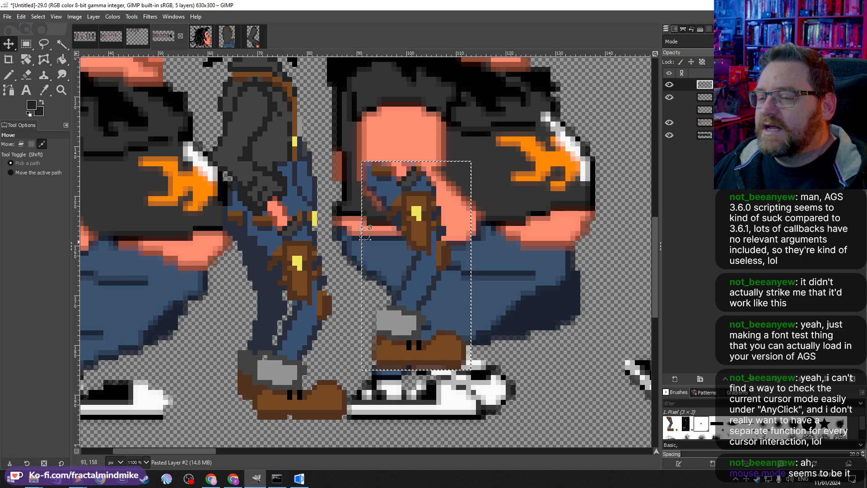
key(ctrl+z)
key(ctrl+z)
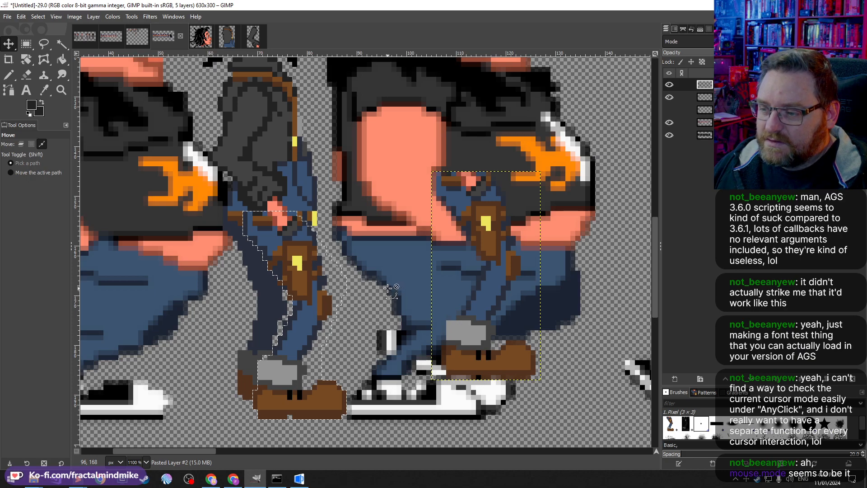
key(ctrl+z)
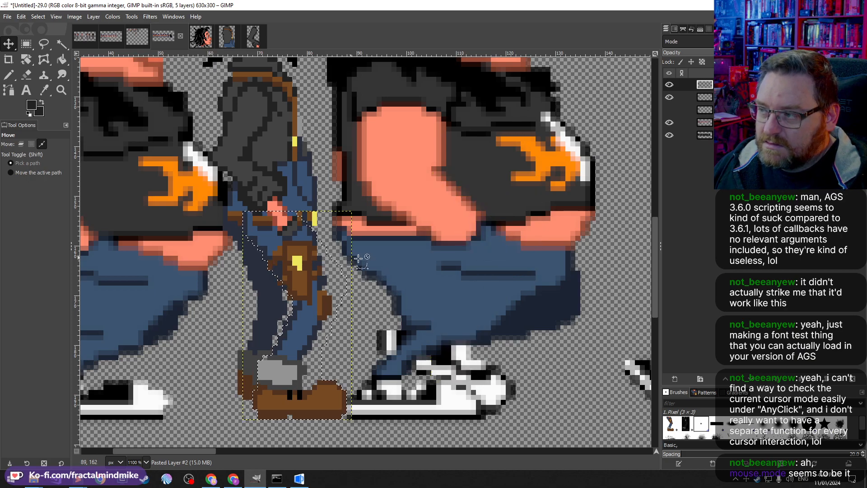
key(ctrl+z)
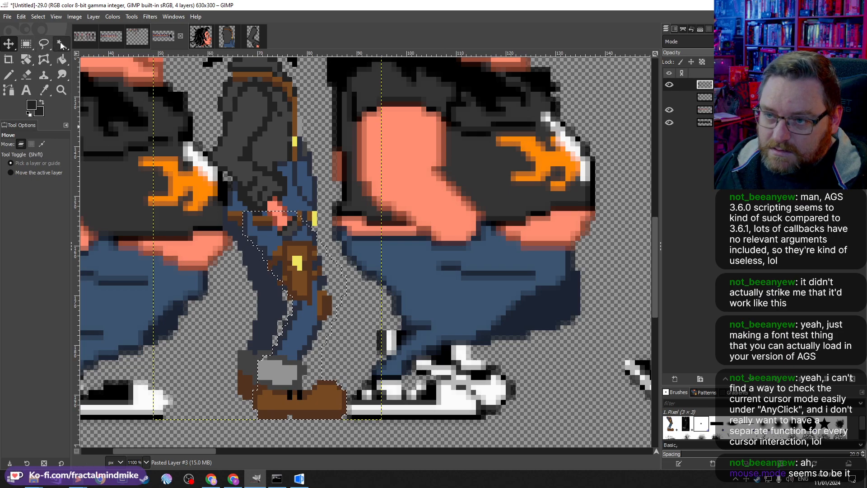
Step: Turn off antialiasing for Free Select, then copy the leg selection and paste it as a new image
click(44, 44)
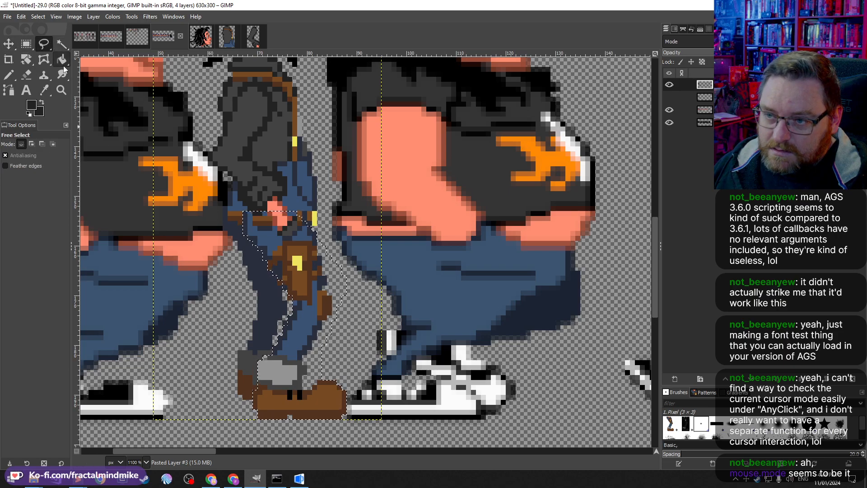
click(13, 155)
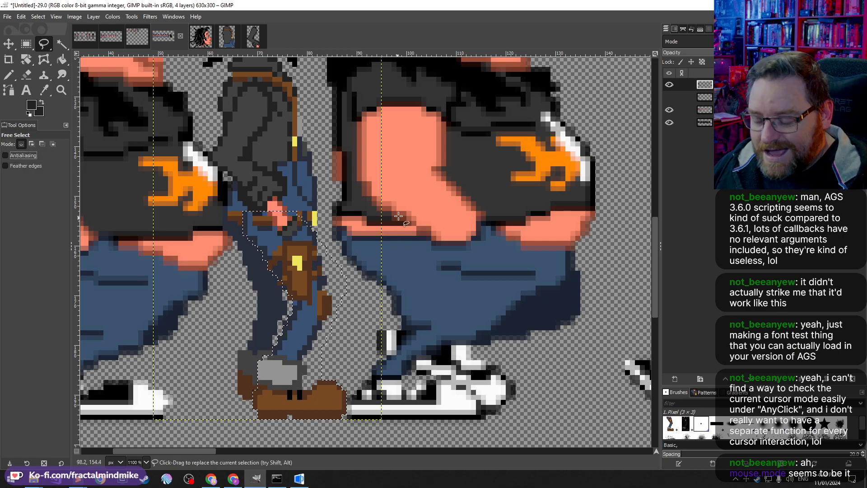
key(ctrl+c)
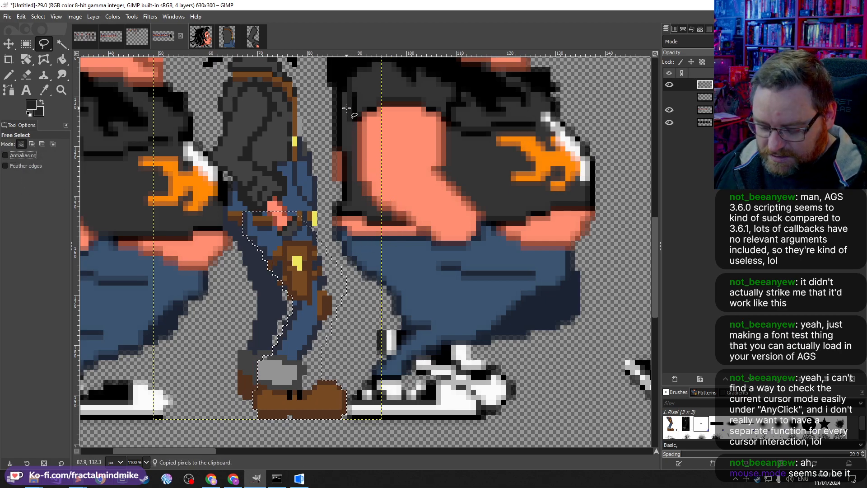
key(ctrl+shift+v)
Step: Inspect the pasted leg image up close, then close it discarding changes
scroll(360, 252, up, 8)
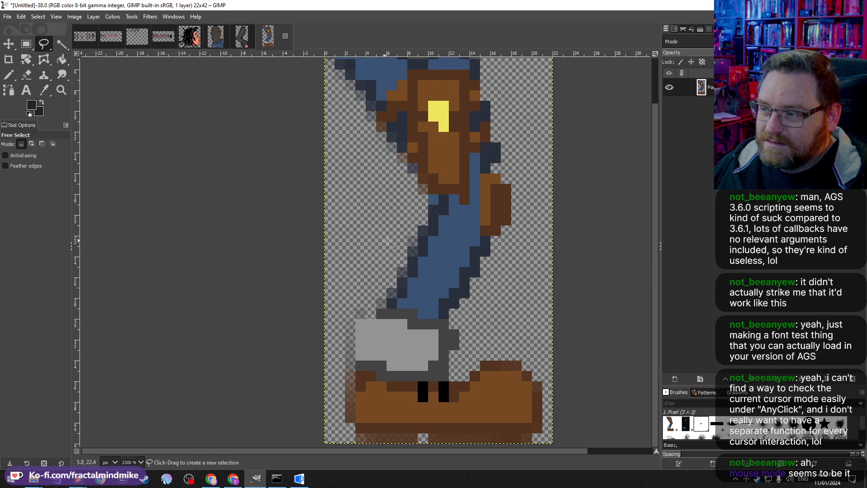
scroll(388, 239, up, 2)
click(285, 36)
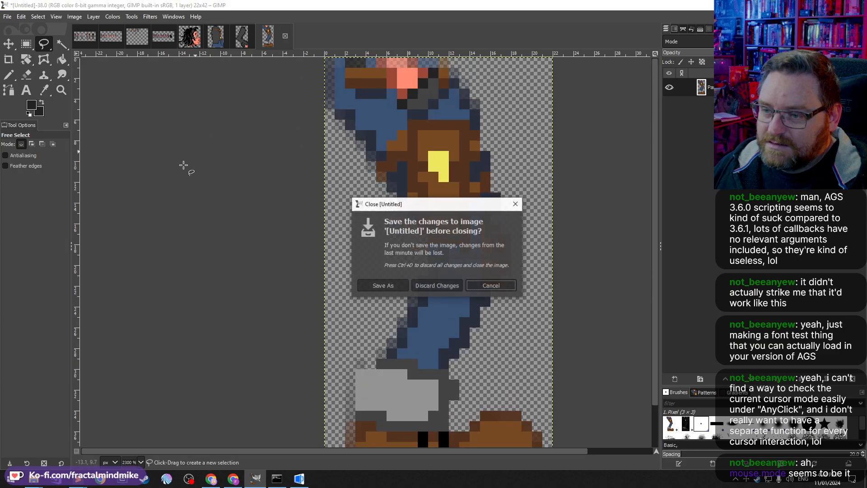
click(440, 283)
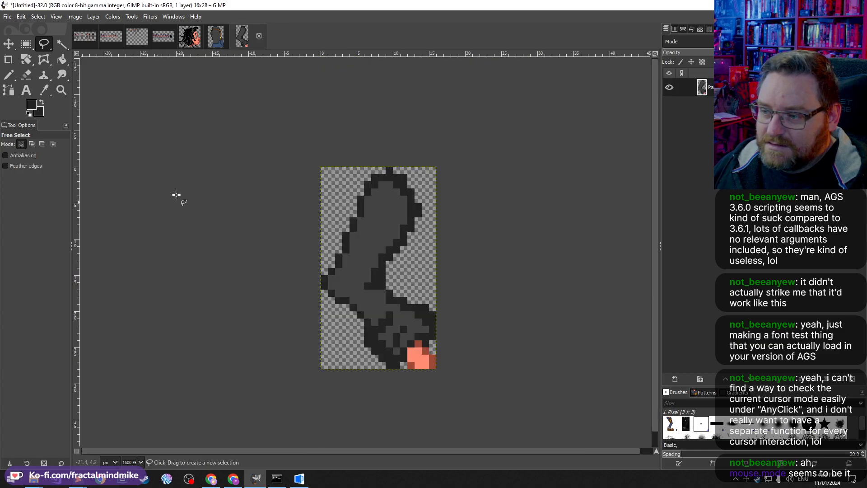
Step: In the working sprite image, outline Delphine's rear leg with its pouch and brown boot using Free Select
click(163, 35)
click(27, 156)
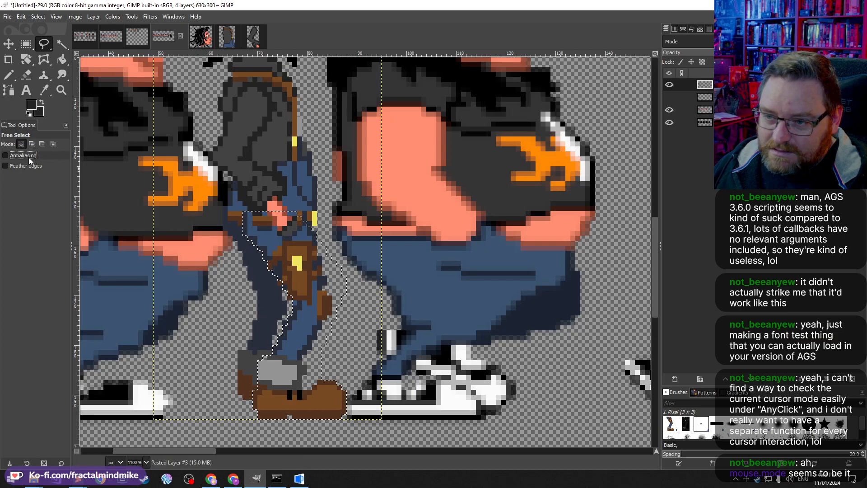
click(244, 211)
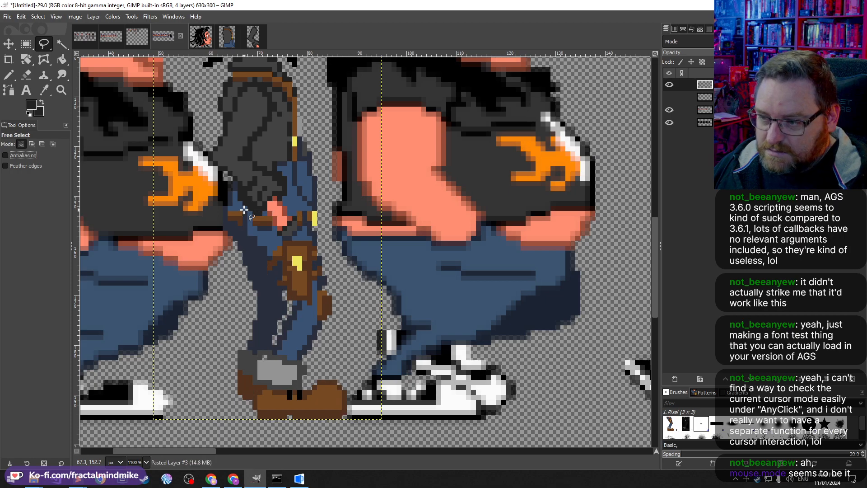
click(244, 238)
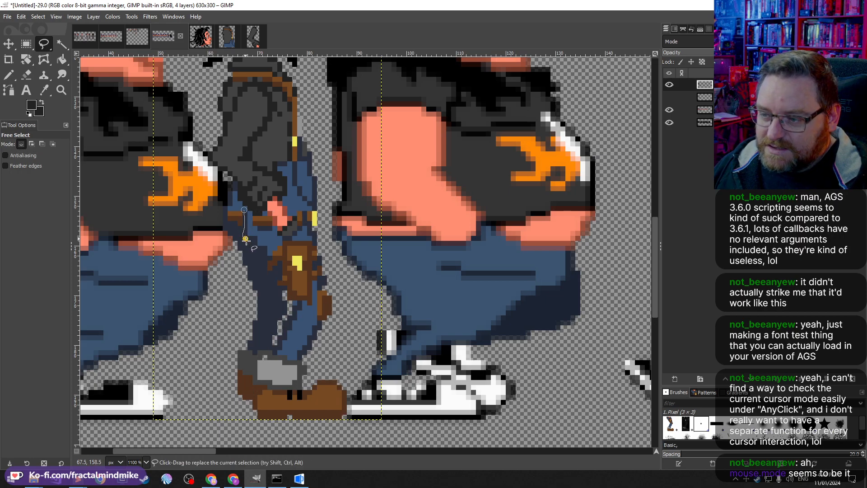
click(268, 268)
click(278, 285)
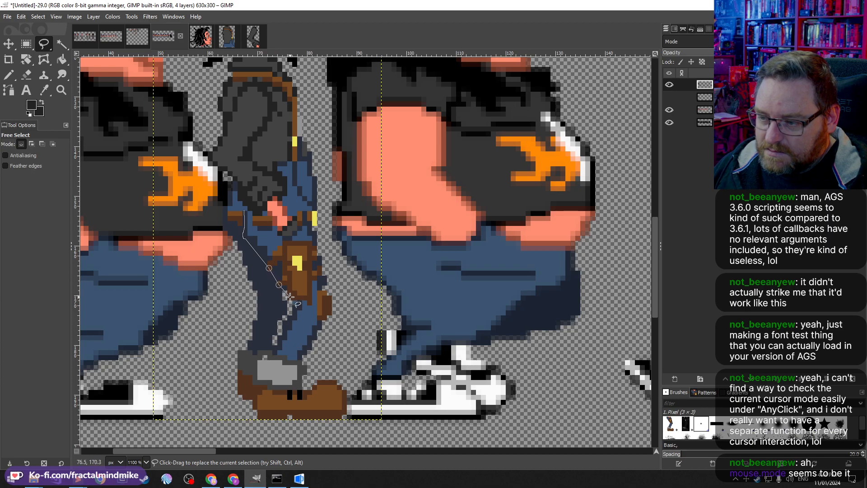
click(289, 297)
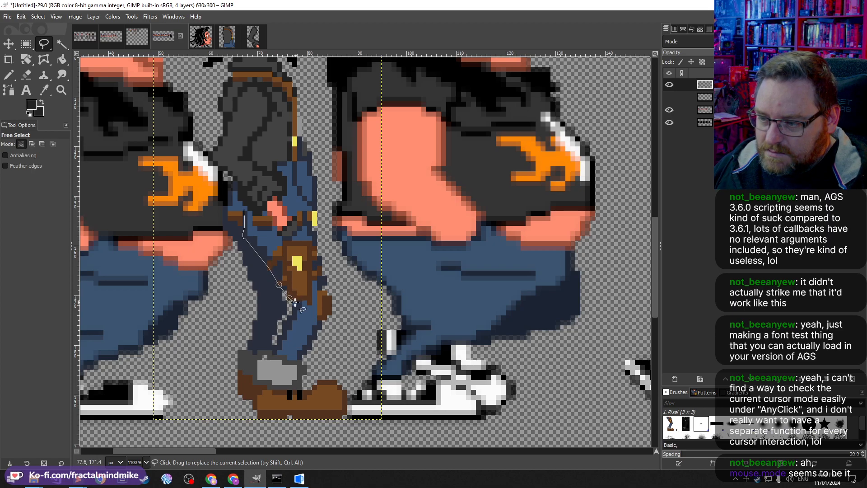
click(292, 302)
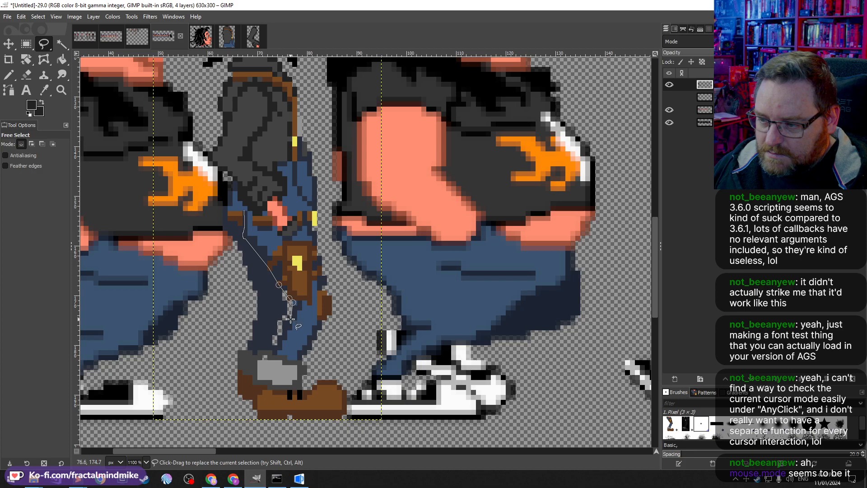
click(282, 322)
click(281, 335)
click(276, 342)
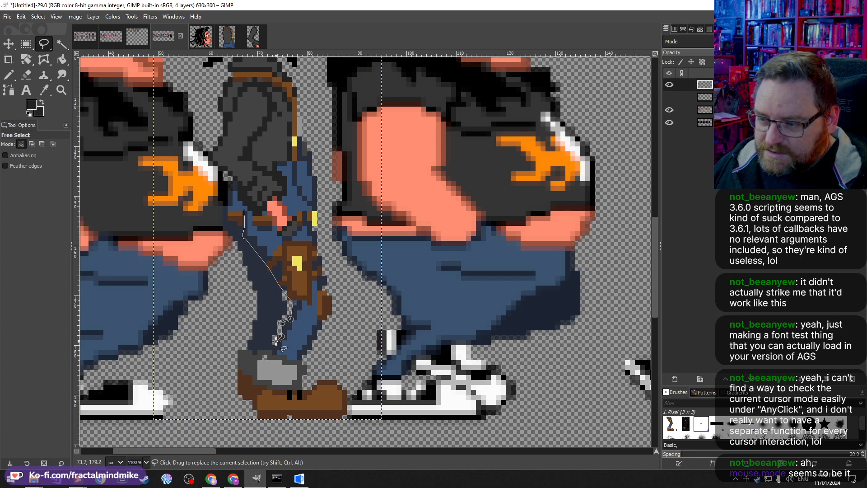
click(273, 350)
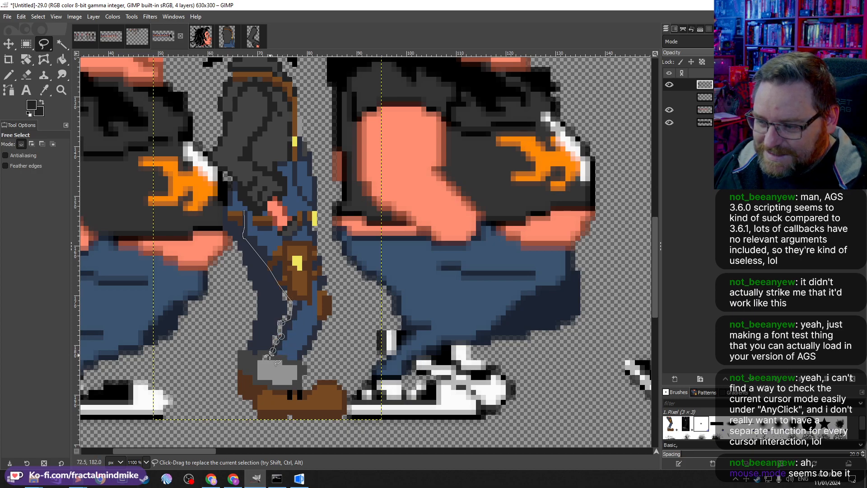
click(267, 357)
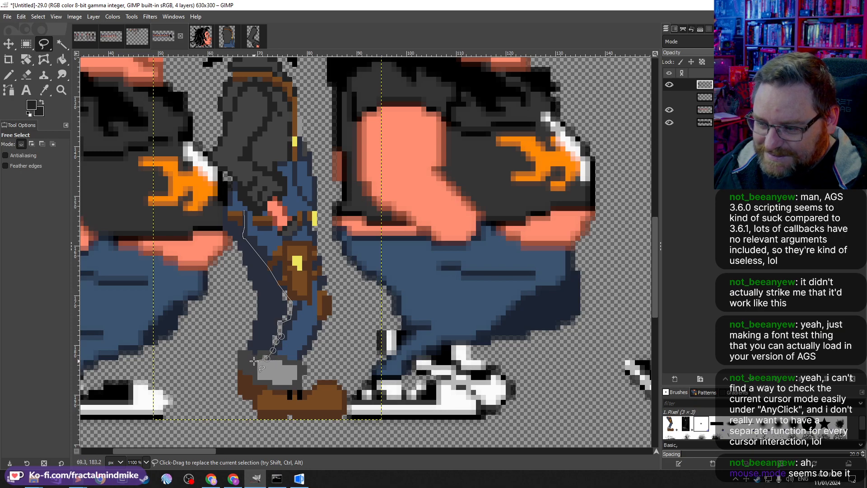
click(254, 361)
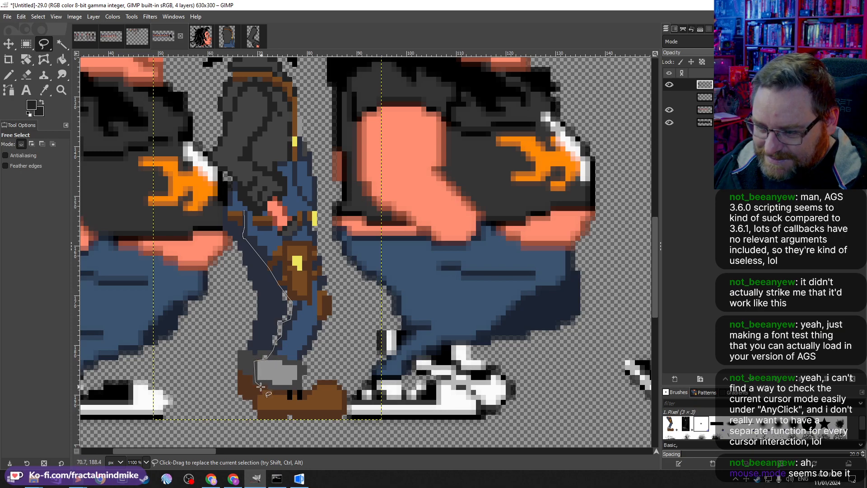
click(260, 386)
click(255, 393)
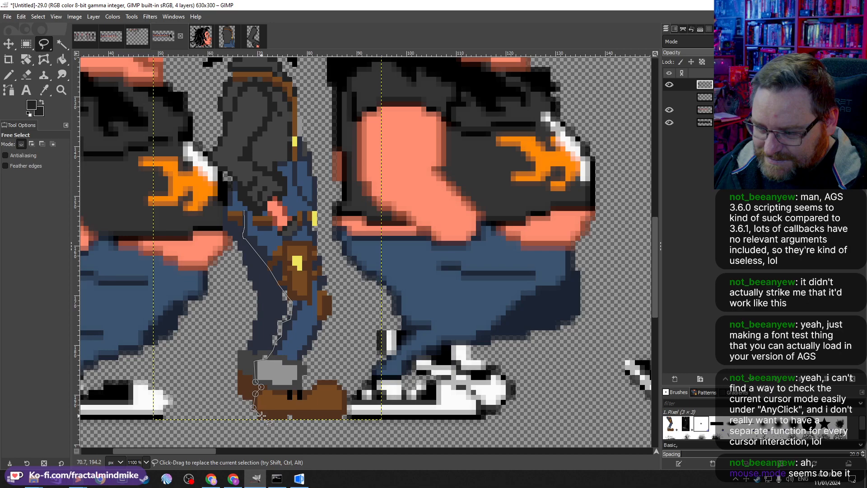
click(256, 413)
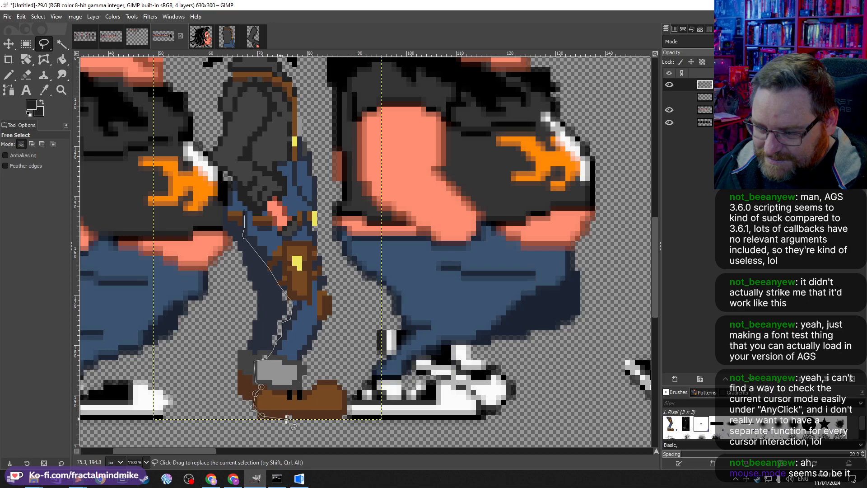
click(344, 410)
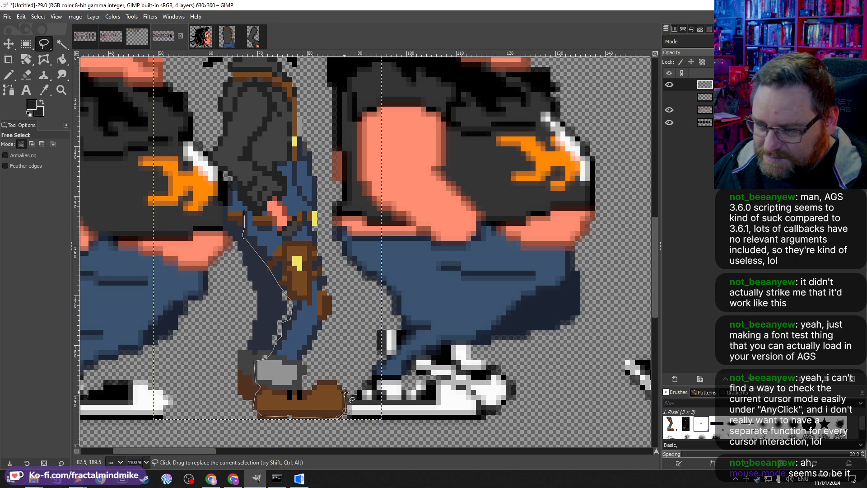
click(318, 379)
click(306, 391)
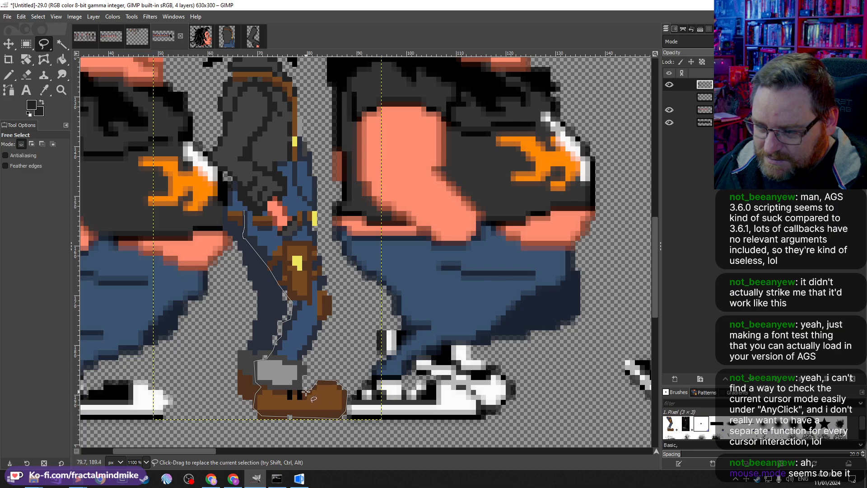
click(300, 389)
click(306, 375)
click(300, 361)
click(310, 347)
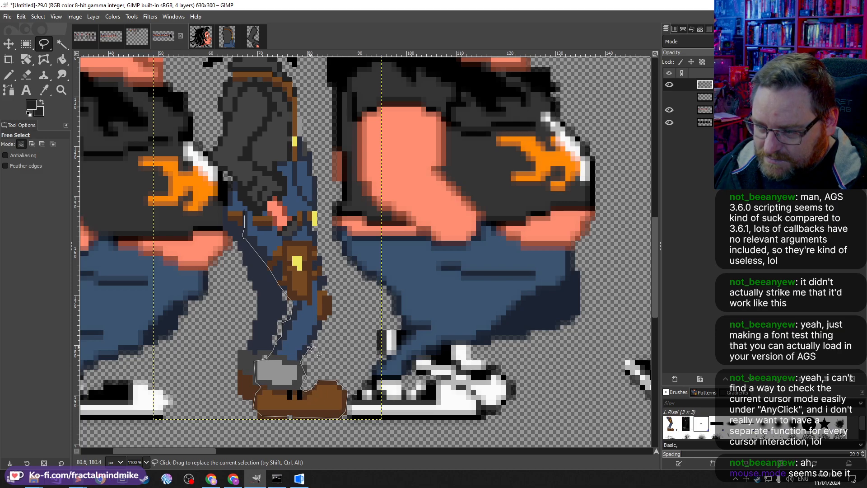
click(324, 320)
click(320, 286)
click(326, 282)
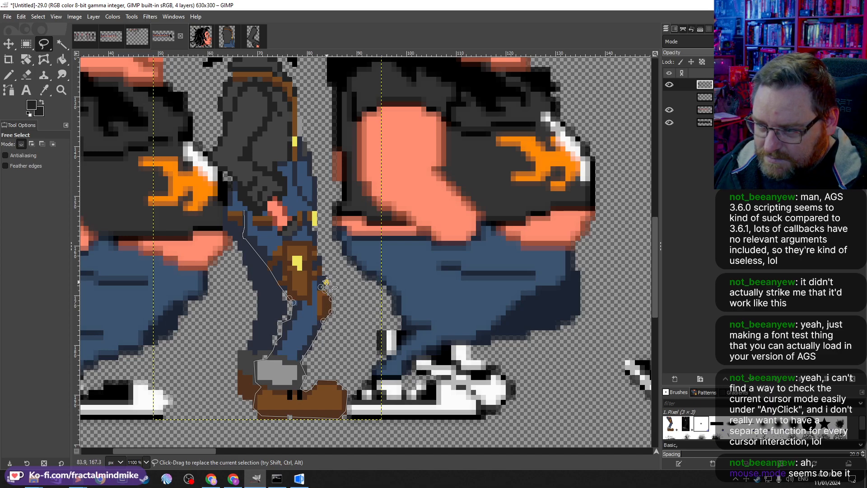
click(326, 276)
click(321, 273)
click(320, 262)
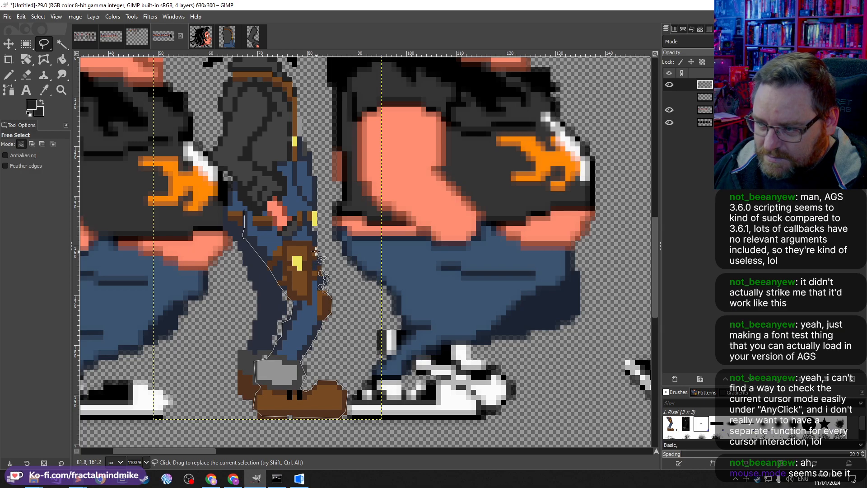
click(318, 247)
click(310, 225)
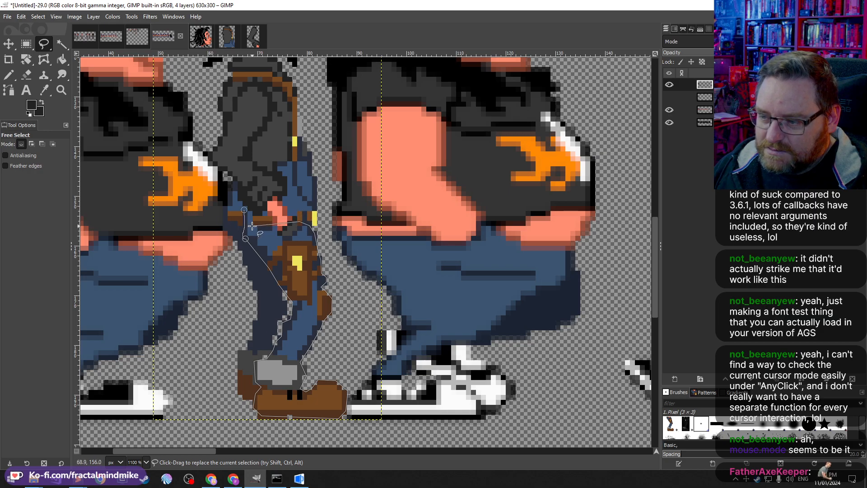
click(243, 210)
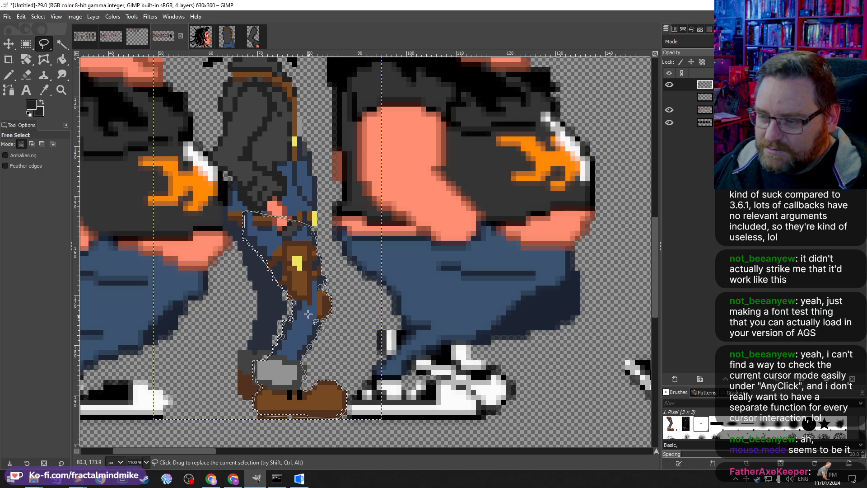
key(Return)
Step: Copy the leg selection and paste it as a new image
key(ctrl+c)
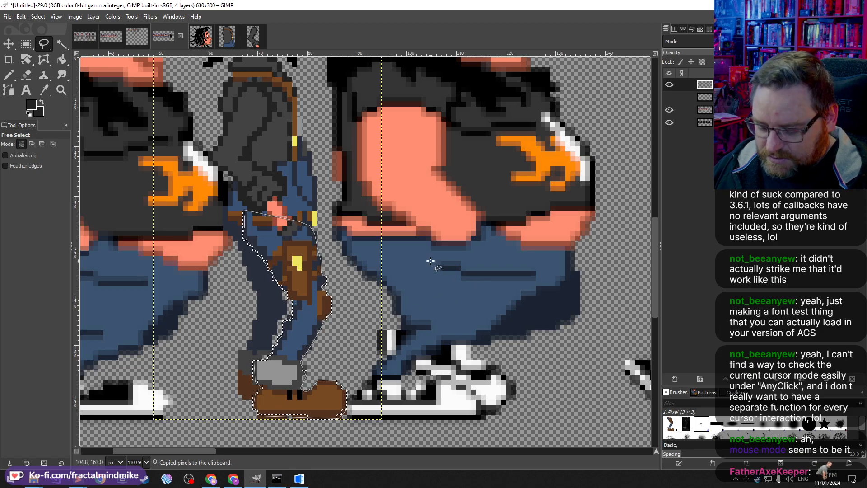
key(ctrl+shift+v)
scroll(350, 253, up, 7)
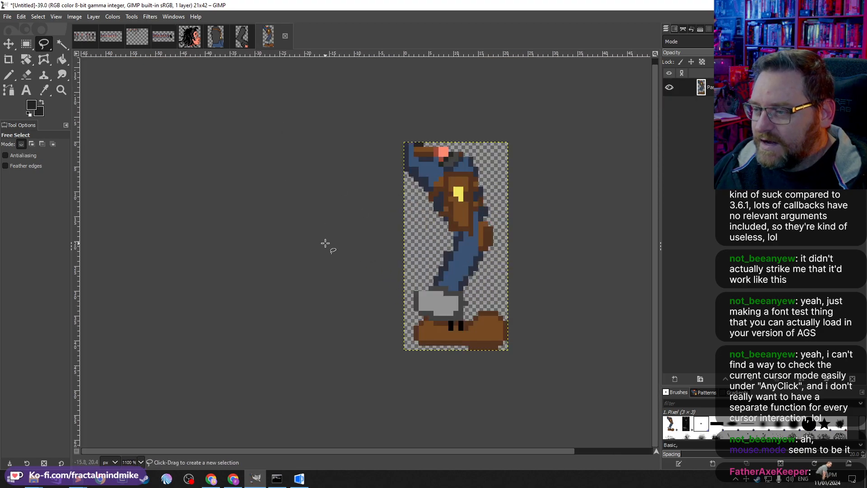
scroll(325, 243, right, 2)
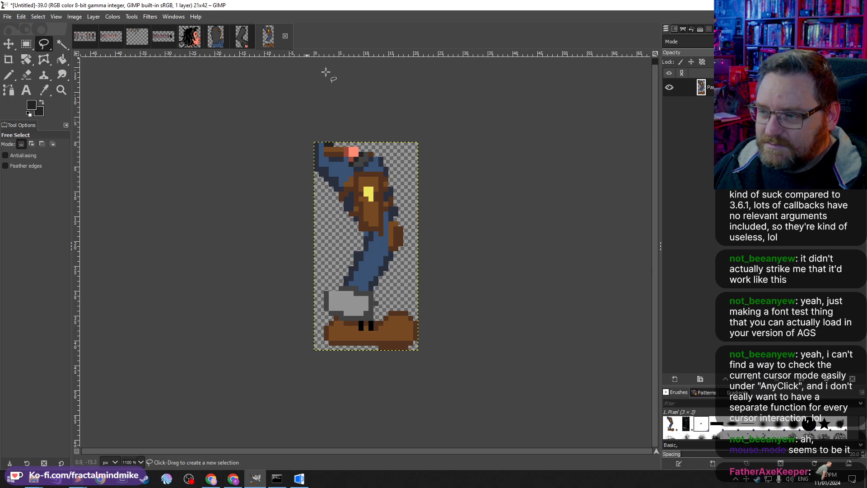
Step: With Rectangle Select, select part of the pasted leg, copy it and paste it as a new image
click(26, 44)
mouse_move(259, 112)
mouse_down()
mouse_move(455, 247)
mouse_move(407, 232)
mouse_move(406, 249)
mouse_move(388, 232)
mouse_up()
key(shift)
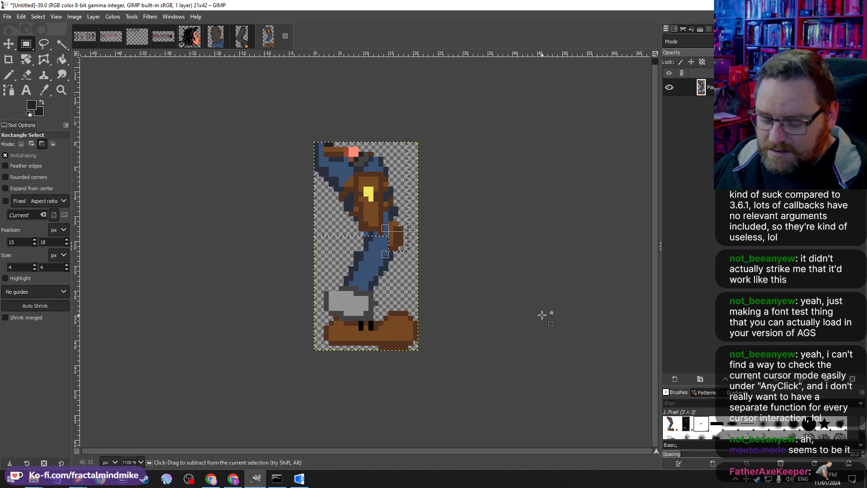
key(ctrl+c)
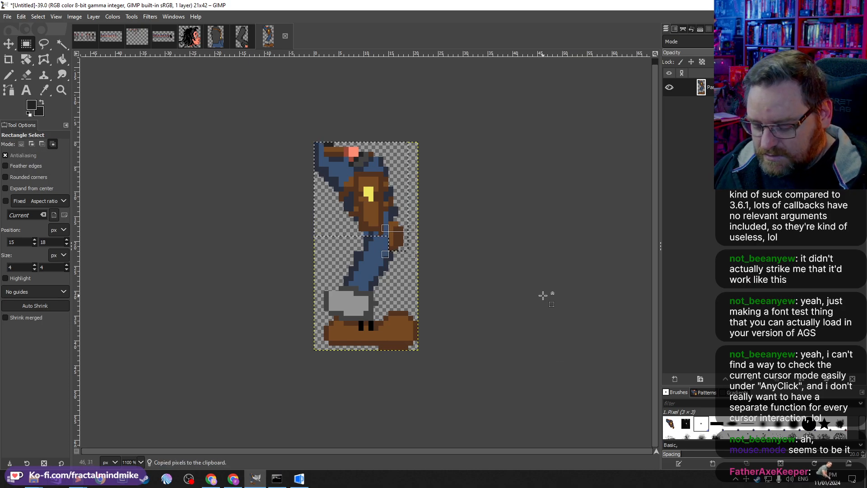
key(ctrl+shift+v)
click(264, 39)
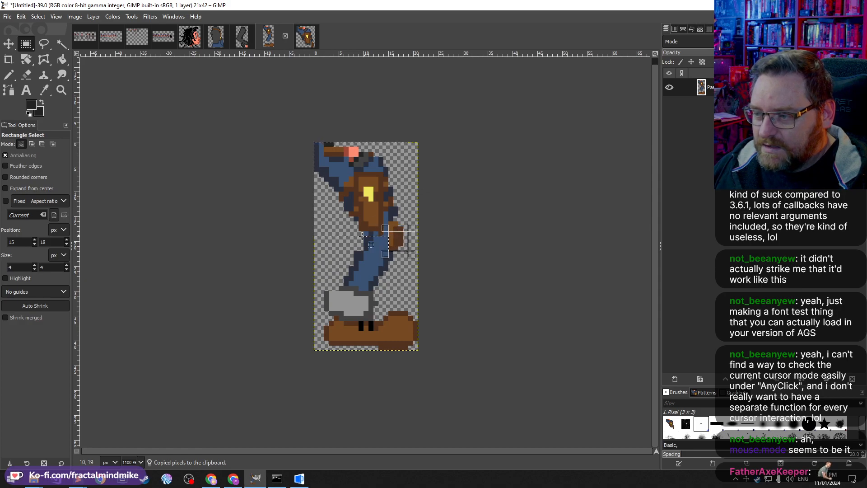
Step: Redraw a thin rectangular selection just above the boot, copy it and paste it as a new image
drag(368, 251, 443, 365)
drag(468, 276, 388, 221)
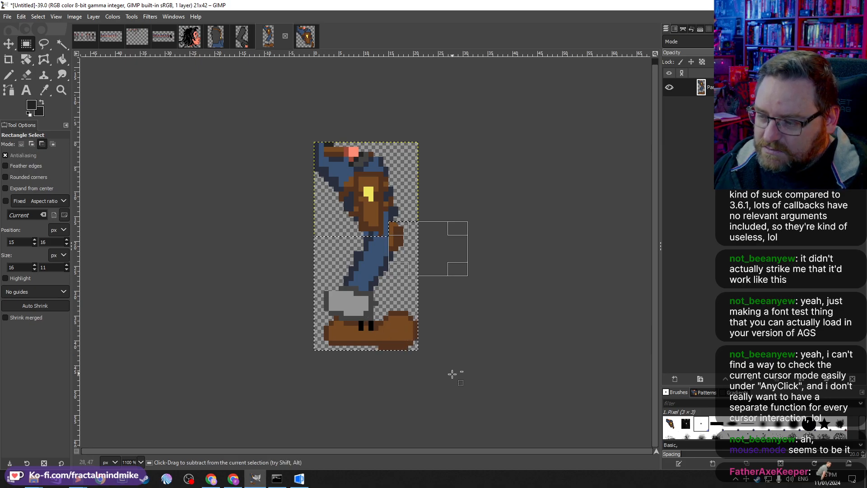
drag(453, 374, 375, 309)
drag(300, 379, 408, 321)
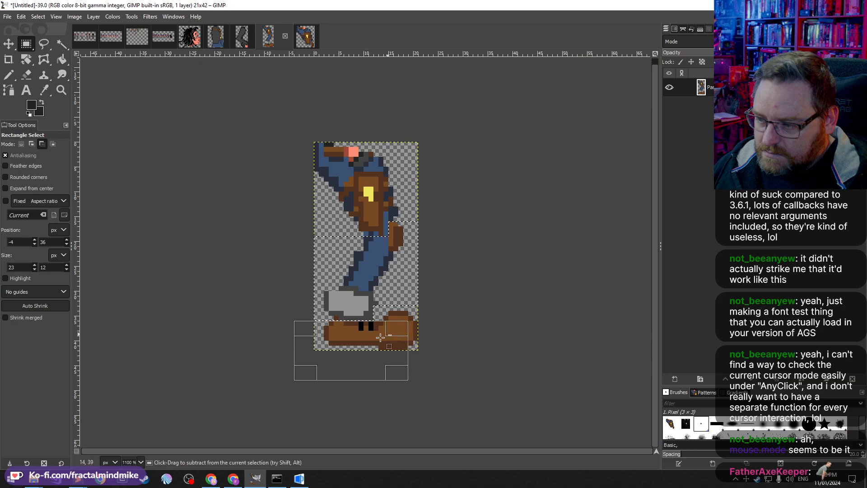
drag(284, 315, 339, 325)
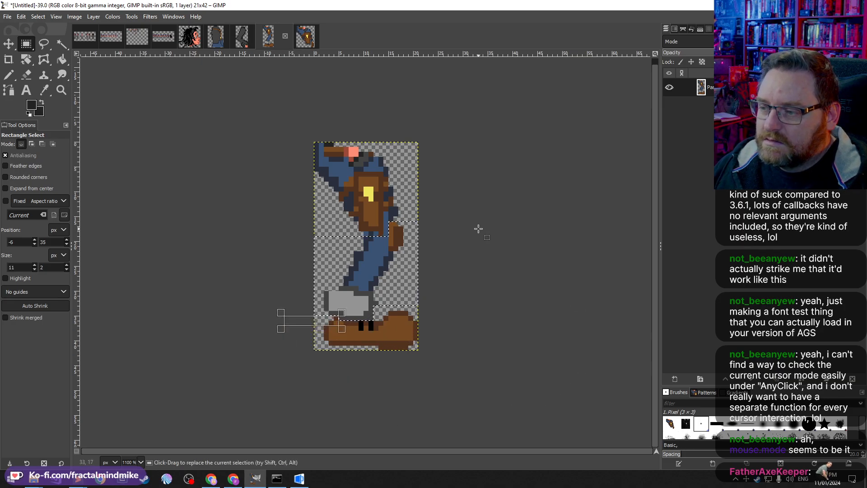
key(ctrl+c)
key(ctrl+shift+v)
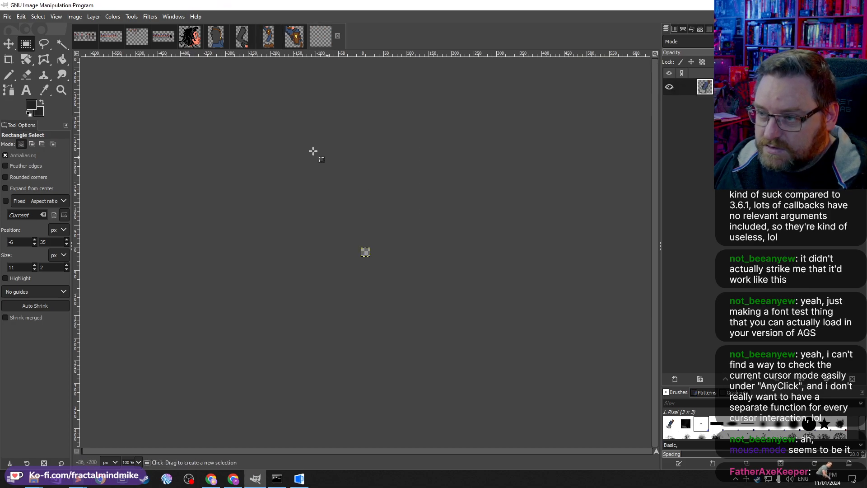
click(269, 36)
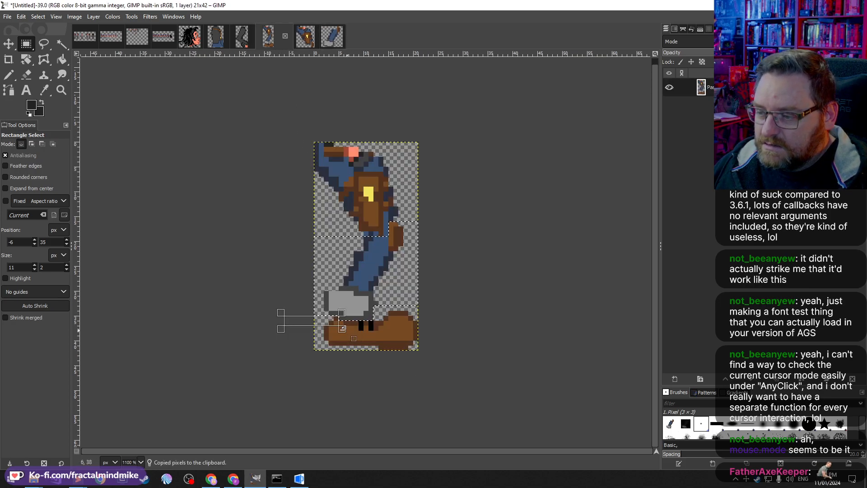
Step: Select the boot with a rectangle about 21 by 10 pixels, copy it and paste it as a new image
drag(294, 368, 338, 316)
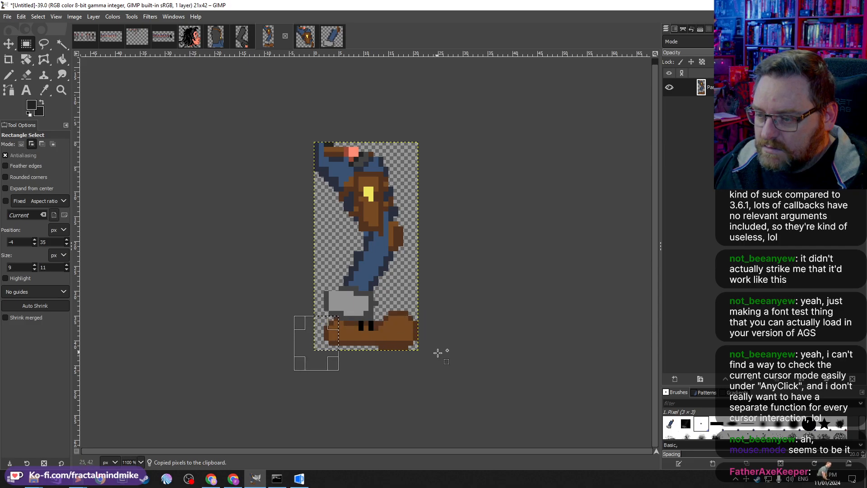
drag(418, 374, 333, 321)
drag(483, 360, 378, 310)
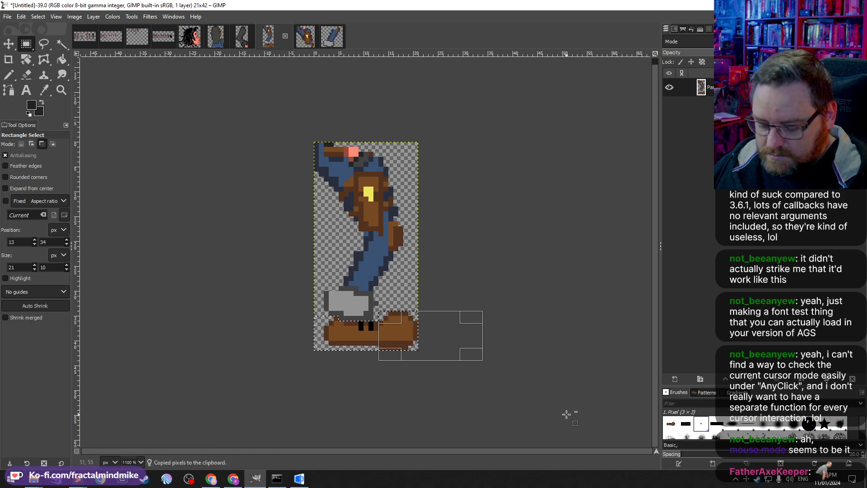
key(ctrl+c)
key(ctrl+shift+v)
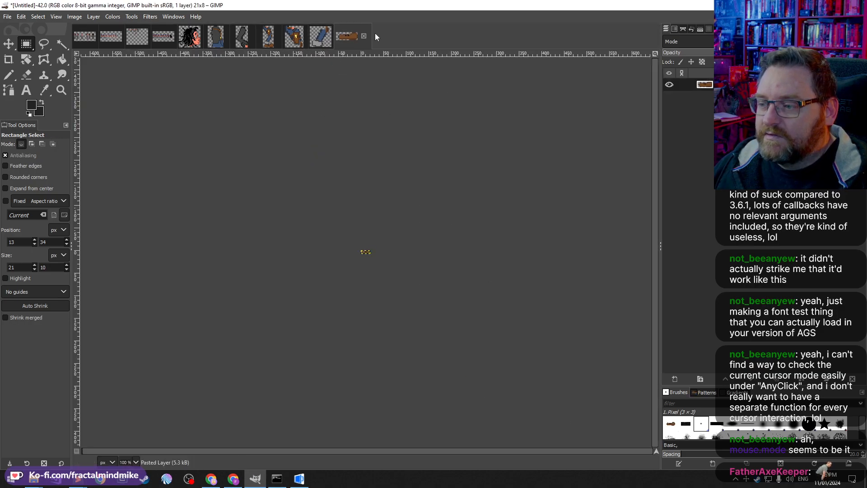
Step: Switch to Inkscape, then return to GIMP and the working sprite image
click(11, 479)
click(205, 216)
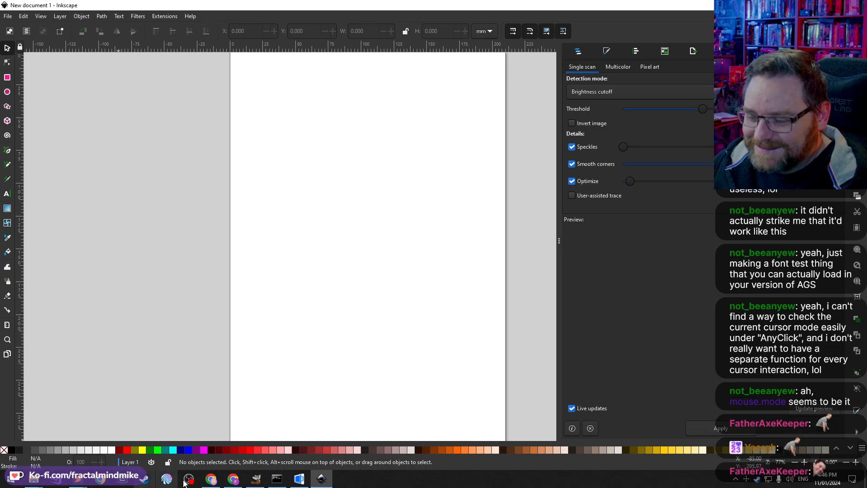
click(258, 479)
click(165, 35)
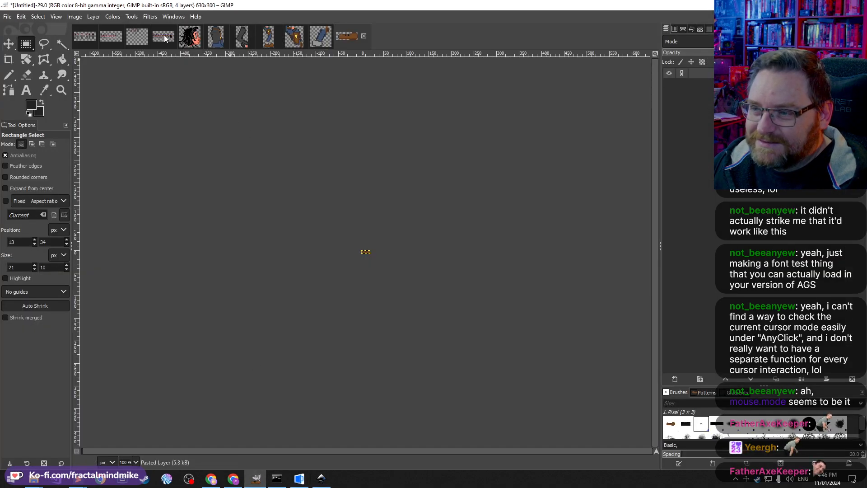
Step: Paste the copied sprite sheet silhouettes into the Inkscape document and move them lower on the page
click(704, 122)
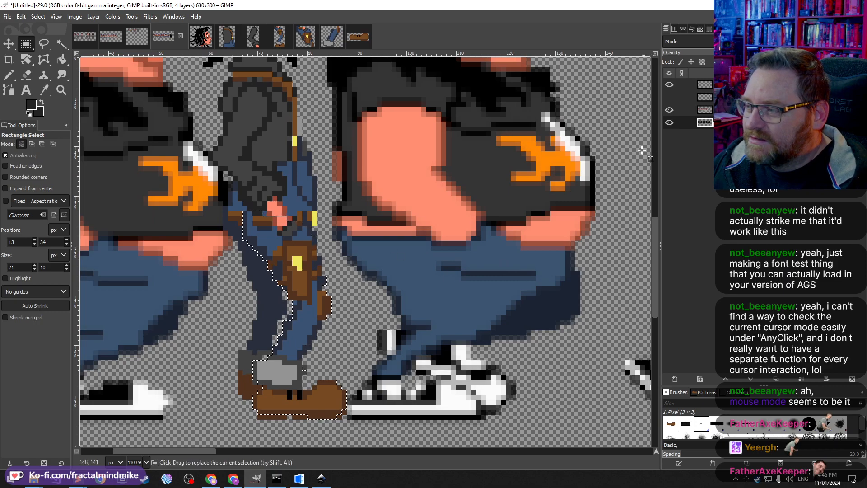
click(346, 216)
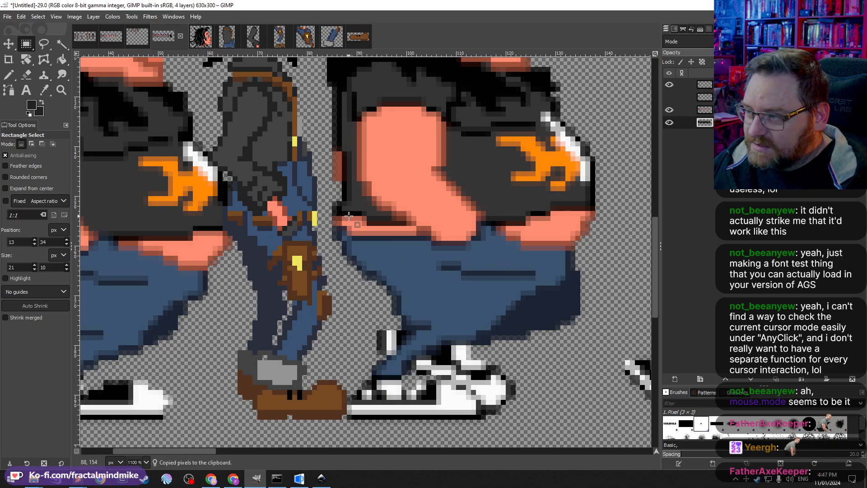
click(320, 478)
key(ctrl+v)
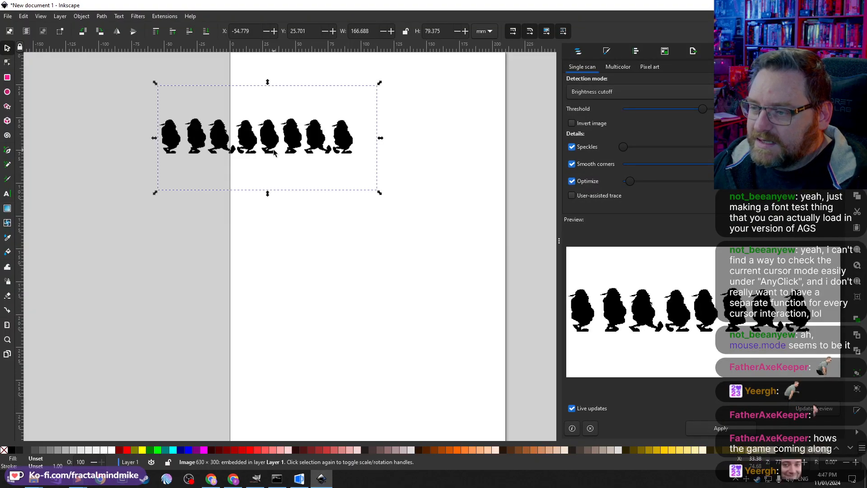
drag(255, 147, 350, 246)
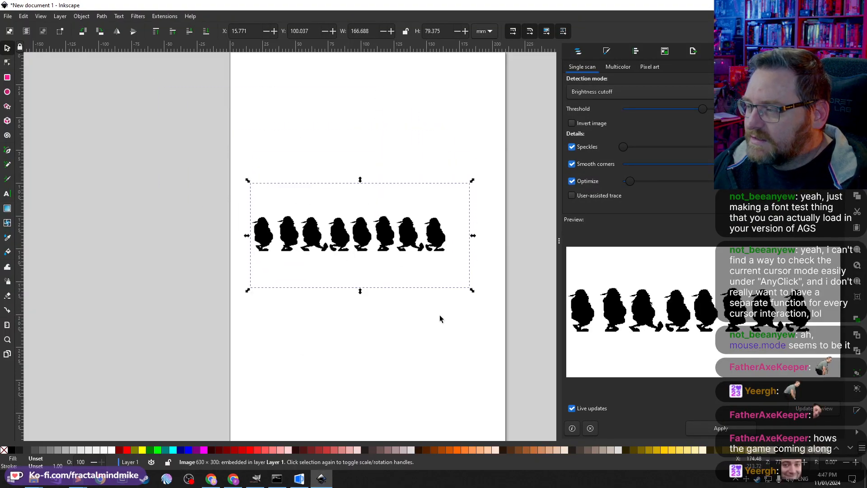
click(346, 372)
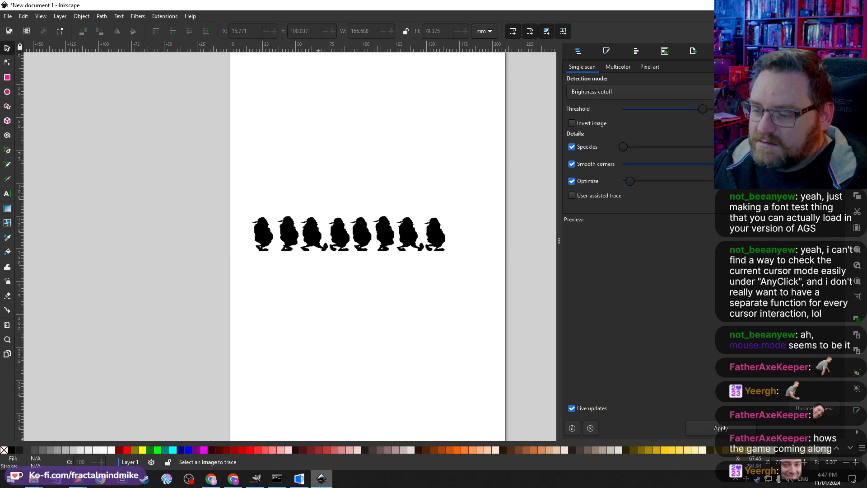
Step: Copy the hair image from GIMP and paste it into the Inkscape document
click(259, 478)
key(ctrl+v)
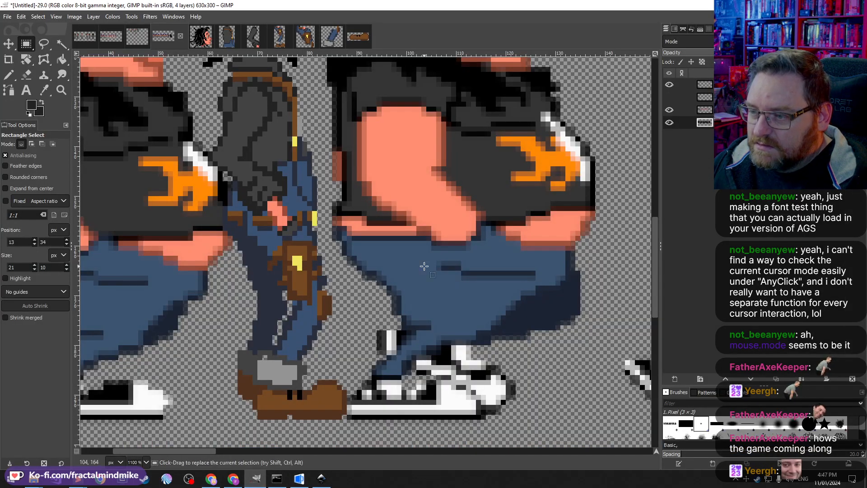
click(199, 37)
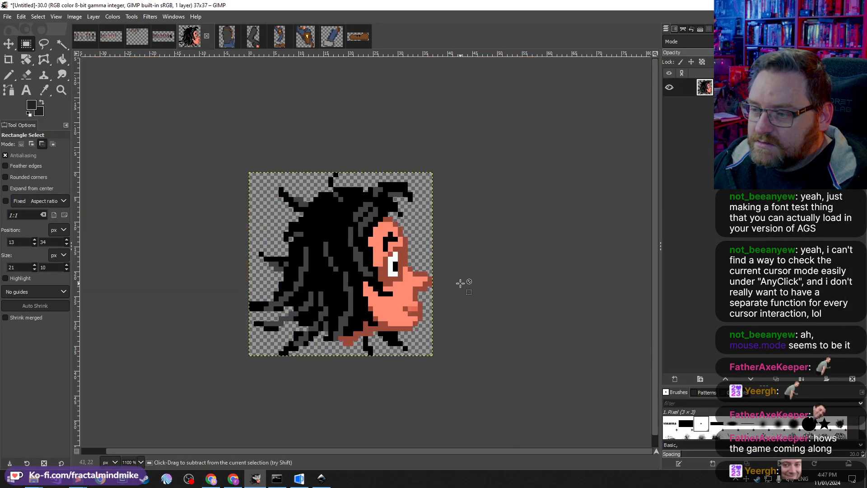
key(ctrl+c)
click(321, 477)
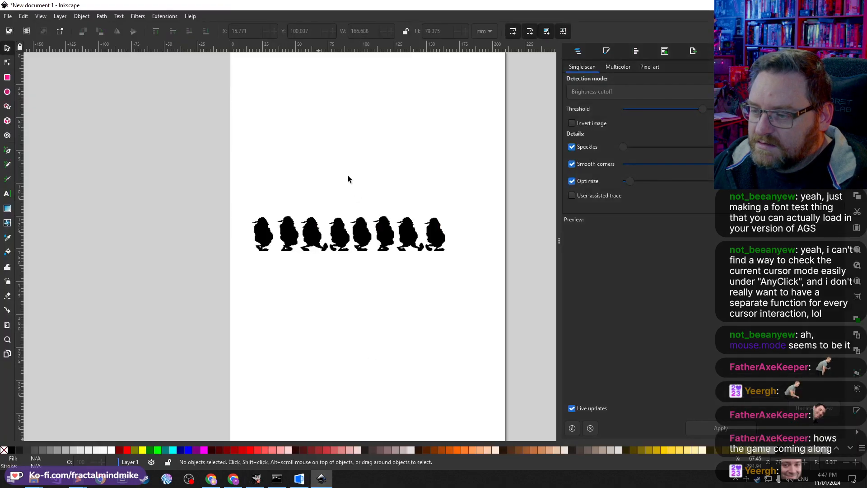
key(ctrl+v)
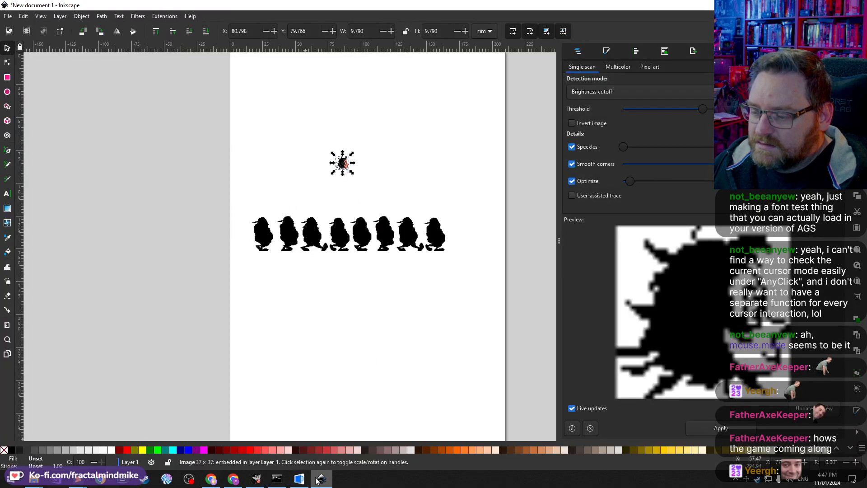
Step: Copy the jacket image from GIMP, paste it into Inkscape and place it under the hair
click(255, 478)
click(226, 36)
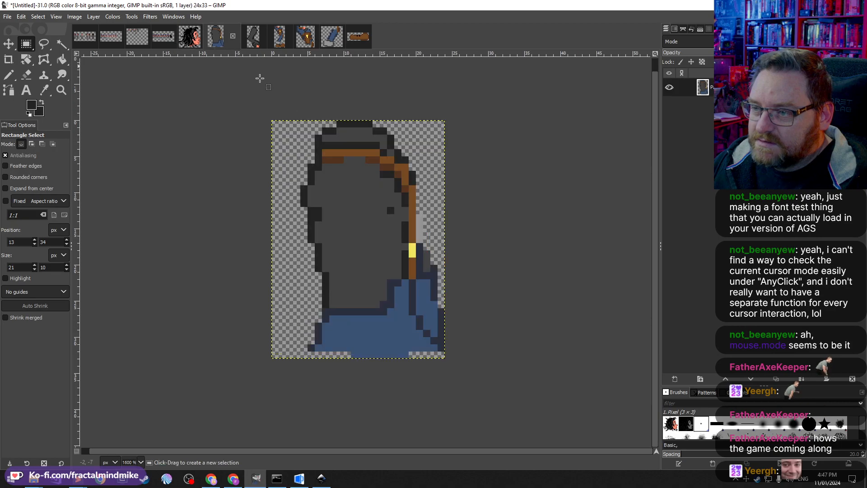
key(ctrl+c)
click(321, 478)
key(ctrl+v)
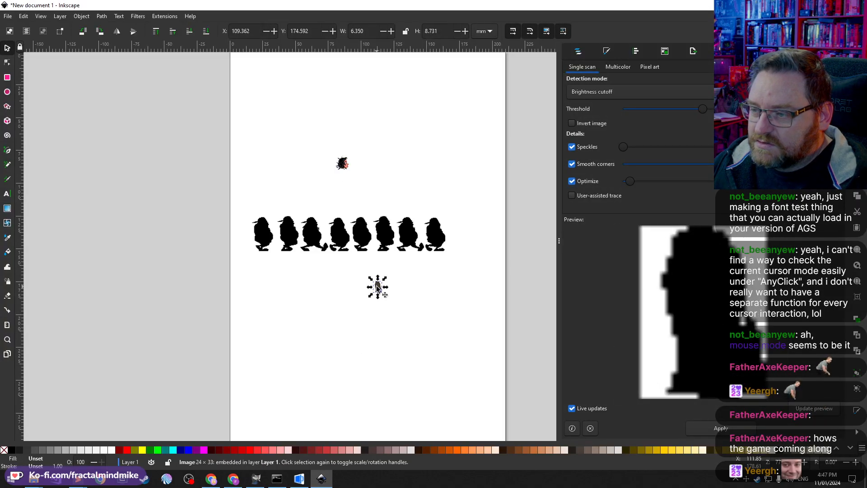
key(Escape)
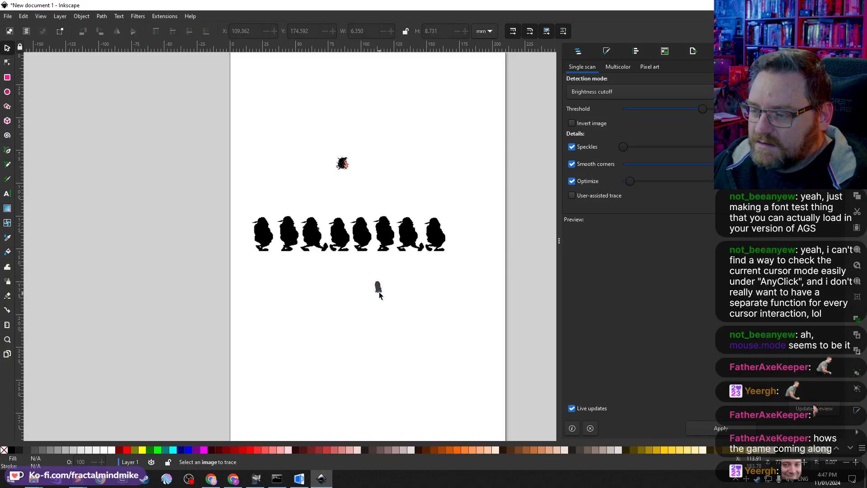
drag(379, 292, 346, 177)
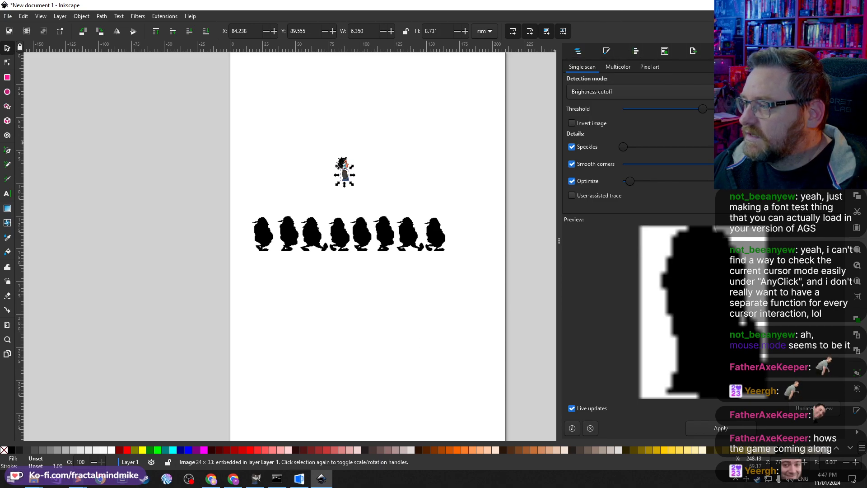
Step: Open the Transform dialog in Inkscape
click(722, 51)
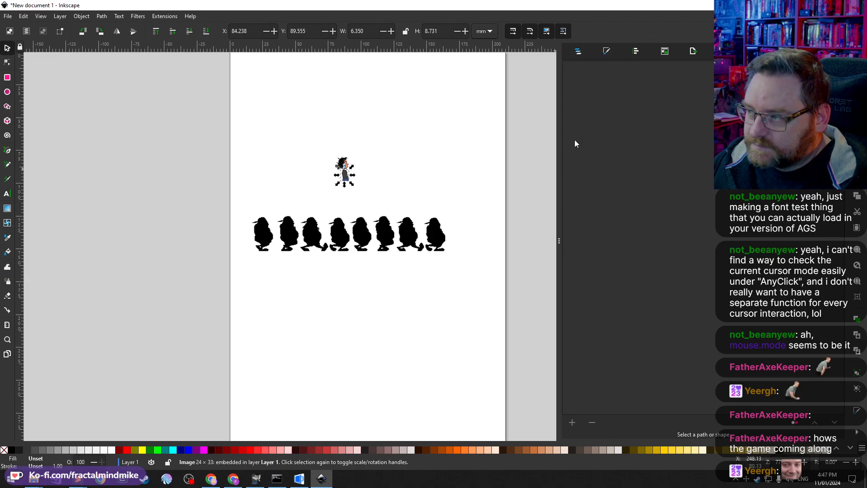
click(723, 51)
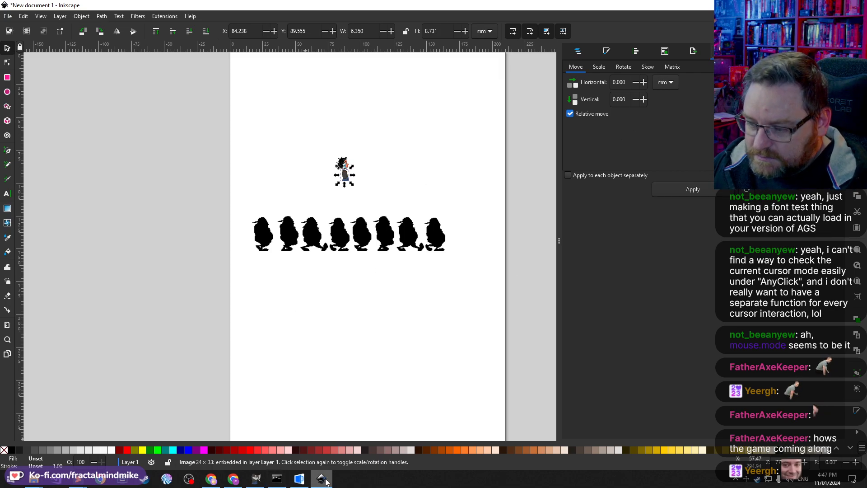
key(alt+Tab)
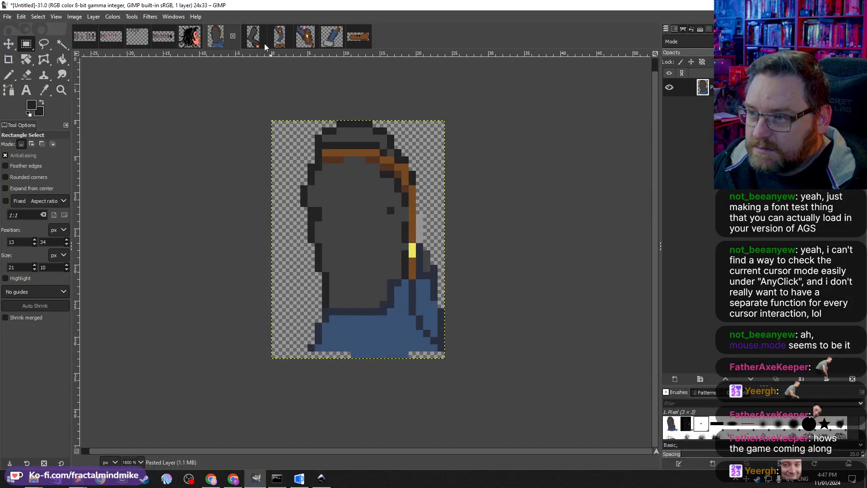
Step: Bring the arm image from GIMP into Inkscape and position it beside the jacket
click(242, 36)
click(321, 478)
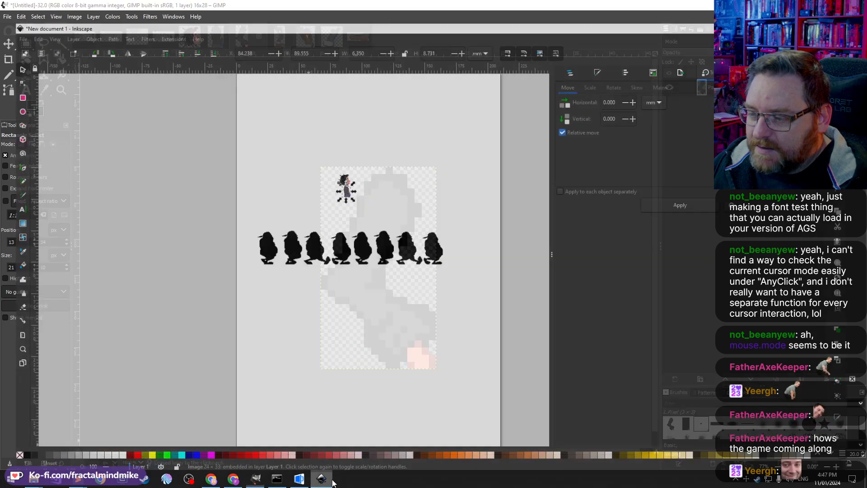
click(429, 227)
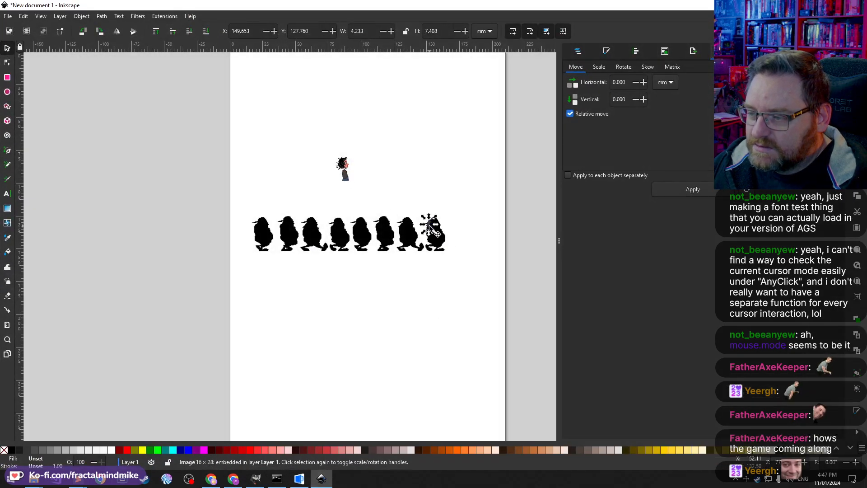
drag(428, 228, 365, 178)
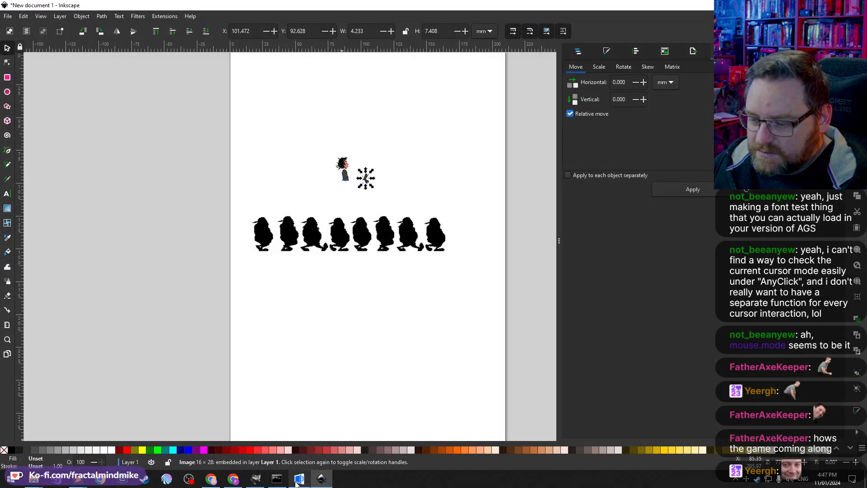
mouse_move(315, 482)
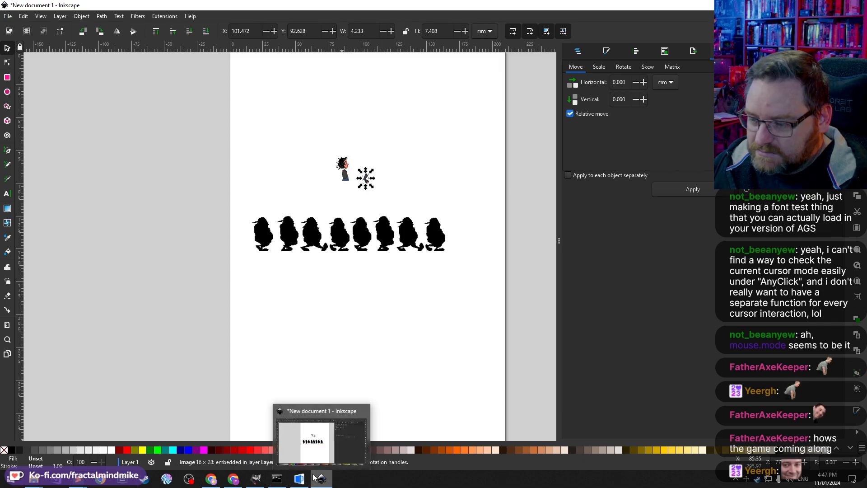
Step: Copy the 19 by 22 pixel leg piece from GIMP, paste it into Inkscape and place it under the jacket
click(255, 479)
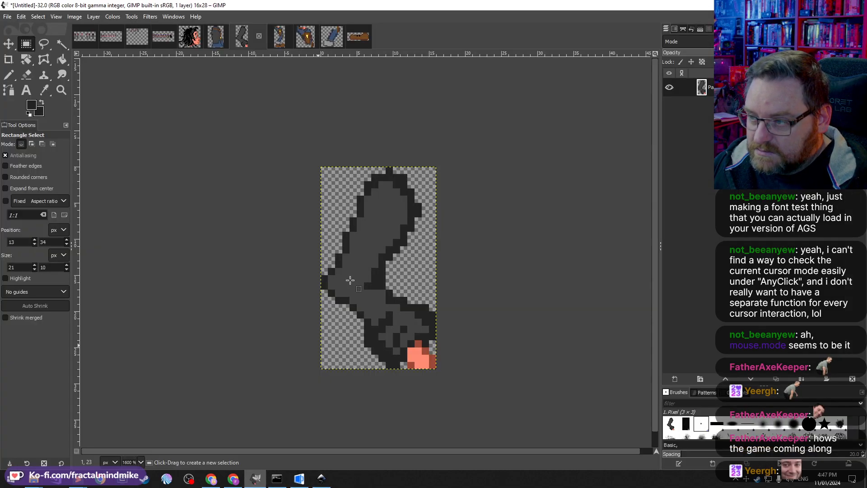
click(280, 36)
click(305, 36)
key(ctrl+c)
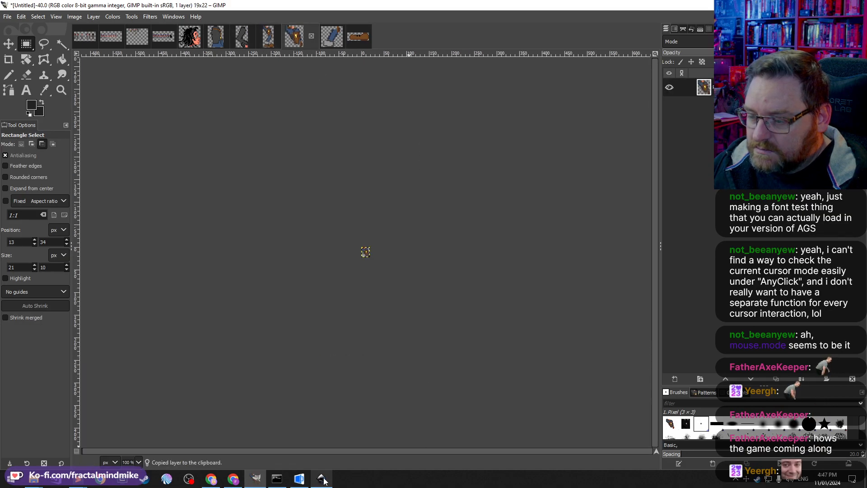
click(321, 478)
key(ctrl+v)
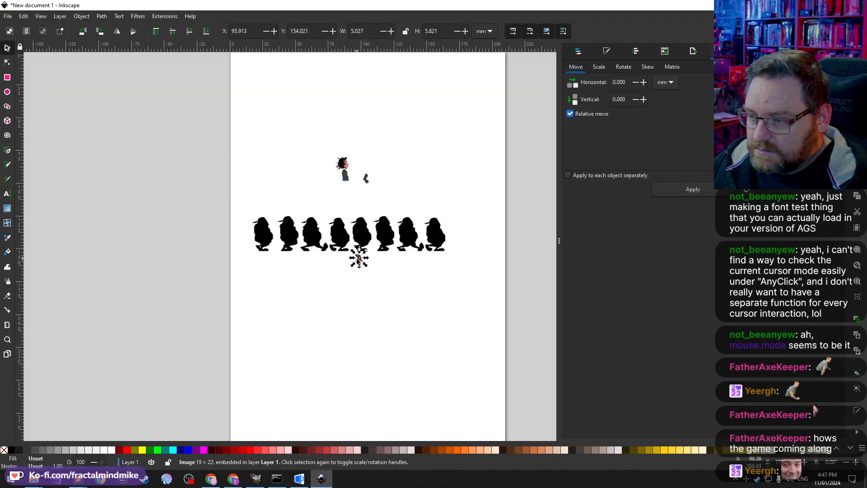
drag(360, 260, 346, 186)
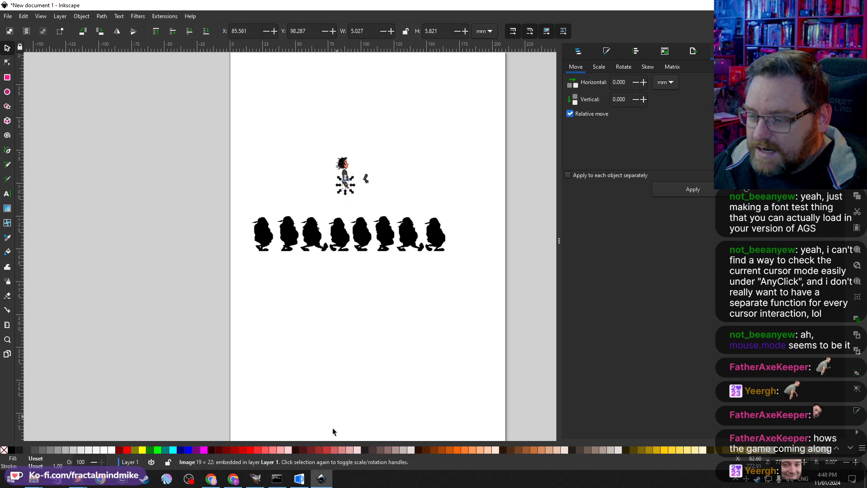
mouse_move(320, 480)
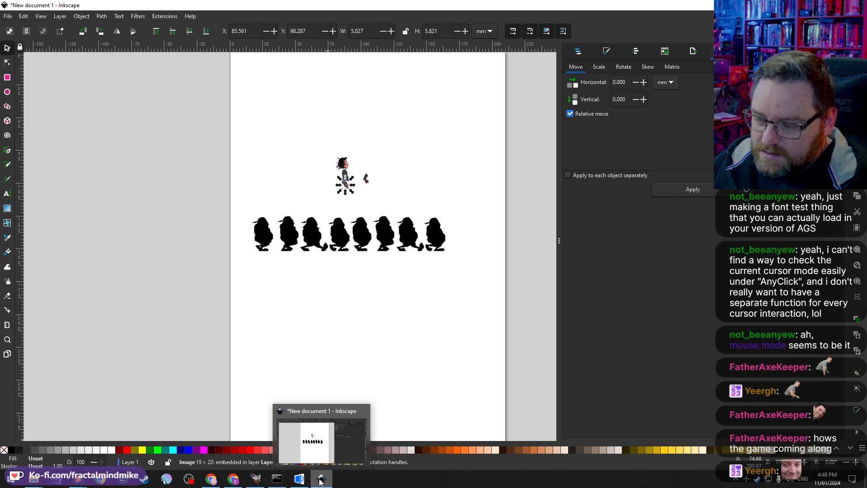
Step: Bring the 21 by 20 pixel leg piece from GIMP into the Inkscape document
click(261, 484)
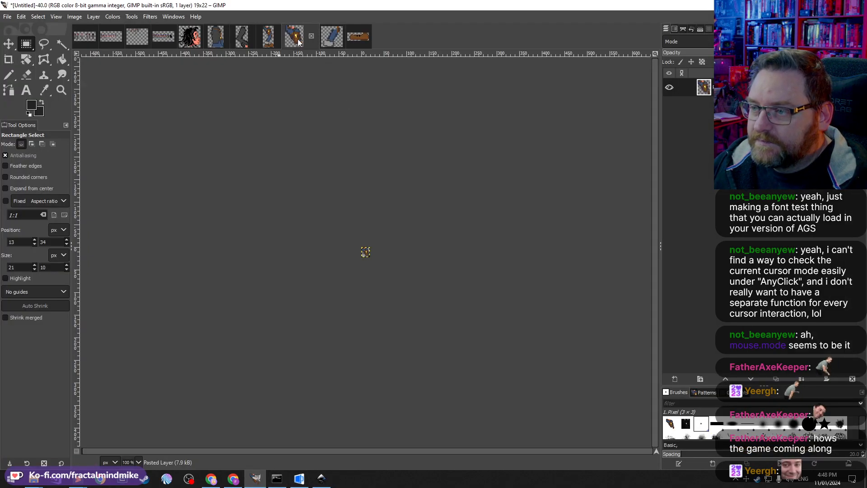
click(326, 42)
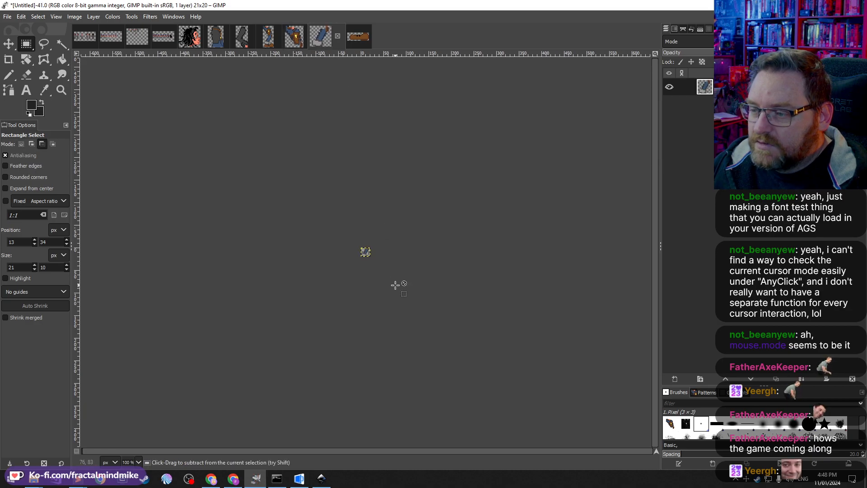
click(320, 478)
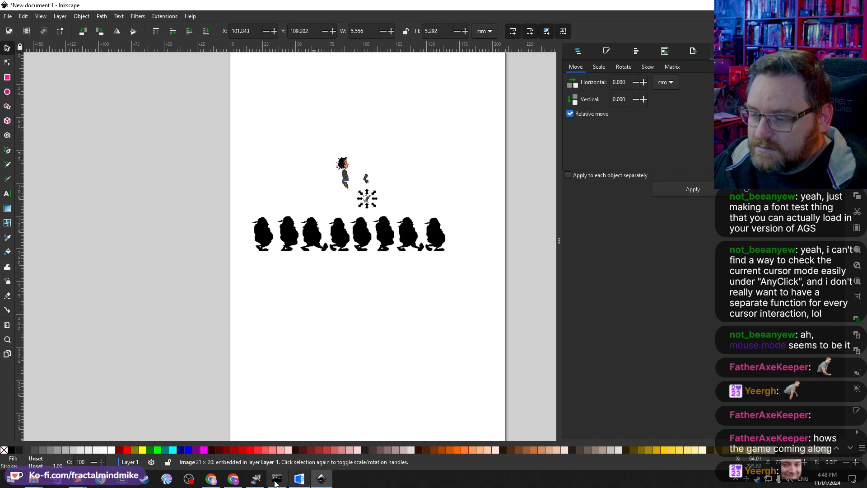
Step: Copy the boot image from GIMP and paste it into the Inkscape document
click(256, 478)
click(358, 41)
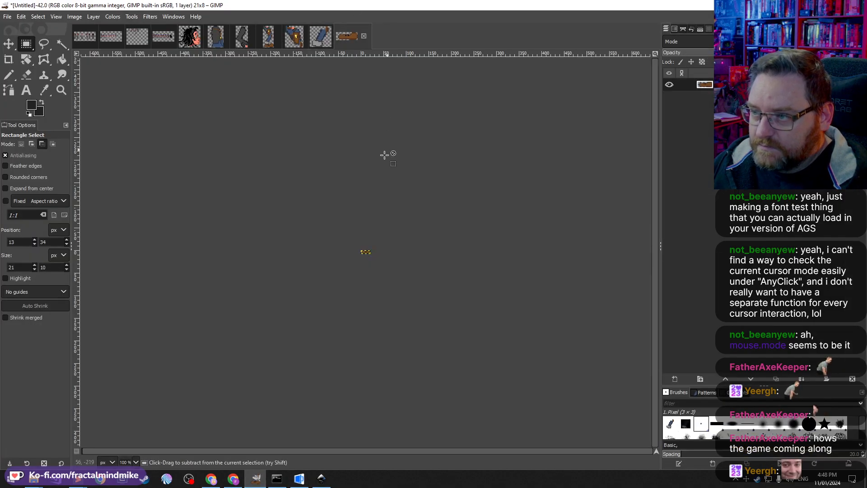
key(ctrl+c)
click(322, 479)
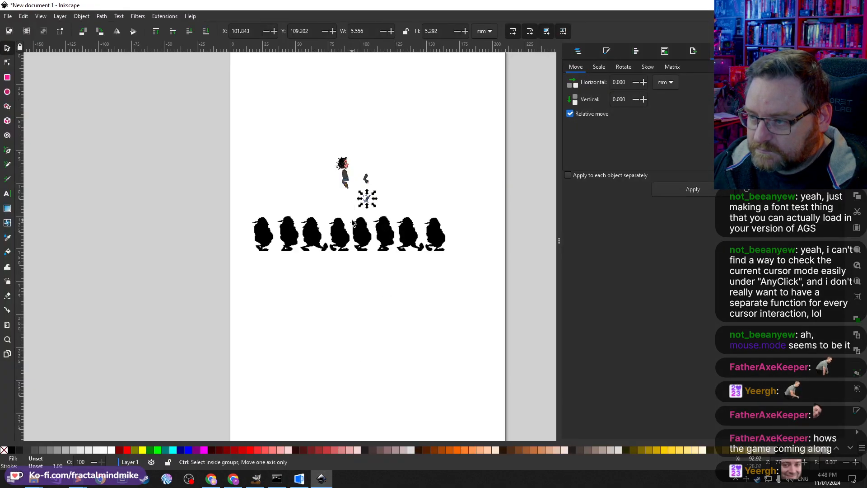
key(ctrl+v)
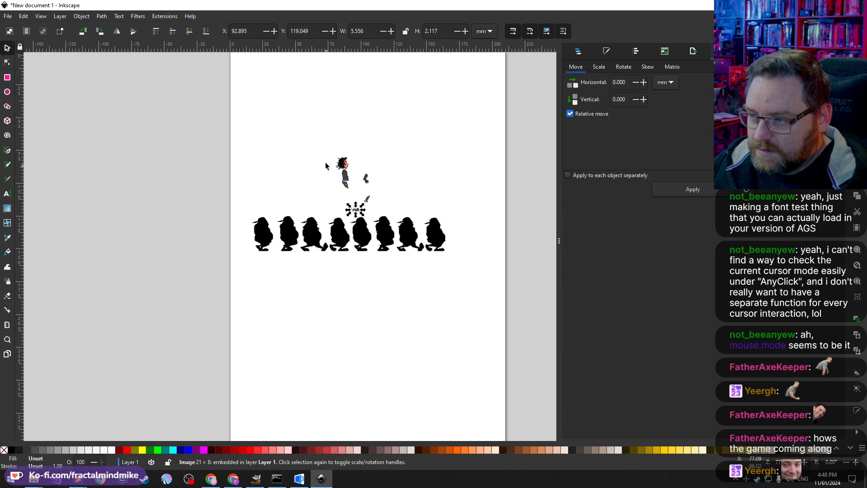
click(256, 478)
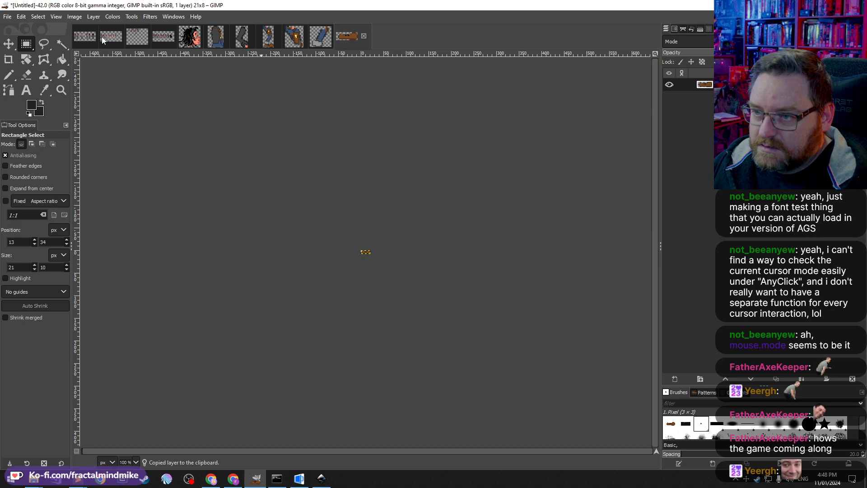
Step: Select a 21 by 9 pixel waist region on the sprite sheet and copy it
click(156, 40)
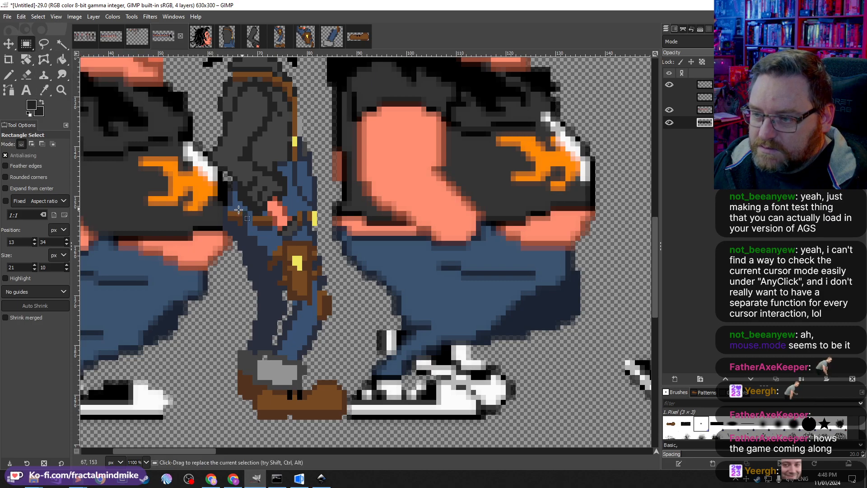
drag(223, 207, 326, 249)
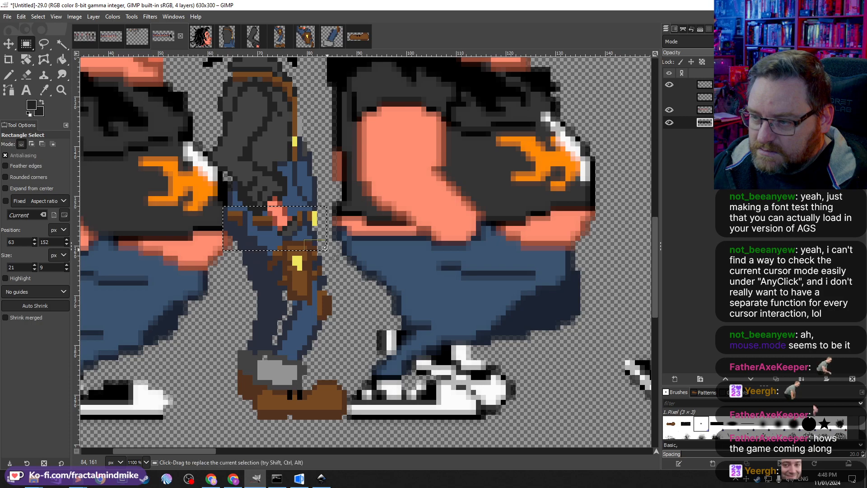
key(ctrl+c)
Step: Extend the jacket image's canvas height to 60 pixels
click(227, 37)
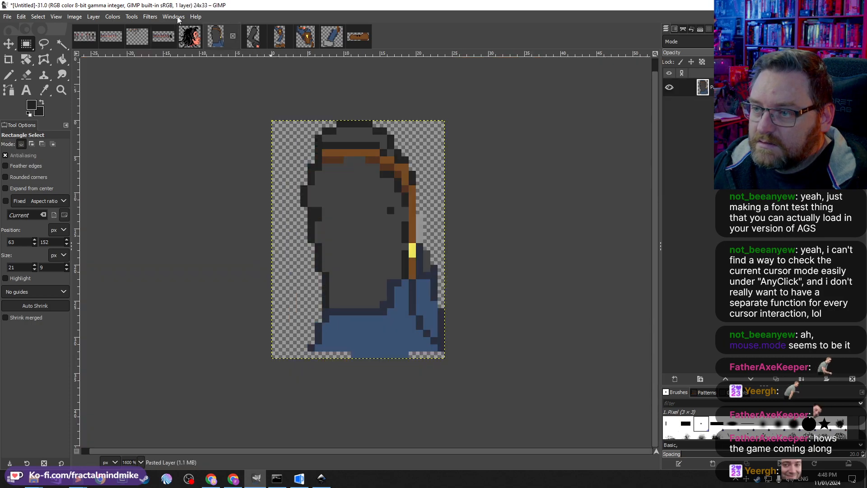
click(90, 19)
mouse_move(74, 17)
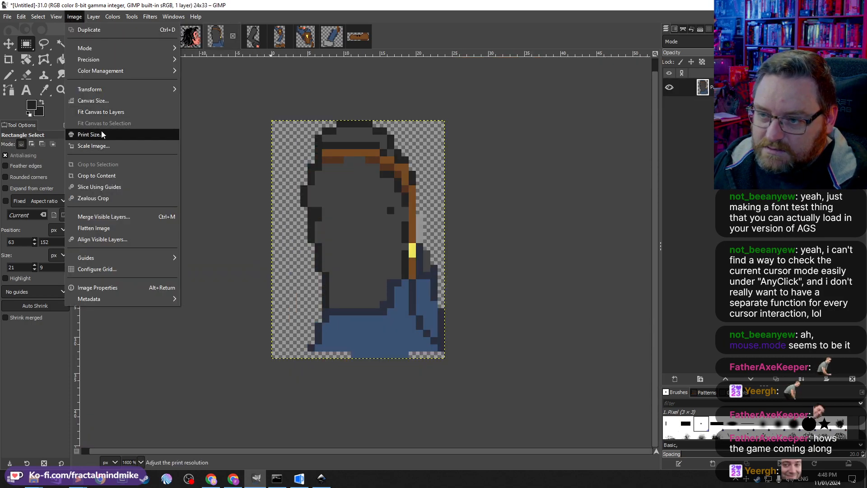
click(105, 101)
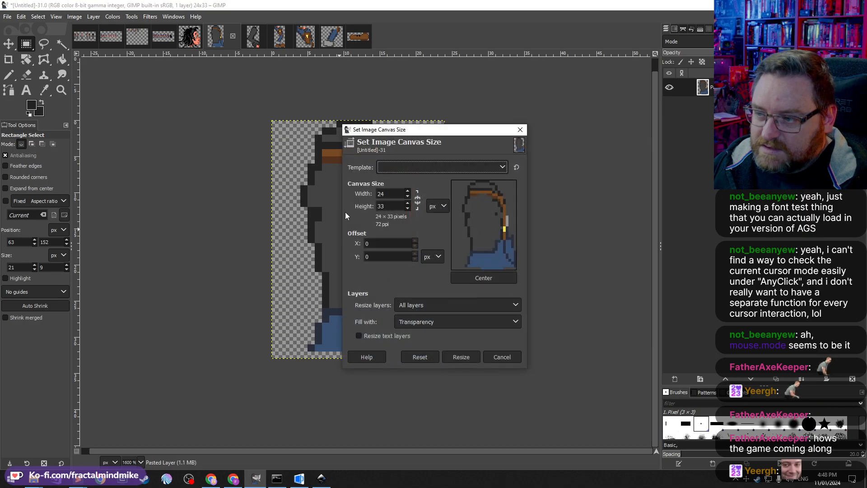
double_click(388, 207)
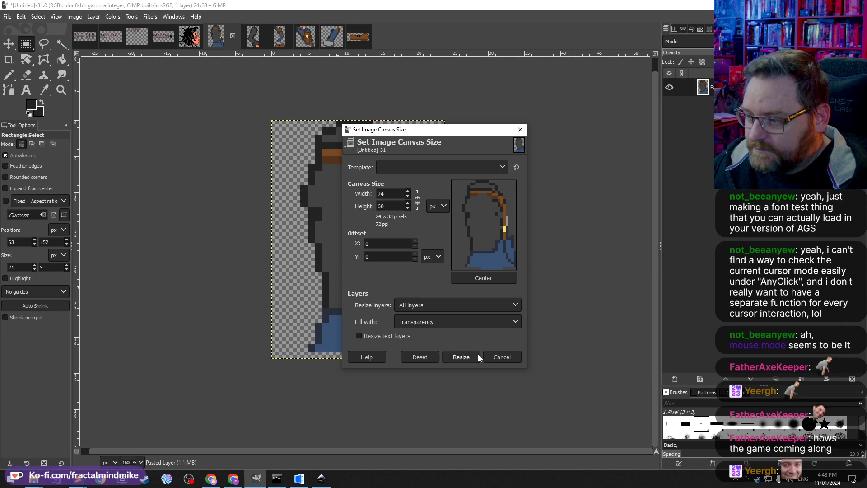
key(Tab)
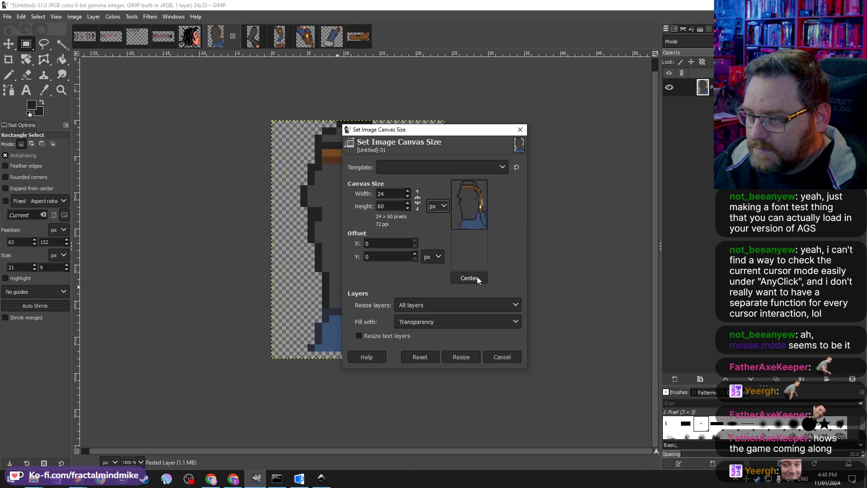
click(472, 359)
Step: Undo the wrong paste and copy the waist selection from the sprite sheet's top layer instead
key(ctrl+v)
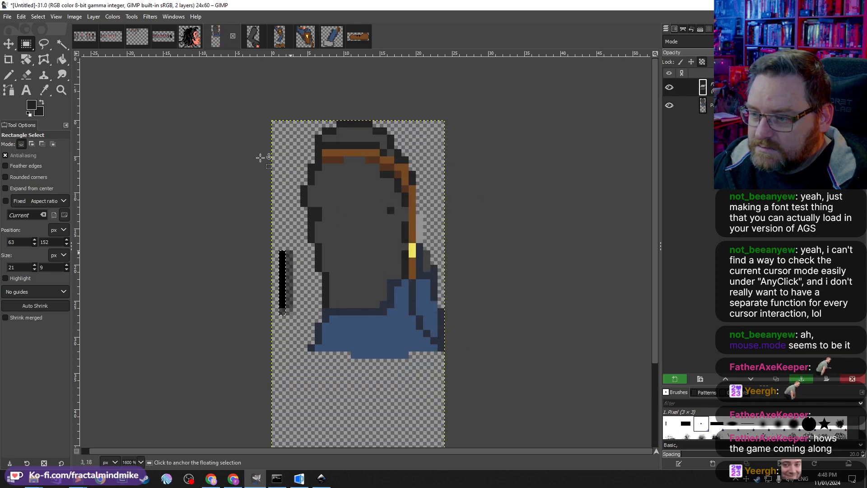
key(ctrl+z)
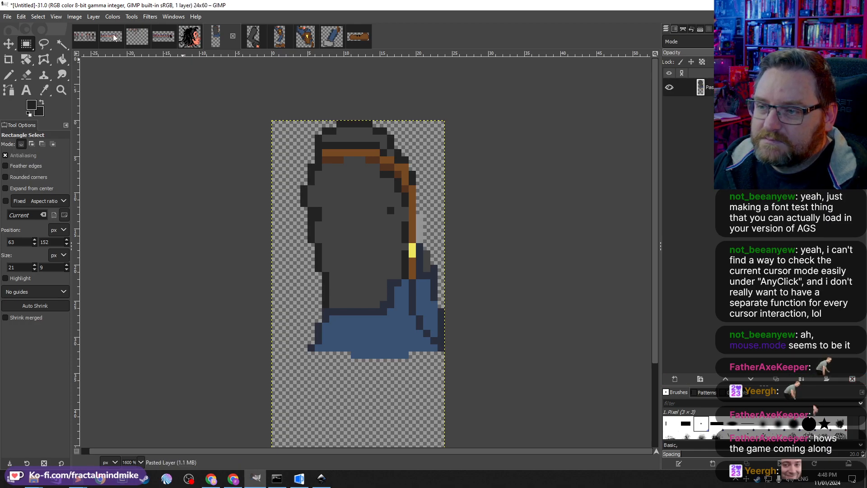
click(163, 36)
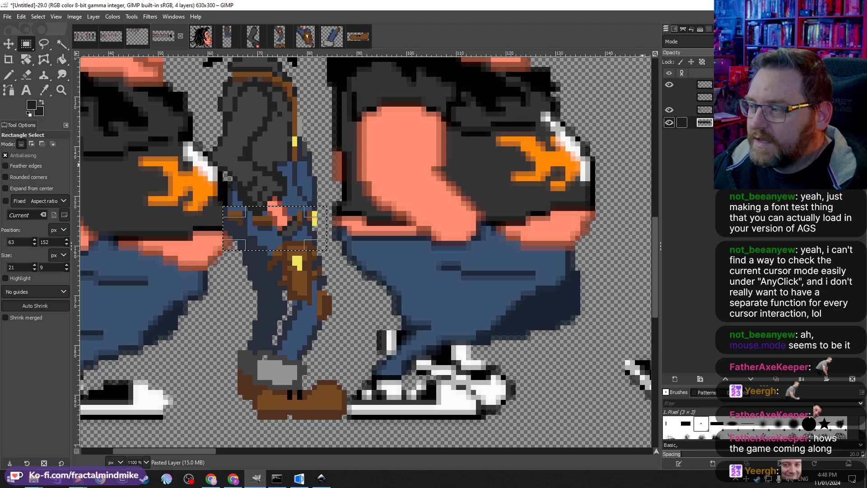
click(705, 84)
key(ctrl+c)
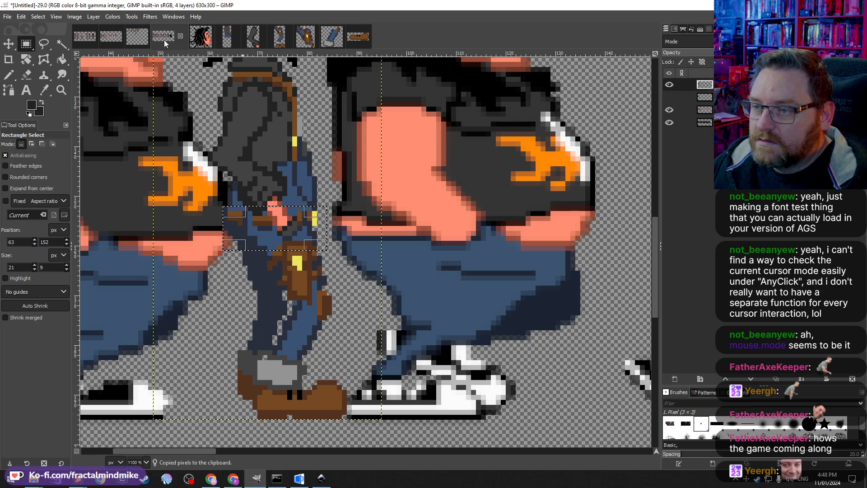
Step: Paste the waist piece into the jacket image, move it just below the jacket and anchor it
click(229, 37)
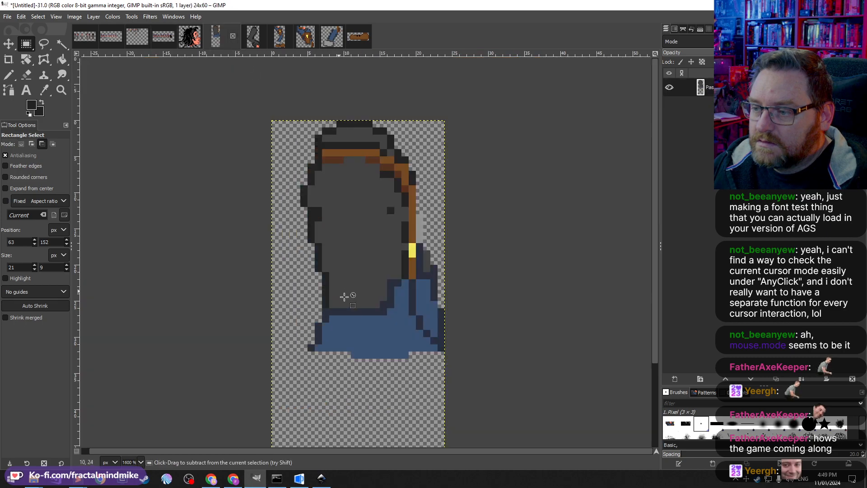
key(ctrl+v)
drag(363, 286, 383, 368)
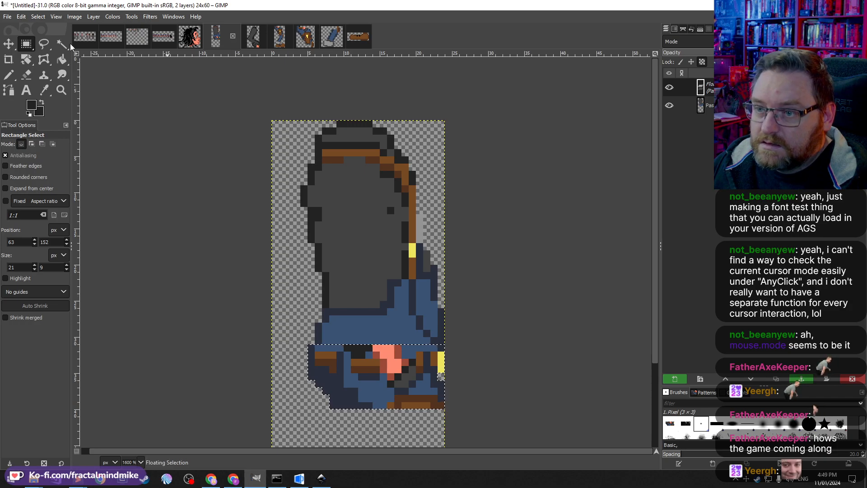
click(9, 74)
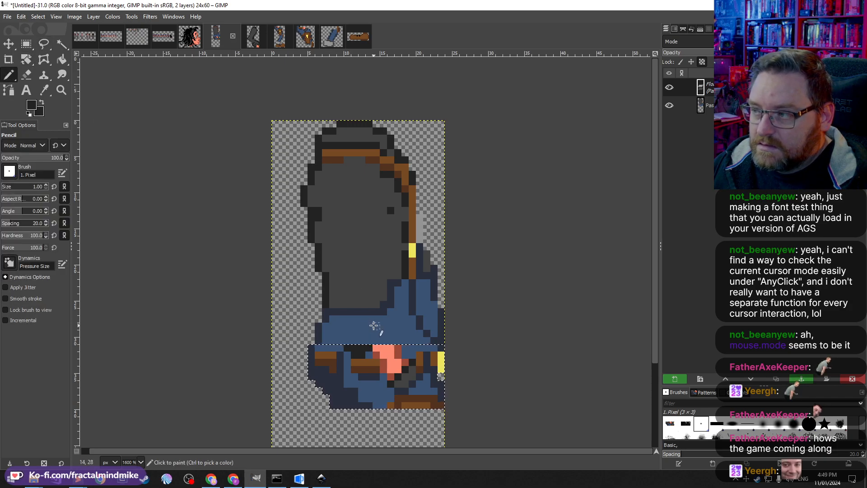
key(ctrl+h)
Step: Paint over the hand with the jacket blue and extend the brown belt line across the waist piece
click(26, 43)
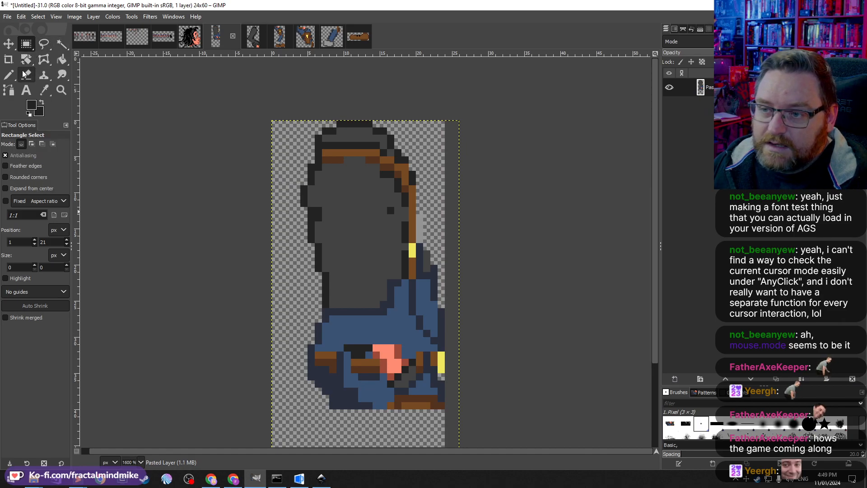
click(9, 75)
ctrl+click(351, 330)
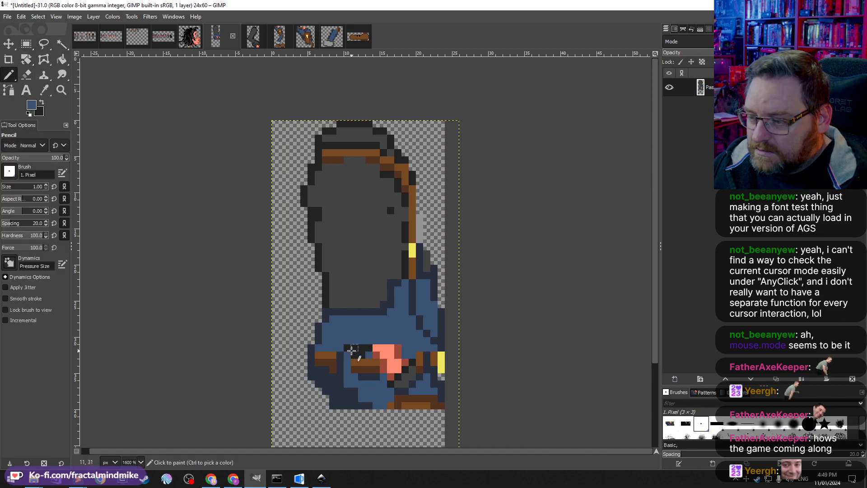
mouse_move(351, 350)
mouse_down()
mouse_move(398, 348)
mouse_move(382, 354)
mouse_move(404, 354)
mouse_move(410, 395)
mouse_move(402, 380)
mouse_move(388, 390)
mouse_move(414, 368)
mouse_move(389, 370)
mouse_up()
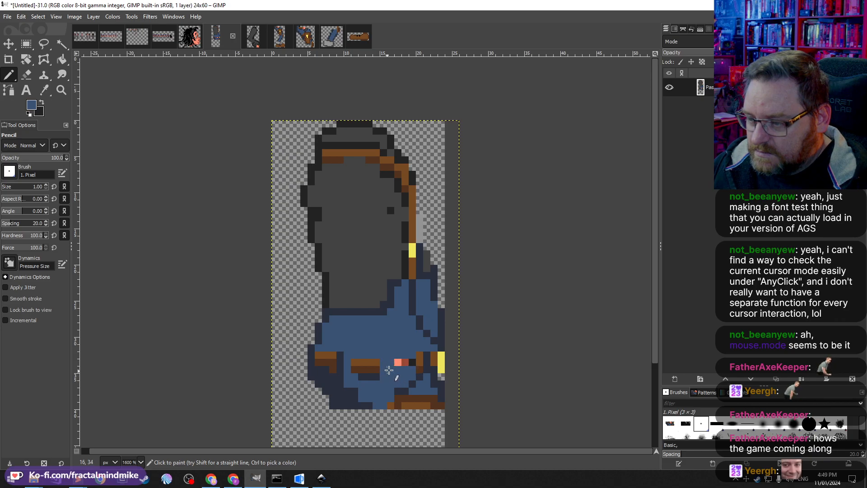
ctrl+click(419, 358)
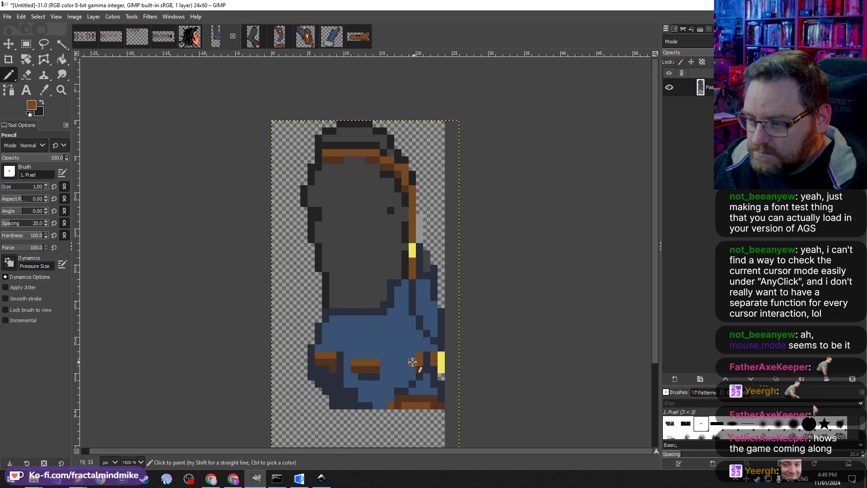
mouse_move(375, 370)
mouse_down()
mouse_move(407, 369)
mouse_move(395, 376)
mouse_move(405, 377)
mouse_up()
ctrl+click(377, 376)
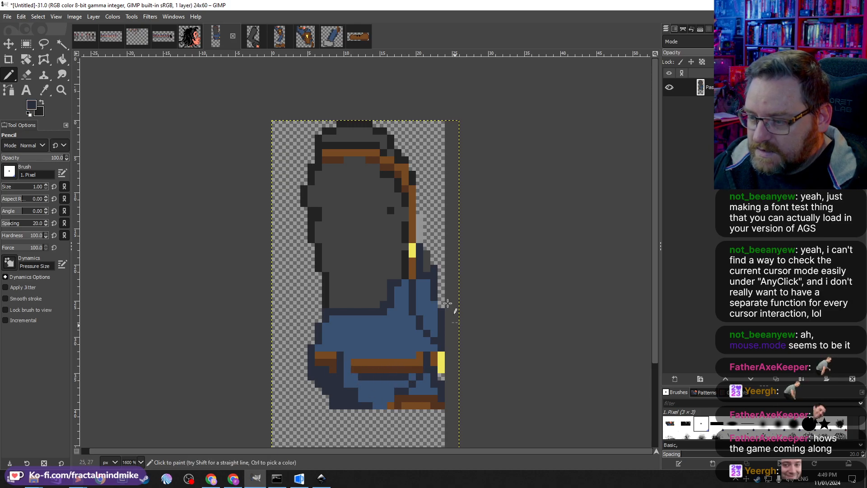
scroll(352, 340, down, 1)
scroll(358, 345, up, 1)
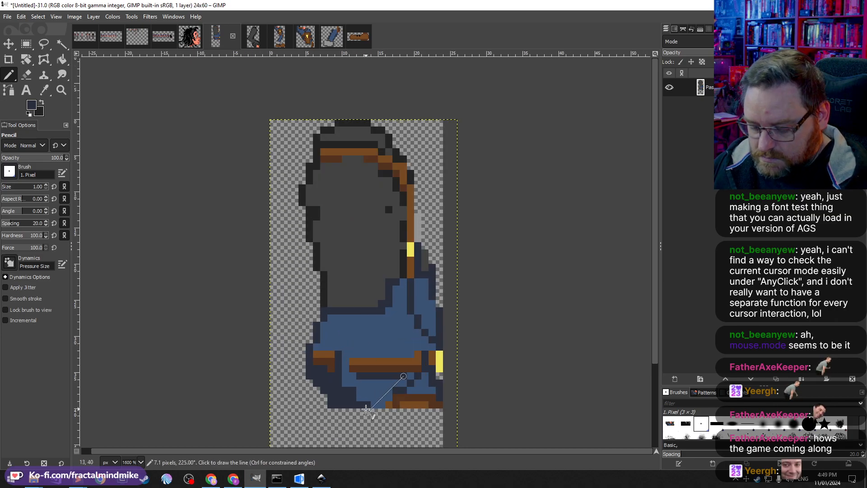
Step: Erase the stray pixels at the waist's lower edge and redraw a dark outline along the bottom
key(shift+e)
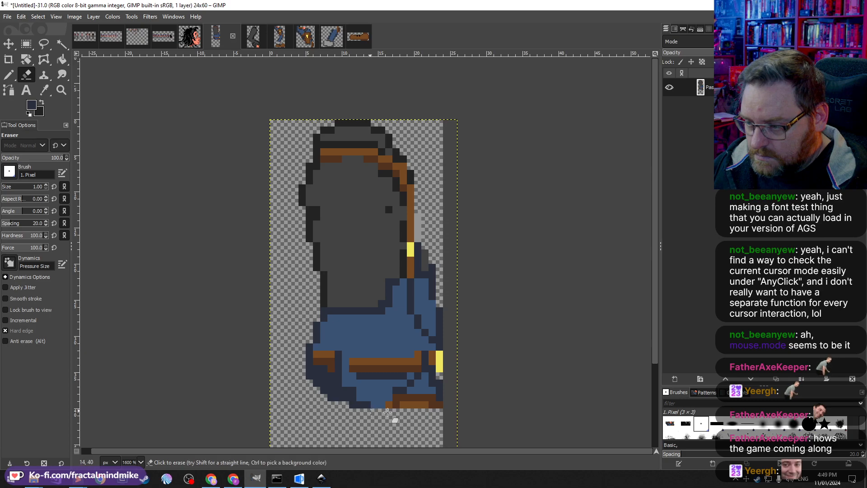
mouse_move(395, 405)
mouse_down()
mouse_move(453, 398)
mouse_move(426, 406)
mouse_move(435, 386)
mouse_up()
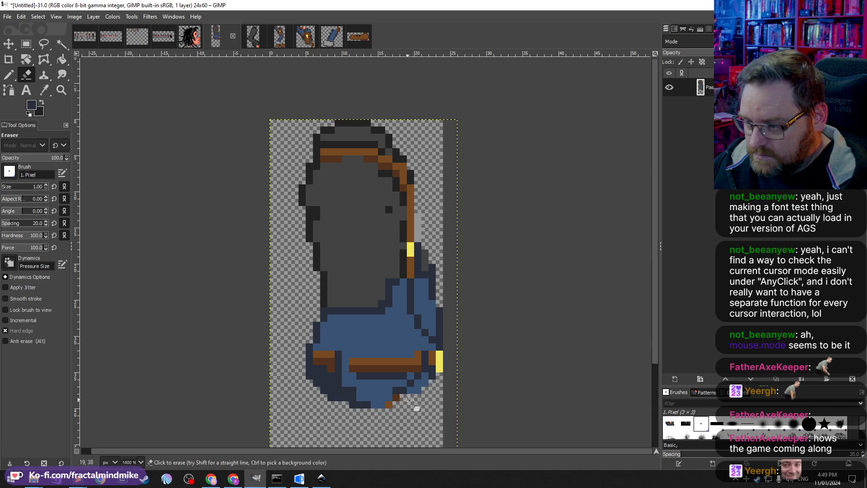
ctrl+click(352, 404)
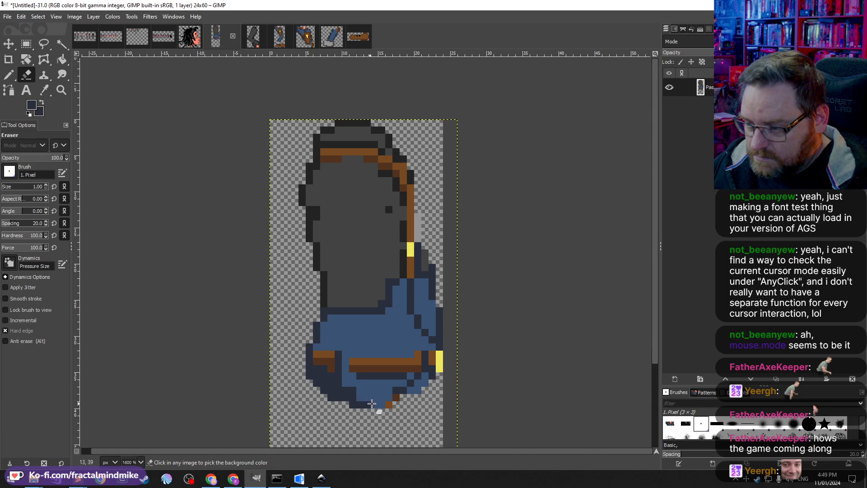
key(n)
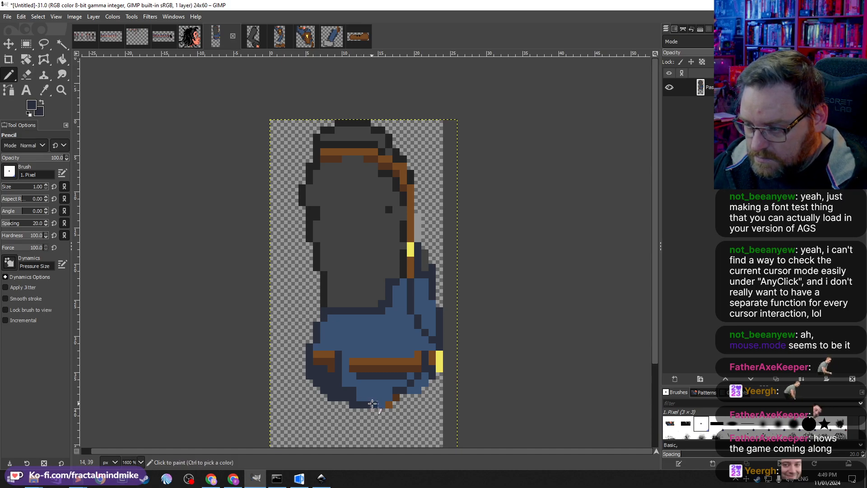
drag(388, 403, 401, 396)
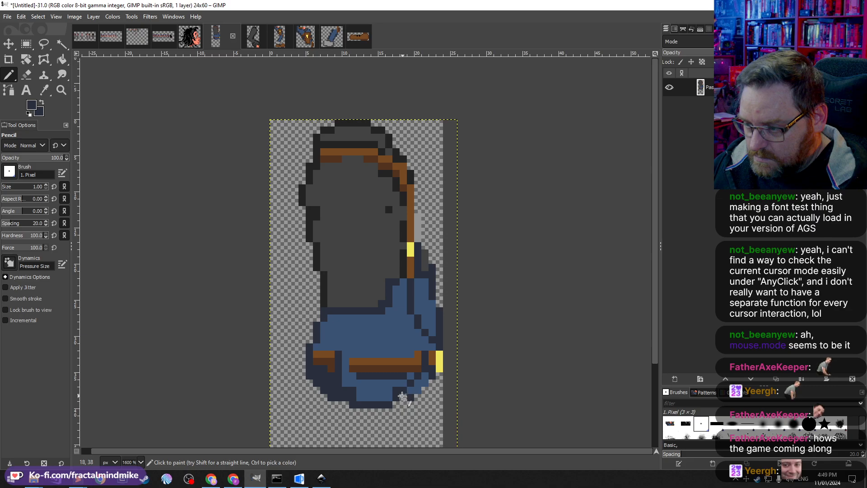
click(411, 389)
click(418, 389)
click(425, 383)
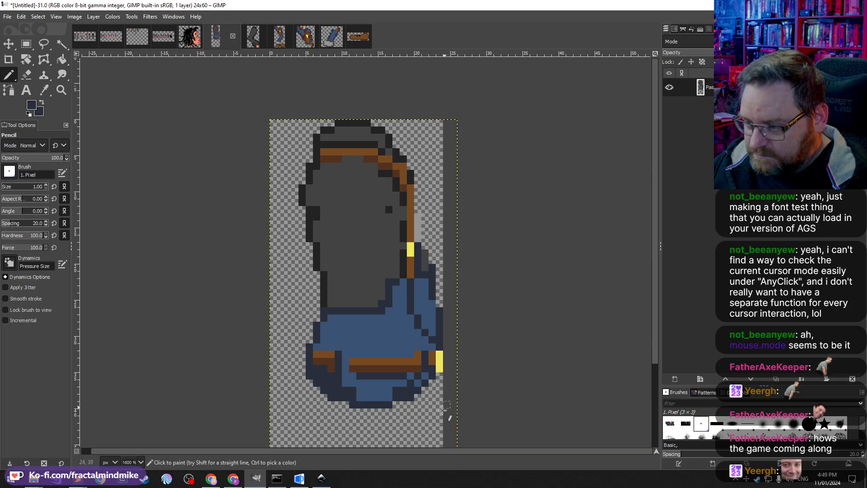
scroll(397, 316, down, 4)
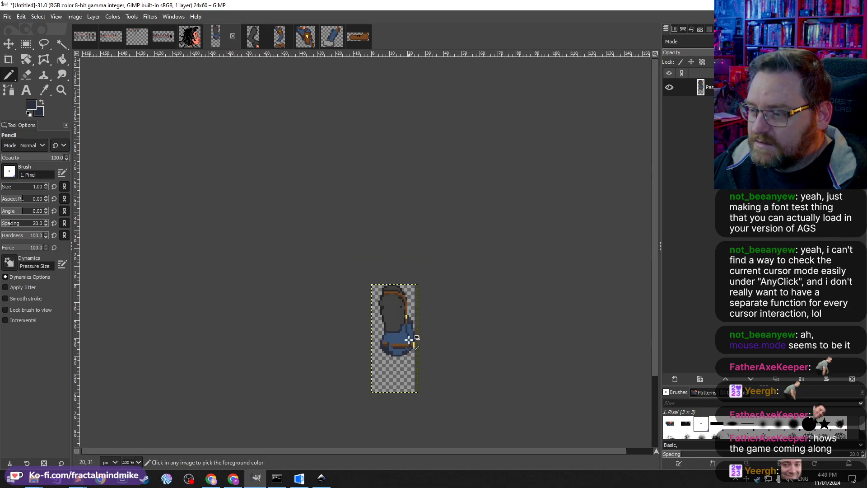
Step: Crop the combined jacket image to its content and copy it
click(74, 17)
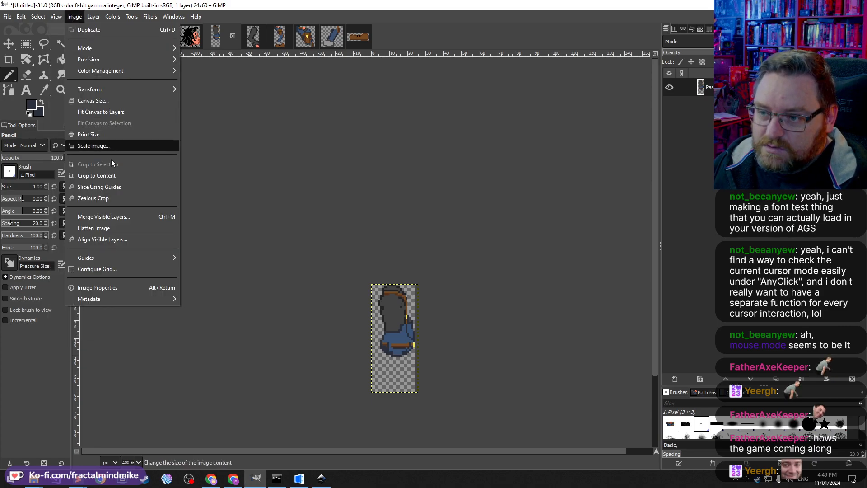
click(100, 176)
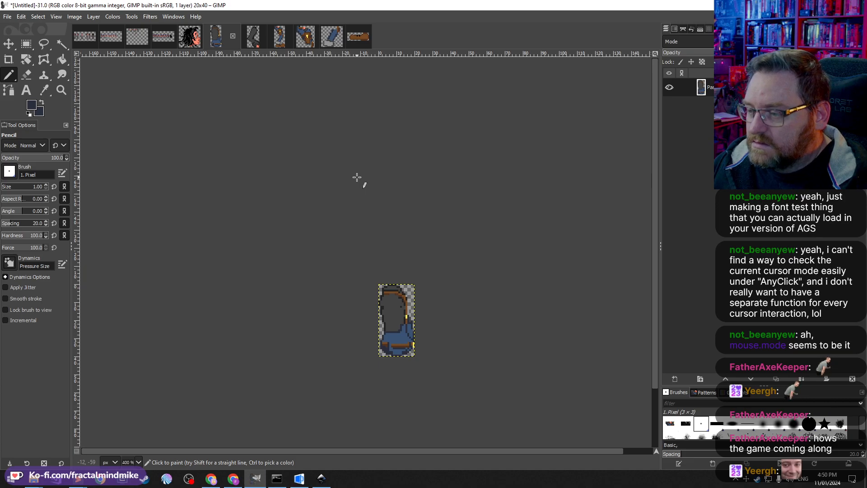
key(ctrl+c)
key(4)
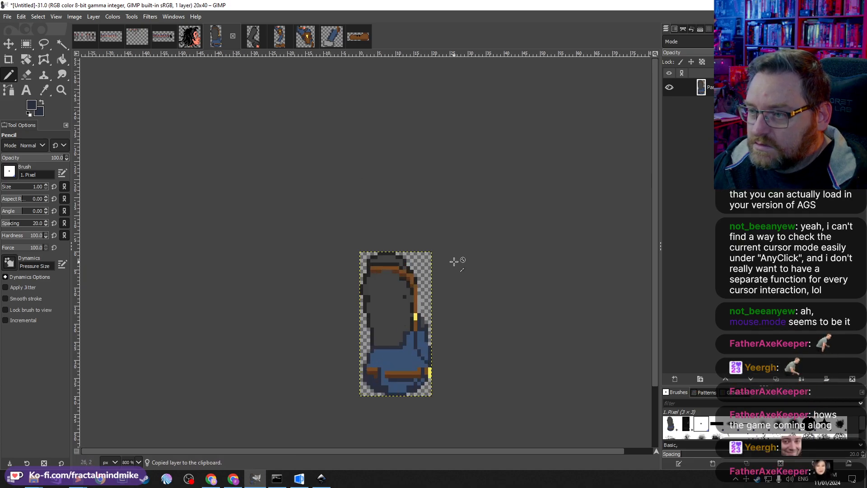
Step: Paste the revised jacket into the Inkscape document and delete the old 24 by 33 jacket image
click(321, 478)
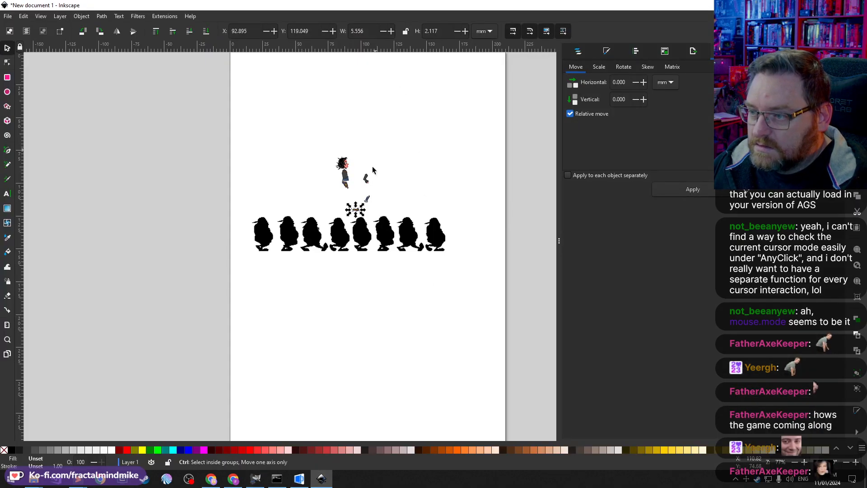
key(ctrl+v)
drag(375, 166, 386, 158)
click(345, 175)
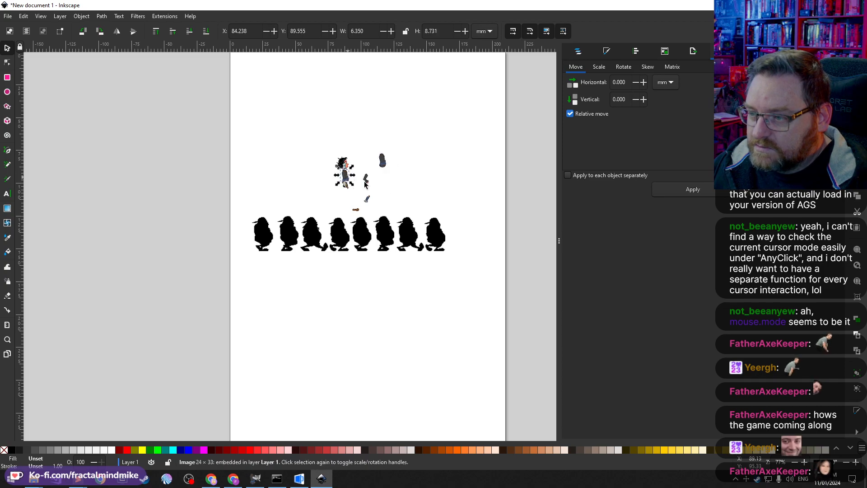
key(Delete)
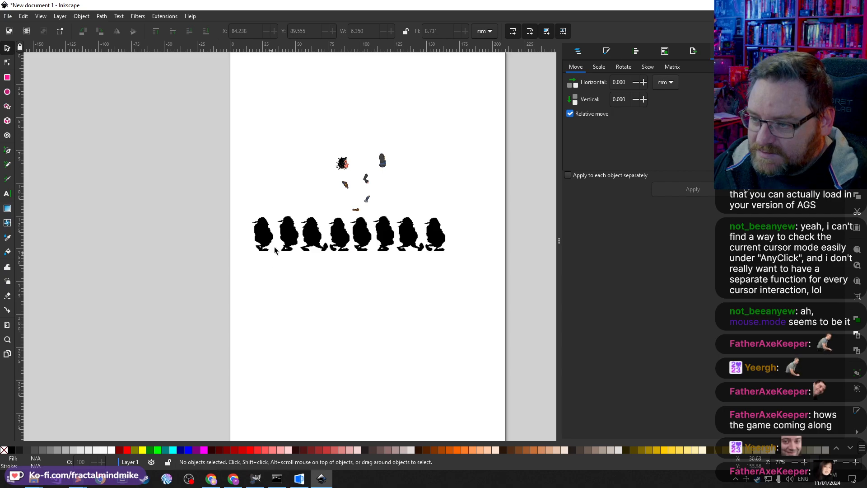
Step: Move the hair image onto the head of the first black silhouette
scroll(288, 221, up, 3)
scroll(369, 176, up, 2)
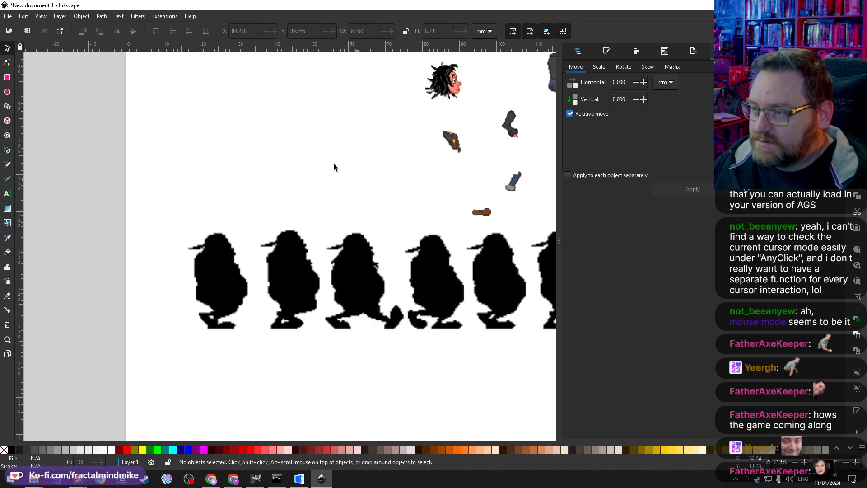
drag(445, 77, 216, 258)
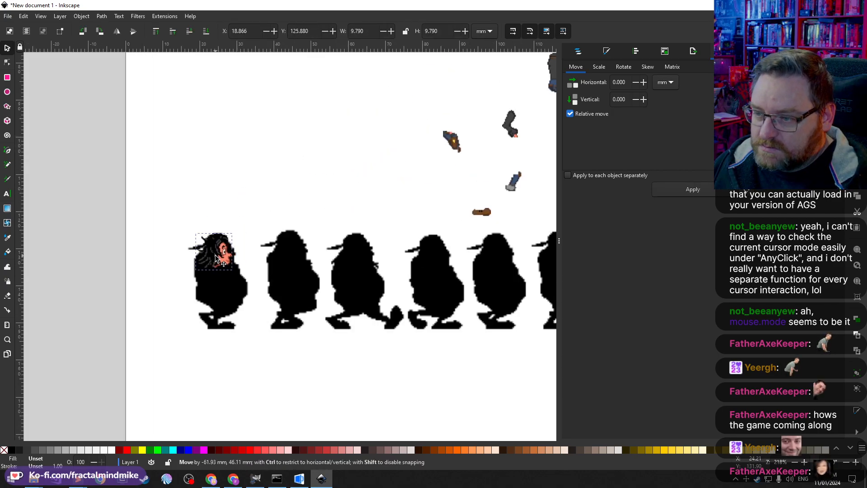
Step: Lower the silhouette image's opacity to 43%
click(287, 279)
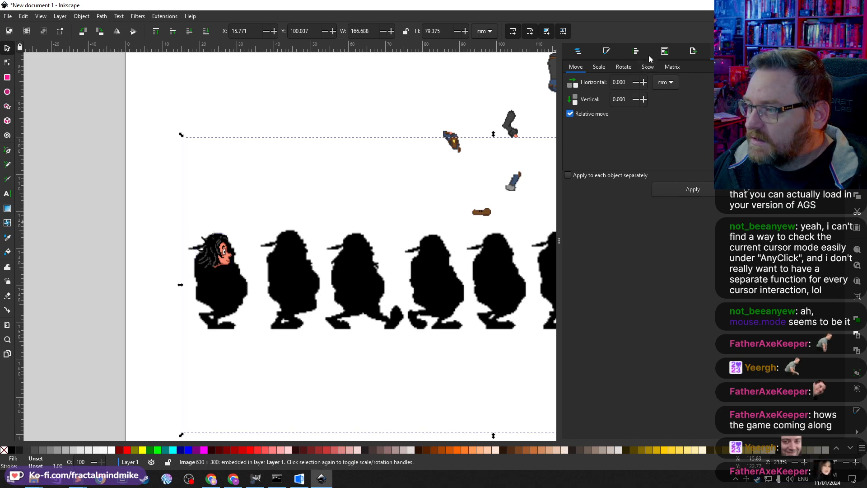
click(579, 51)
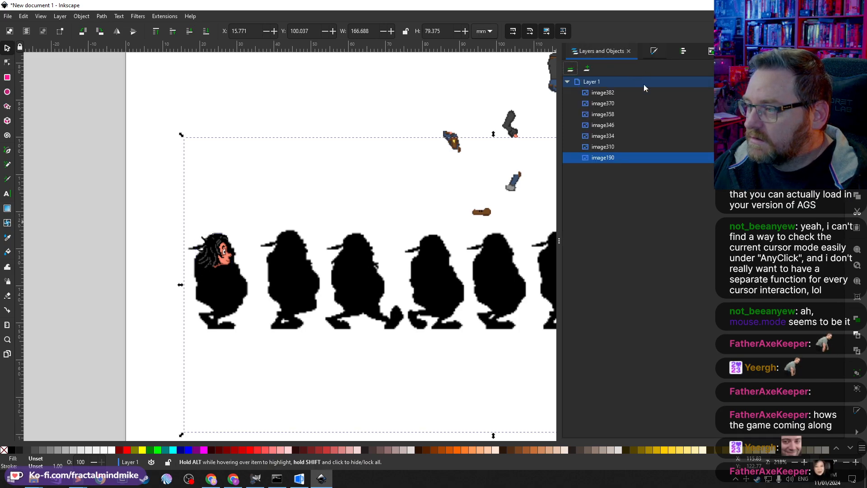
key(ctrl+shift+f)
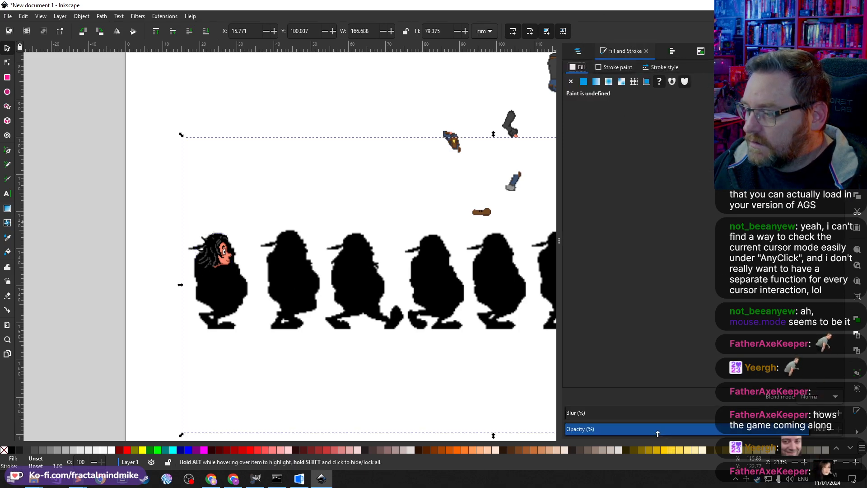
drag(657, 432, 671, 429)
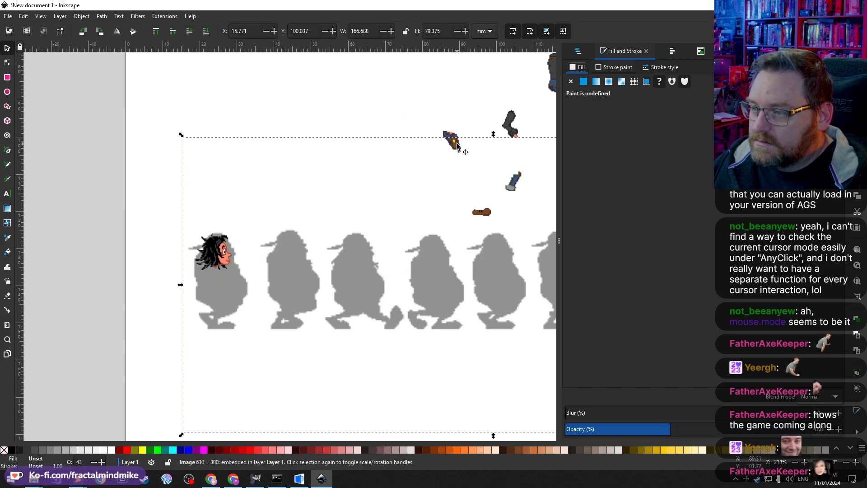
Step: Move the hand image nearer the figures and place the jacket image on the first silhouette's torso under the hair
drag(457, 146, 264, 349)
drag(549, 77, 215, 292)
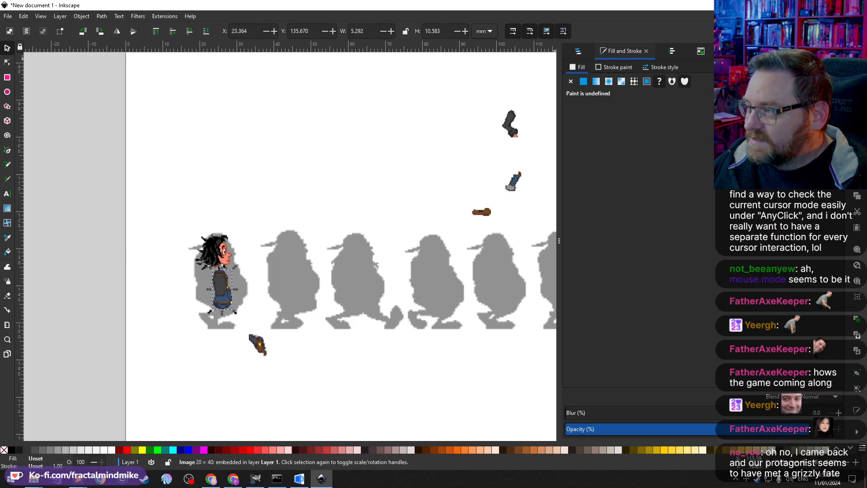
drag(215, 295, 217, 286)
click(213, 237)
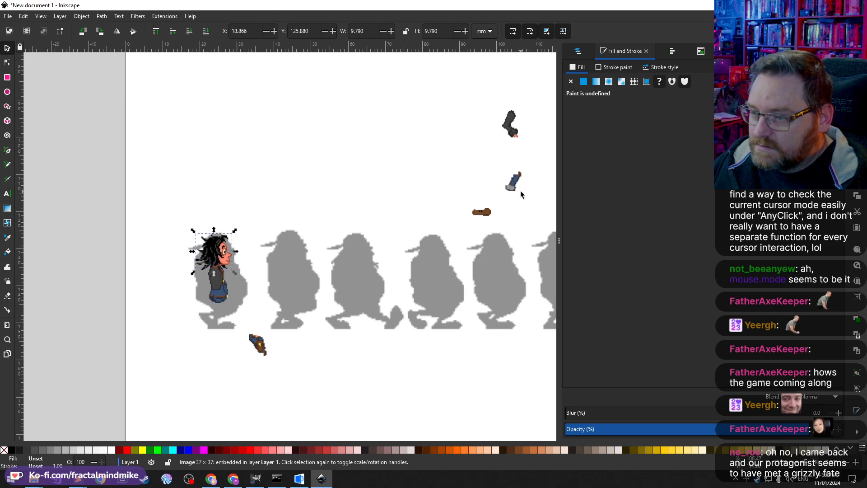
Step: Move the boot and leg images into the space below the first silhouette
drag(484, 218, 296, 398)
drag(515, 185, 294, 382)
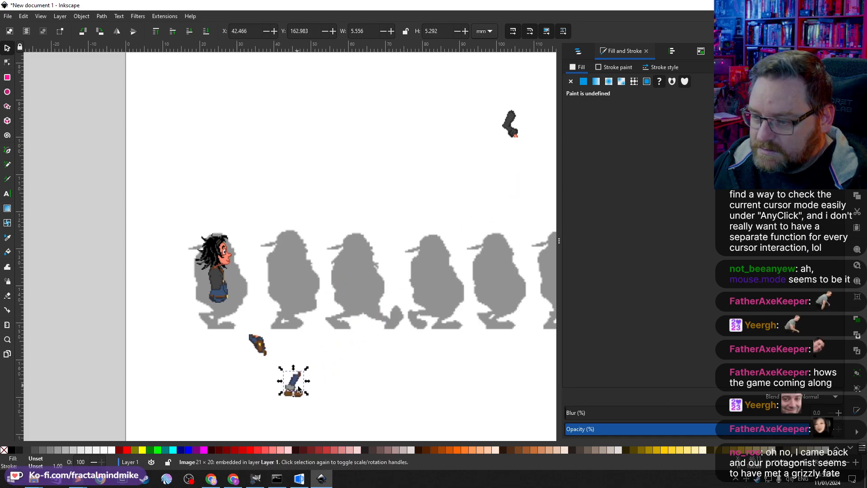
click(299, 395)
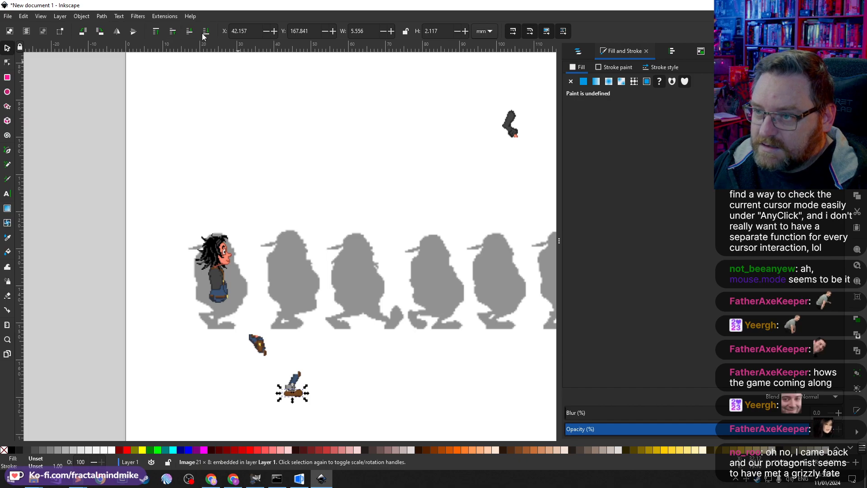
click(301, 380)
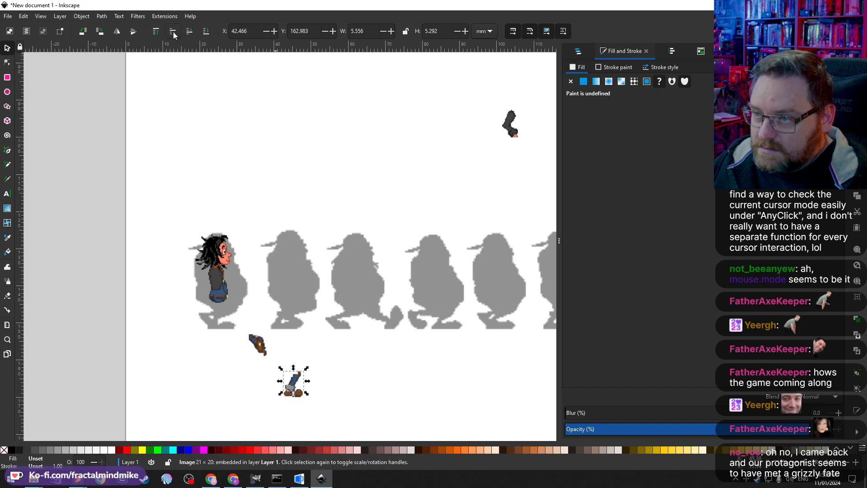
Step: Raise the hand image one level, and place the dark sleeve on the jacket at the top of the stack
click(255, 345)
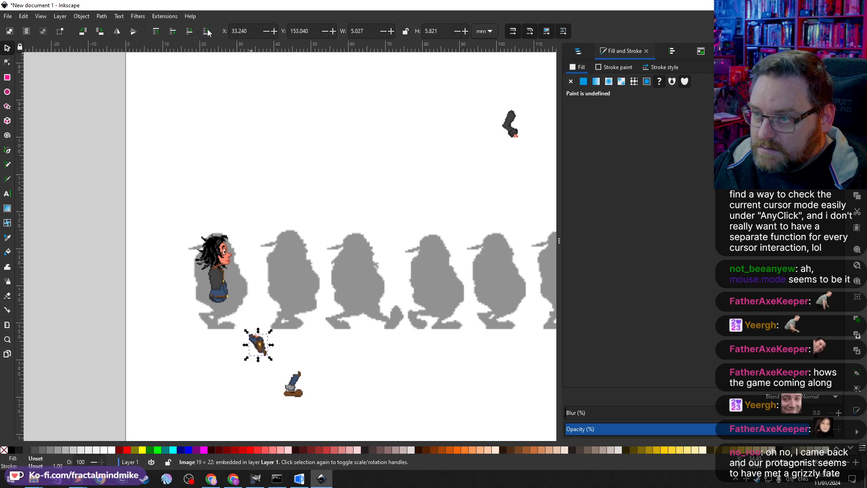
click(172, 35)
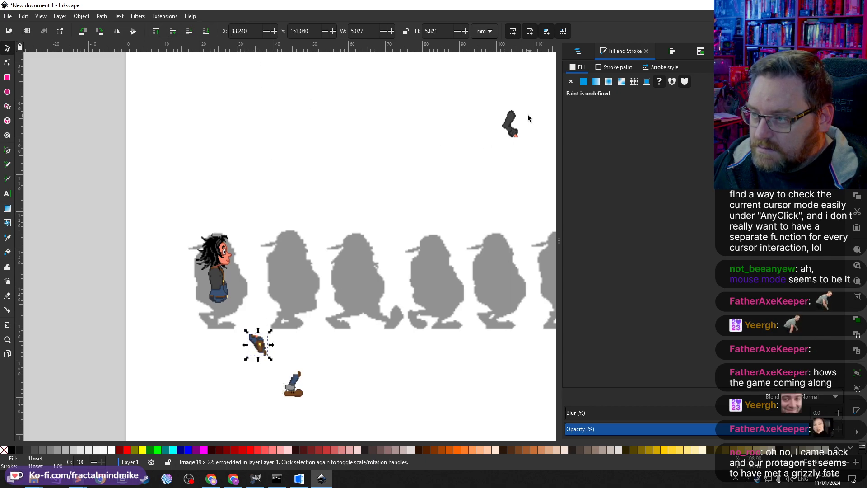
drag(509, 120, 212, 285)
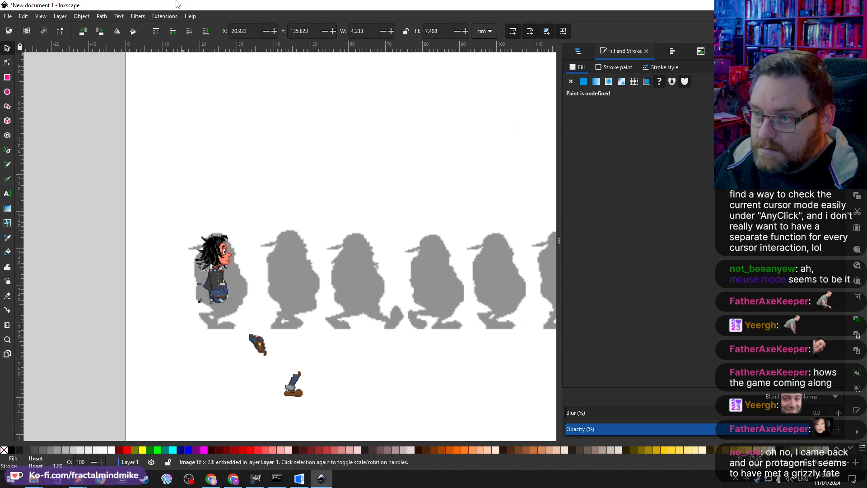
click(157, 32)
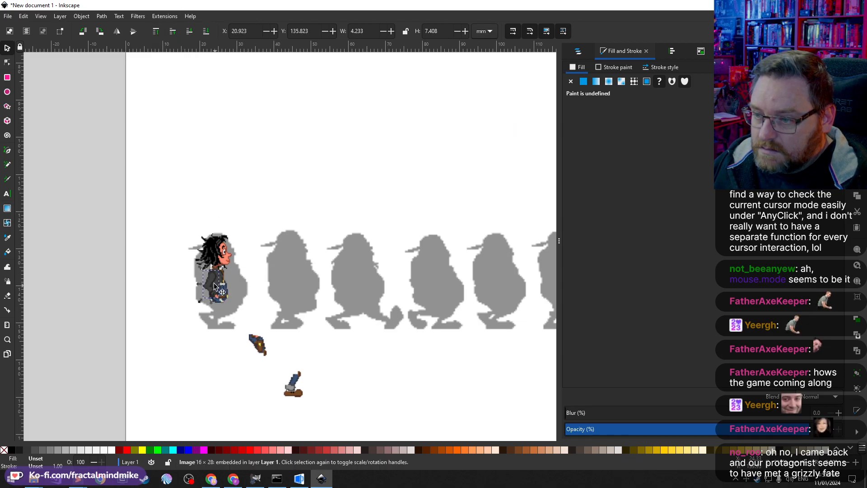
drag(212, 283, 216, 283)
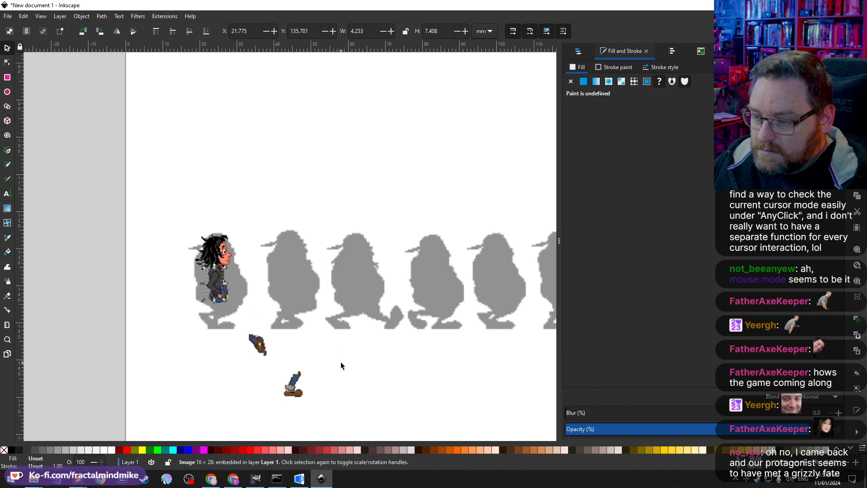
Step: Move the hand image onto the first figure's hip and send it to the bottom of the stack
drag(266, 355, 225, 312)
click(227, 292)
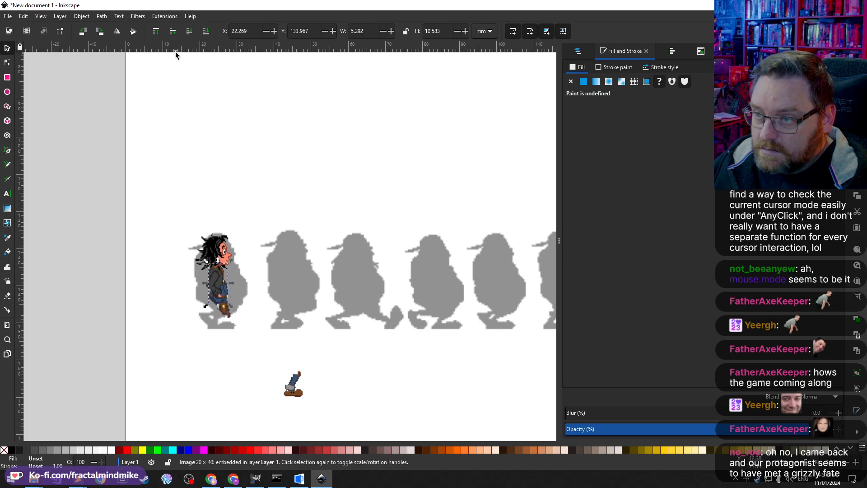
click(205, 34)
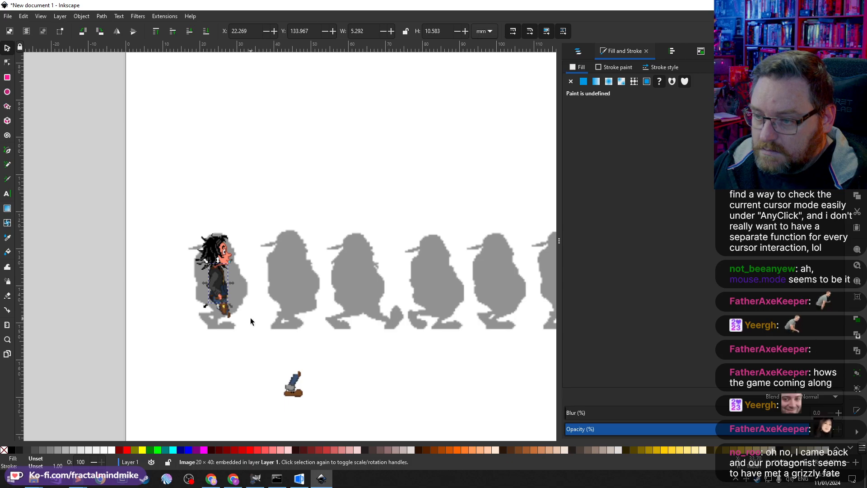
Step: Attach the leg and boot images beneath the jacket on the first silhouette
scroll(223, 286, up, 4)
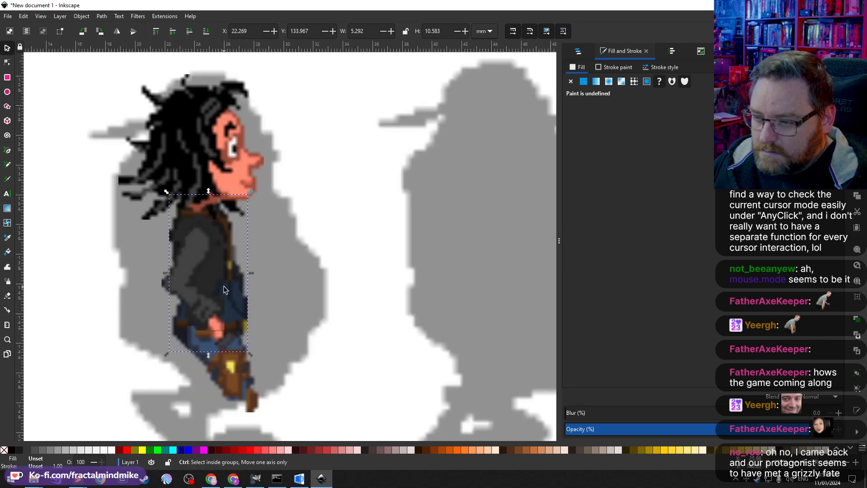
click(329, 320)
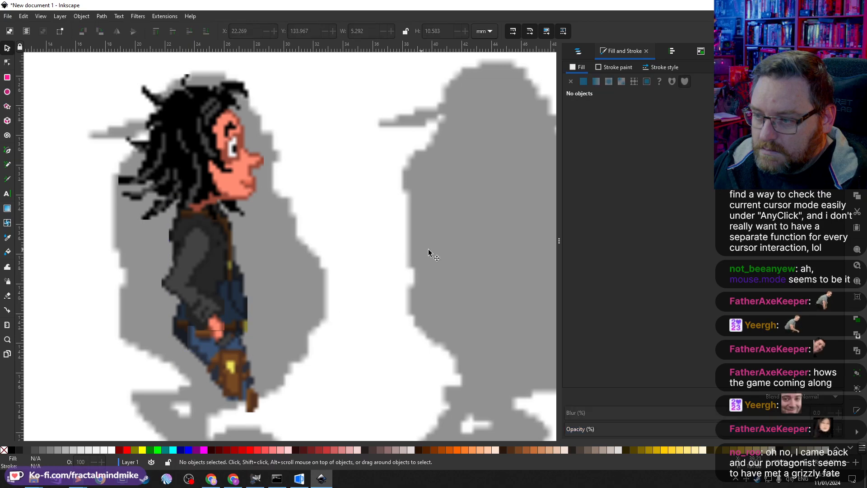
click(456, 163)
scroll(329, 307, down, 5)
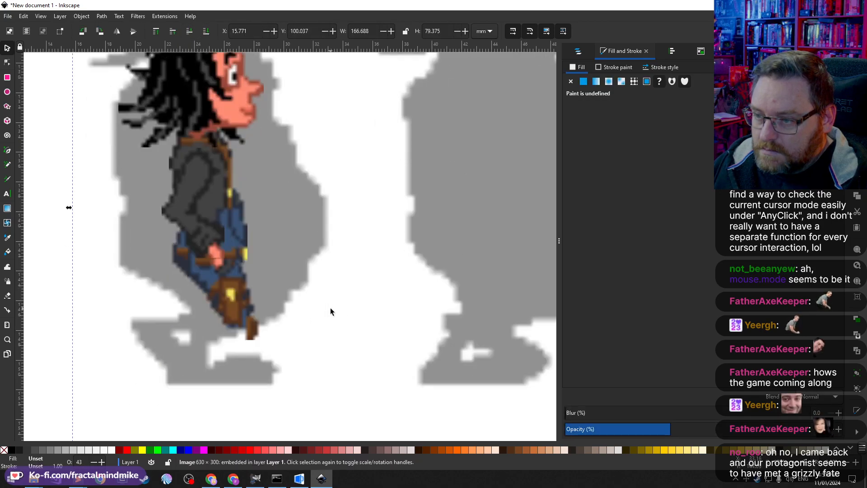
ctrl+scroll(327, 267, down, 1)
scroll(347, 274, down, 3)
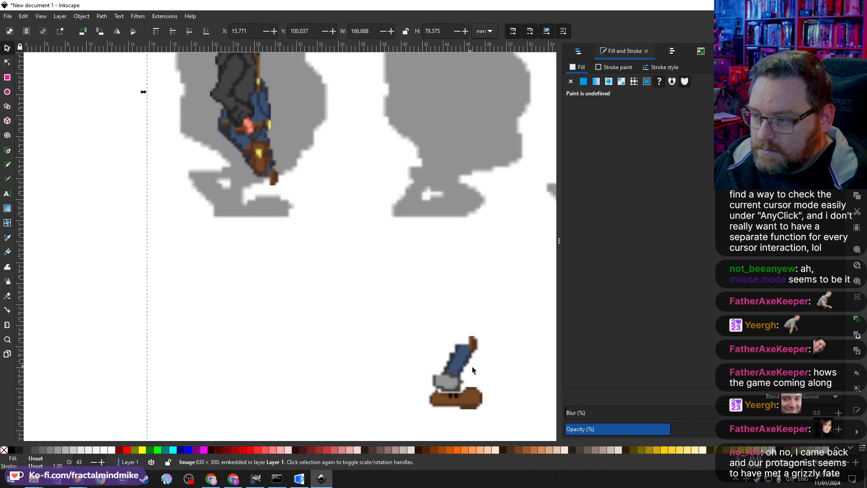
drag(460, 361, 261, 194)
drag(446, 401, 258, 231)
scroll(376, 261, down, 3)
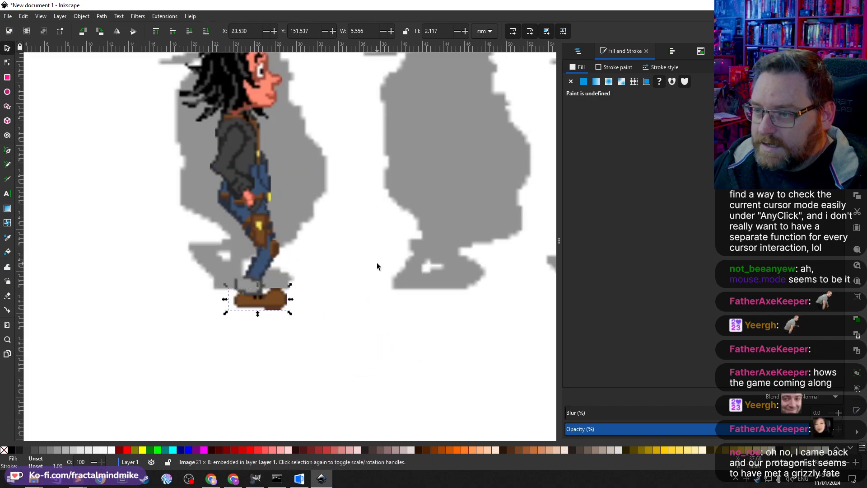
Step: Select the three lower-body images together and switch their fill to flat colour
scroll(372, 257, down, 1)
scroll(378, 237, right, 20)
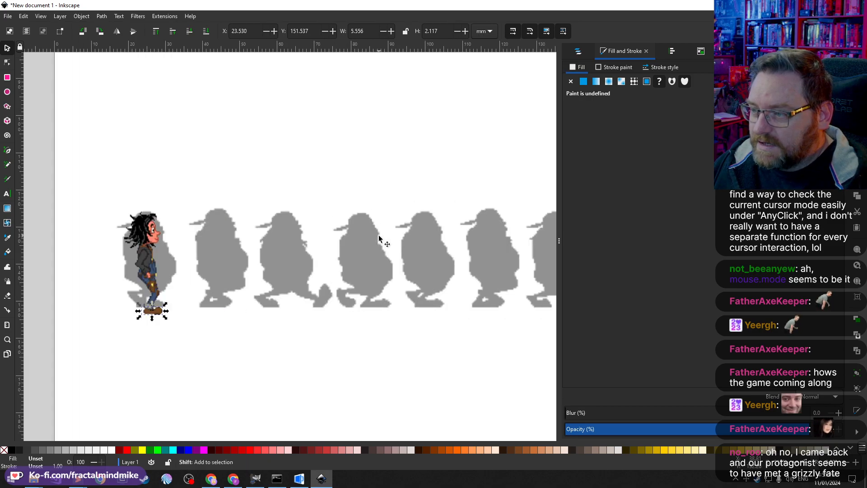
scroll(378, 242, left, 12)
scroll(325, 274, left, 8)
scroll(361, 254, up, 4)
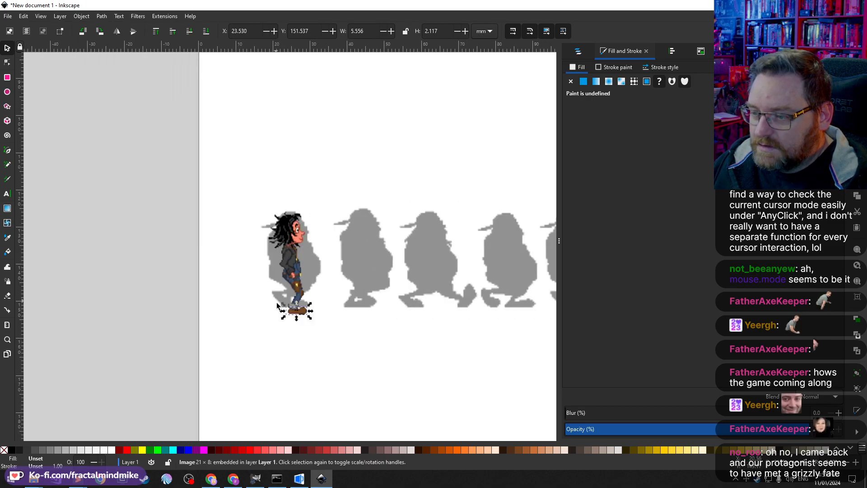
scroll(328, 304, up, 2)
scroll(312, 286, down, 4)
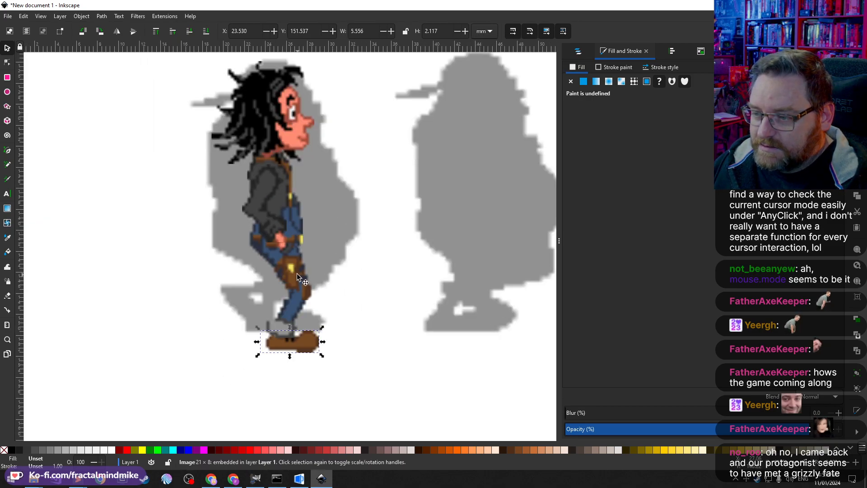
click(295, 273)
shift+click(310, 346)
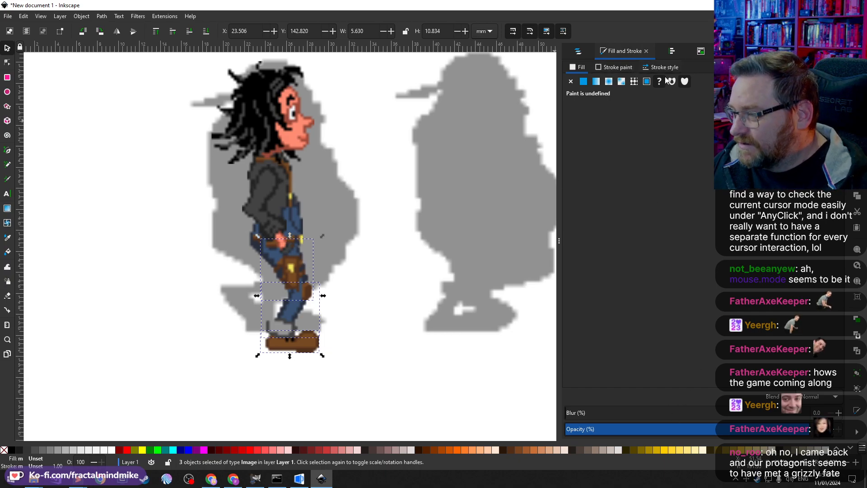
click(583, 81)
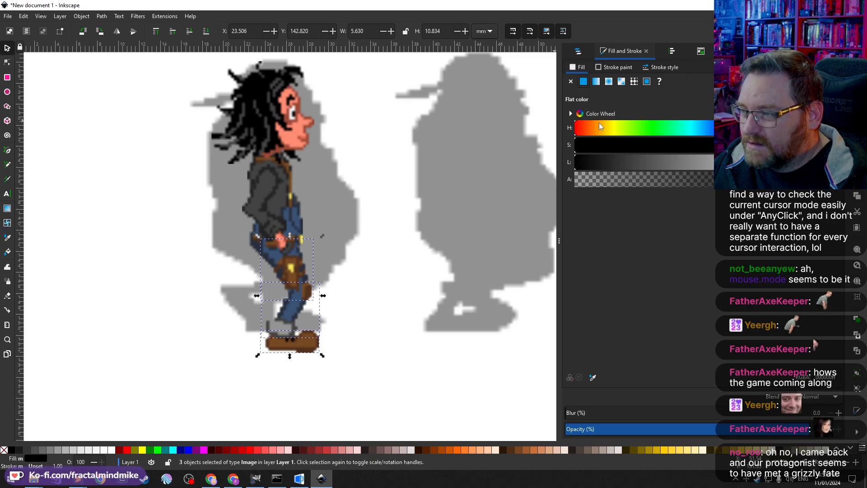
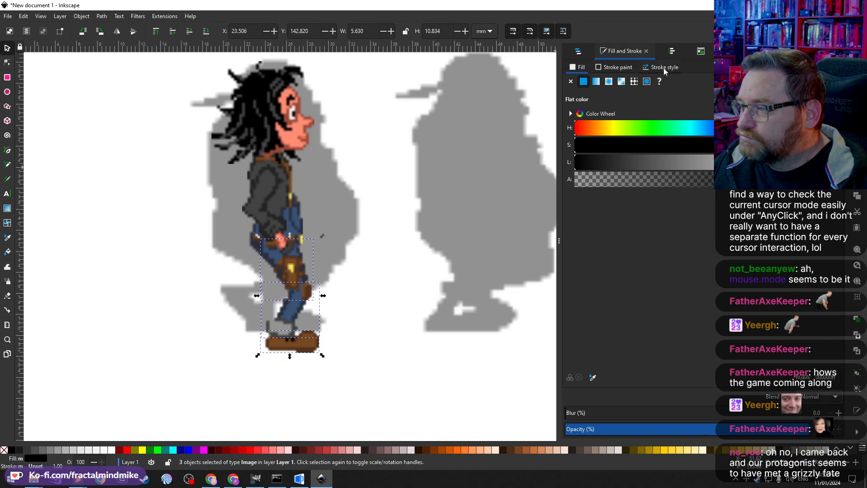
Step: Open the Lightness-Contrast colour filter for the three lower-body images, enable live preview and set both values to 0
click(119, 18)
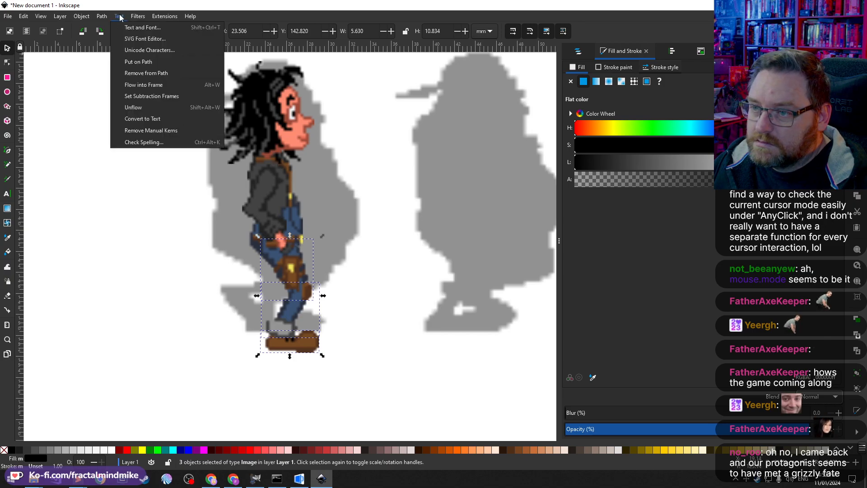
mouse_move(138, 17)
mouse_move(170, 66)
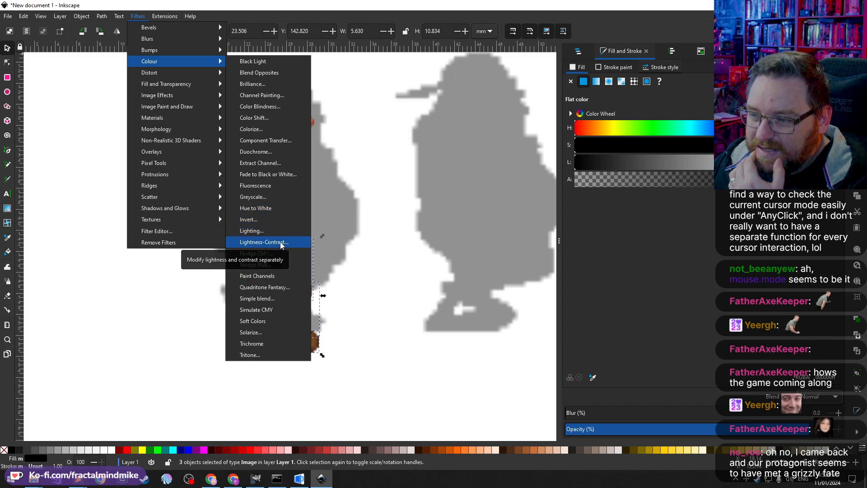
click(264, 242)
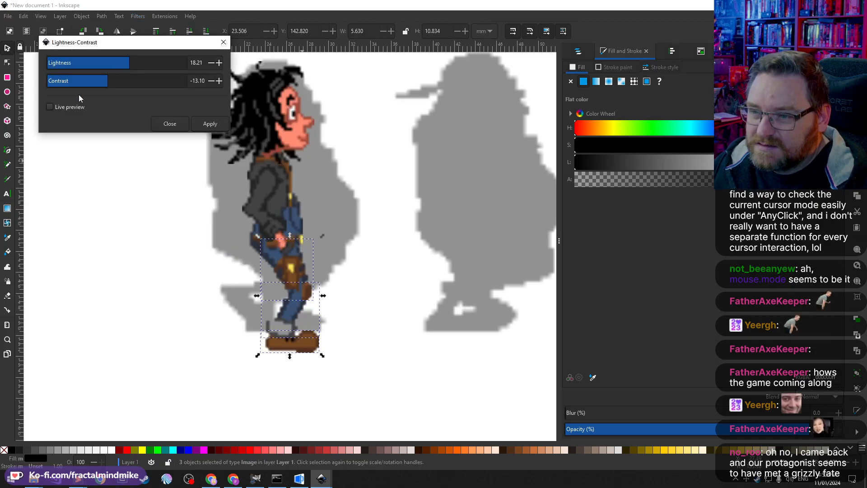
click(72, 107)
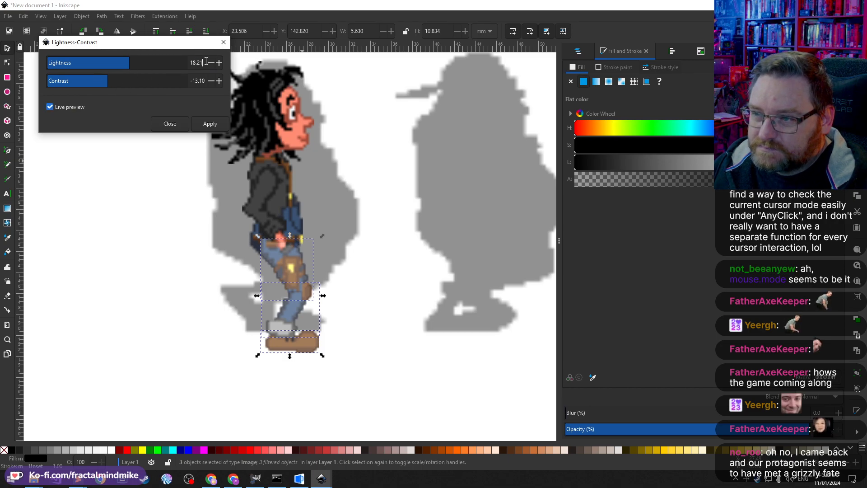
text(0)
key(Tab)
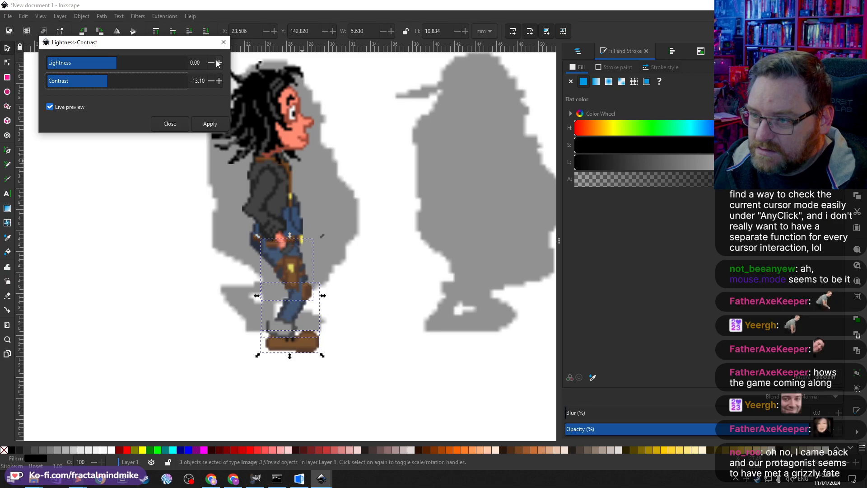
key(Tab)
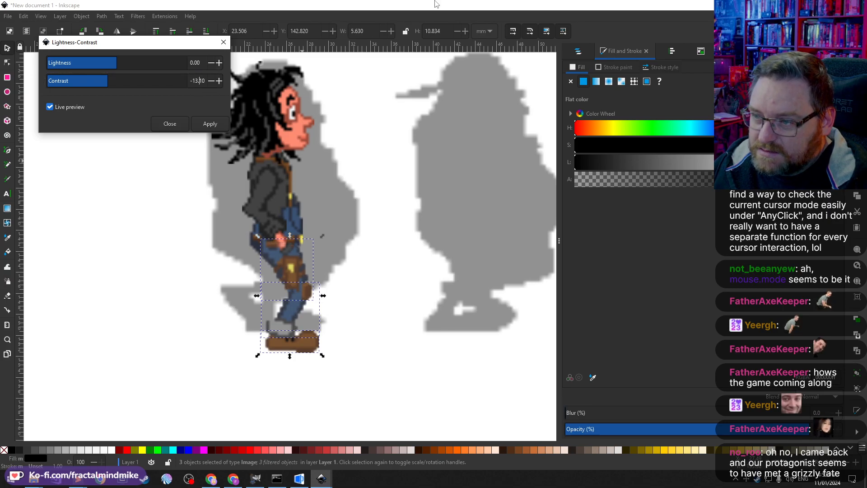
text(0)
key(Tab)
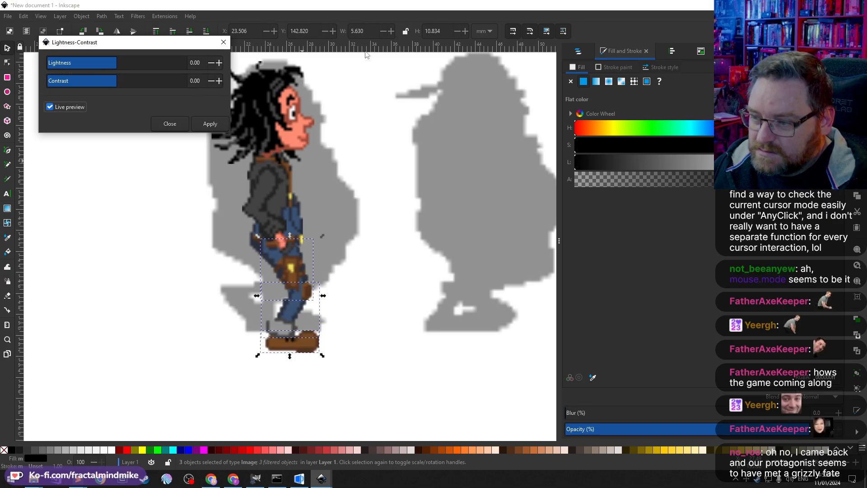
Step: Preview lightness -27.16 and contrast -52.08 on the lower-body images, then close the filter dialog without applying
click(191, 61)
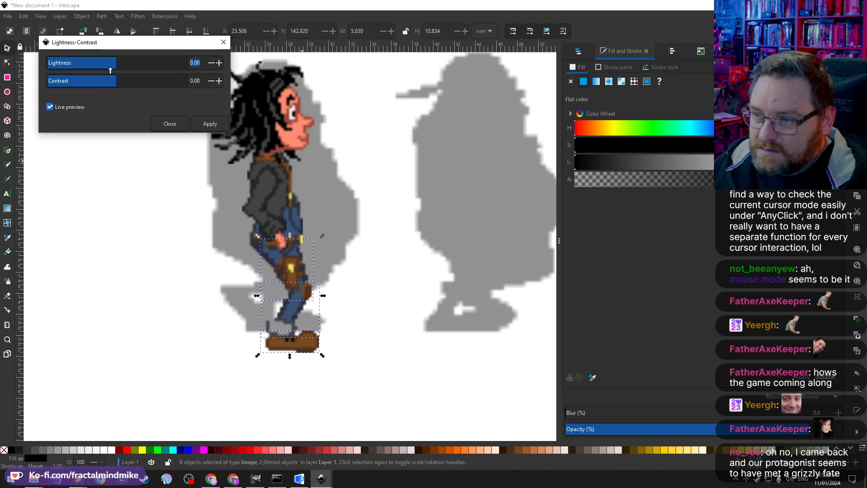
mouse_move(101, 66)
mouse_down()
mouse_move(77, 66)
mouse_move(95, 66)
mouse_up()
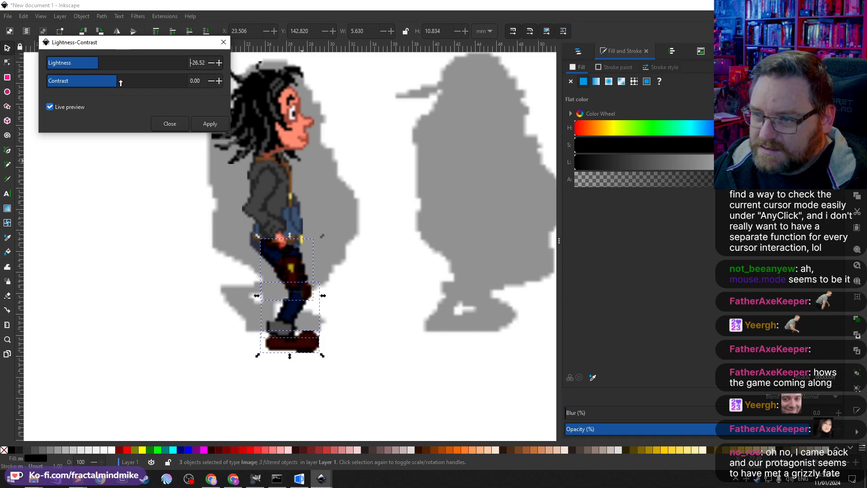
click(102, 83)
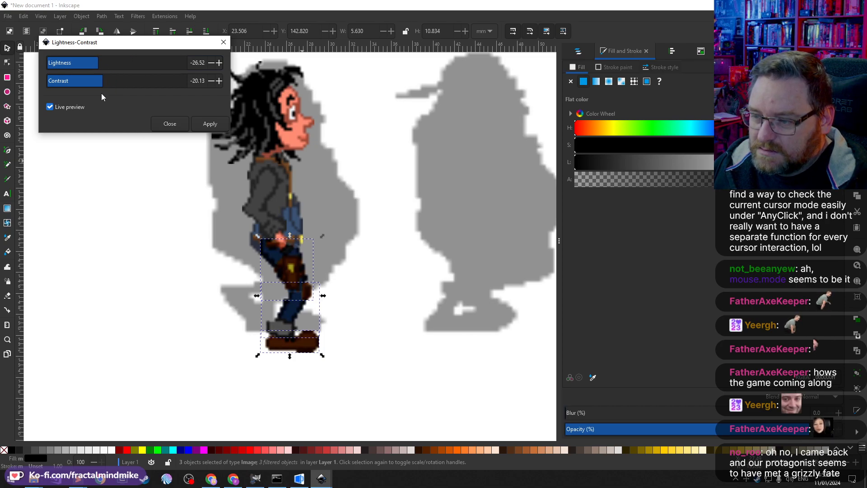
click(93, 84)
click(80, 64)
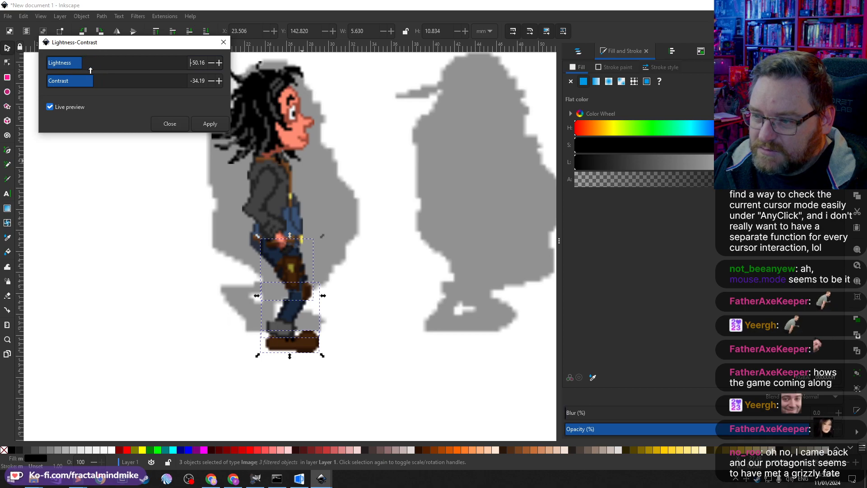
click(80, 81)
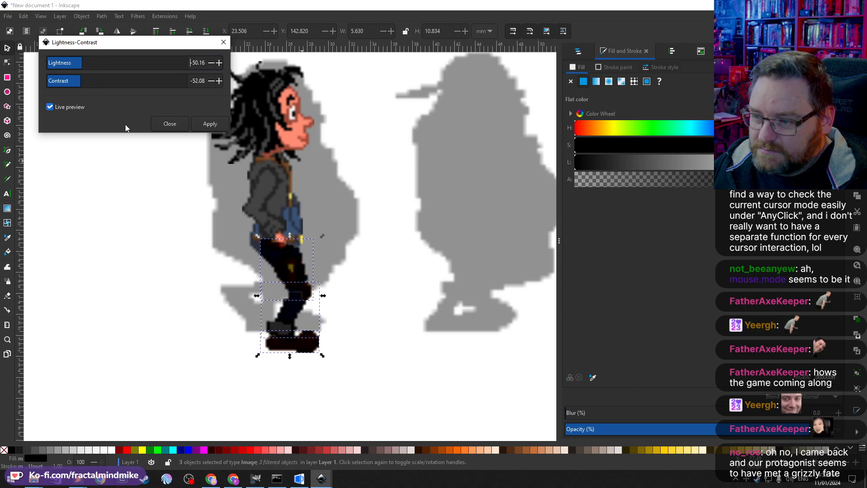
click(87, 73)
click(98, 72)
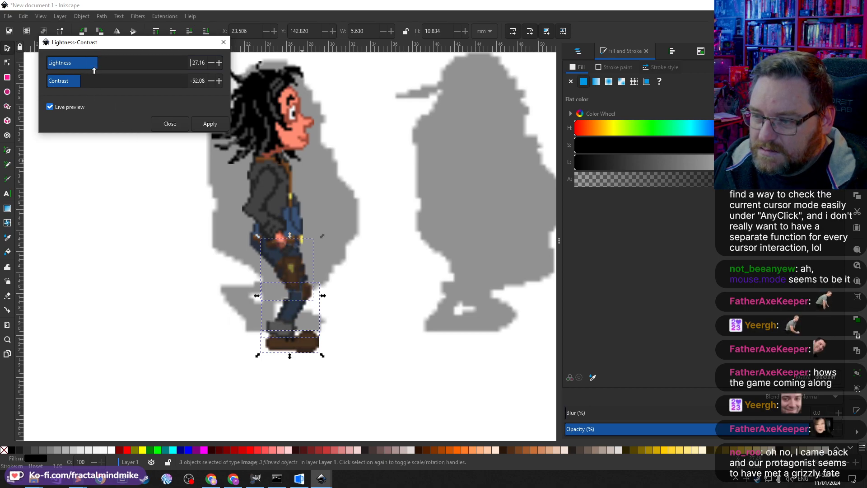
click(49, 106)
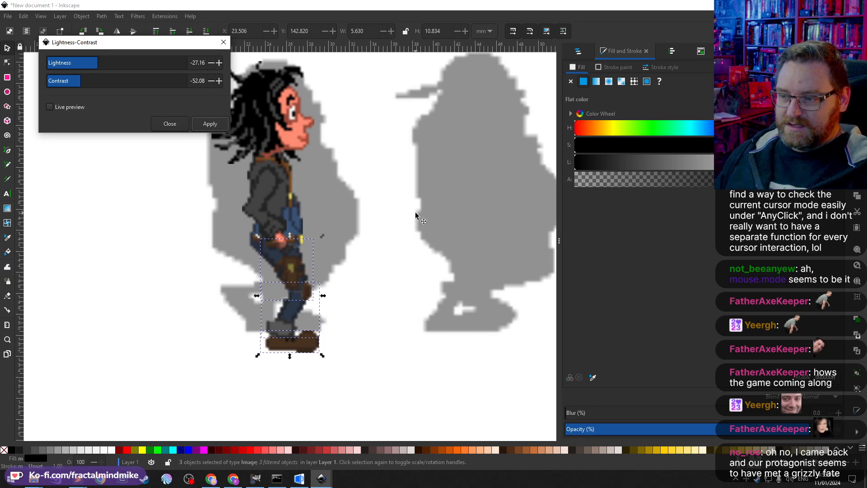
drag(124, 49, 204, 115)
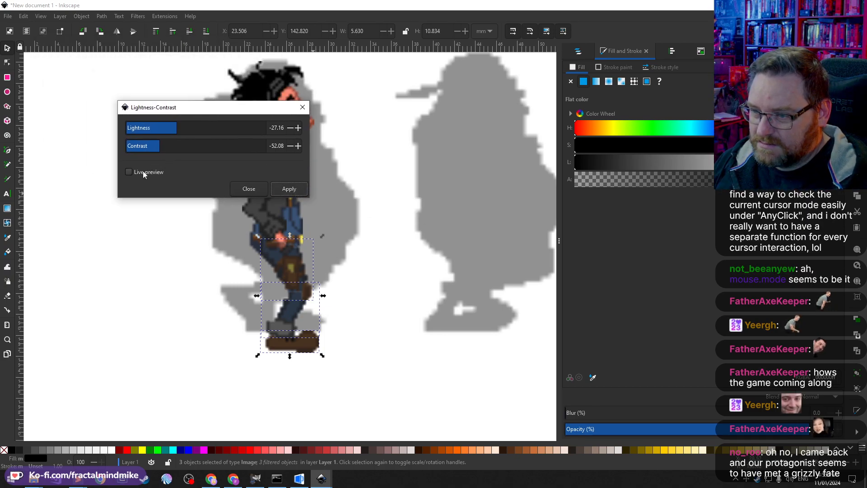
click(302, 107)
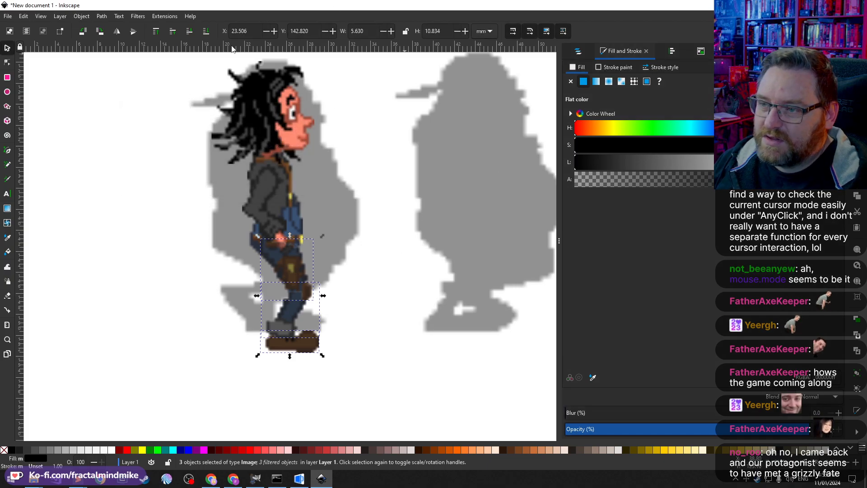
Step: Group the three lower-body images and place the group back on the first silhouette's legs
drag(302, 273, 187, 275)
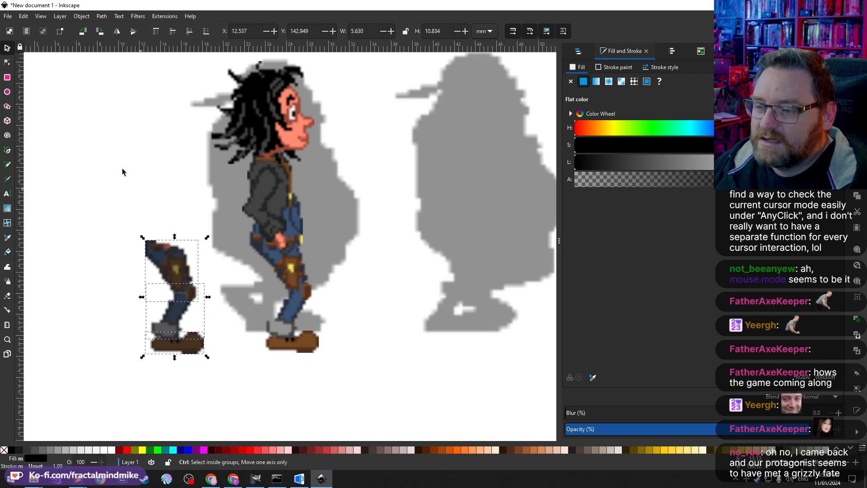
key(ctrl+g)
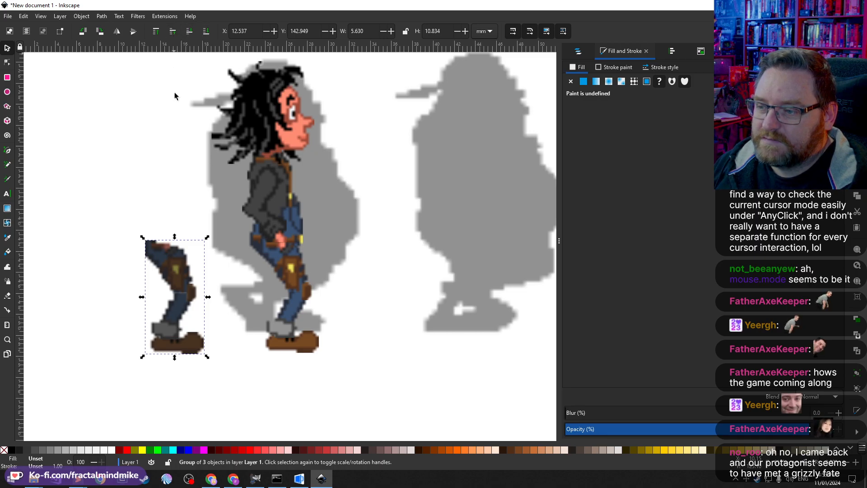
drag(169, 288, 278, 260)
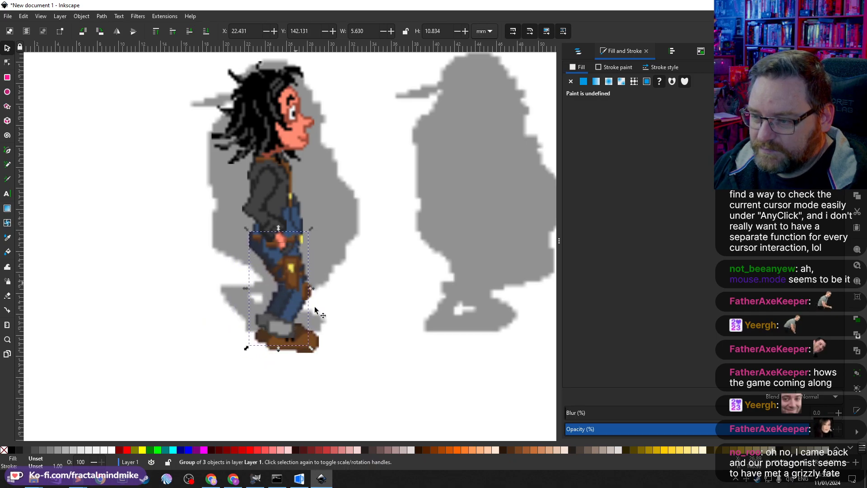
ctrl+click(311, 346)
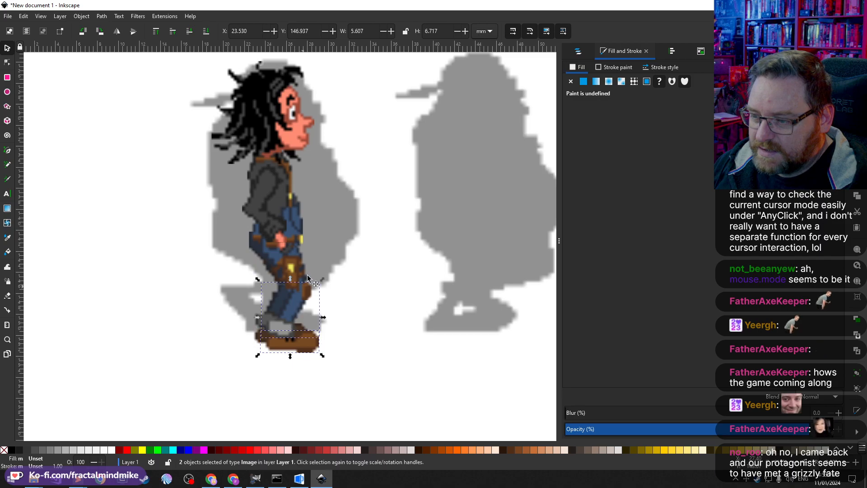
ctrl+shift+click(294, 262)
key(ctrl+g)
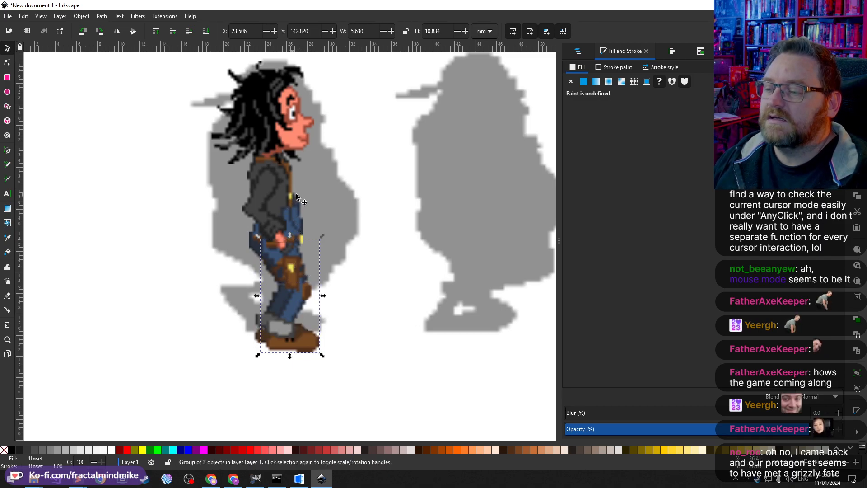
Step: Select the jacket and hair images together and group them
click(288, 203)
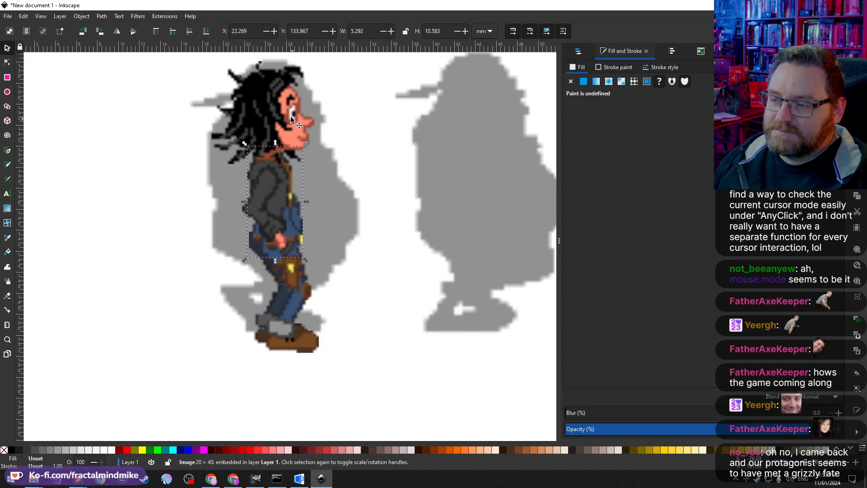
shift+click(280, 96)
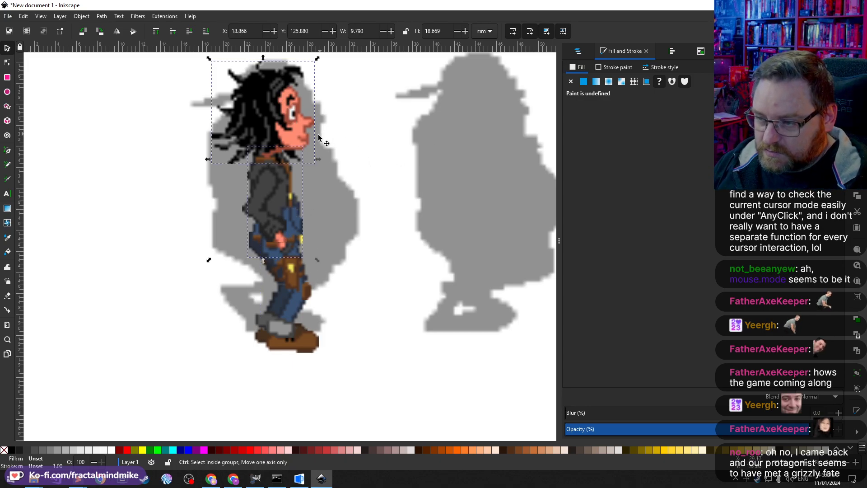
key(ctrl+g)
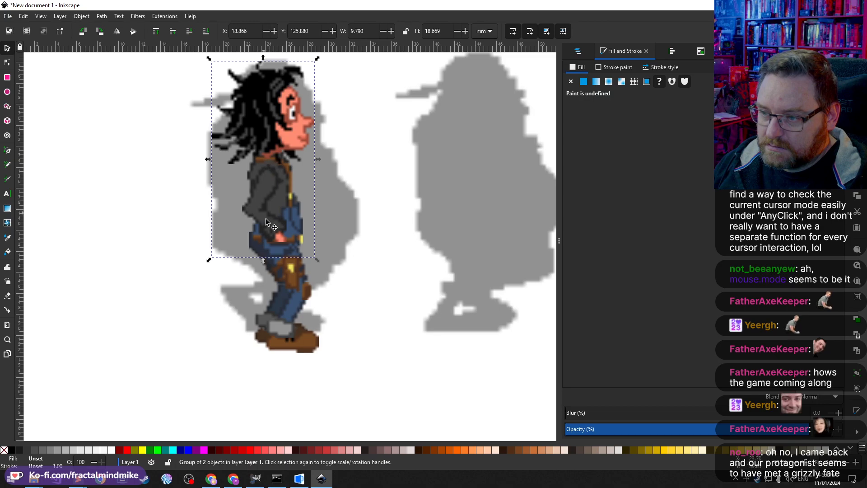
Step: Send the lower-body group to the bottom of the stack
click(295, 275)
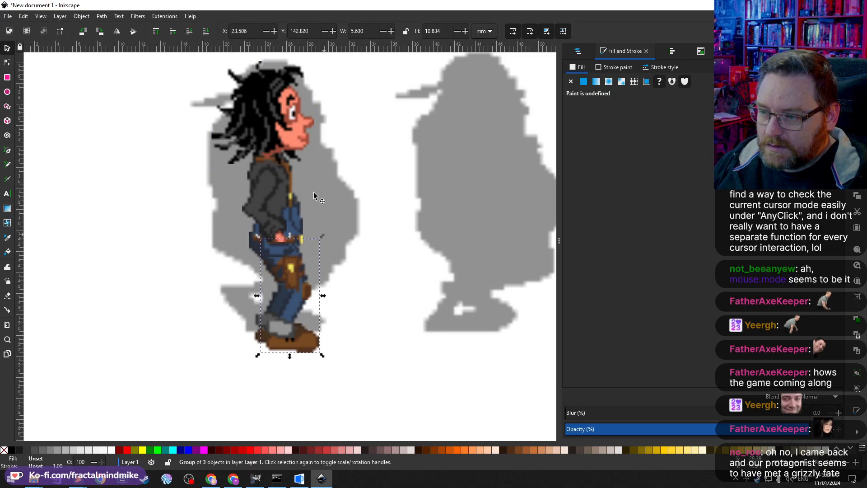
click(156, 32)
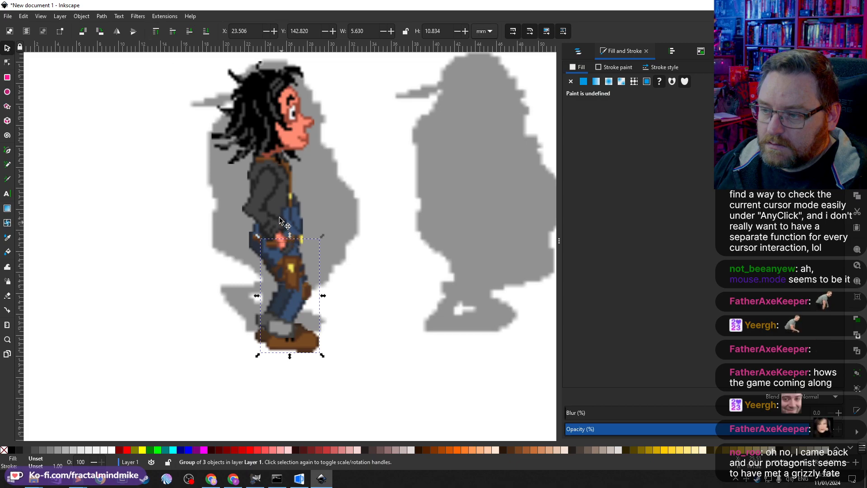
Step: Select the upper-body and lower-body groups in turn and zoom in to inspect their layering on the figure
click(272, 229)
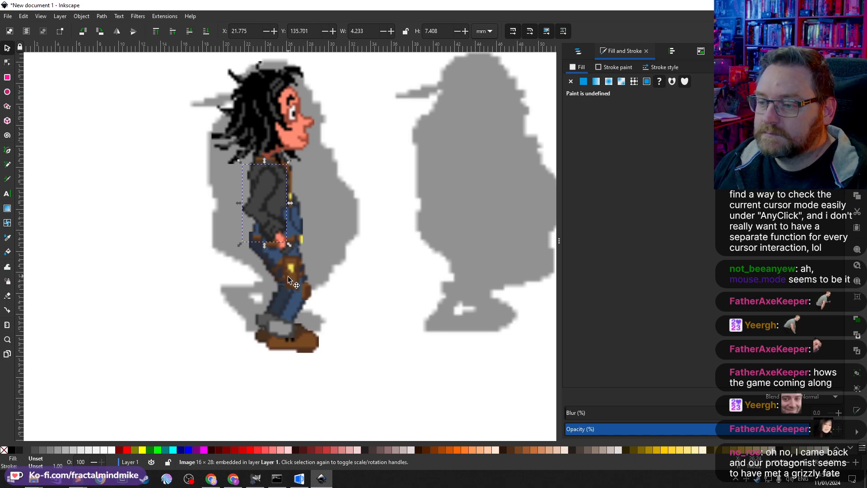
click(298, 283)
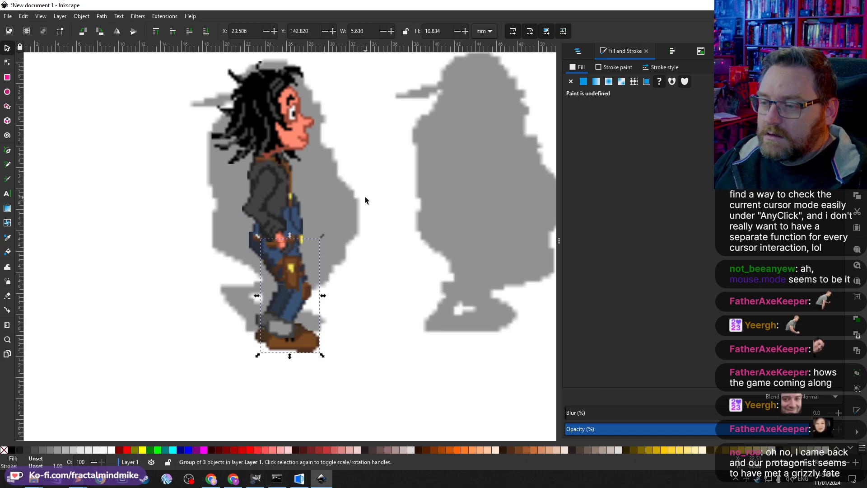
click(301, 185)
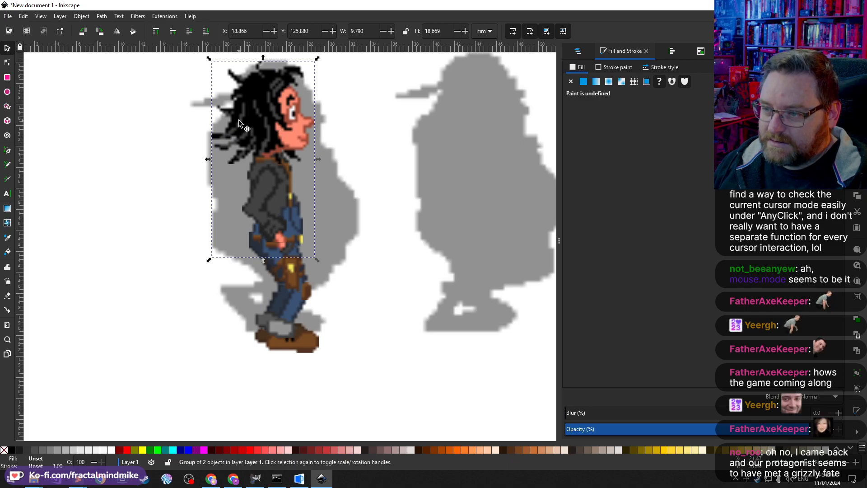
ctrl+scroll(273, 143, up, 2)
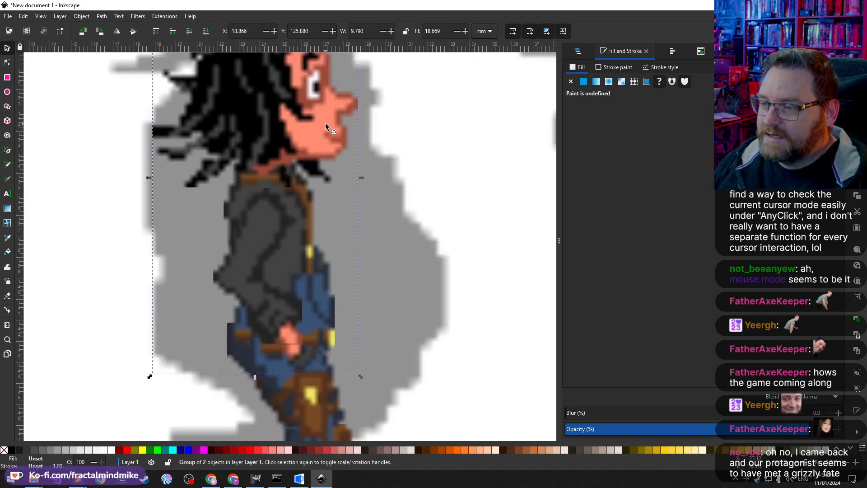
ctrl+scroll(306, 243, down, 2)
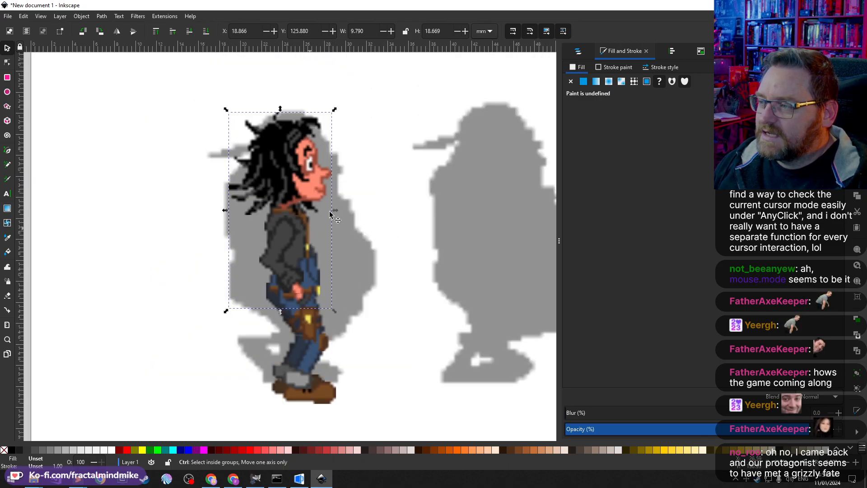
click(119, 16)
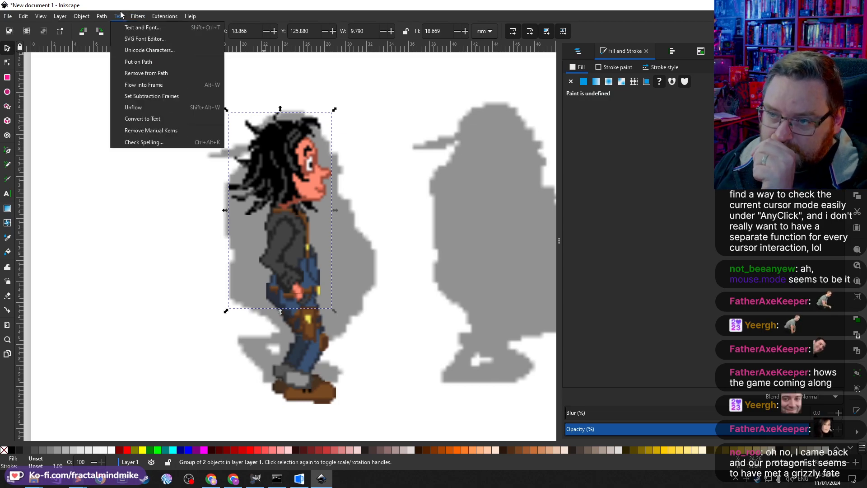
click(119, 16)
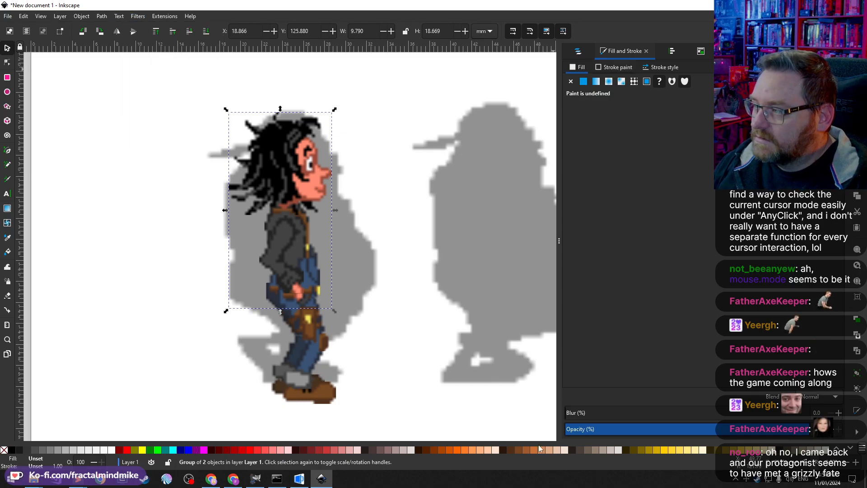
Step: Switch to the browser and search the web for "inkscape nearest neighbour bitmap rendering"
click(233, 479)
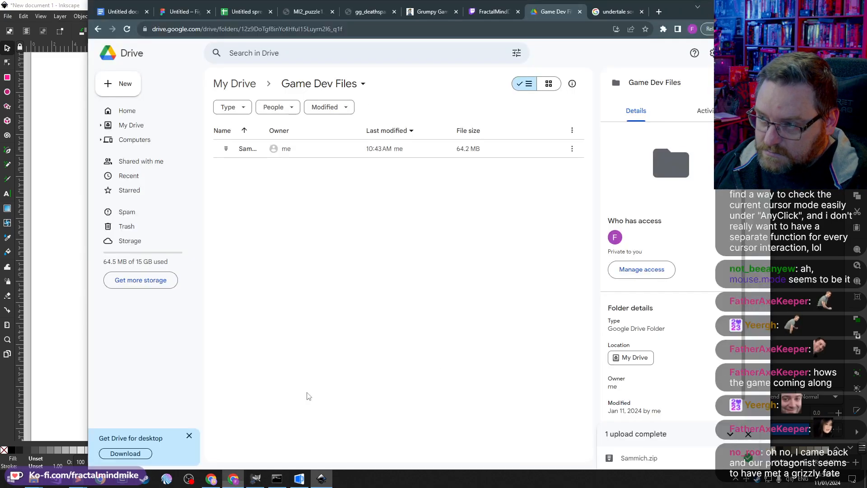
click(622, 15)
click(558, 30)
text(ins)
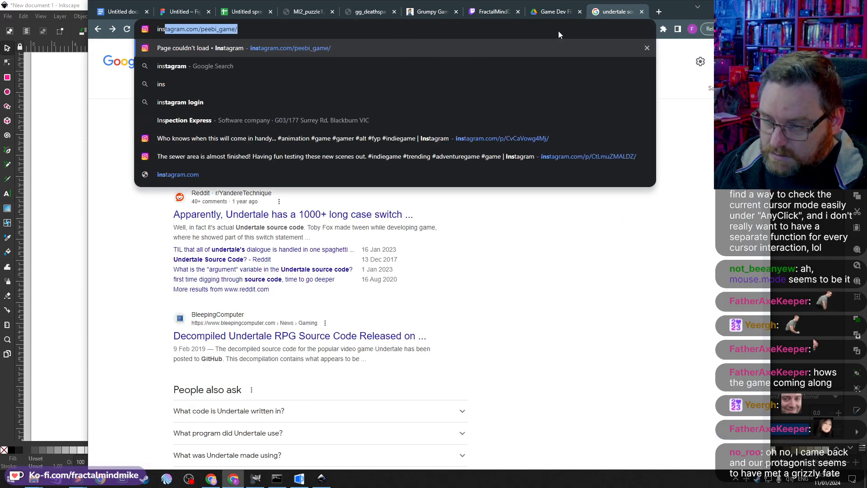
key(BackSpace)
key(BackSpace)
text(kscape )
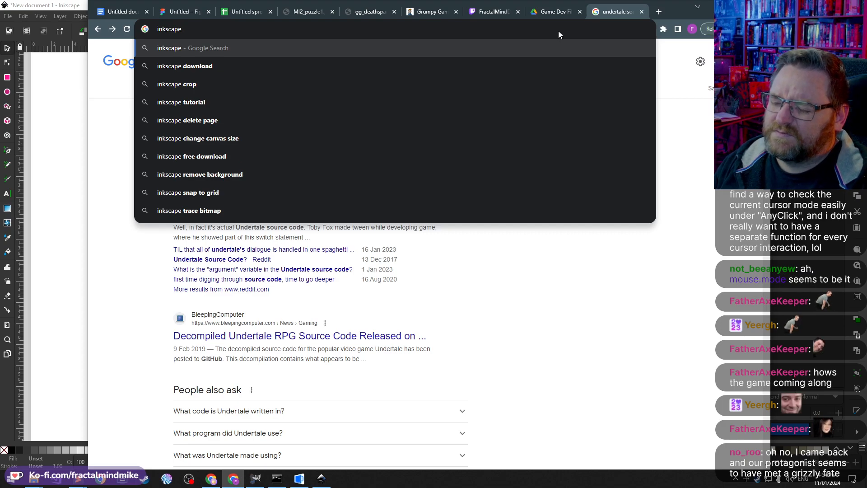
text(near)
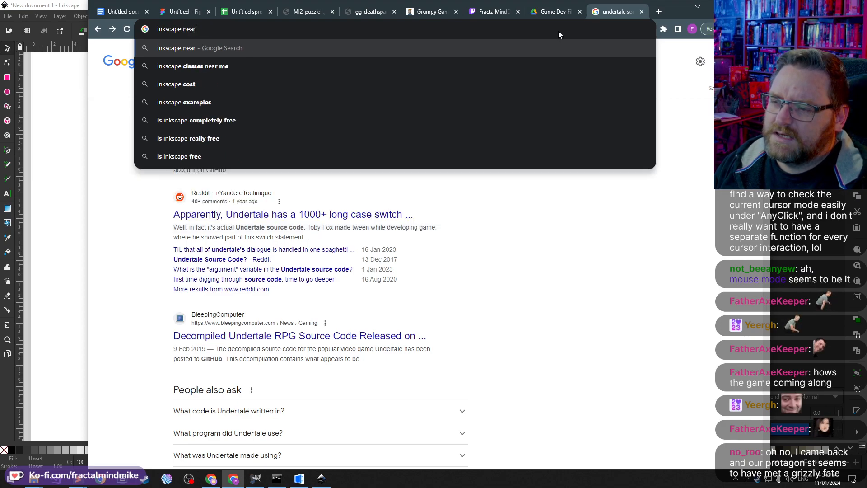
text(est ne)
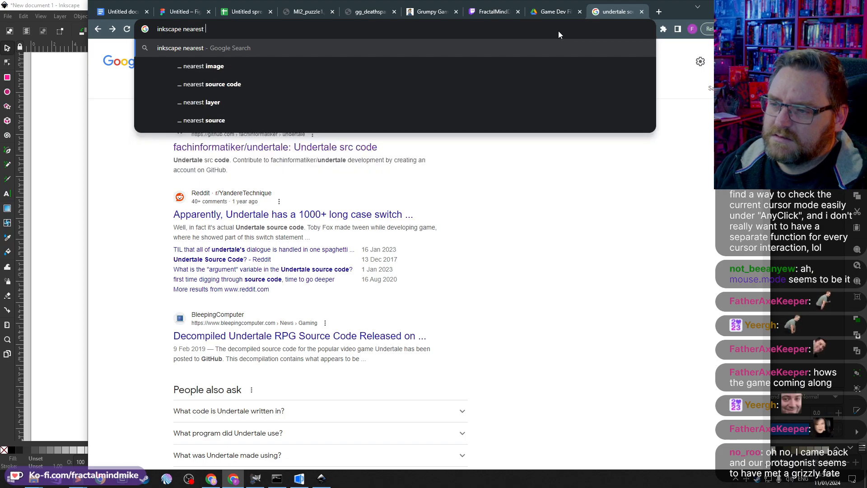
key(Down)
key(Down)
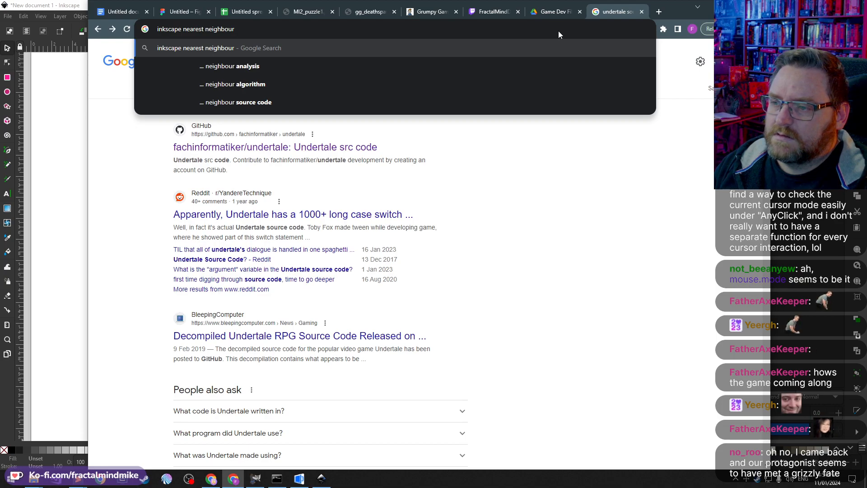
text(bitmap ren)
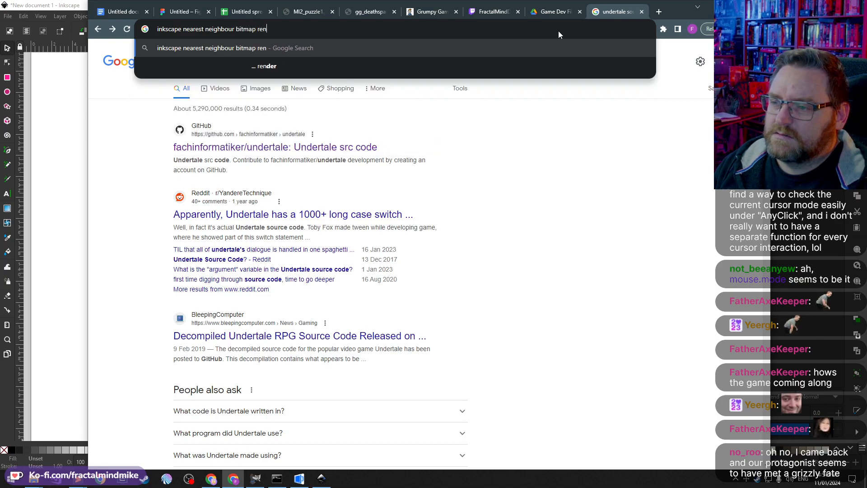
text(dering)
key(Return)
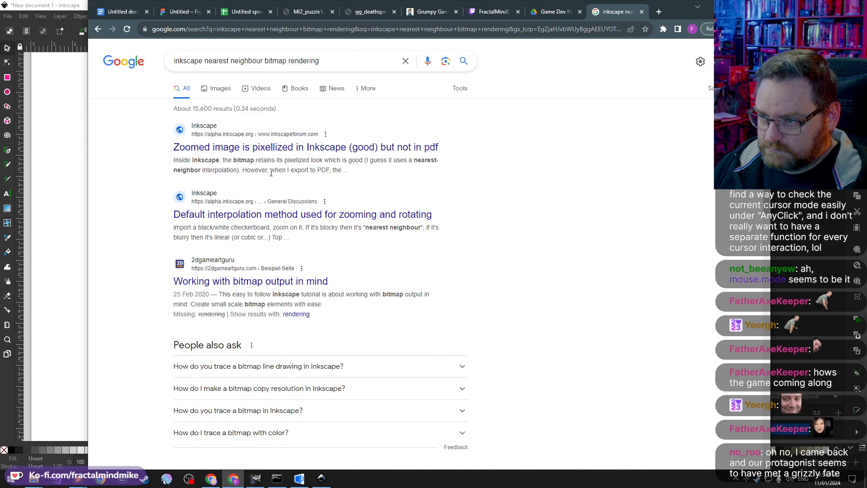
Step: Open the forum thread about zoomed images being pixellized in Inkscape but not in PDF and read it
click(281, 147)
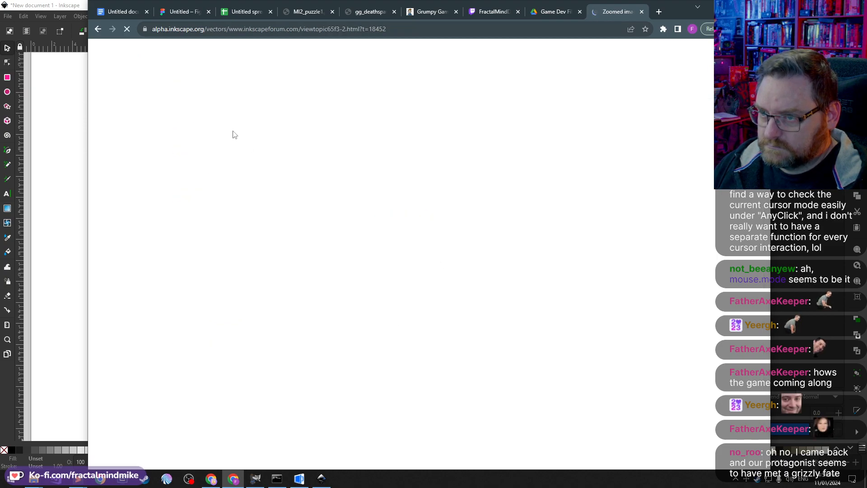
scroll(122, 171, down, 2)
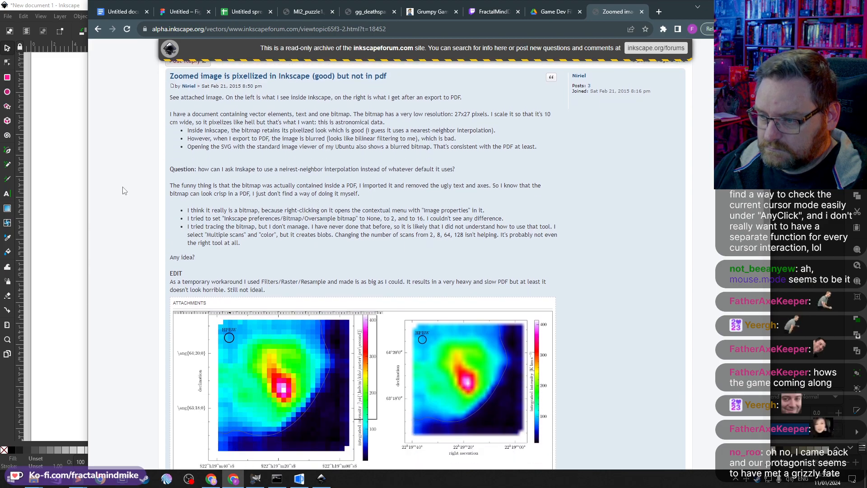
scroll(124, 191, down, 4)
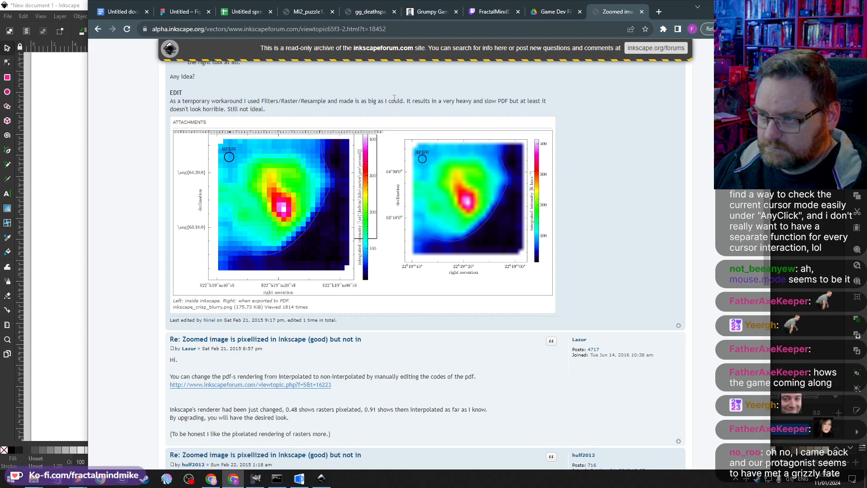
scroll(391, 98, up, 5)
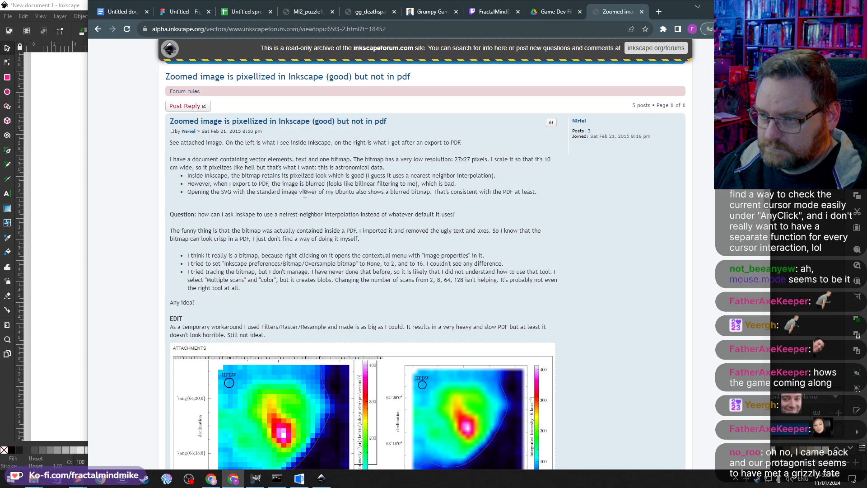
scroll(197, 208, down, 5)
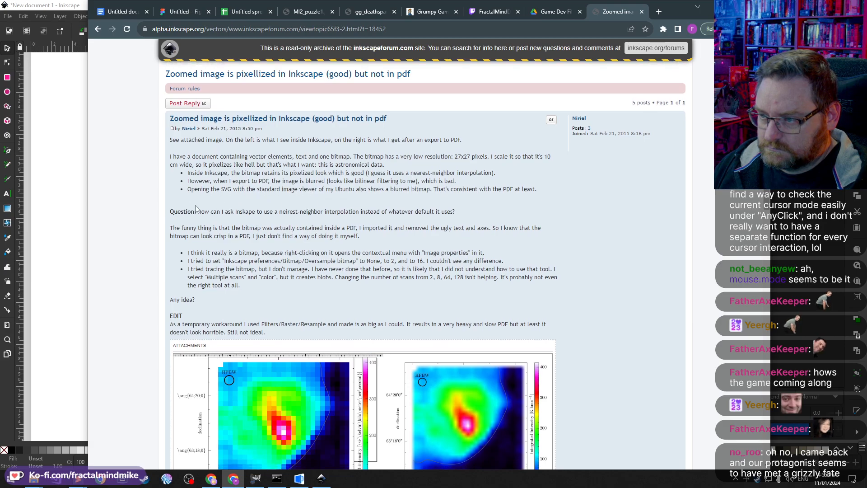
scroll(200, 277, down, 1)
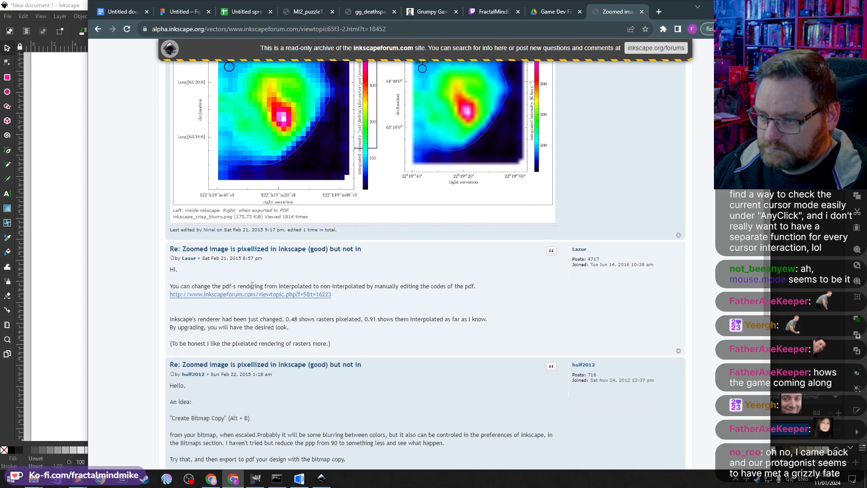
Step: Return to Inkscape, turn on antialiasing in the document properties' render settings, and close the dialog
key(alt+Tab)
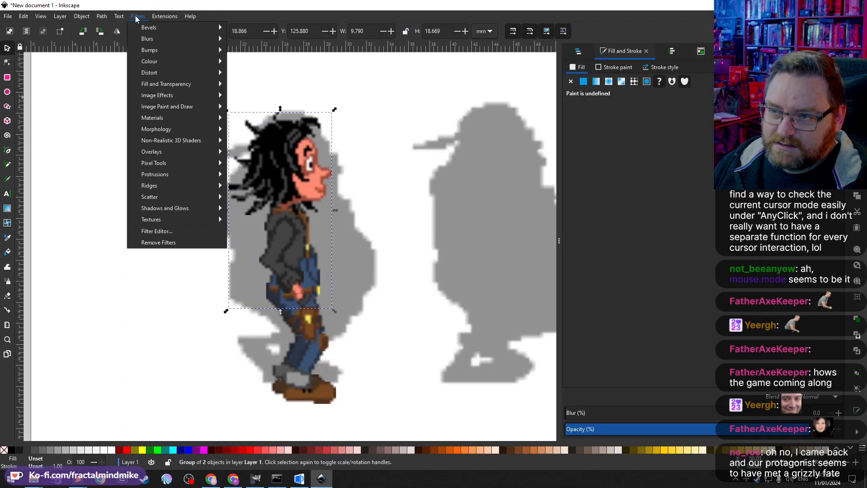
click(7, 17)
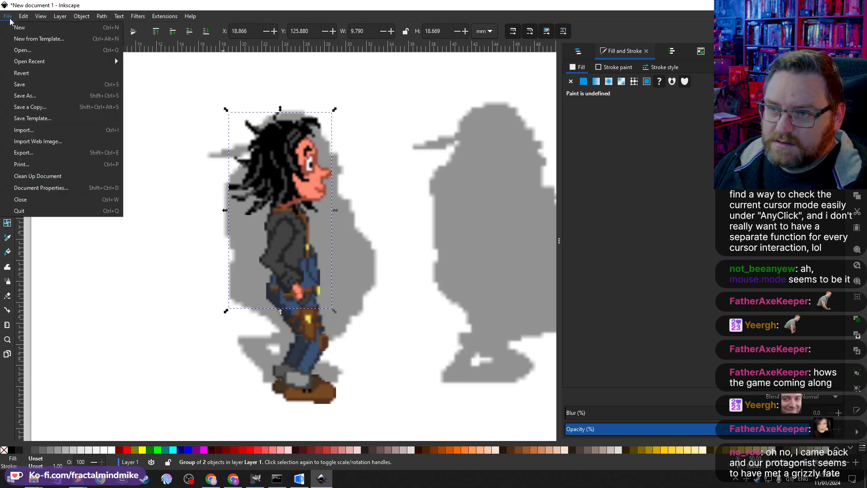
click(74, 188)
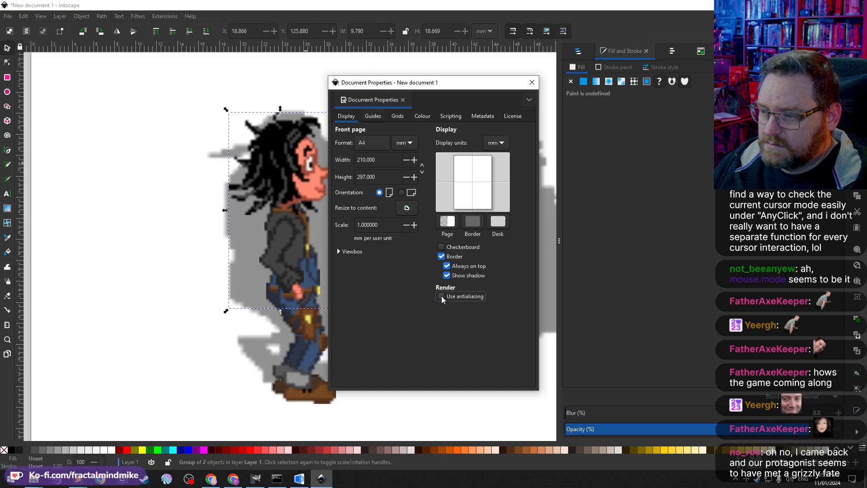
click(441, 296)
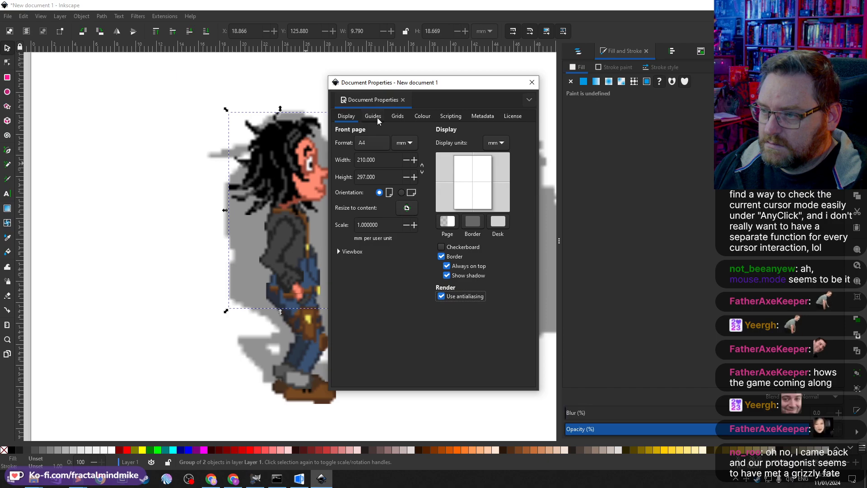
click(421, 116)
click(451, 115)
click(492, 115)
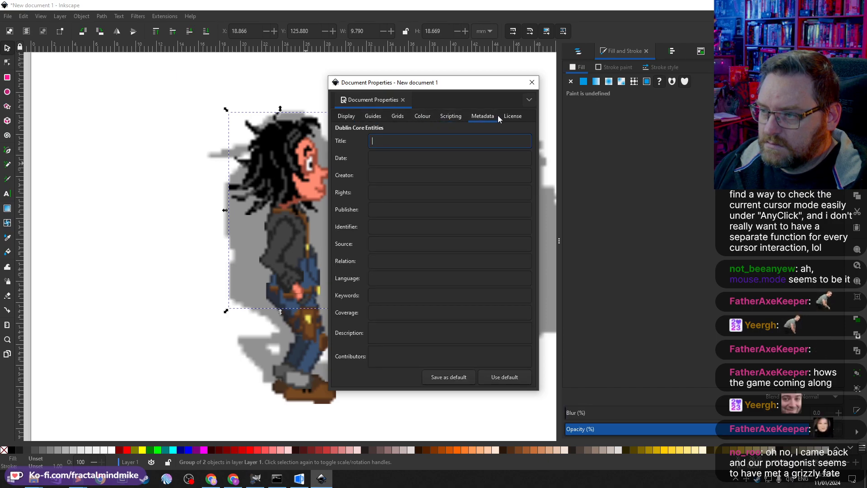
scroll(497, 115, down, 1)
click(347, 117)
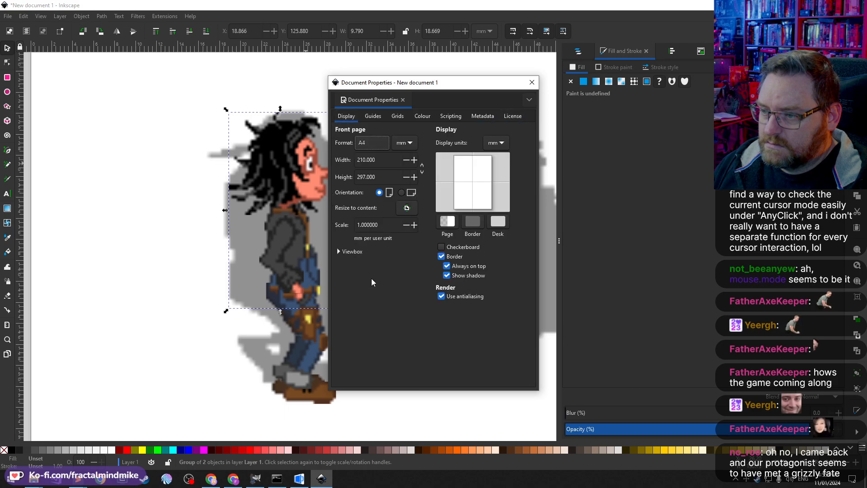
click(532, 82)
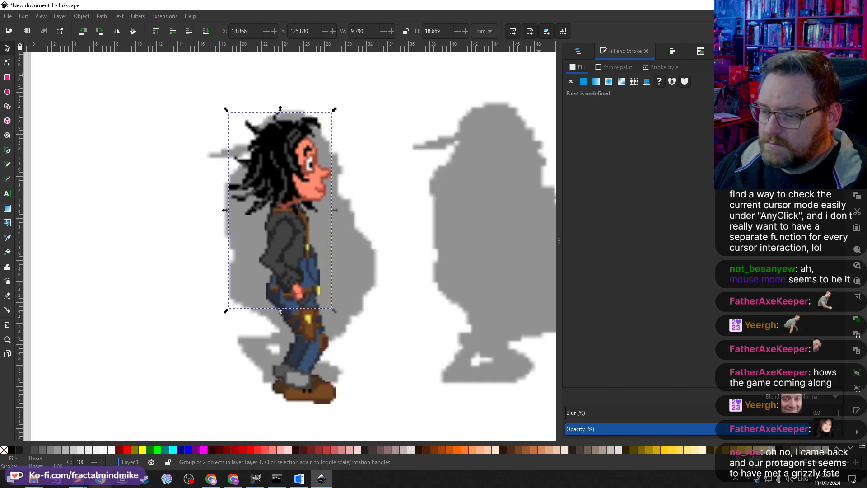
Step: Go back to the browser and reread the pixellized-image forum thread before returning to the search results
click(233, 478)
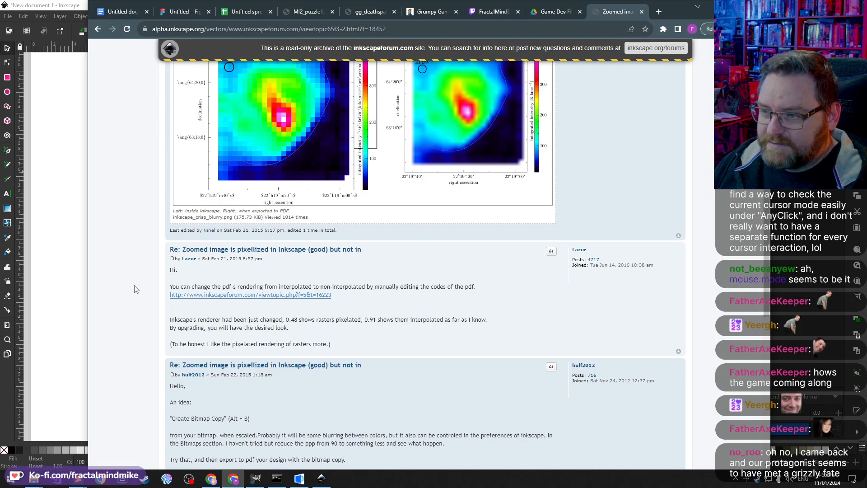
scroll(138, 291, up, 5)
scroll(140, 295, up, 2)
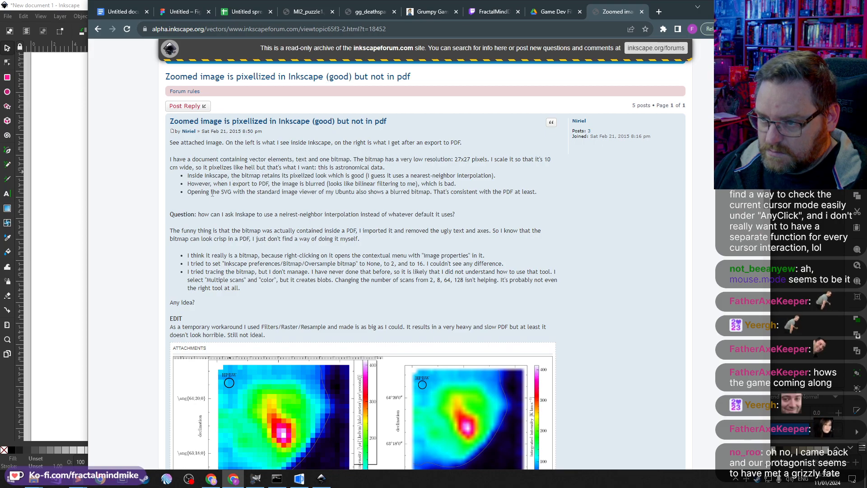
scroll(193, 225, down, 15)
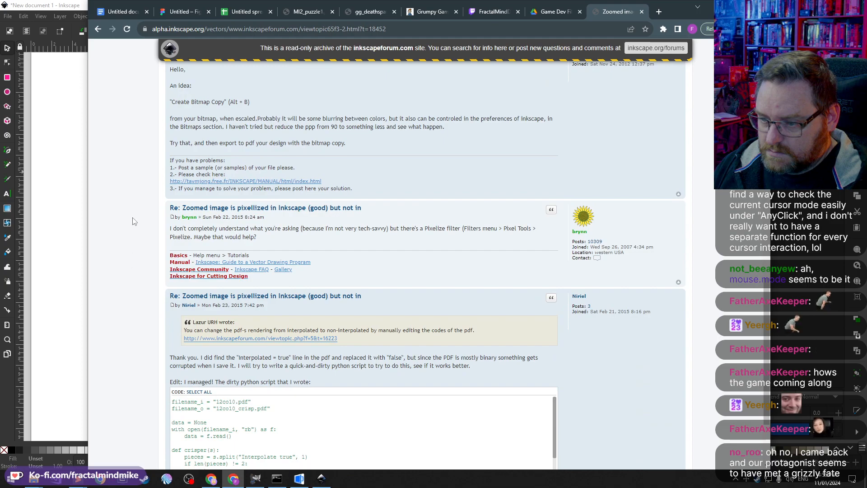
scroll(132, 221, down, 2)
key(alt+Left)
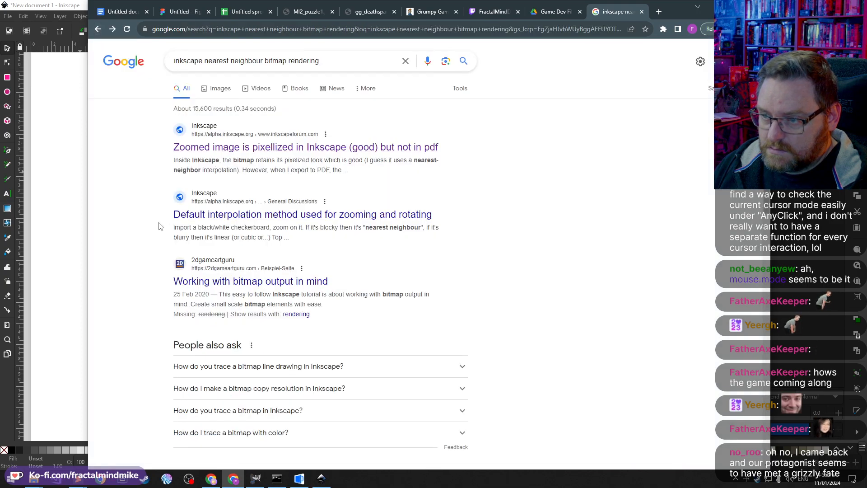
Step: Open the thread on the default interpolation method for zooming and rotating and find "nearest neighbour" in it
click(229, 281)
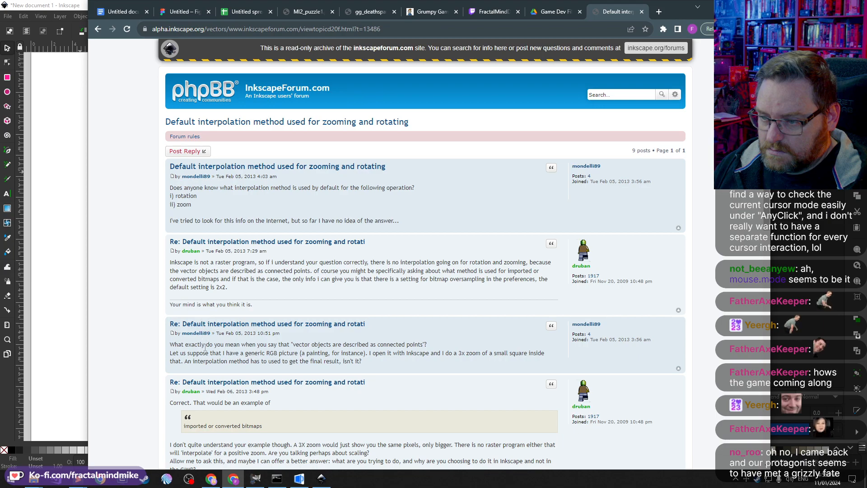
scroll(204, 347, down, 3)
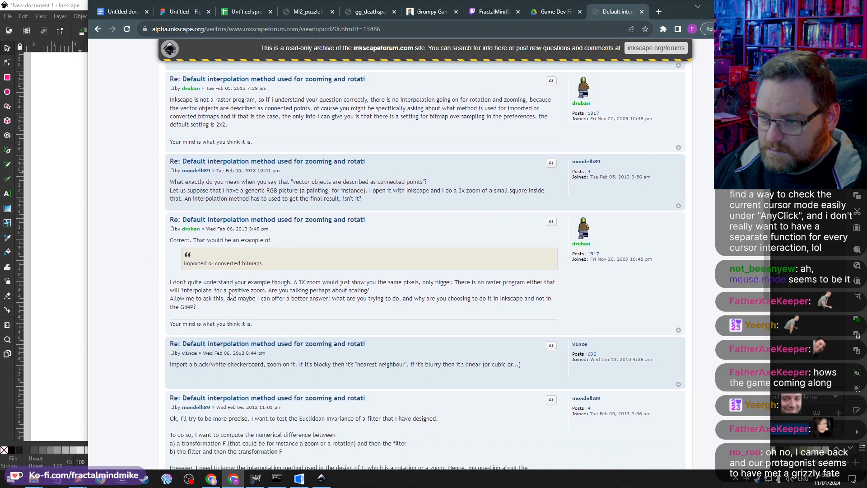
scroll(230, 295, down, 2)
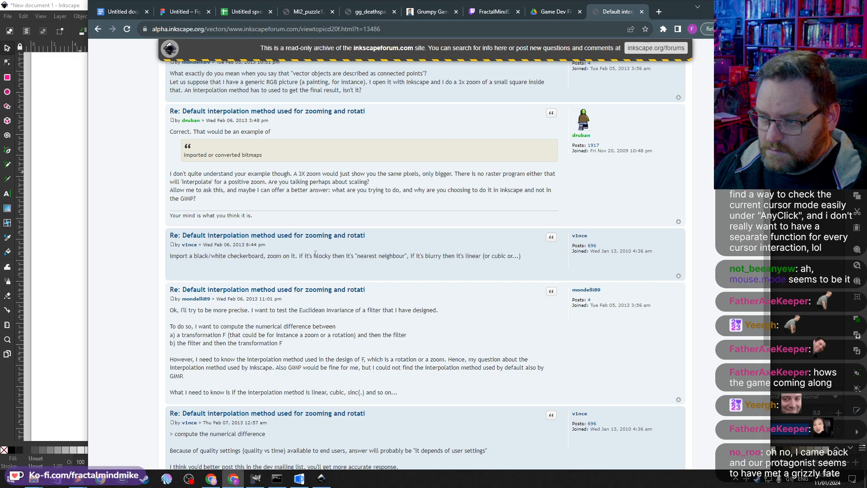
drag(315, 253, 427, 256)
click(367, 260)
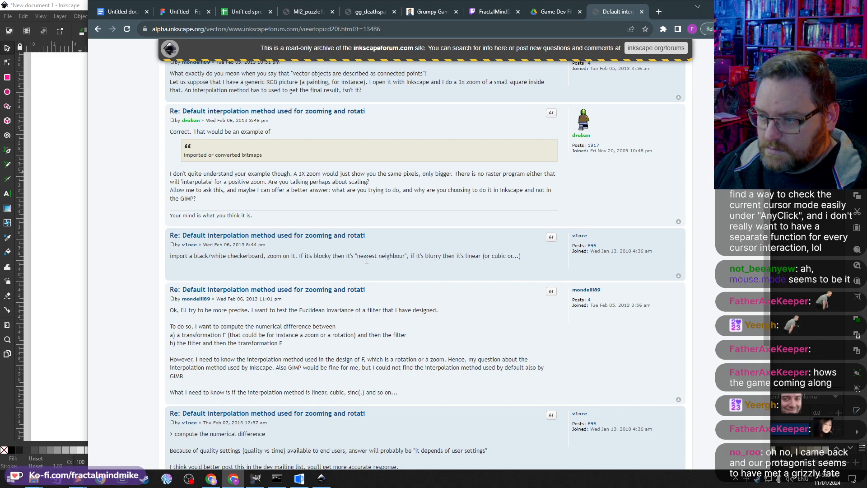
drag(358, 255, 405, 256)
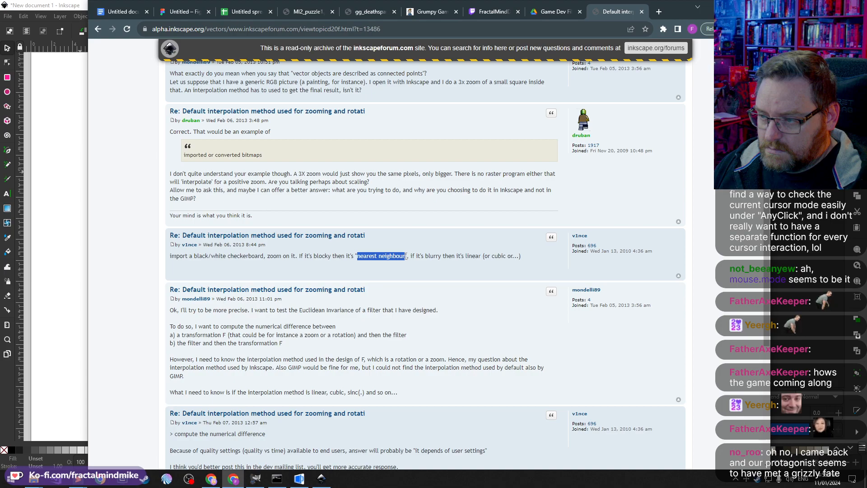
key(ctrl+f)
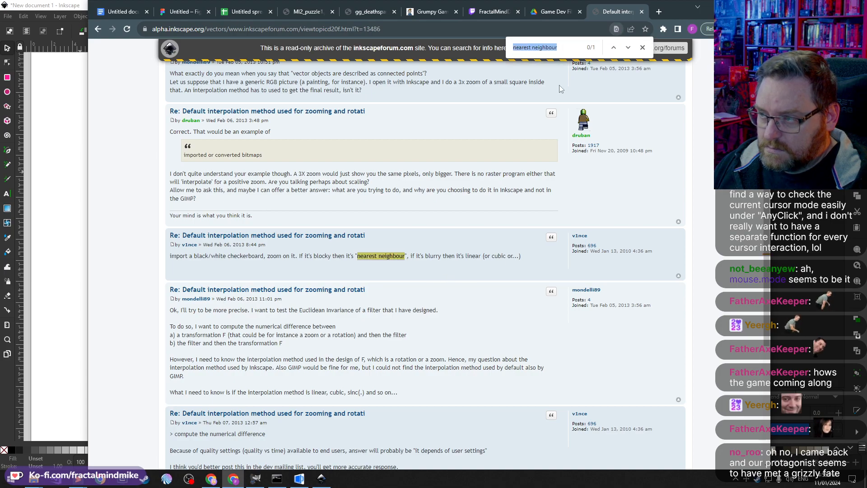
click(627, 48)
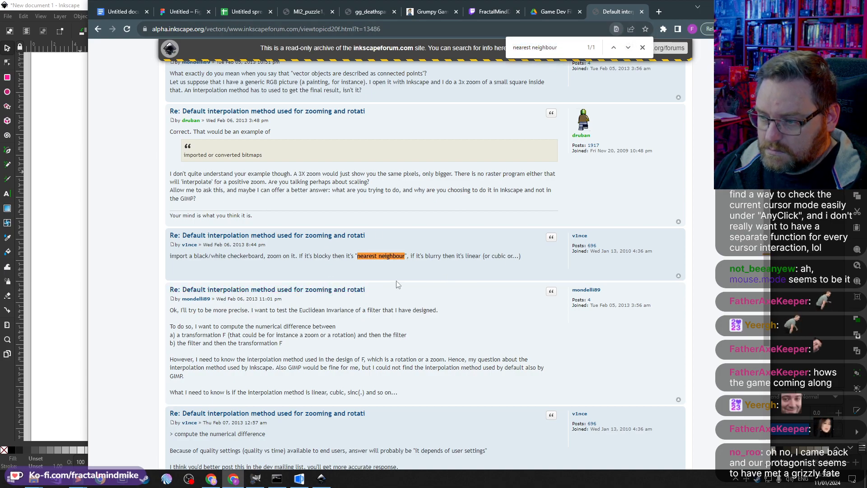
key(Escape)
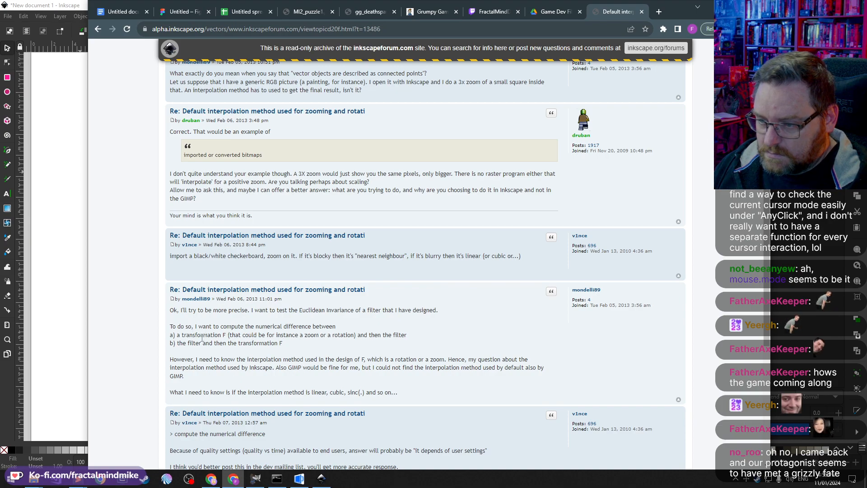
Step: Read through the remaining replies in the interpolation thread
double_click(201, 335)
double_click(208, 343)
double_click(258, 343)
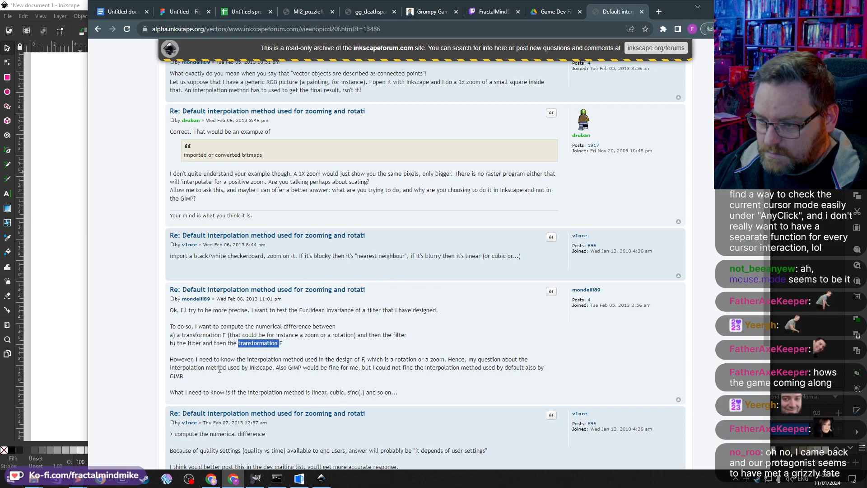
click(233, 376)
scroll(263, 379, down, 4)
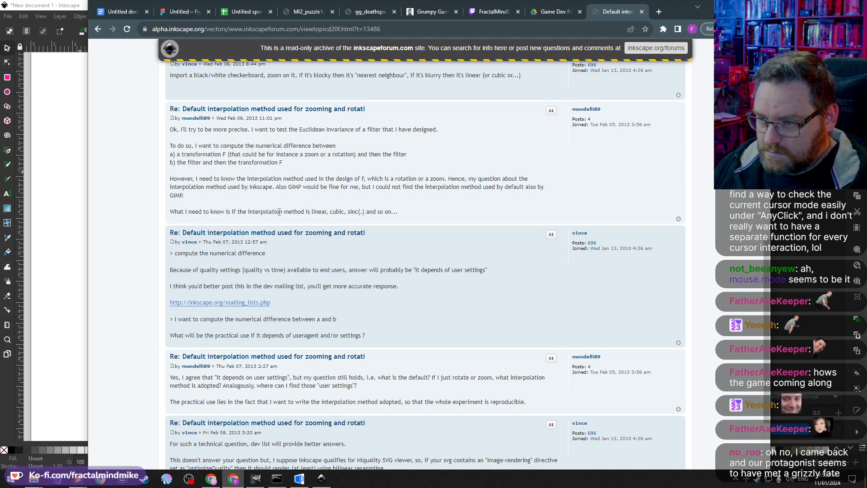
Step: Highlight the reply about quality settings, return to the search results and open the Inkscape wiki's PreferencesDialog page
triple_click(202, 270)
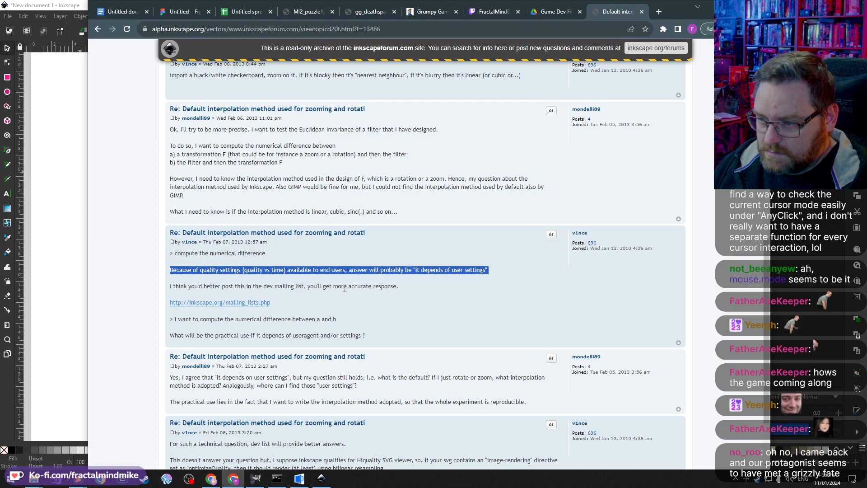
scroll(344, 288, down, 2)
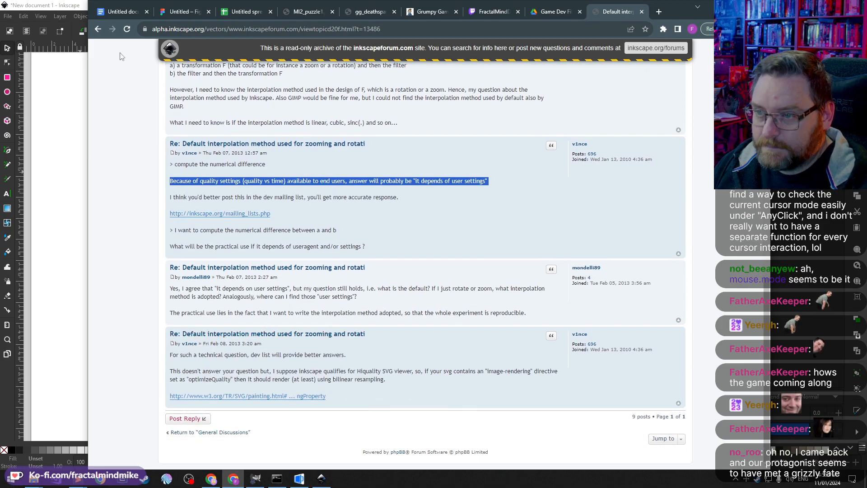
click(97, 29)
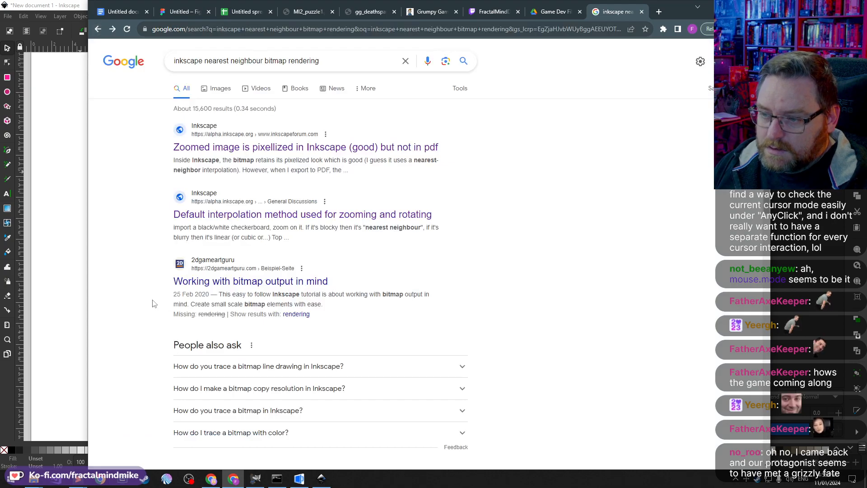
scroll(144, 246, down, 4)
scroll(144, 240, down, 4)
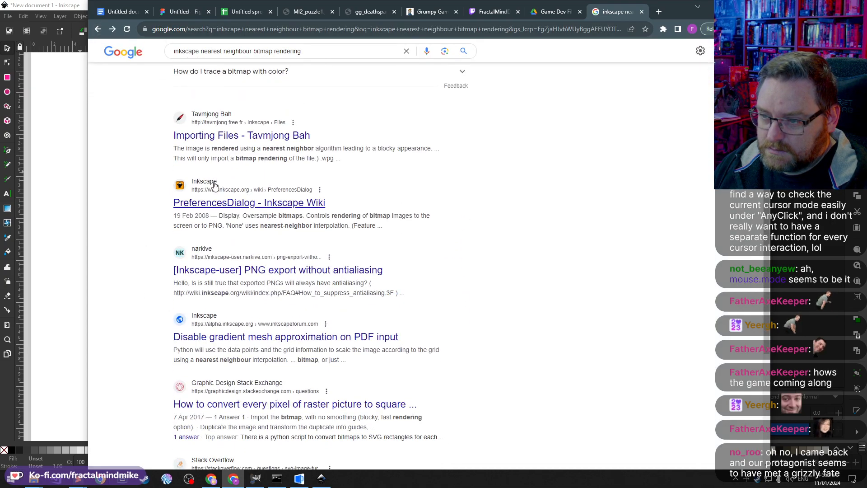
click(268, 204)
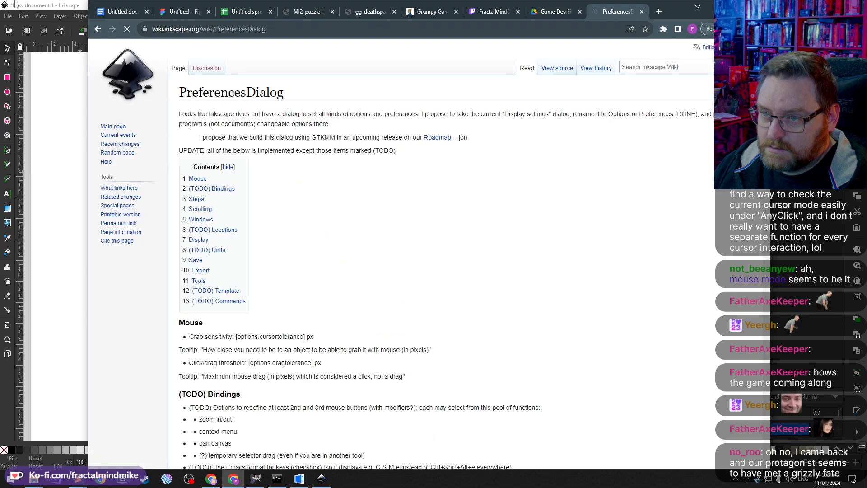
Step: Switch to Inkscape, open the Rendering preferences and set Gaussian blur and filter effects display quality to Lowest quality (fastest)
key(alt+Tab)
click(8, 16)
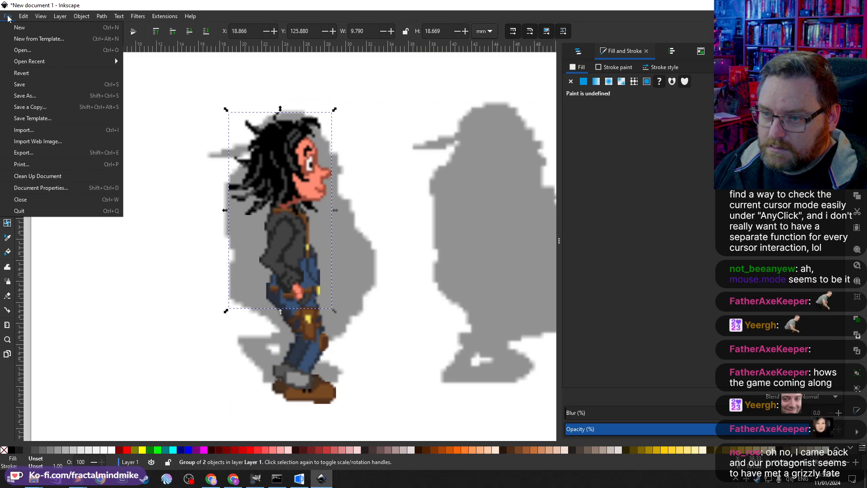
mouse_move(23, 16)
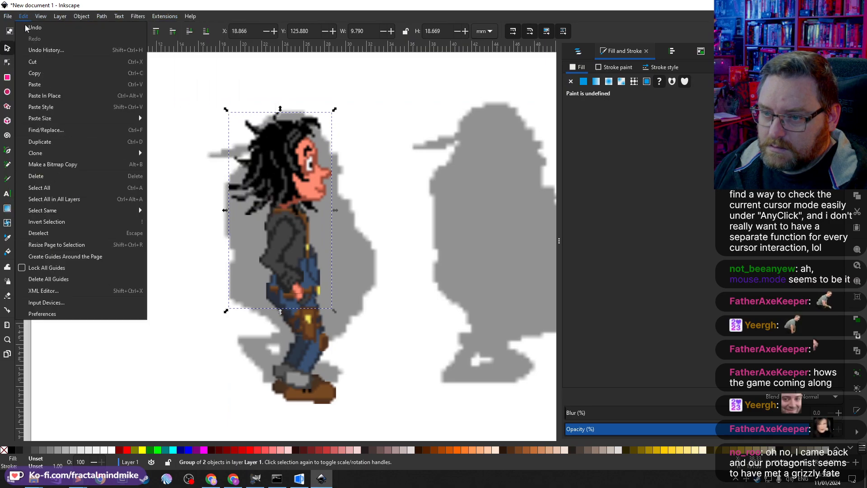
click(63, 313)
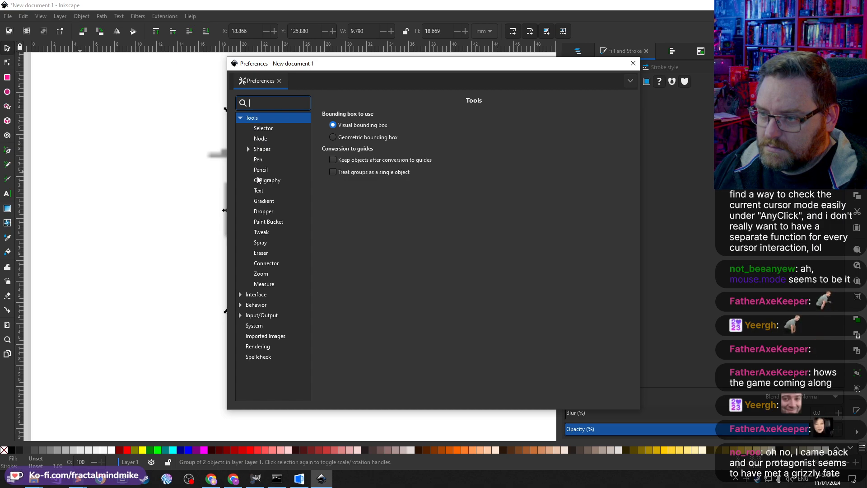
click(252, 309)
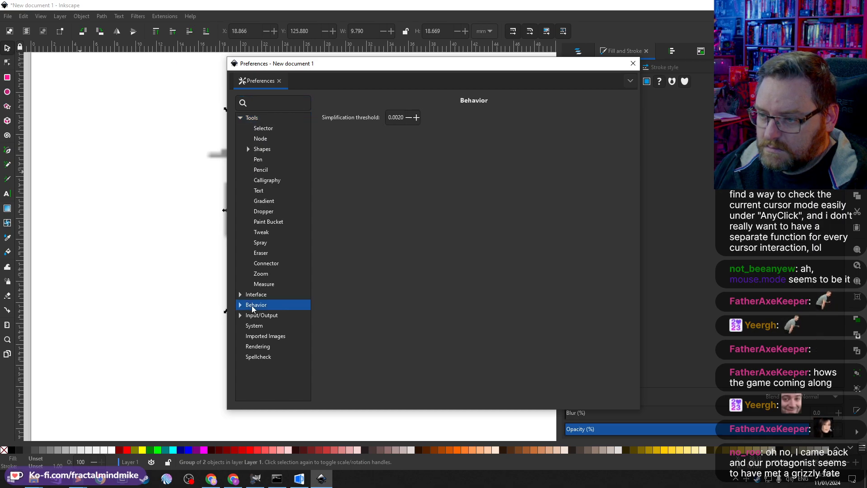
click(238, 305)
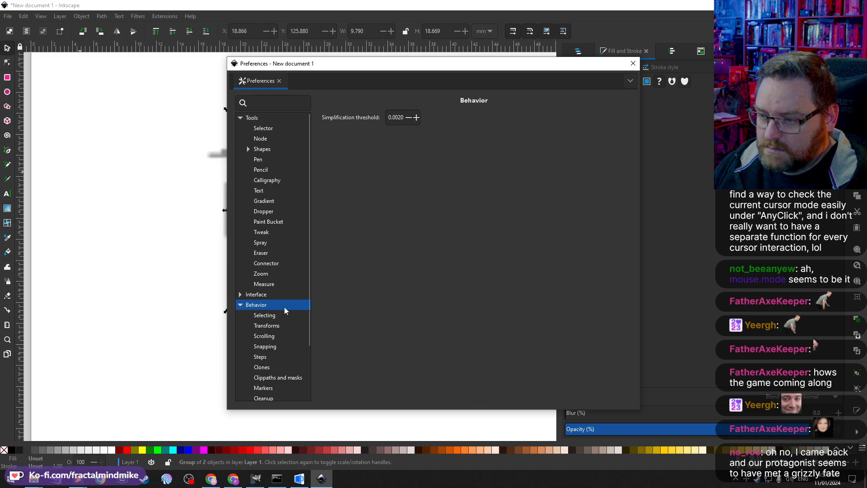
scroll(277, 343, down, 1)
scroll(272, 302, down, 1)
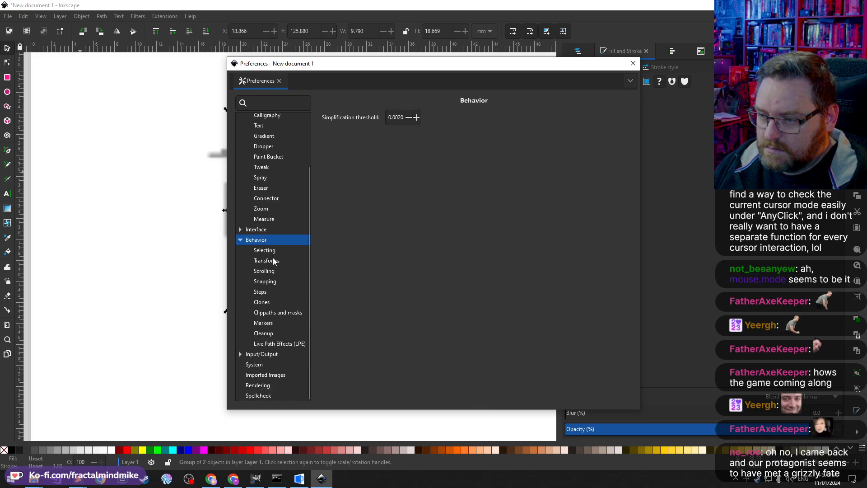
click(272, 263)
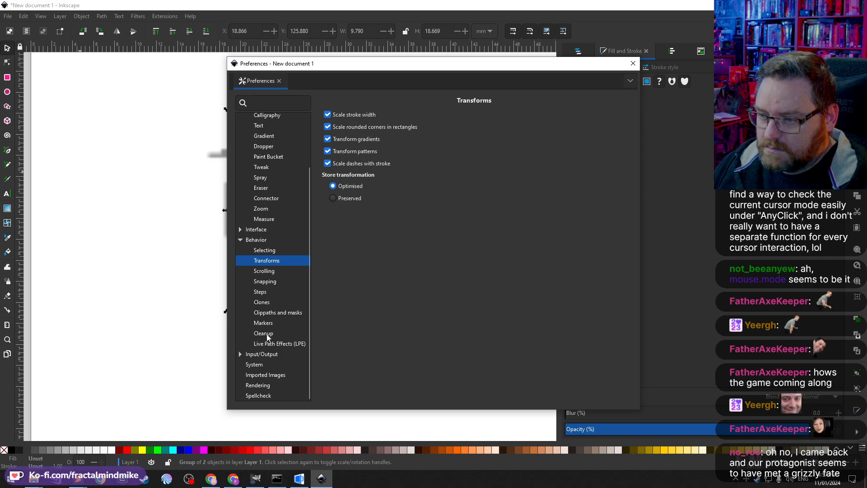
click(240, 354)
scroll(266, 353, down, 2)
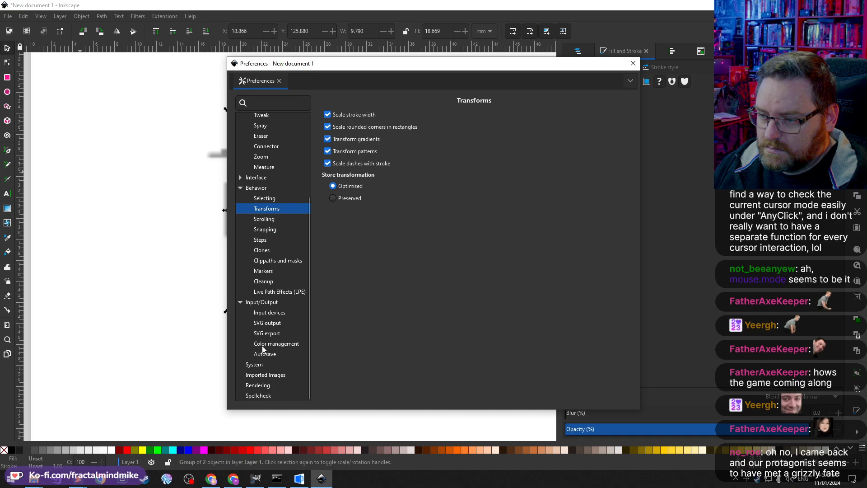
click(256, 365)
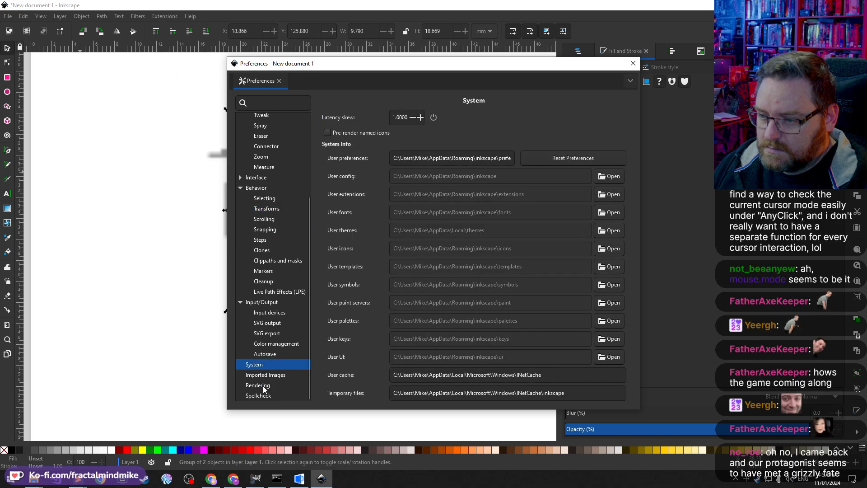
click(263, 386)
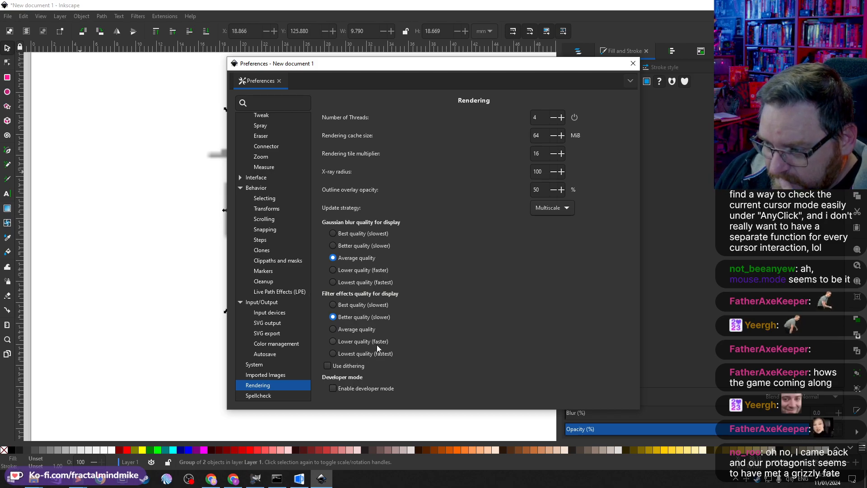
click(374, 283)
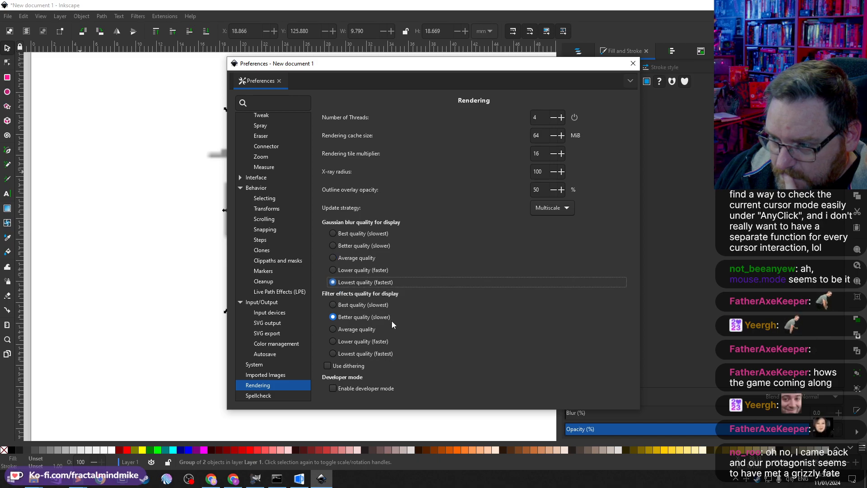
click(375, 354)
Step: Move the Preferences dialog aside, toggle Use dithering on and off, and set filter effects and Gaussian blur quality to Average quality
drag(333, 69, 538, 41)
click(569, 337)
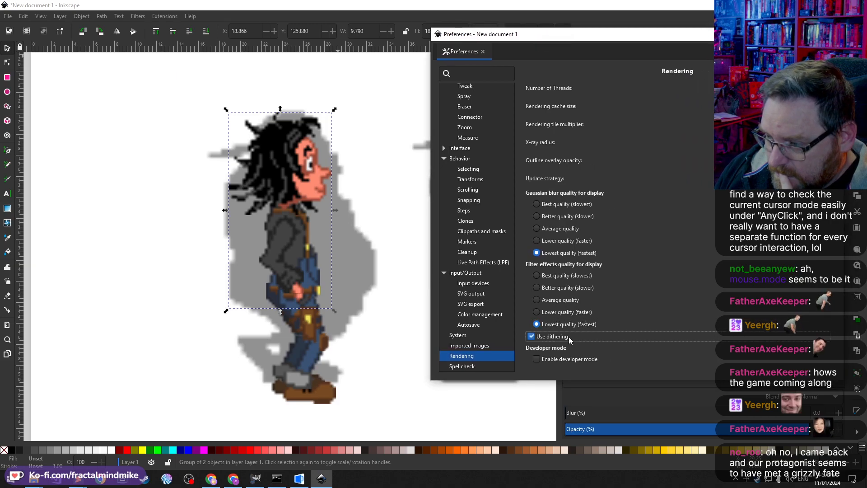
click(568, 337)
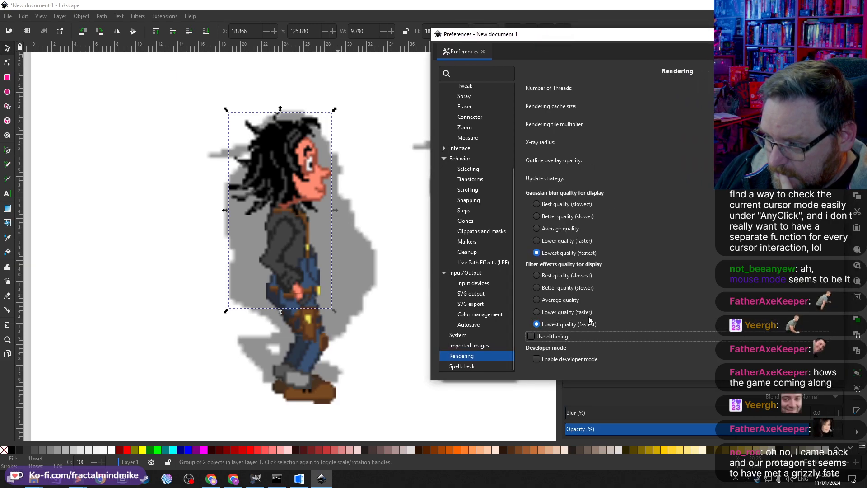
click(571, 299)
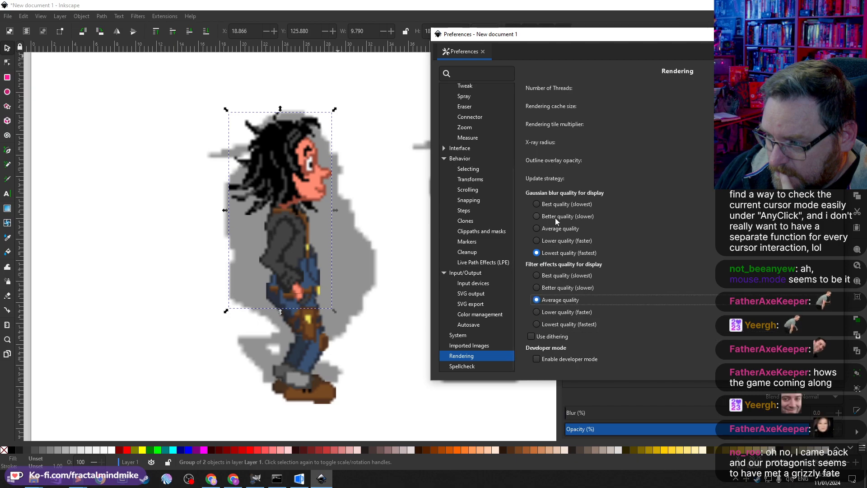
click(557, 228)
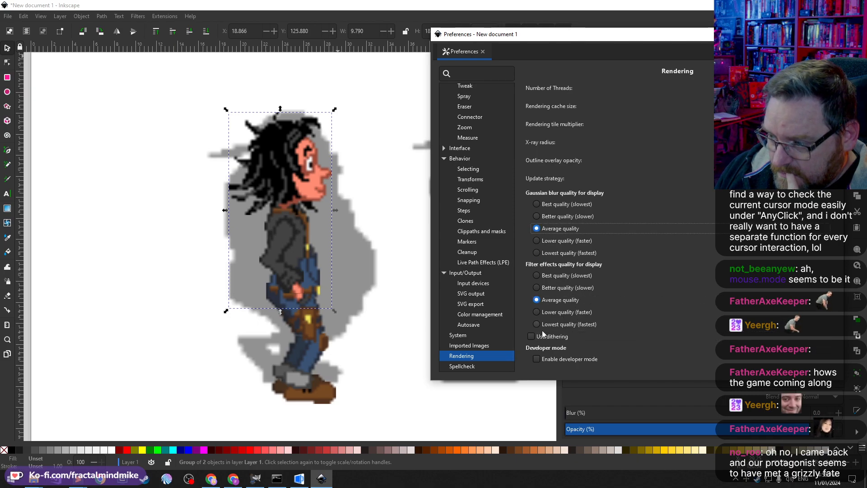
Step: In the Imported Images preferences set Image scale to Blocky (optimizeSpeed) and close the Preferences dialog
click(471, 345)
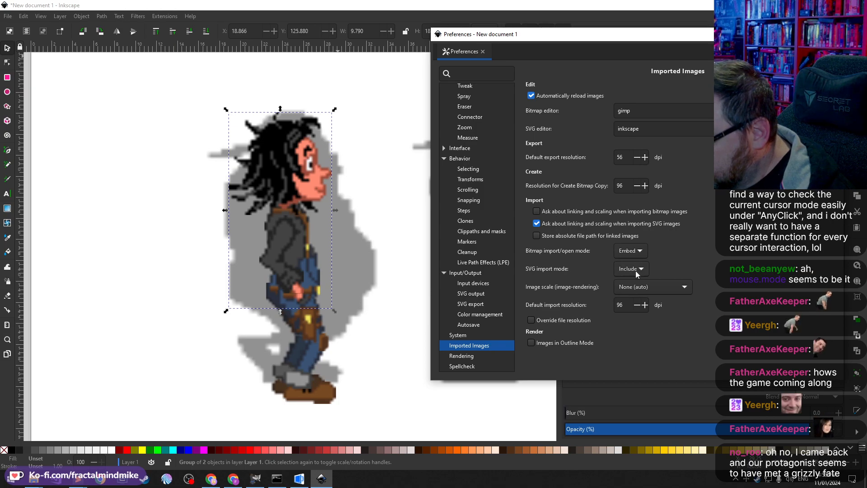
click(668, 287)
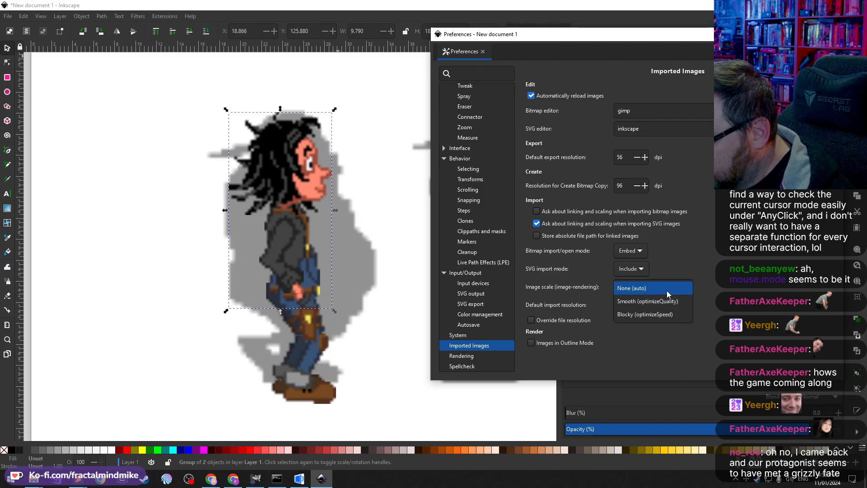
click(663, 315)
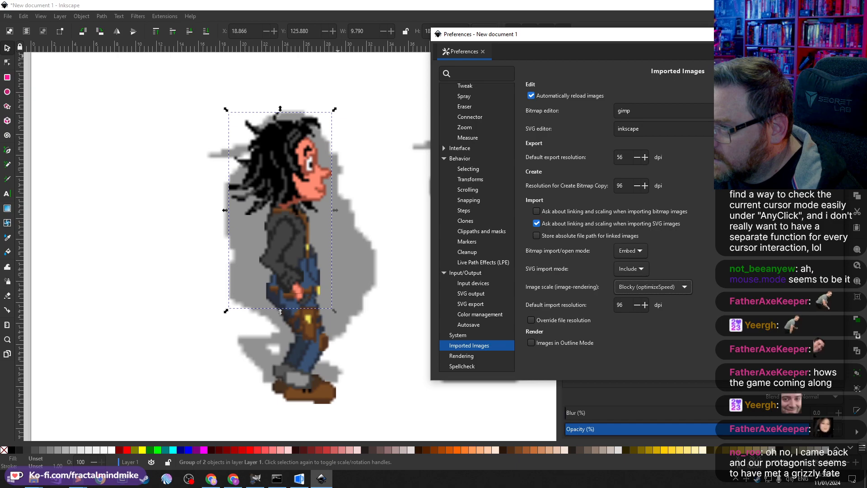
click(833, 35)
Step: Try scaling up all objects on the canvas, undo the scaling and deselect everything
scroll(306, 229, down, 3)
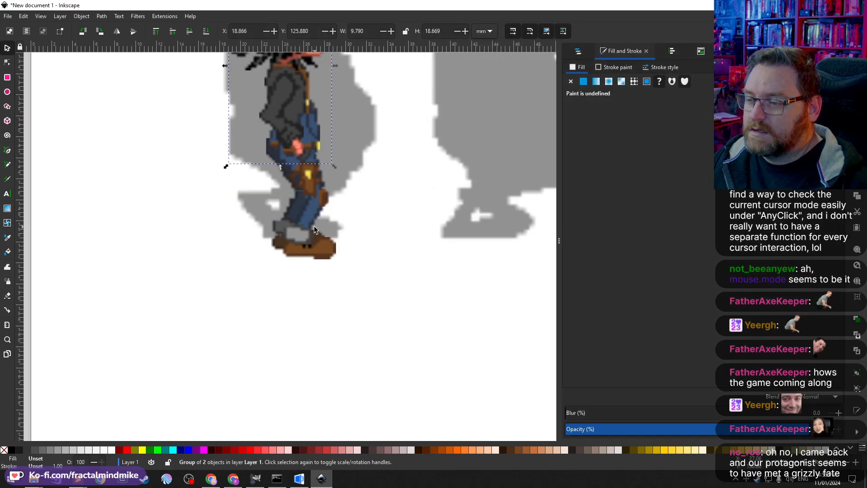
scroll(305, 151, down, 5)
scroll(305, 150, down, 4)
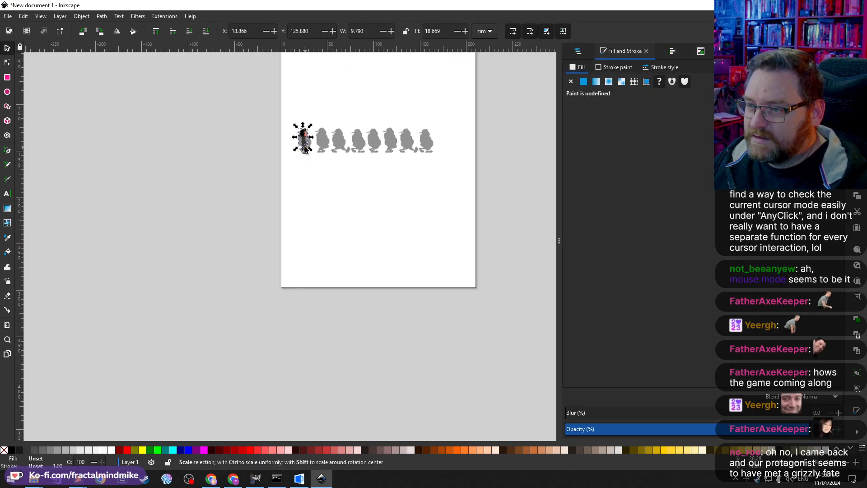
key(ctrl+a)
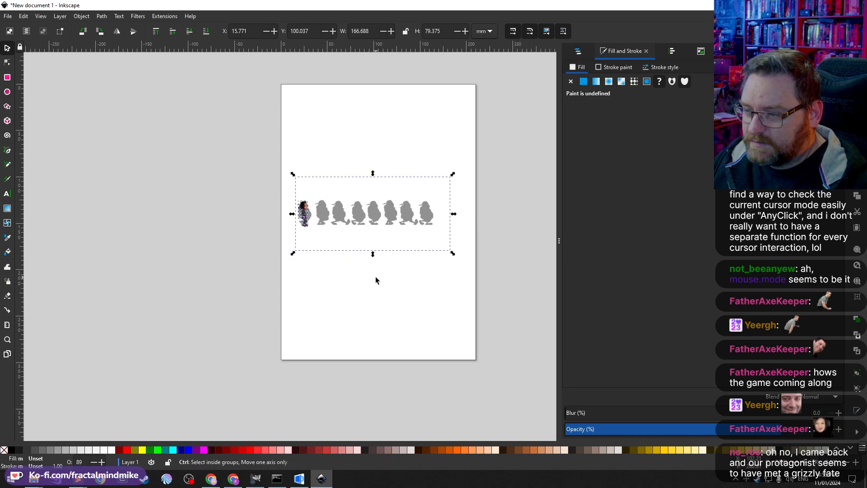
scroll(375, 276, down, 1)
drag(431, 260, 652, 348)
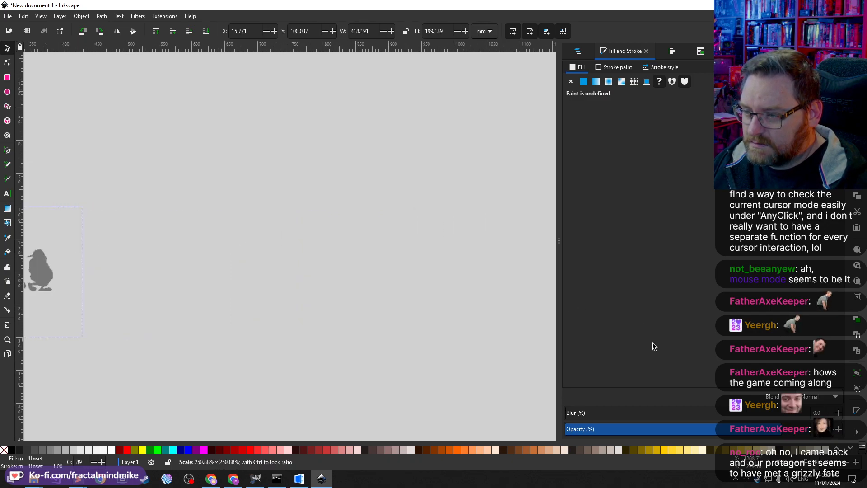
scroll(296, 319, left, 10)
scroll(244, 316, left, 4)
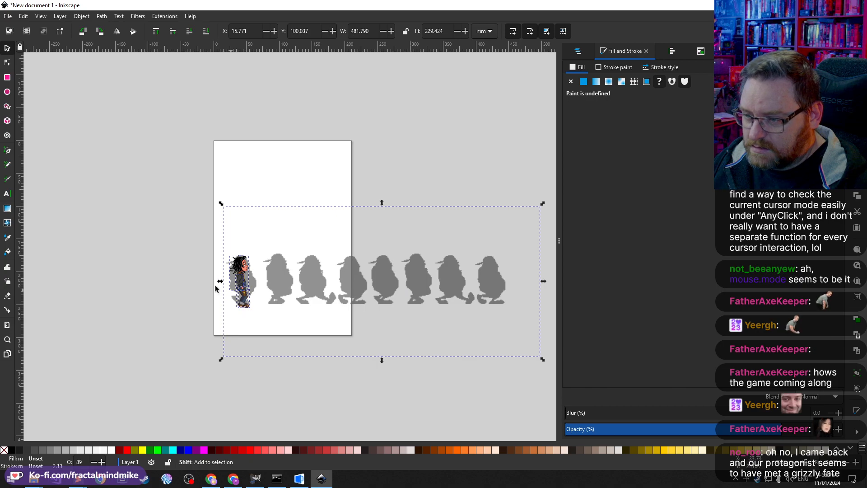
drag(222, 205, 76, 130)
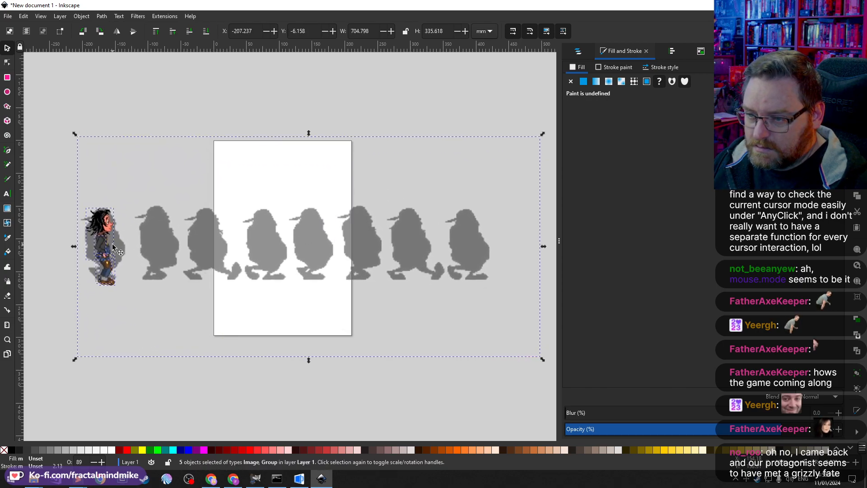
ctrl+scroll(97, 244, up, 4)
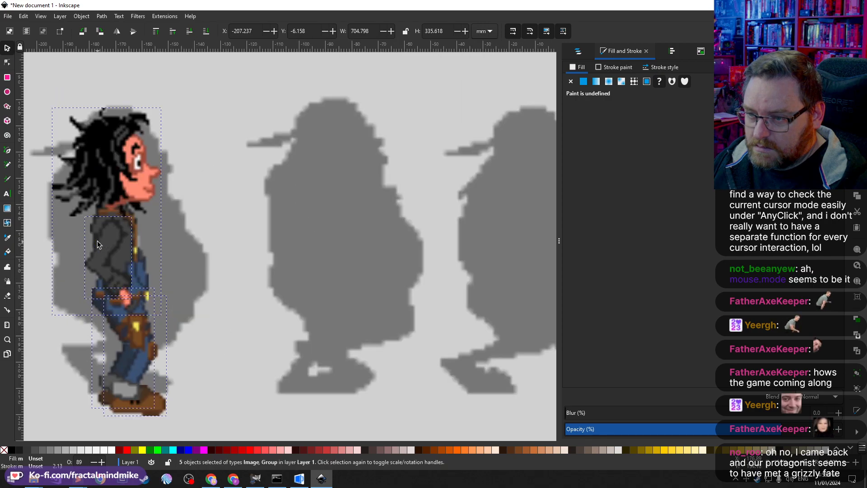
scroll(97, 241, left, 1)
scroll(115, 241, right, 2)
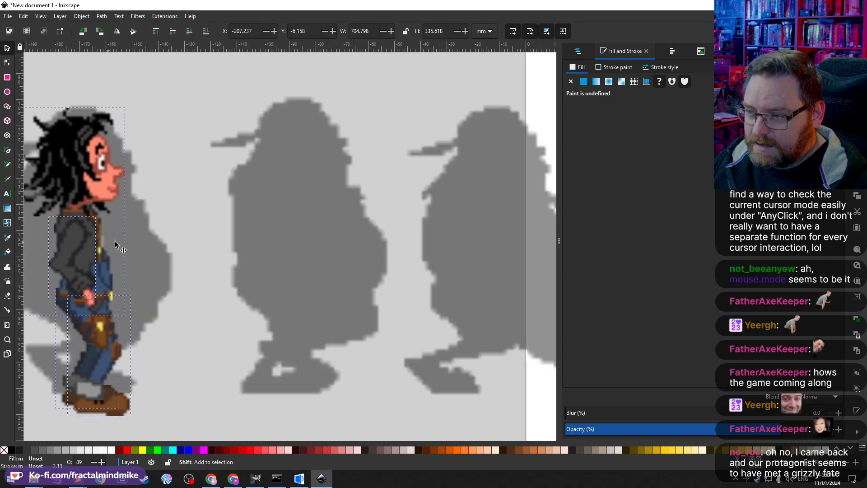
key(ctrl+z)
scroll(188, 255, right, 10)
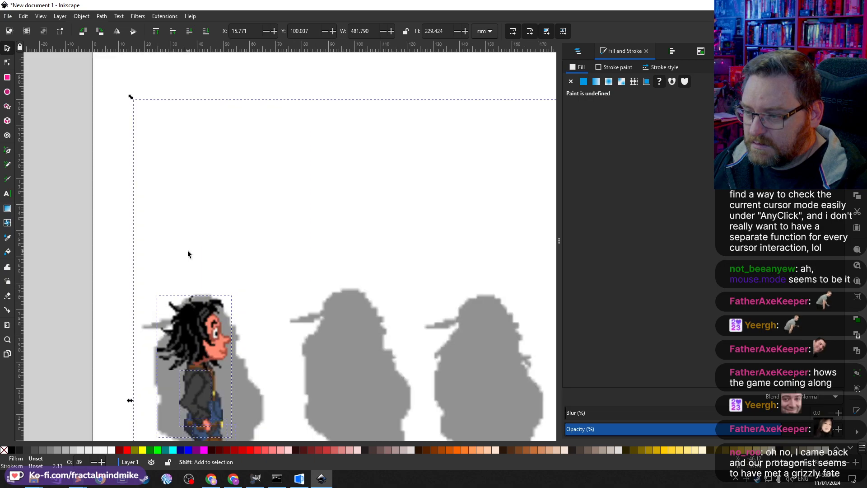
scroll(187, 252, down, 8)
scroll(181, 230, up, 8)
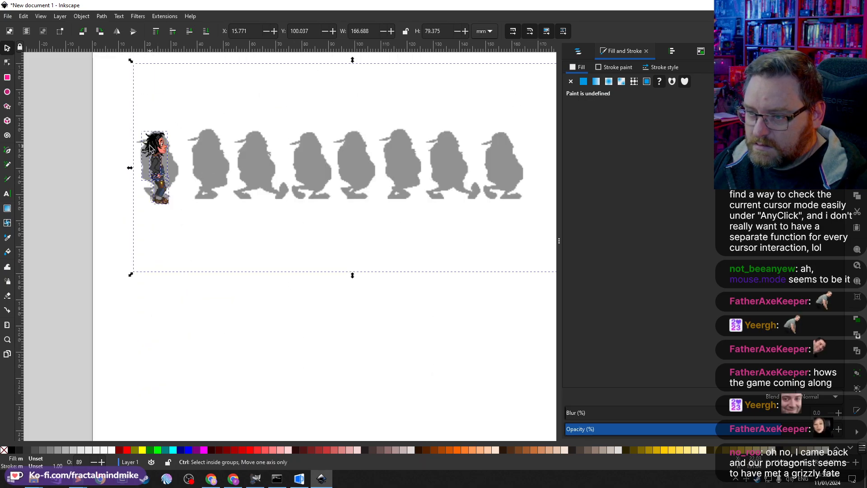
scroll(176, 199, up, 4)
scroll(176, 189, down, 1)
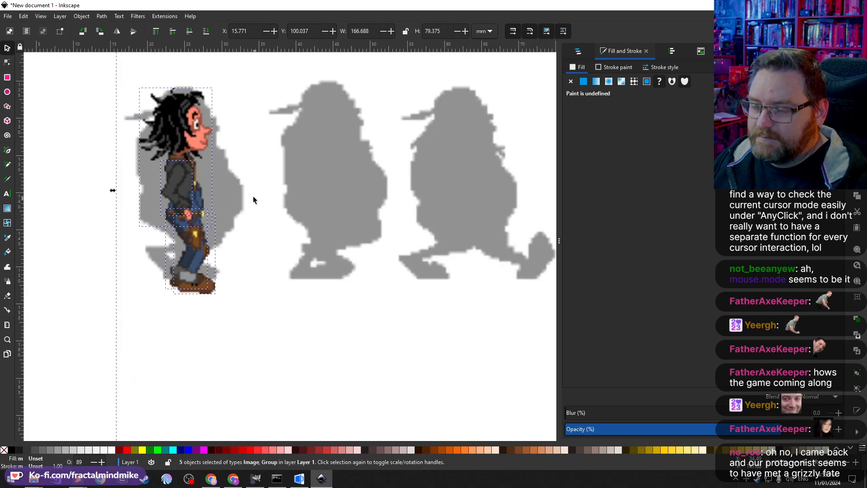
click(103, 226)
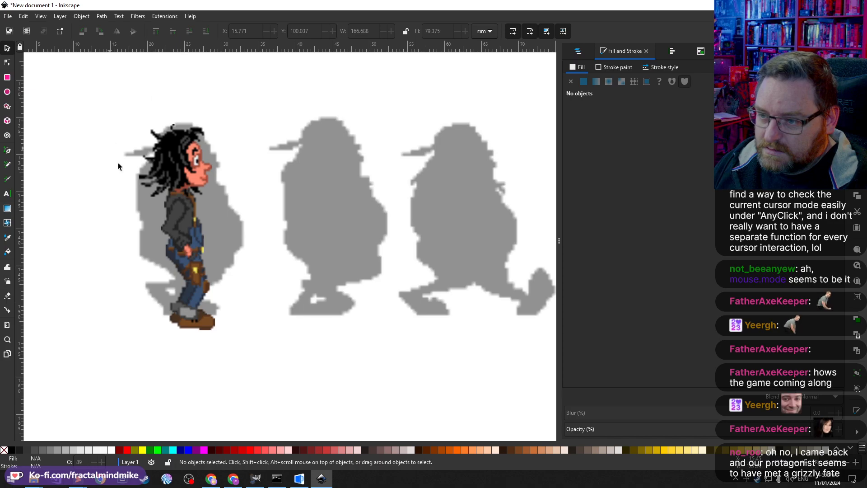
Step: Lock the silhouette image so it can no longer be selected
click(354, 217)
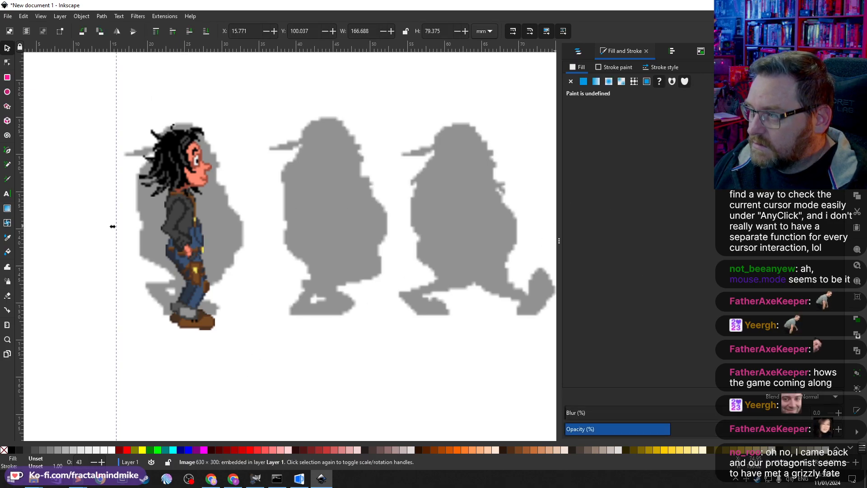
right_click(437, 248)
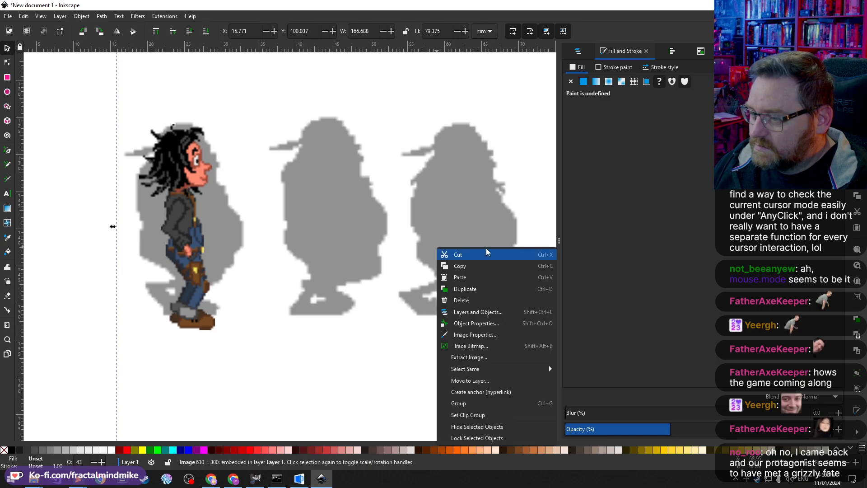
click(473, 438)
Step: Select all of the character's pieces and move them up together over the first silhouette
click(206, 240)
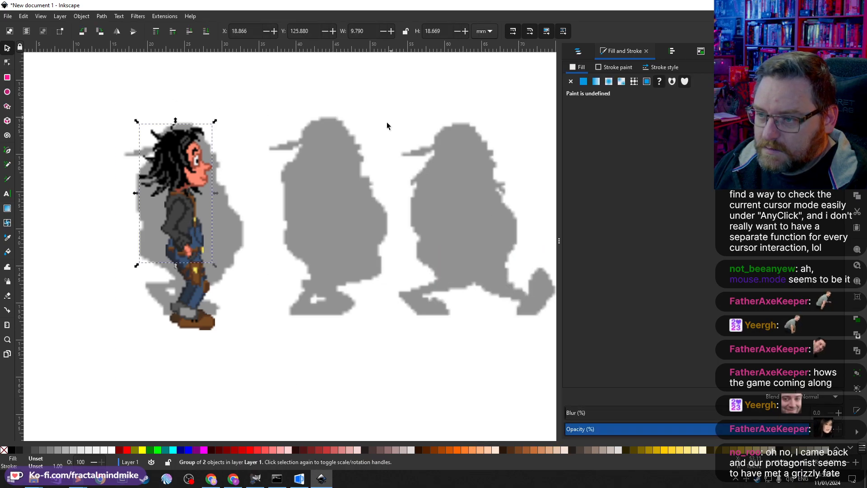
click(334, 227)
drag(299, 102, 55, 371)
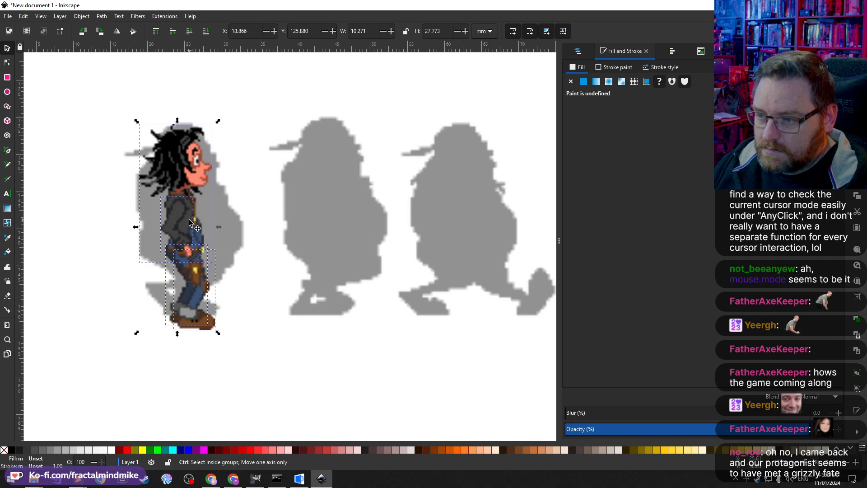
mouse_move(190, 221)
mouse_down()
mouse_move(209, 214)
mouse_move(180, 207)
mouse_up()
click(229, 207)
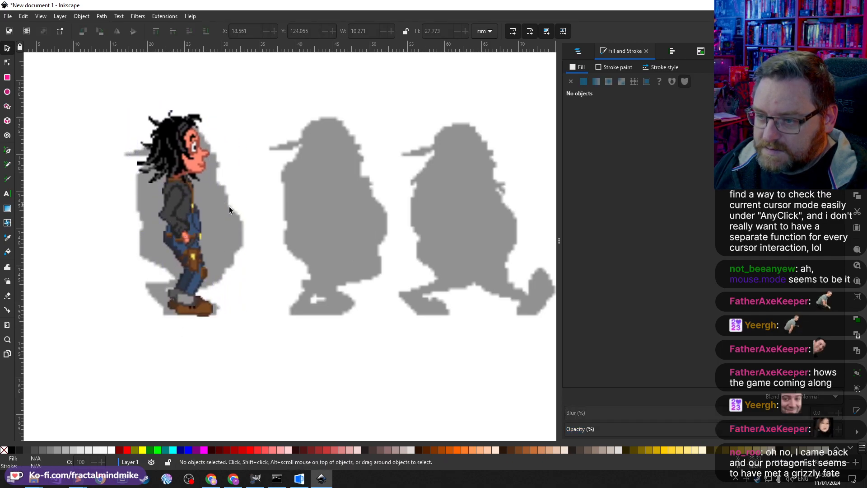
Step: Enter the legs group and rotate the leg images around repositioned rotation centres
click(197, 281)
double_click(198, 279)
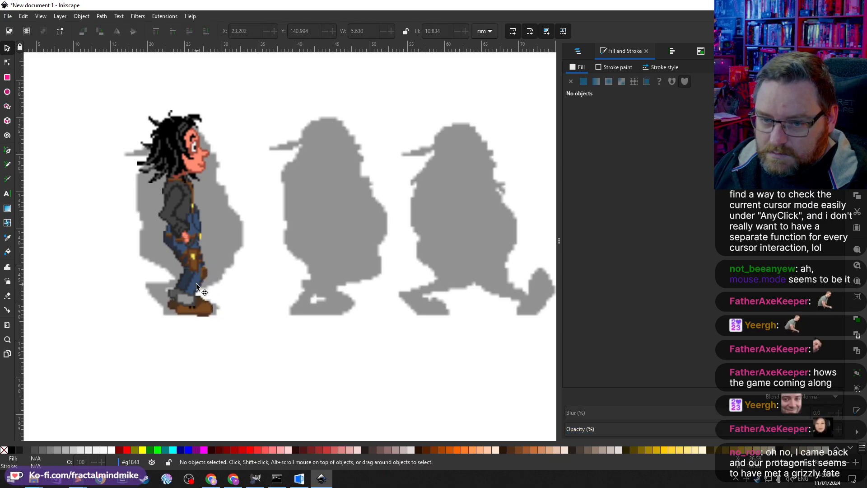
click(196, 283)
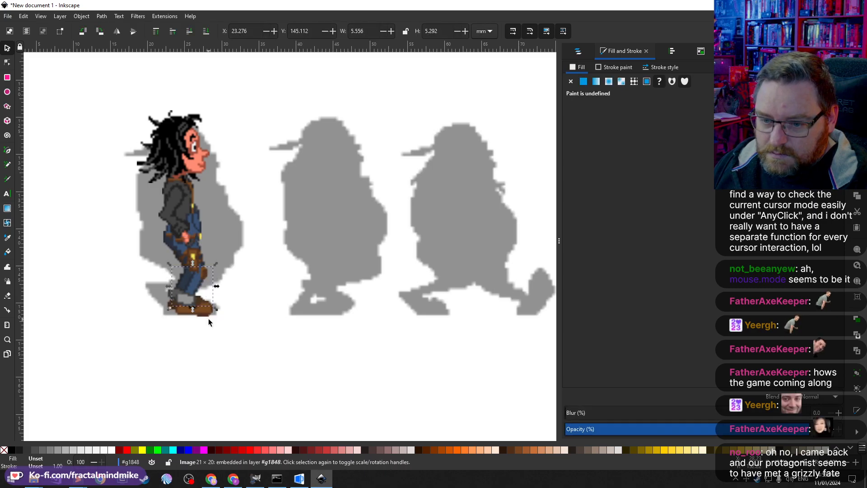
click(211, 272)
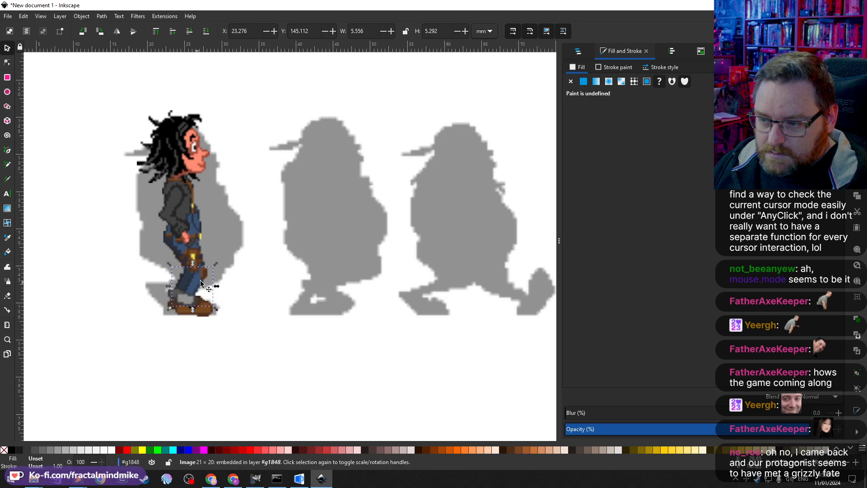
click(211, 273)
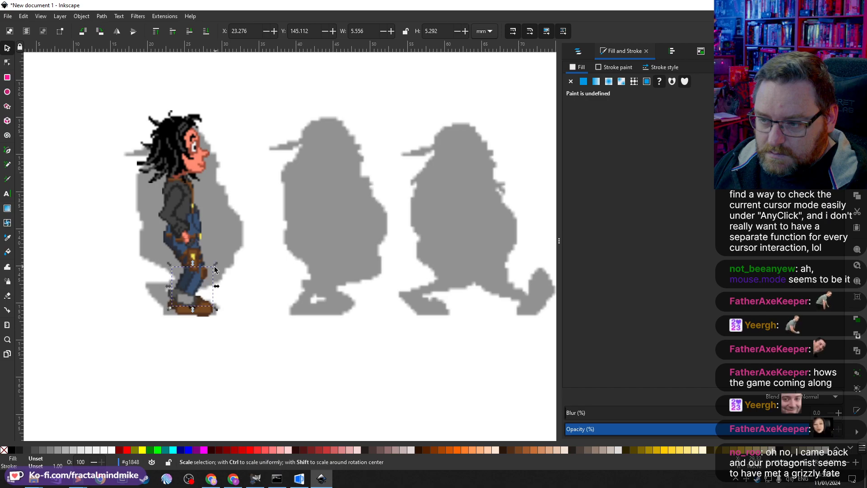
key(Escape)
click(194, 283)
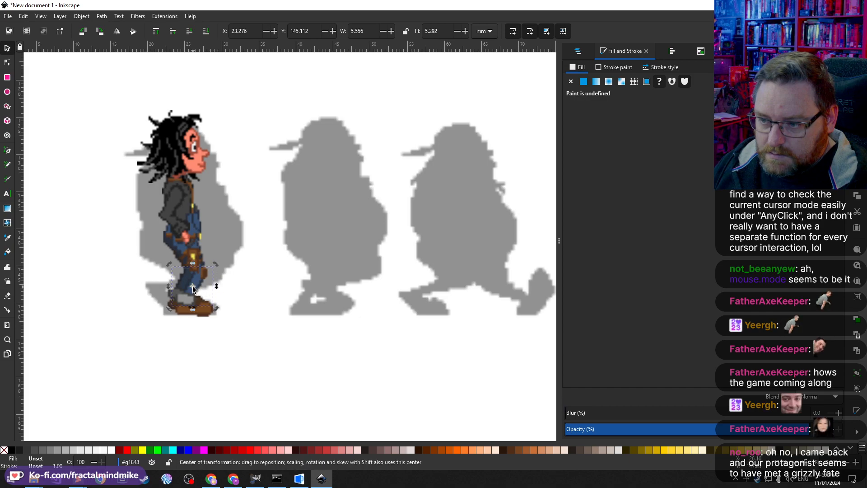
click(193, 287)
drag(194, 287, 181, 310)
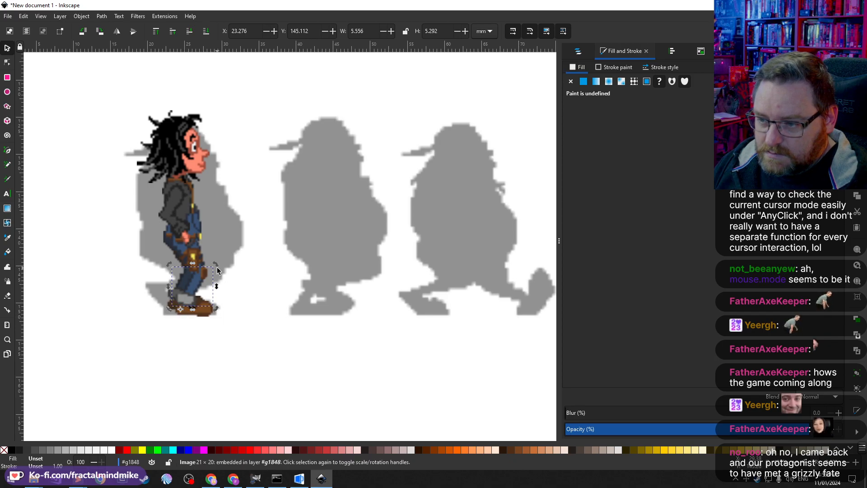
mouse_move(217, 267)
mouse_down()
mouse_move(230, 277)
mouse_move(200, 253)
mouse_move(211, 279)
mouse_up()
click(196, 253)
click(202, 268)
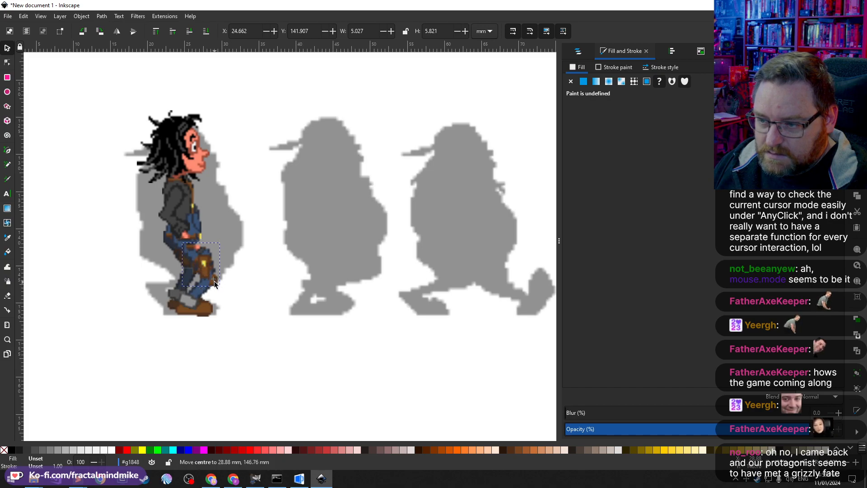
drag(183, 242, 162, 246)
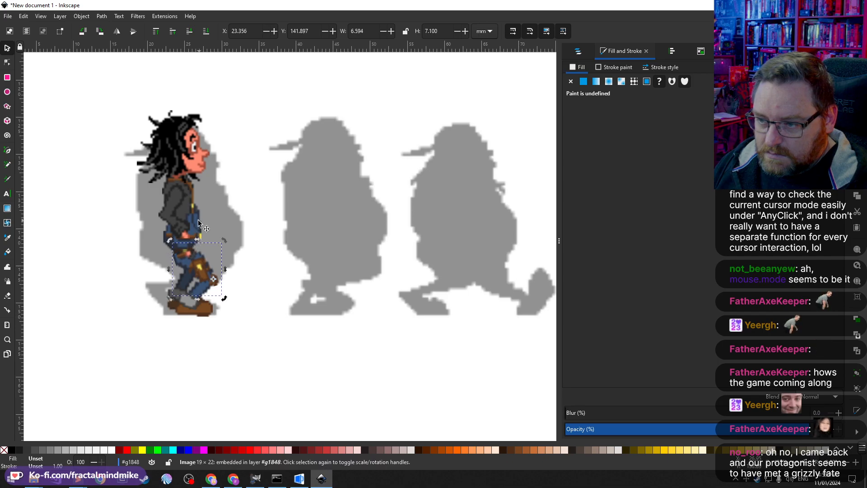
Step: Move the upper-body group down so it sits on the legs
click(198, 222)
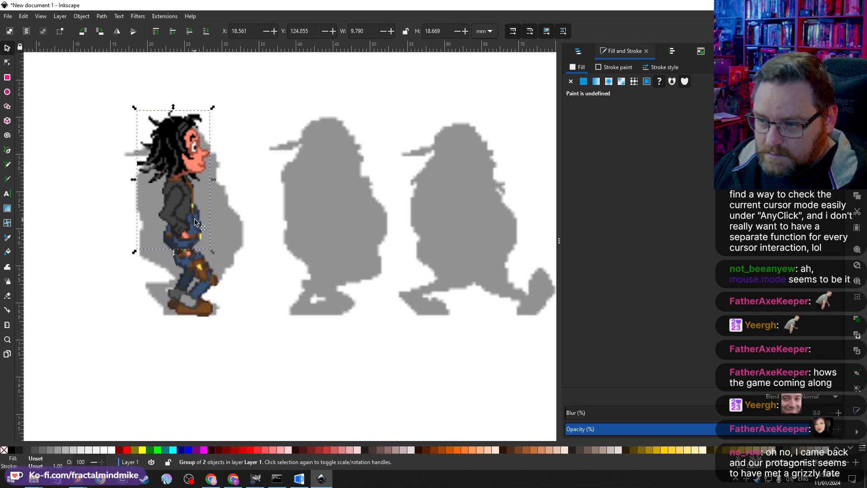
drag(192, 207, 197, 220)
key(ctrl+z)
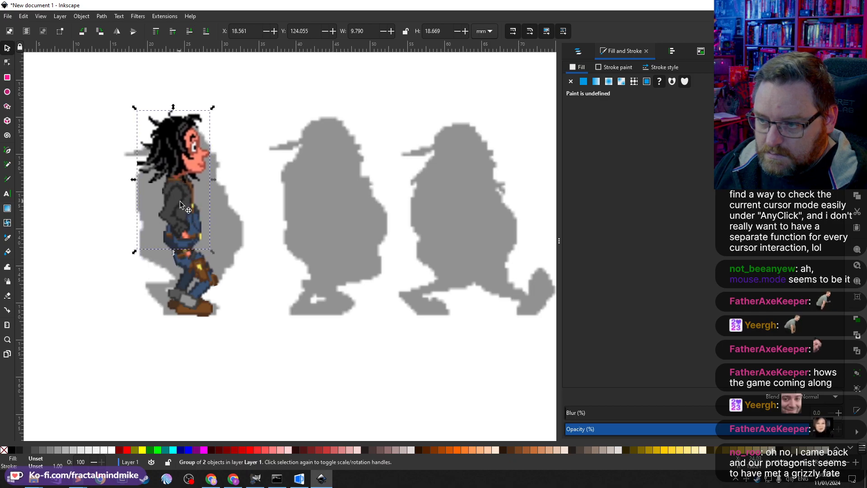
drag(197, 221, 201, 236)
click(193, 310)
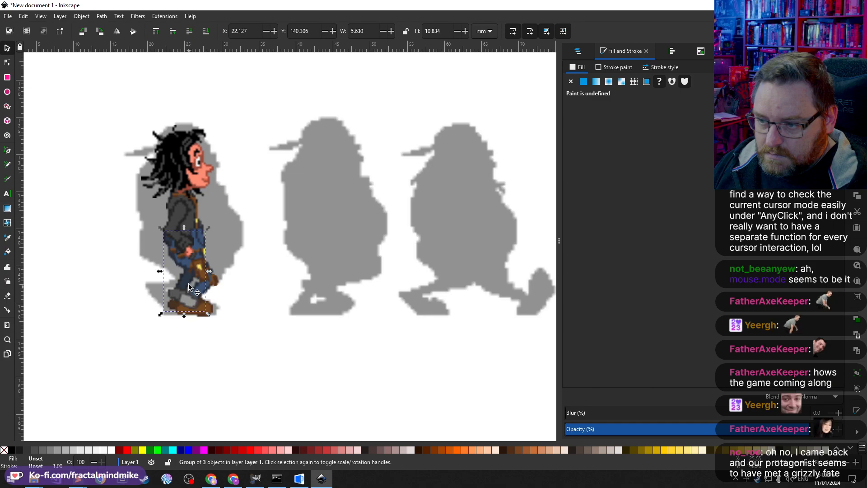
key(Escape)
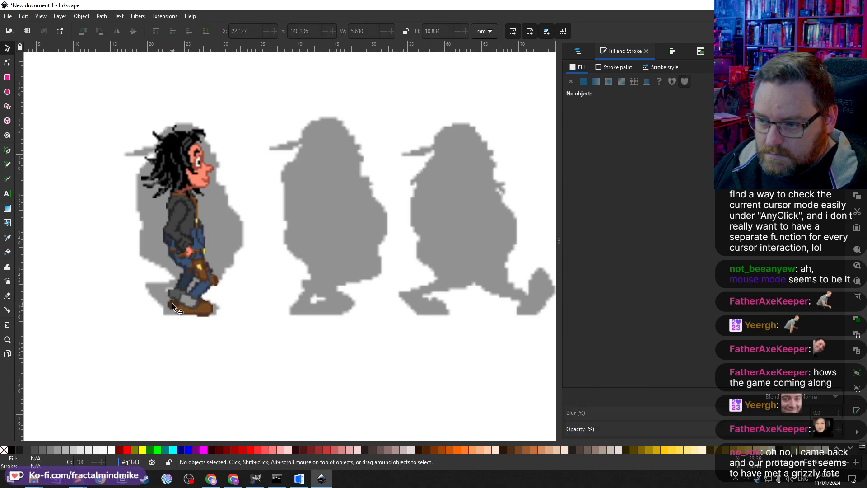
Step: Select both lower-leg images and rotate them into a walking stride
click(172, 304)
shift+click(186, 278)
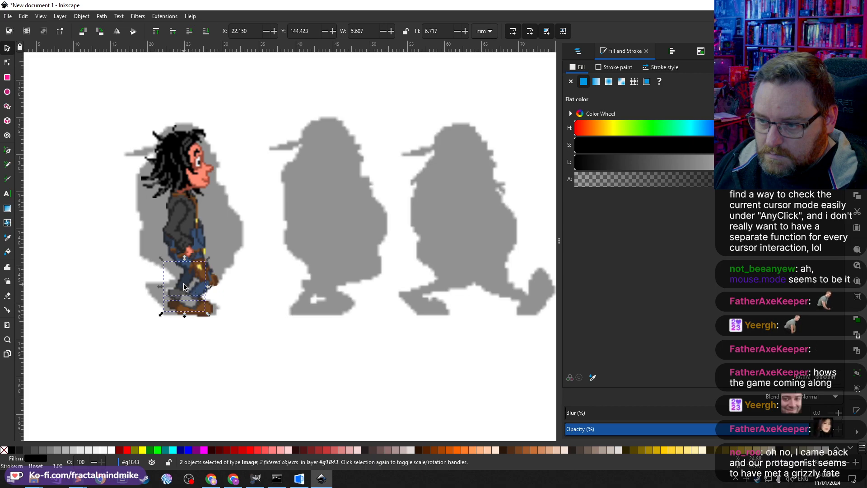
click(184, 286)
drag(184, 286, 212, 260)
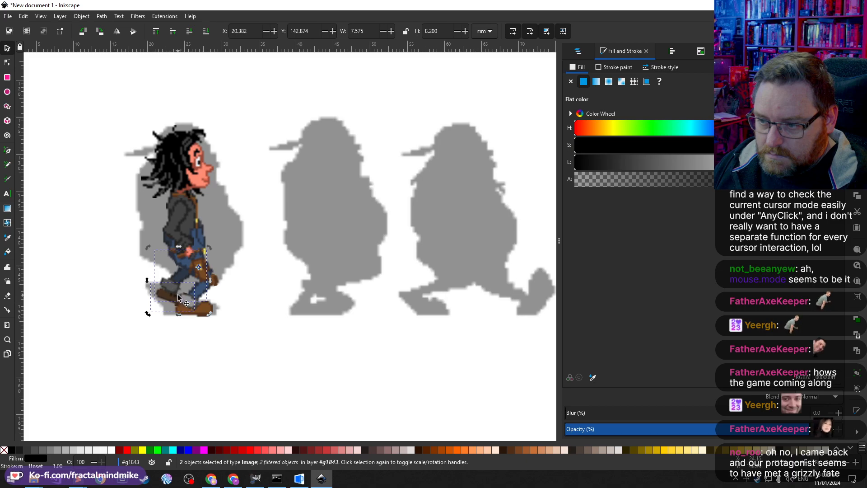
click(176, 288)
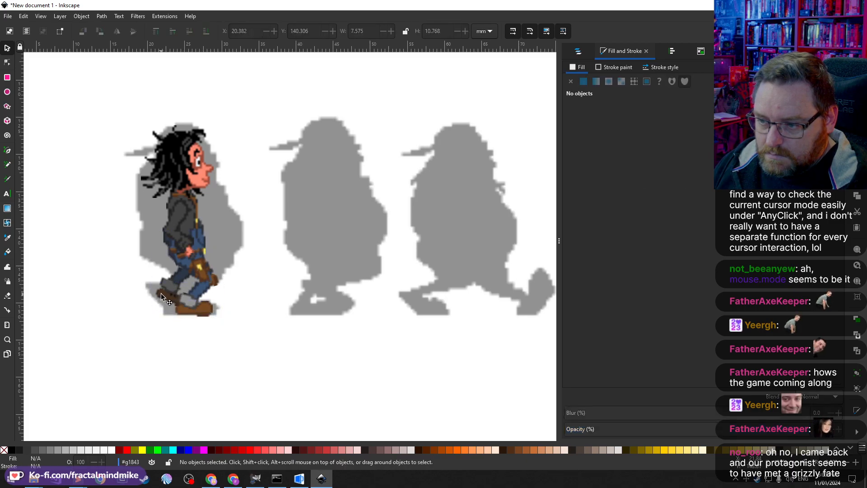
Step: Rotate the rear foot image around a repositioned rotation centre
click(164, 295)
mouse_move(171, 301)
mouse_down()
mouse_move(200, 265)
mouse_move(164, 286)
mouse_up()
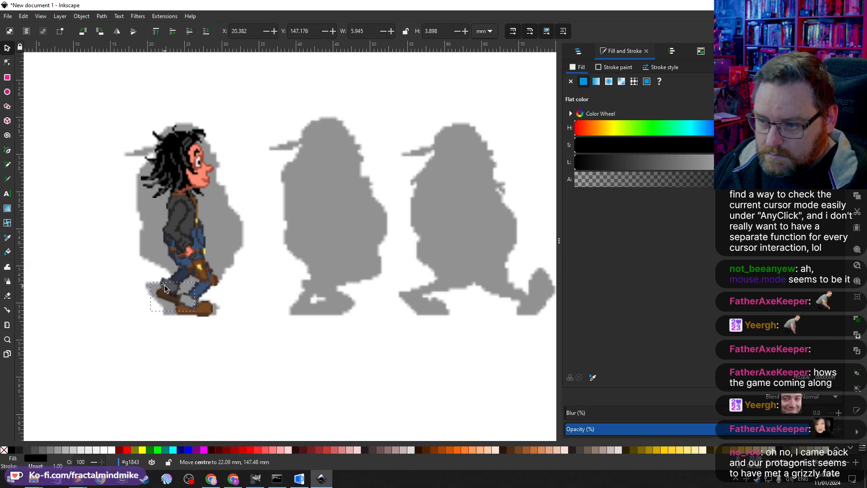
mouse_move(197, 315)
mouse_down()
mouse_move(179, 321)
mouse_move(165, 302)
mouse_move(188, 315)
mouse_up()
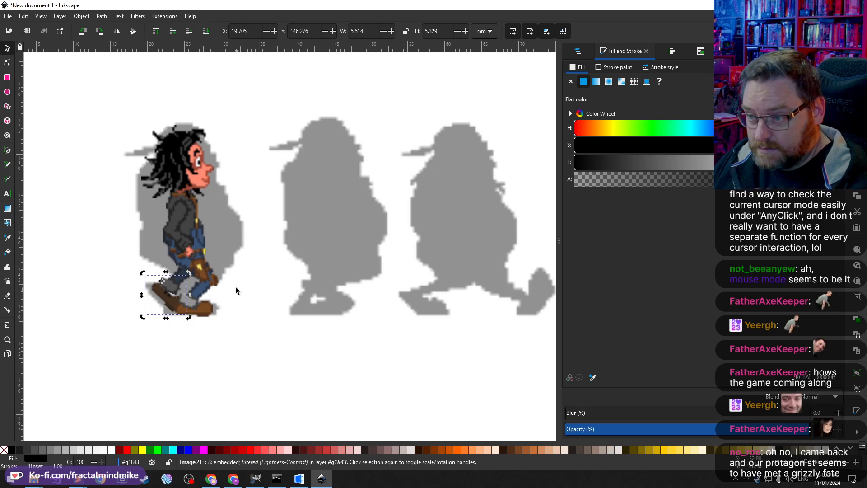
Step: Rotate the lower leg image around a repositioned rotation centre
click(181, 276)
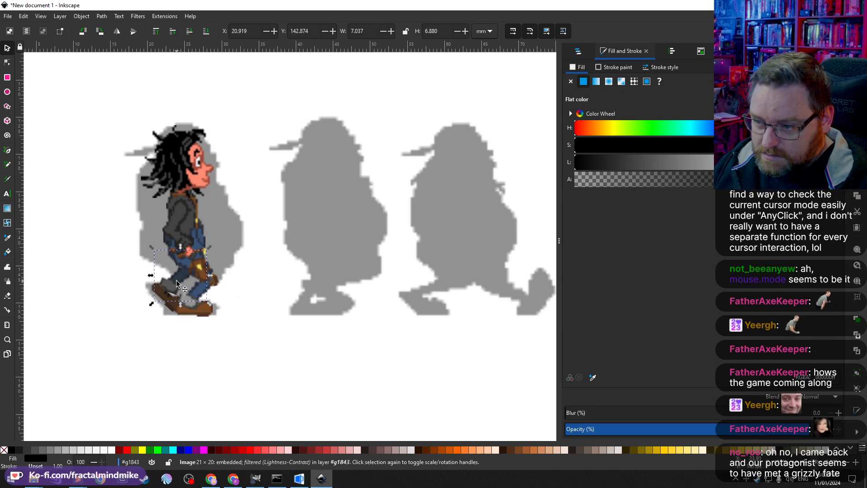
click(177, 281)
drag(199, 268, 172, 280)
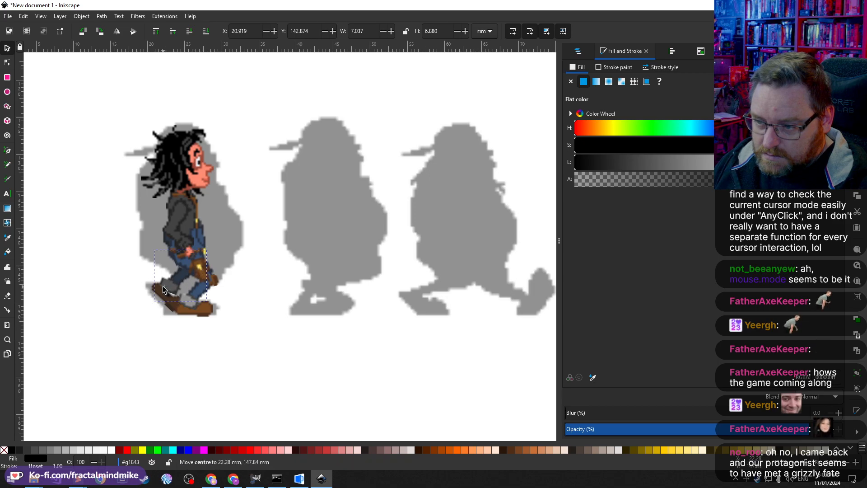
drag(211, 246, 216, 251)
Step: Bring the upper-body group to the front
click(171, 256)
key(Home)
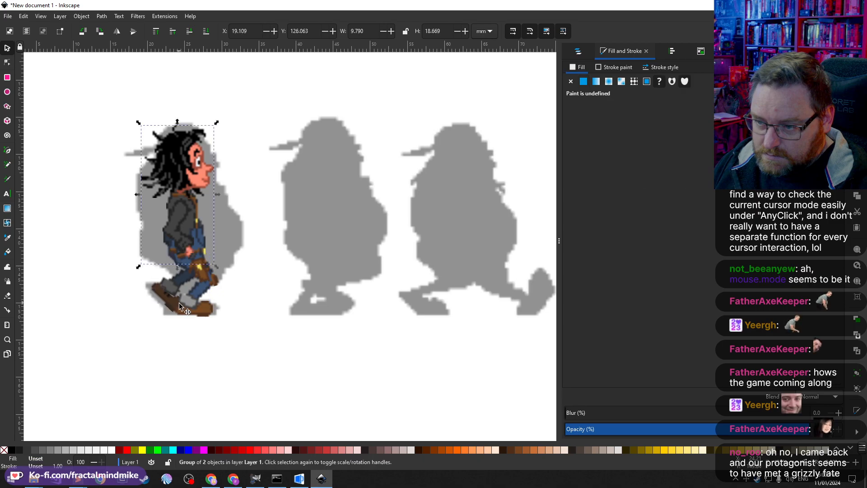
Step: Select the thigh image inside the legs group, nudge it left and undo the nudge
click(172, 286)
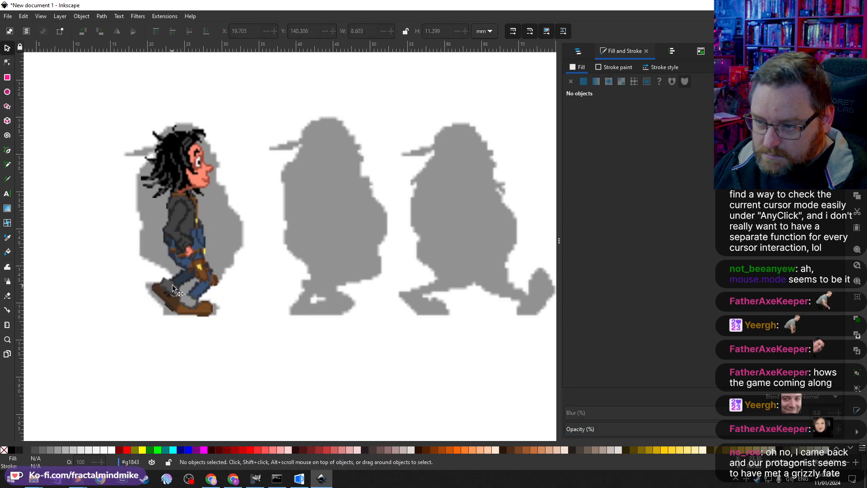
key(shift+Tab)
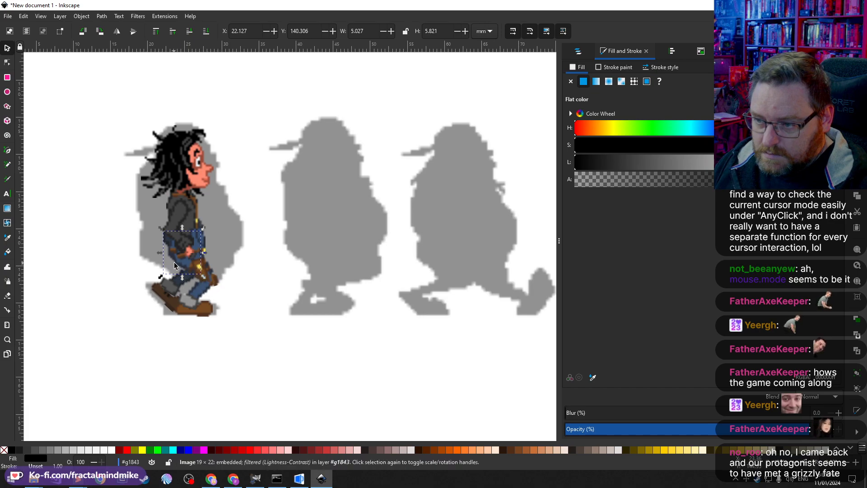
click(204, 276)
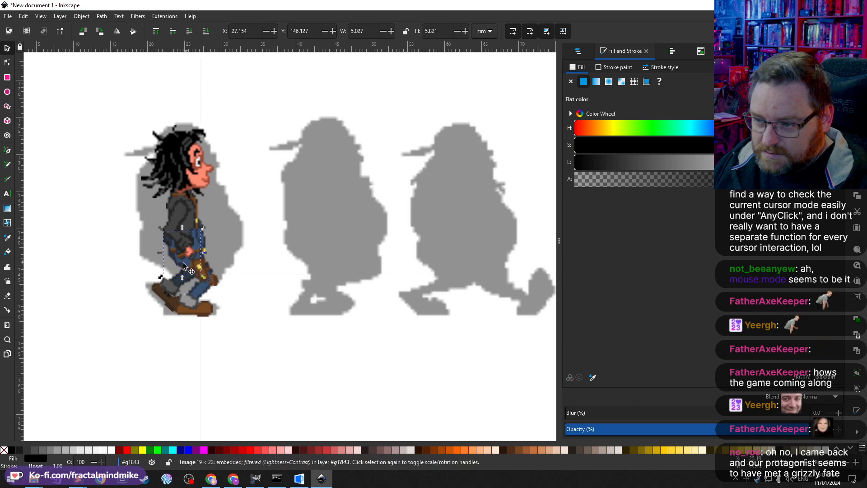
click(171, 256)
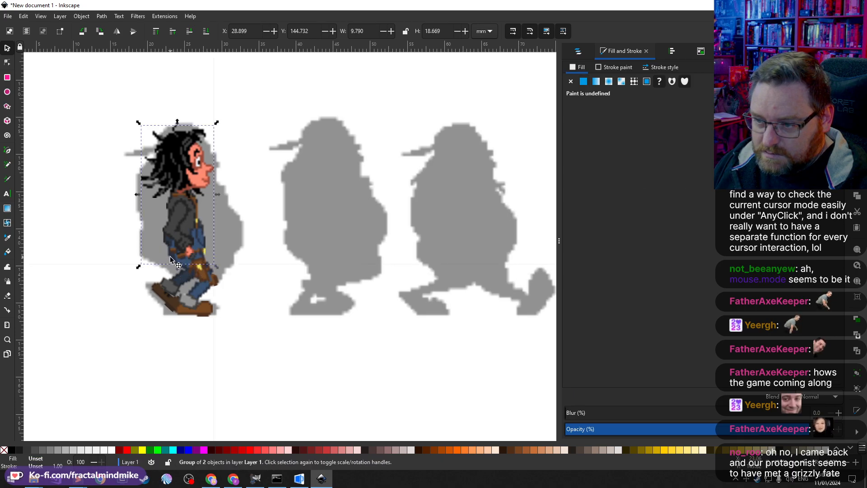
click(181, 276)
double_click(170, 283)
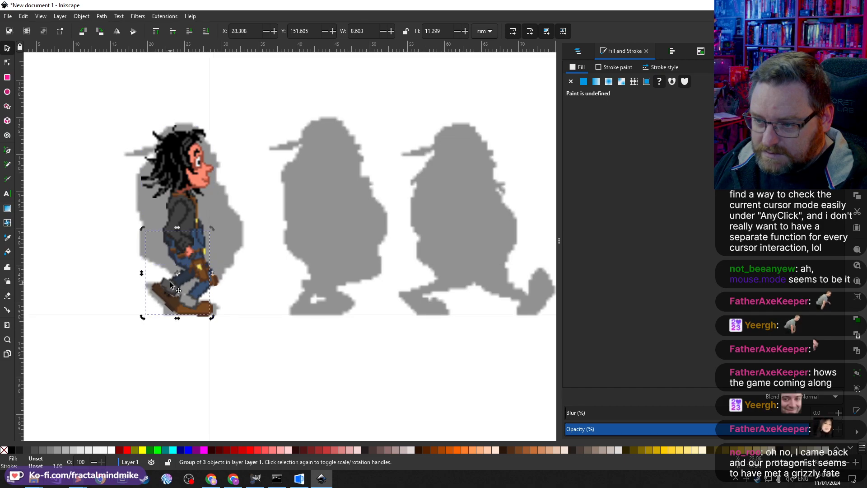
click(180, 247)
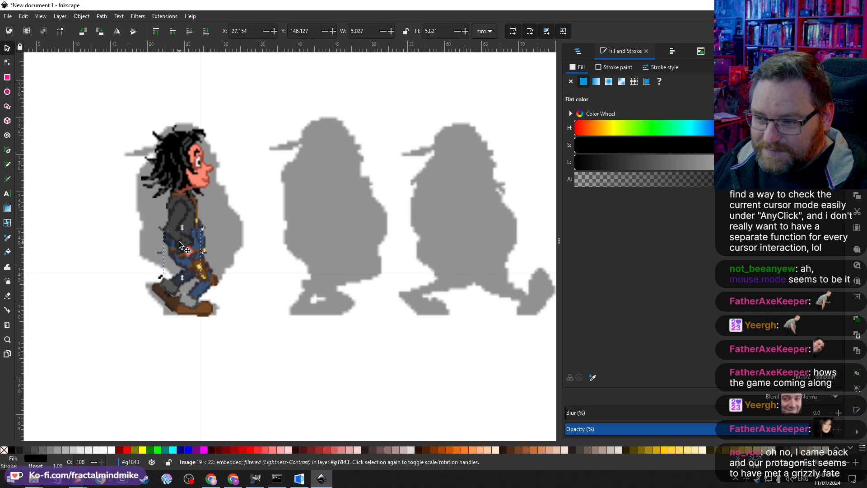
key(shift+Left)
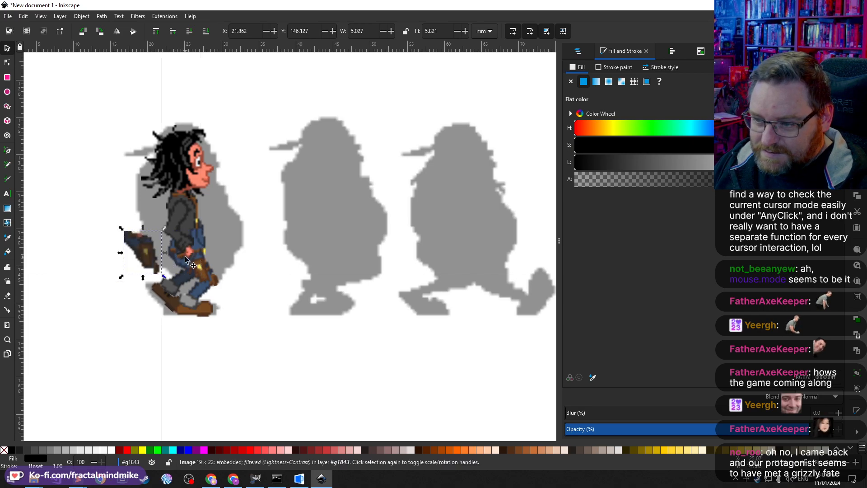
click(147, 261)
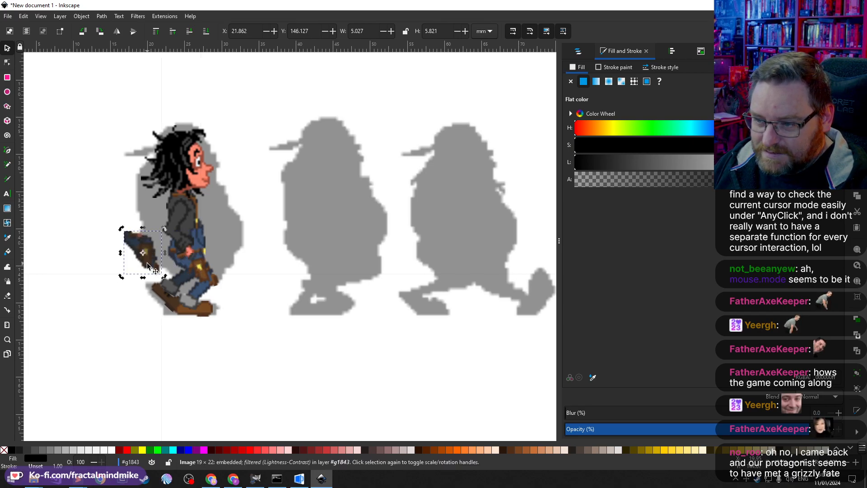
key(ctrl+z)
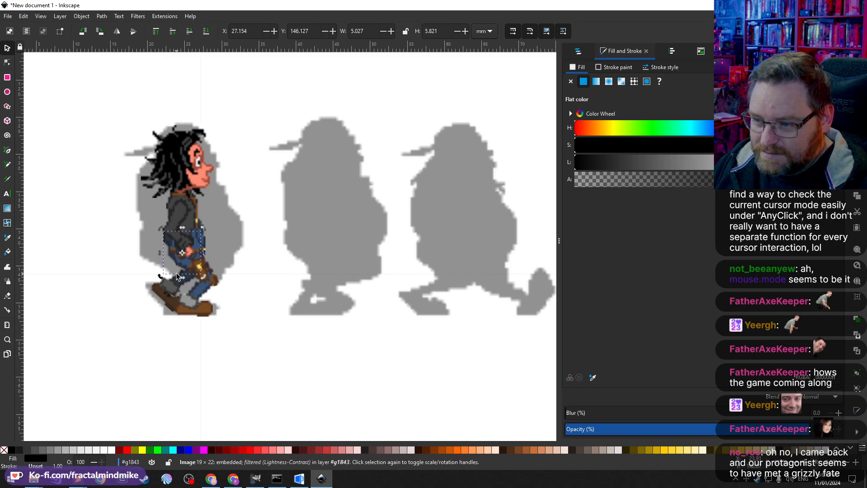
Step: Rotate the thigh image slightly around a repositioned rotation centre
drag(182, 252, 174, 244)
mouse_move(202, 276)
mouse_down()
mouse_move(210, 271)
mouse_move(194, 261)
mouse_move(215, 278)
mouse_move(221, 267)
mouse_move(212, 284)
mouse_up()
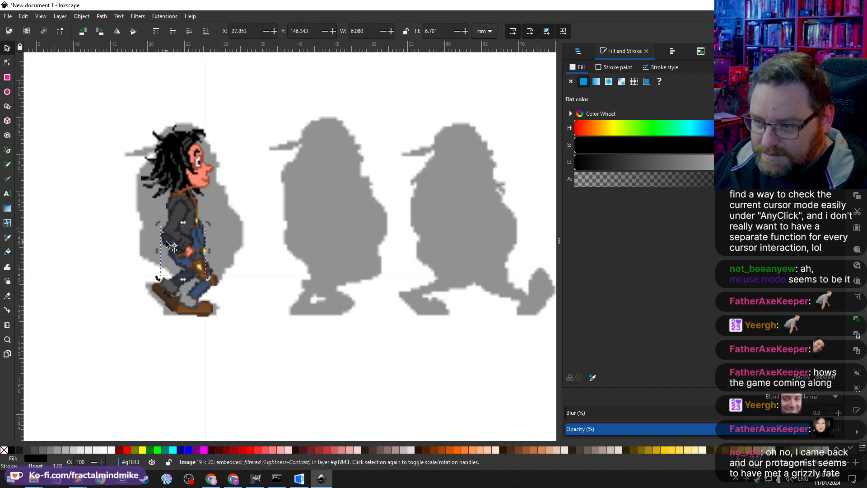
Step: Shift the thigh image slightly right and down
drag(167, 241, 176, 249)
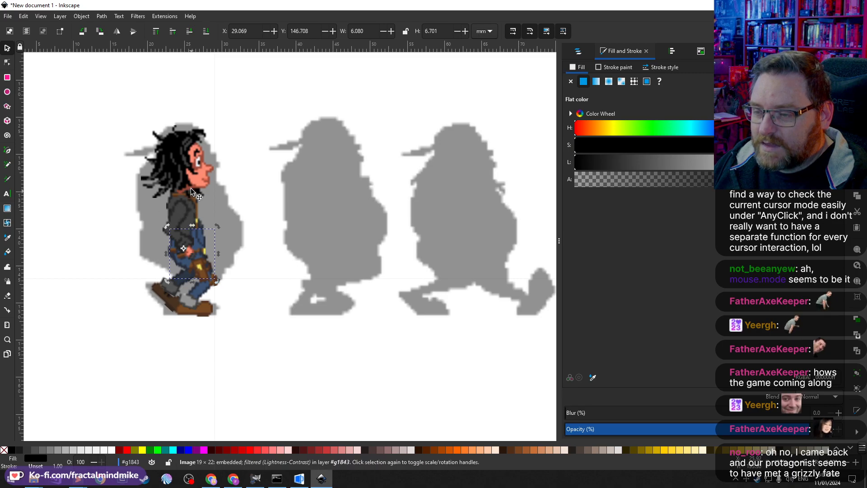
Step: Select the head image inside the upper-body group and nudge it one step right
click(199, 166)
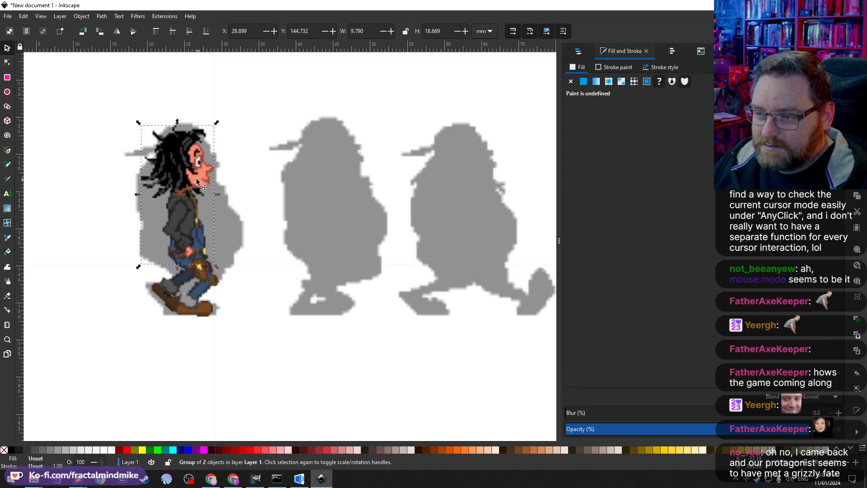
double_click(196, 163)
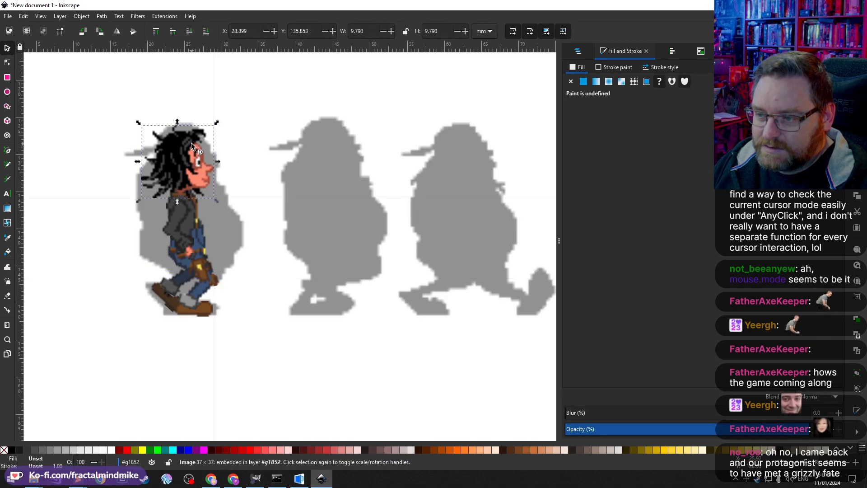
key(Up)
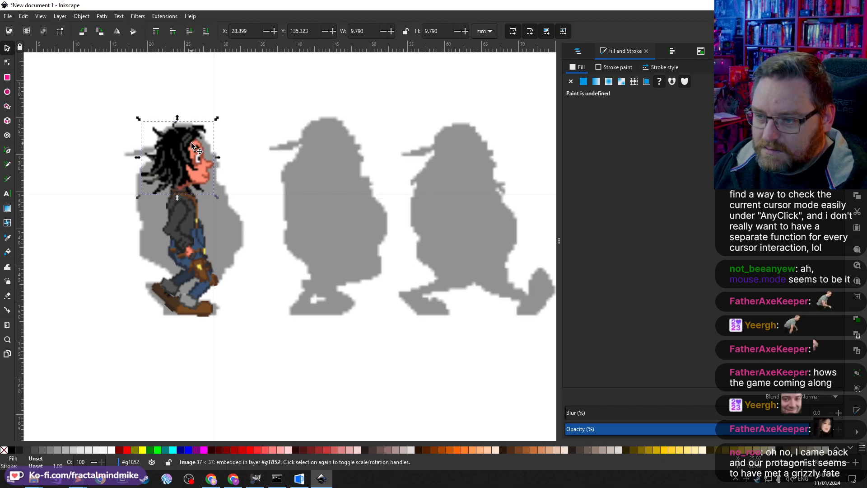
key(Down)
key(Up)
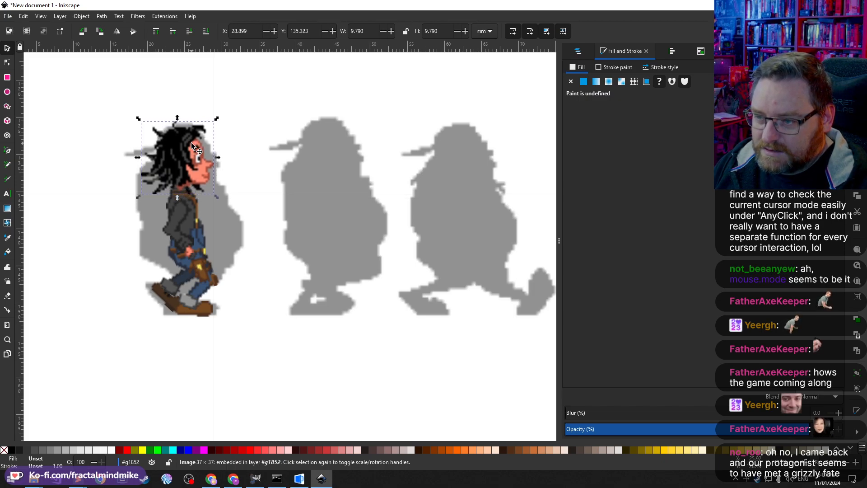
key(Down)
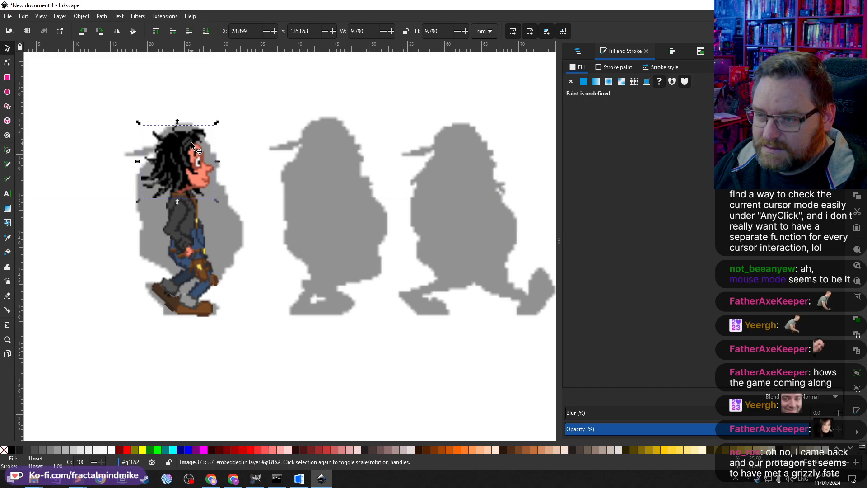
key(Up)
key(Right)
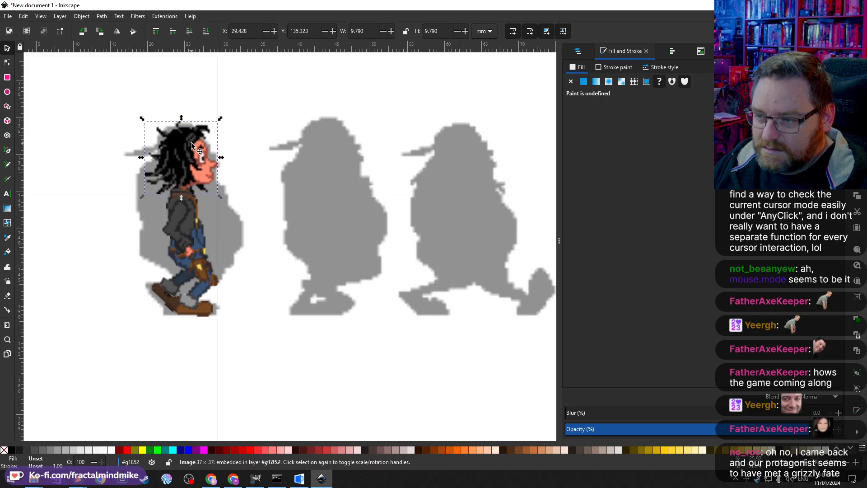
key(Up)
key(Down)
key(Up)
key(Down)
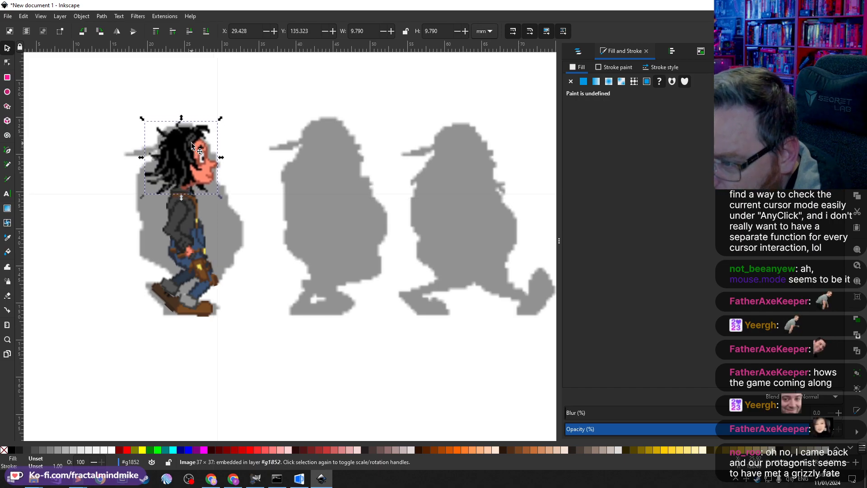
key(Down)
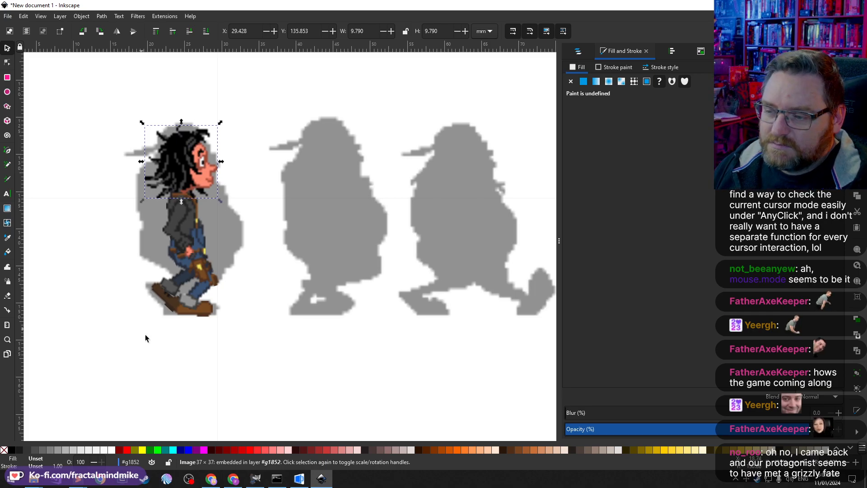
click(9, 53)
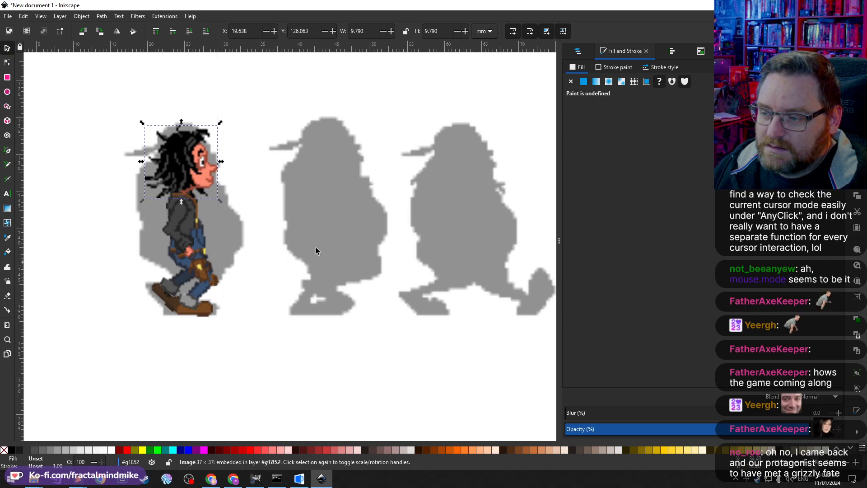
drag(280, 390, 86, 83)
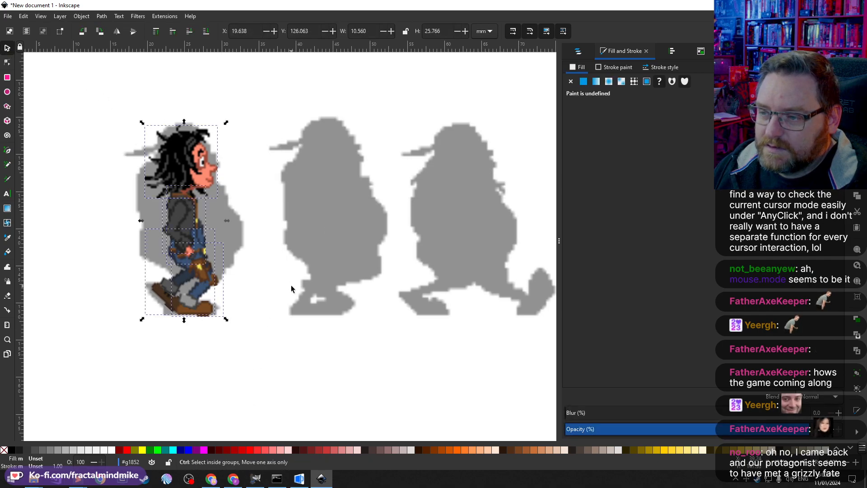
drag(323, 187, 297, 197)
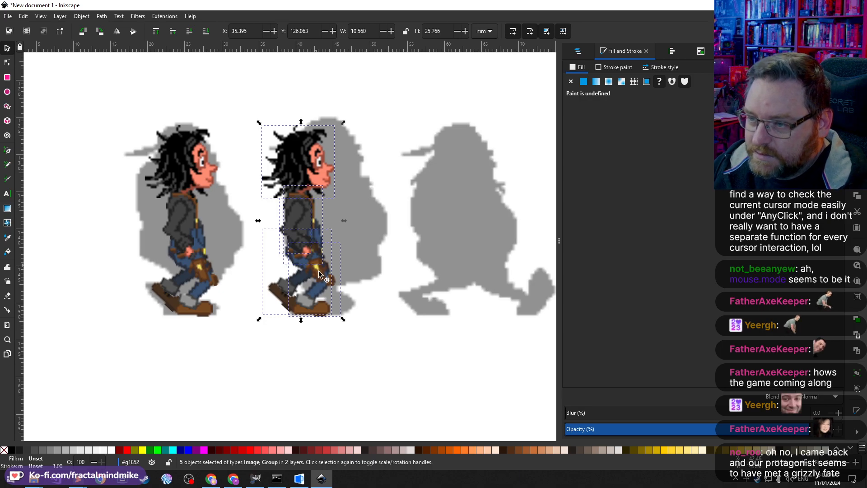
click(398, 300)
click(324, 185)
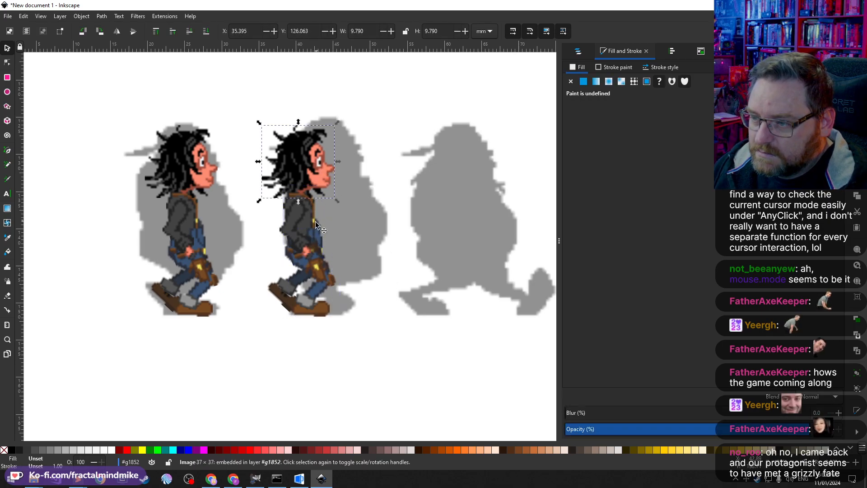
click(315, 301)
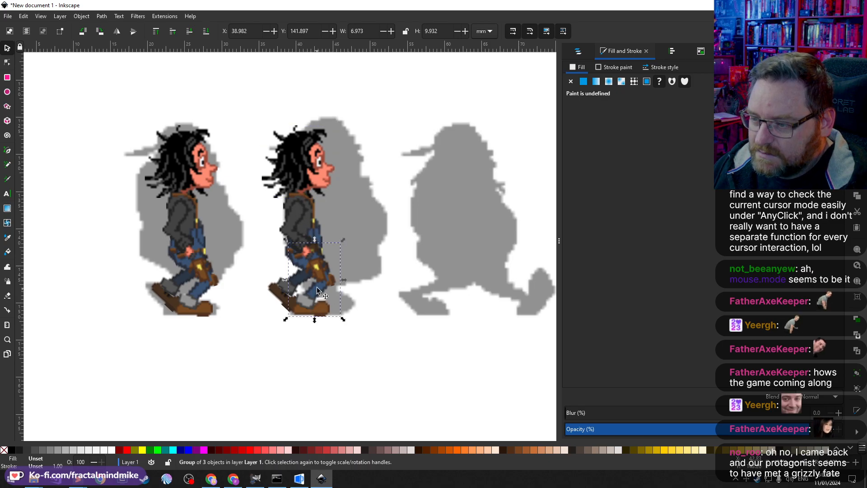
click(309, 217)
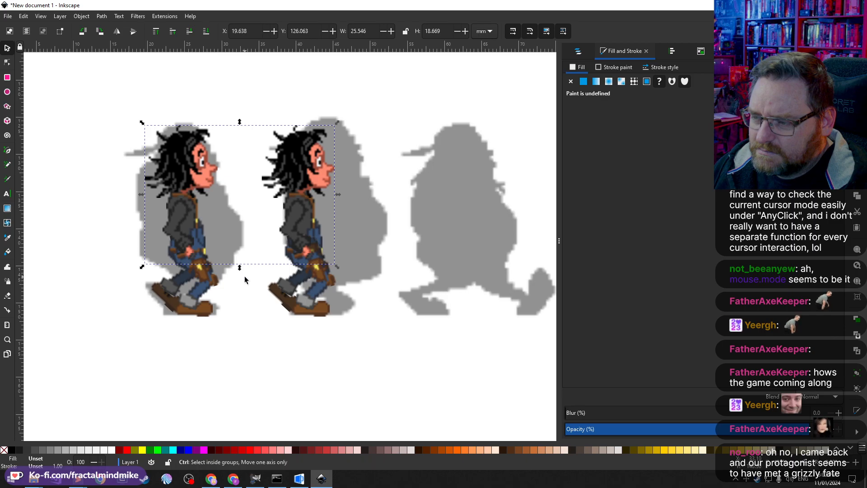
key(ctrl+z)
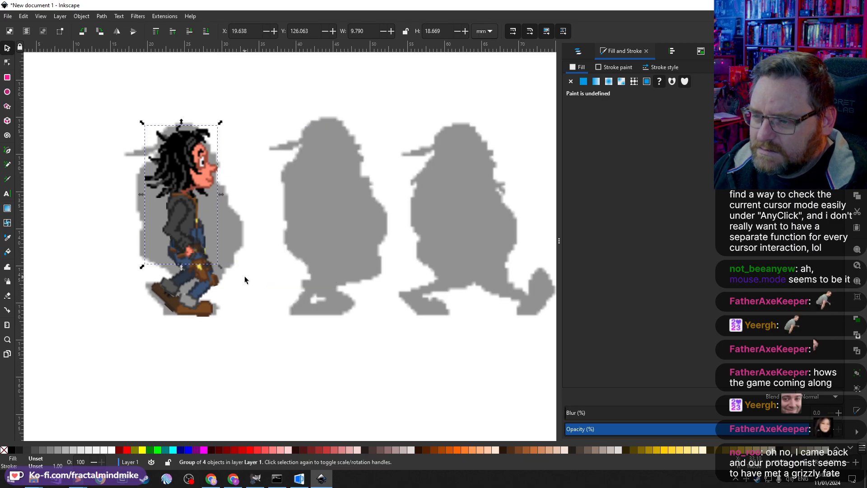
Step: Duplicate the whole assembled character and move the copy onto the second silhouette
click(269, 292)
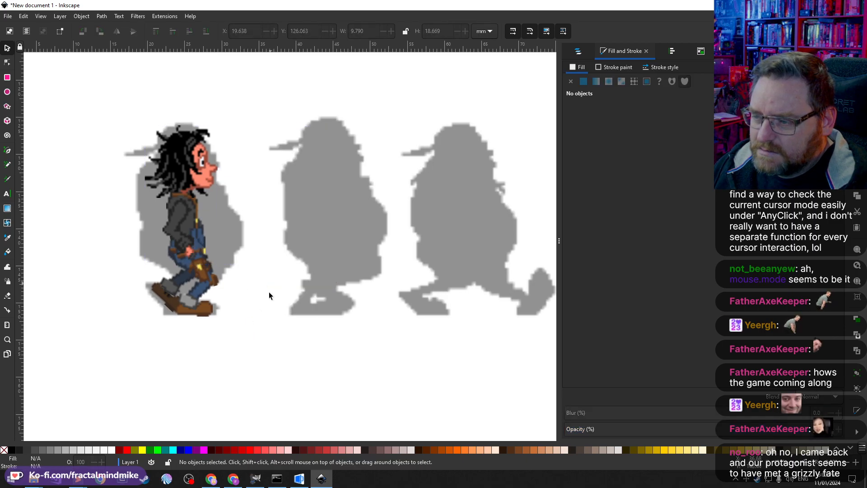
click(196, 305)
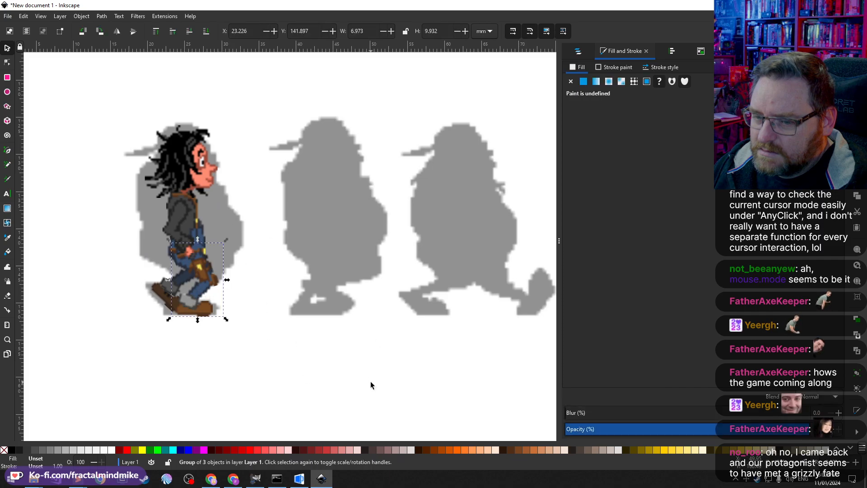
drag(370, 381, 107, 90)
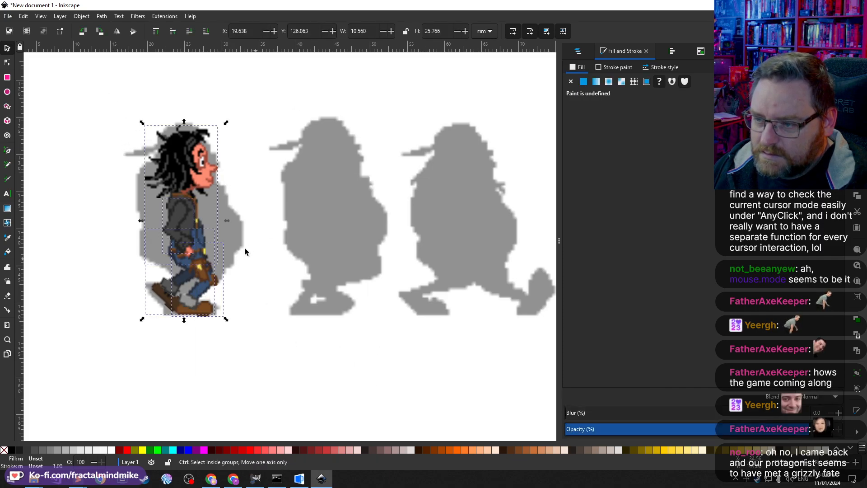
key(ctrl+d)
drag(178, 182, 295, 188)
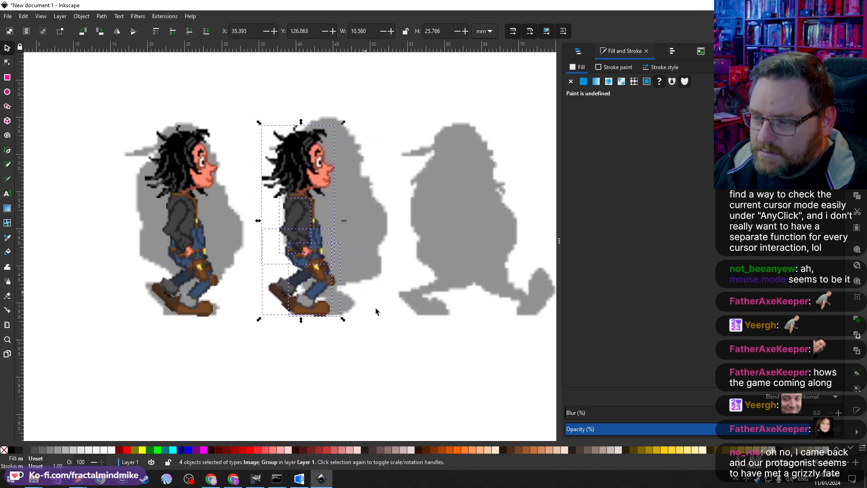
Step: Shift the copied character slightly right to line it up with the second silhouette
click(374, 277)
drag(380, 360, 250, 116)
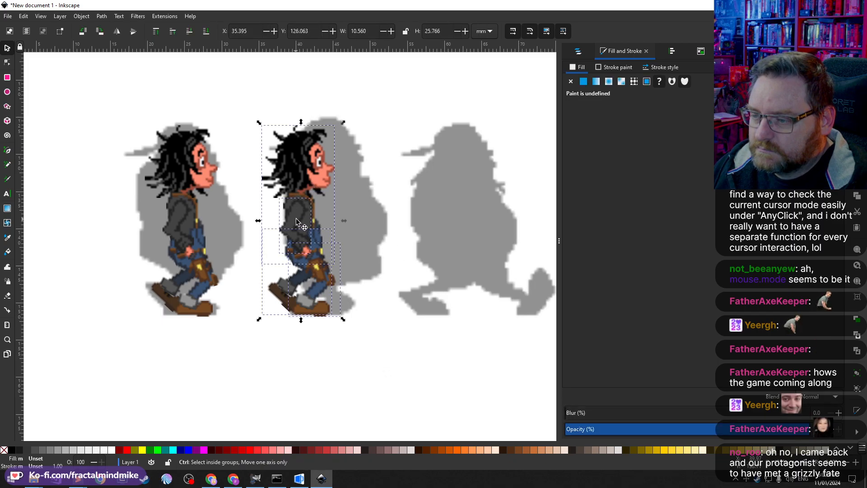
drag(297, 221, 308, 218)
click(369, 276)
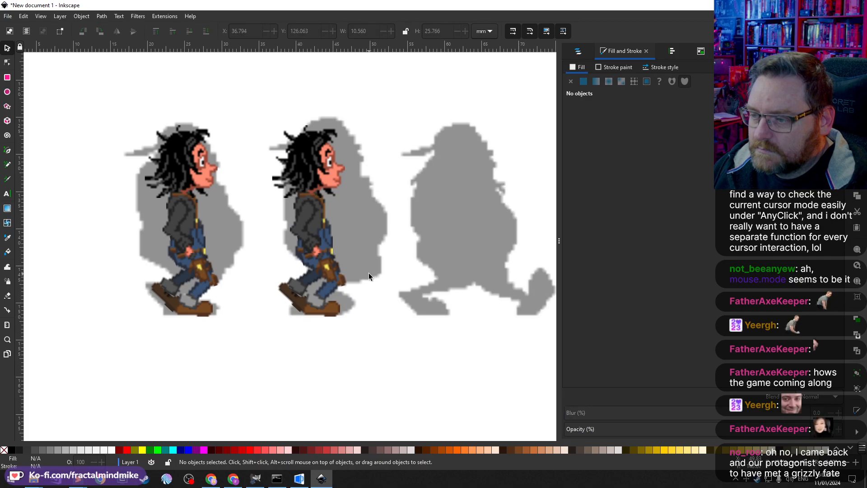
Step: Raise the copy's upper-body group together with the arm image by two nudges
click(307, 283)
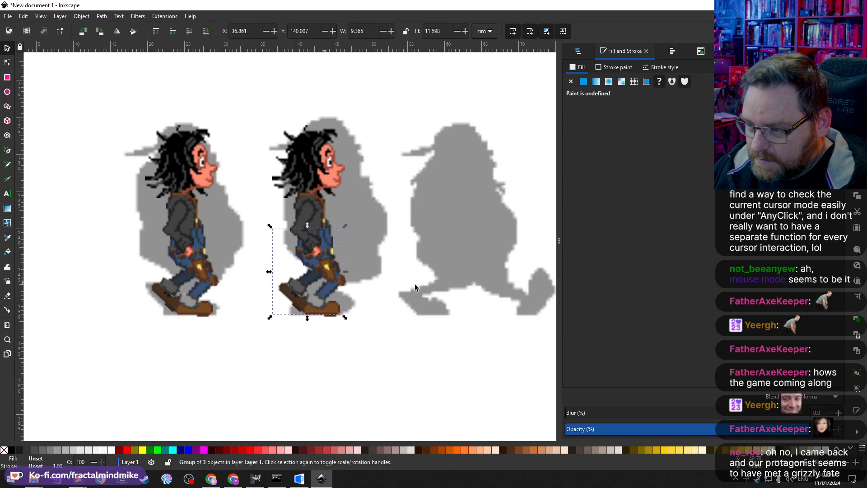
click(294, 189)
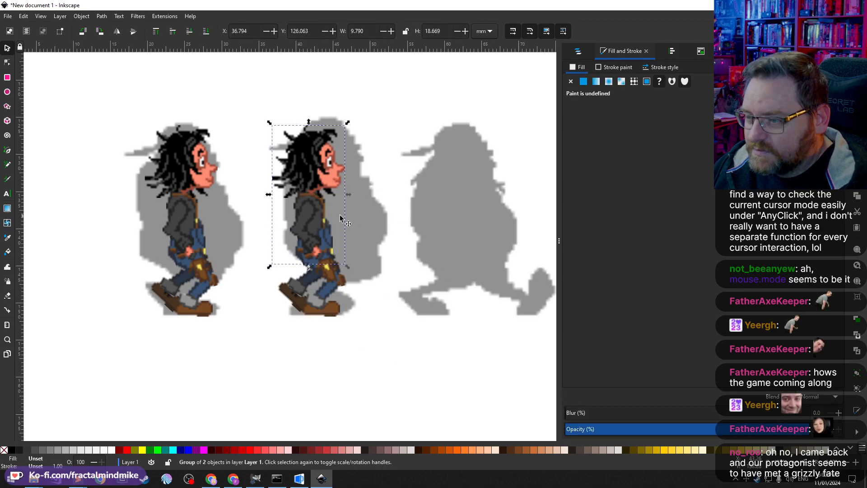
shift+click(302, 213)
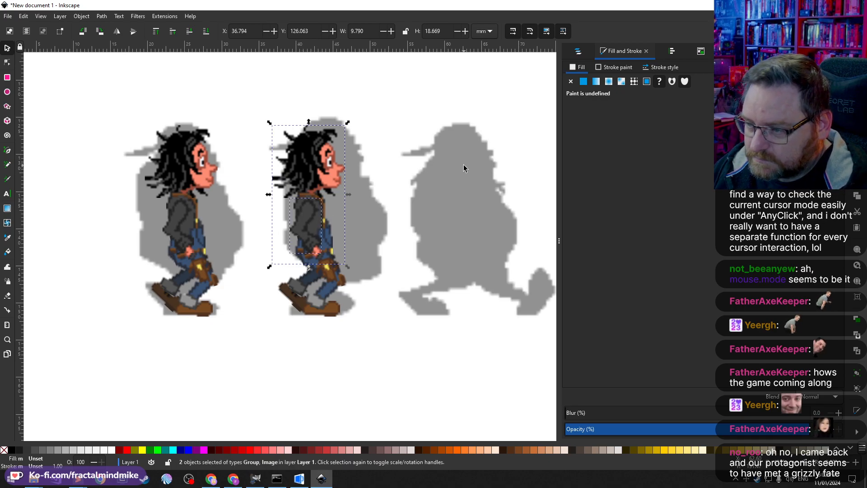
key(shift+Up)
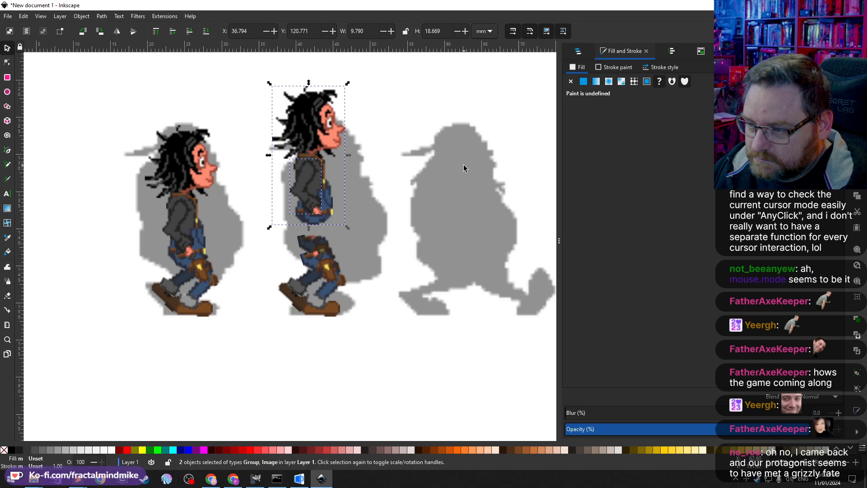
key(shift+Down)
key(Up)
key(Up)
key(Up)
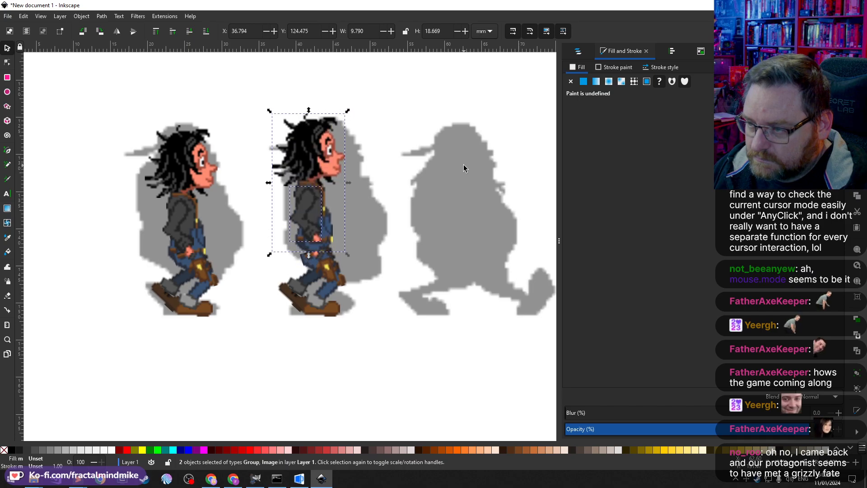
key(Down)
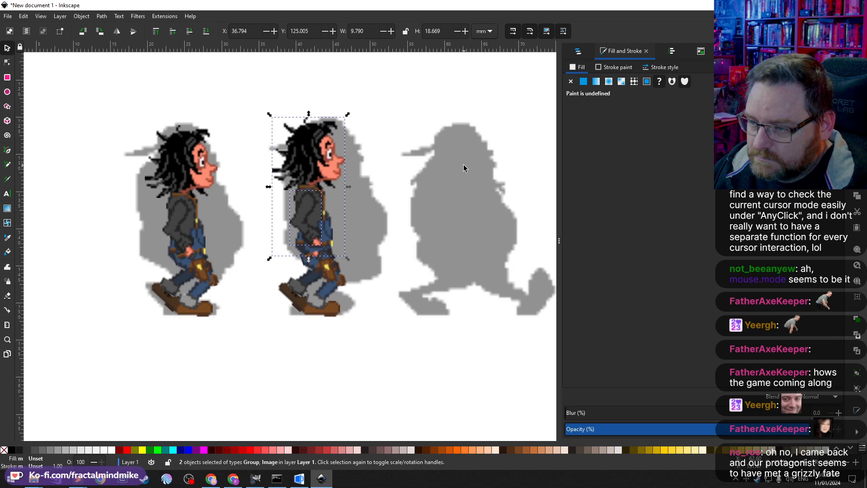
key(Escape)
Step: Rotate the copy's thigh image inside its legs group around a repositioned rotation centre
click(320, 268)
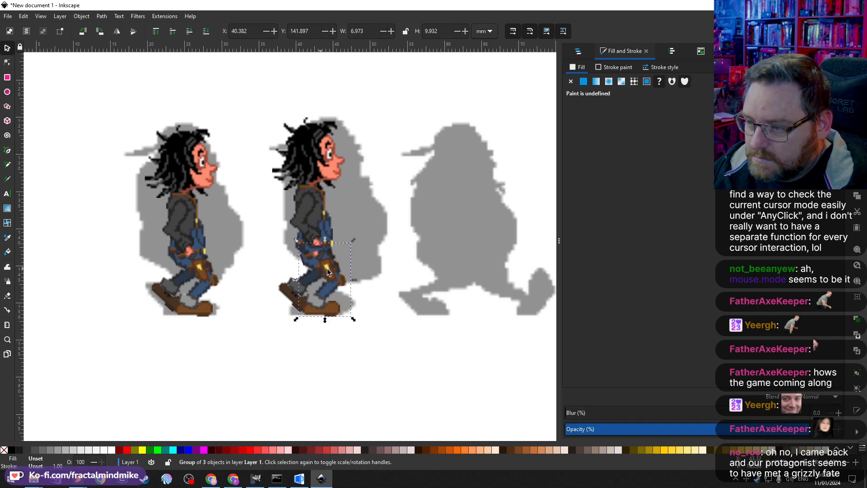
double_click(321, 266)
click(321, 267)
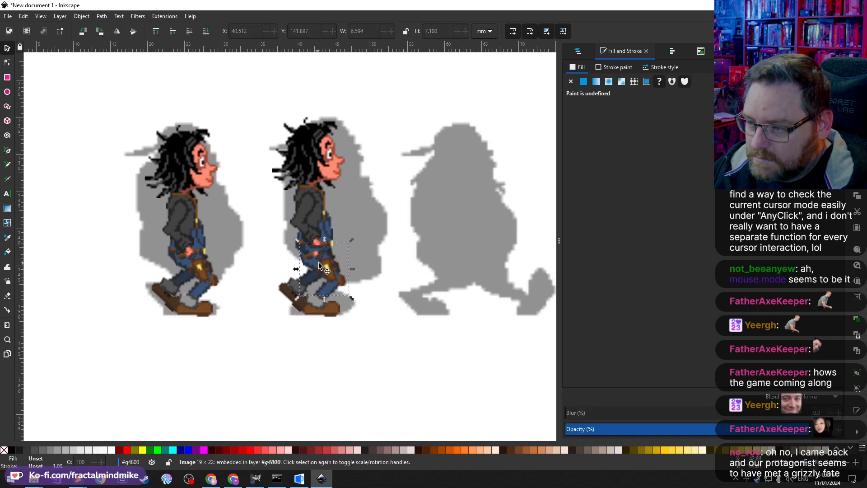
click(333, 269)
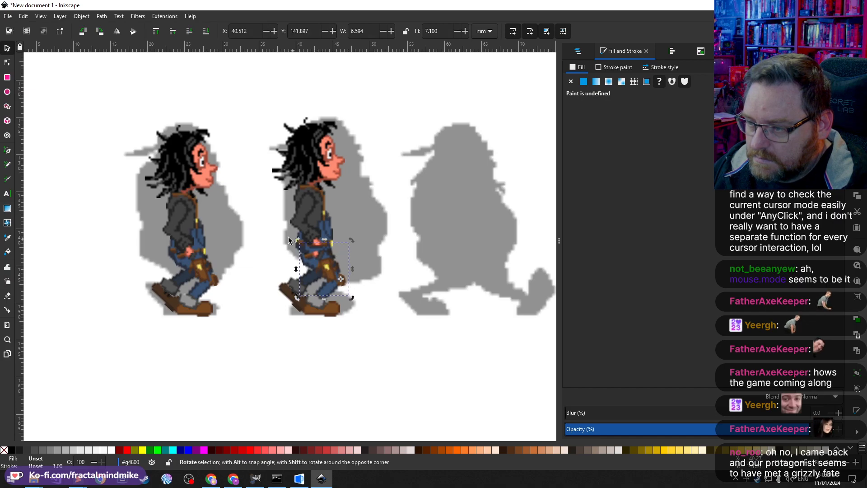
mouse_move(297, 241)
mouse_down()
mouse_move(314, 234)
mouse_move(305, 234)
mouse_up()
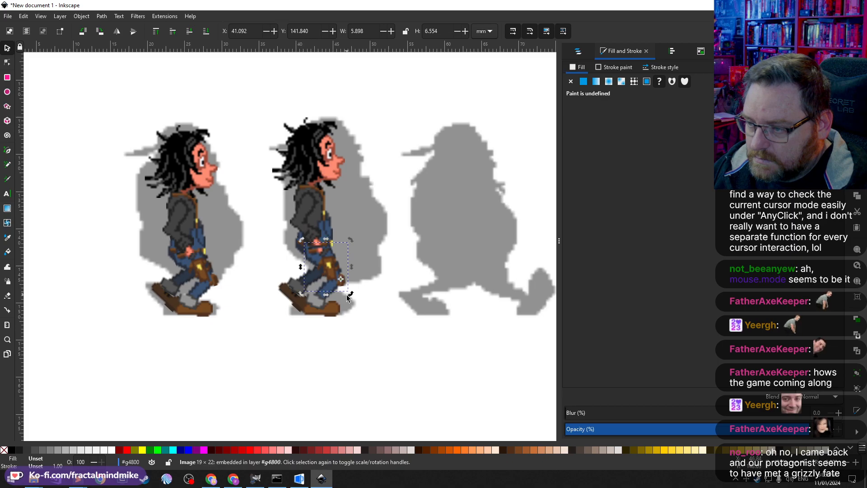
Step: Rotate the copy's thigh and lower leg images together to swing the leg forward
shift+click(314, 304)
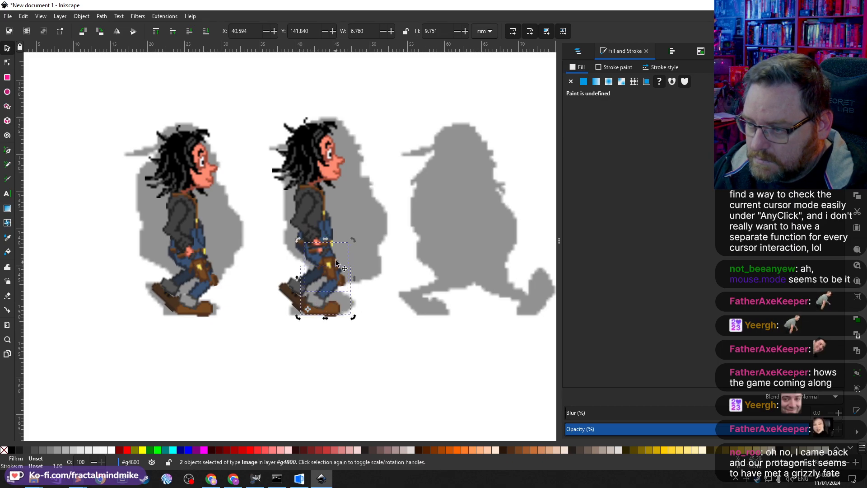
drag(355, 240, 343, 232)
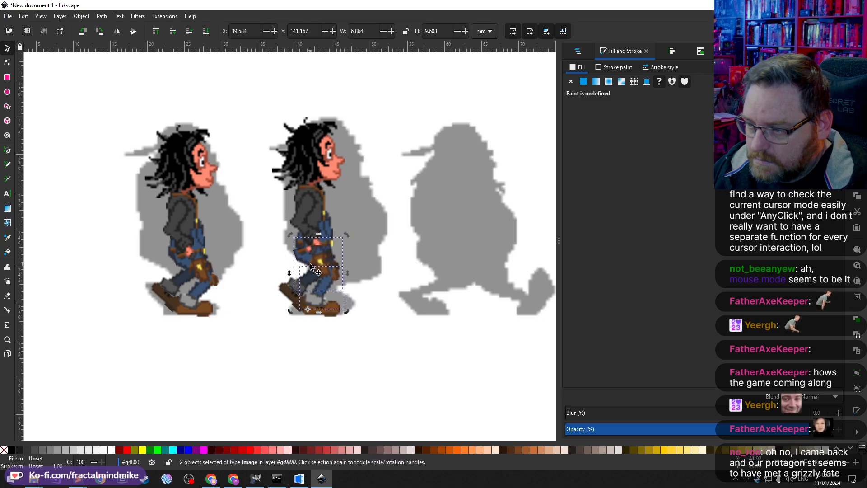
click(332, 316)
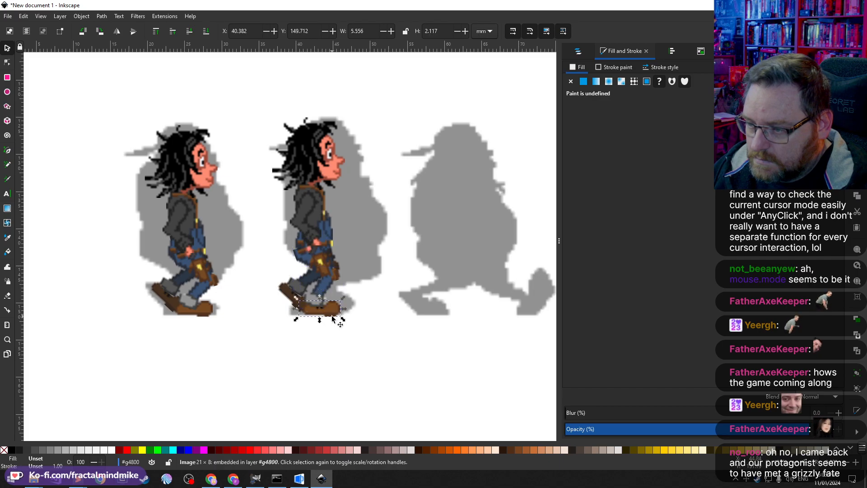
Step: Rotate the copy's thigh image slightly within its legs group
click(321, 247)
click(307, 255)
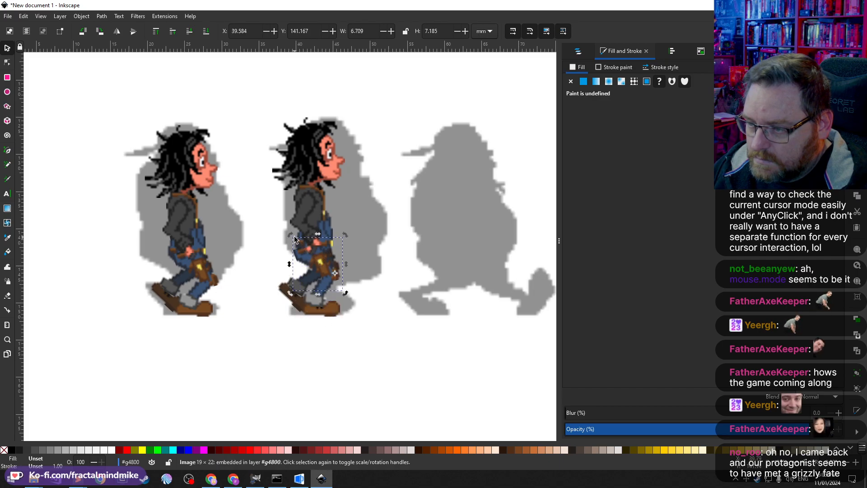
drag(288, 234, 299, 227)
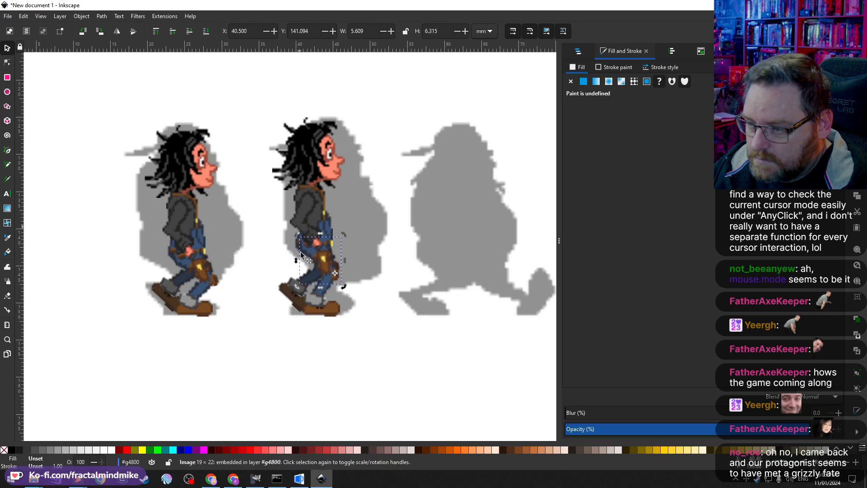
Step: Rotate the copy's whole legs group forward around a rotation centre moved up to the hip
key(Escape)
click(290, 298)
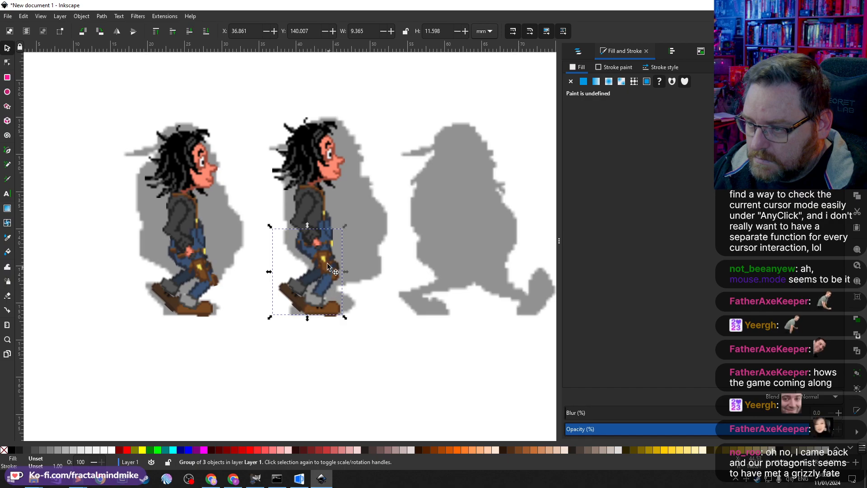
click(297, 285)
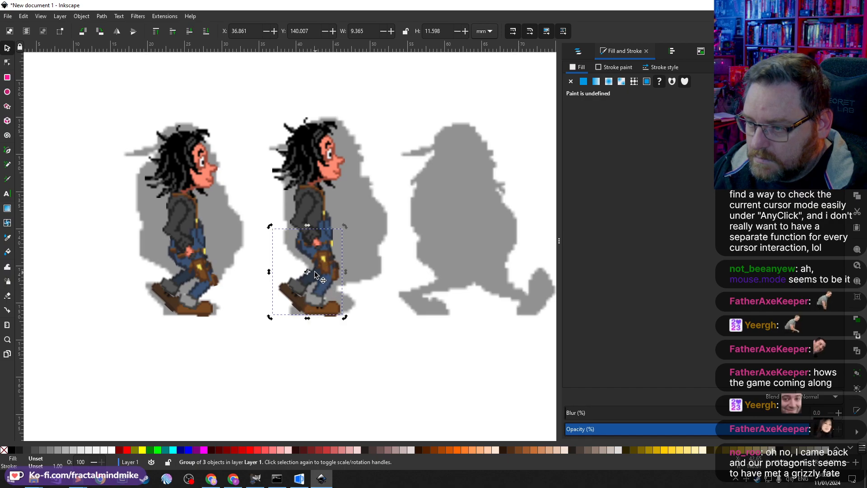
drag(307, 272, 309, 244)
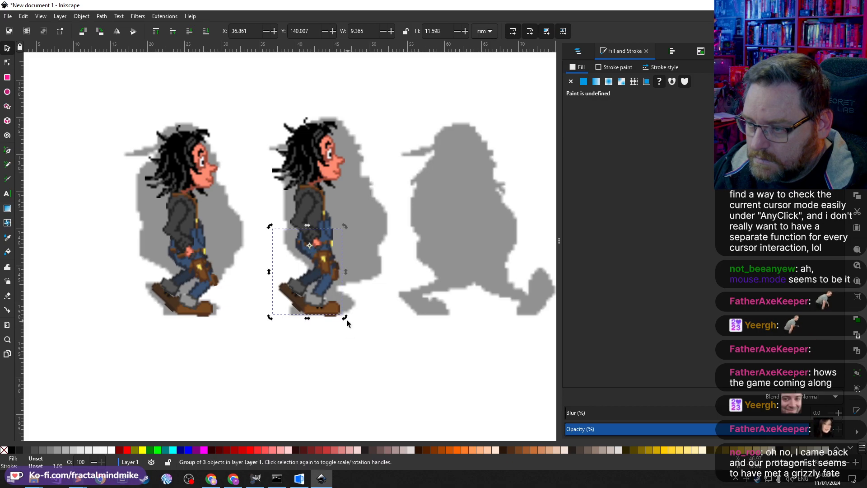
drag(347, 318, 394, 287)
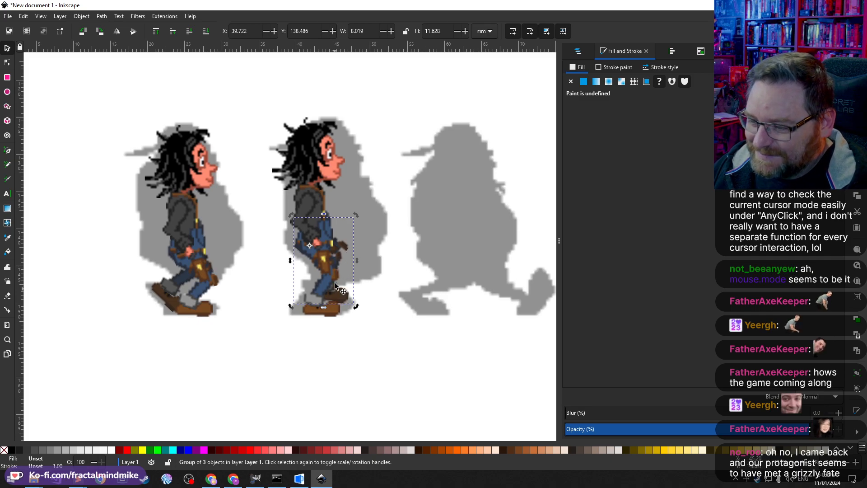
key(Escape)
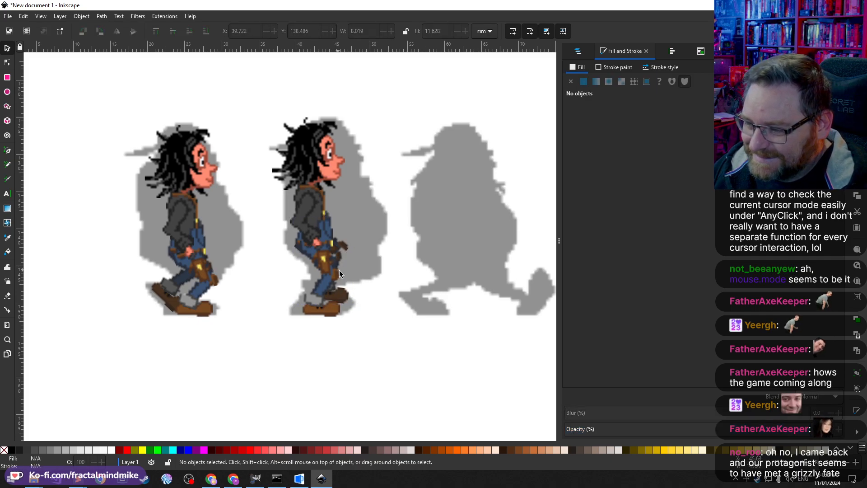
Step: Select the copy's lower leg and foot images together and move them slightly up
click(341, 295)
double_click(341, 298)
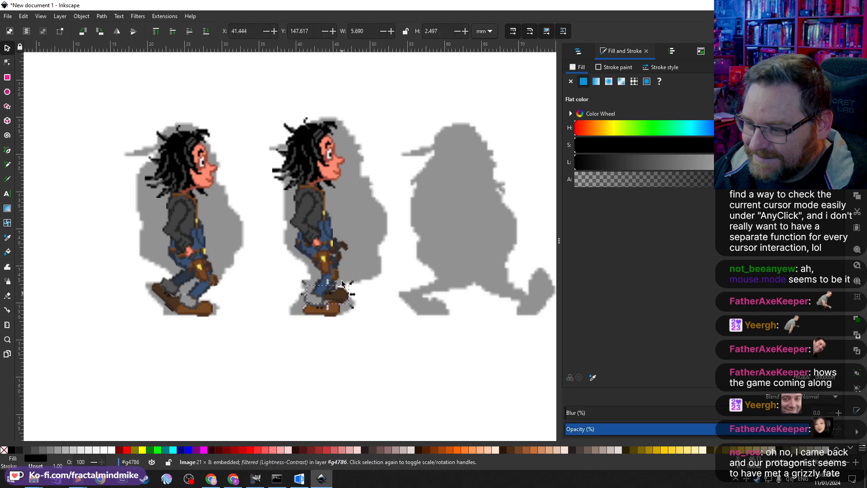
shift+click(341, 259)
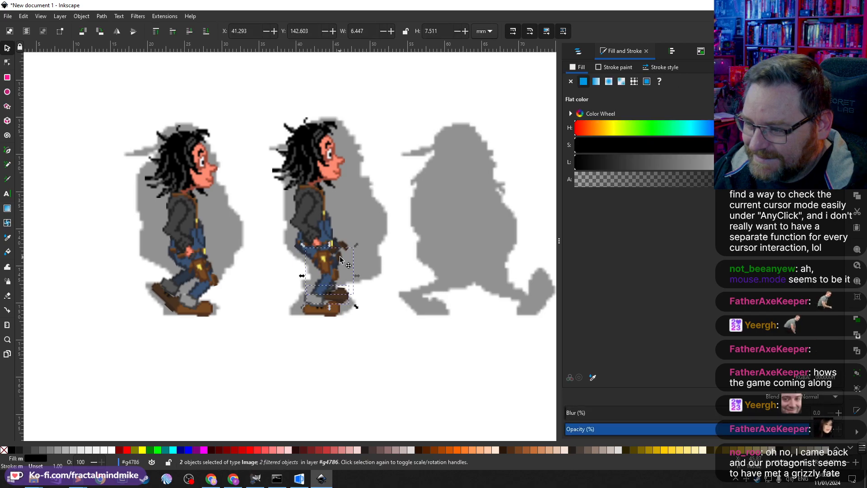
drag(339, 257, 345, 246)
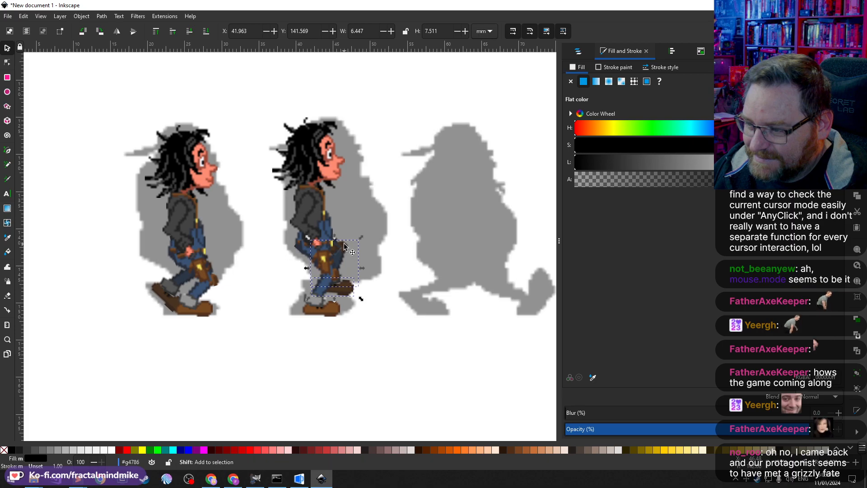
Step: Rotate the copy's legs group back toward upright
click(331, 310)
click(350, 289)
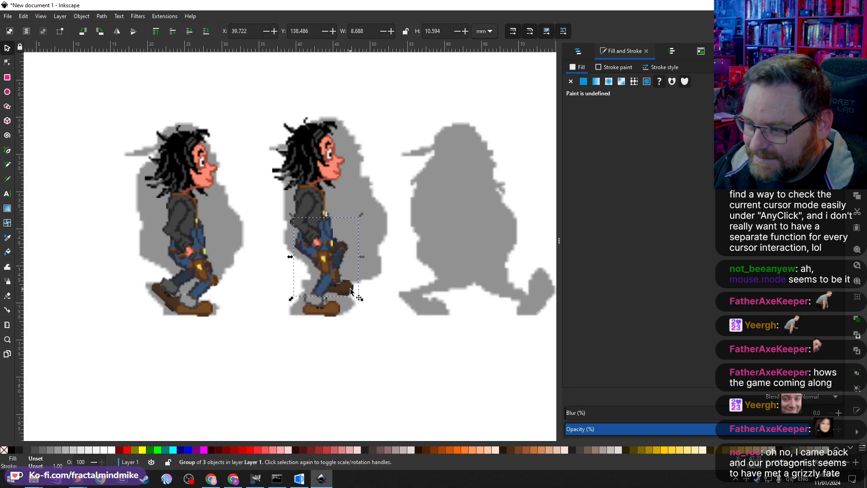
click(341, 260)
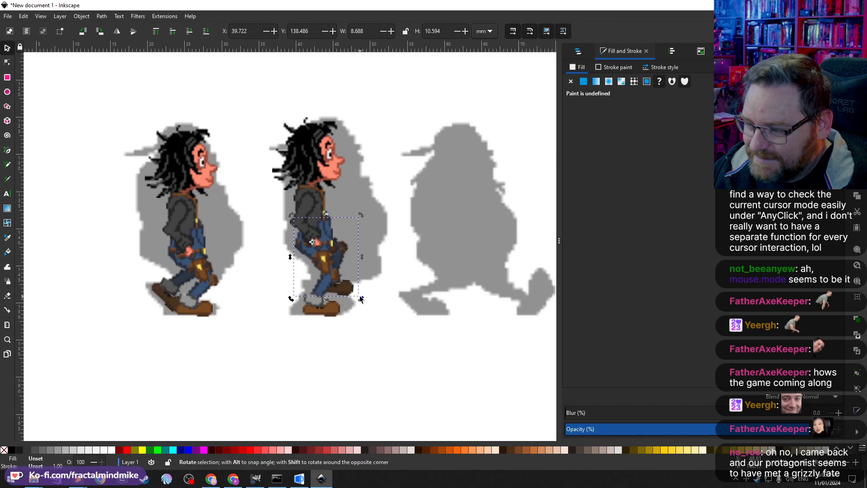
drag(360, 299, 343, 307)
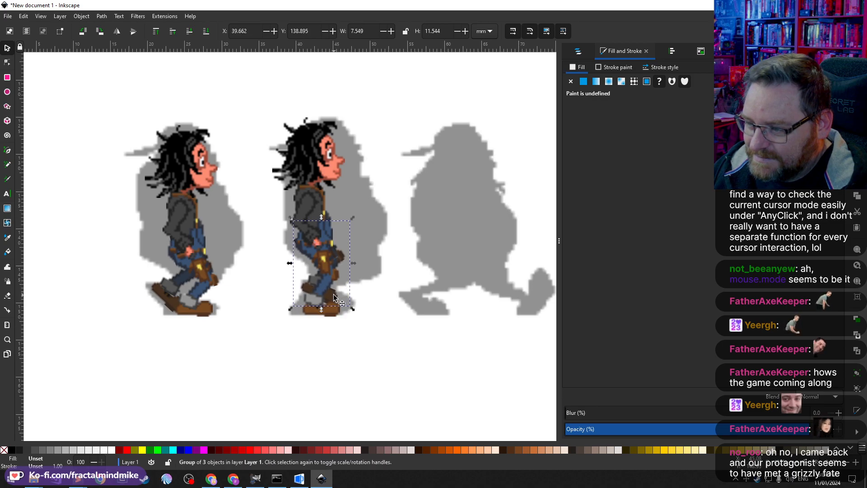
Step: Rotate the copy's lower leg and foot images together around a rotation centre moved to the knee
double_click(333, 294)
shift+click(321, 276)
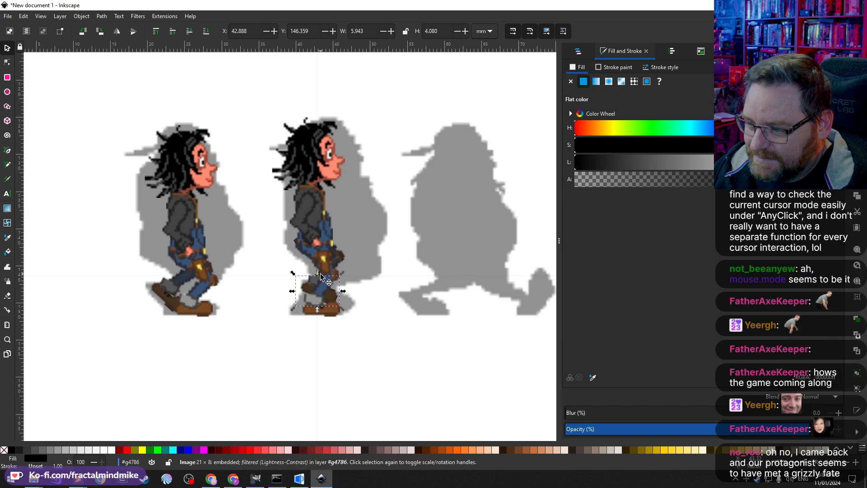
click(333, 299)
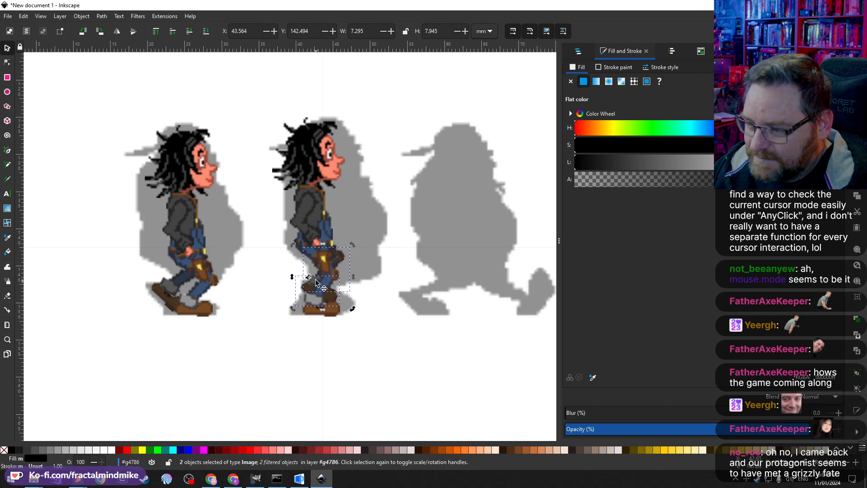
drag(315, 280, 340, 256)
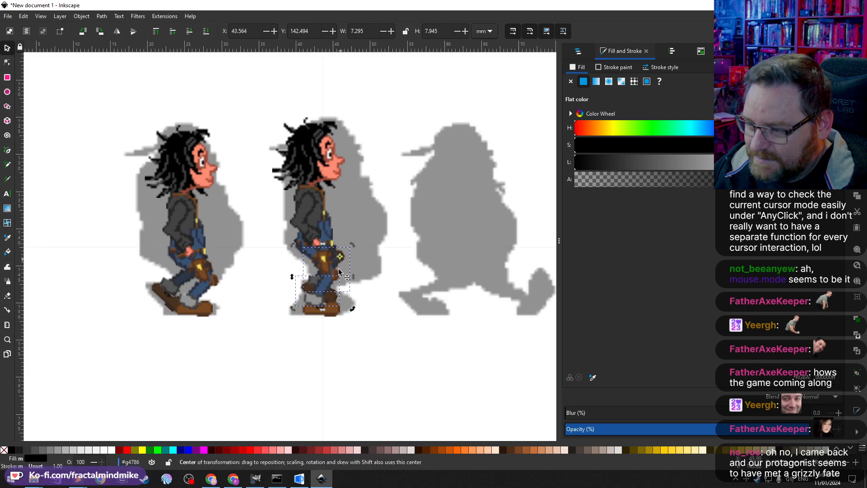
mouse_move(353, 309)
mouse_down()
mouse_move(376, 305)
mouse_move(365, 307)
mouse_up()
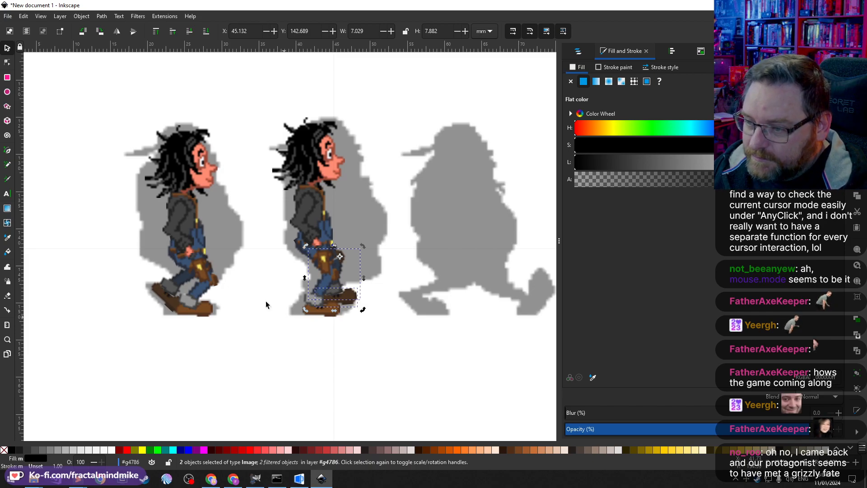
click(300, 351)
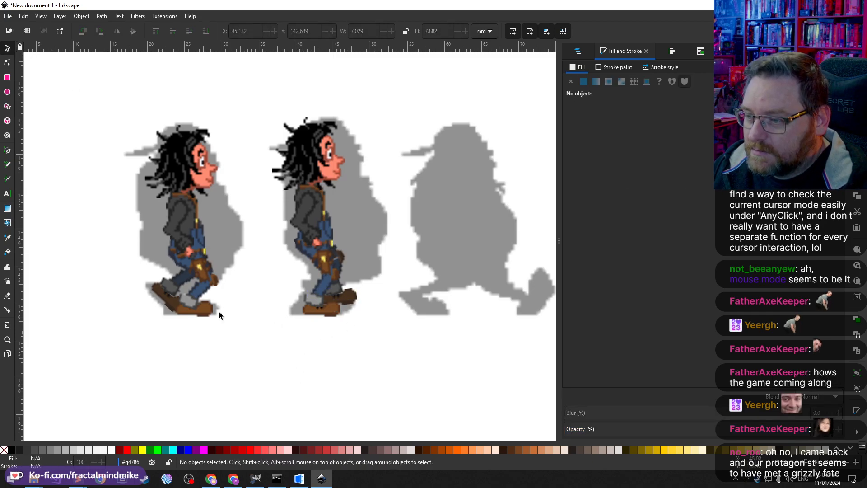
Step: Duplicate the second character and move the copy onto the third silhouette
click(294, 217)
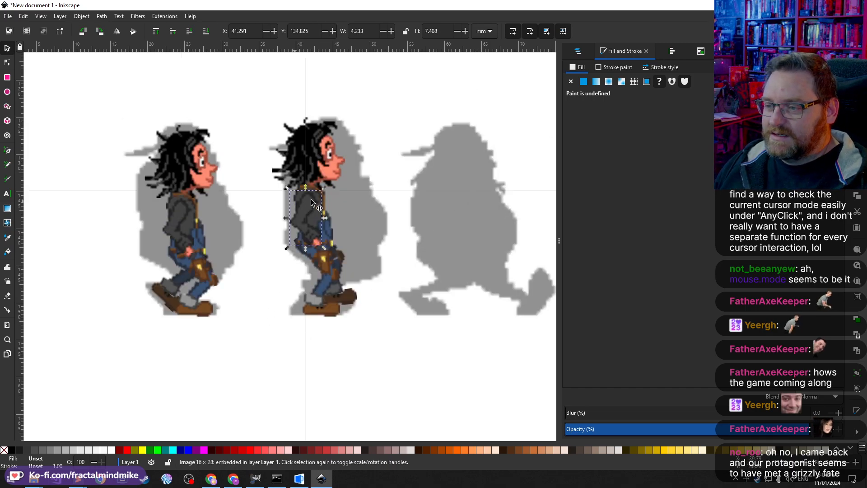
scroll(359, 205, right, 2)
scroll(296, 220, down, 1)
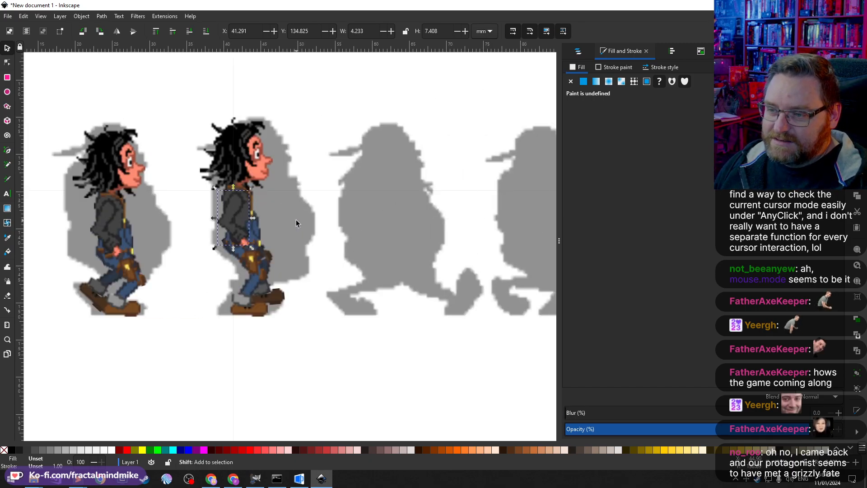
scroll(278, 221, right, 2)
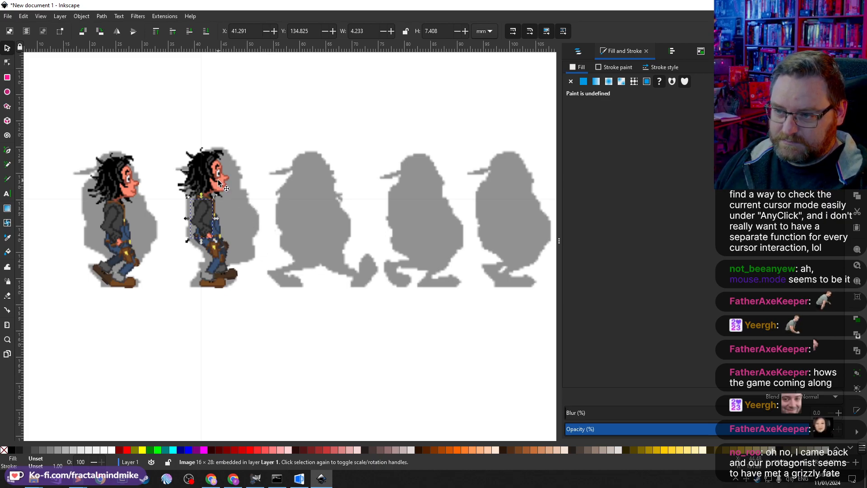
drag(285, 319, 163, 116)
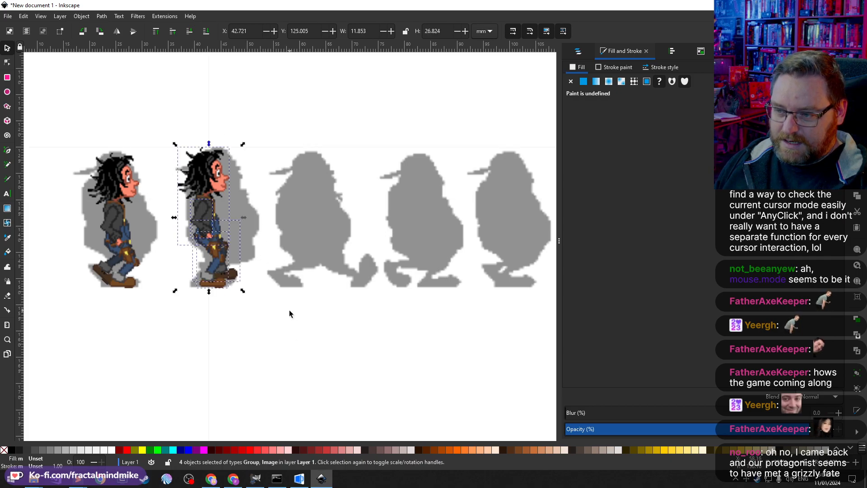
drag(310, 348, 155, 122)
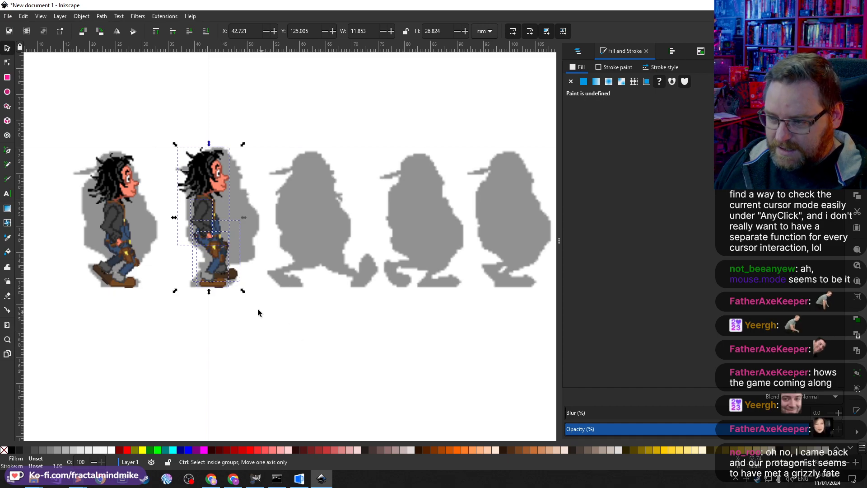
key(ctrl+d)
drag(203, 209, 280, 235)
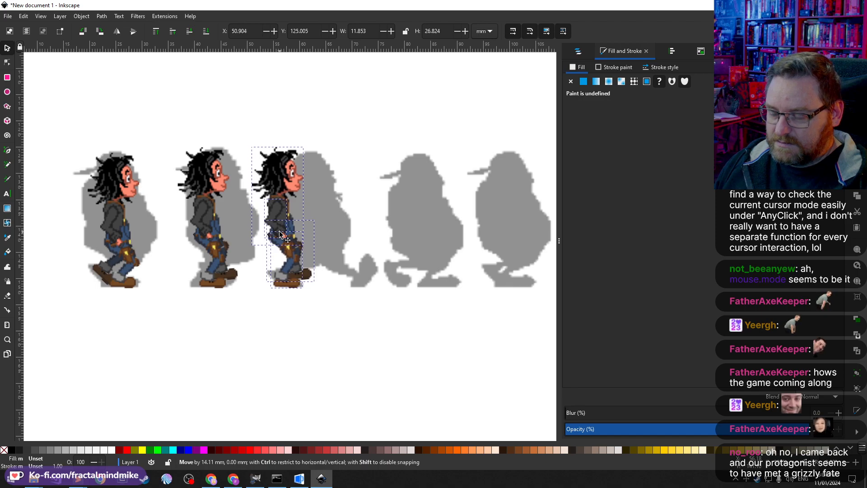
click(321, 343)
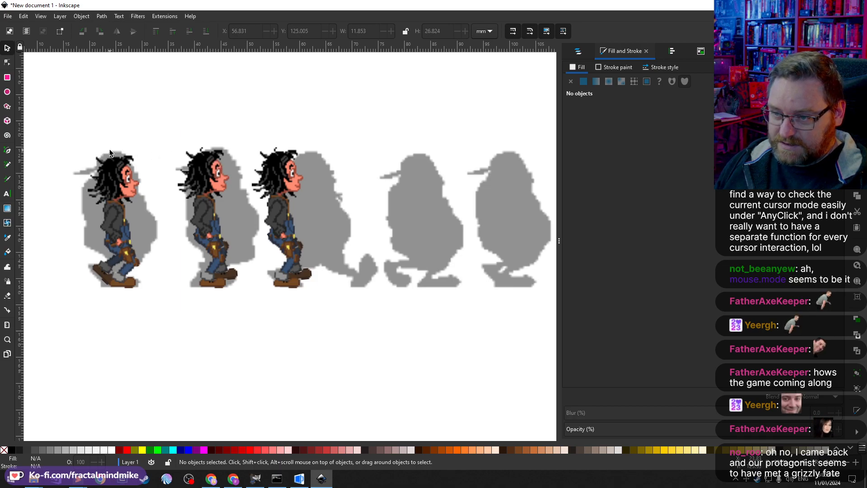
click(294, 182)
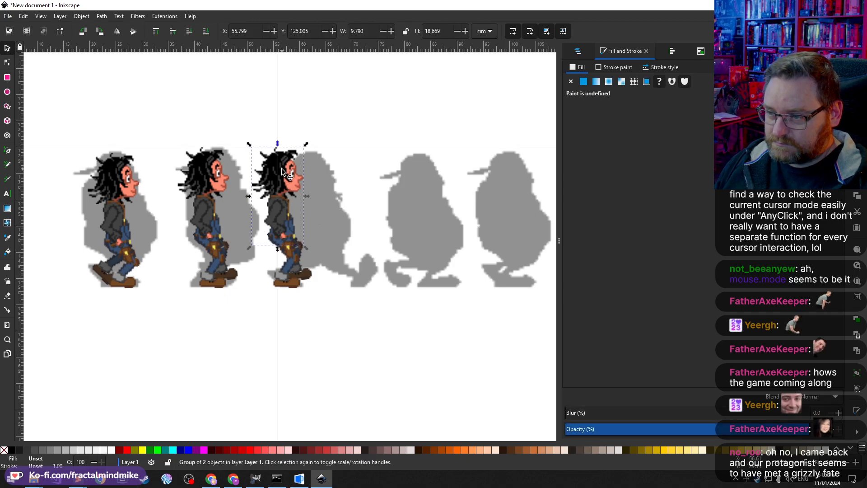
drag(284, 169, 314, 172)
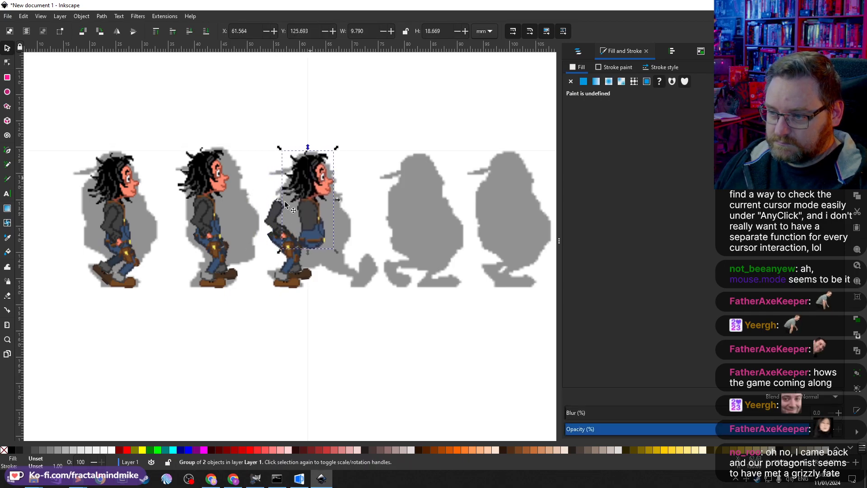
drag(279, 216, 307, 215)
key(ctrl+z)
key(ctrl+z)
Step: Shift the new copy's upper body and arm to the right to line up with the third silhouette
shift+click(280, 171)
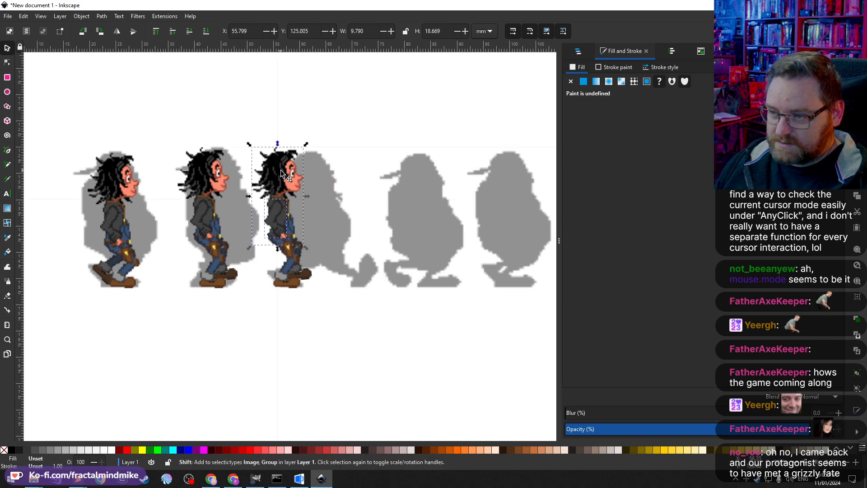
drag(283, 175, 313, 178)
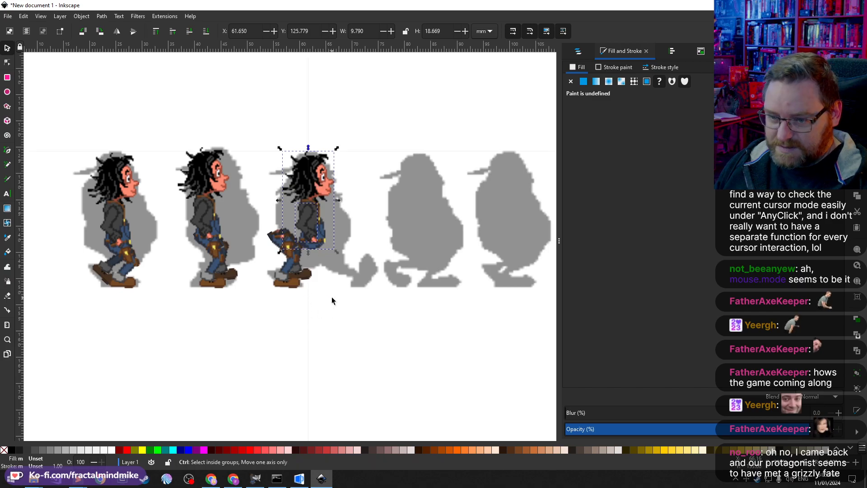
ctrl+scroll(312, 275, up, 1)
ctrl+scroll(369, 248, up, 1)
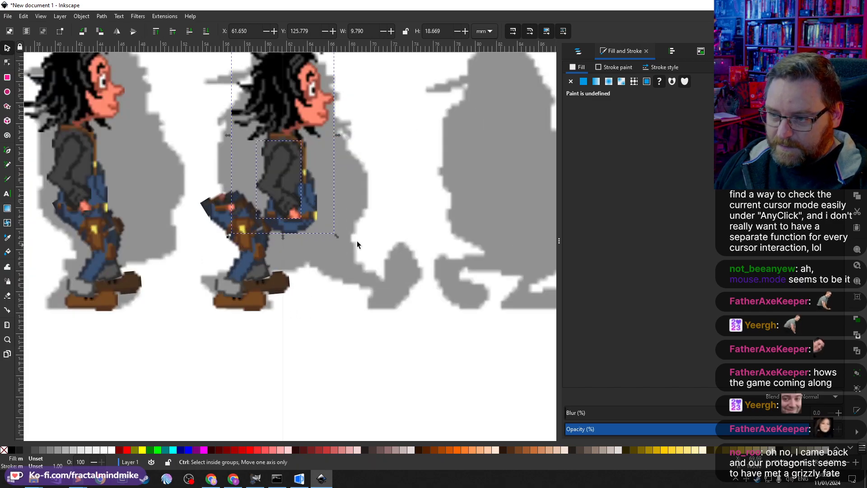
click(330, 309)
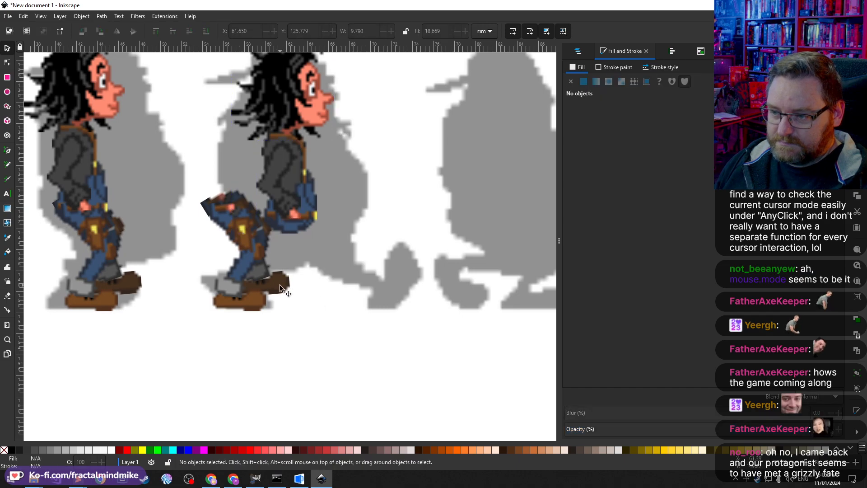
Step: Rotate the third character's rear legs group backward into a trailing stride and nudge it into place
click(244, 262)
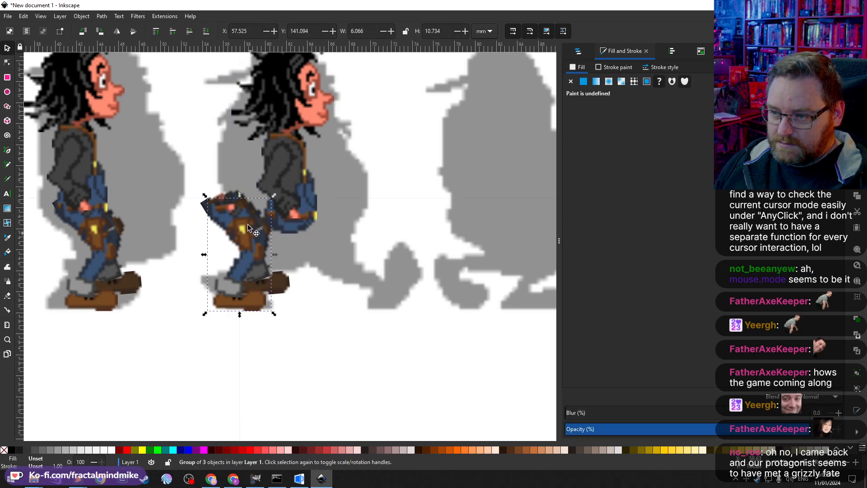
click(250, 254)
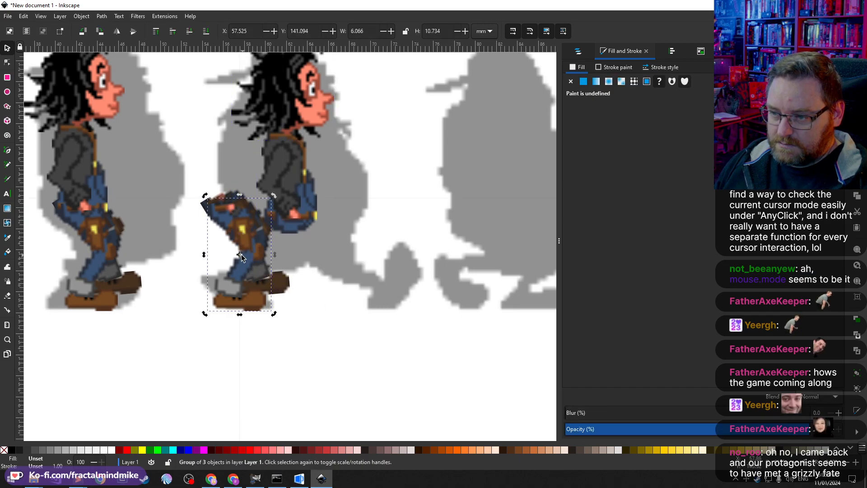
drag(242, 257, 313, 245)
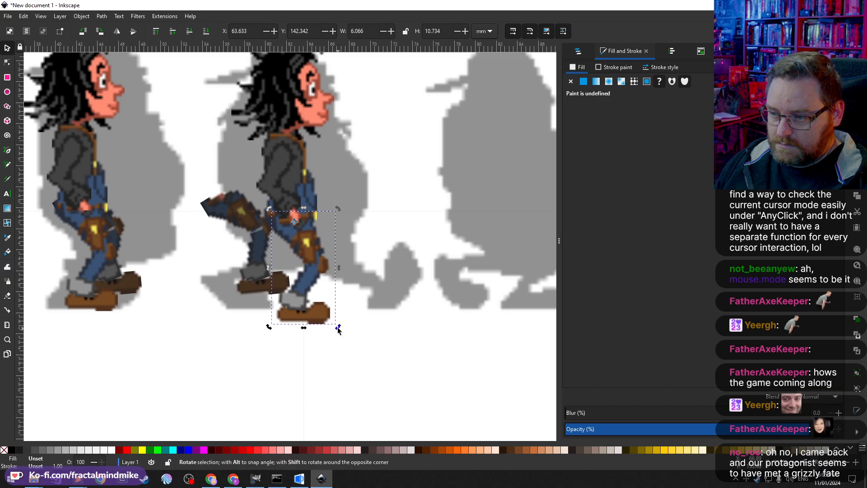
drag(337, 326, 258, 313)
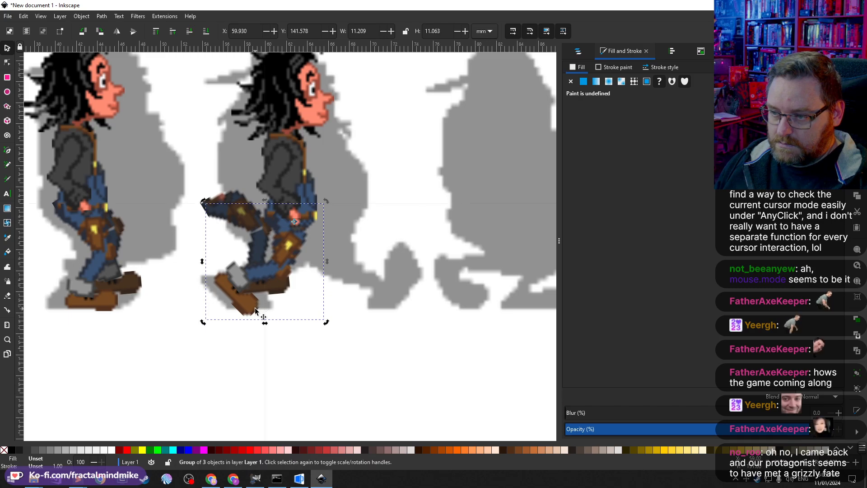
drag(253, 310, 246, 308)
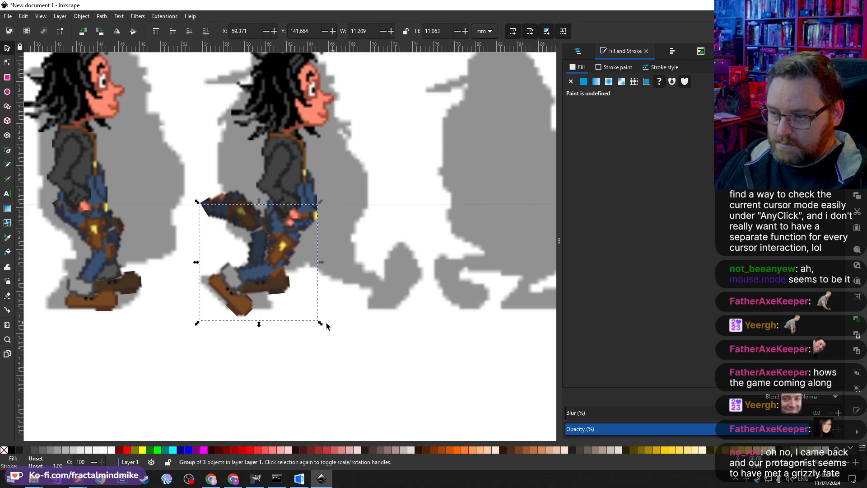
click(280, 289)
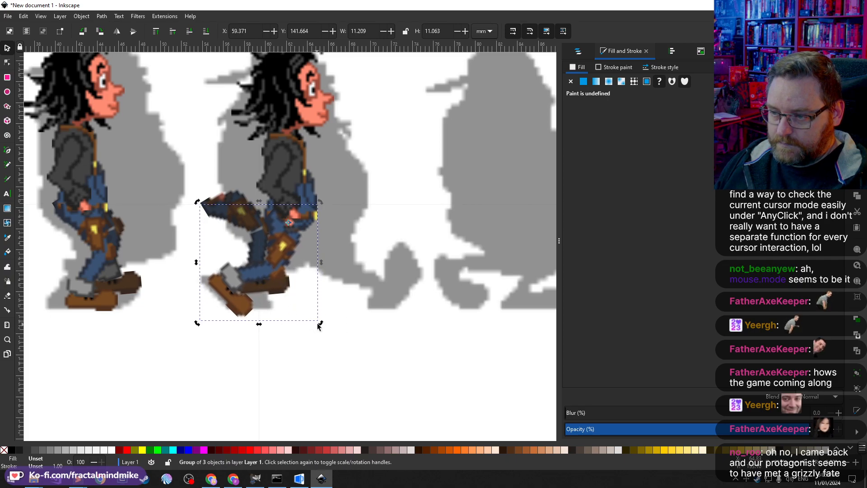
drag(318, 323, 318, 323)
key(Escape)
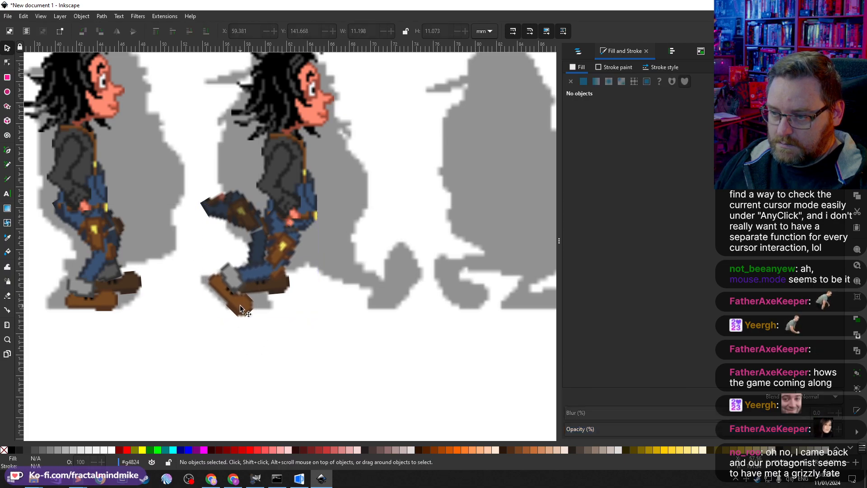
Step: Rotate the trailing foot around a rotation centre moved to its heel so it angles back
click(239, 305)
click(239, 305)
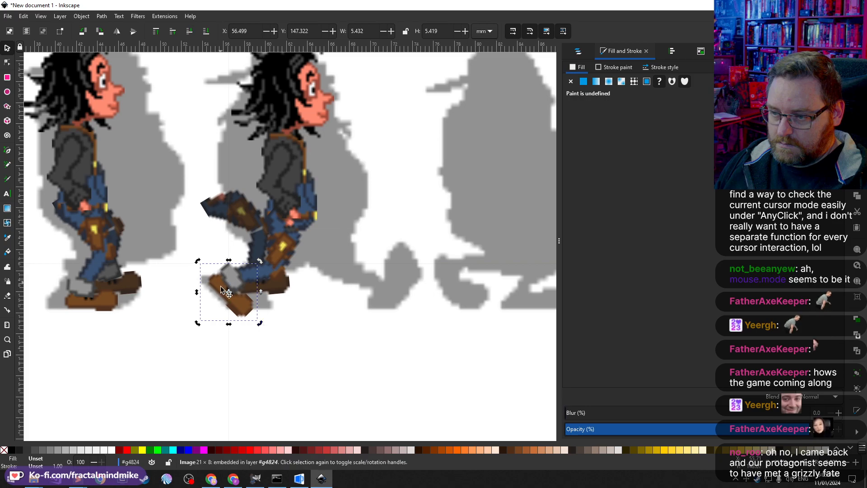
drag(229, 292, 222, 277)
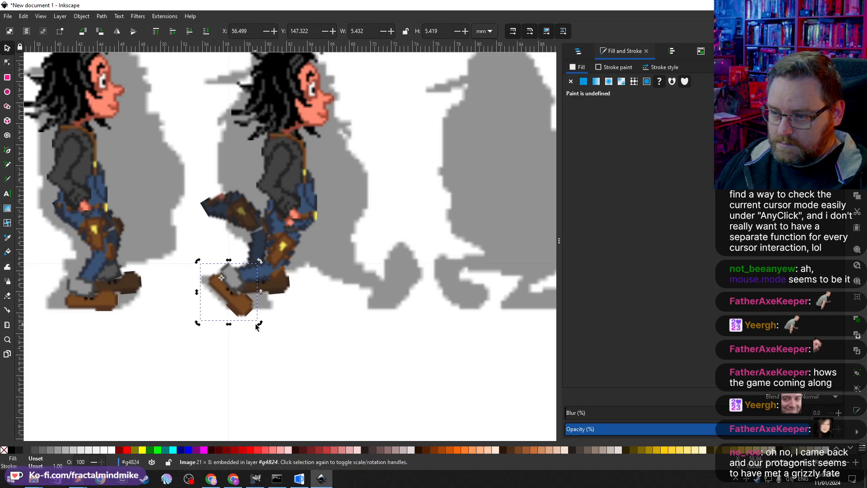
mouse_move(260, 323)
mouse_down()
mouse_move(277, 311)
mouse_move(269, 314)
mouse_up()
click(281, 286)
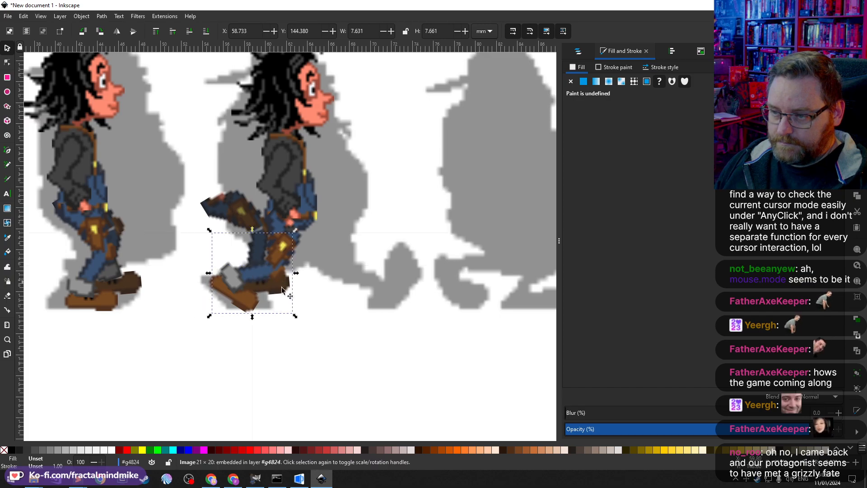
click(351, 317)
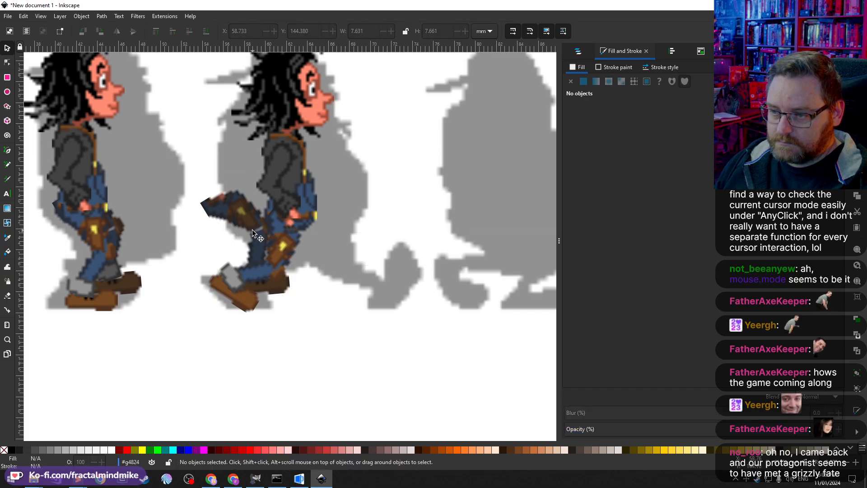
Step: Move the third character's front legs group forward and tilt it slightly
drag(219, 200, 302, 219)
click(334, 278)
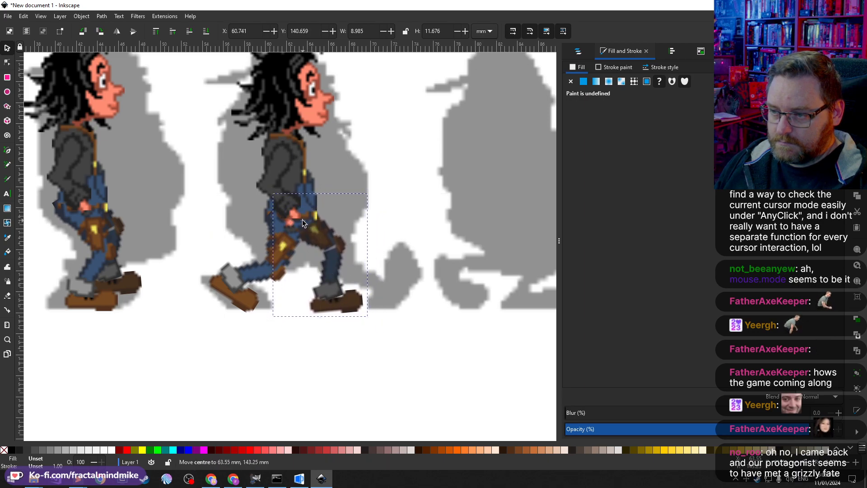
mouse_move(371, 316)
mouse_down()
mouse_move(400, 294)
mouse_move(385, 317)
mouse_up()
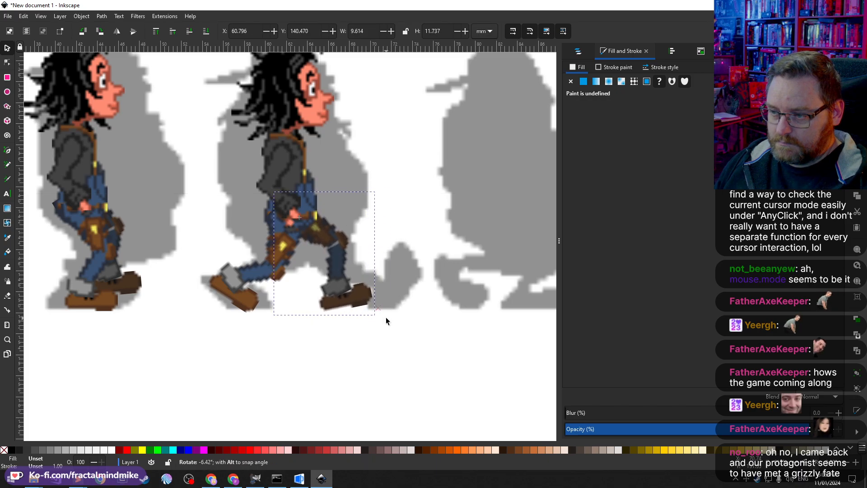
Step: Rotate the front lower leg and foot together upward so the leg reaches forward
double_click(335, 265)
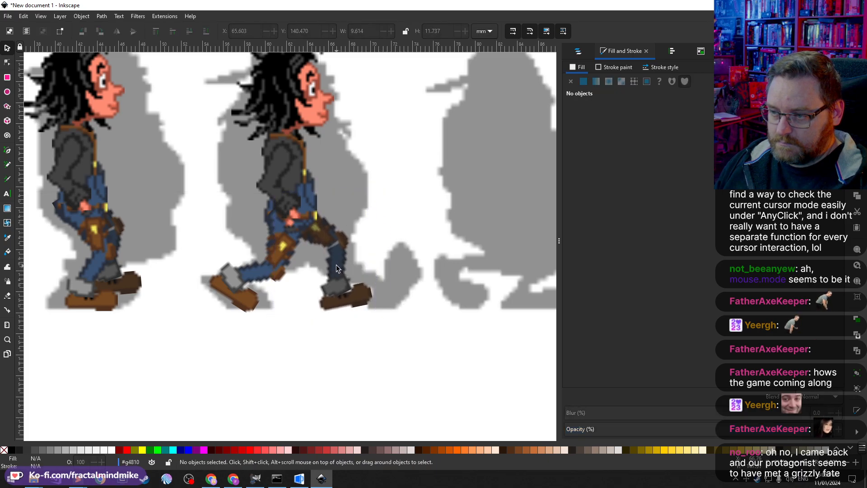
shift+click(361, 296)
key(Escape)
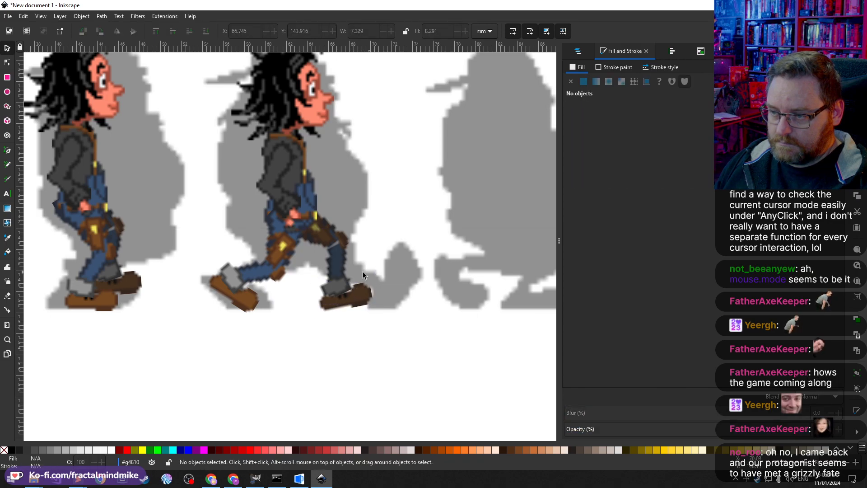
click(341, 268)
shift+click(353, 300)
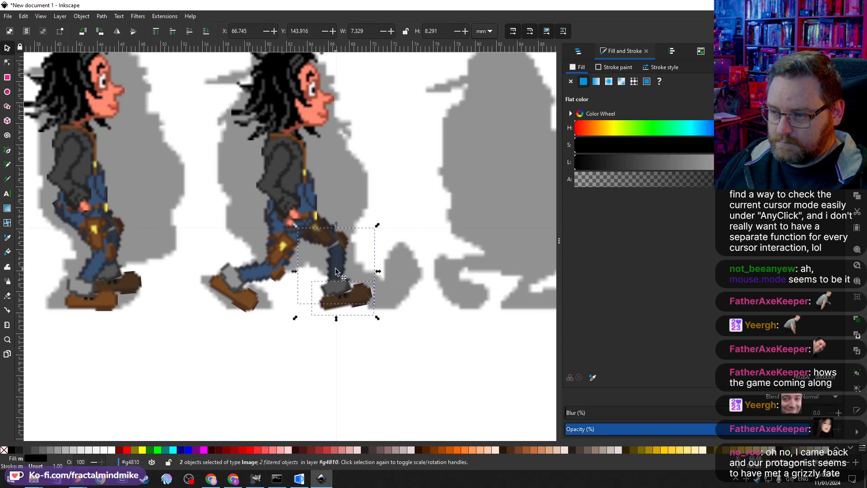
click(342, 265)
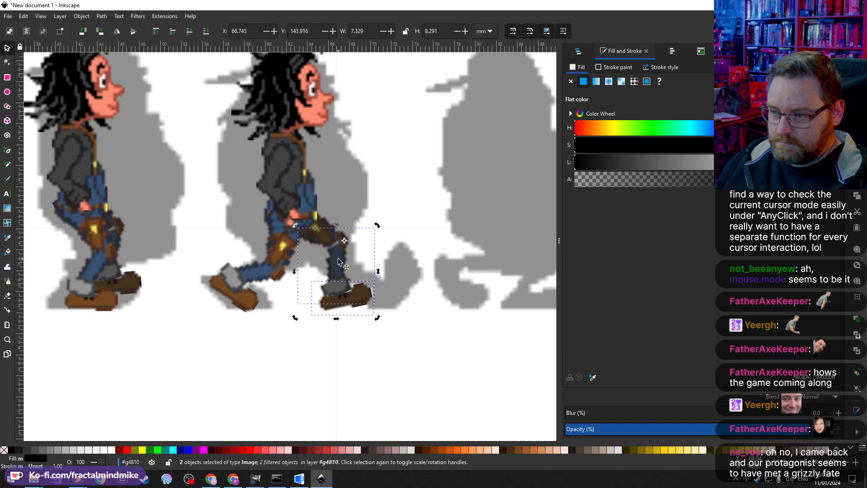
drag(378, 318, 411, 278)
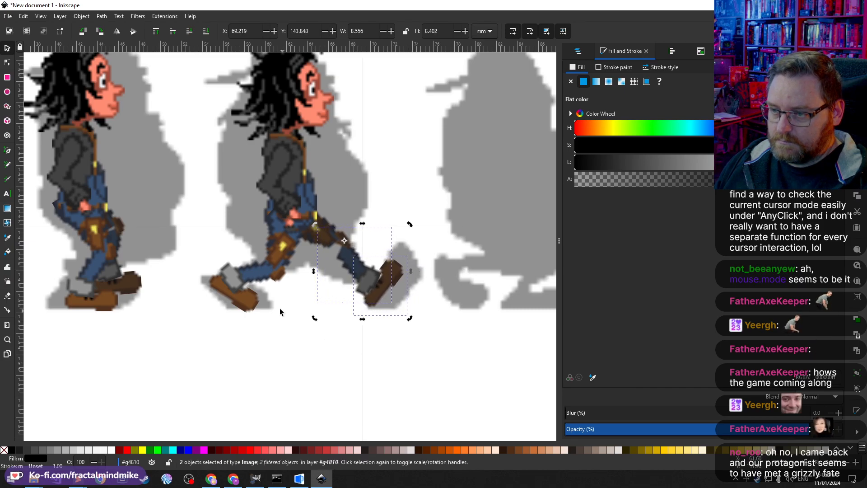
Step: Duplicate the third character and move the copy onto the fourth silhouette
ctrl+scroll(279, 308, down, 3)
ctrl+scroll(280, 311, up, 3)
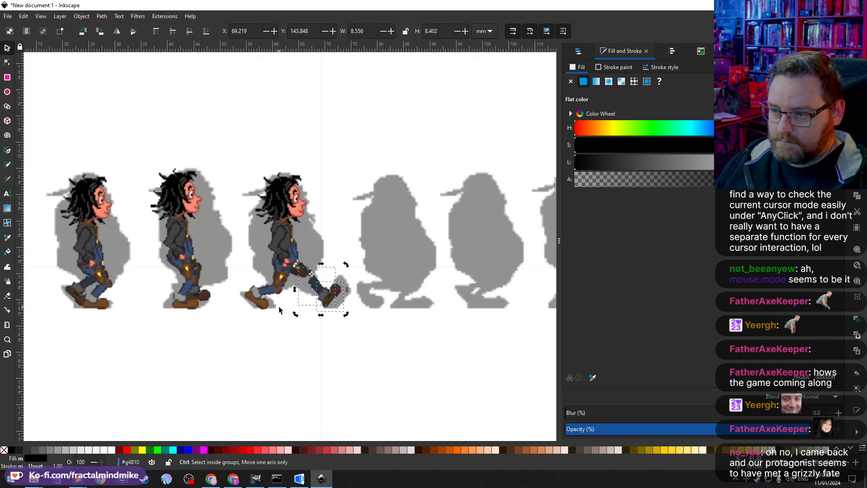
shift+scroll(289, 311, right, 2)
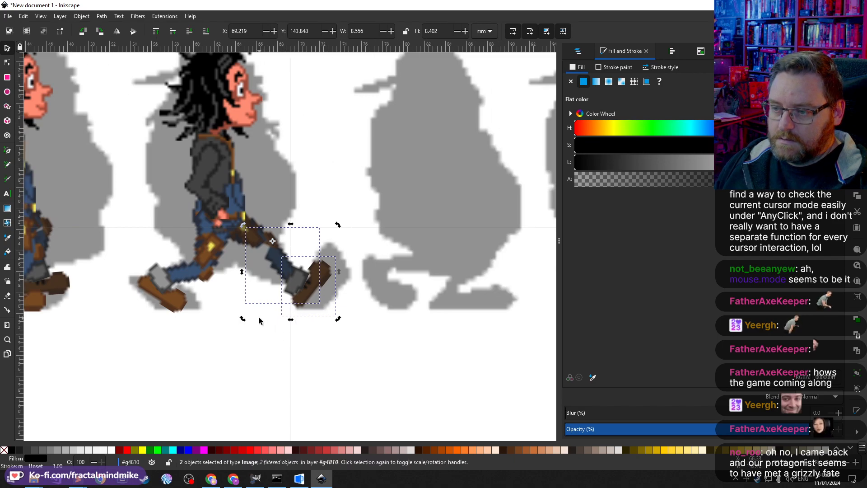
ctrl+scroll(262, 312, down, 2)
scroll(255, 334, down, 1)
scroll(255, 334, up, 2)
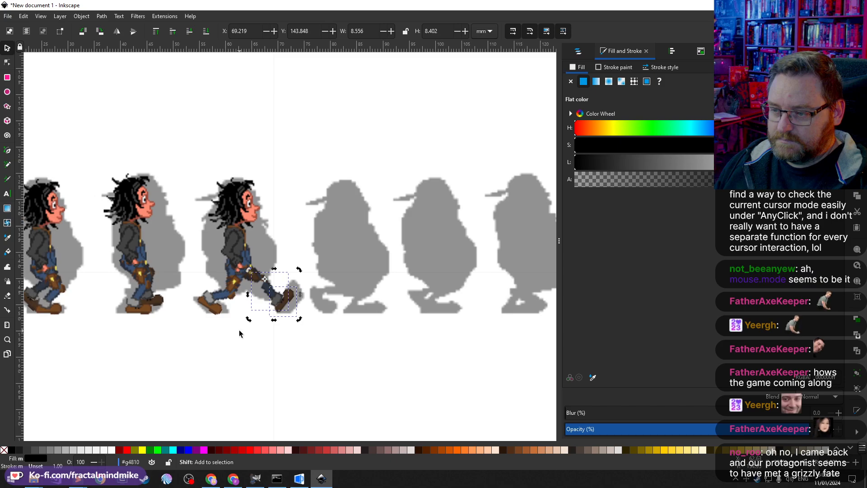
click(267, 343)
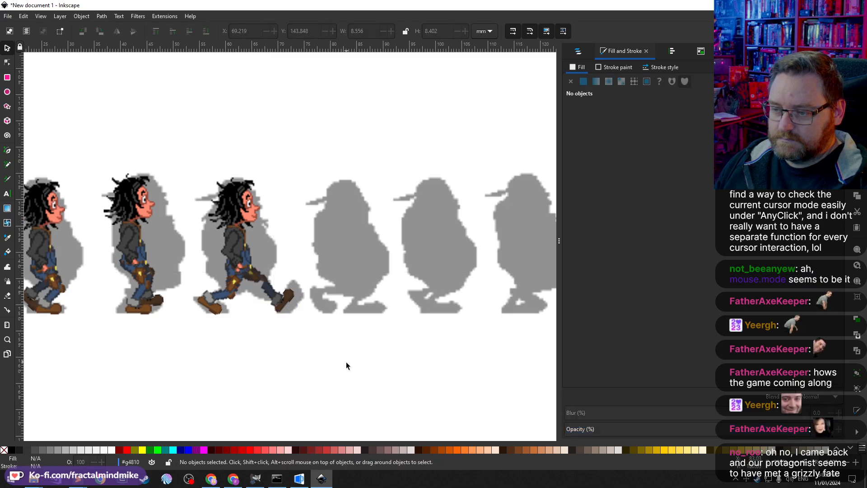
mouse_move(365, 373)
mouse_down()
mouse_move(182, 209)
mouse_move(150, 155)
mouse_move(176, 159)
mouse_up()
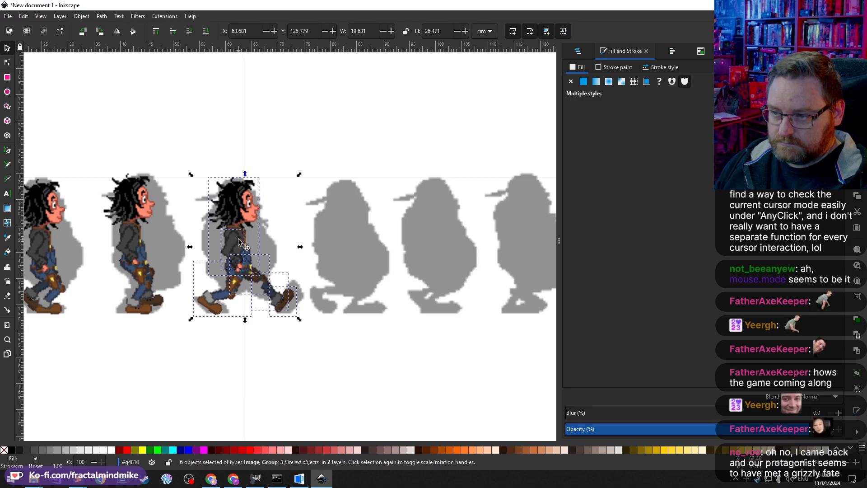
drag(243, 244, 350, 254)
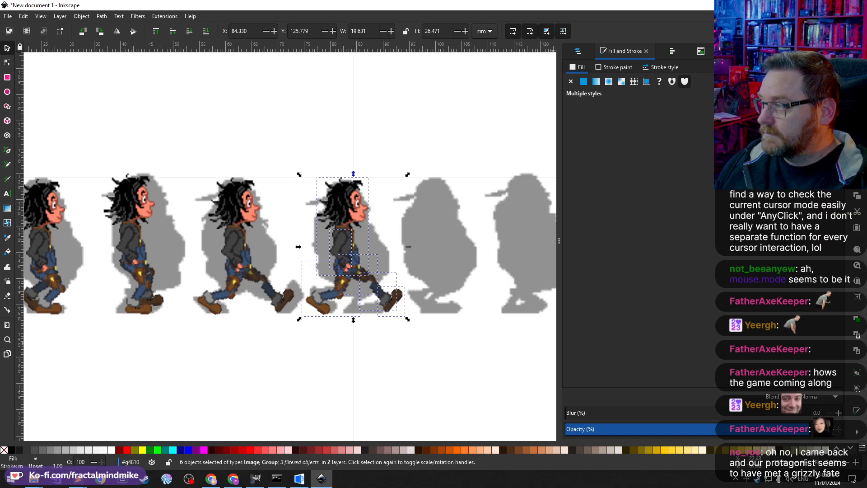
click(354, 350)
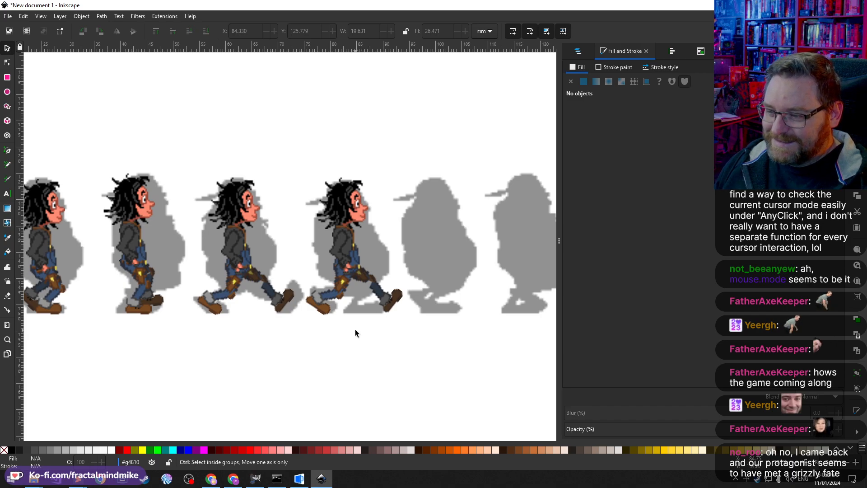
Step: Nudge the fourth character's head slightly to the right
scroll(354, 329, up, 2)
scroll(356, 326, up, 2)
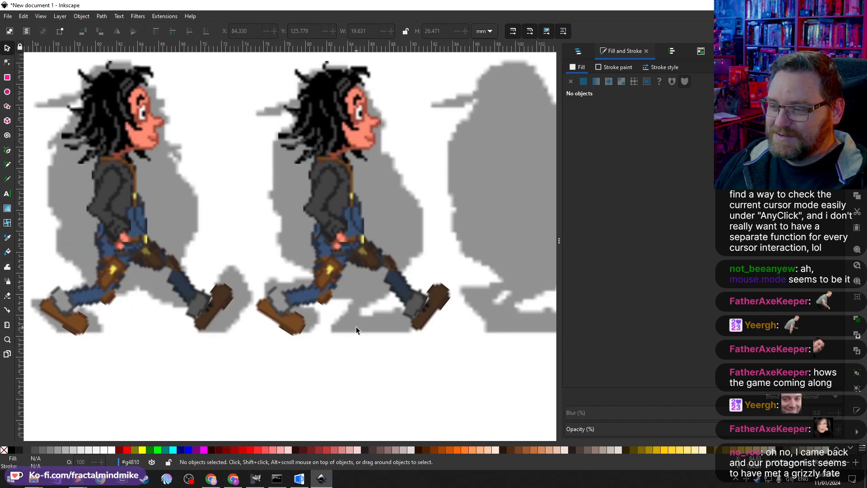
scroll(350, 331, down, 1)
scroll(350, 331, up, 1)
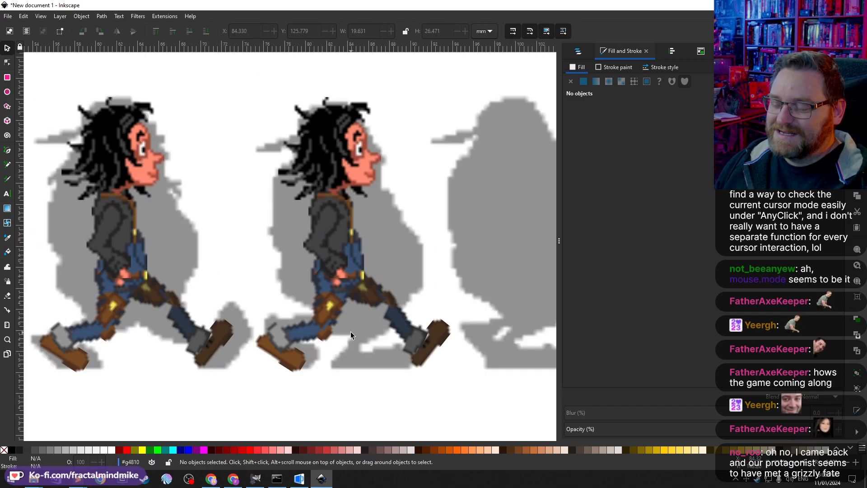
scroll(349, 324, right, 1)
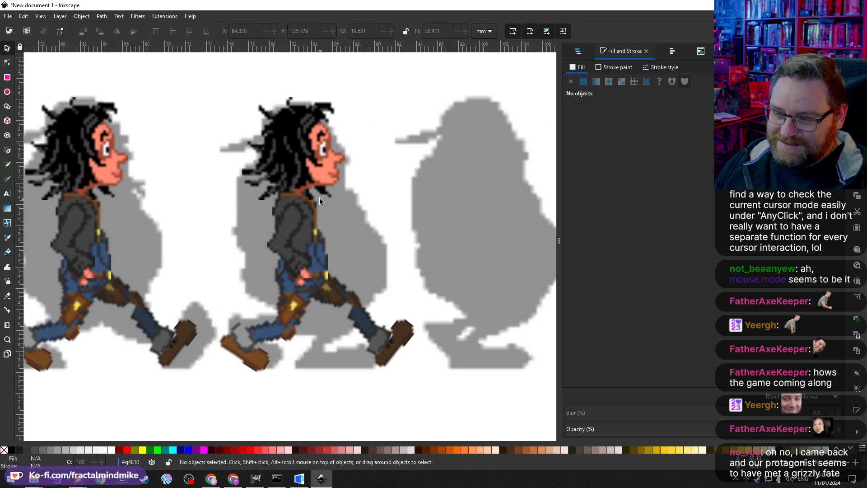
click(328, 176)
double_click(328, 167)
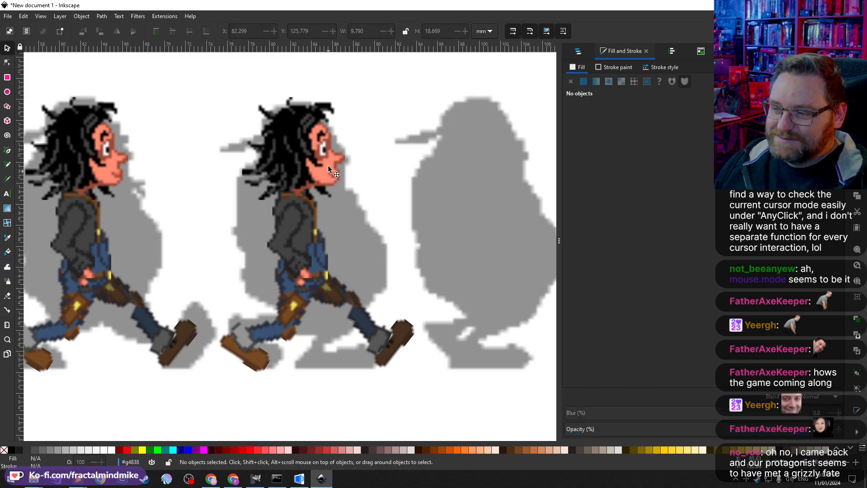
click(328, 165)
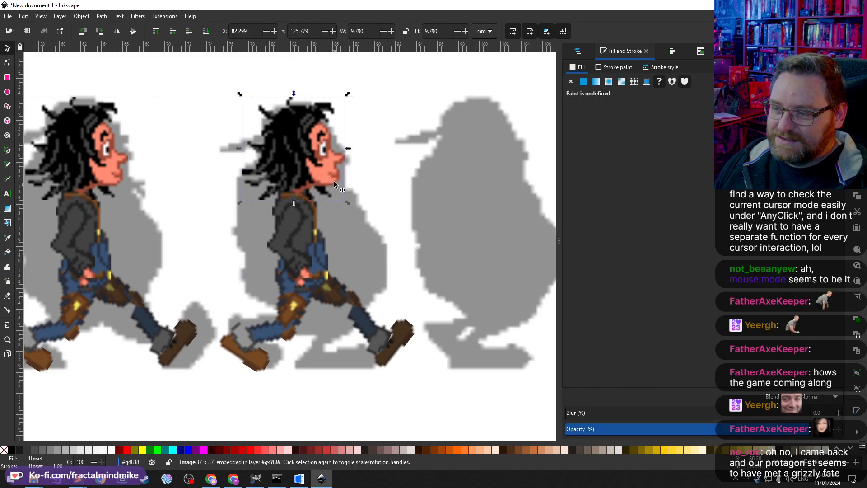
drag(328, 173, 337, 175)
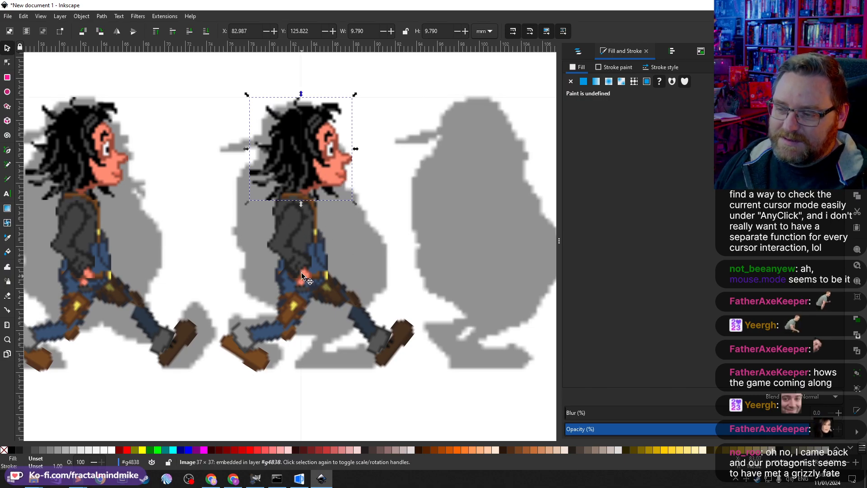
Step: Undo the fourth character's last move
click(308, 224)
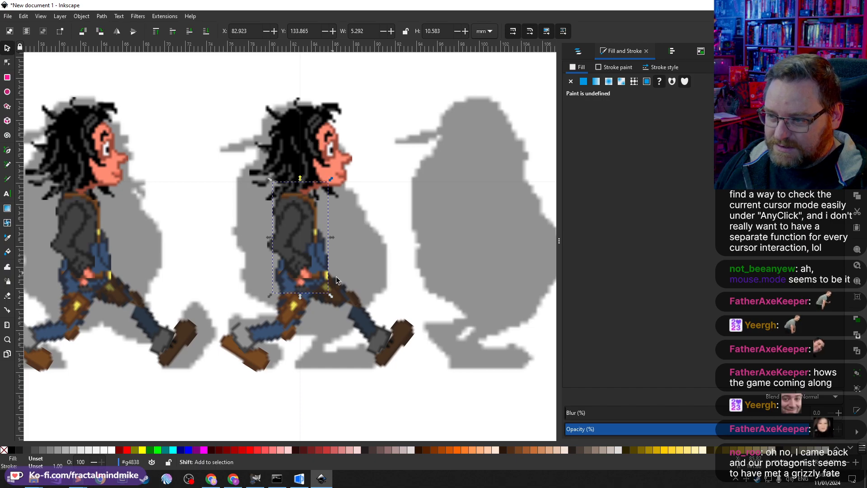
click(319, 182)
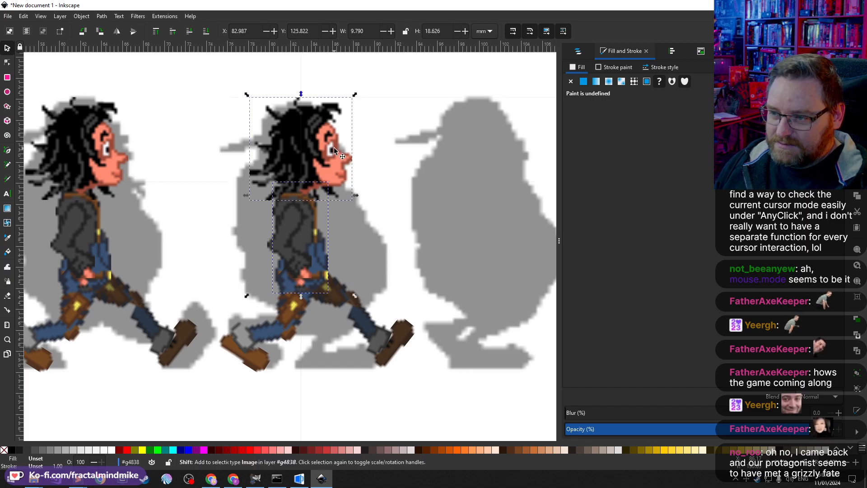
click(355, 319)
click(299, 218)
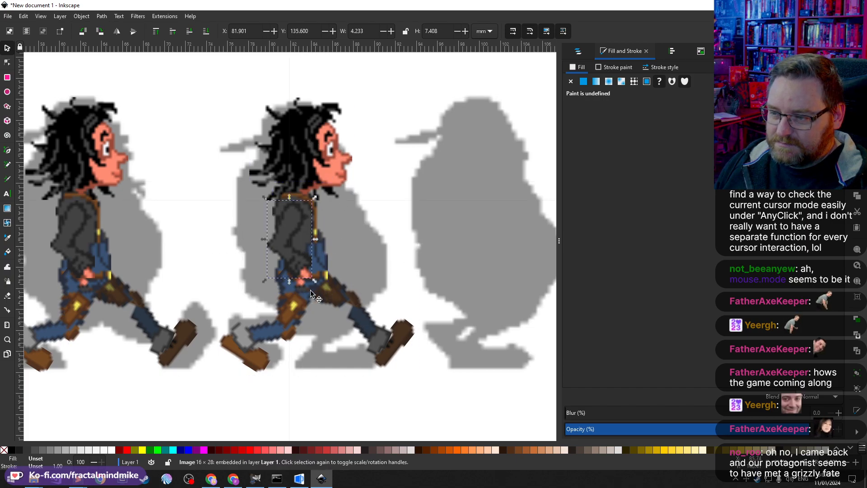
click(352, 310)
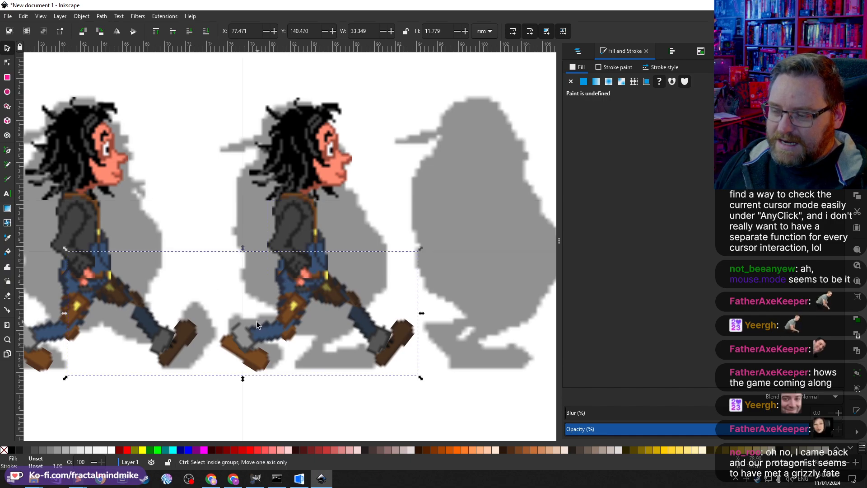
scroll(257, 321, down, 3)
scroll(256, 321, left, 2)
scroll(289, 321, left, 2)
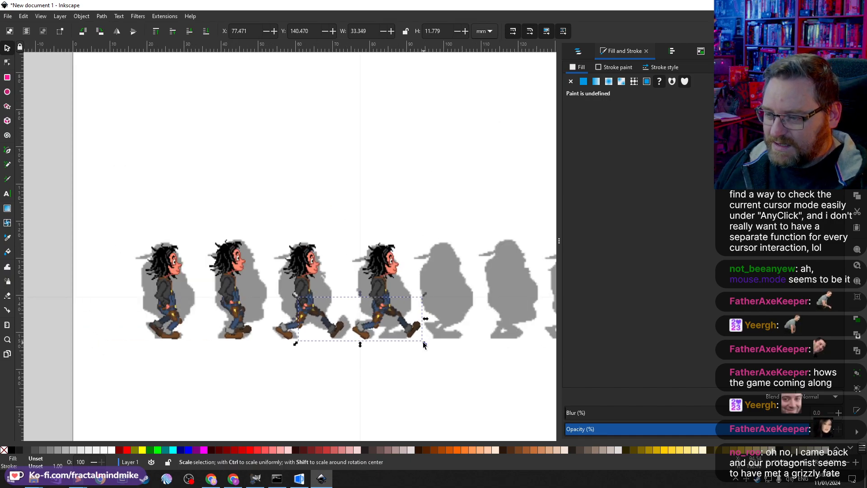
key(ctrl+z)
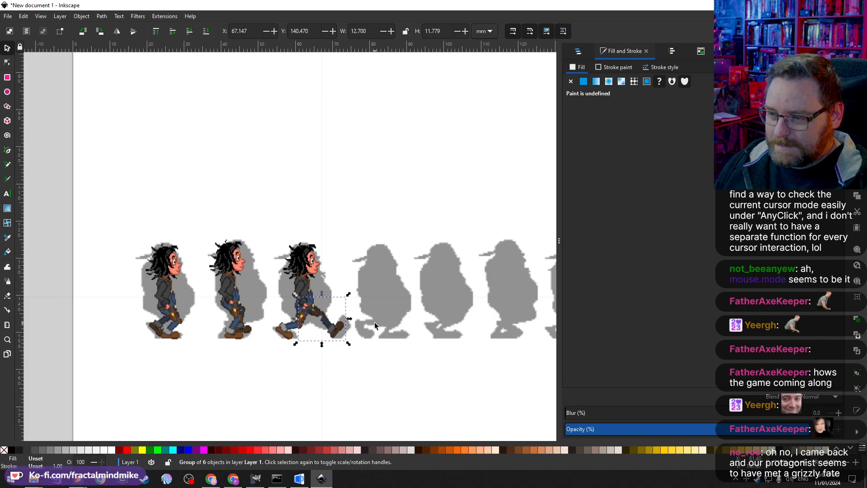
Step: Select the third character's stacked parts to check how its groups are arranged
drag(360, 355, 269, 220)
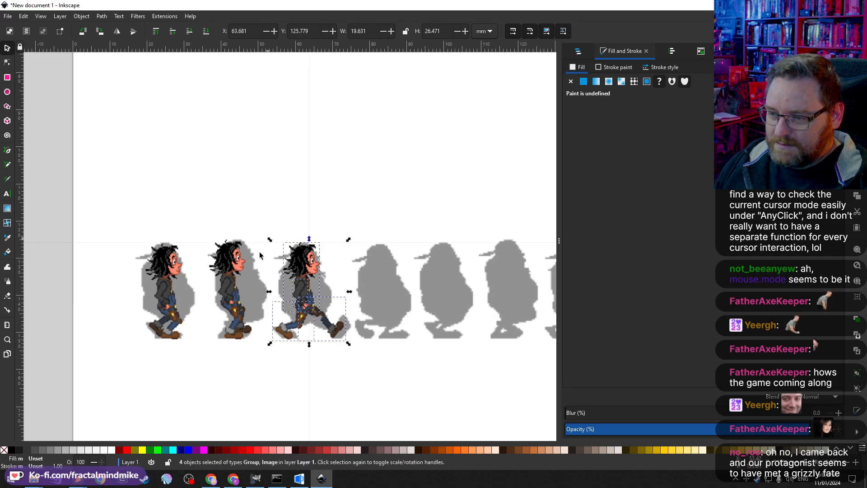
click(233, 290)
click(235, 330)
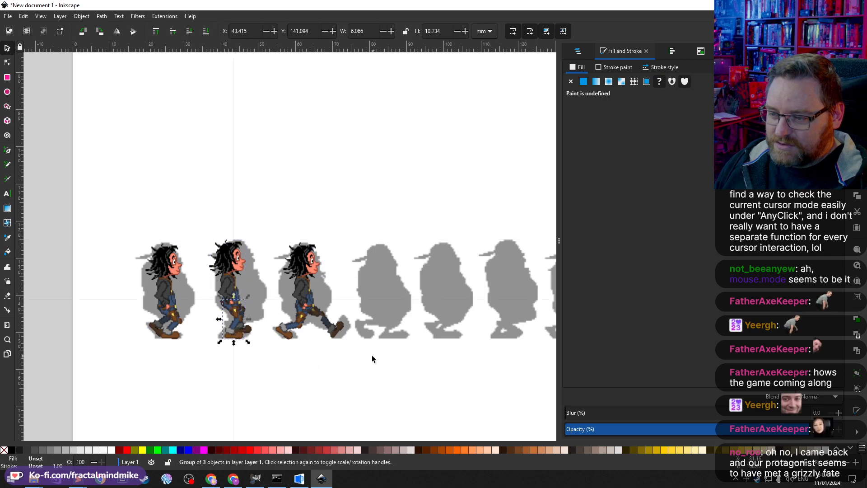
click(350, 349)
click(313, 318)
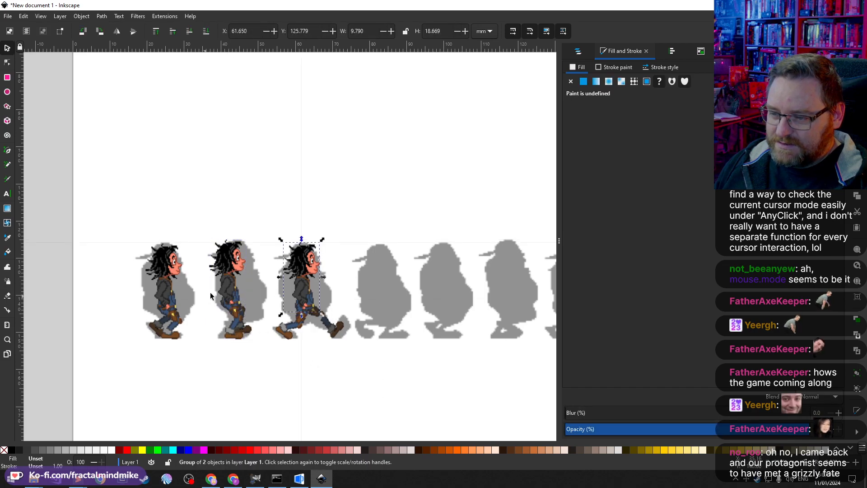
click(383, 361)
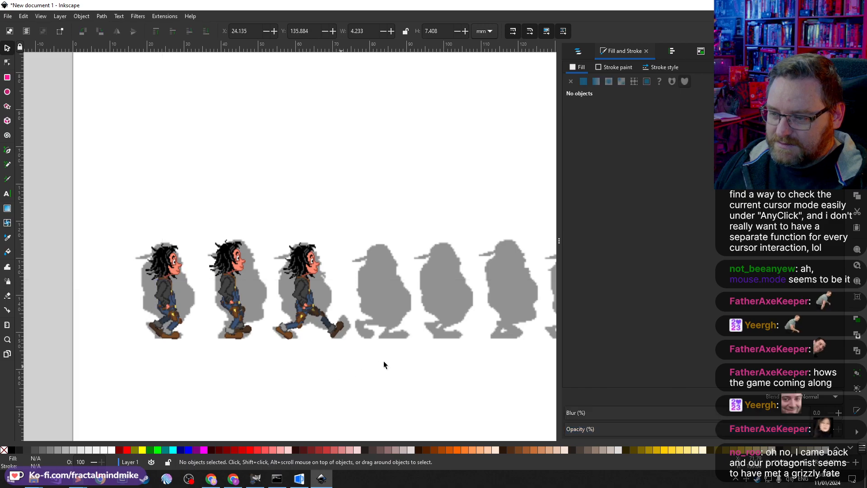
Step: Select the duplicated character on top and move it onto the fourth silhouette
drag(388, 377, 257, 213)
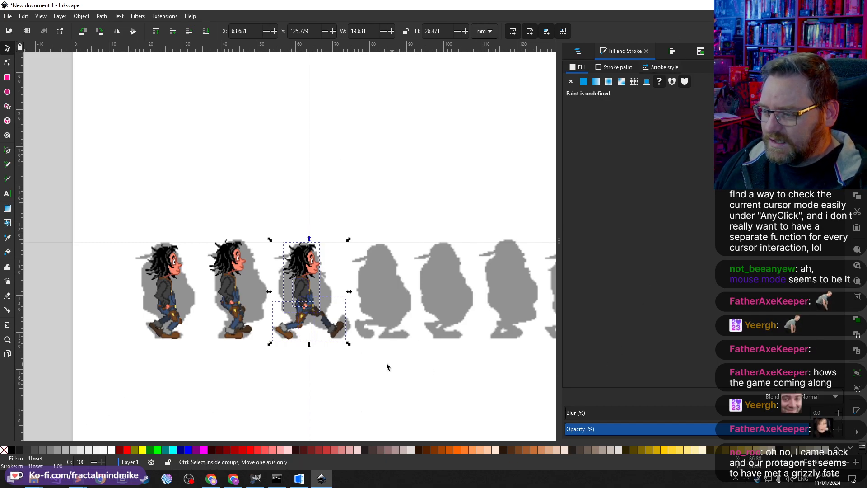
drag(304, 294, 377, 300)
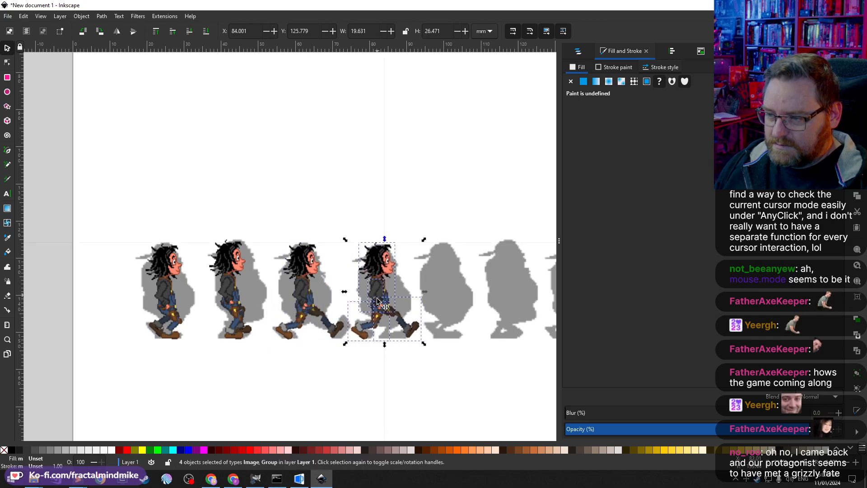
ctrl+scroll(403, 279, up, 3)
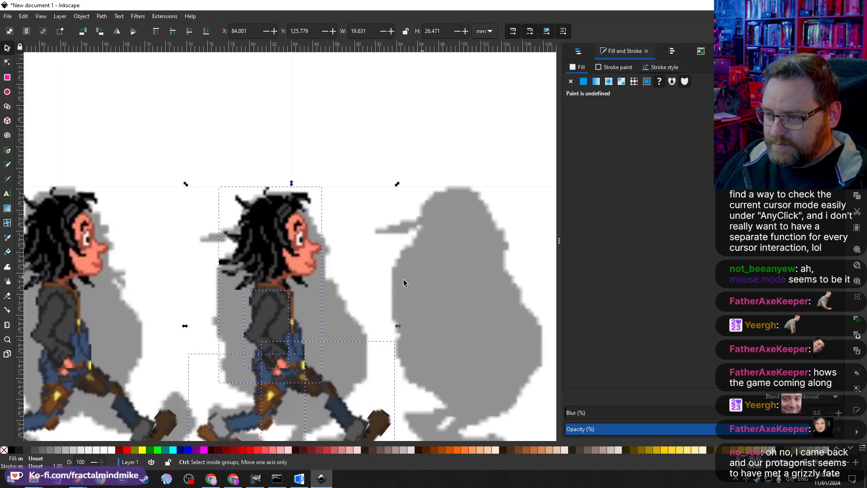
scroll(384, 278, down, 1)
Step: Nudge the fourth character's head slightly to the right and group it
double_click(282, 225)
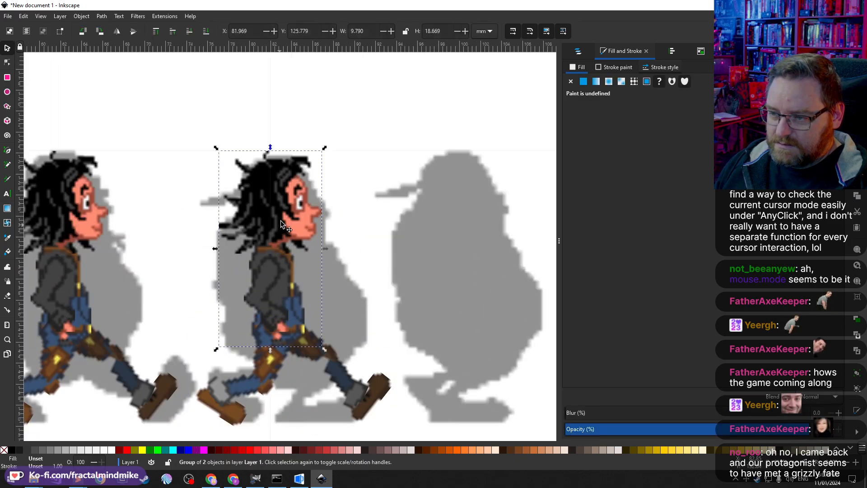
drag(280, 195, 285, 197)
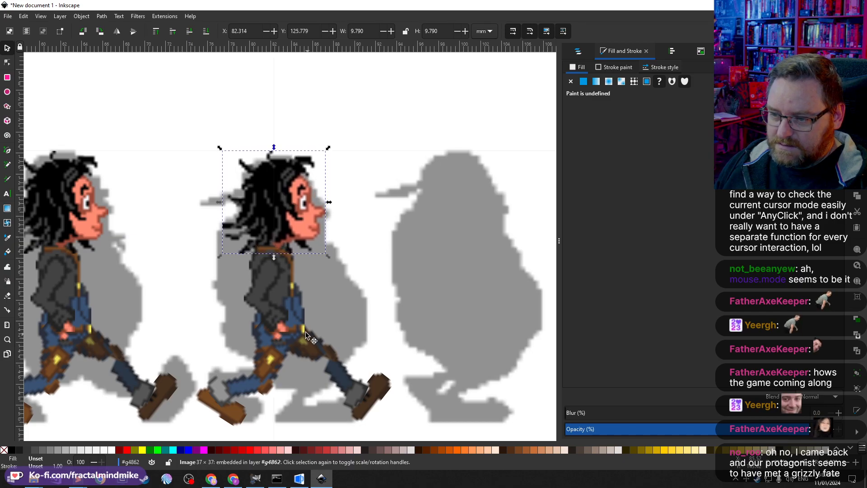
click(286, 290)
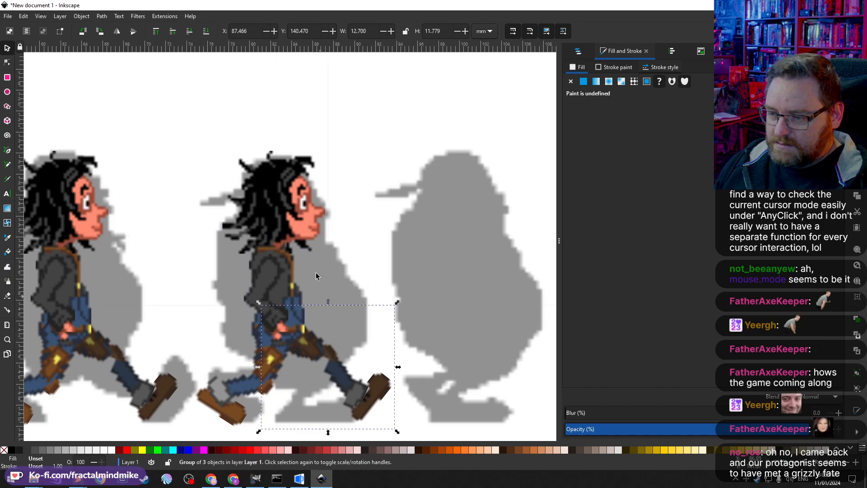
shift+click(295, 194)
key(ctrl+g)
shift+click(280, 277)
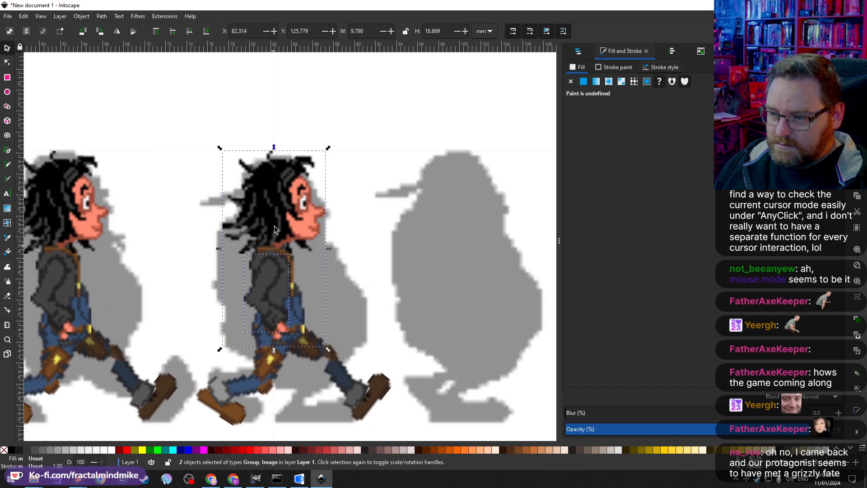
drag(277, 214, 294, 203)
key(ctrl+z)
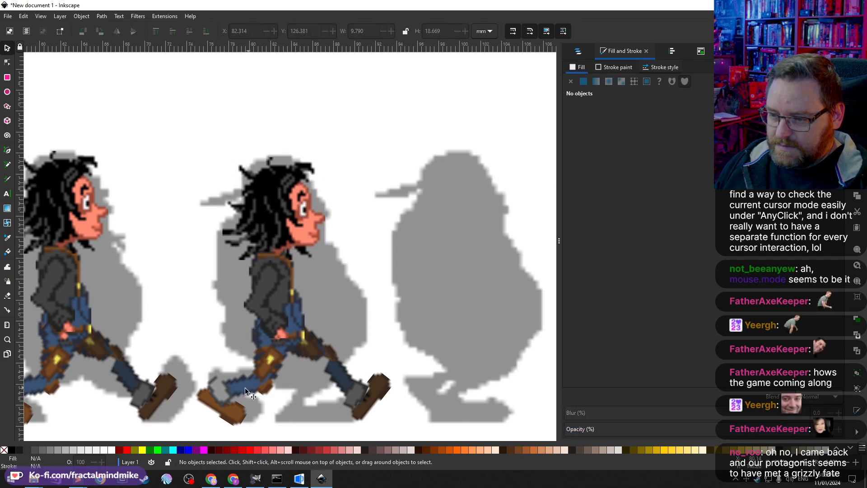
Step: Try rotating the fourth character's front legs group backward
click(242, 419)
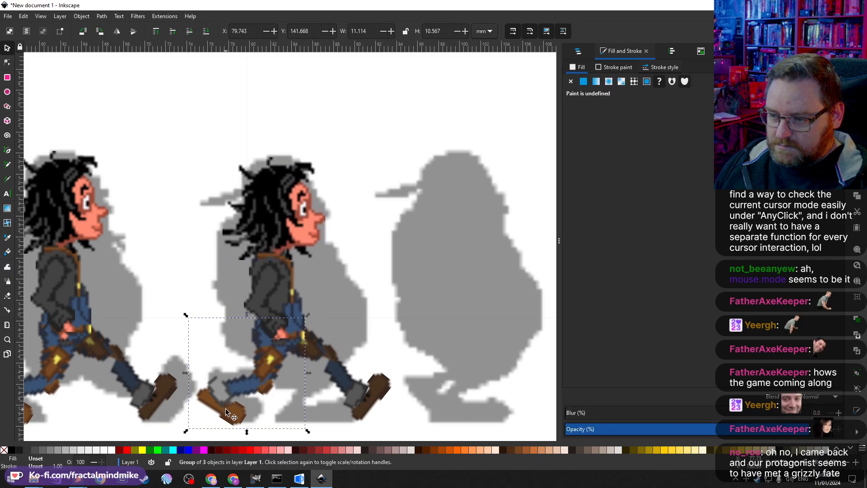
click(373, 406)
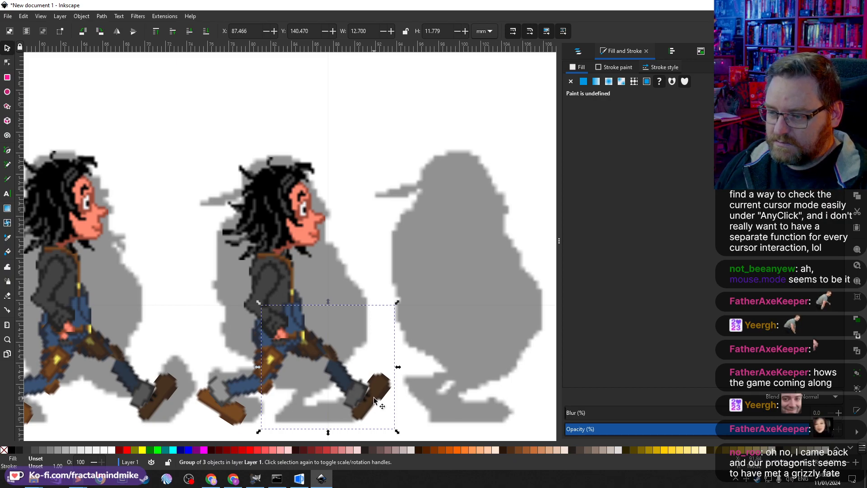
click(372, 397)
scroll(402, 368, down, 4)
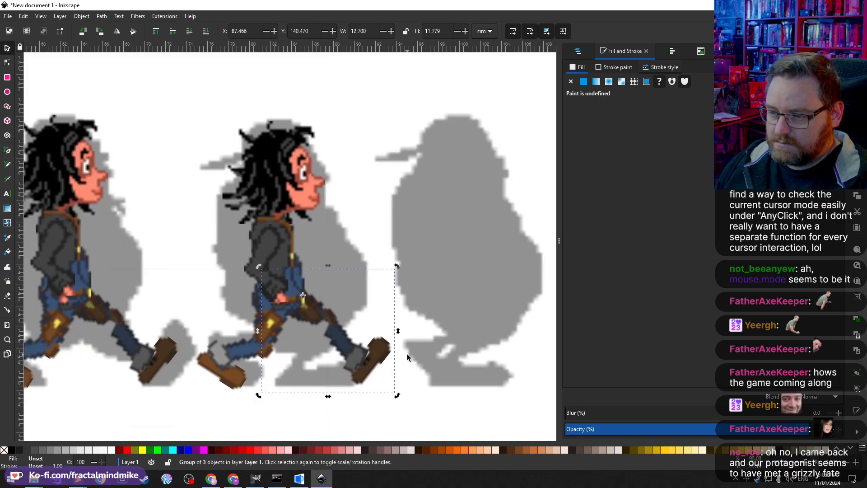
drag(397, 360, 287, 380)
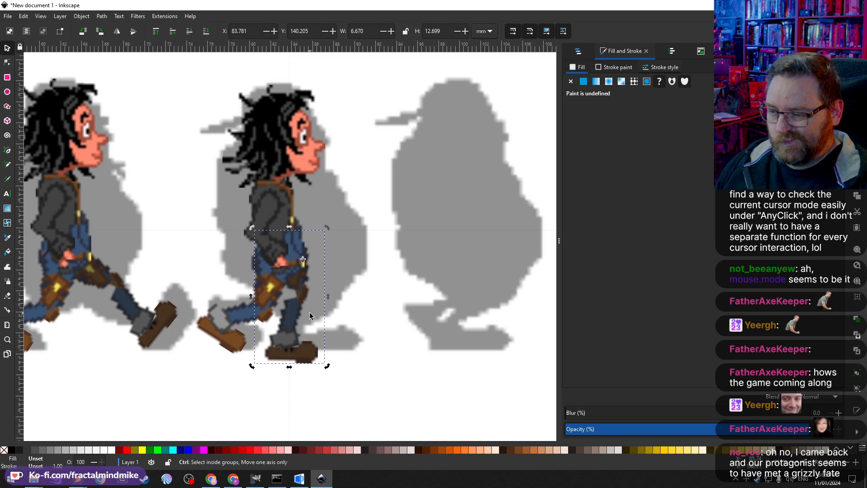
key(ctrl+z)
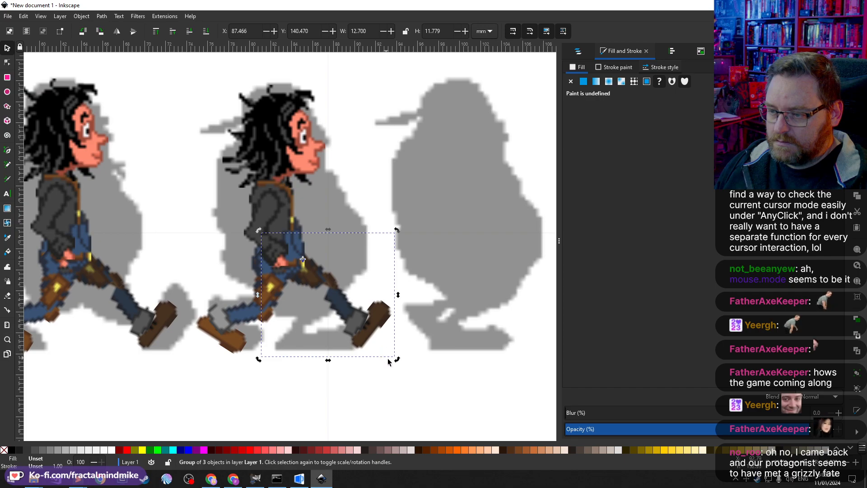
Step: Rotate the fourth character's front legs back slightly and swing the lower leg and foot down under the body
drag(396, 359, 344, 378)
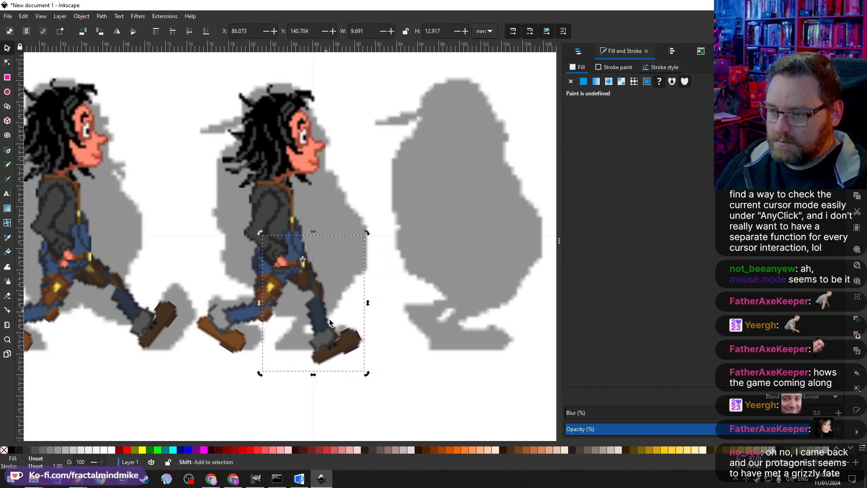
key(Escape)
click(329, 332)
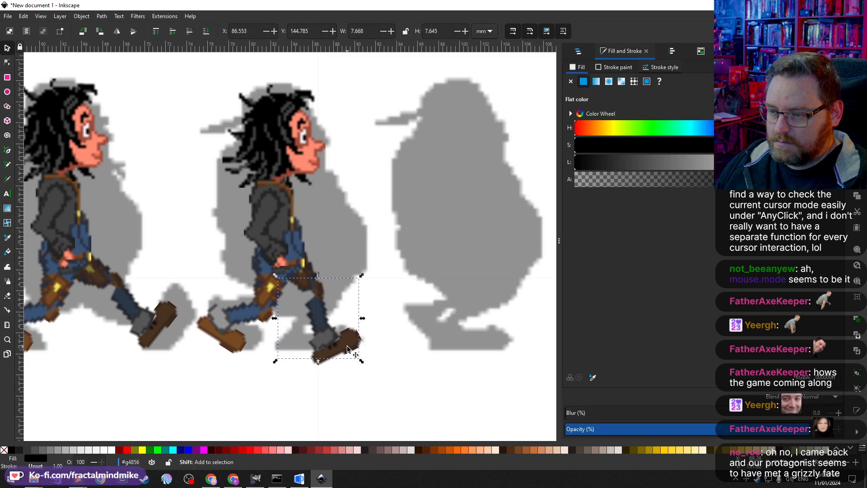
shift+click(348, 343)
click(319, 309)
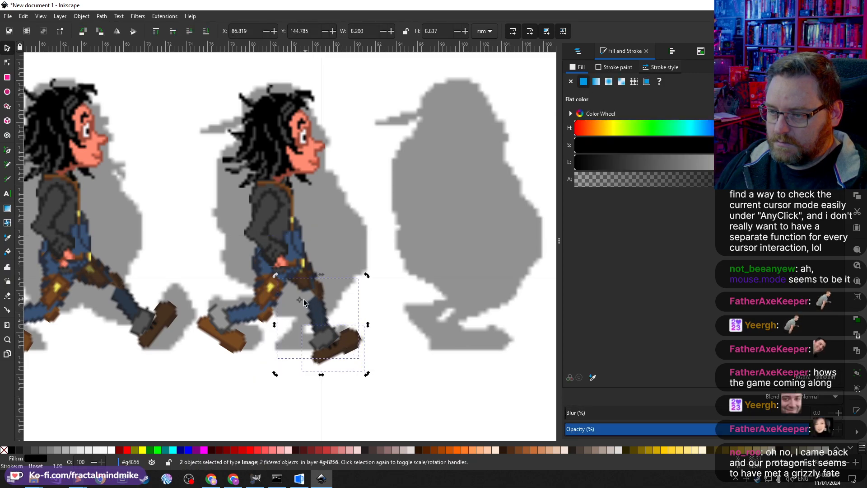
drag(299, 299, 319, 289)
drag(368, 375, 310, 369)
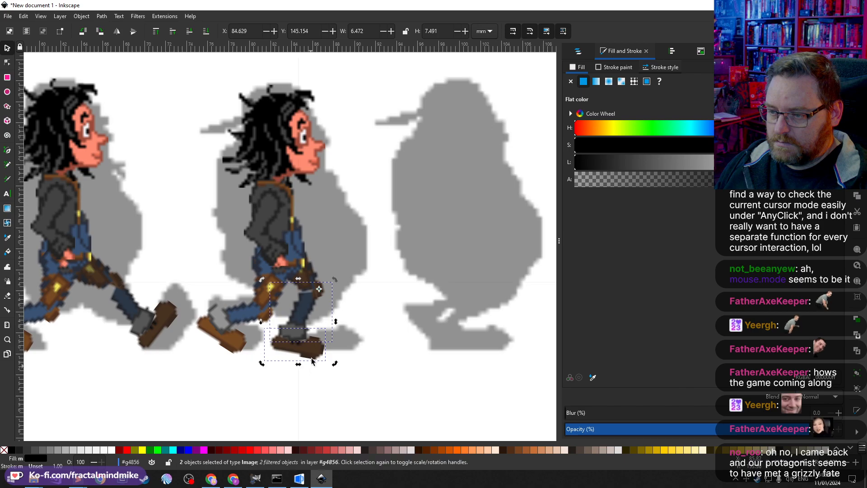
shift+click(304, 310)
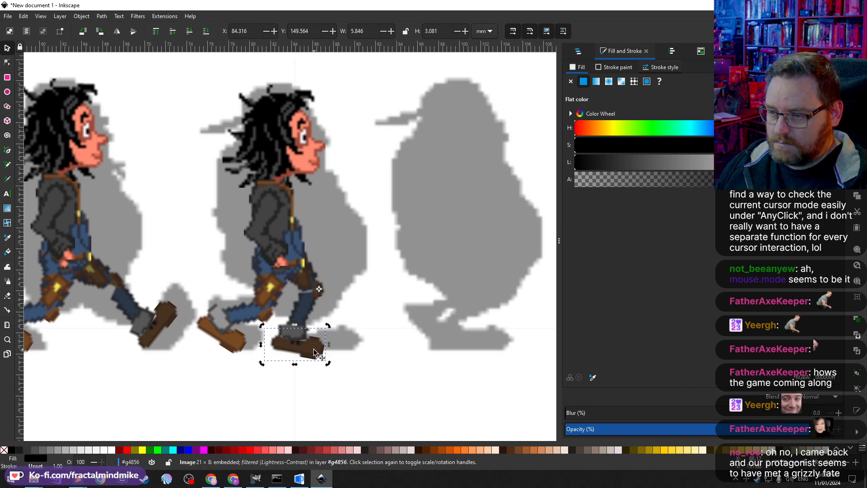
drag(282, 341, 281, 345)
key(ctrl+z)
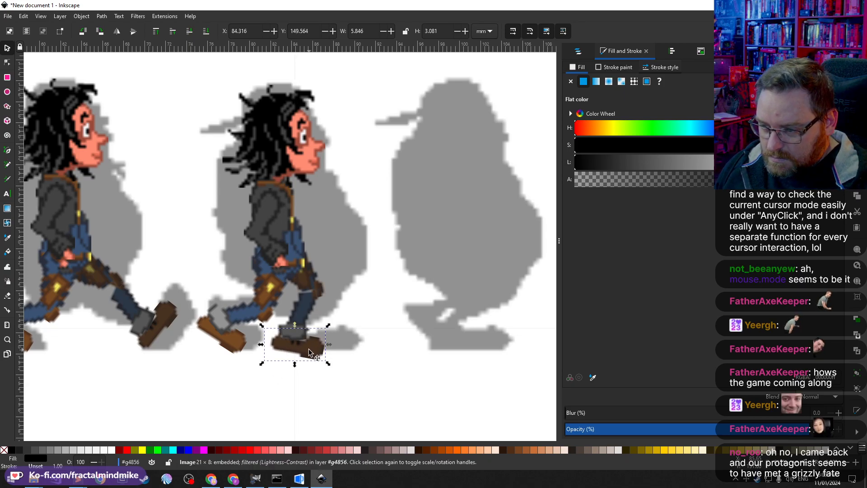
Step: Rotate the fourth character's front foot so it sits flat on the ground
click(297, 351)
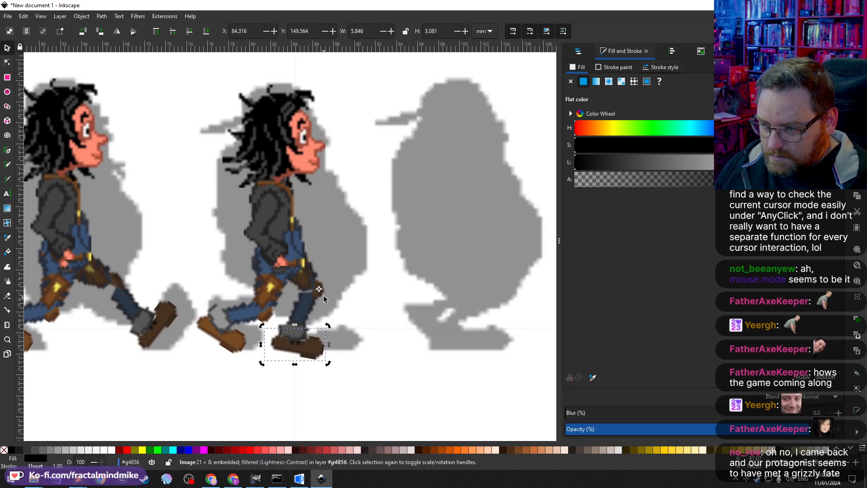
drag(319, 289, 283, 336)
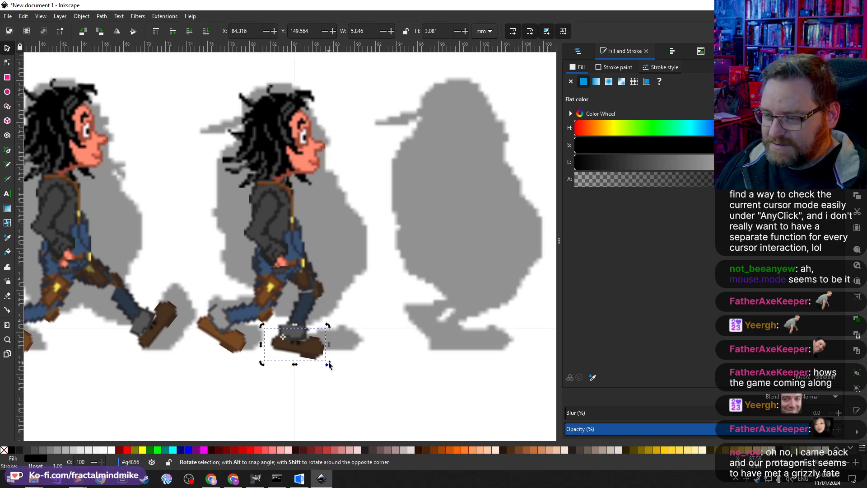
drag(329, 365, 337, 355)
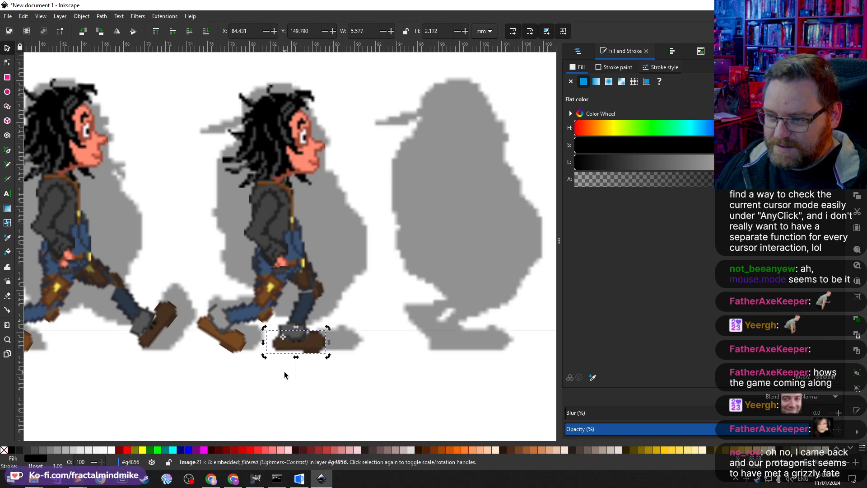
Step: Nudge the front lower leg and foot up by three small steps
shift+click(302, 307)
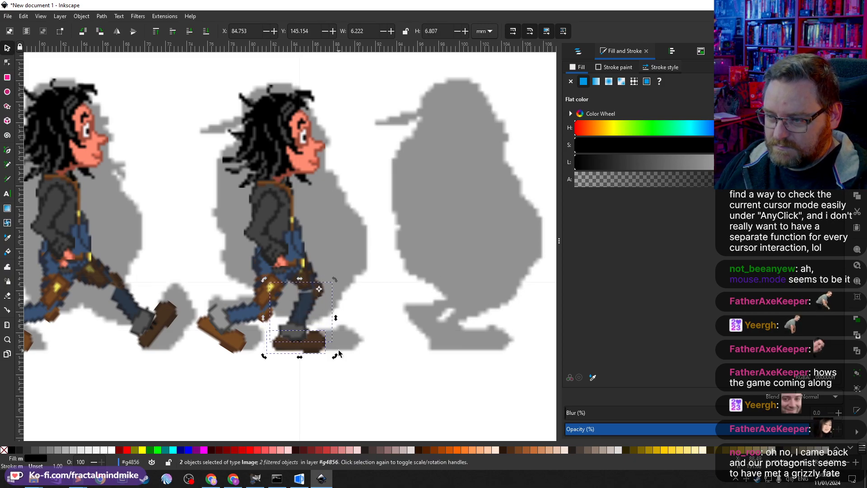
key(alt+Up)
key(alt+Up)
key(alt+Up)
key(alt+Up)
key(alt+Up)
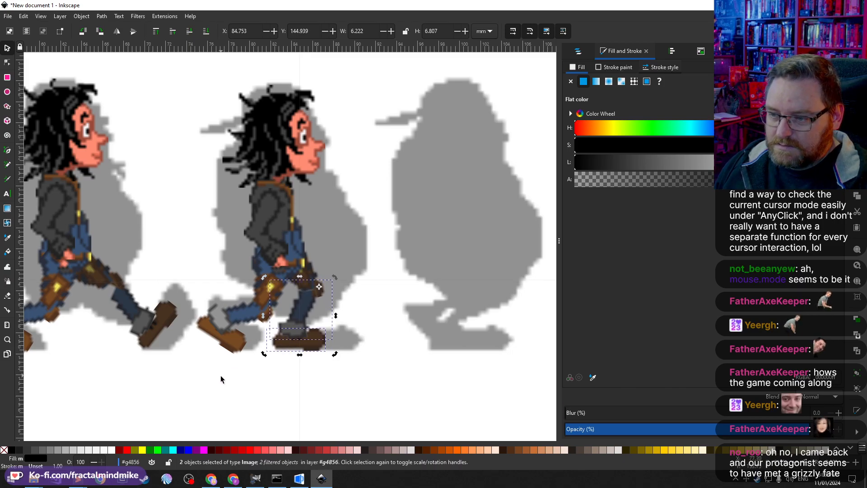
Step: Select the fourth character's back lower leg and foot and rotate them so the trailing leg swings up behind the body
click(228, 344)
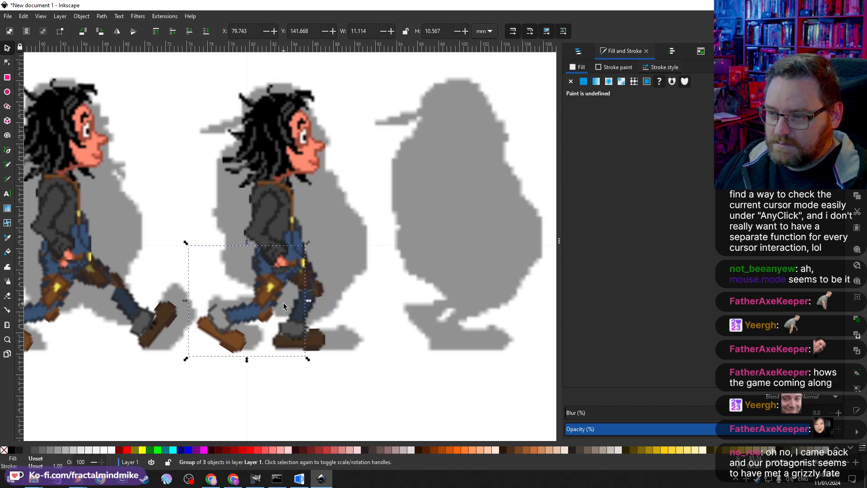
double_click(238, 342)
click(238, 341)
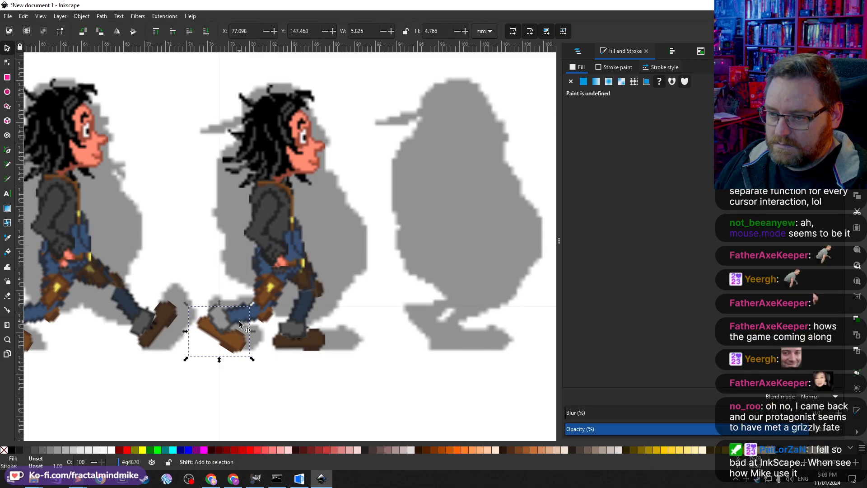
shift+click(256, 317)
click(223, 336)
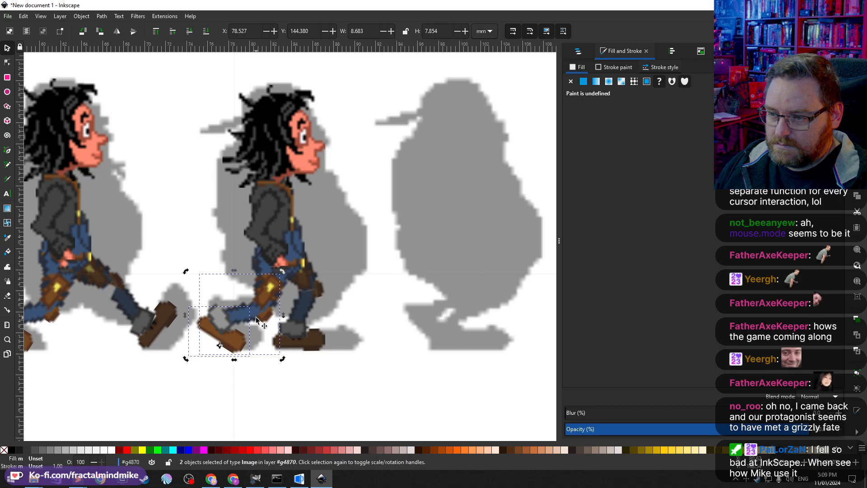
drag(231, 342, 267, 317)
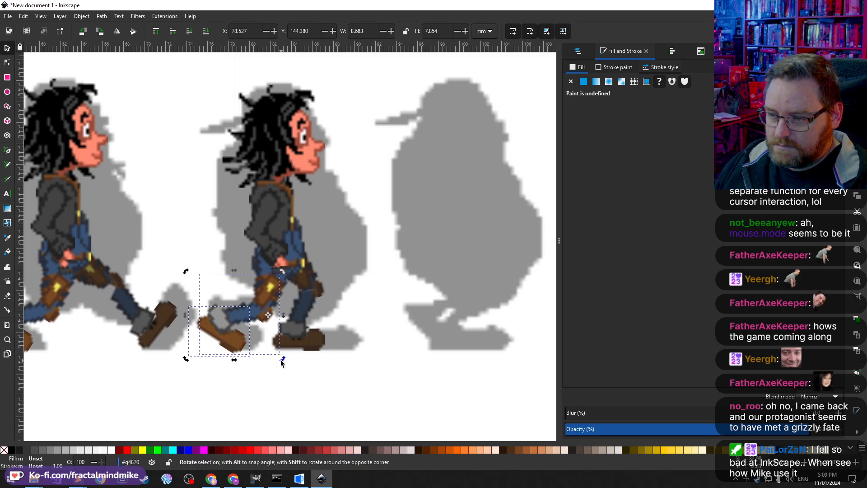
drag(282, 359, 258, 360)
shift+click(267, 314)
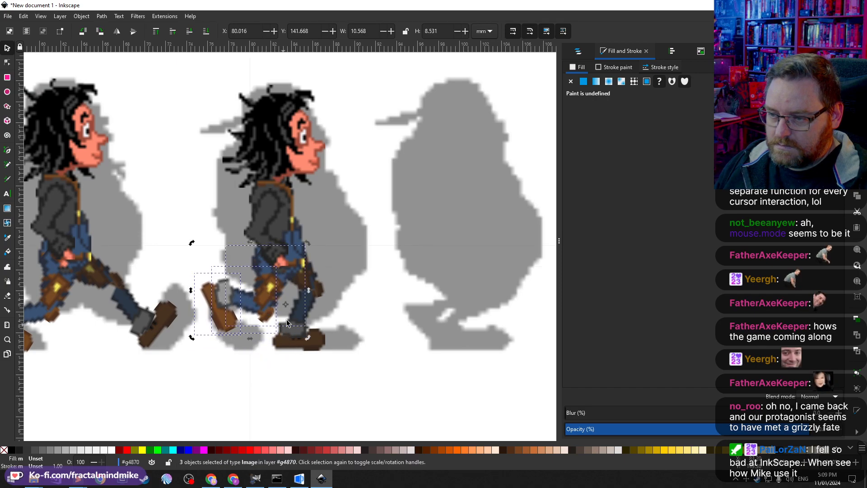
drag(287, 306, 280, 261)
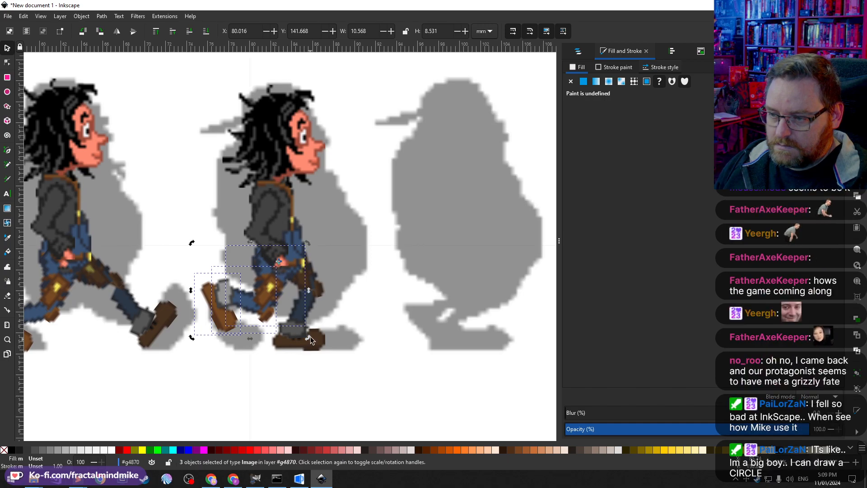
drag(310, 337, 335, 324)
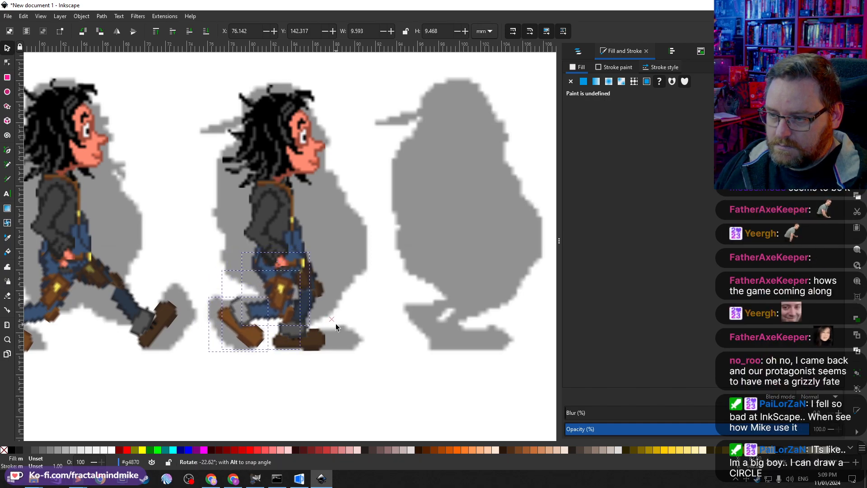
click(255, 347)
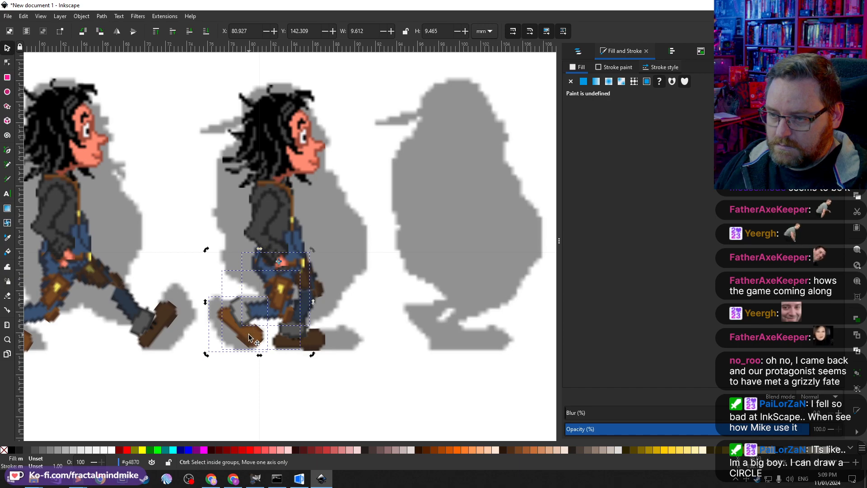
click(282, 389)
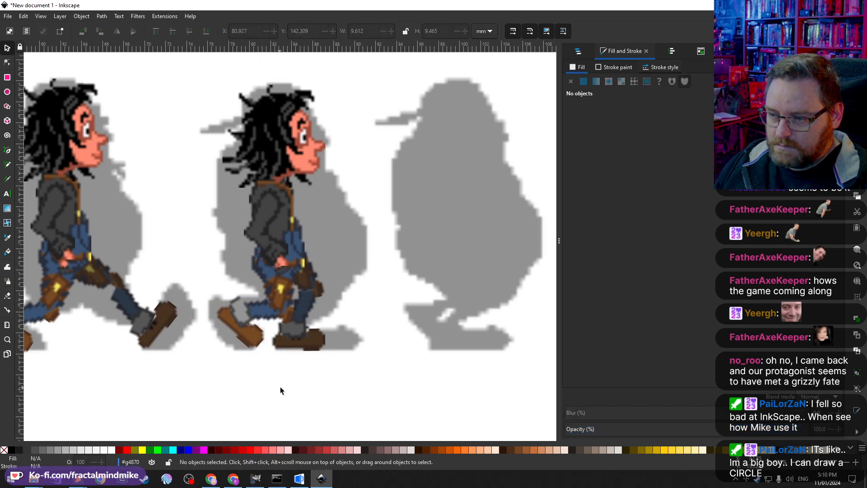
Step: Move the back foot's rotation centre to its heel and rotate the foot to tilt its toe down
click(253, 339)
click(267, 352)
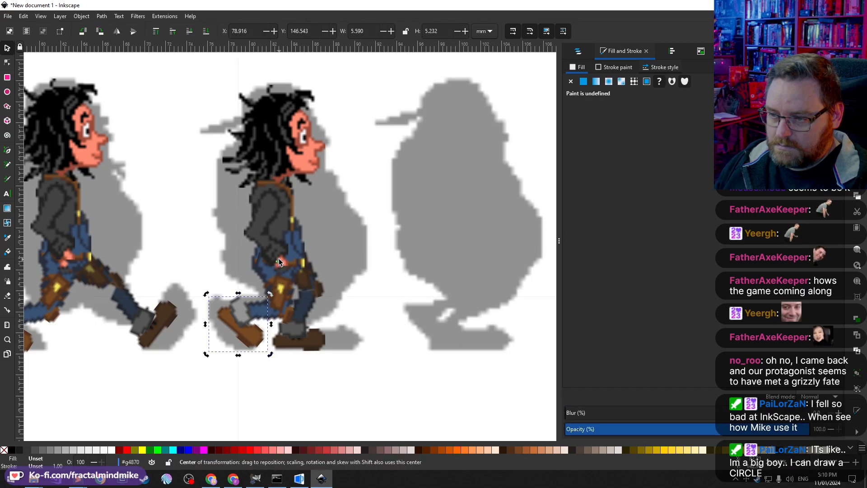
drag(279, 261, 234, 312)
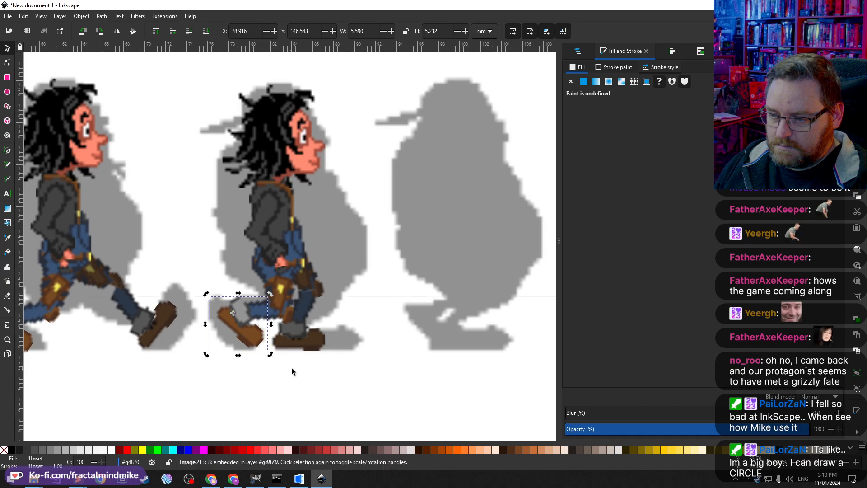
drag(267, 353, 251, 360)
click(301, 386)
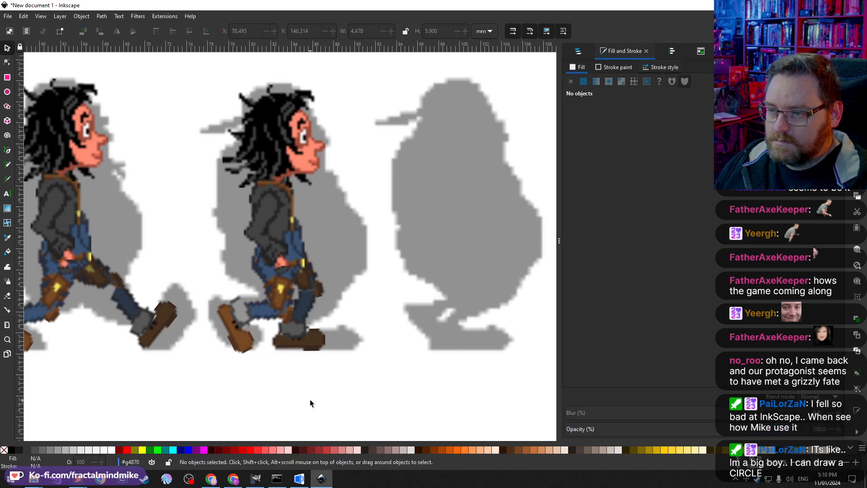
Step: Zoom out and pan to review all the walk frames side by side
scroll(310, 399, down, 3)
scroll(278, 373, down, 3)
scroll(279, 372, left, 3)
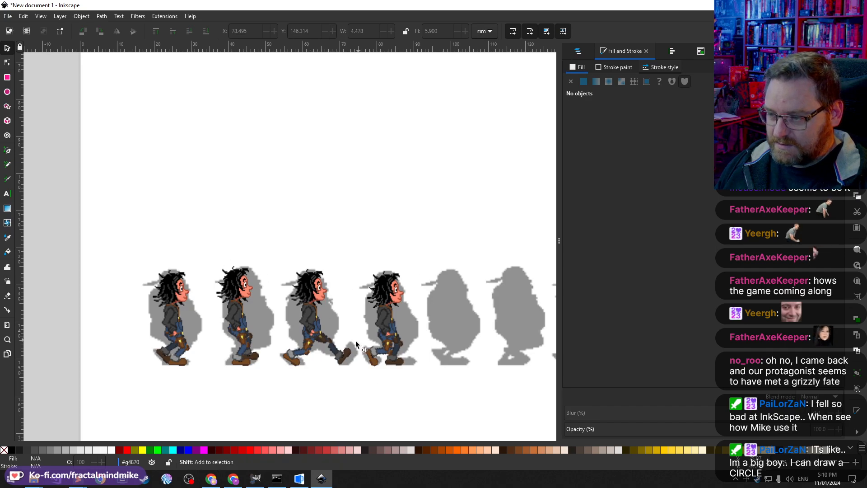
scroll(364, 380, right, 3)
scroll(362, 373, right, 3)
scroll(362, 373, left, 3)
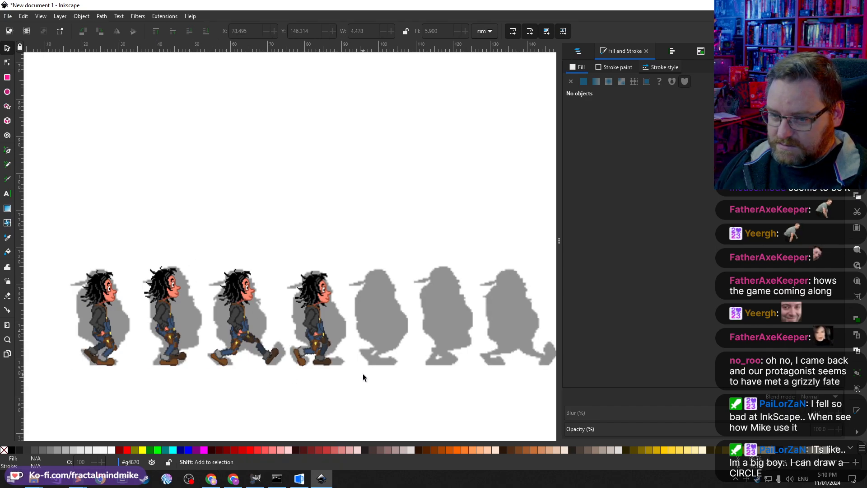
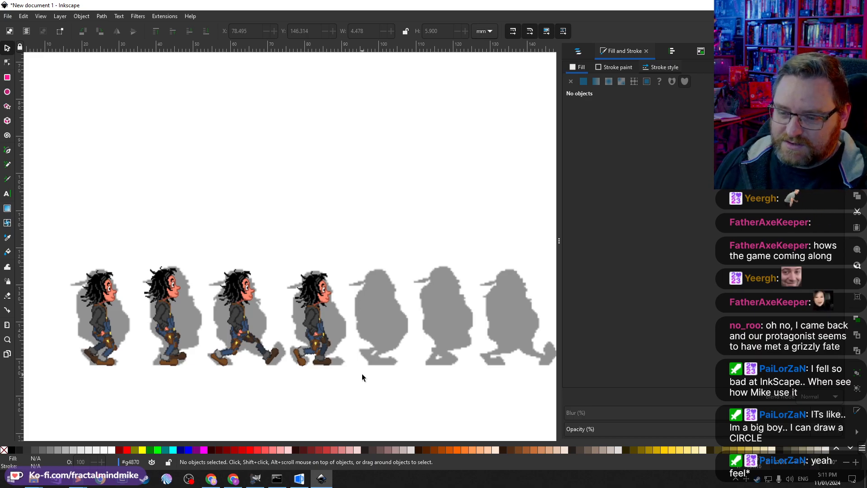
Step: Rotate the leg group of the second walk frame slightly around a raised rotation centre
scroll(162, 357, down, 2)
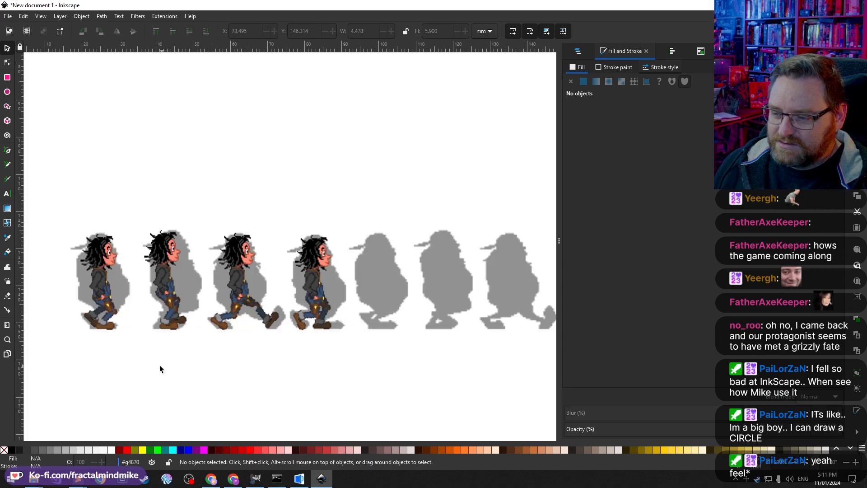
scroll(136, 326, up, 2)
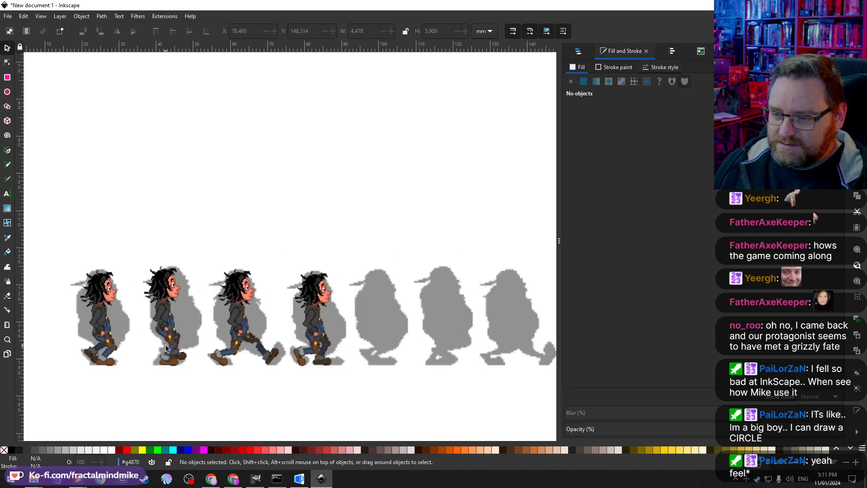
ctrl+scroll(148, 340, up, 1)
ctrl+scroll(149, 341, up, 1)
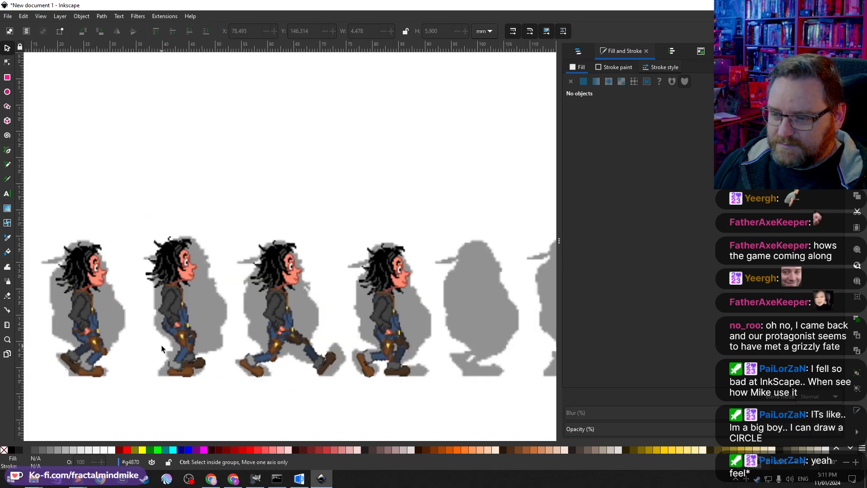
ctrl+scroll(161, 345, down, 1)
scroll(161, 345, right, 3)
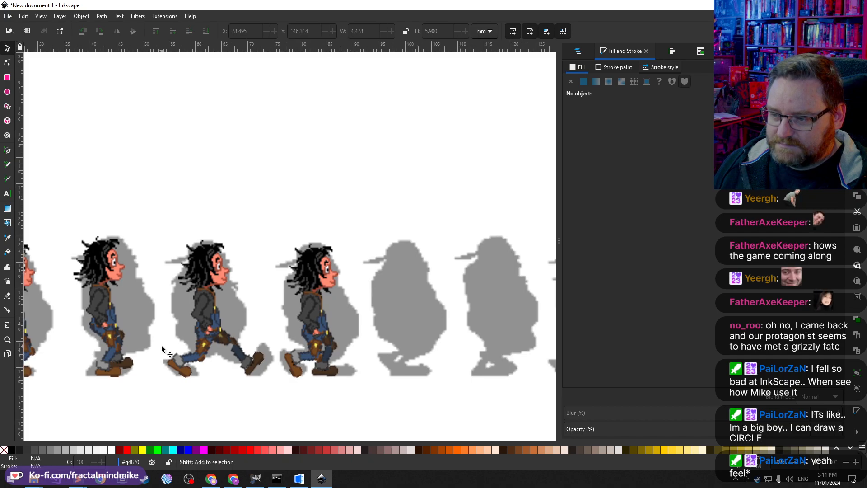
scroll(161, 345, left, 3)
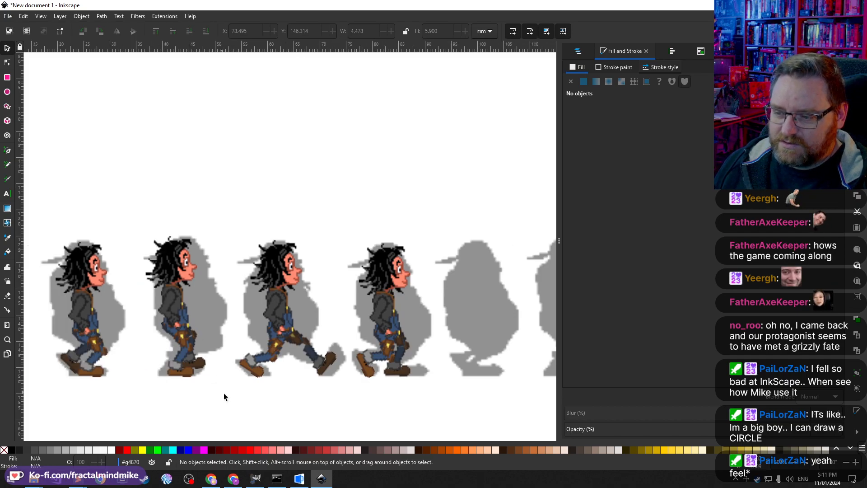
click(177, 373)
scroll(212, 376, left, 2)
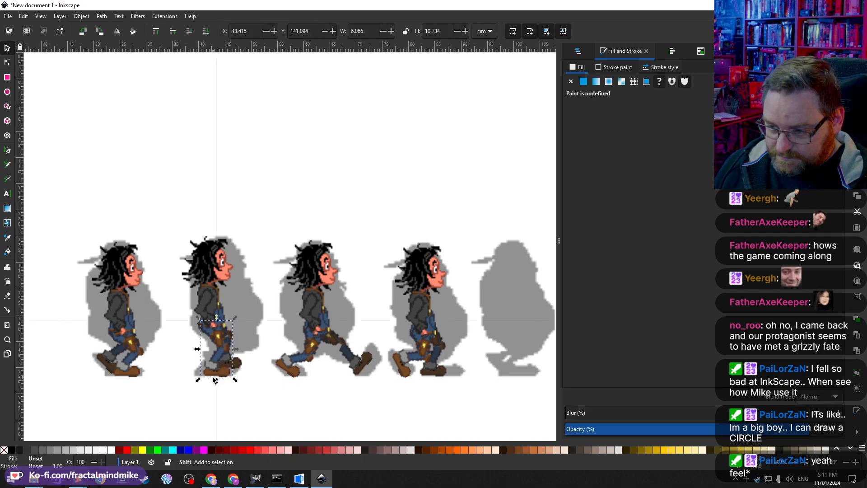
scroll(213, 376, up, 1)
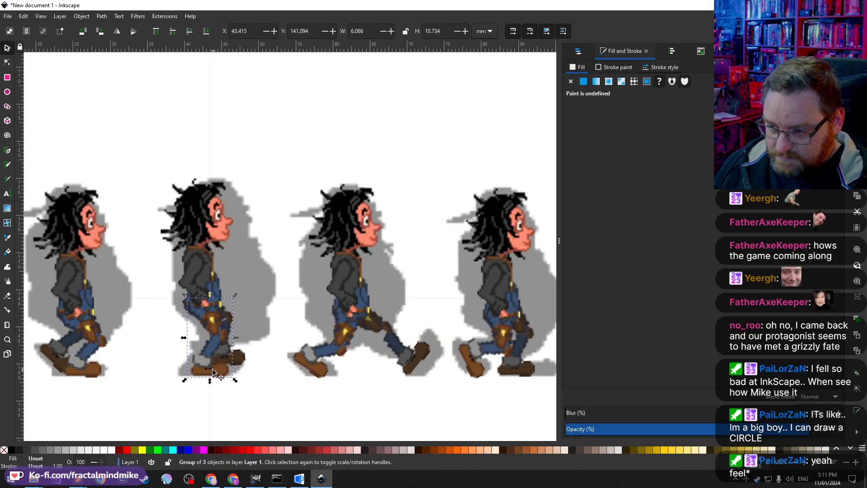
click(210, 348)
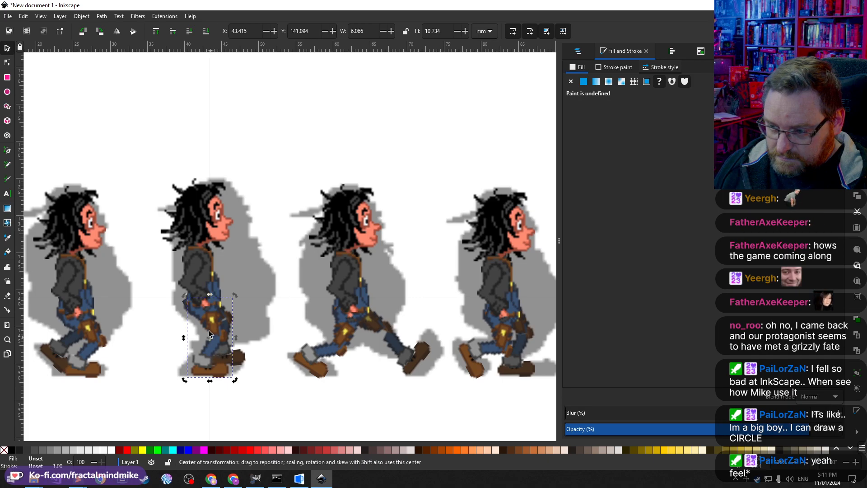
drag(210, 337, 202, 305)
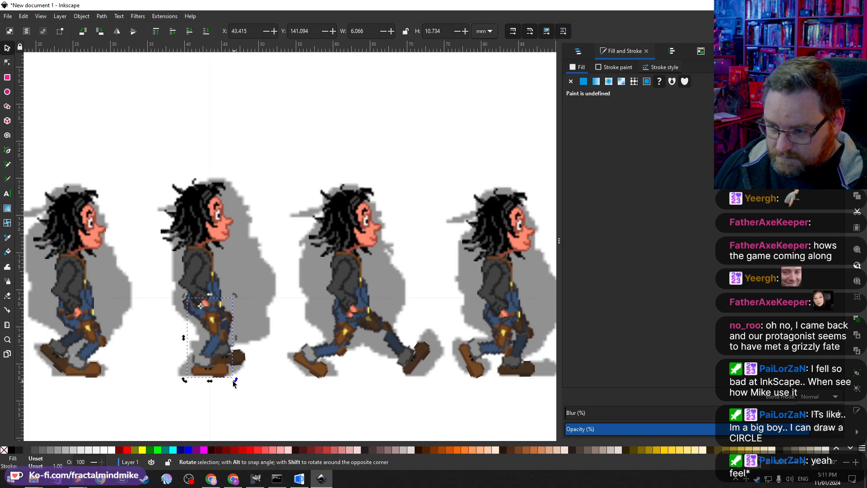
mouse_move(232, 381)
mouse_down()
mouse_move(213, 384)
mouse_move(224, 383)
mouse_up()
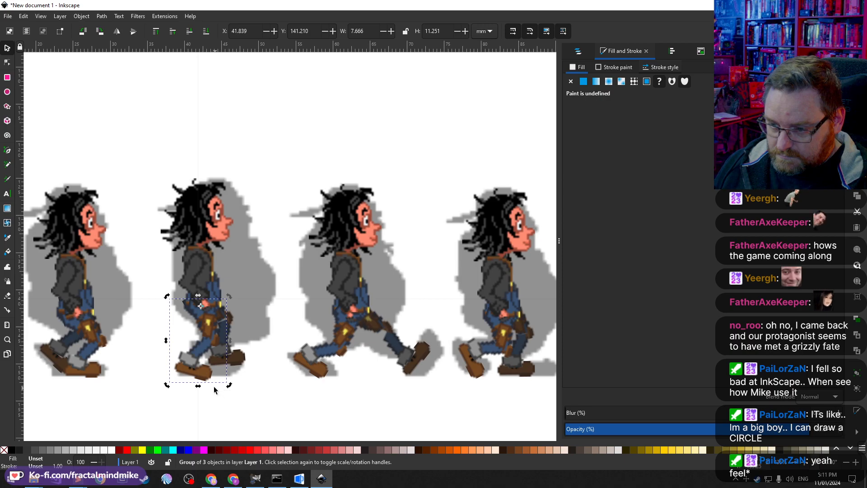
Step: Enter the second frame's leg group and rotate its rear foot image so it sits flatter on the ground
click(258, 373)
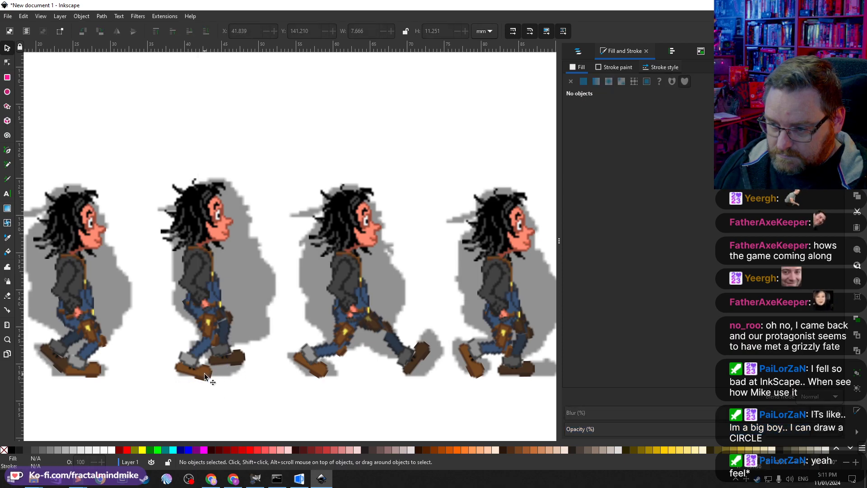
click(204, 375)
double_click(207, 380)
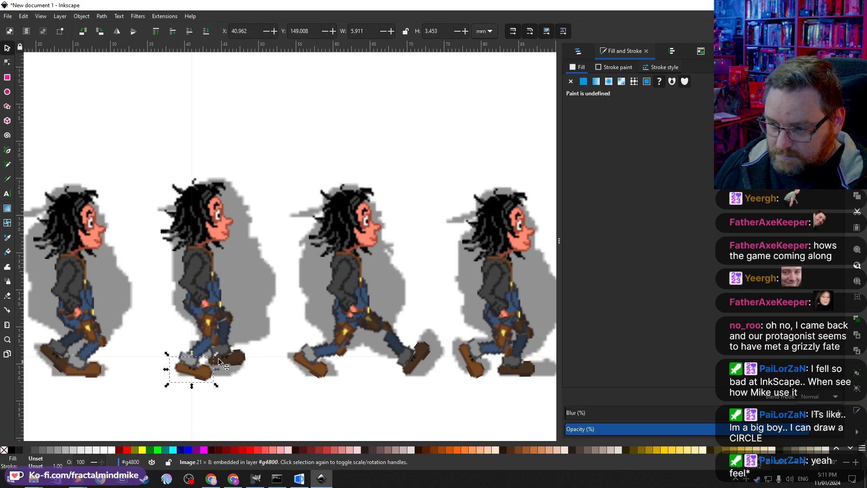
scroll(195, 373, up, 3)
scroll(195, 373, down, 10)
scroll(193, 321, up, 6)
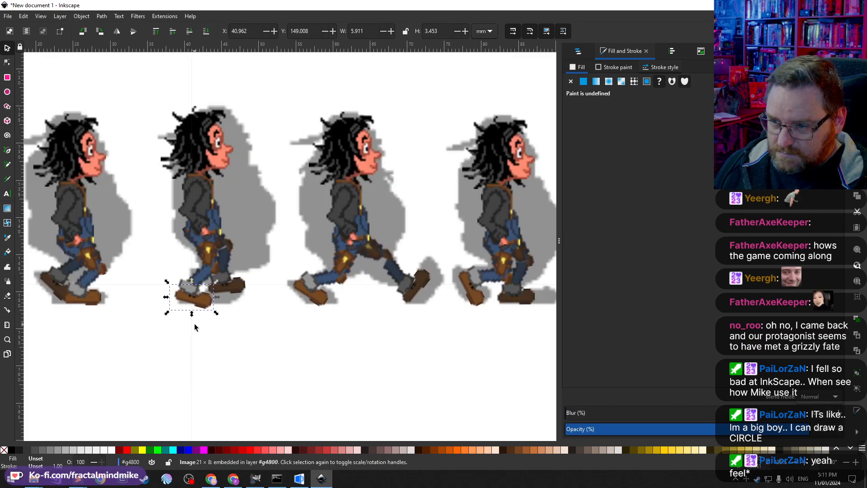
scroll(191, 323, up, 3)
scroll(232, 319, down, 5)
click(224, 311)
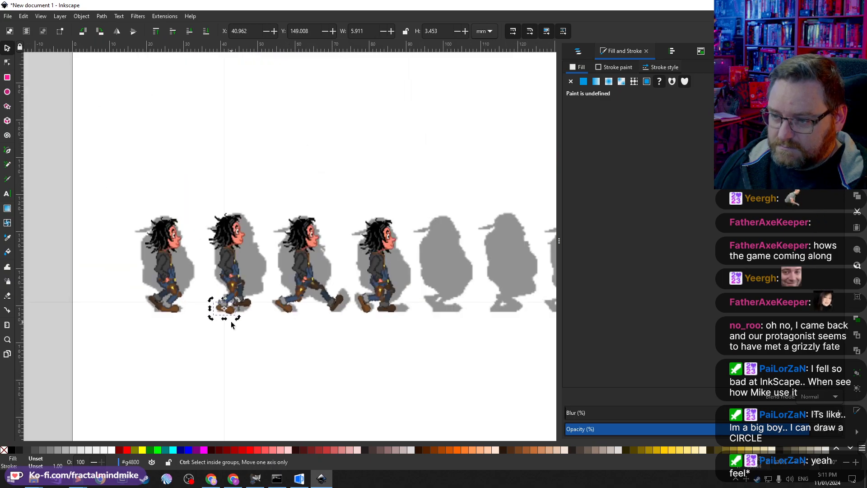
drag(224, 310, 239, 313)
Step: Select all parts of the second walk frame and shift them slightly to the right
scroll(242, 324, left, 4)
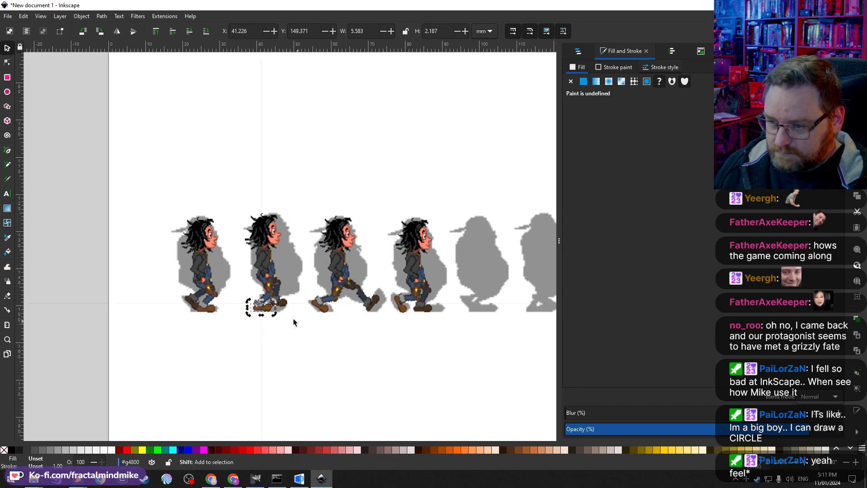
scroll(294, 318, up, 3)
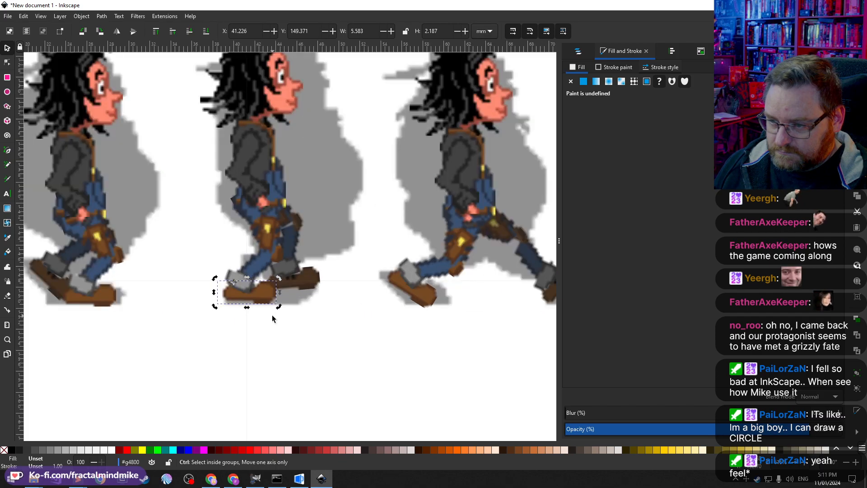
scroll(289, 297, up, 2)
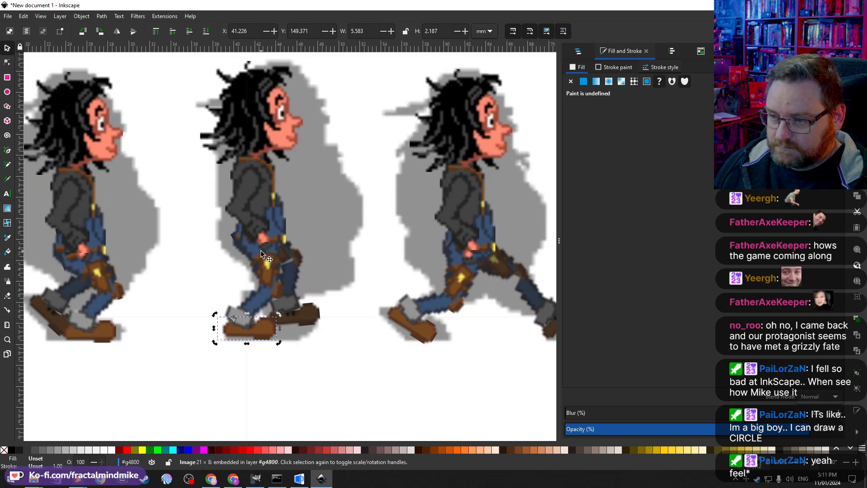
click(453, 211)
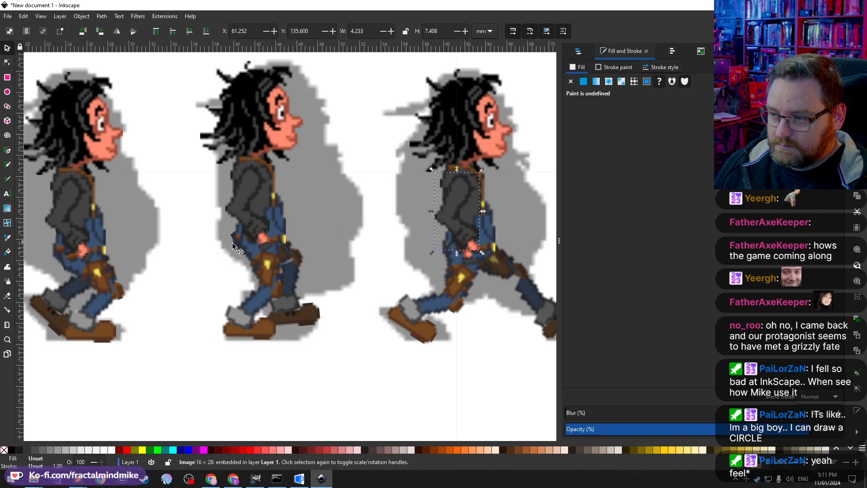
click(261, 217)
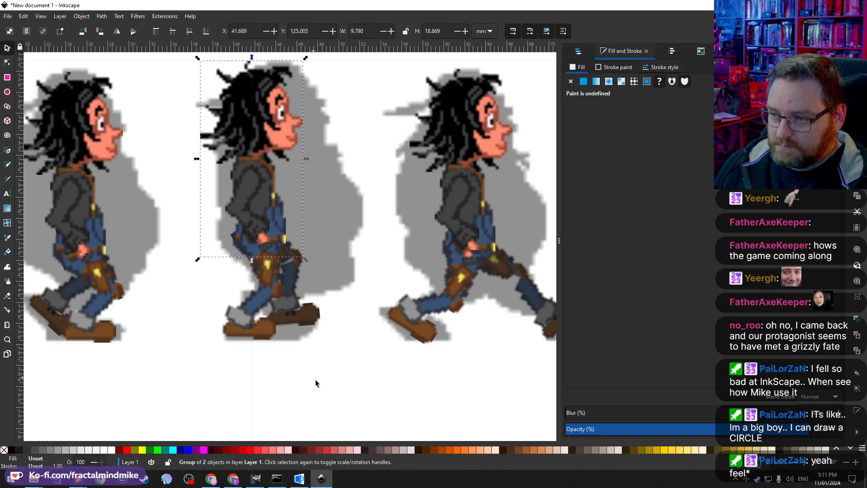
scroll(320, 375, down, 2)
drag(332, 378, 235, 191)
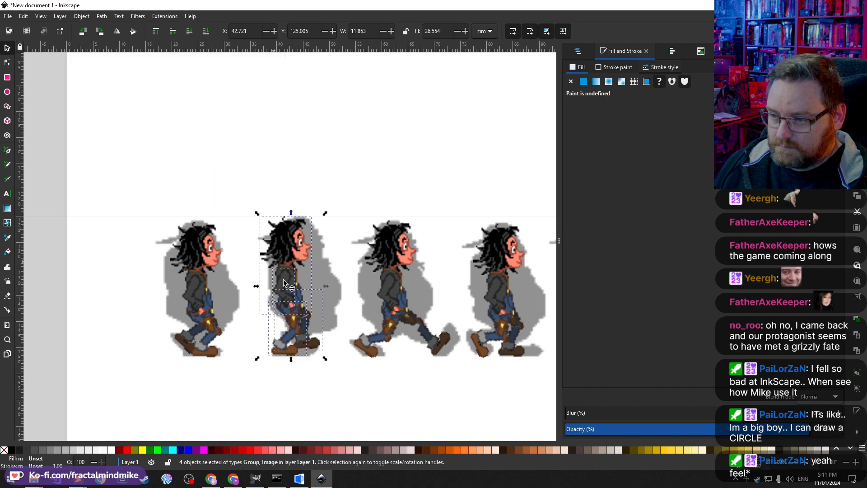
drag(288, 288, 302, 290)
Step: Nudge the foot piece inside the second frame's leg group slightly upward
scroll(320, 357, down, 2)
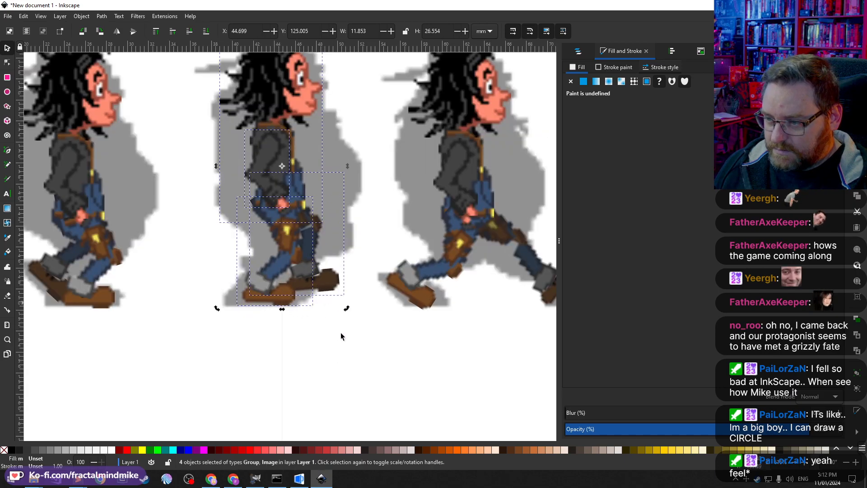
click(308, 267)
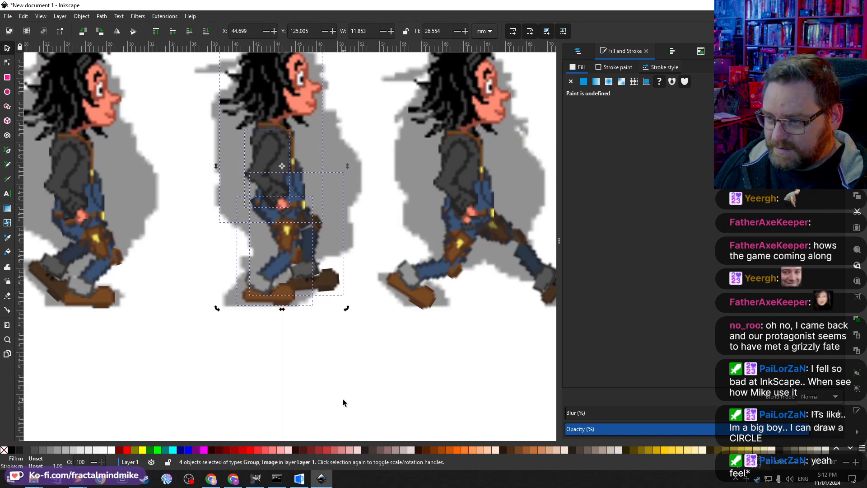
click(293, 329)
click(329, 283)
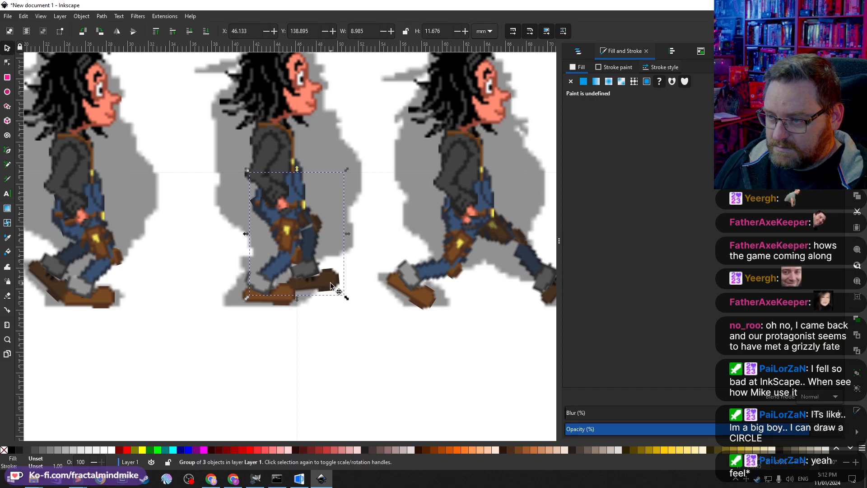
drag(329, 282, 329, 281)
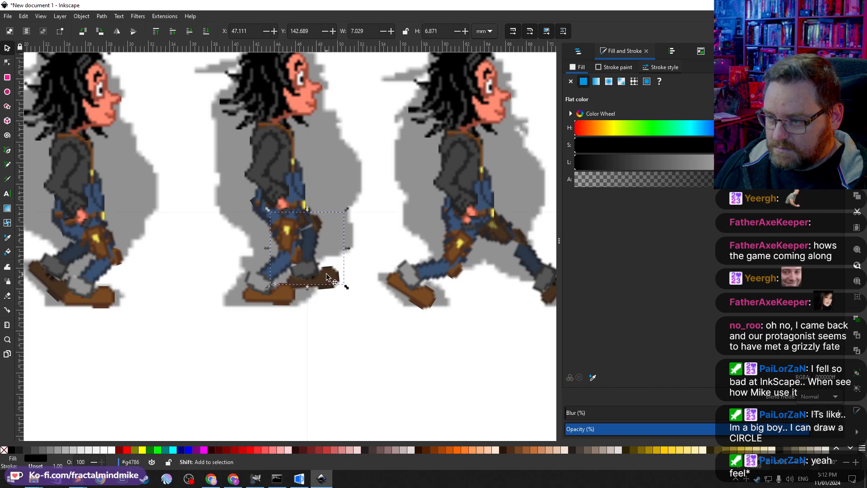
shift+click(314, 258)
drag(311, 243, 311, 241)
click(323, 326)
Step: Zoom out and pan across the row of walk-cycle frames to review them
scroll(339, 356, down, 3)
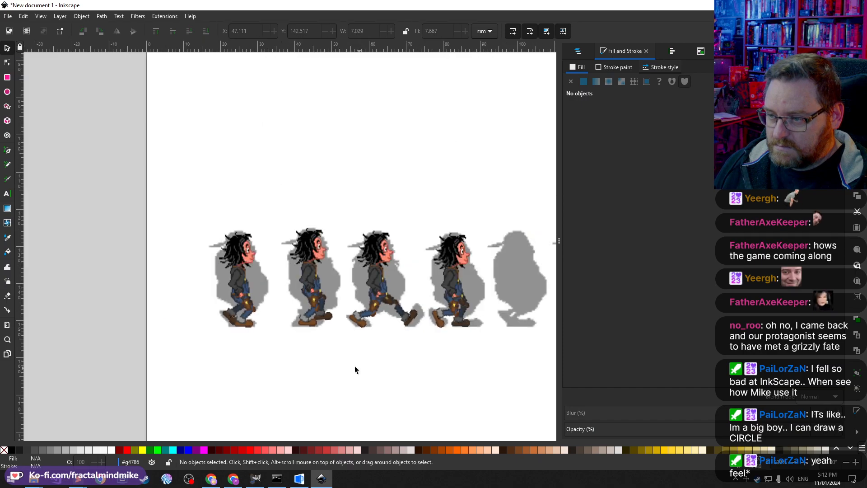
scroll(322, 360, right, 2)
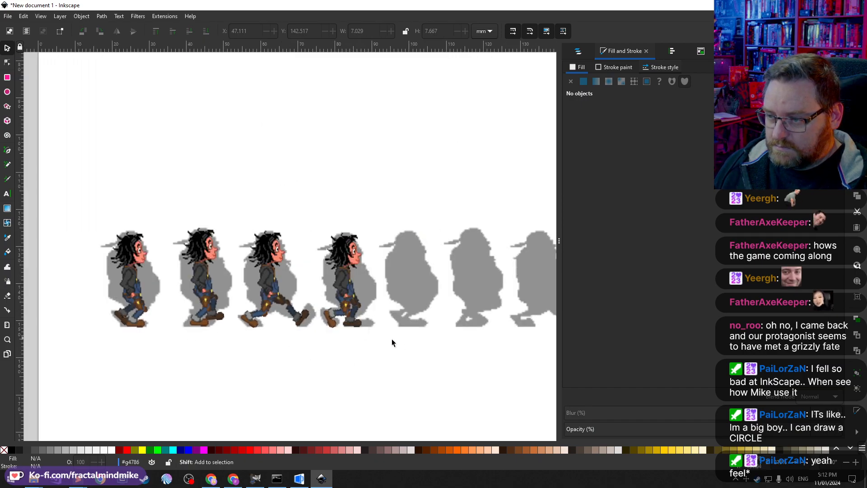
scroll(393, 340, right, 2)
scroll(366, 335, right, 2)
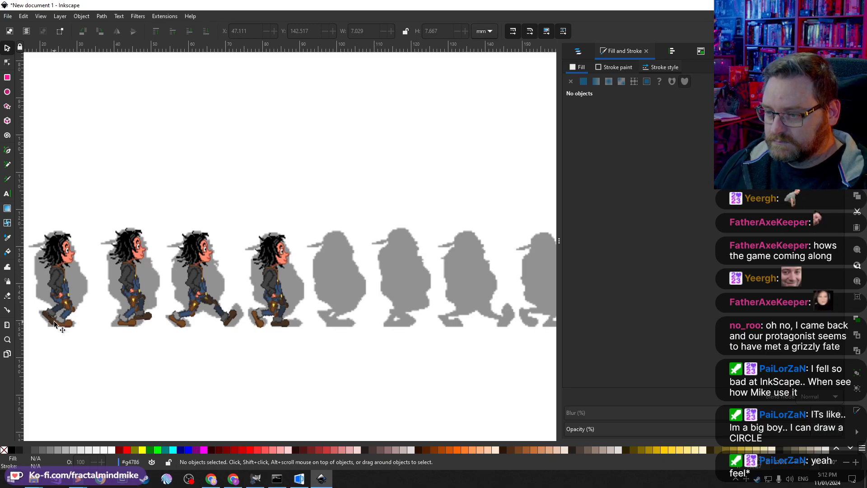
scroll(151, 362, right, 4)
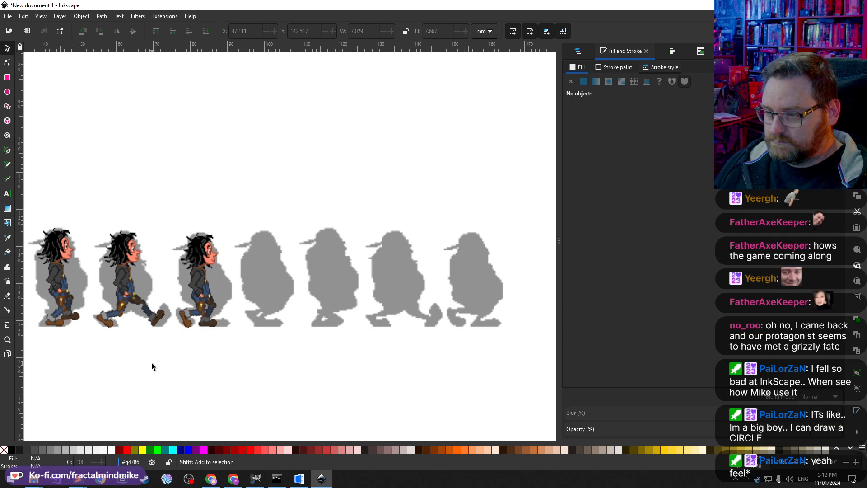
scroll(152, 362, left, 6)
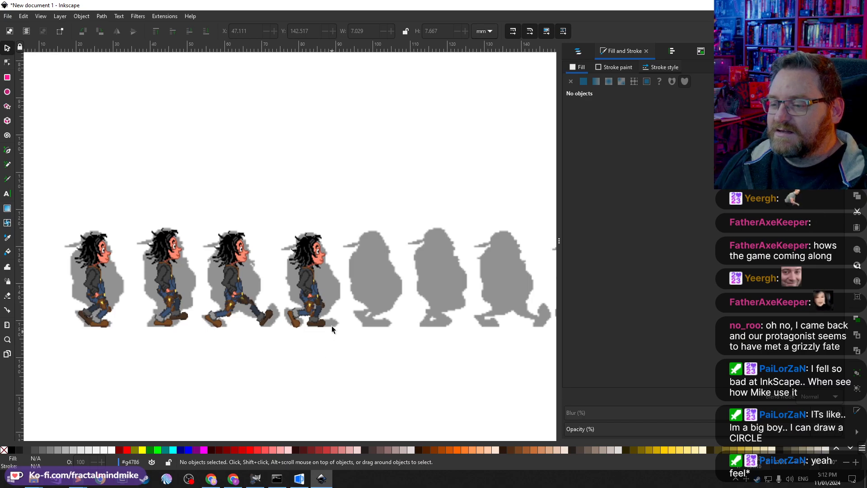
scroll(263, 291, right, 6)
scroll(326, 350, left, 6)
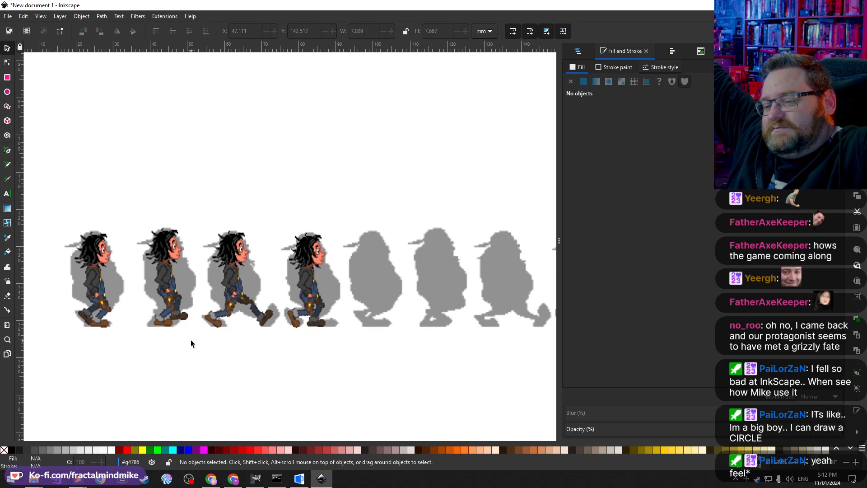
ctrl+scroll(191, 323, down, 2)
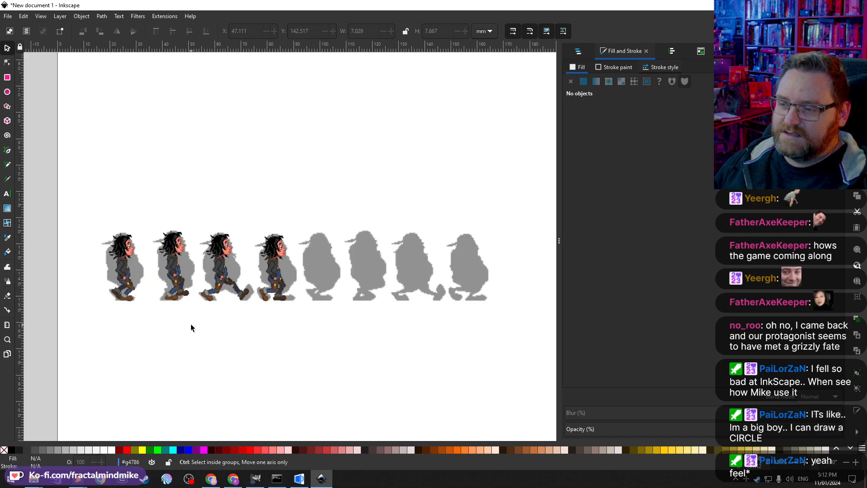
Step: Select the four coloured walk frames, open the Export dialog and enable Export Selected only
drag(294, 370, 75, 221)
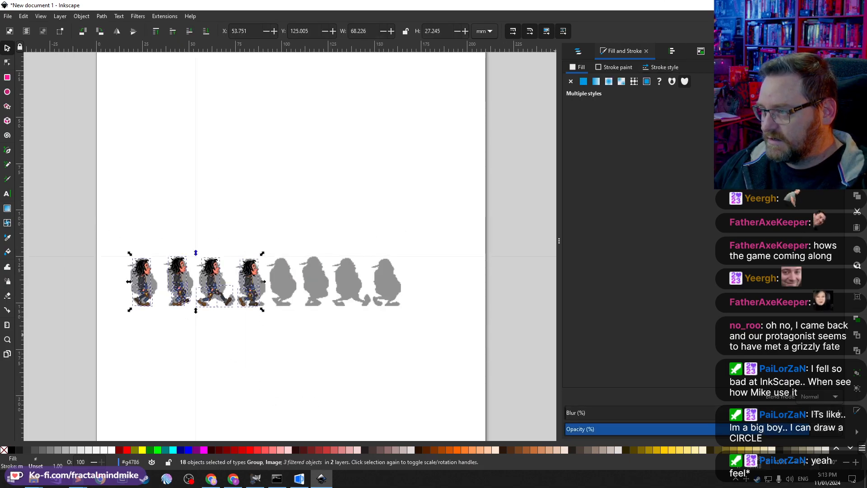
key(ctrl+shift+e)
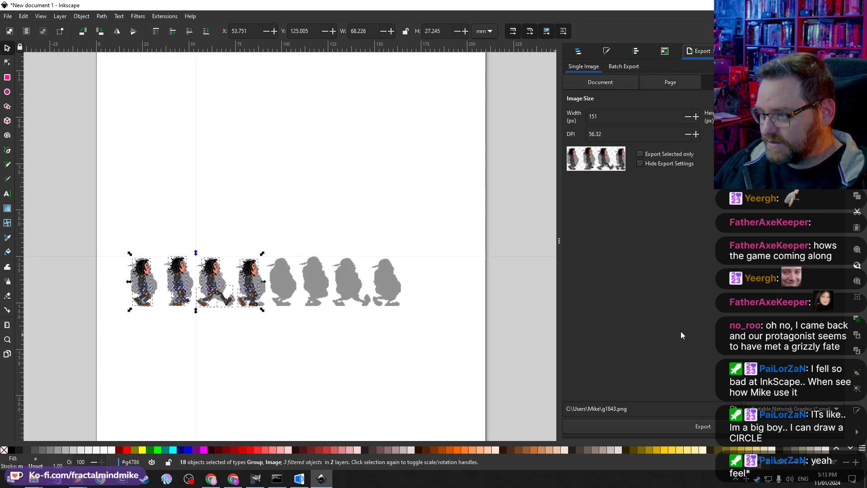
click(640, 154)
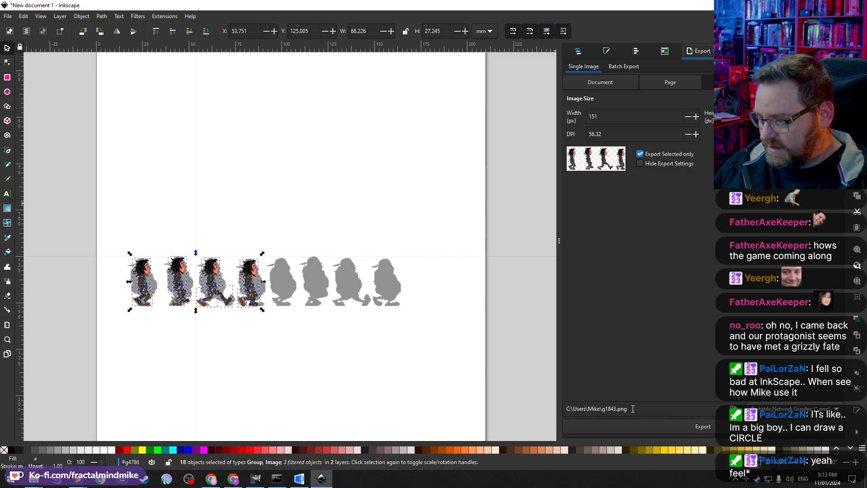
Step: Browse the export destination to the Documents\Sammich\Room Assets\Characters\The Guy folder in the user's profile on drive E
click(733, 409)
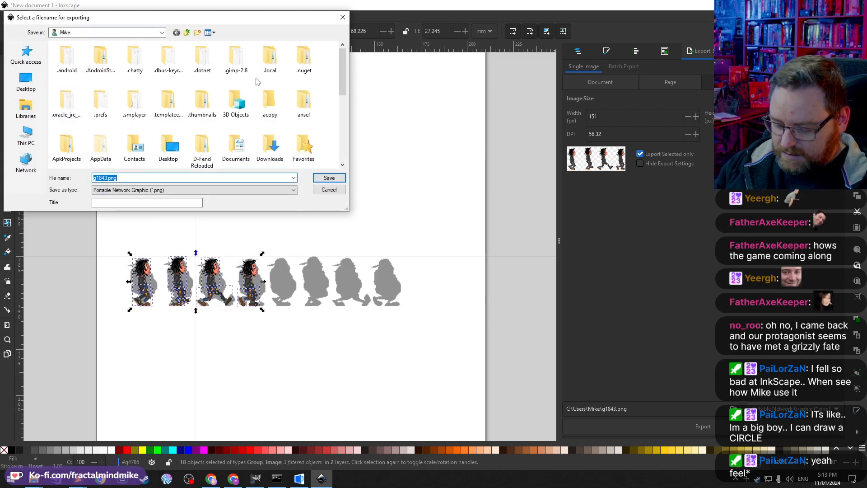
text(e:\)
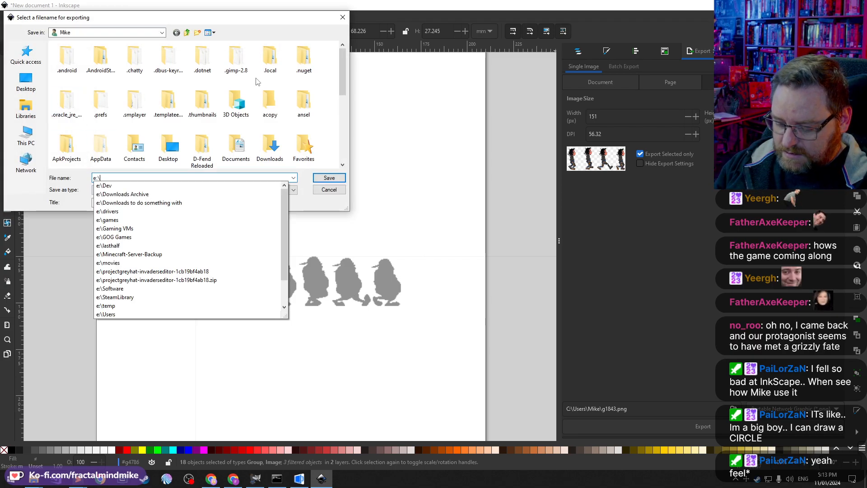
text(users\mike\)
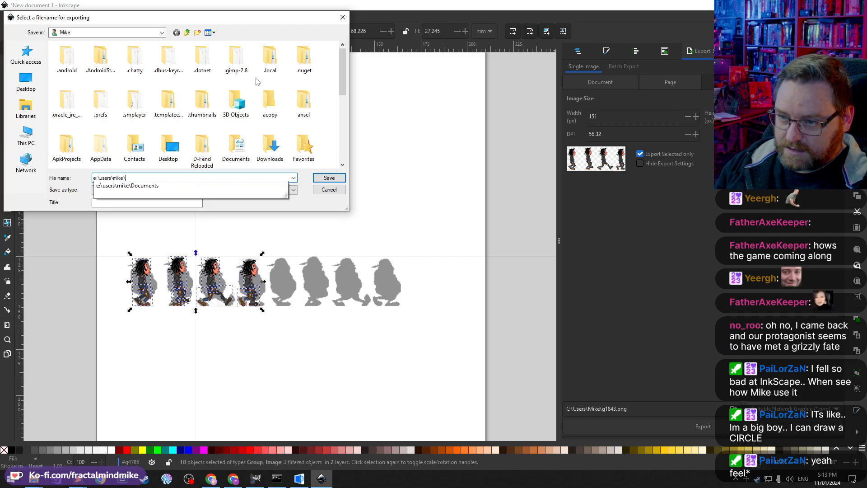
text(Documents\Sammich)
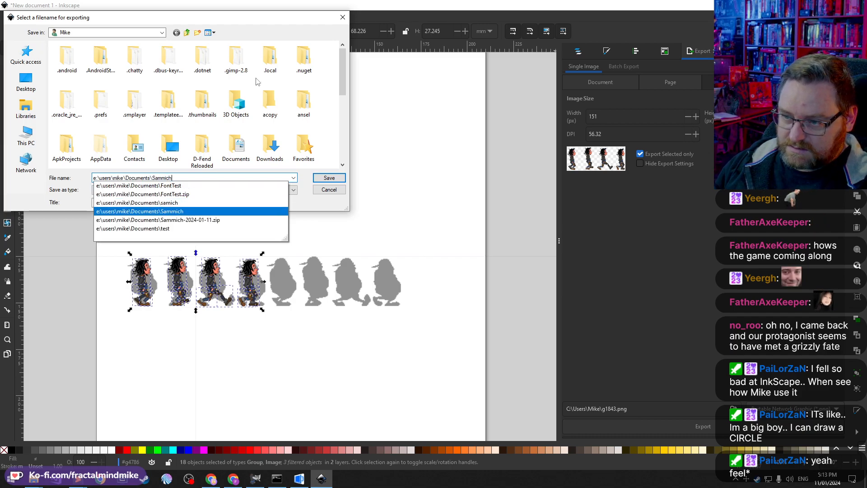
text(\)
key(Down)
key(Down)
key(Down)
key(Down)
key(Down)
key(Down)
key(Down)
key(Down)
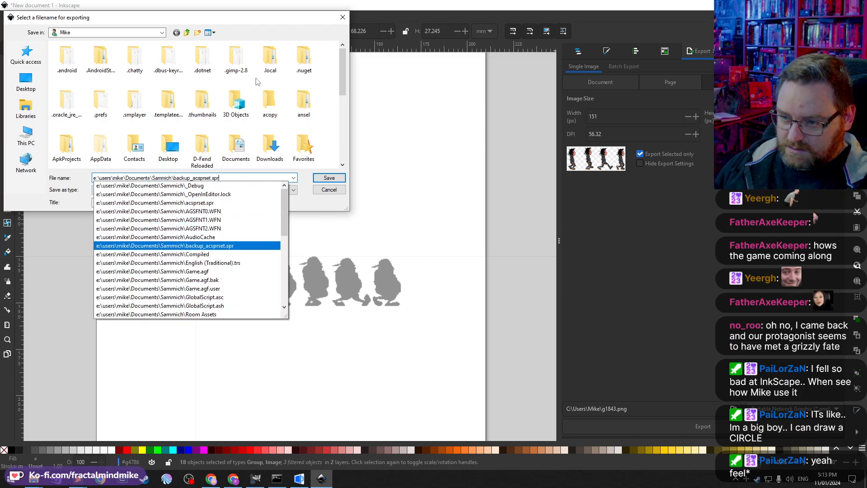
key(Down)
key(Down)
key(Down)
key(Down)
key(Down)
key(Down)
key(Down)
key(Down)
text(\)
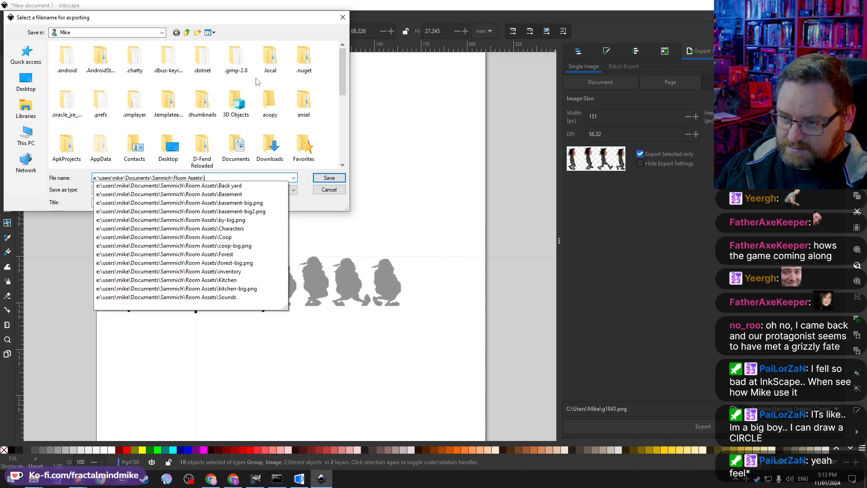
key(Down)
key(Down)
key(Down)
key(Down)
key(Down)
key(Down)
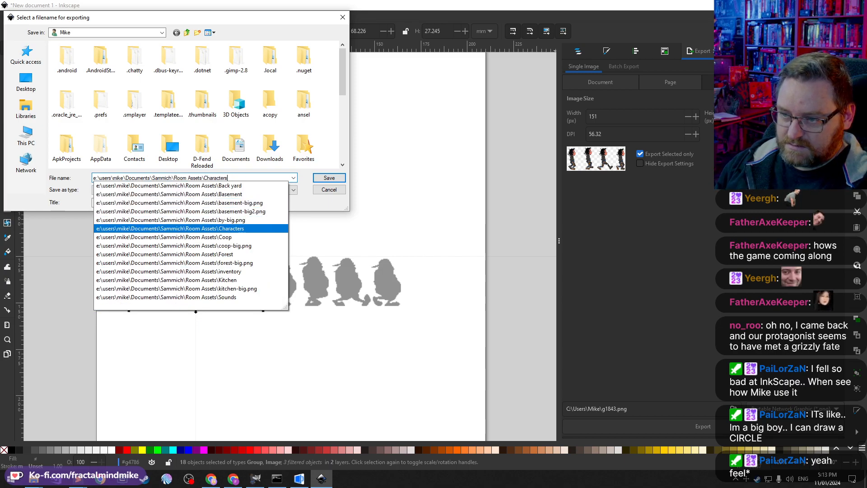
text(\)
key(Down)
key(Down)
text(\)
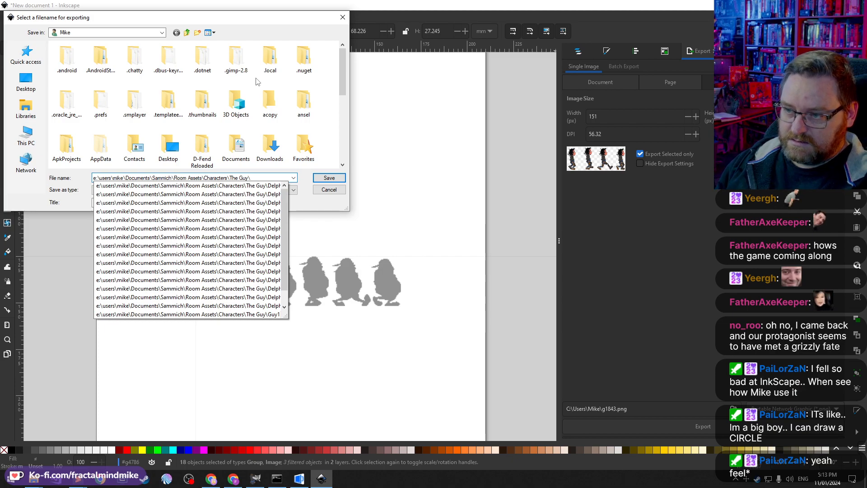
key(Return)
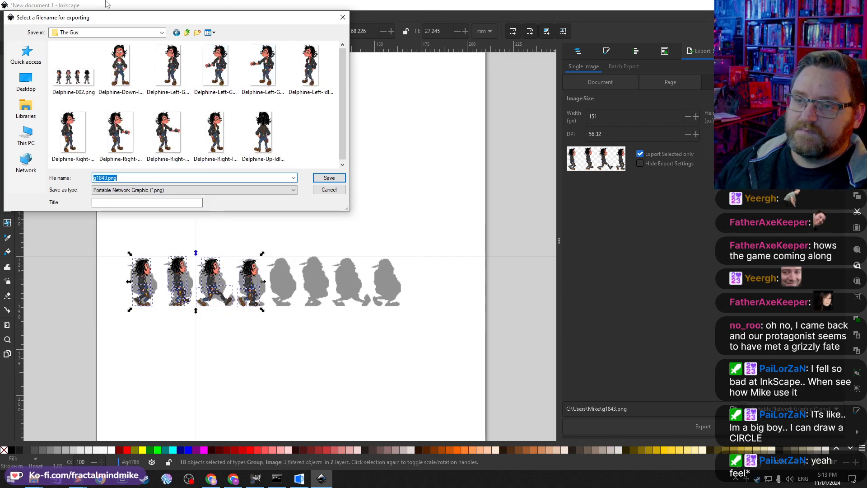
Step: Create a new folder named test anim inside The Guy folder and open it
click(197, 32)
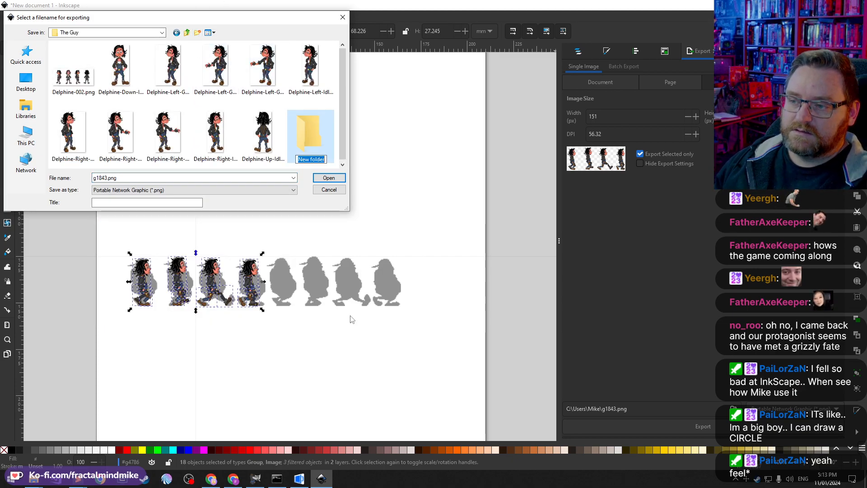
text(test anim)
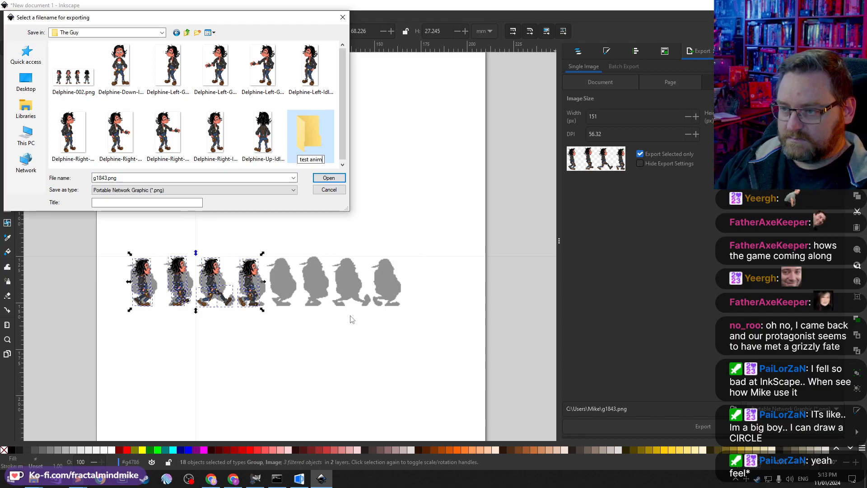
click(319, 142)
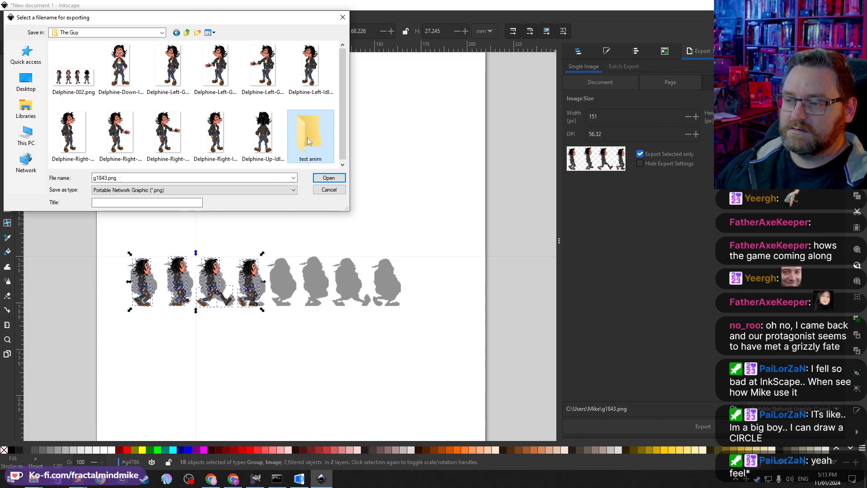
double_click(309, 142)
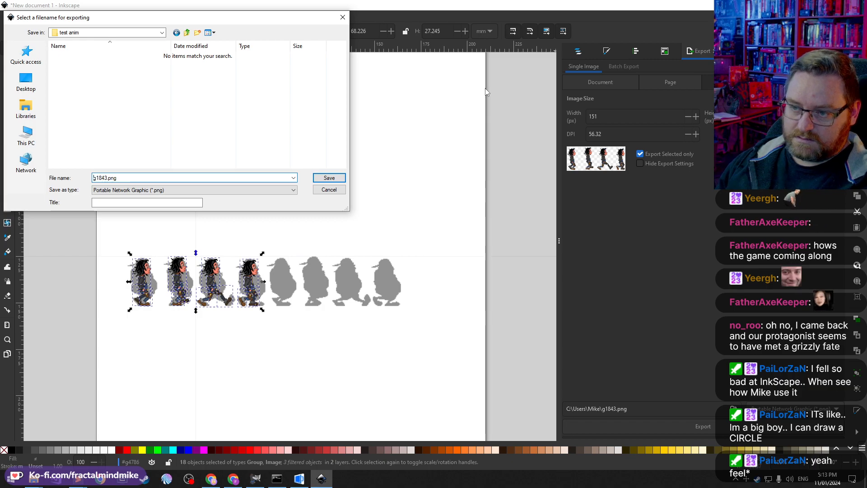
Step: Export the selected frames as walk1.png, accepting the default PNG options
text(walk 1)
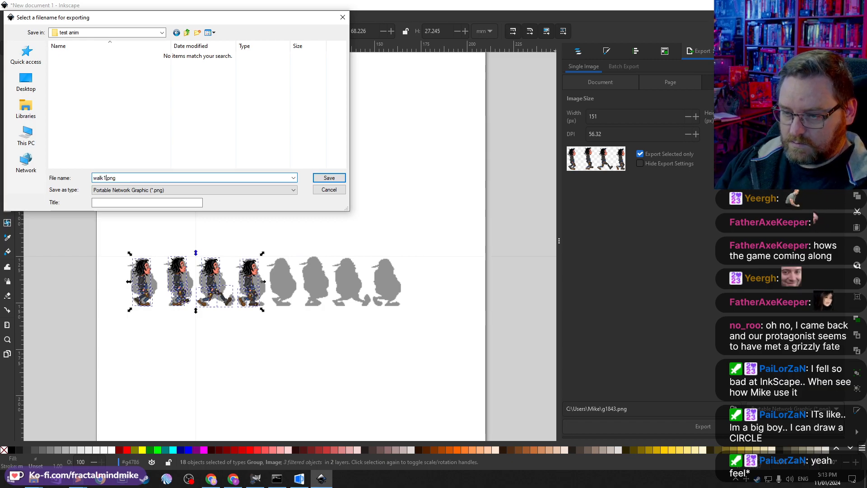
key(Return)
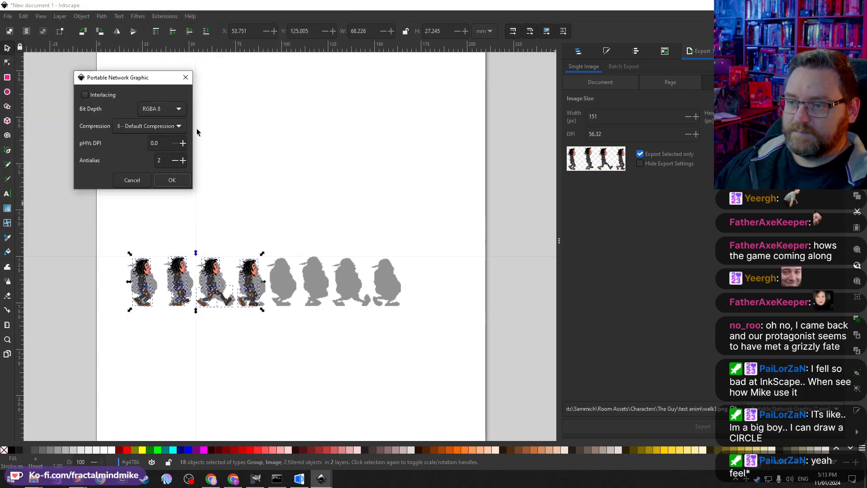
click(189, 181)
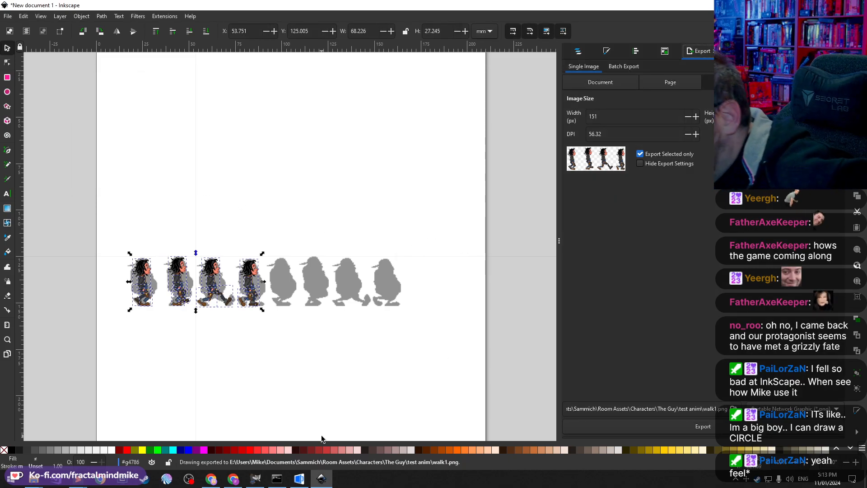
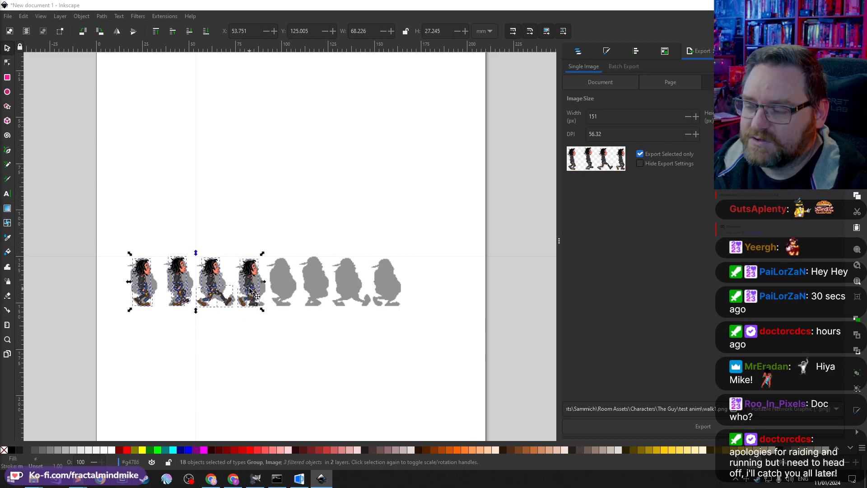
Step: Zoom in and inspect the four selected walk frames closely on the canvas
scroll(252, 299, up, 1)
scroll(251, 299, up, 3)
scroll(251, 299, down, 2)
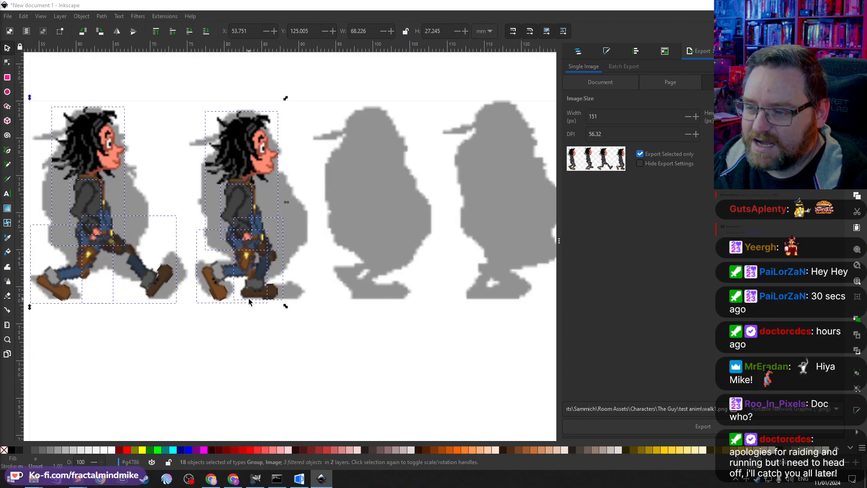
scroll(193, 292, up, 4)
scroll(211, 354, left, 15)
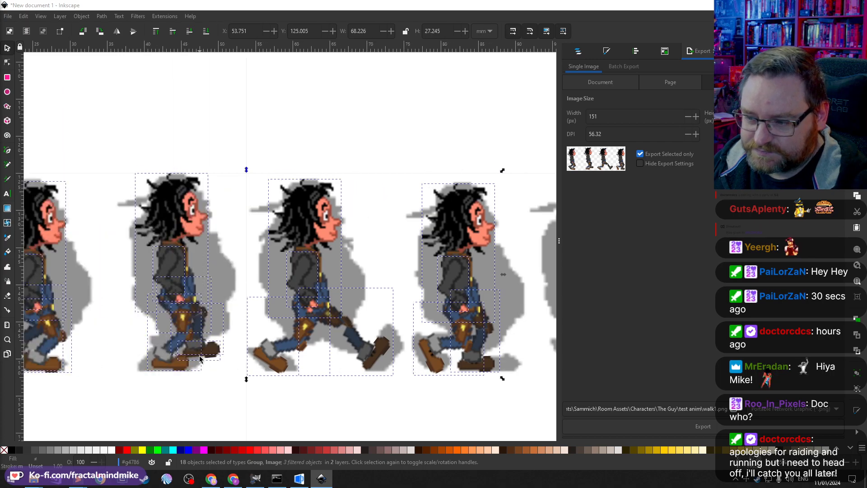
scroll(211, 354, left, 2)
scroll(228, 363, right, 1)
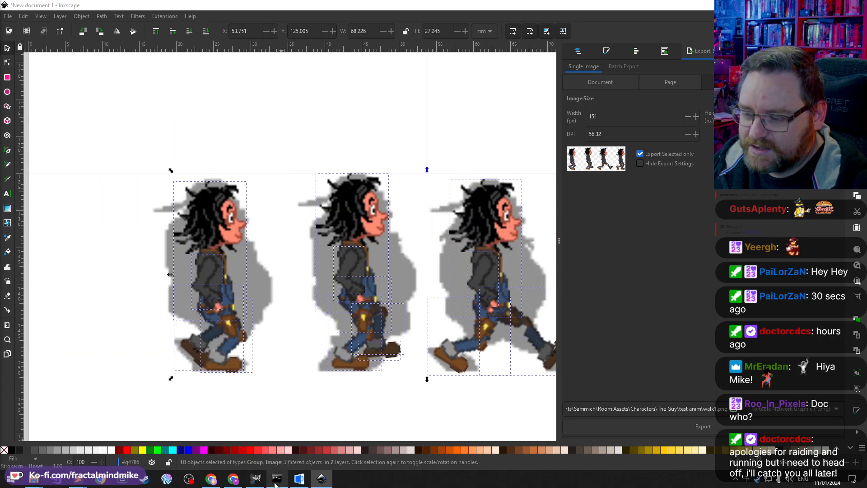
scroll(224, 324, up, 5)
scroll(228, 318, down, 5)
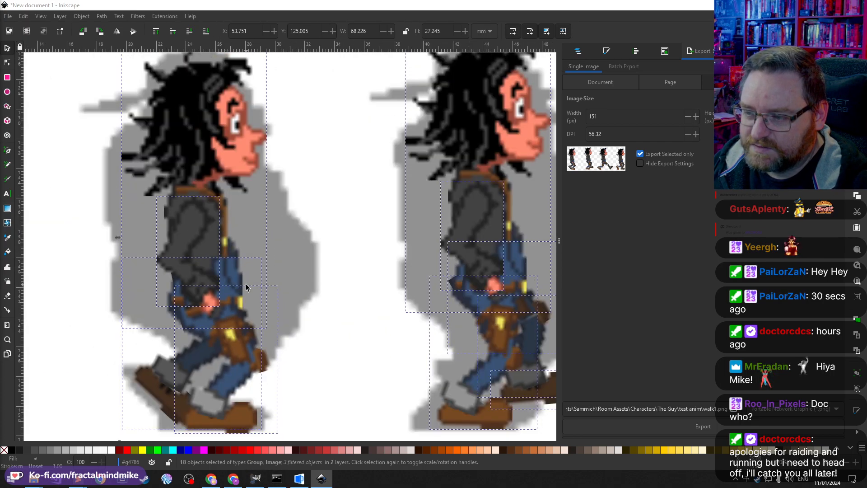
Step: Switch to GIMP to look through the open sprite images and return to Inkscape
click(255, 478)
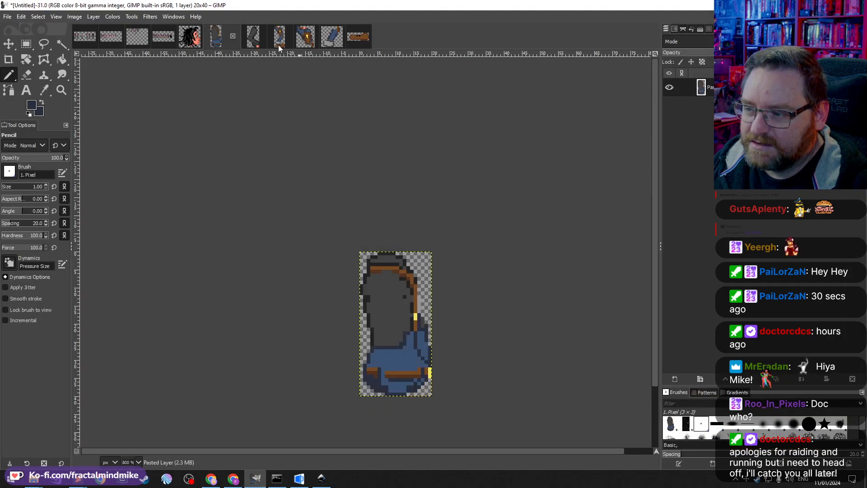
click(189, 37)
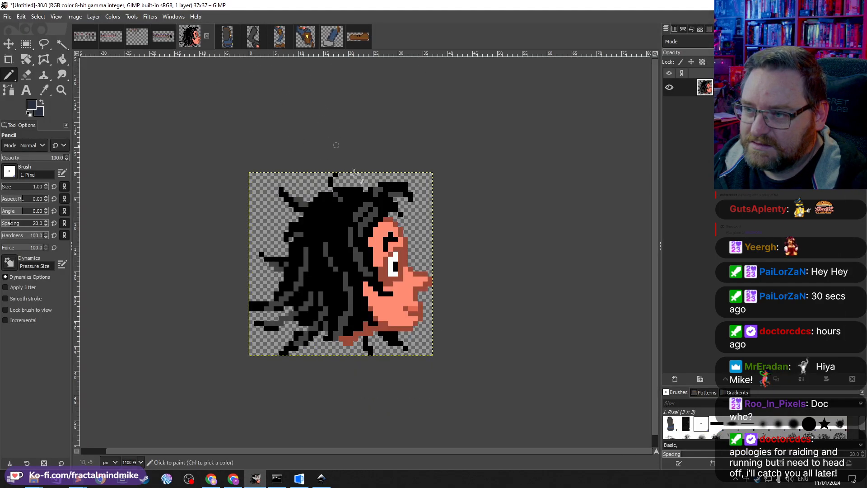
click(321, 479)
scroll(197, 319, right, 6)
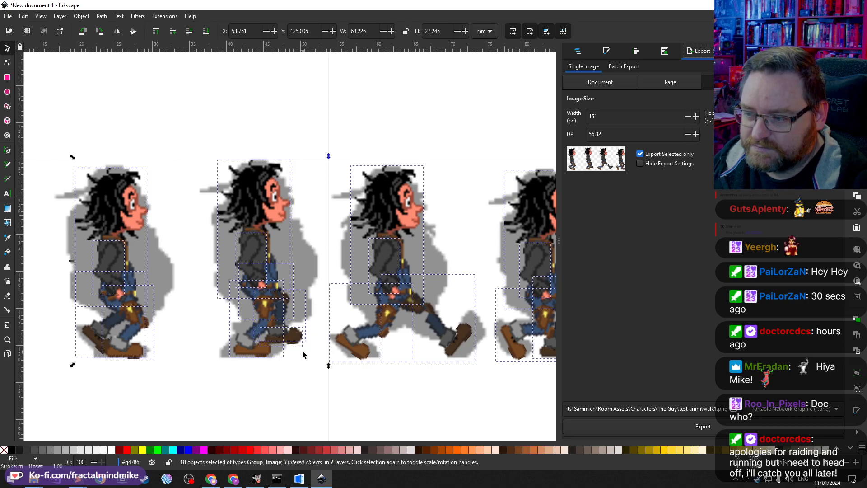
scroll(302, 343, right, 4)
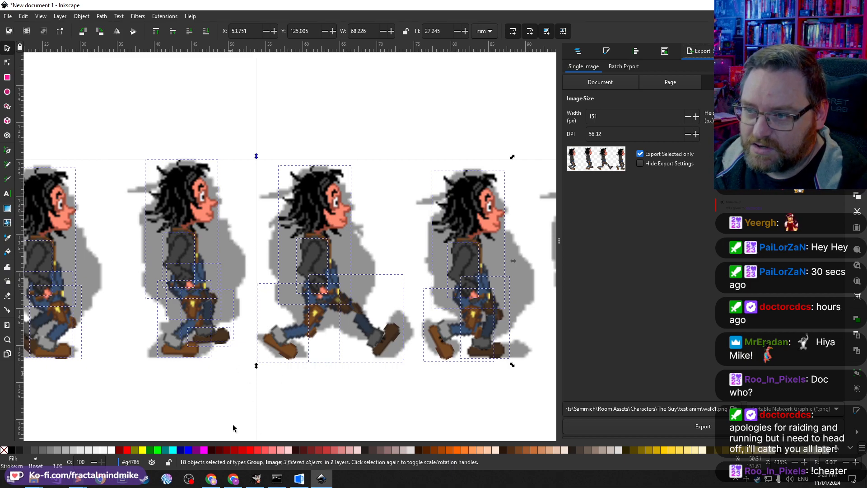
click(261, 476)
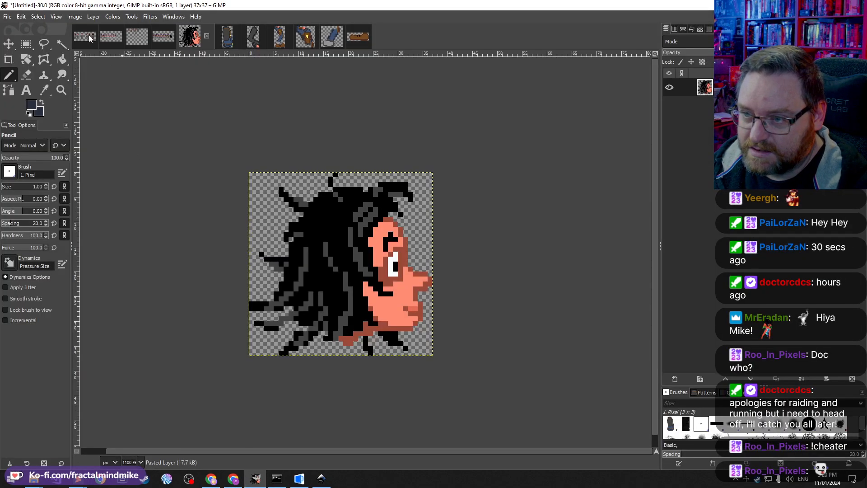
click(132, 38)
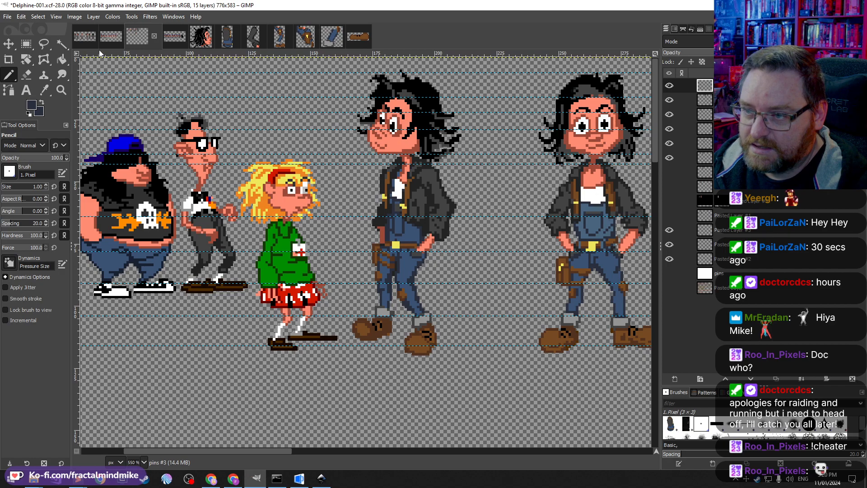
click(106, 37)
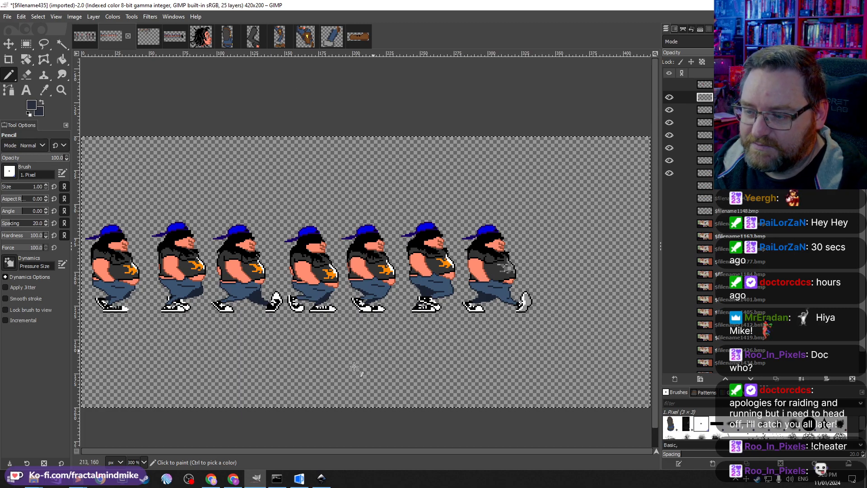
click(325, 483)
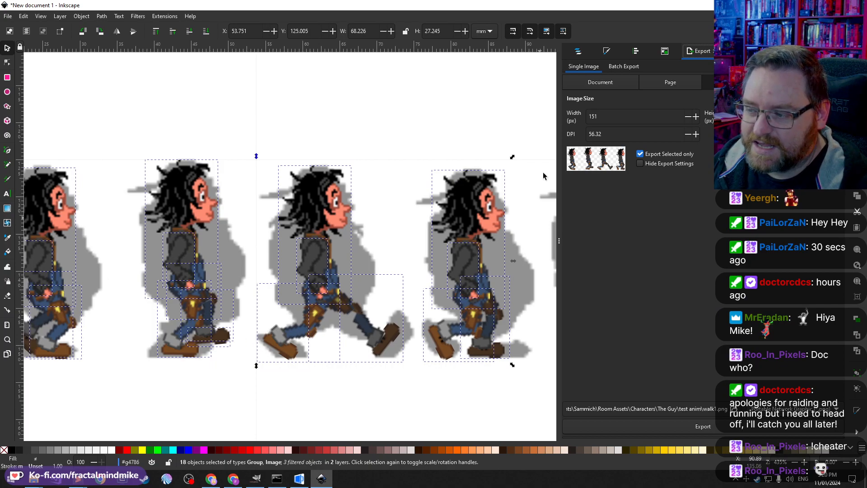
Step: Pan along the walk frames and compare them with the grey silhouette frames
scroll(318, 289, right, 8)
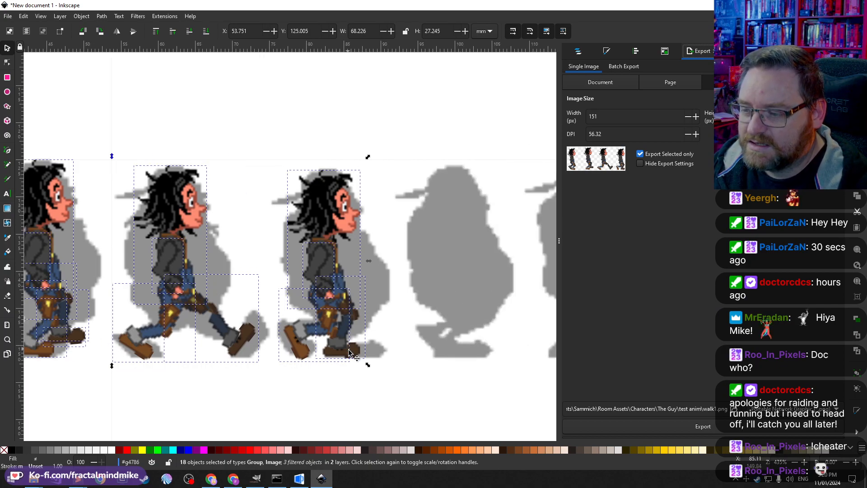
scroll(383, 340, right, 4)
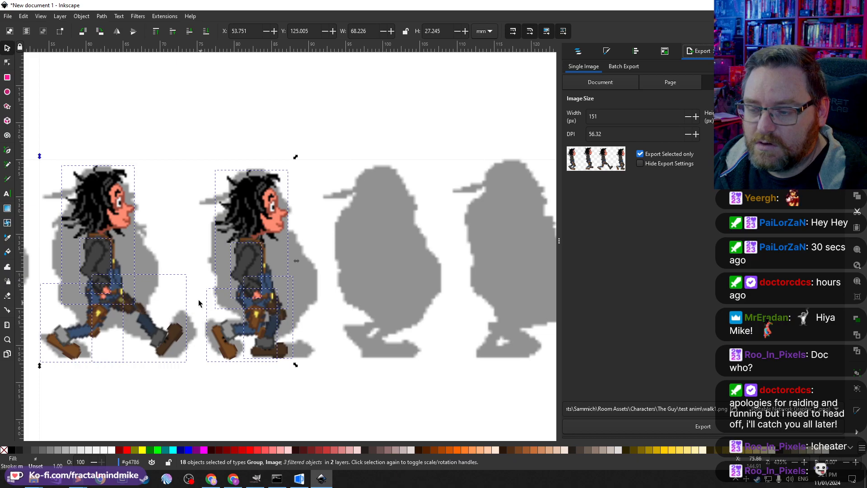
scroll(199, 302, left, 2)
scroll(198, 298, right, 2)
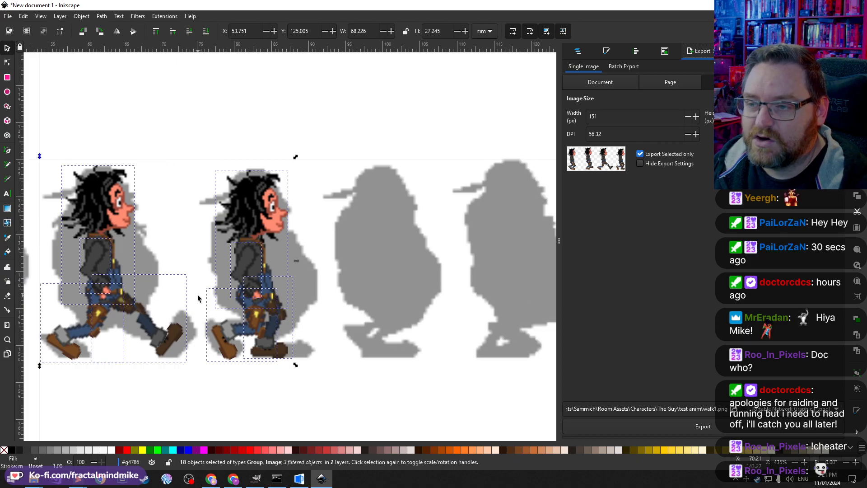
scroll(195, 302, left, 2)
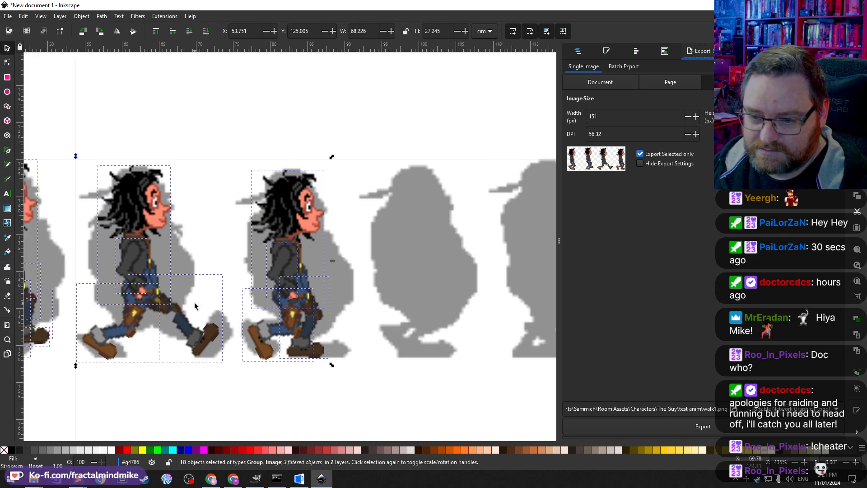
scroll(194, 305, left, 16)
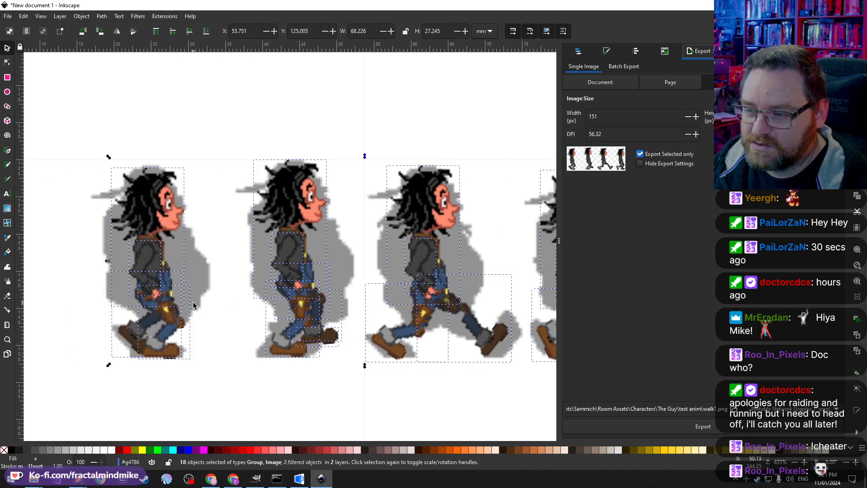
scroll(193, 302, right, 16)
scroll(193, 303, left, 6)
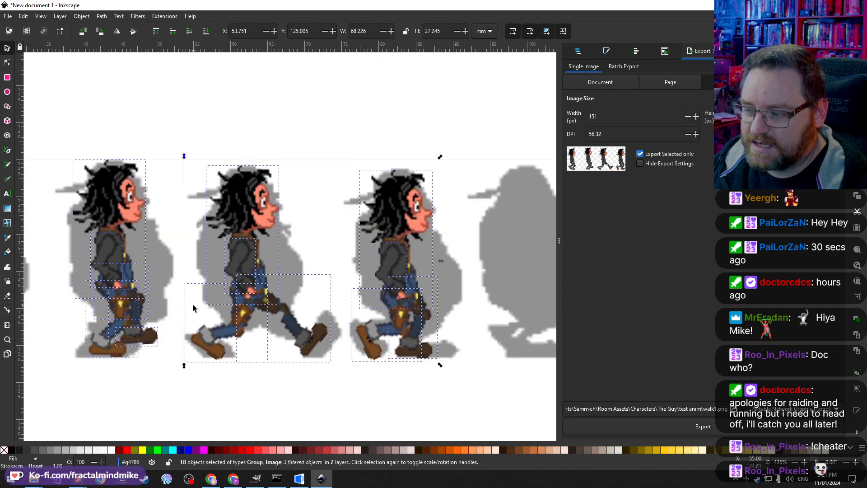
scroll(193, 305, down, 3)
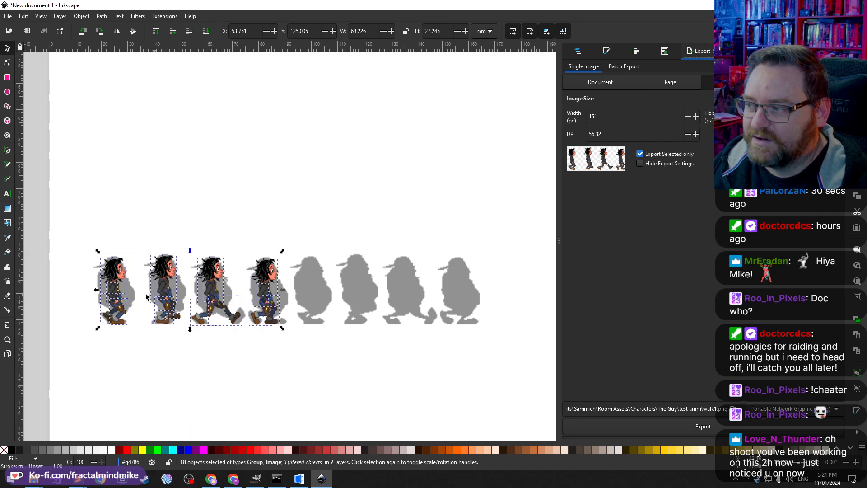
scroll(122, 314, up, 2)
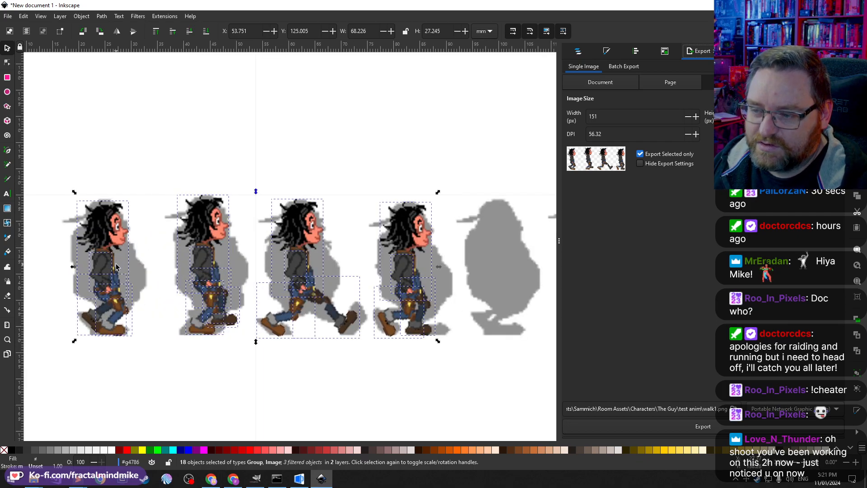
scroll(117, 266, left, 2)
scroll(120, 267, right, 2)
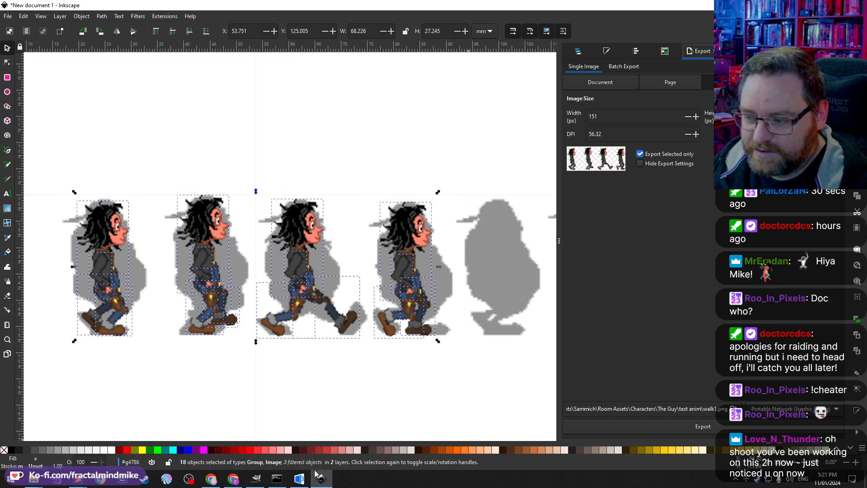
Step: Flip through the GIMP image tabs again and return to review the frames in Inkscape
click(256, 479)
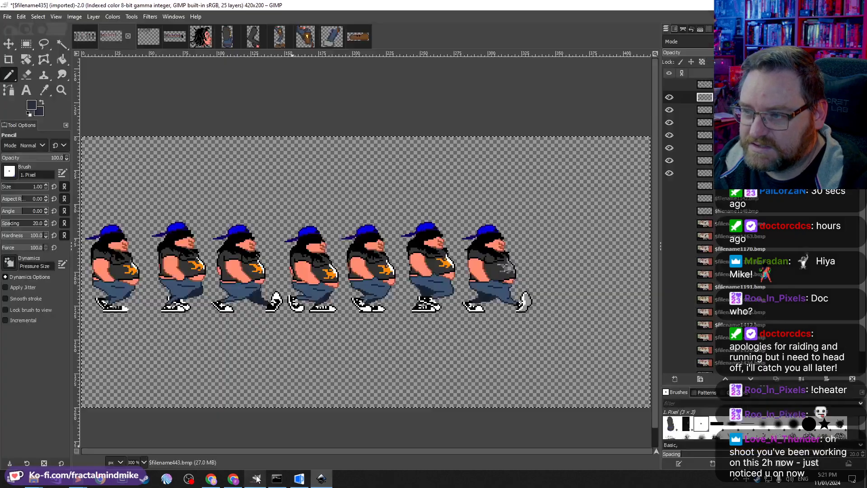
click(209, 38)
click(246, 37)
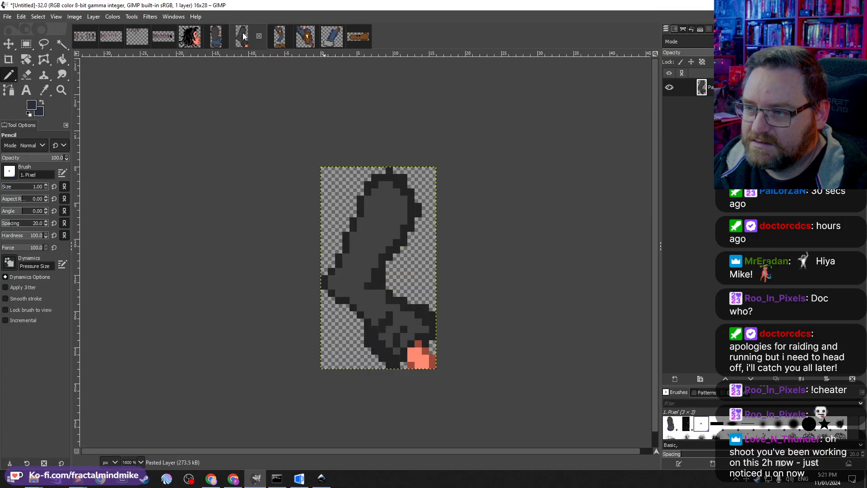
click(276, 38)
click(346, 37)
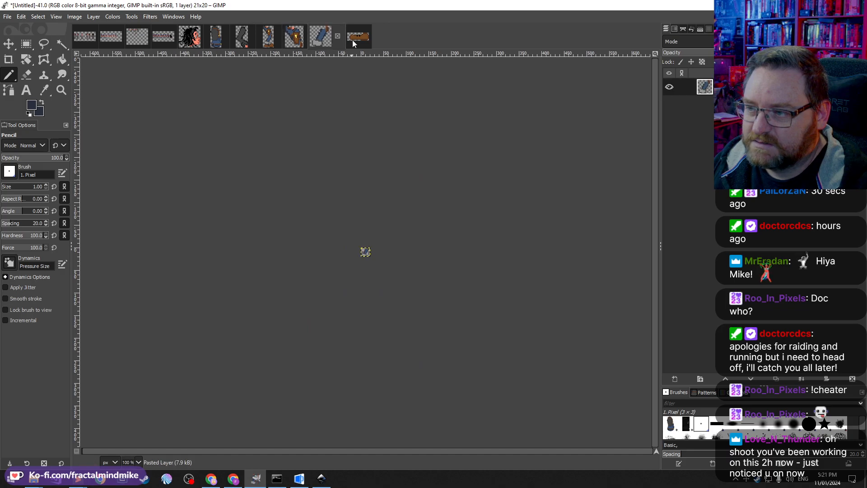
click(321, 478)
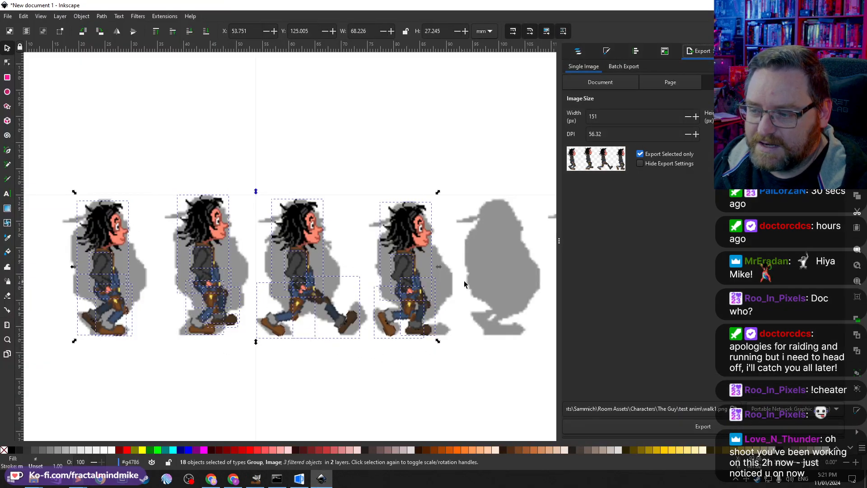
scroll(464, 281, right, 8)
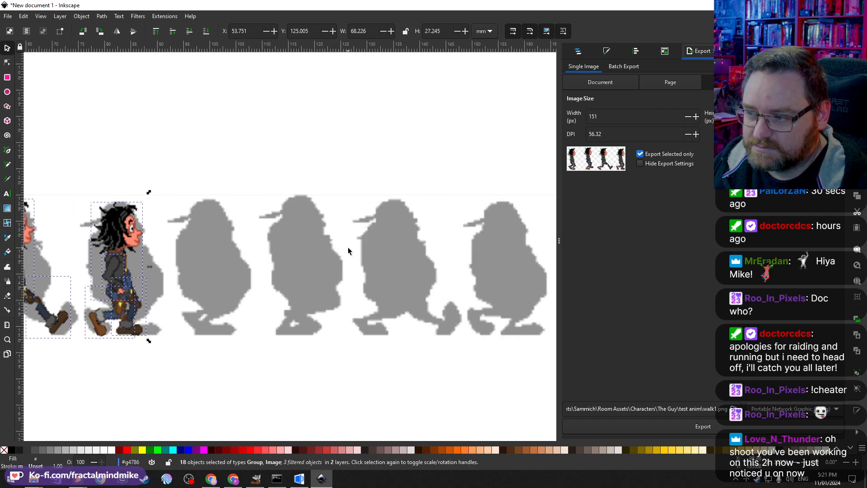
scroll(348, 253, left, 8)
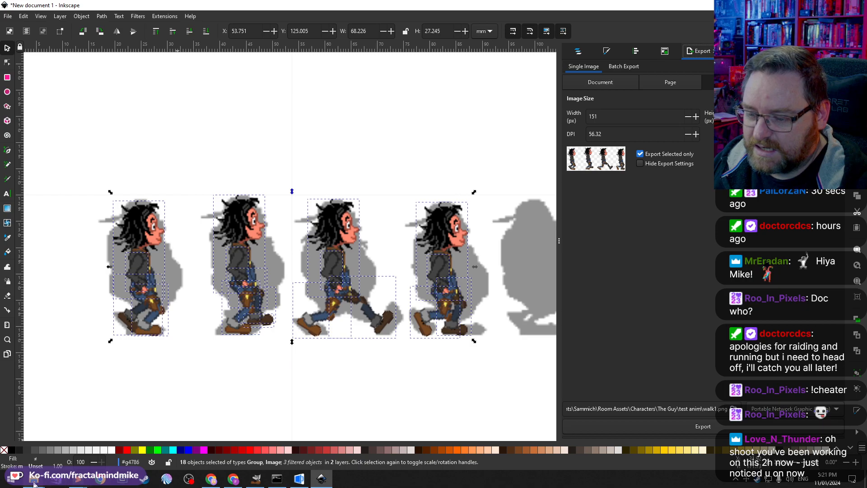
Step: Open the exported walk1.png from the Characters\The Guy\test anim folder in File Explorer
mouse_move(34, 481)
click(136, 436)
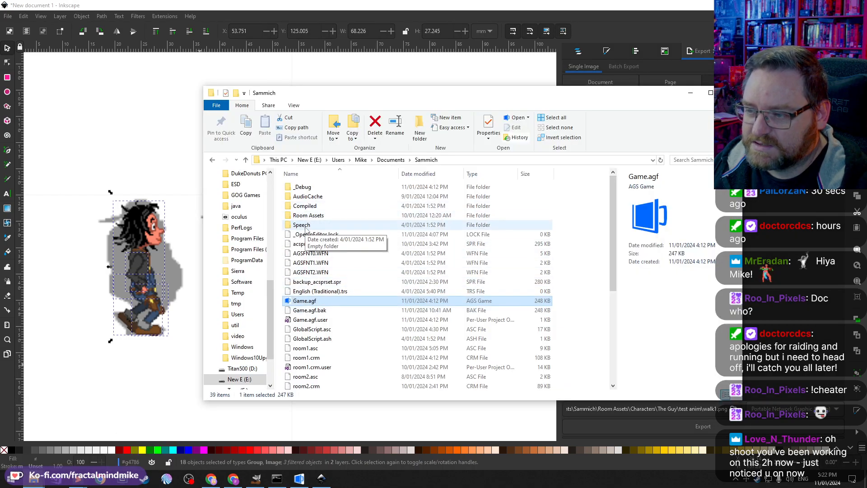
double_click(308, 216)
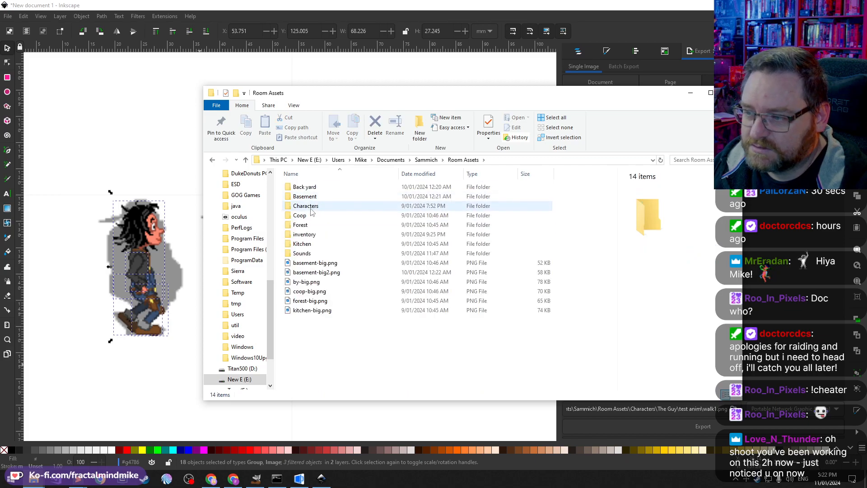
double_click(311, 207)
click(315, 198)
double_click(315, 197)
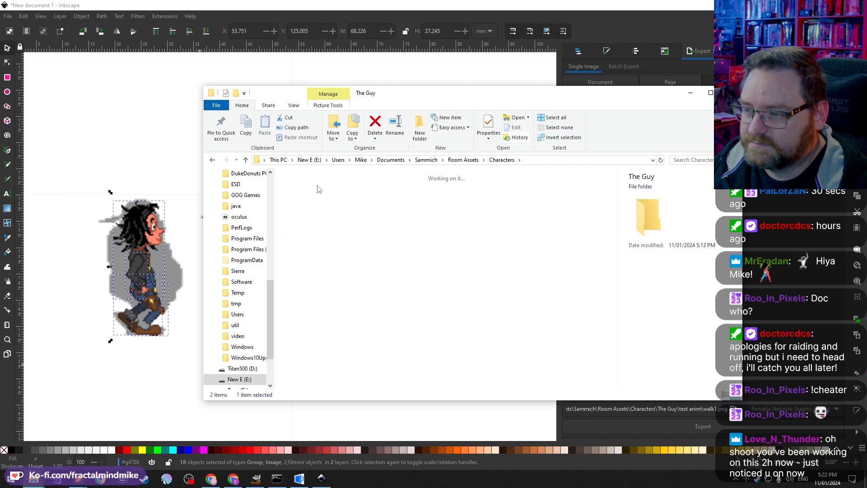
double_click(304, 199)
double_click(306, 205)
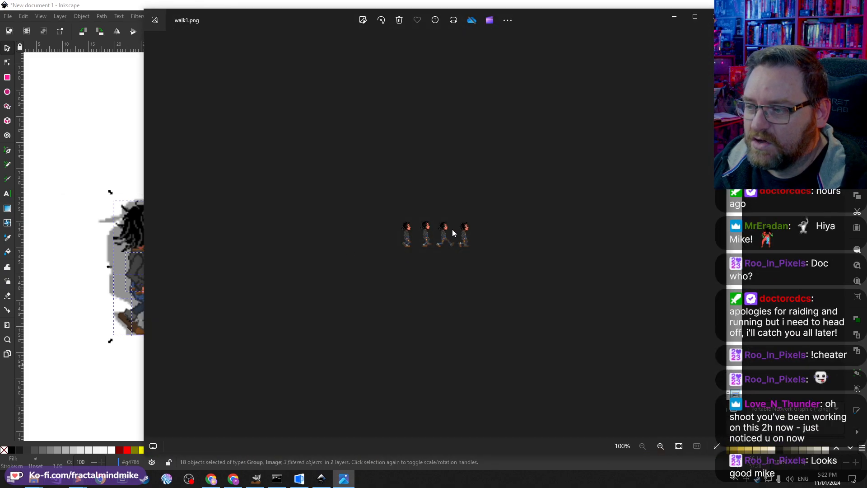
Step: Inspect walk1.png zoomed in, close the photo viewer and switch back to GIMP
scroll(451, 229, up, 5)
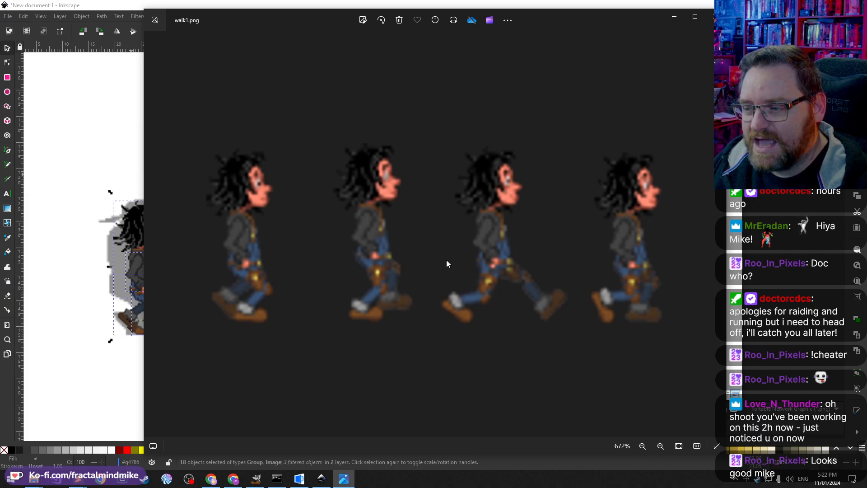
scroll(420, 261, down, 4)
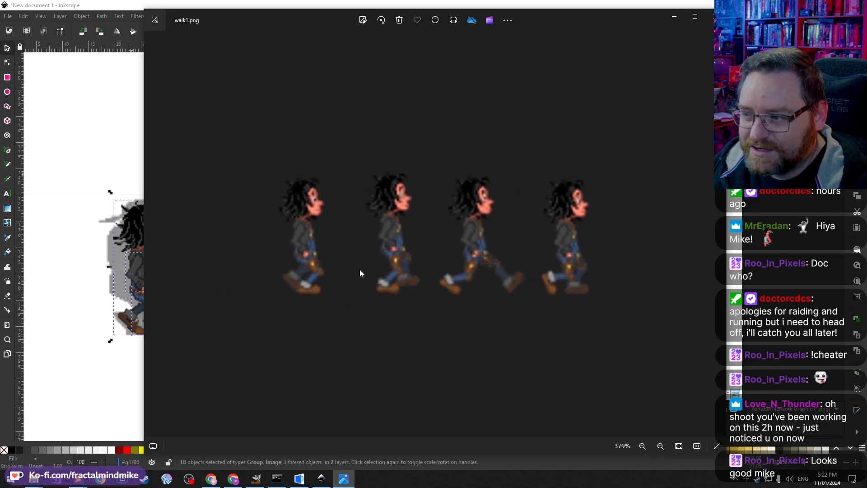
click(709, 16)
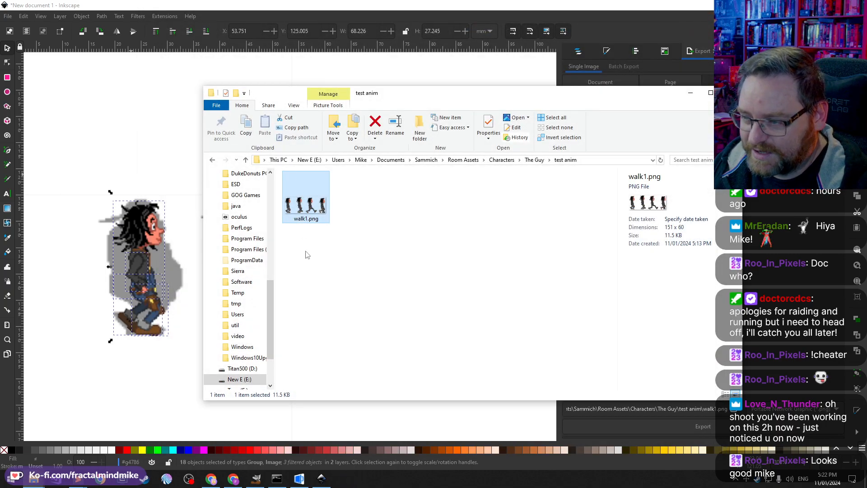
click(256, 478)
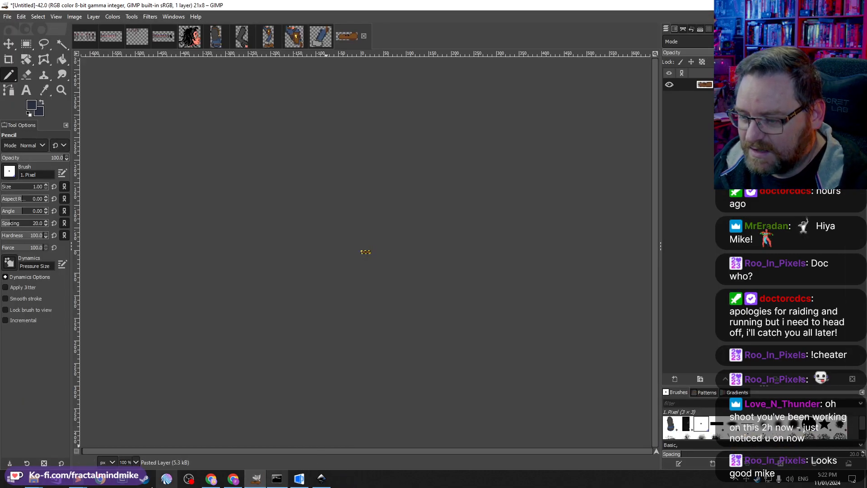
Step: Bring up the exported walk1.png from the test anim folder in GIMP
mouse_move(44, 482)
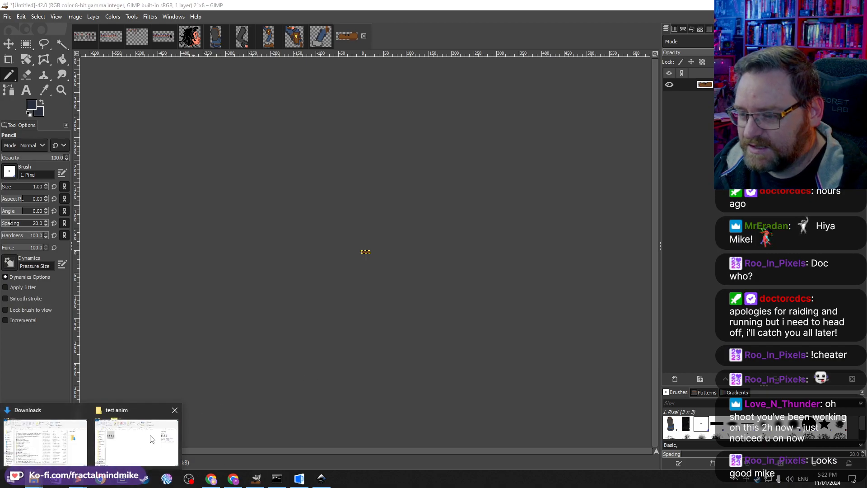
click(135, 440)
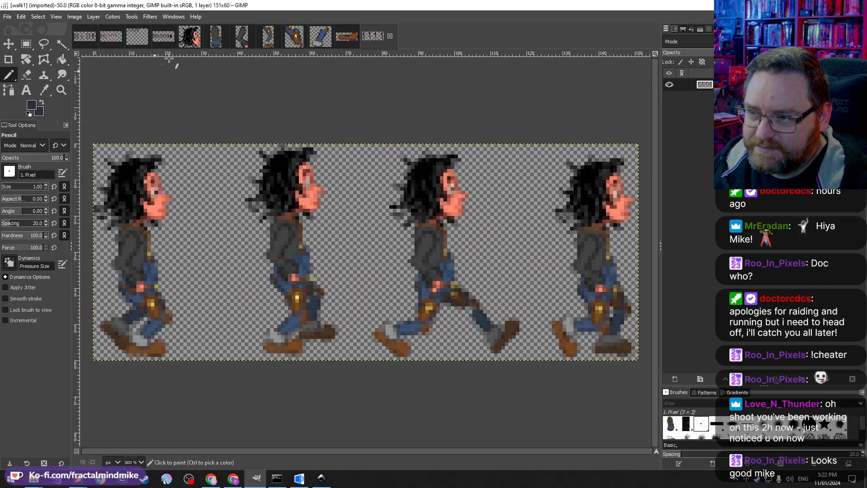
Step: Try pasting the character's head image onto the walk1 frames, then undo the paste
click(189, 37)
key(ctrl+c)
click(381, 36)
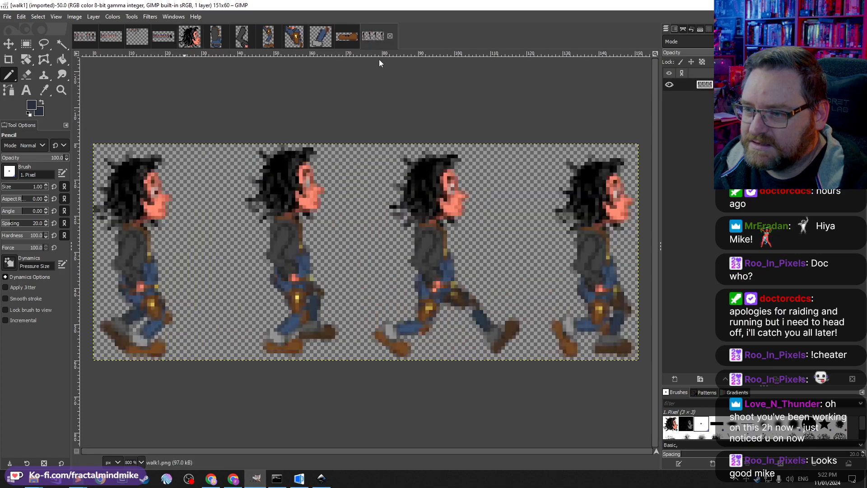
key(ctrl+v)
drag(377, 262, 336, 253)
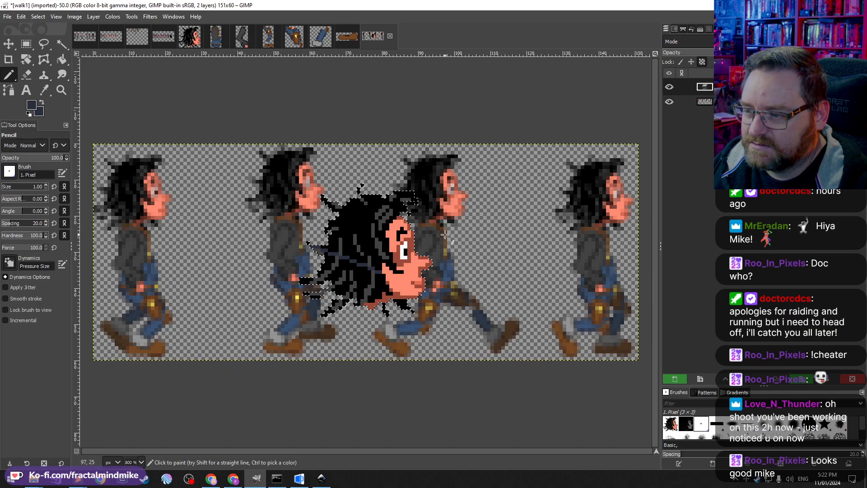
scroll(275, 234, down, 2)
scroll(275, 233, up, 1)
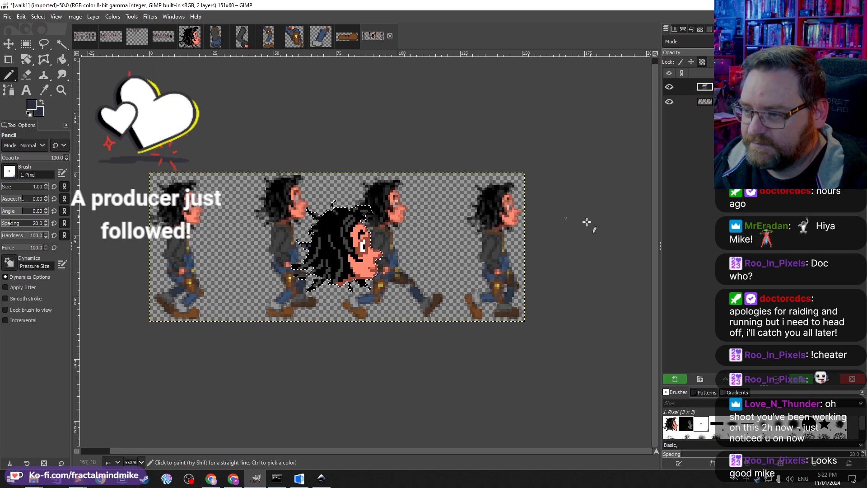
key(ctrl+z)
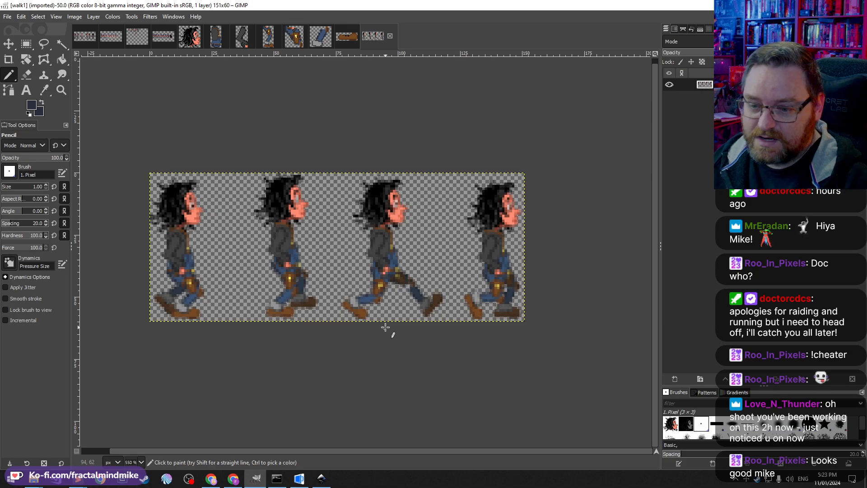
Step: Switch to the AGS Editor and run the Sammich Game to test the character
click(301, 482)
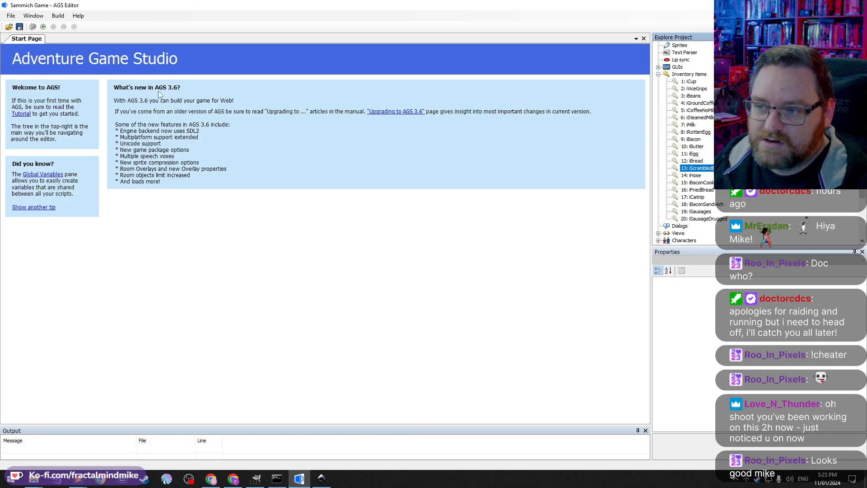
click(283, 289)
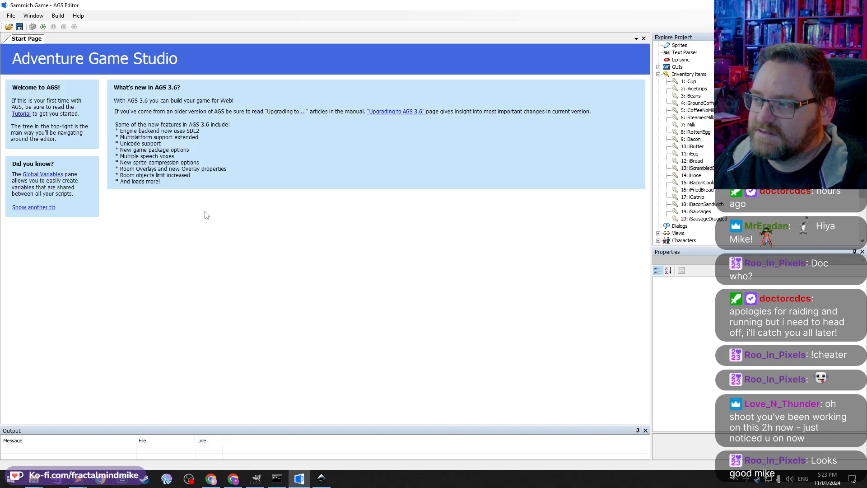
click(659, 75)
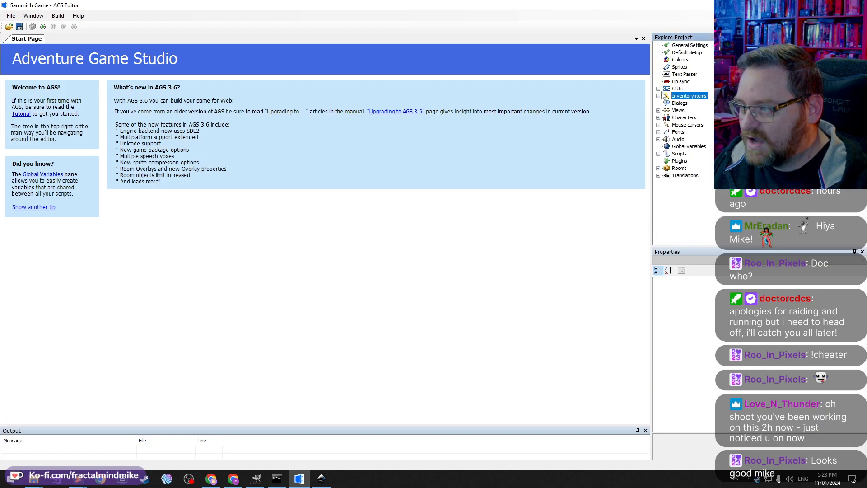
click(315, 315)
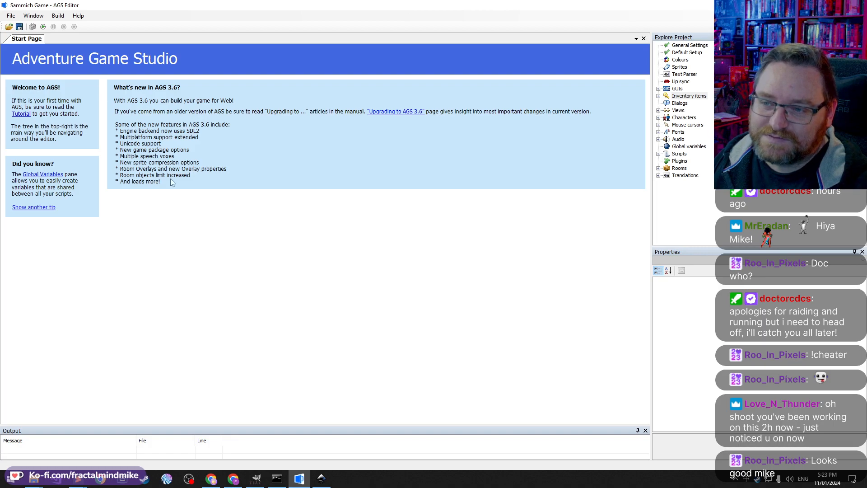
click(43, 28)
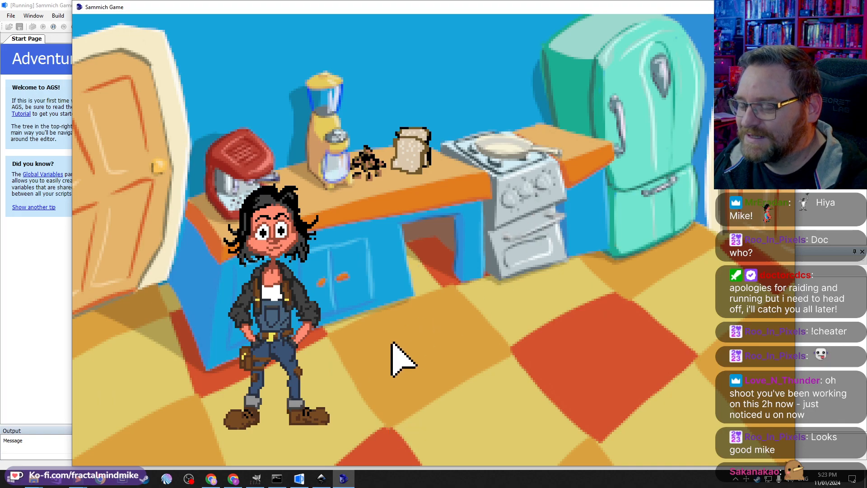
Step: Walk the character around the kitchen to check the walk animation in every direction
click(409, 339)
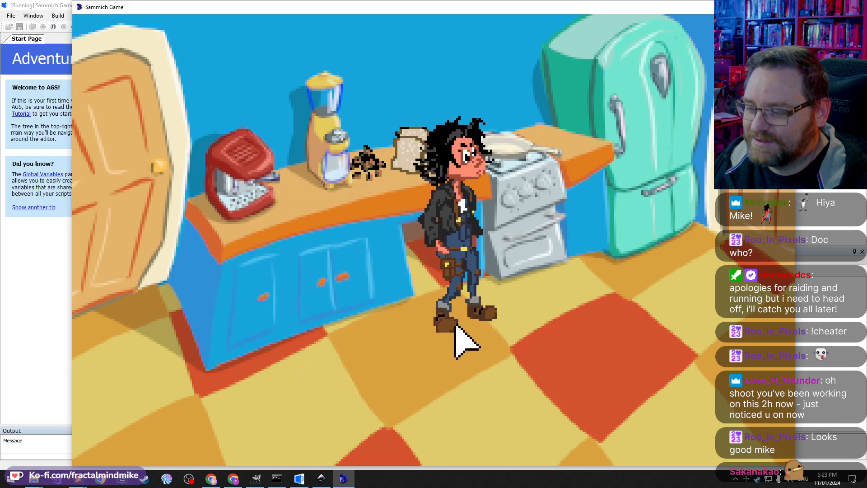
click(464, 304)
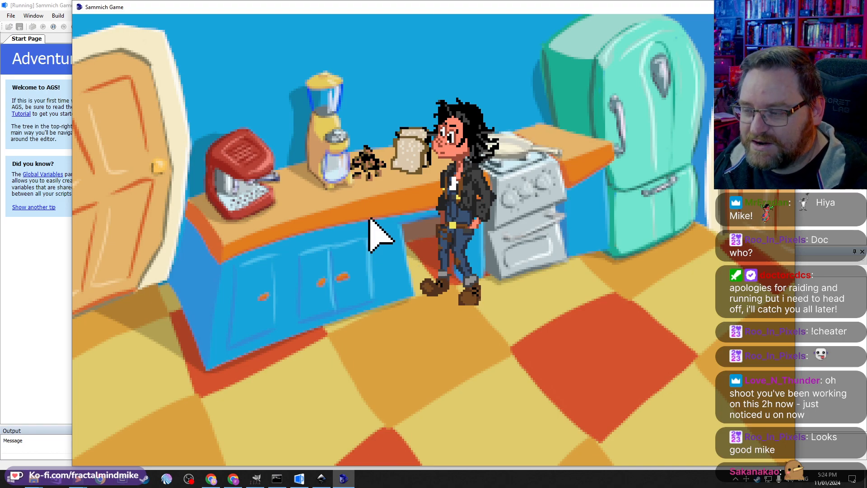
click(366, 162)
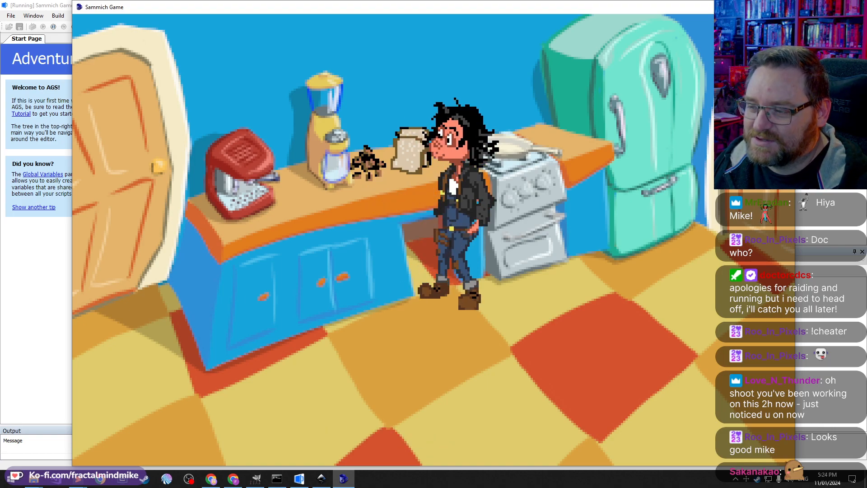
click(546, 326)
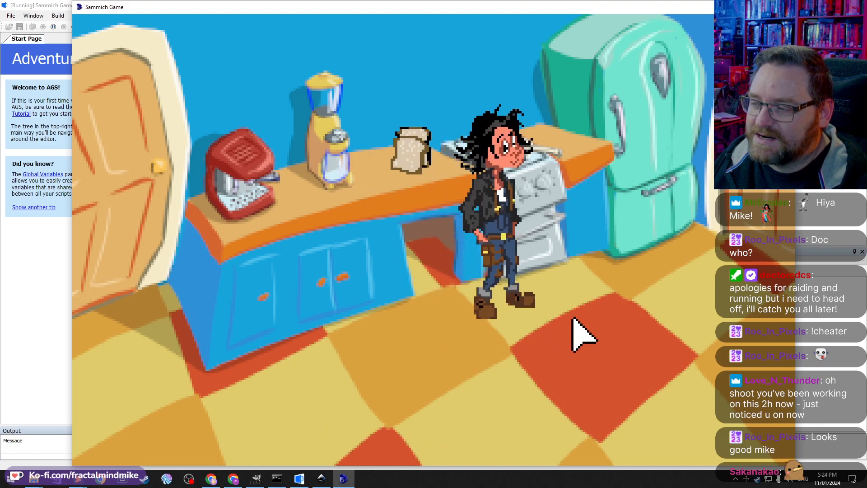
click(393, 377)
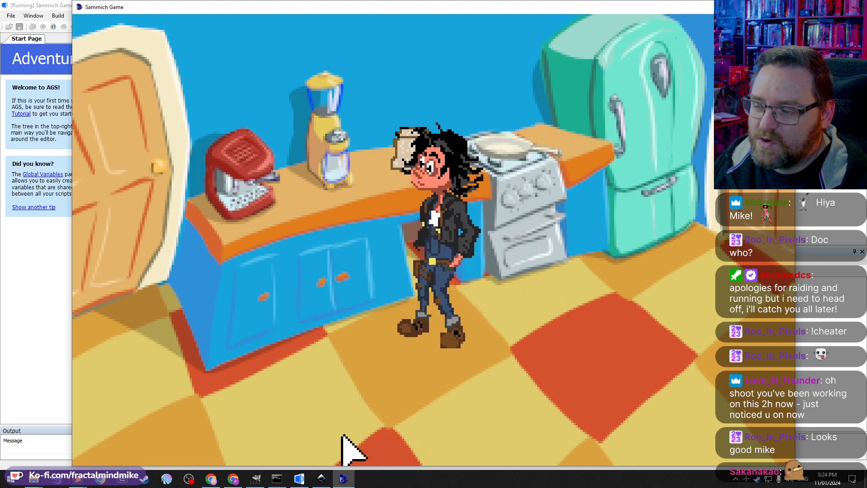
click(294, 420)
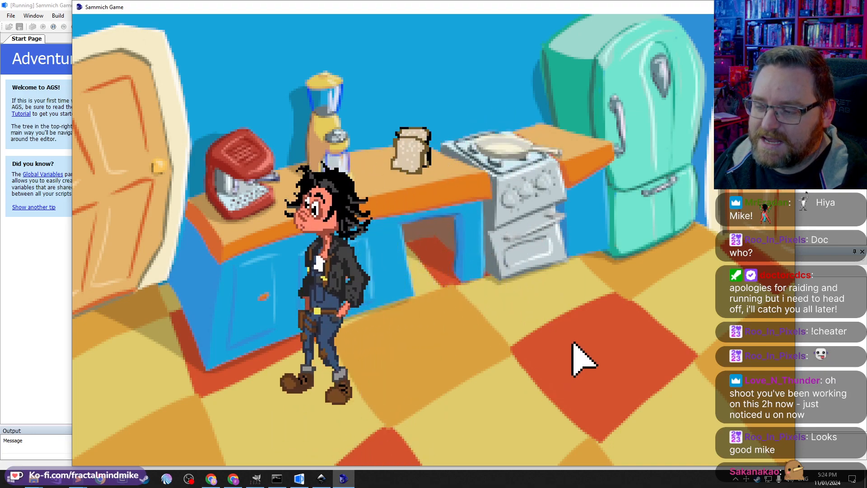
click(636, 394)
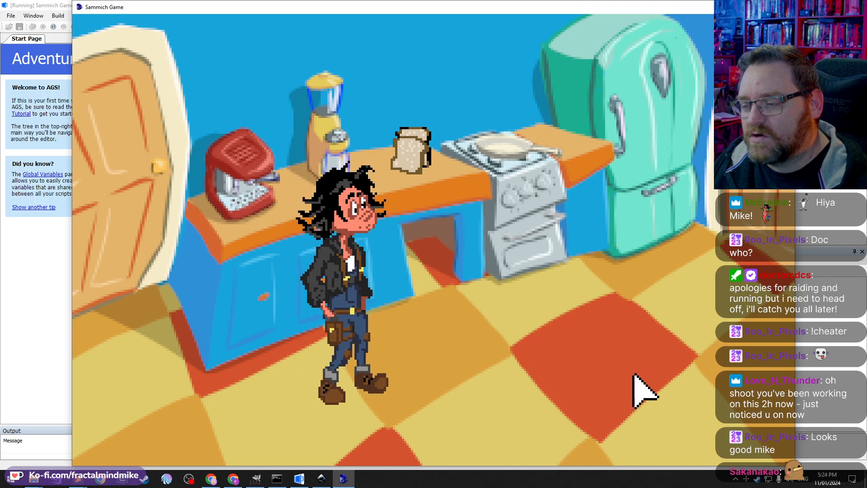
click(364, 386)
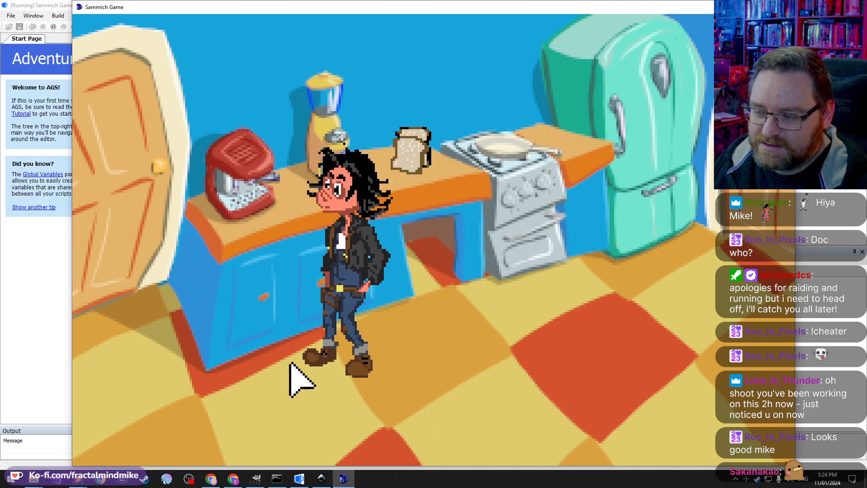
click(470, 364)
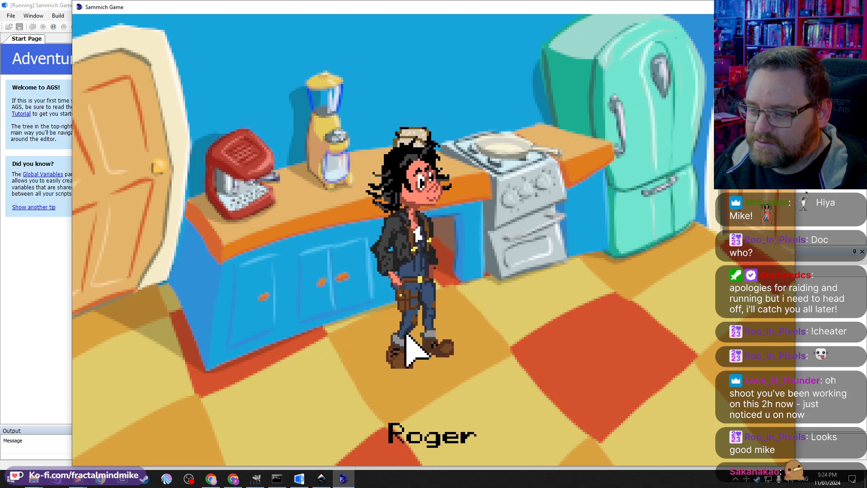
click(403, 420)
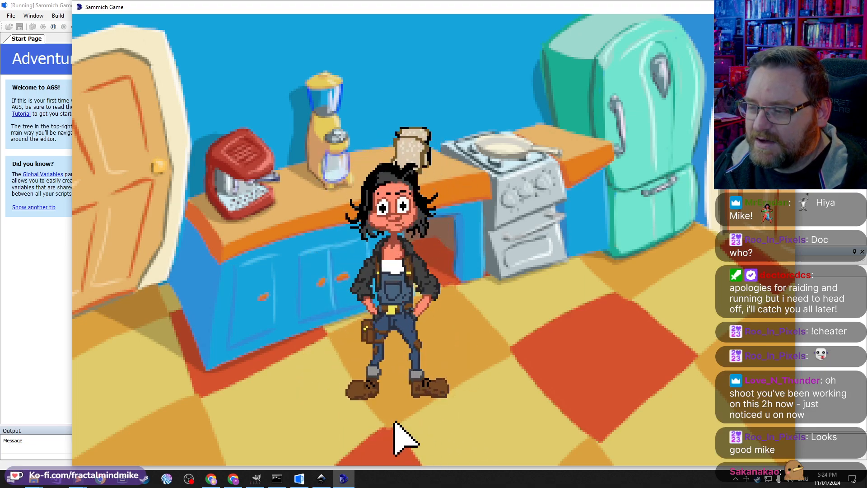
click(536, 372)
click(336, 381)
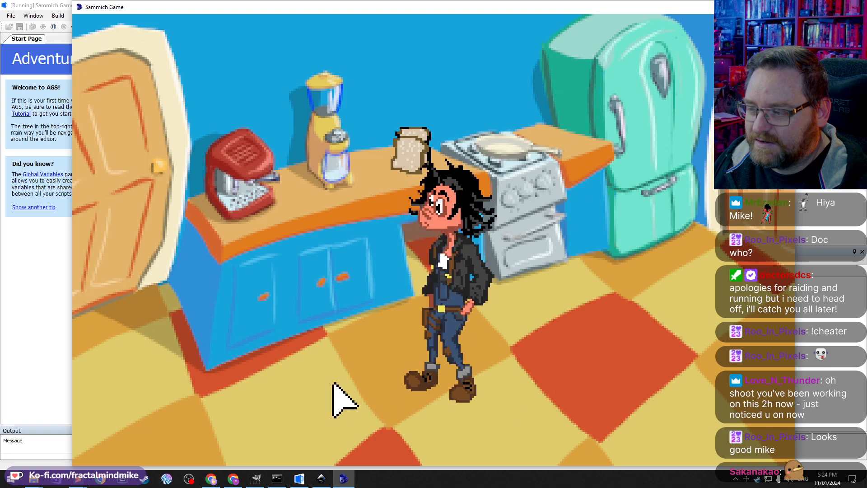
click(545, 404)
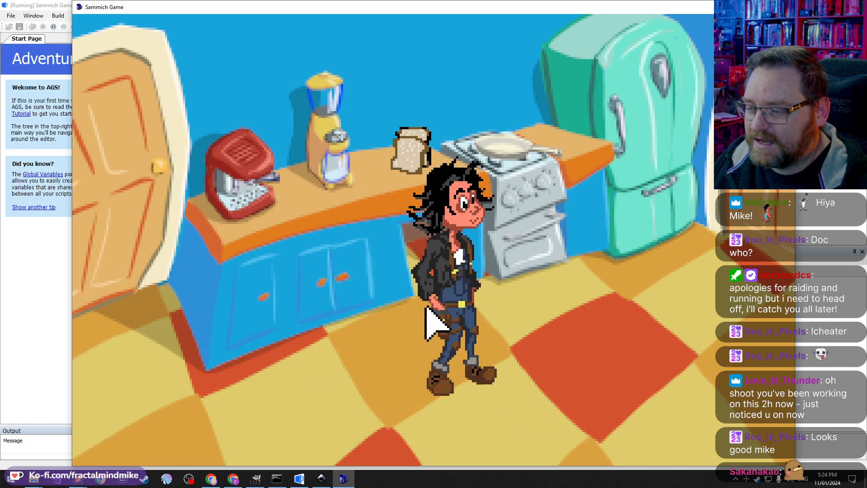
click(430, 283)
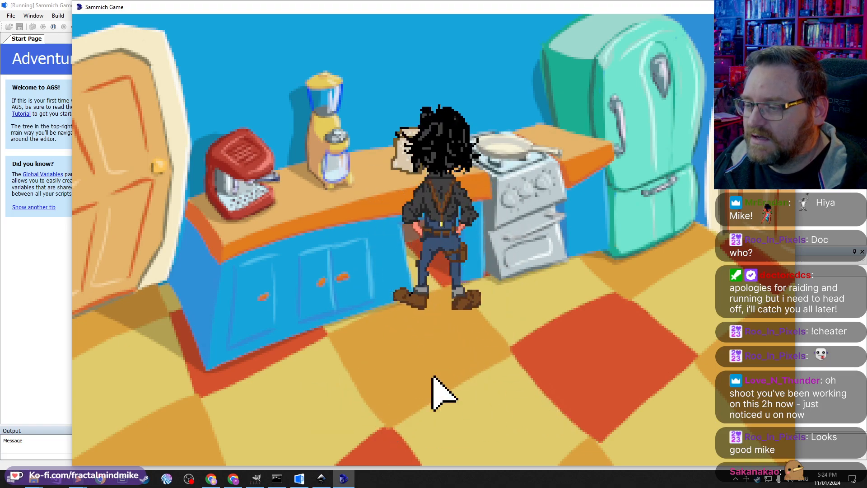
click(432, 401)
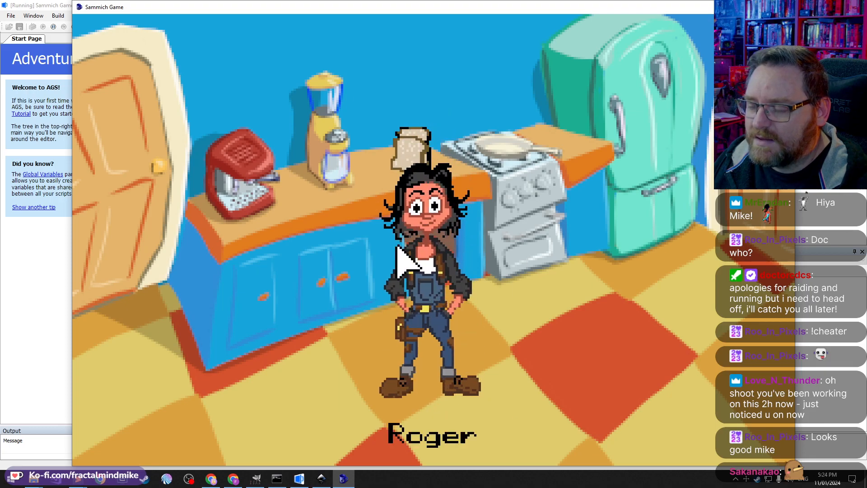
click(455, 444)
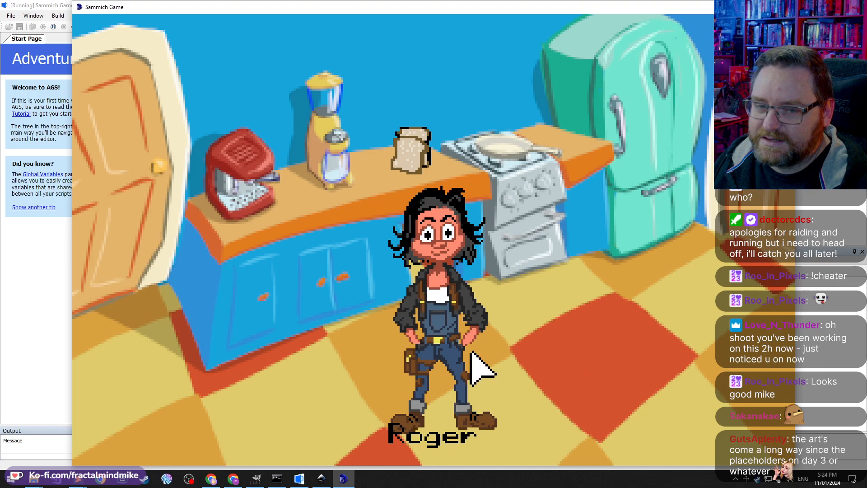
click(587, 271)
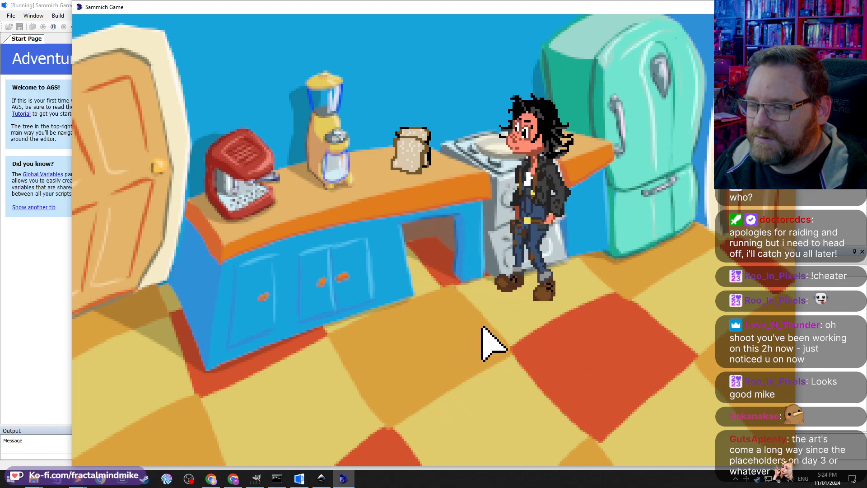
click(510, 390)
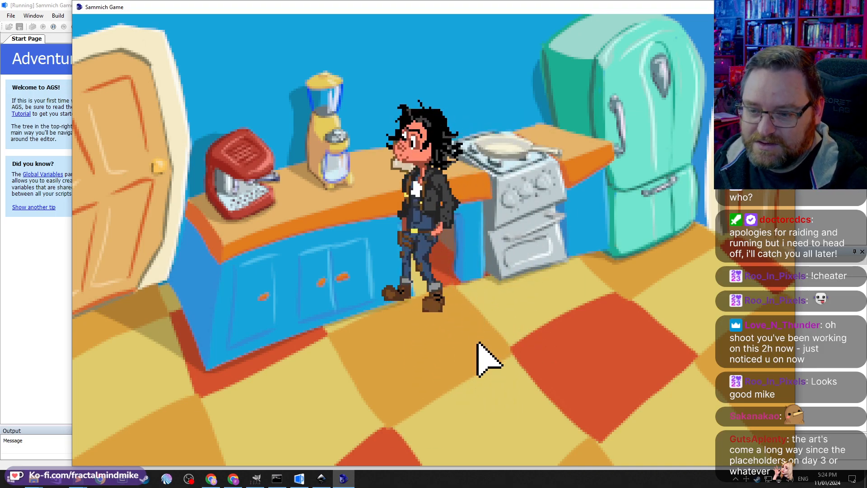
click(413, 352)
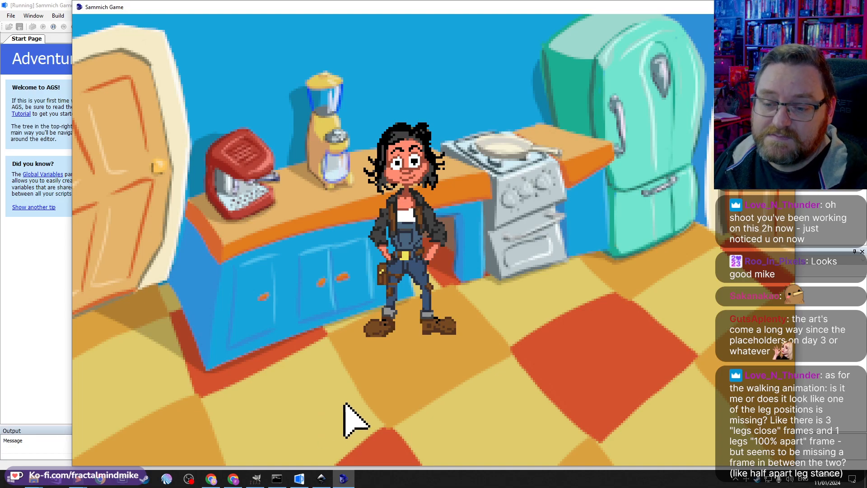
click(423, 426)
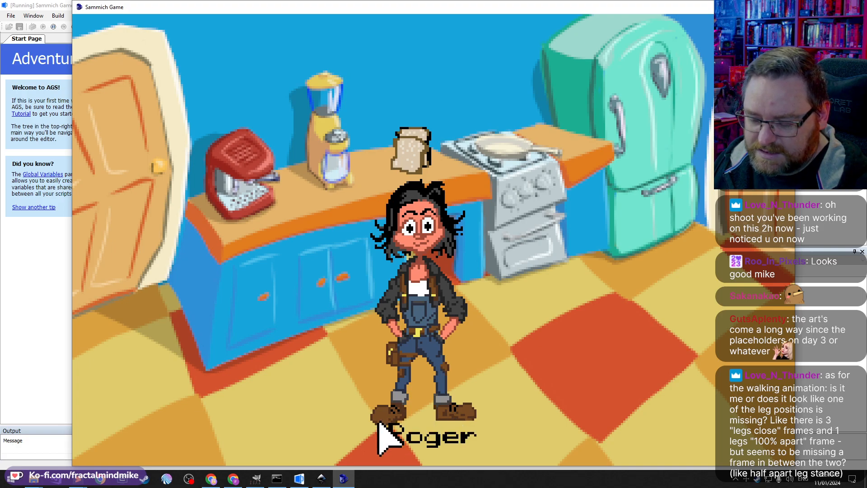
Step: Open the photo viewer and step through the saved reference game screenshots
click(326, 481)
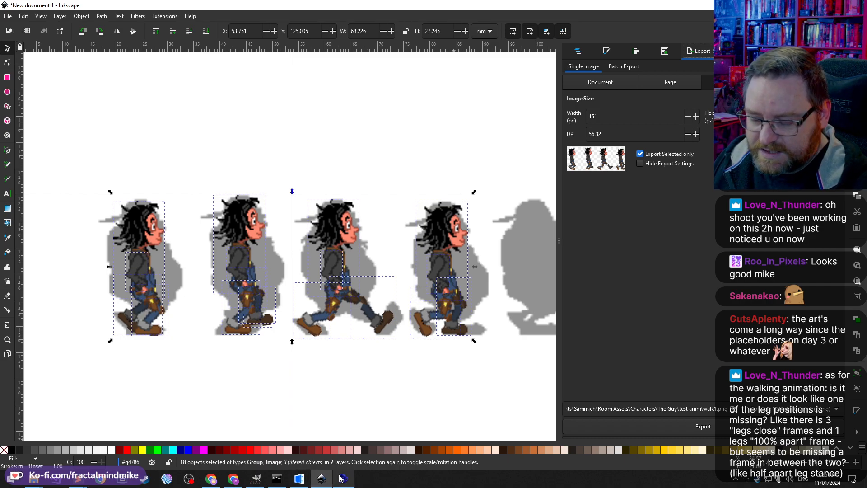
mouse_move(273, 482)
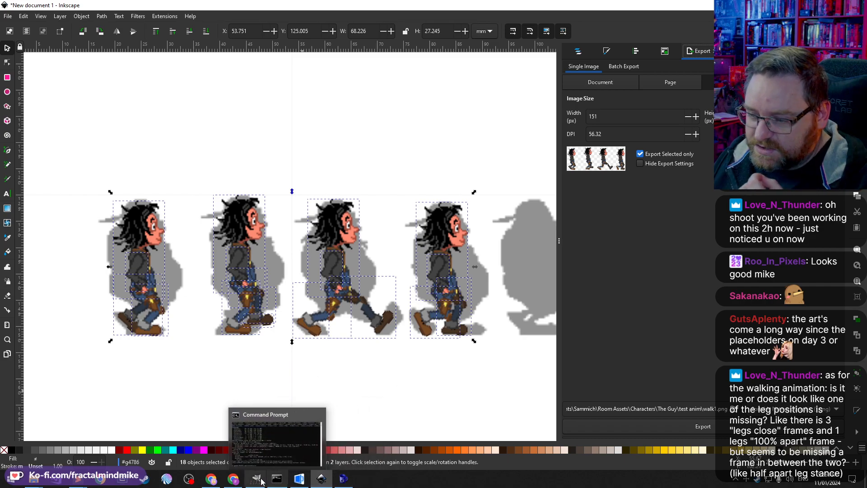
mouse_move(209, 483)
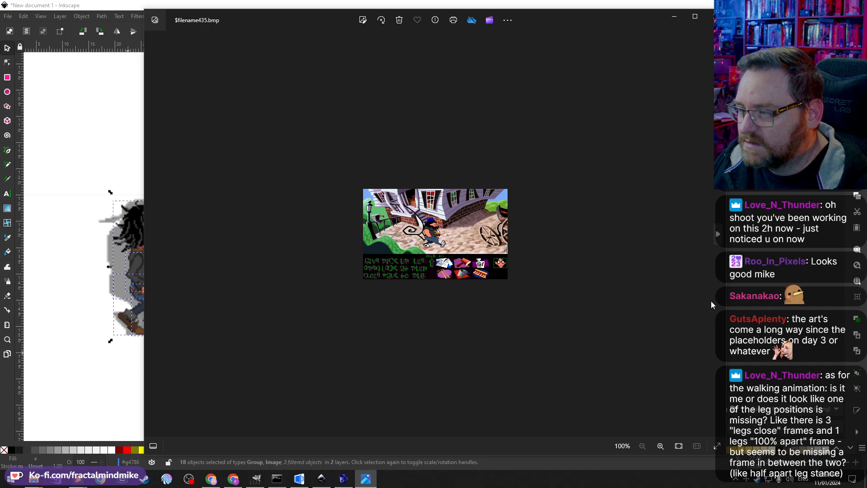
click(717, 238)
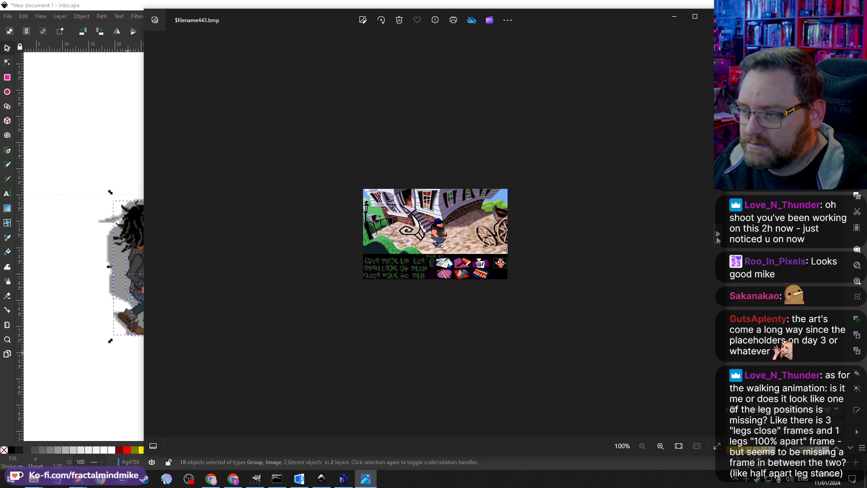
click(716, 238)
click(716, 238)
click(717, 237)
click(717, 237)
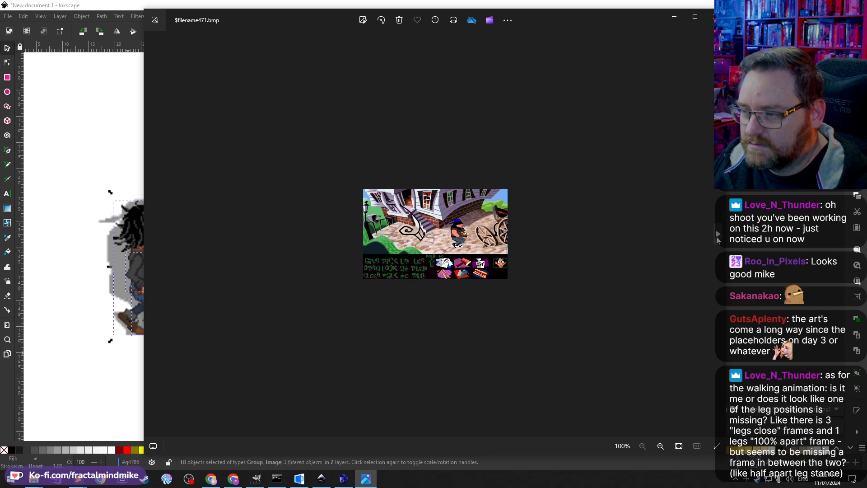
Step: Step through the saved reference game screenshots and briefly play the tentacle_000.avi clip
click(717, 238)
click(717, 238)
click(716, 237)
click(717, 238)
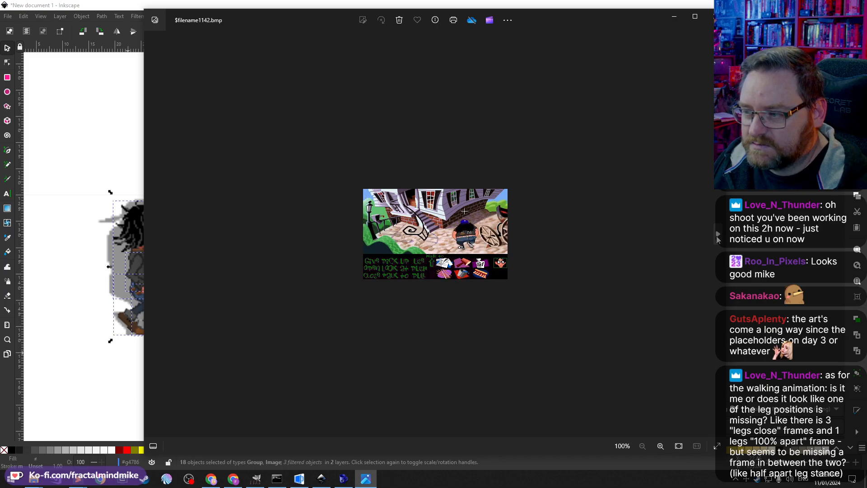
click(717, 237)
click(717, 237)
click(716, 238)
click(717, 237)
click(716, 237)
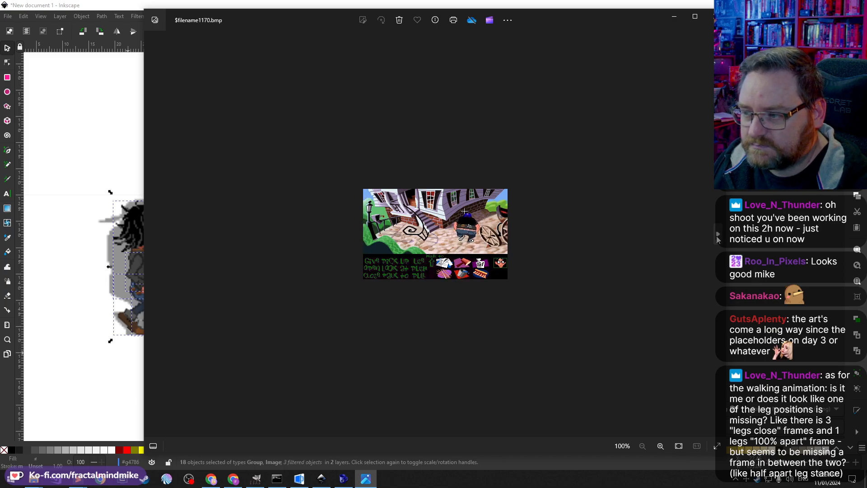
click(717, 238)
click(716, 237)
click(717, 237)
click(716, 238)
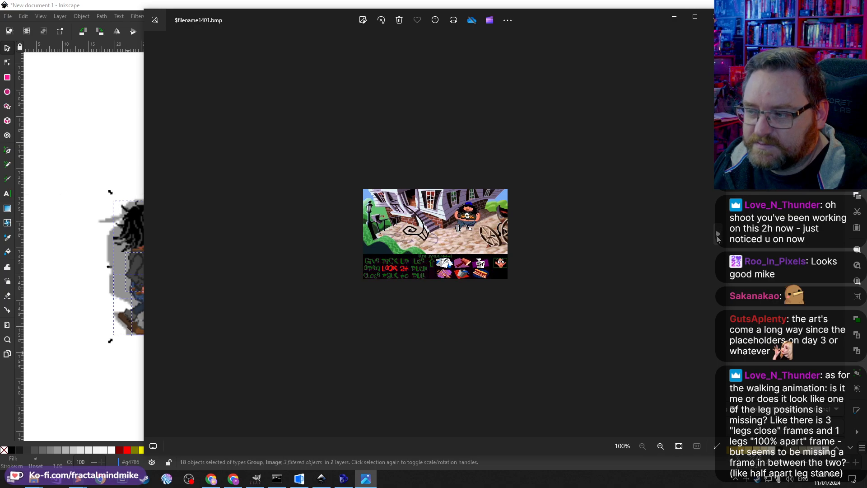
click(718, 236)
click(718, 235)
click(718, 235)
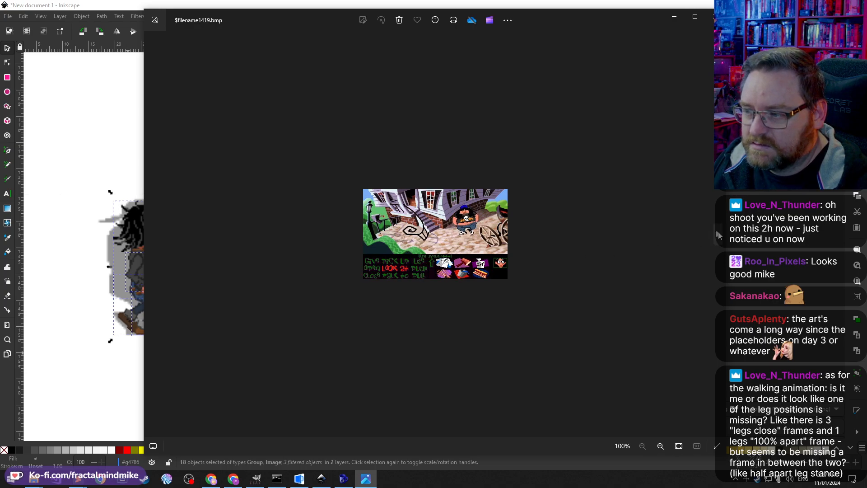
click(718, 235)
click(718, 235)
click(717, 235)
click(718, 236)
click(718, 235)
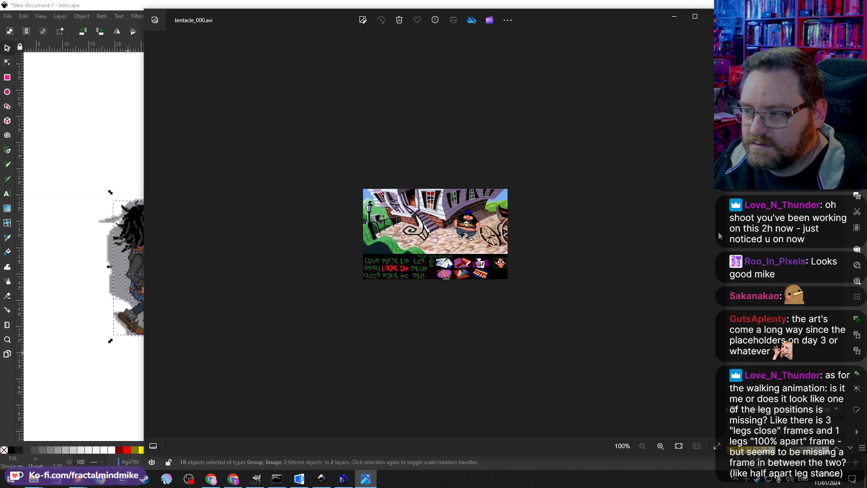
click(283, 418)
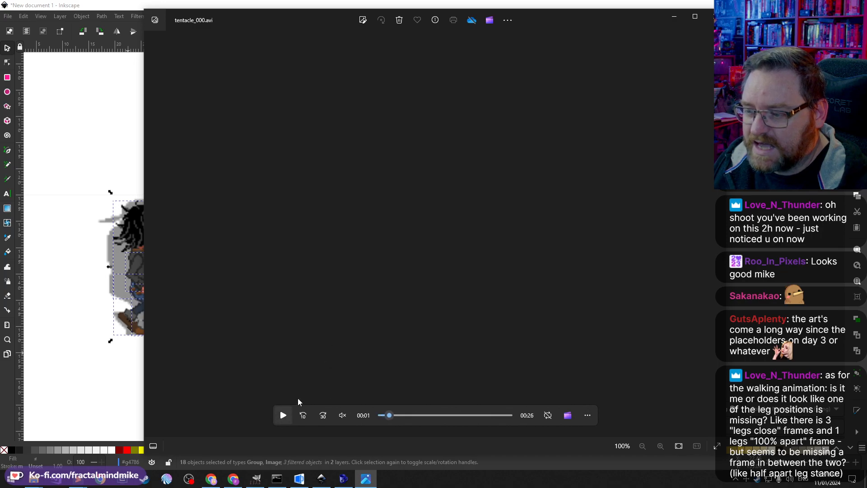
click(240, 173)
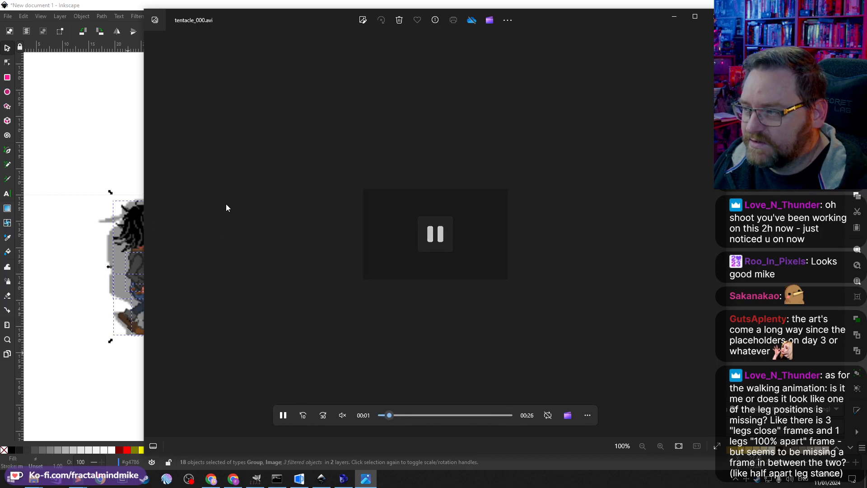
click(152, 234)
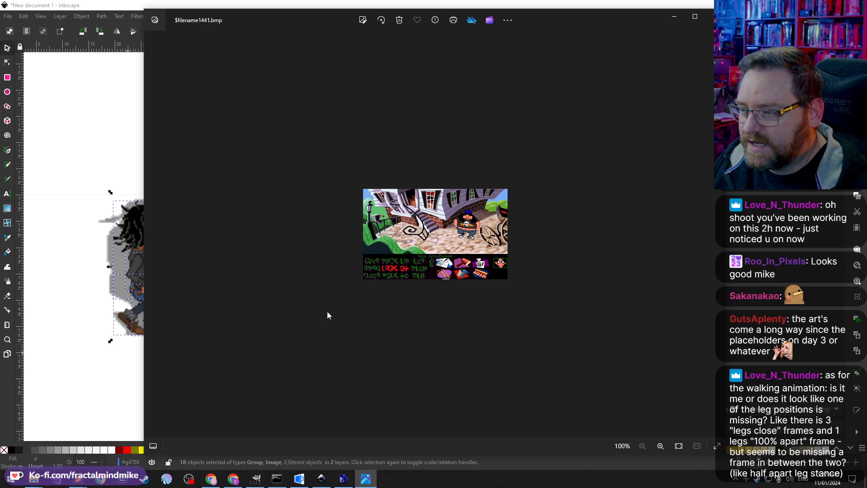
Step: Flip back and forth between consecutive reference screenshots to study the walking character's leg poses
key(Left)
key(Left)
key(Left)
key(Left)
key(Left)
key(Left)
key(Left)
key(Left)
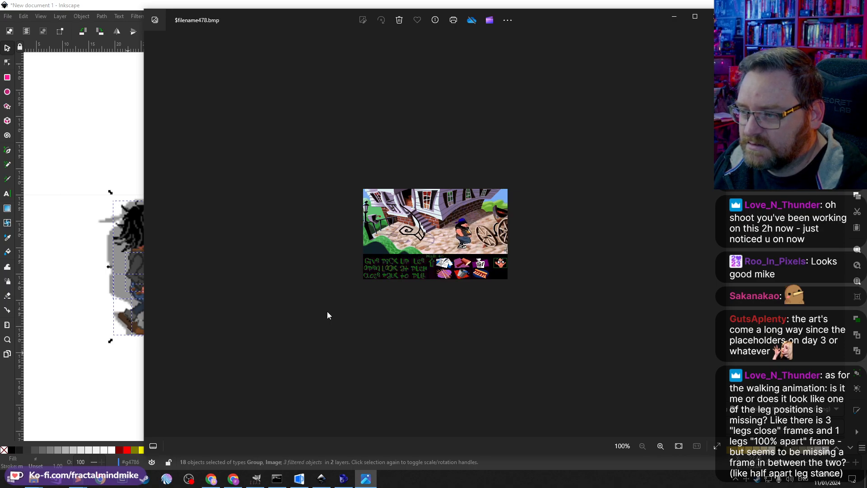
key(Left)
key(Left)
key(Left)
key(Left)
key(Left)
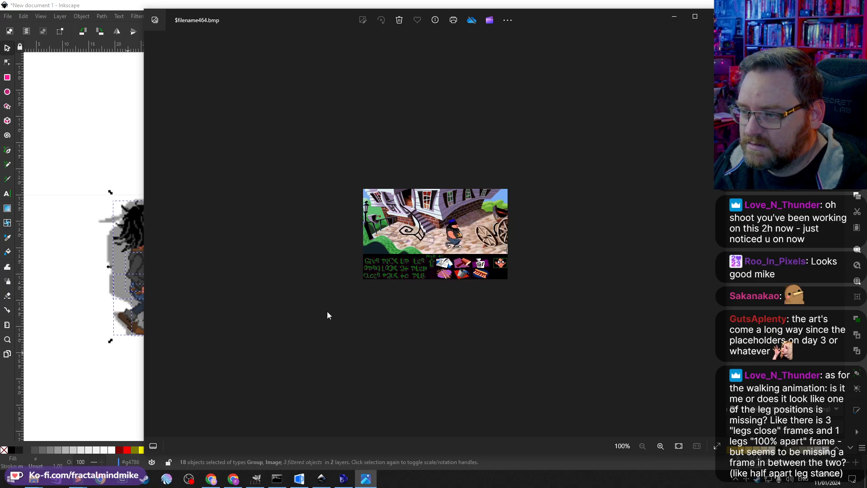
key(Left)
key(Left)
key(Left)
key(Left)
key(Left)
key(Left)
key(Left)
key(Left)
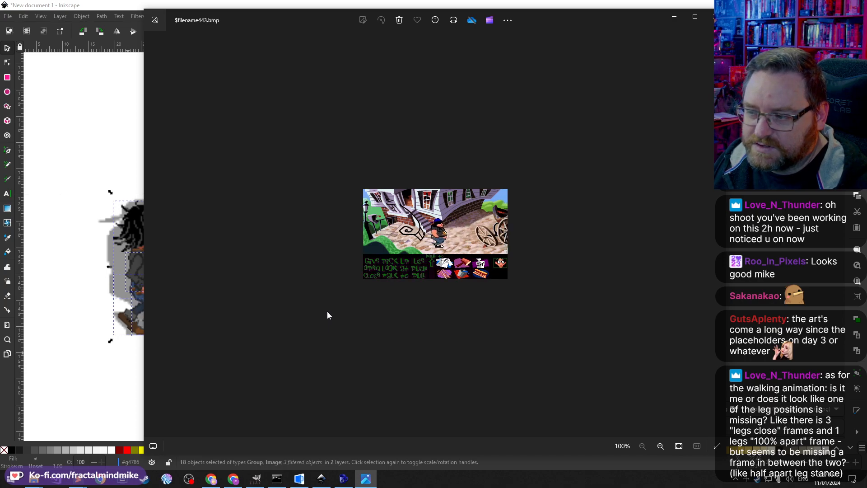
key(Left)
key(Left)
key(Left)
key(Left)
key(Left)
key(Left)
key(Left)
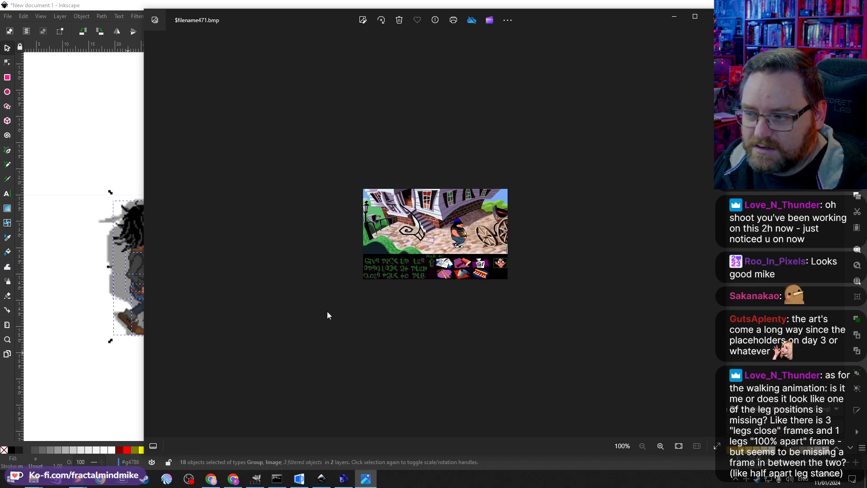
key(Right)
key(Right)
key(Right)
key(Right)
key(Right)
key(Right)
key(Right)
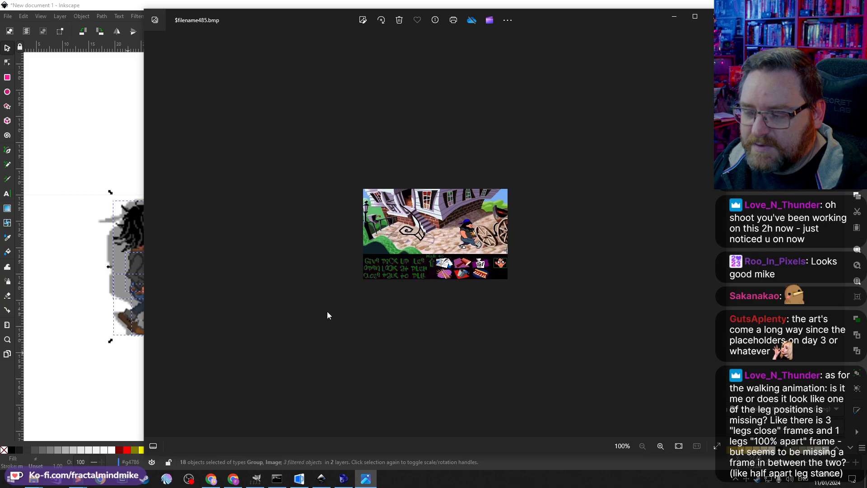
key(Left)
key(Left)
key(Left)
key(Left)
key(Left)
key(Left)
key(Left)
key(Left)
key(Left)
key(Left)
key(Left)
key(Left)
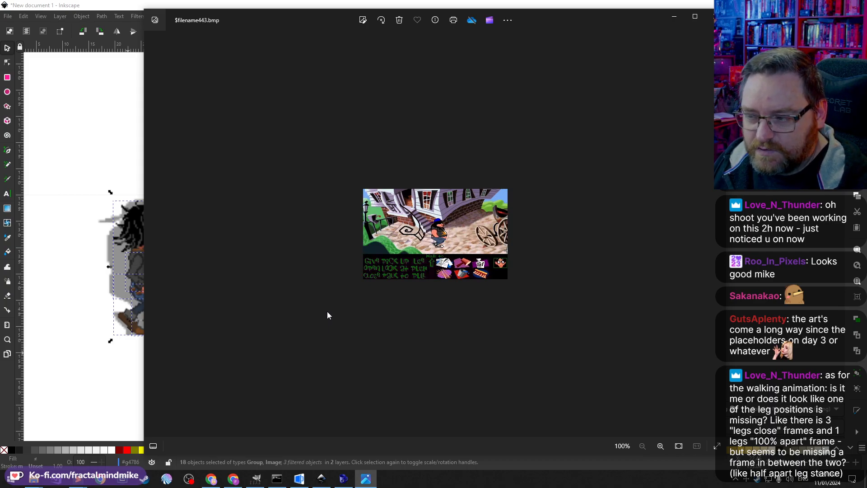
key(Right)
key(Right)
key(Right)
key(Right)
key(Right)
key(Right)
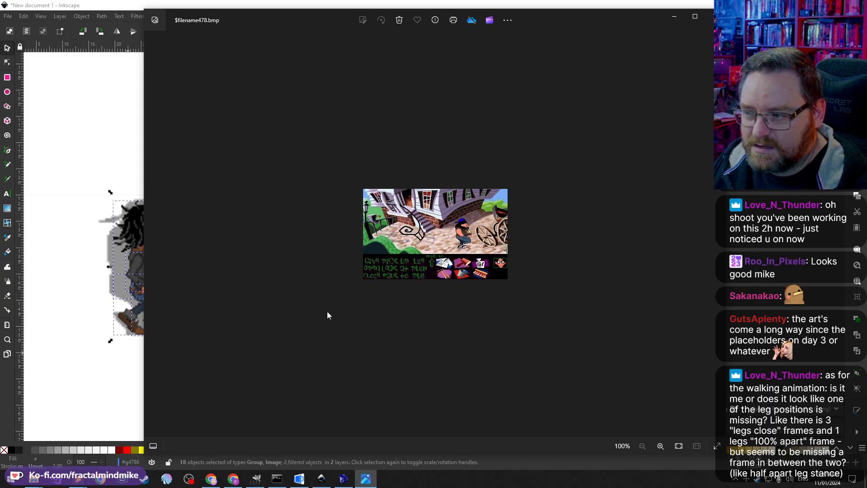
key(Right)
key(Right)
key(Right)
key(Right)
key(Right)
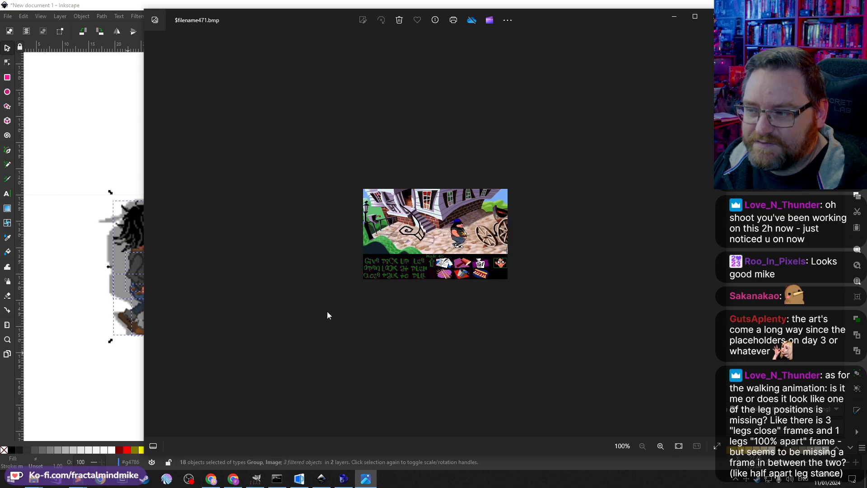
key(Right)
key(Right)
key(Right)
key(Right)
key(Right)
key(Right)
key(Right)
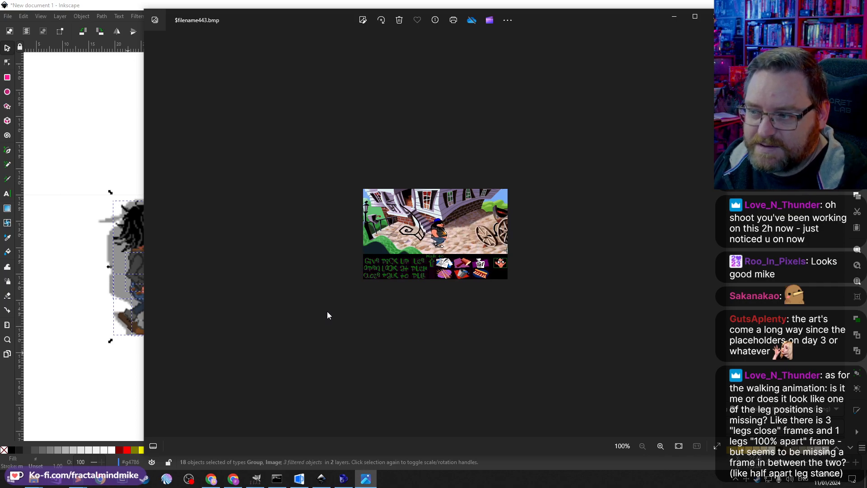
key(Right)
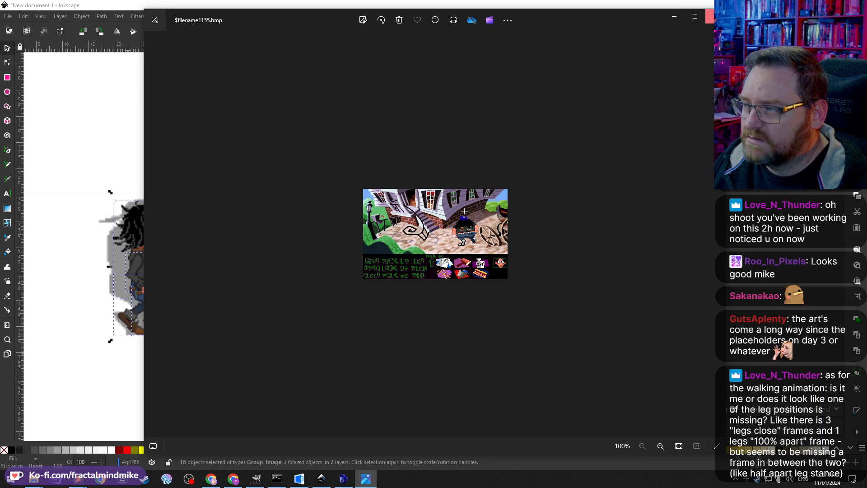
Step: Close the photo viewer and export the selected walk frames as walk1.png at 99 DPI
click(710, 16)
scroll(221, 327, down, 2)
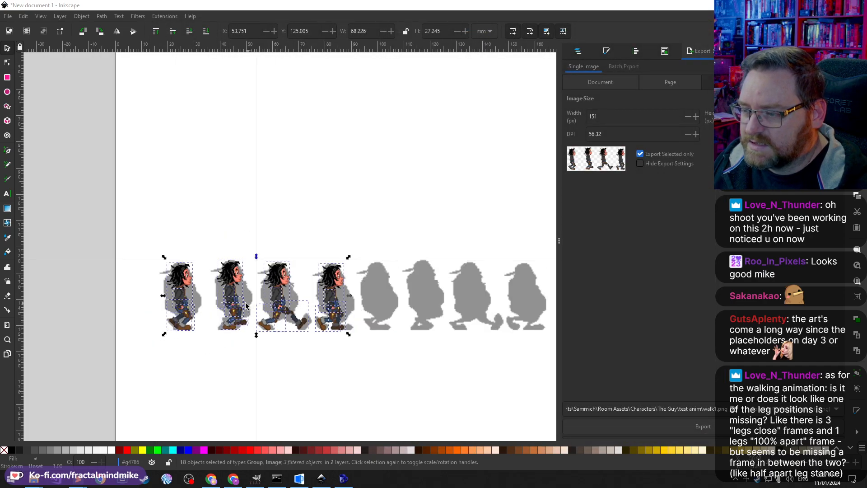
scroll(244, 303, right, 2)
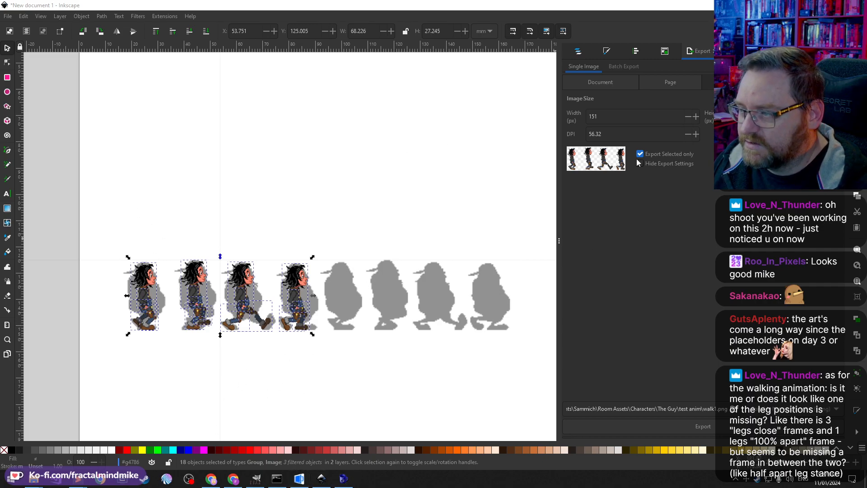
double_click(597, 117)
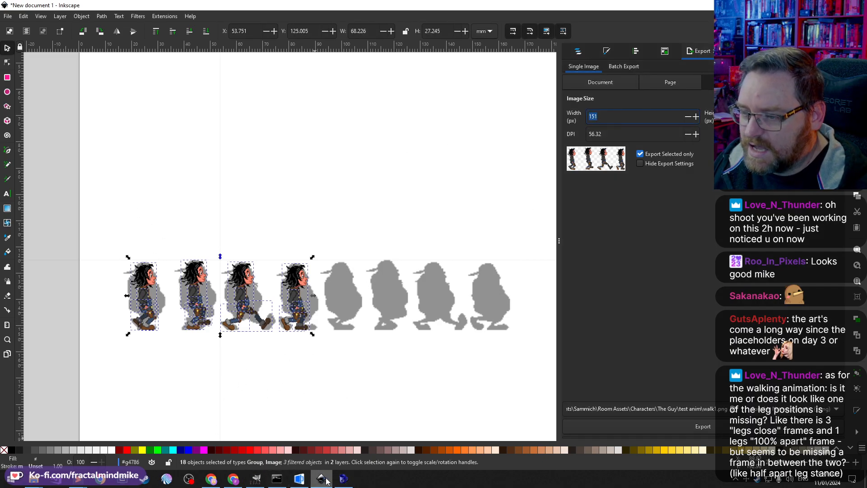
mouse_move(334, 482)
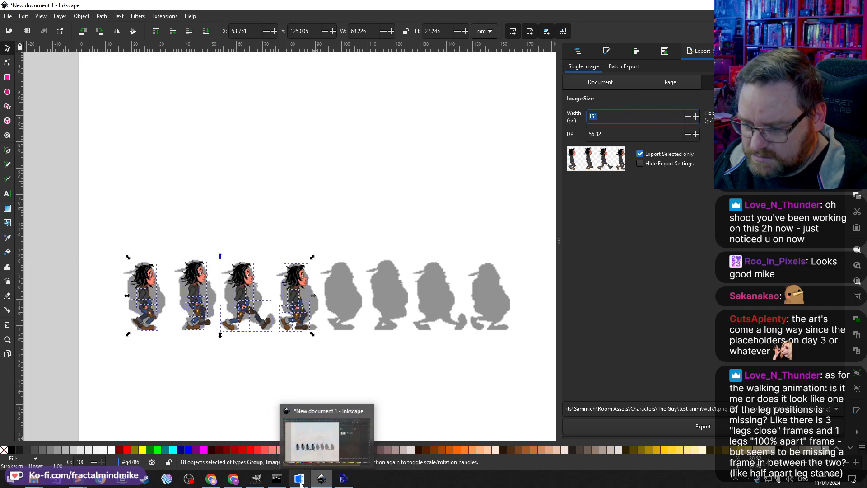
mouse_move(299, 480)
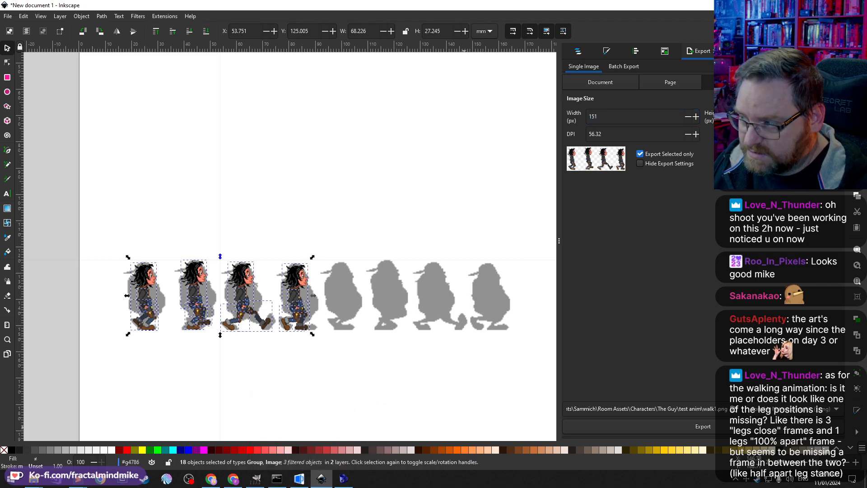
double_click(602, 137)
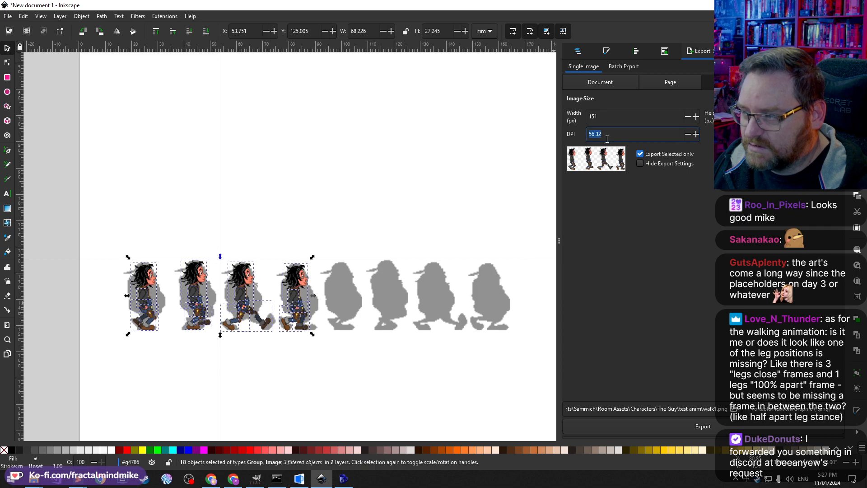
text(99)
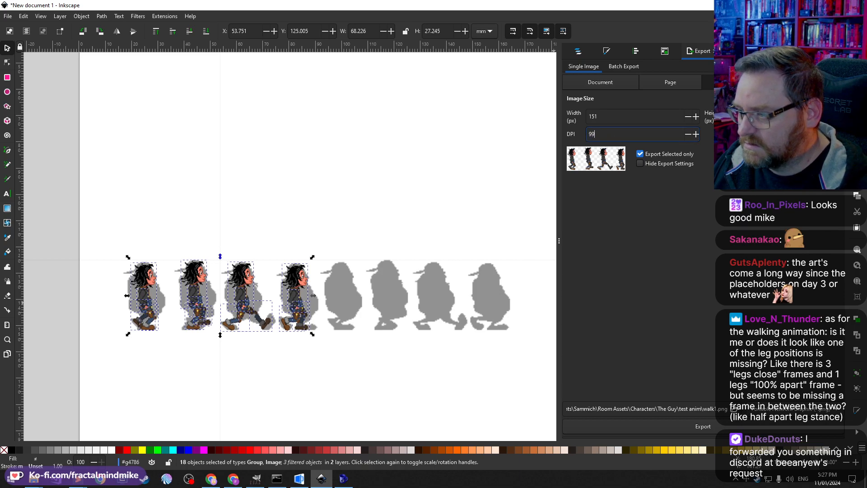
key(Return)
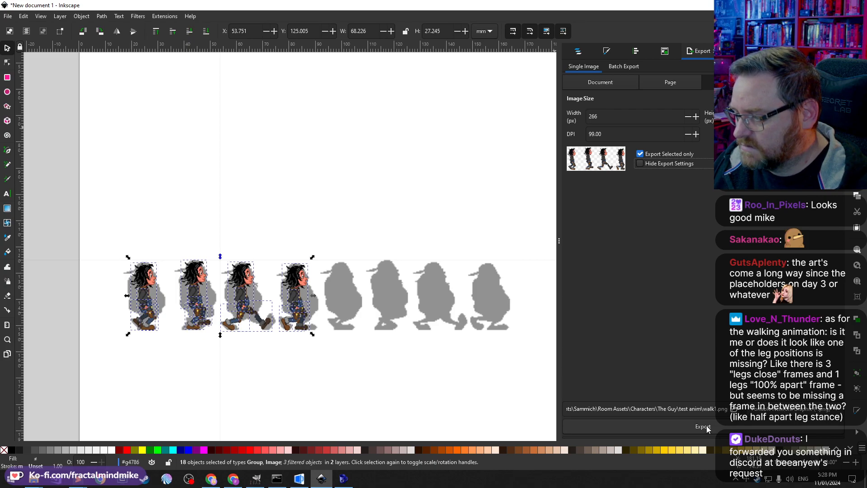
click(703, 426)
click(143, 141)
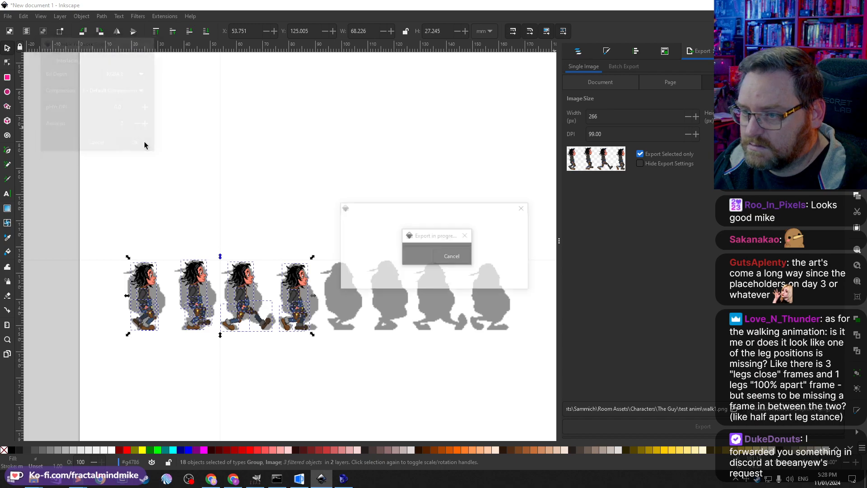
click(474, 282)
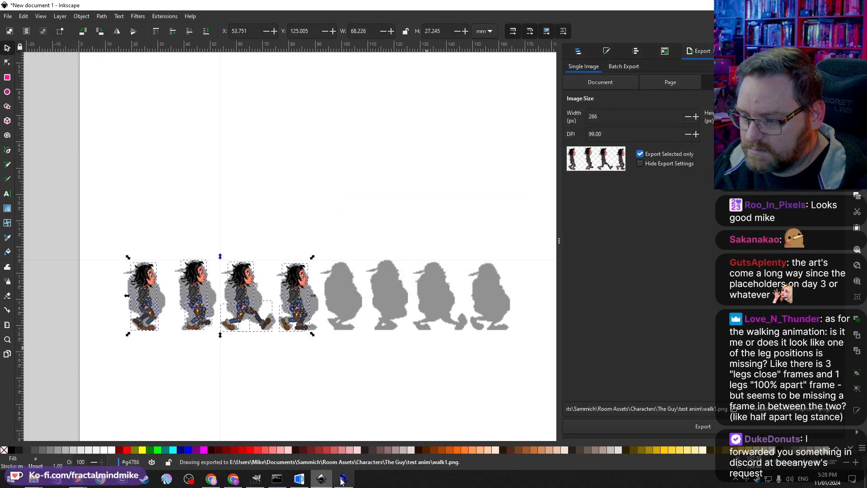
Step: Close the old walk1 image in GIMP and reopen the exported walk1.png from the test anim folder
click(257, 479)
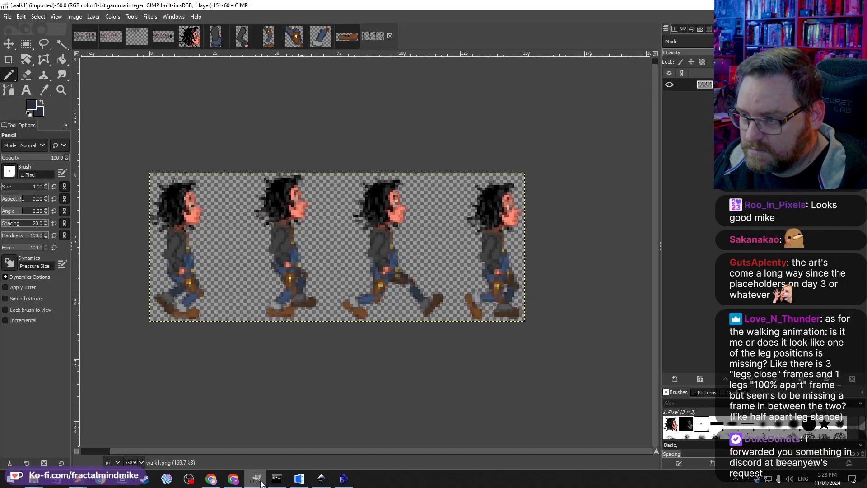
click(390, 36)
mouse_move(34, 479)
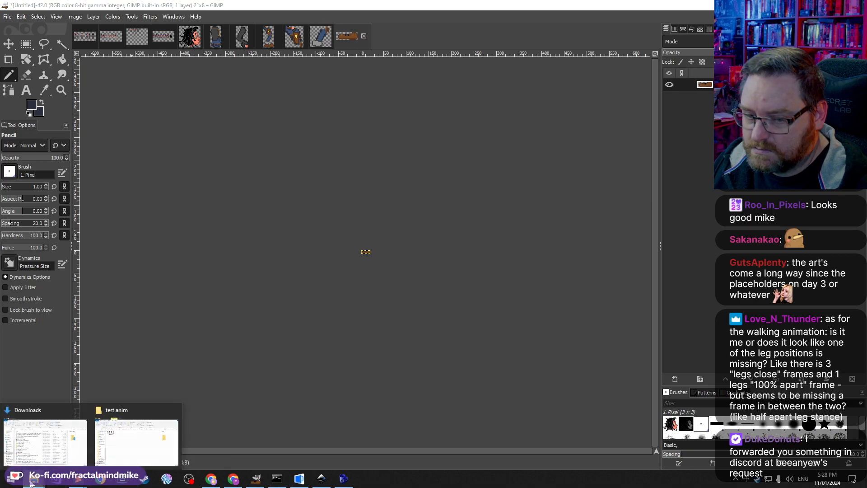
click(124, 443)
click(302, 187)
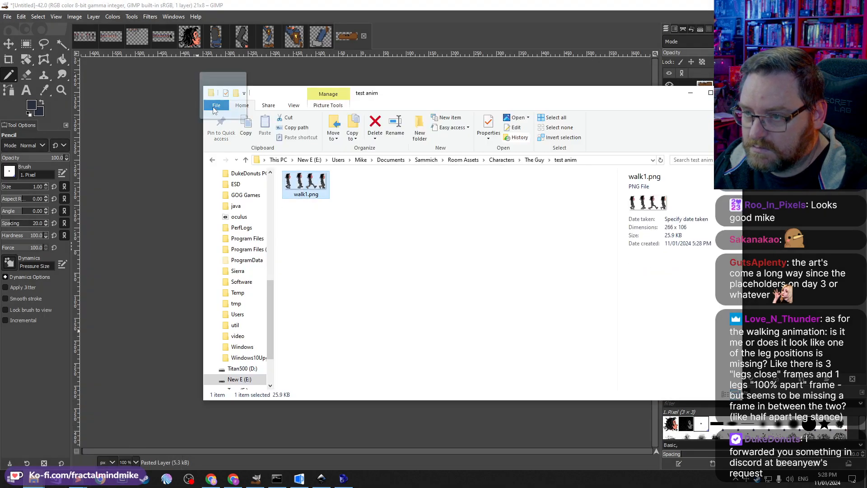
drag(302, 188, 64, 63)
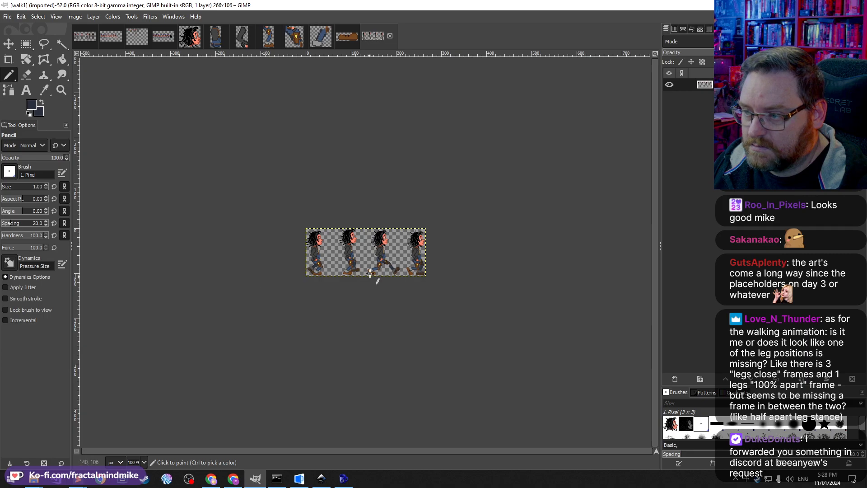
Step: Zoom in on the walk1 frames and paste the character's head image onto them
scroll(350, 255, up, 5)
scroll(349, 254, down, 1)
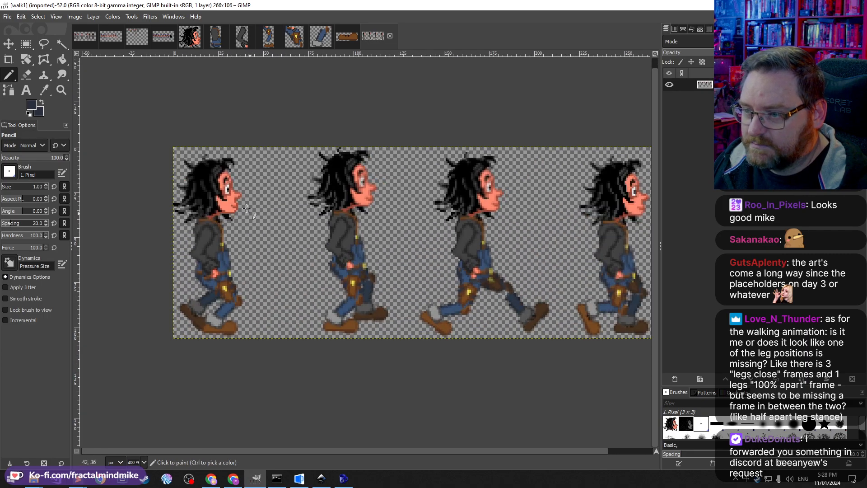
click(196, 37)
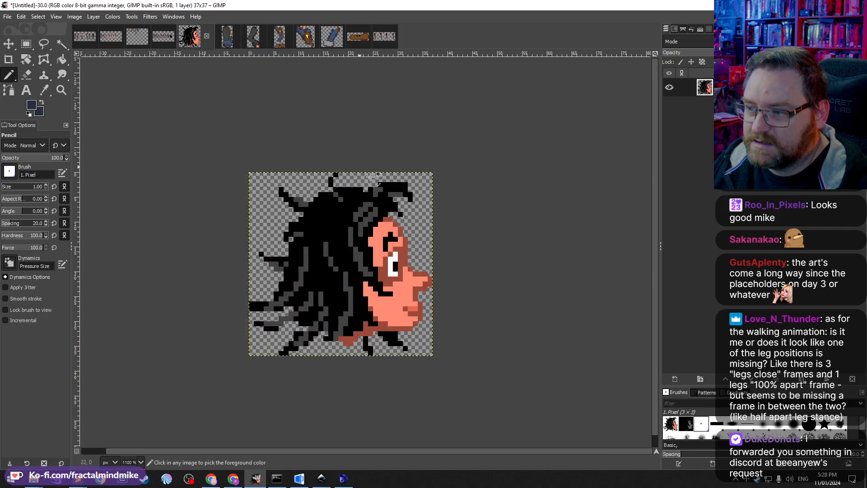
click(375, 37)
key(ctrl+v)
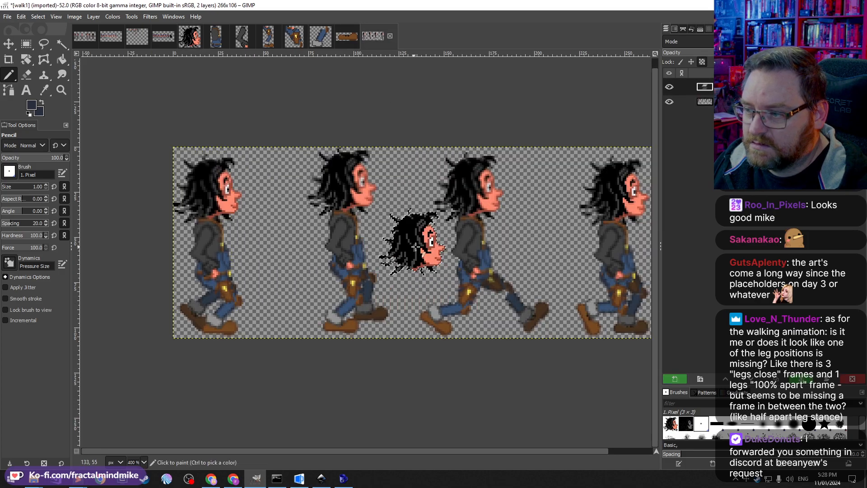
Step: Try moving the pasted head onto the second walk frame, then undo the placement
click(27, 44)
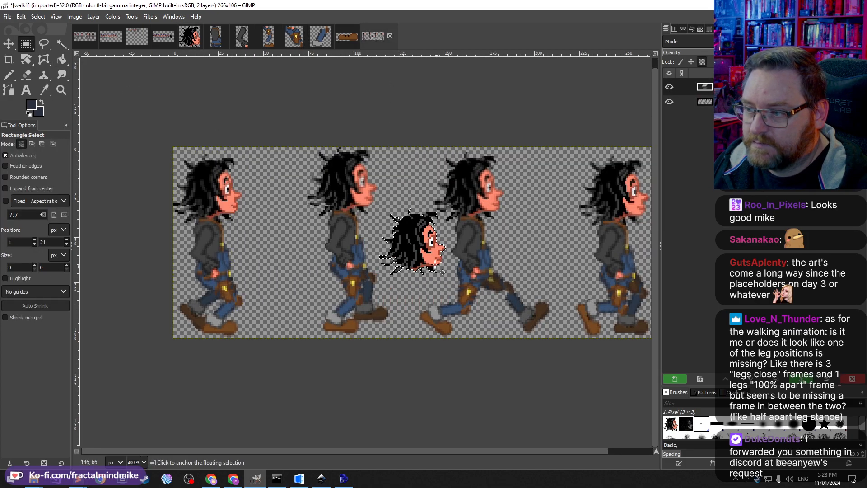
drag(412, 241, 393, 178)
click(239, 324)
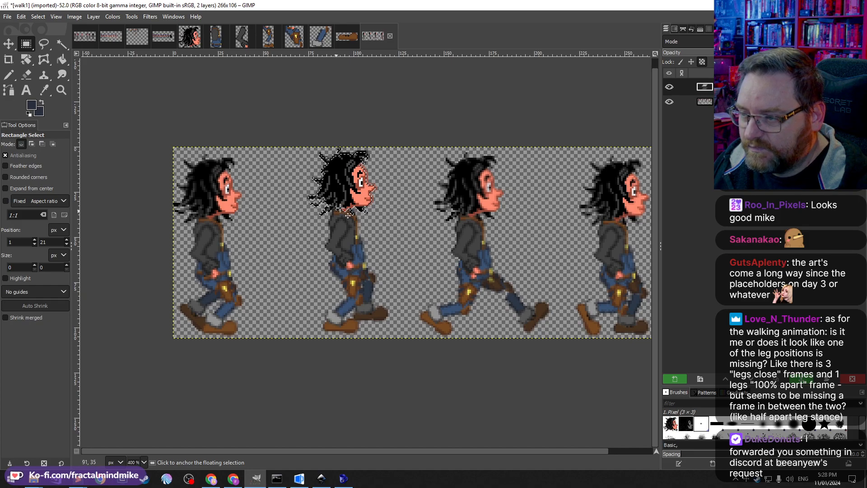
key(ctrl+z)
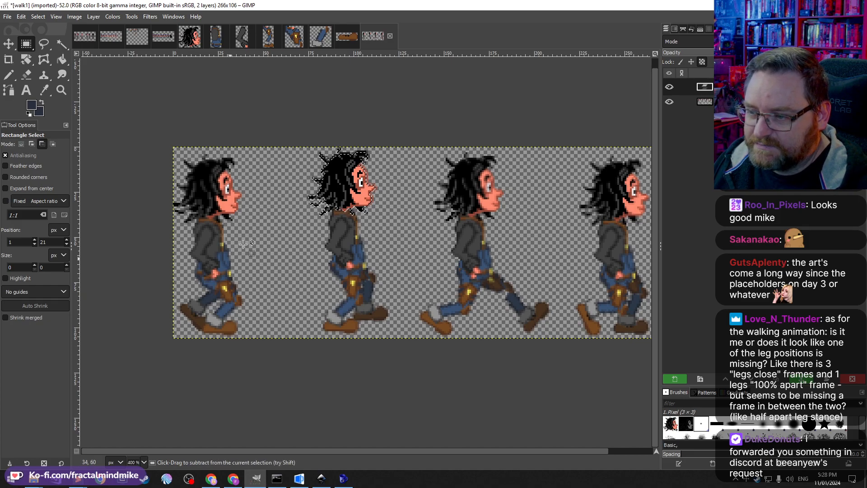
Step: Move the pasted head onto the first frame as its own layer and lower the walk1 layer's opacity
mouse_move(366, 198)
mouse_down()
mouse_move(250, 185)
mouse_move(673, 192)
mouse_move(547, 198)
mouse_move(339, 314)
mouse_move(452, 345)
mouse_move(406, 186)
mouse_move(216, 185)
mouse_up()
click(675, 378)
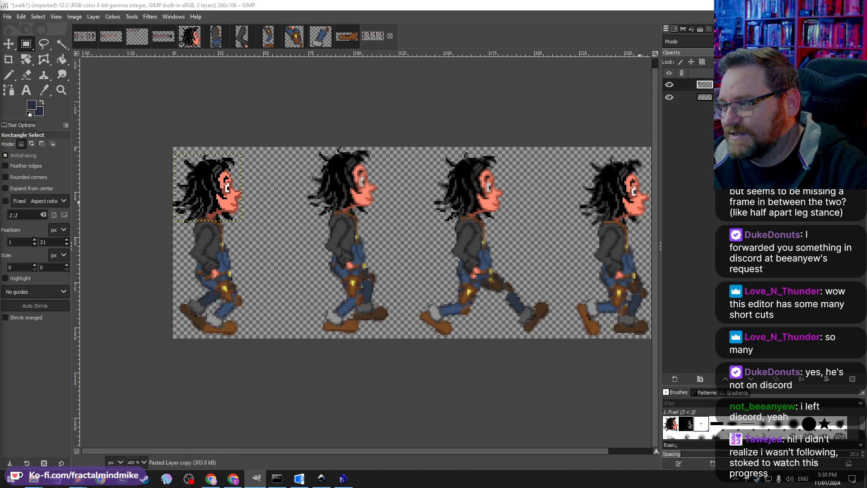
click(732, 97)
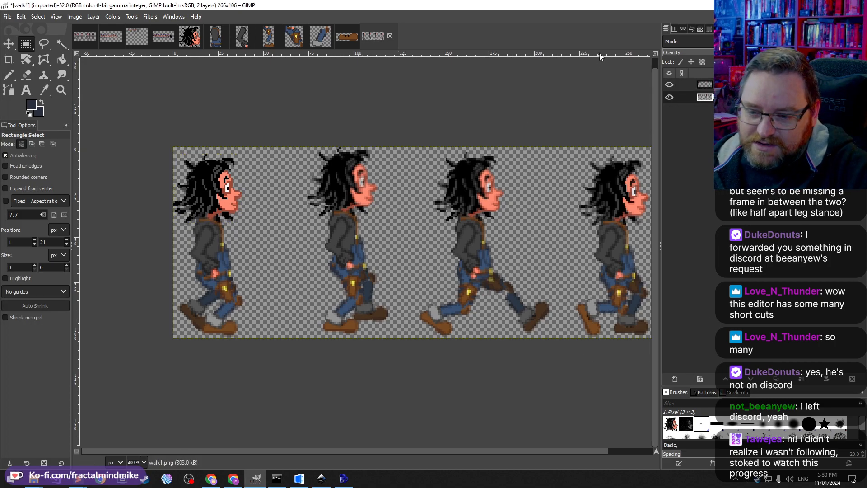
drag(818, 53, 795, 53)
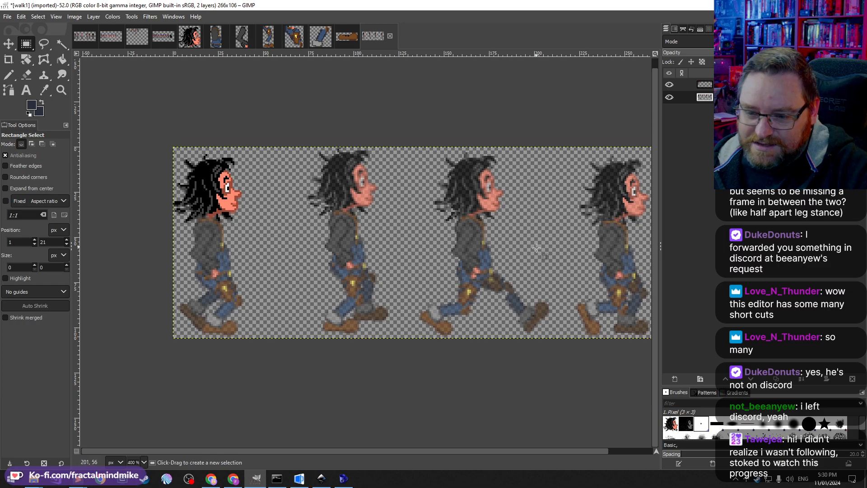
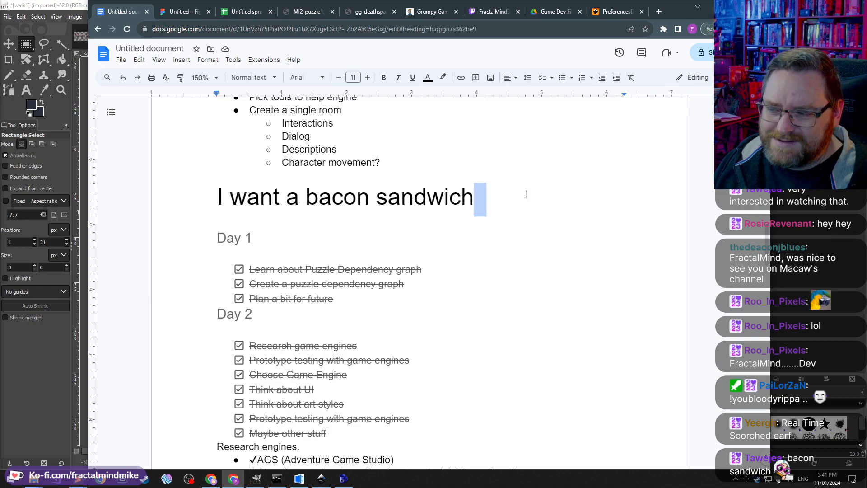
Step: Review the completed Day 1 and Day 2 checklists and the research engines list in the dev log document
click(329, 240)
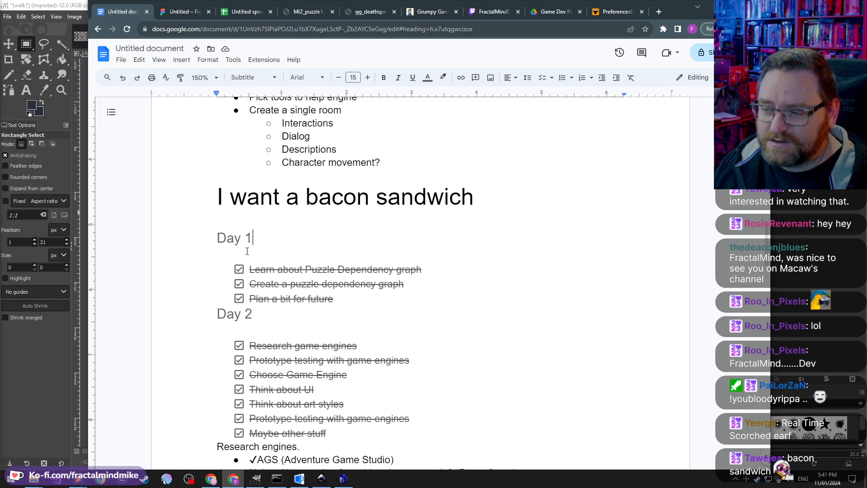
scroll(224, 203, down, 1)
drag(224, 203, 451, 258)
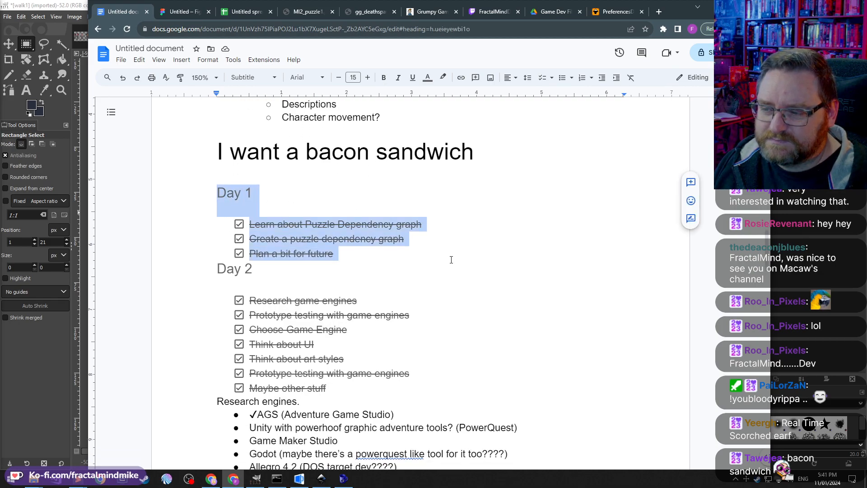
click(428, 276)
scroll(428, 277, down, 1)
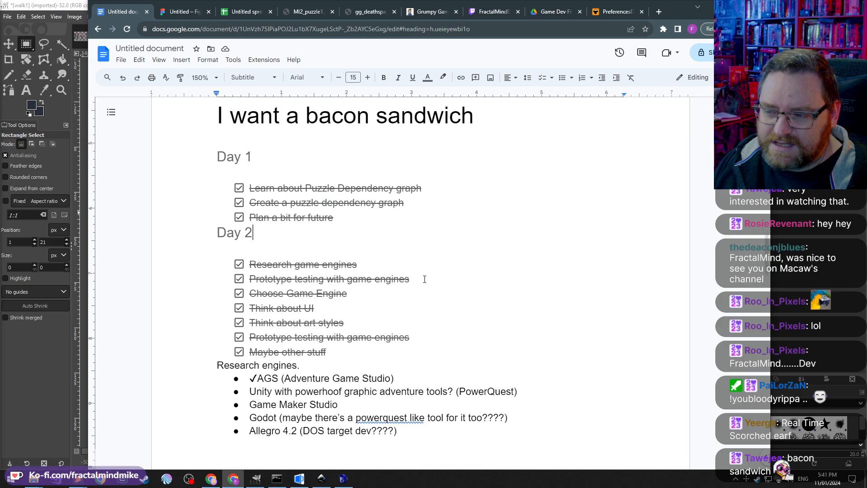
drag(215, 144, 466, 203)
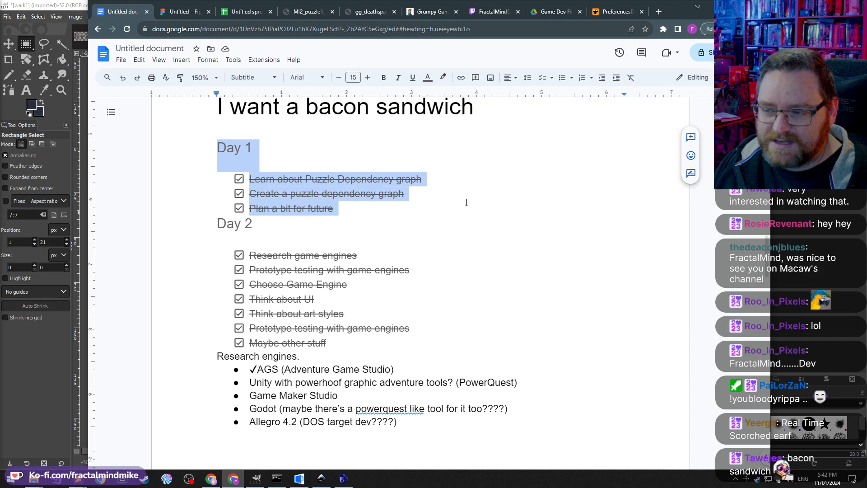
drag(336, 209, 250, 210)
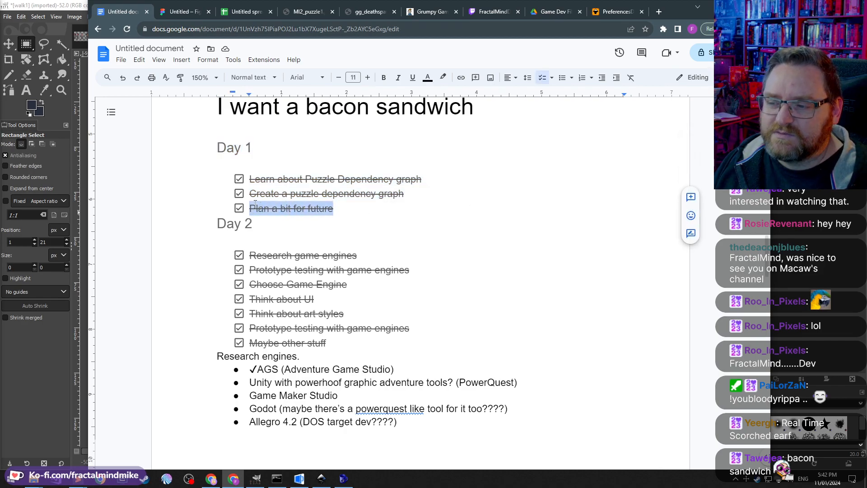
click(393, 219)
scroll(494, 217, up, 4)
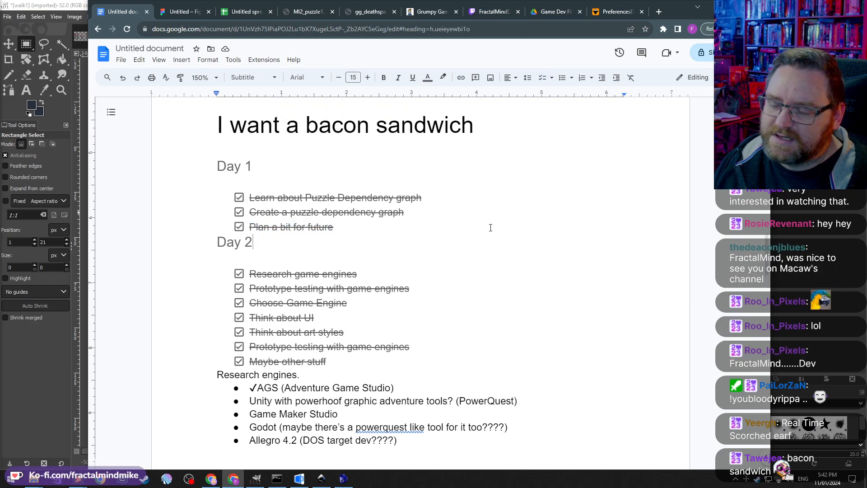
scroll(384, 247, down, 5)
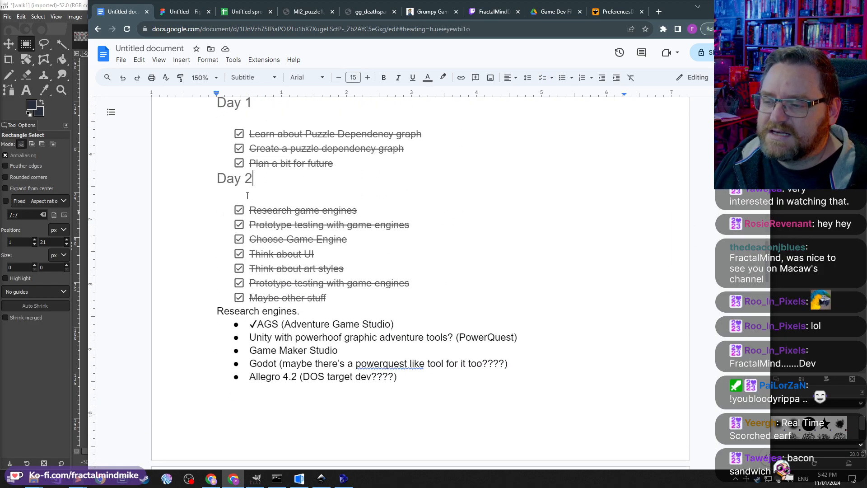
click(312, 224)
scroll(439, 168, down, 2)
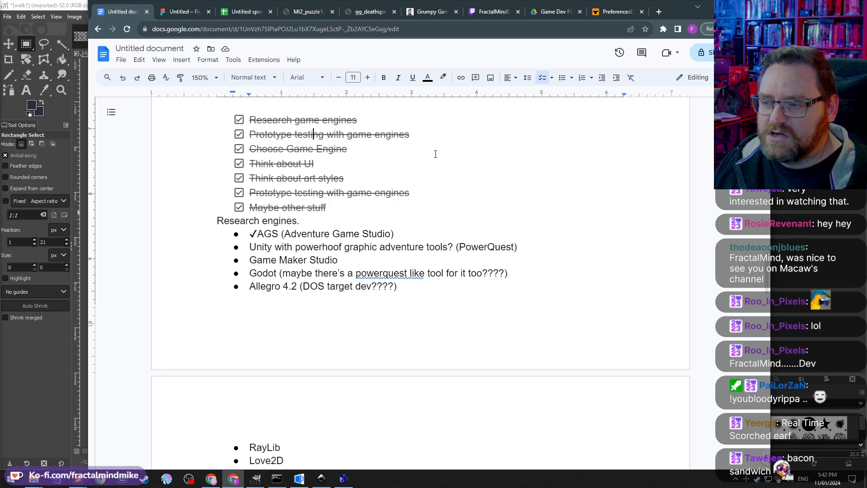
scroll(433, 229, up, 2)
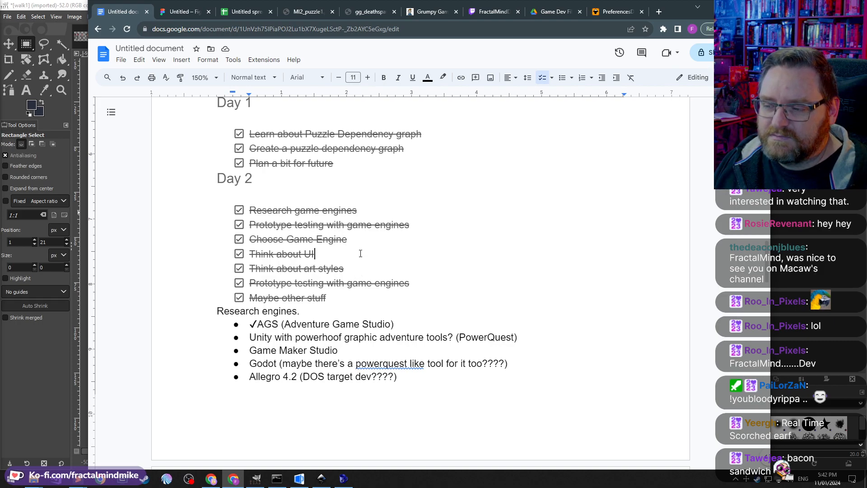
scroll(361, 249, down, 2)
click(264, 234)
triple_click(264, 233)
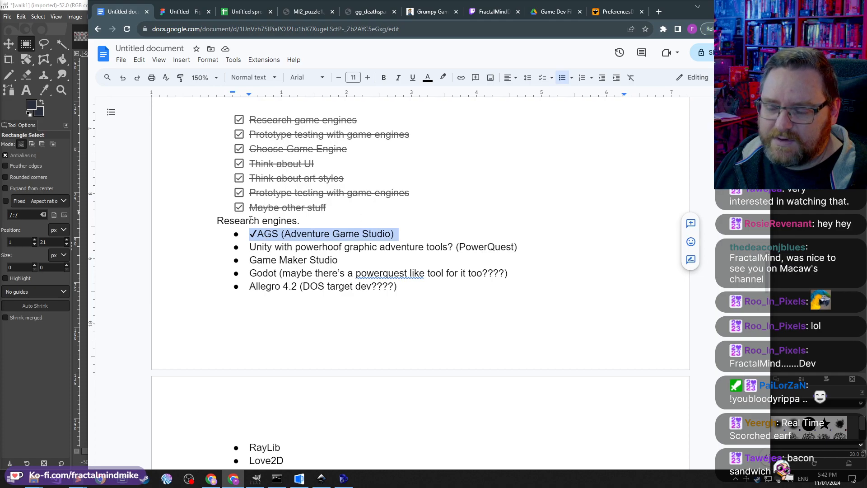
scroll(303, 264, up, 2)
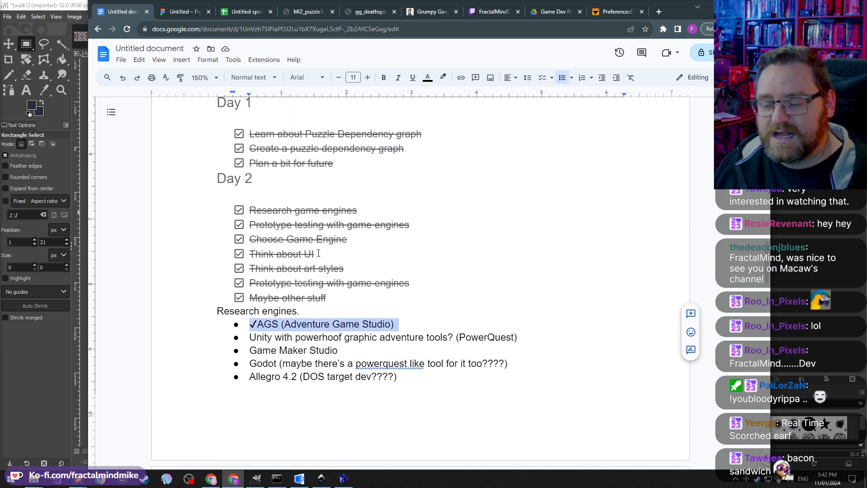
click(355, 294)
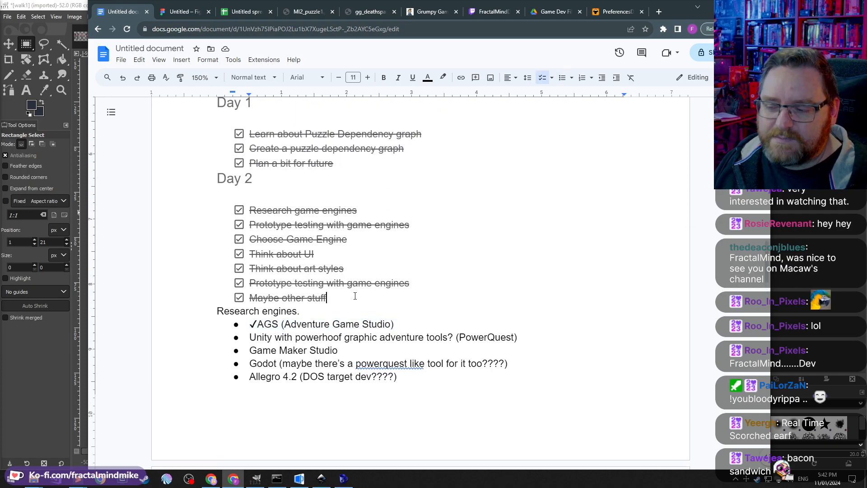
drag(354, 300, 164, 205)
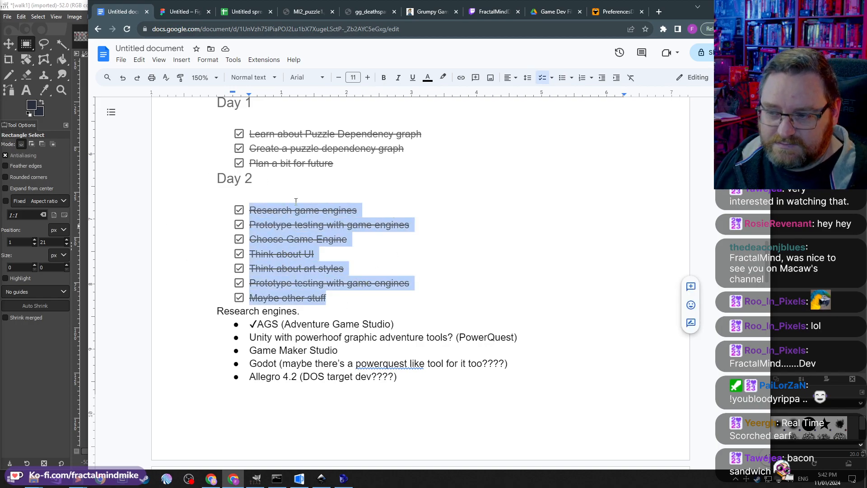
click(326, 298)
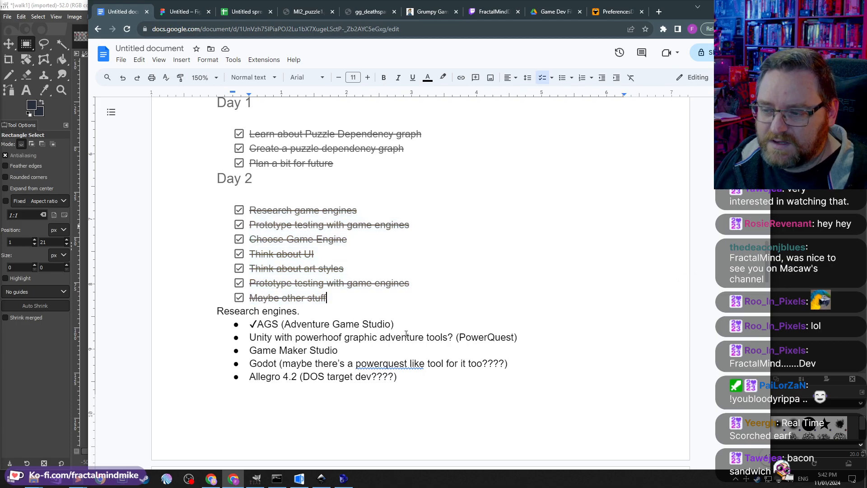
Step: Tick off the 'Set up a basic game in AGS' task under Day 3
scroll(227, 209, down, 3)
drag(246, 188, 423, 428)
scroll(372, 330, down, 4)
click(275, 274)
scroll(275, 274, down, 4)
click(239, 113)
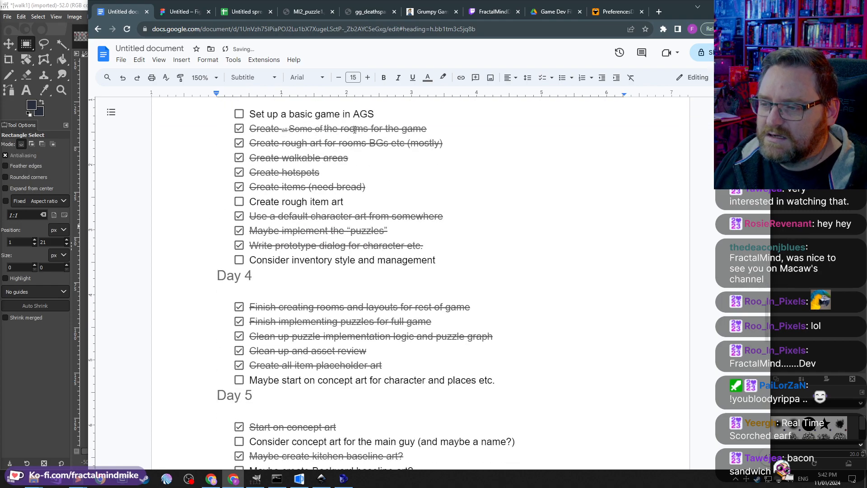
click(239, 114)
Step: Review the Day 3 to Day 5 task lists in the dev log
drag(374, 116, 242, 120)
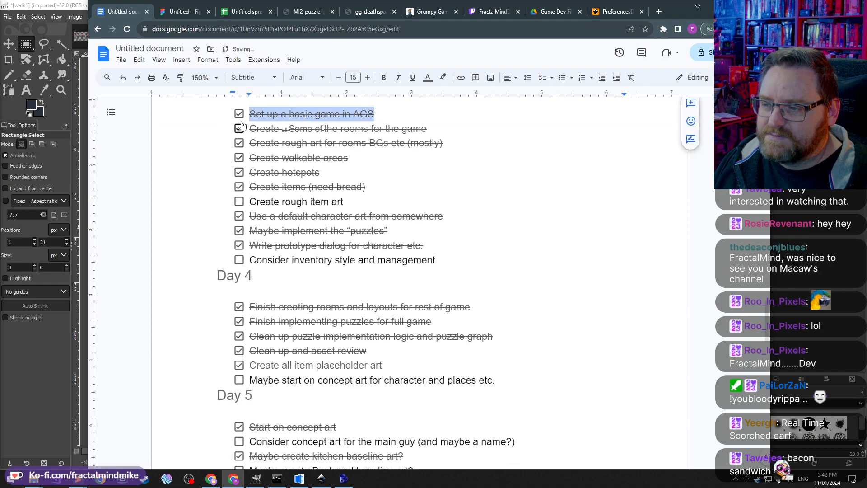
triple_click(488, 128)
click(472, 146)
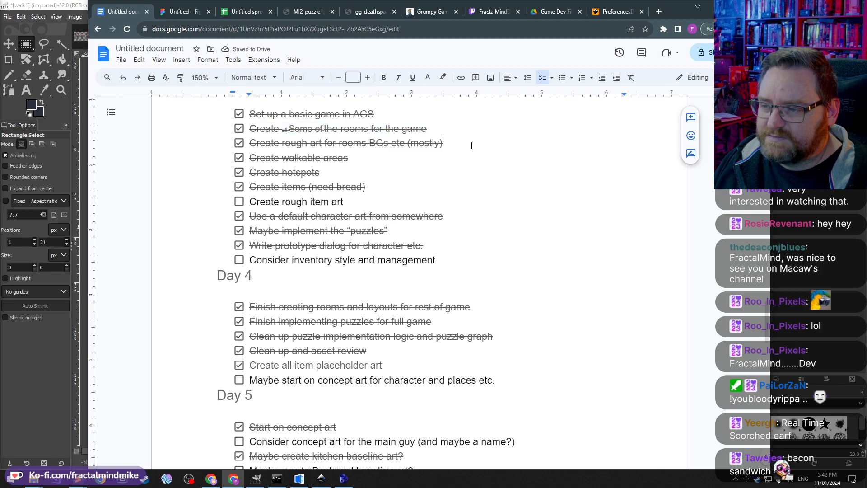
double_click(472, 145)
scroll(361, 189, up, 2)
scroll(315, 246, down, 1)
scroll(316, 246, down, 3)
click(369, 139)
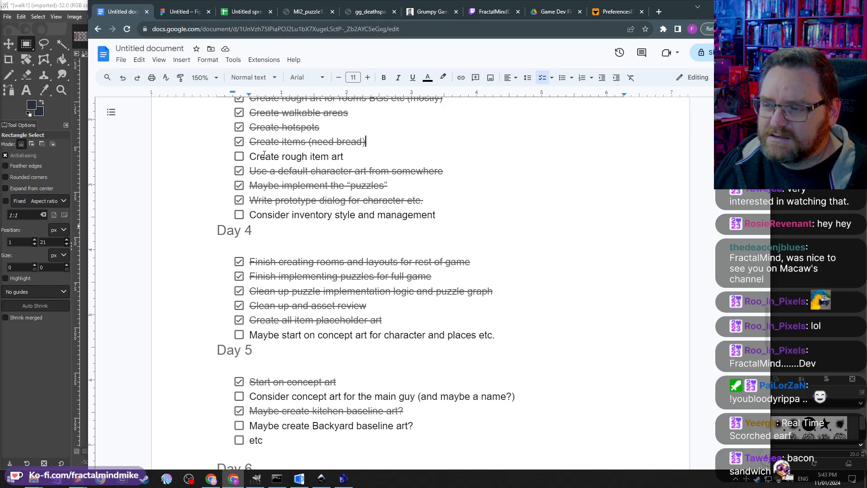
scroll(391, 192, up, 1)
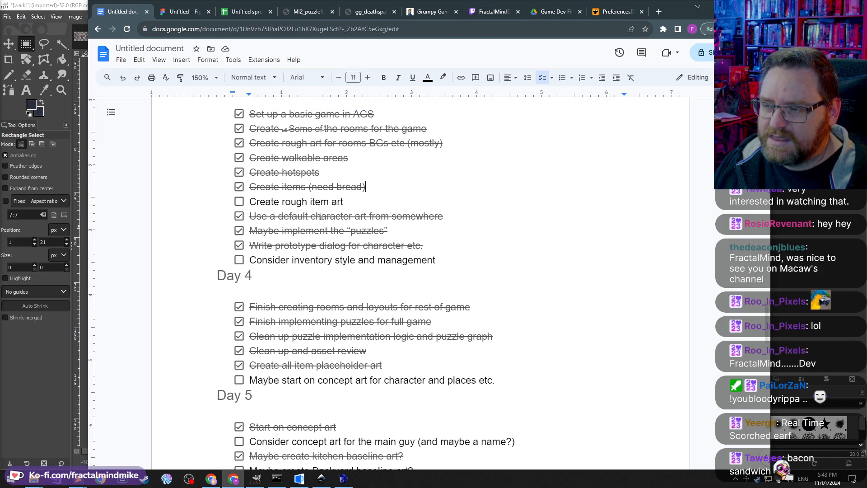
scroll(311, 187, down, 1)
scroll(309, 203, up, 3)
scroll(306, 235, down, 5)
scroll(306, 234, up, 4)
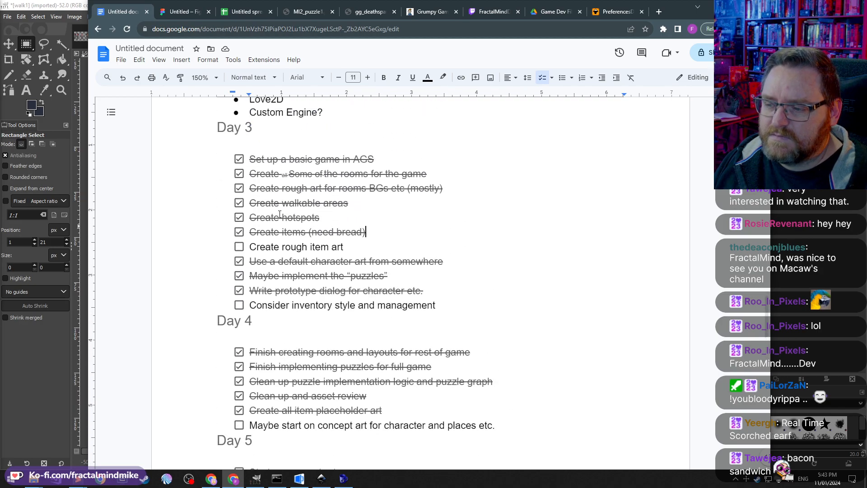
scroll(431, 272, down, 2)
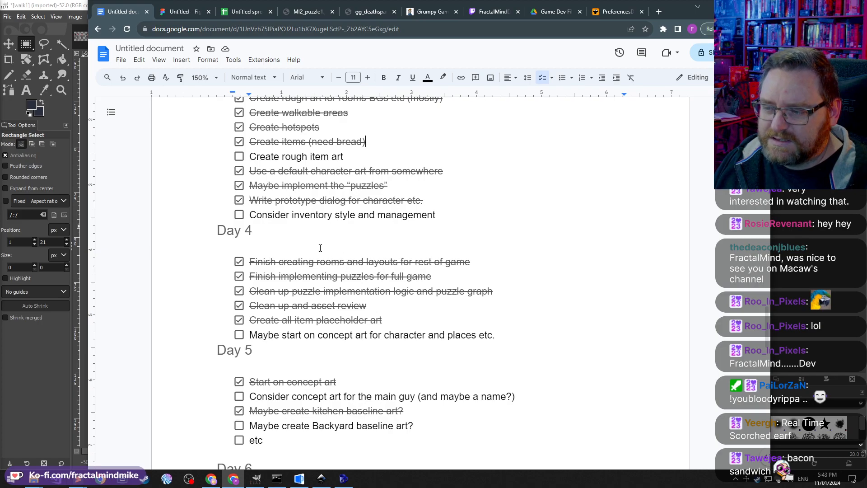
scroll(310, 262, up, 3)
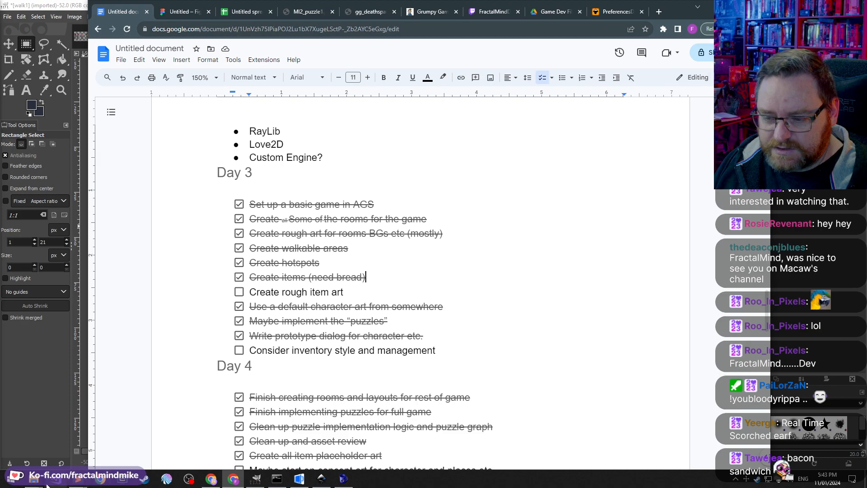
Step: Switch to File Explorer and open the Kitchen folder inside Room Assets
mouse_move(46, 482)
click(170, 405)
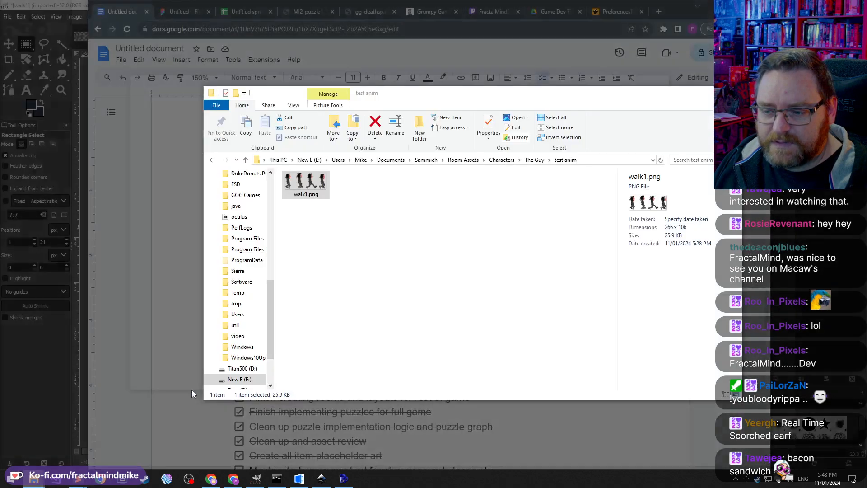
click(537, 160)
click(484, 160)
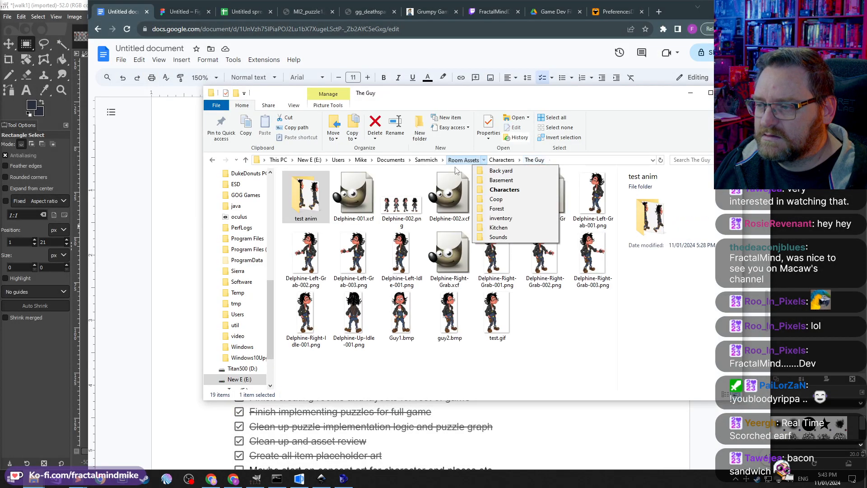
click(461, 161)
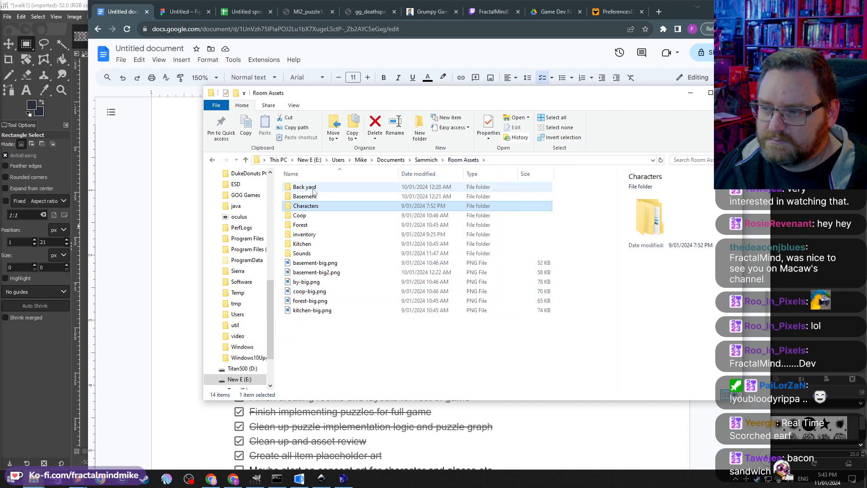
double_click(302, 244)
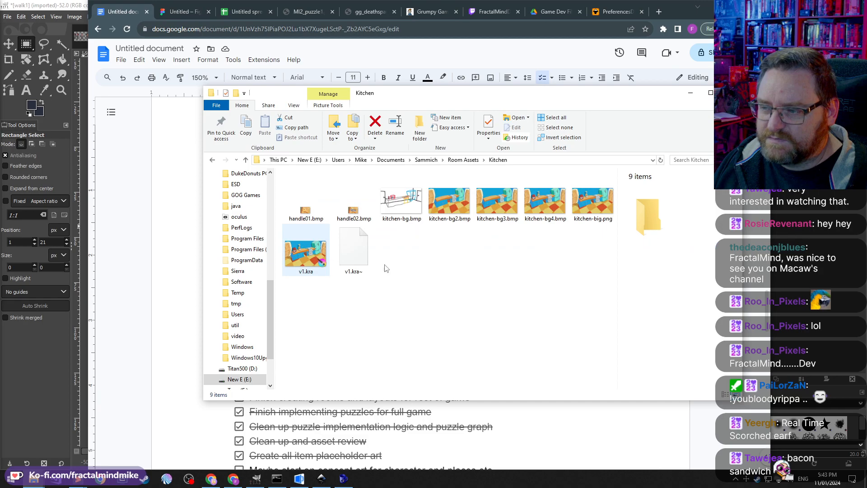
Step: View each kitchen background image in the photo viewer and close the viewer
double_click(401, 202)
scroll(427, 341, up, 5)
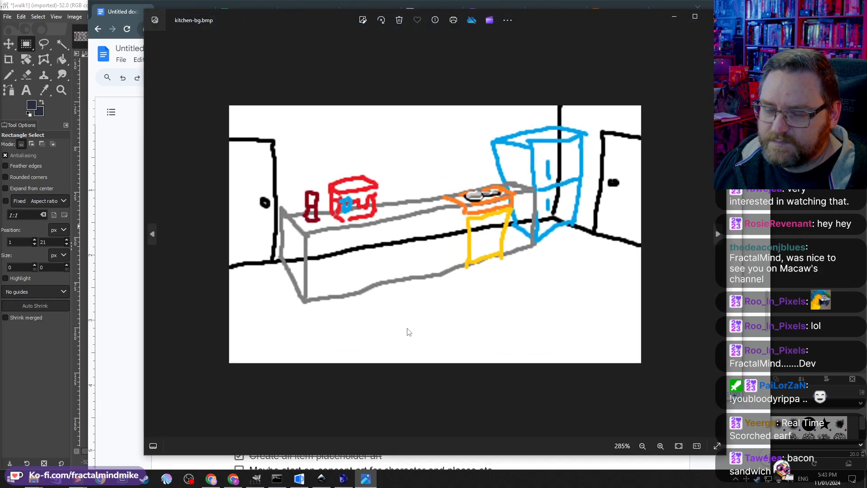
click(716, 234)
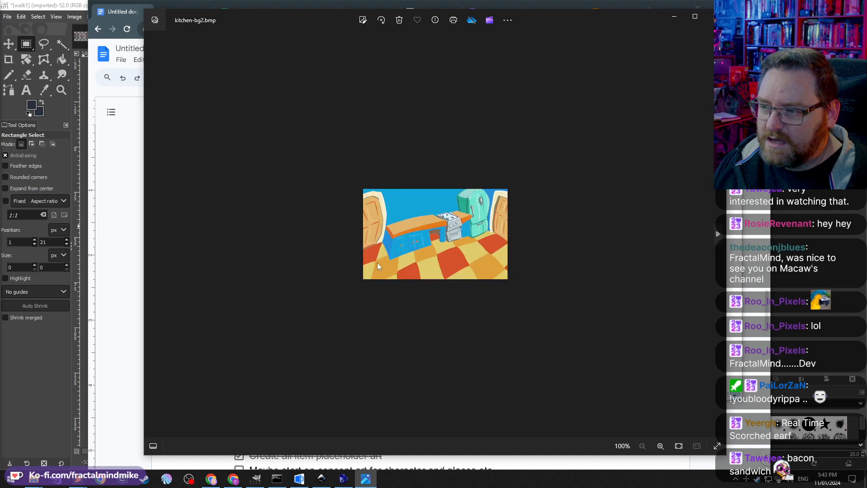
scroll(389, 260, up, 4)
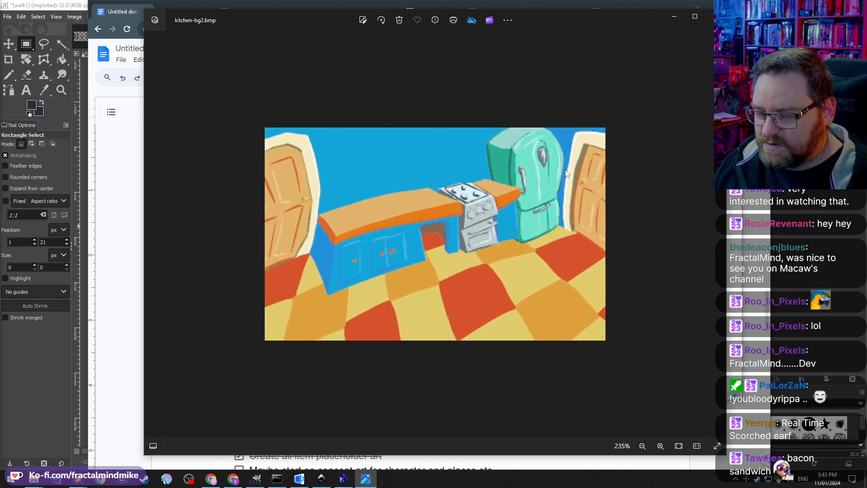
click(717, 234)
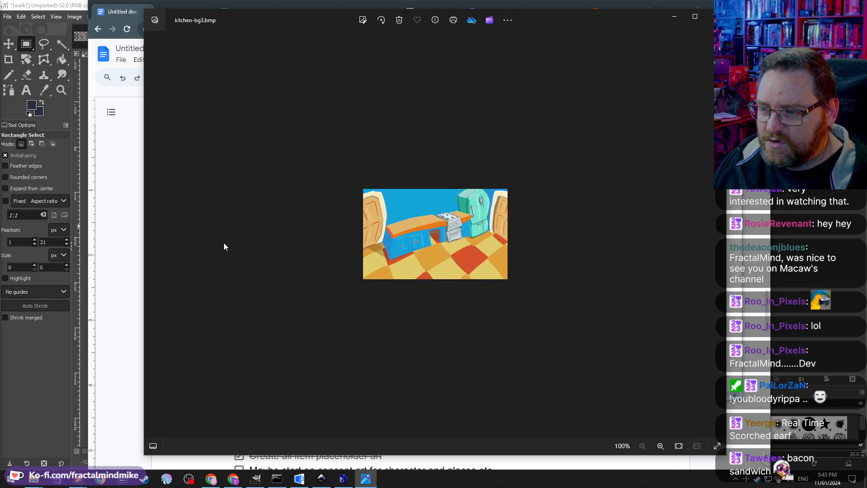
click(152, 234)
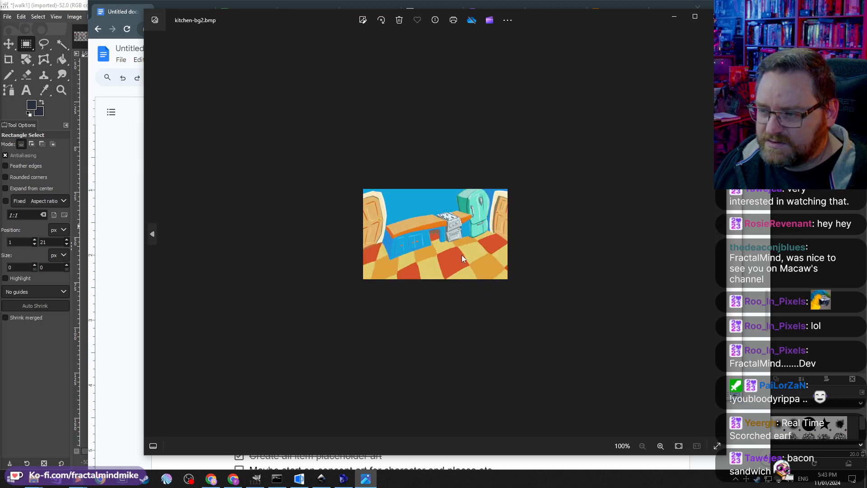
click(721, 237)
click(717, 232)
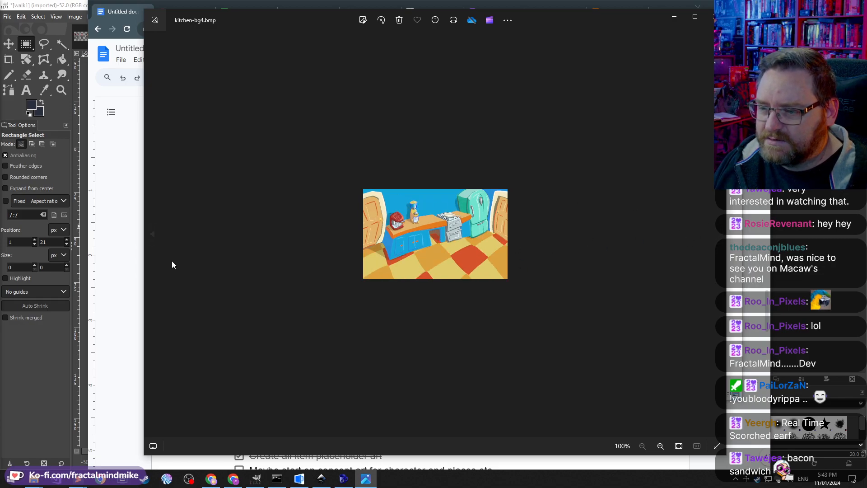
click(155, 235)
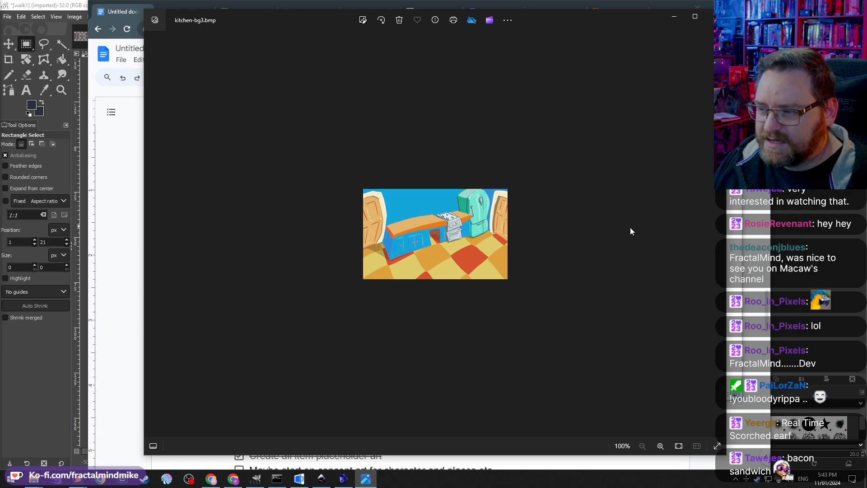
click(715, 236)
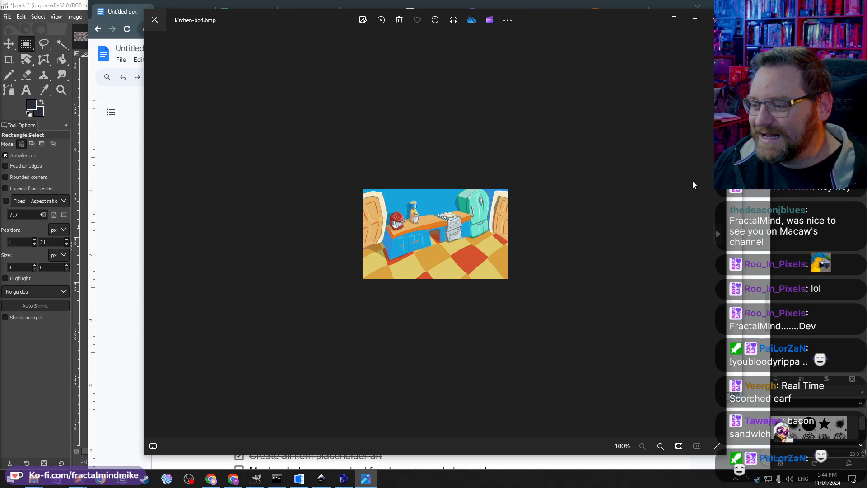
click(710, 16)
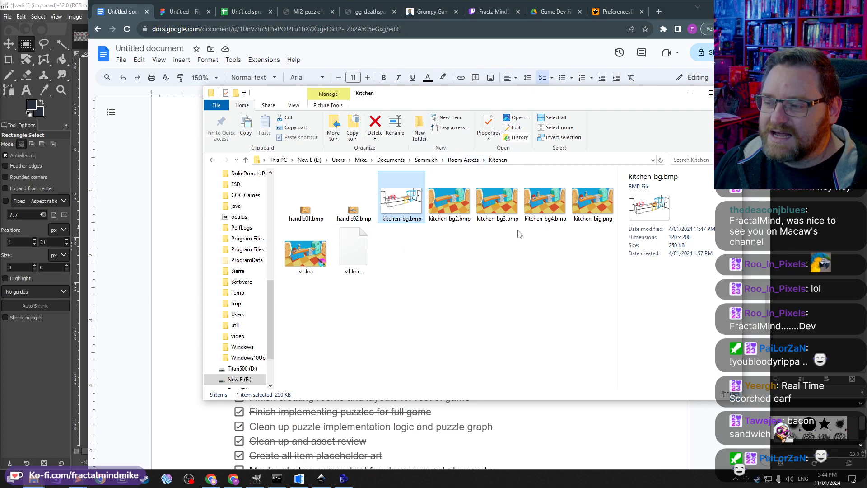
Step: Return to the dev log document and read through the Day 4 and Day 5 task lists
click(492, 288)
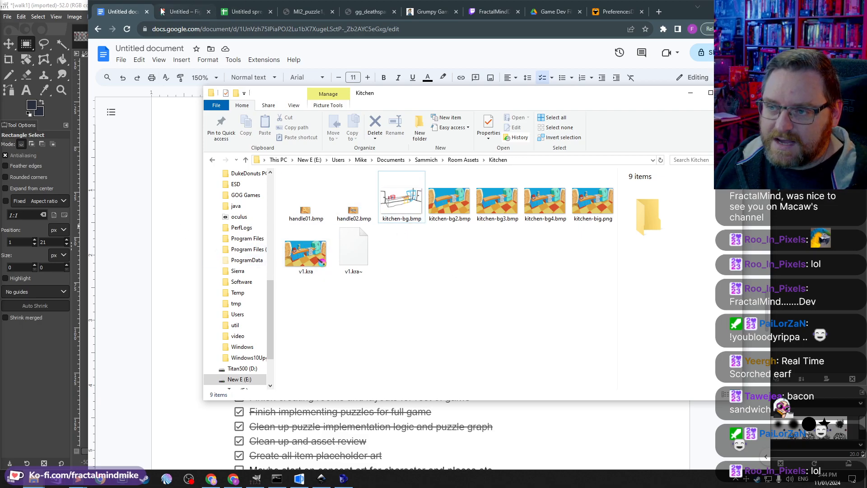
click(131, 14)
scroll(451, 329, down, 5)
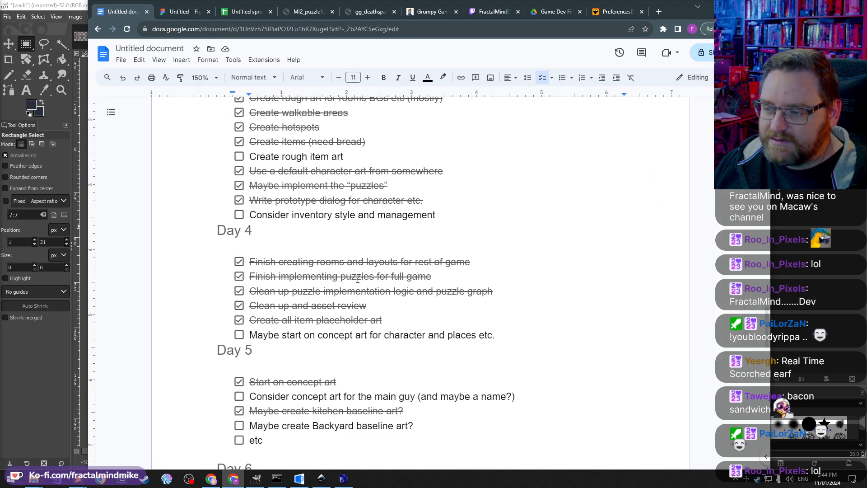
scroll(322, 195, up, 1)
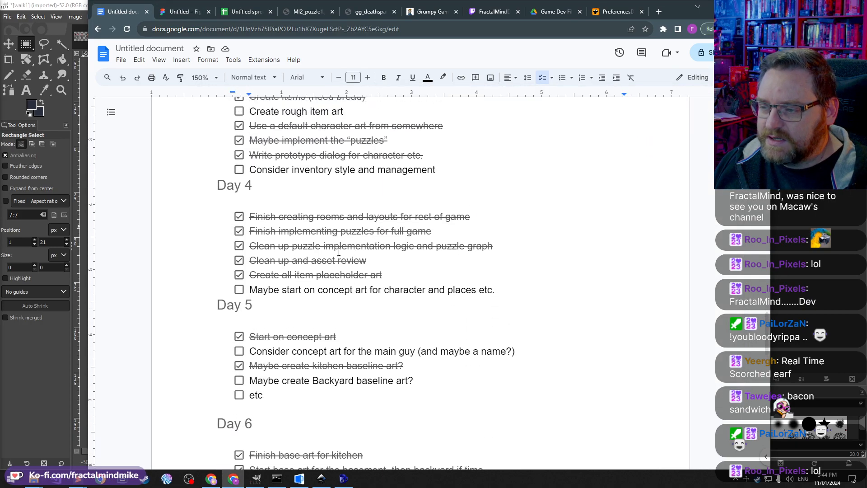
scroll(451, 276, up, 1)
scroll(480, 298, down, 3)
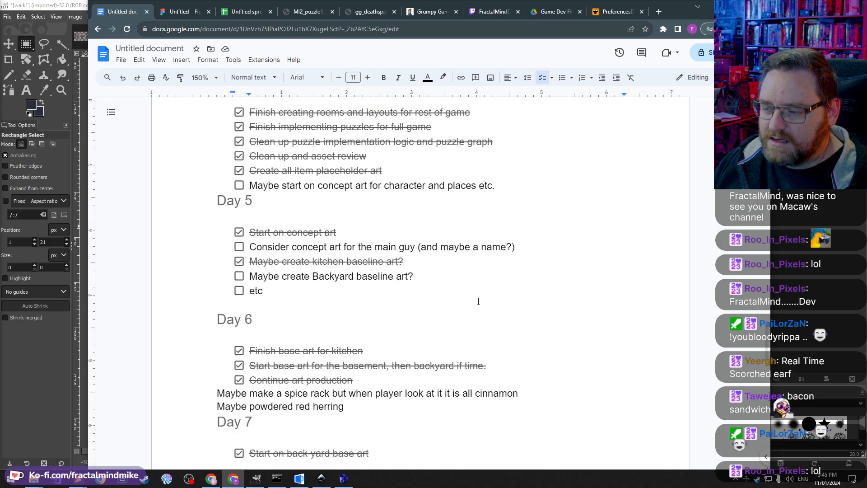
drag(399, 190, 230, 125)
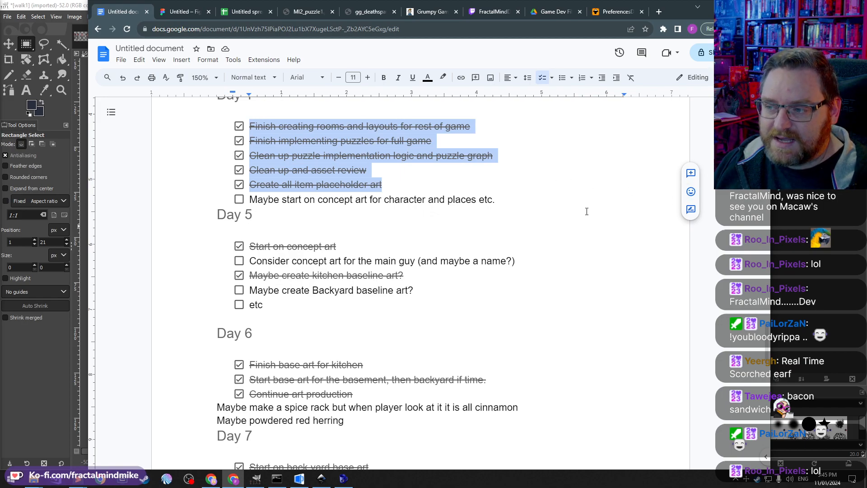
click(389, 176)
triple_click(397, 176)
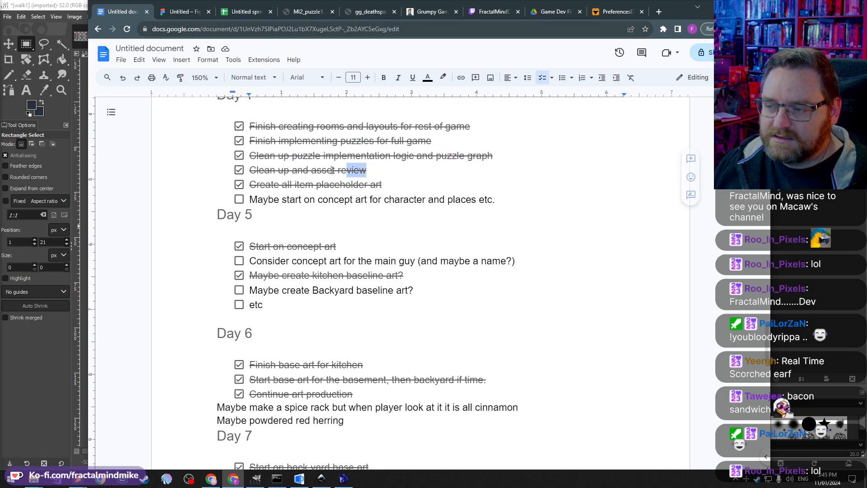
click(399, 185)
triple_click(379, 187)
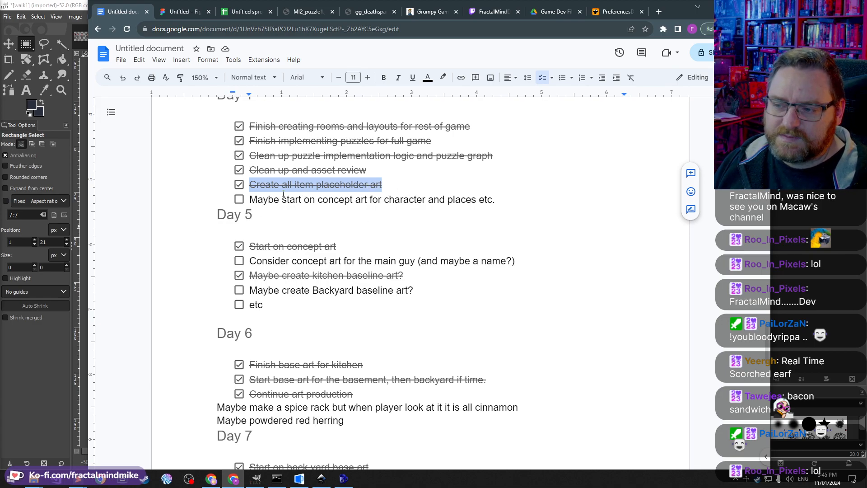
drag(249, 198, 531, 195)
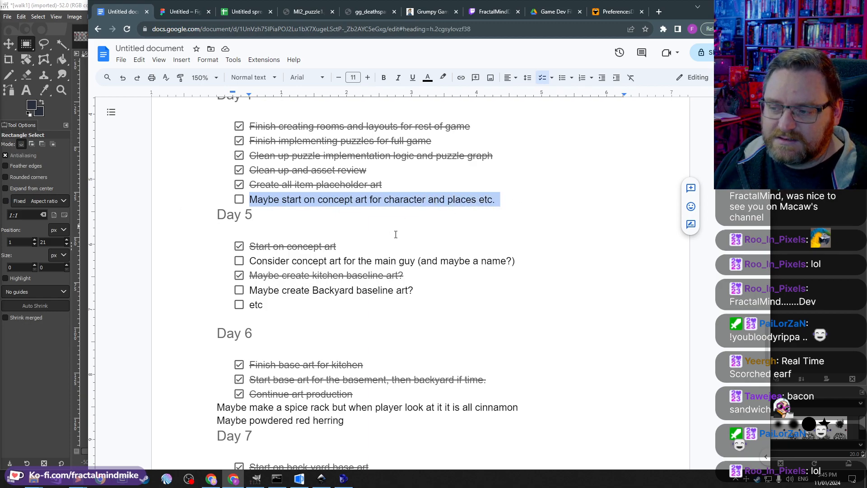
scroll(392, 232, down, 1)
drag(250, 200, 341, 201)
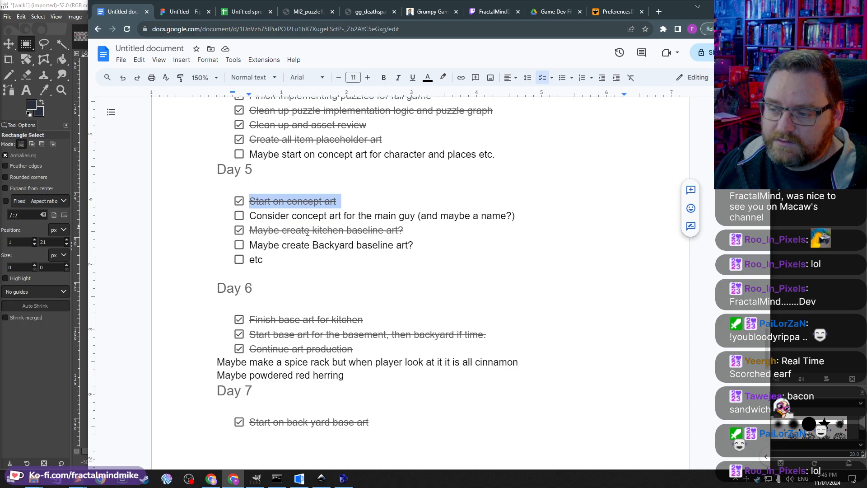
scroll(285, 244, up, 1)
scroll(247, 187, down, 1)
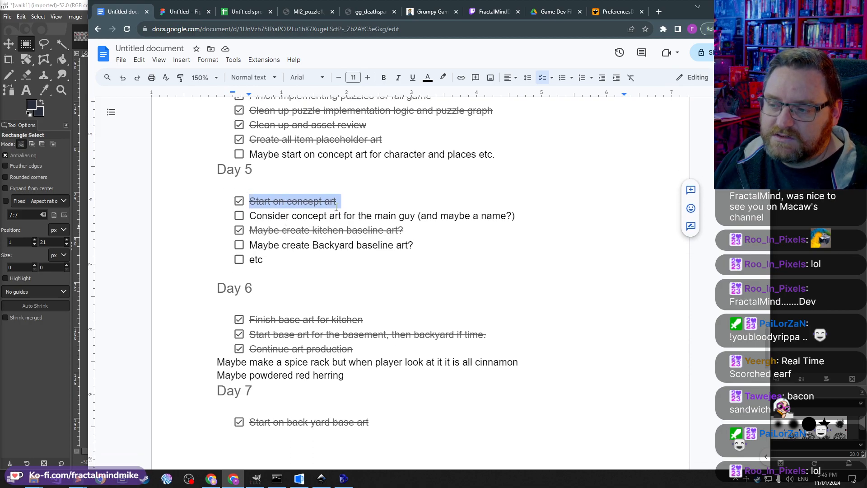
triple_click(278, 236)
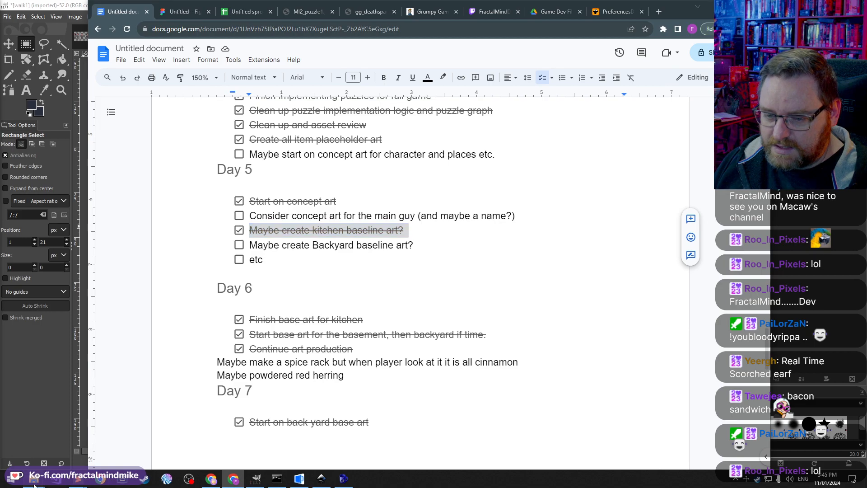
Step: Open kitchen-bg2.bmp from the Kitchen folder in the photo viewer, zoom in to inspect it, and close the viewer
mouse_move(34, 478)
click(140, 436)
click(450, 203)
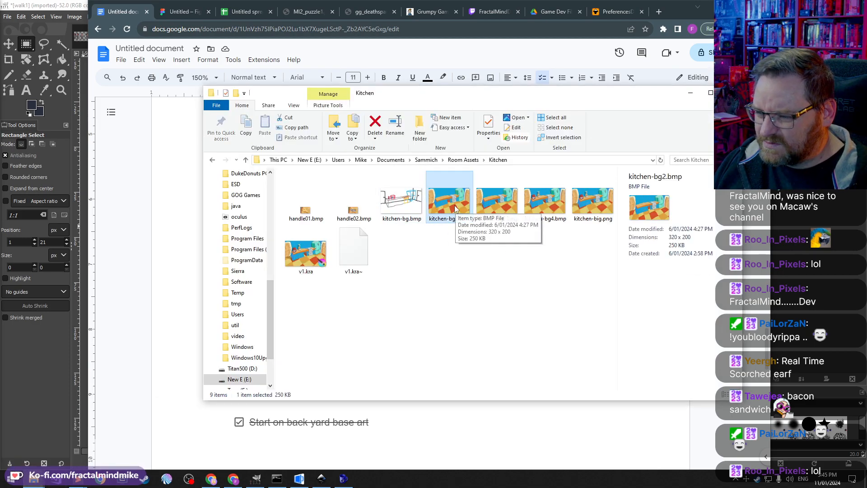
double_click(455, 206)
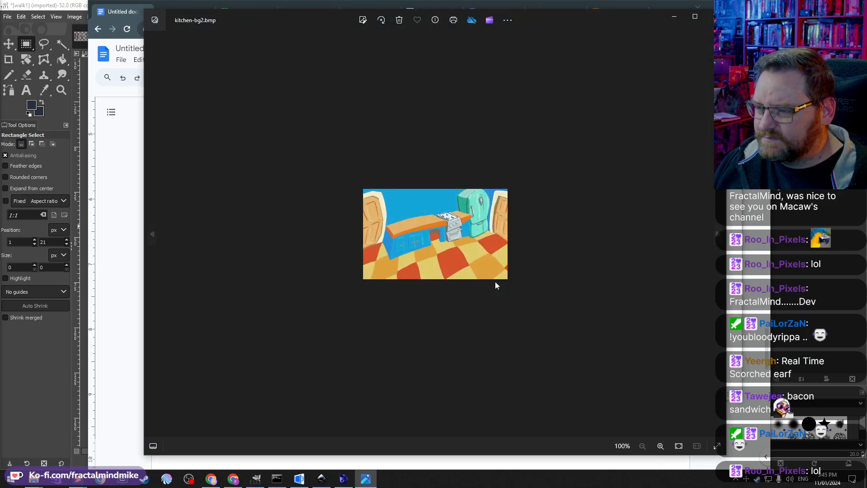
scroll(429, 245, up, 5)
scroll(426, 251, up, 1)
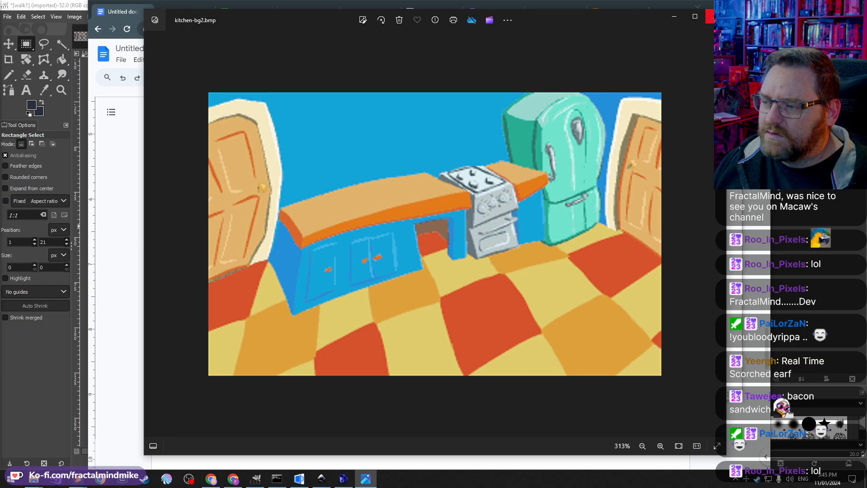
click(710, 16)
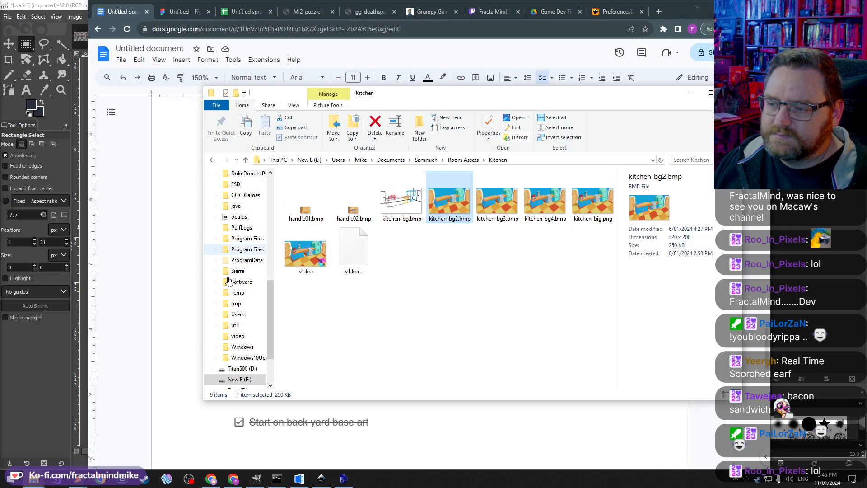
Step: Go back to the dev log and review the Day 5 to Day 7 tasks and notes
click(196, 272)
double_click(389, 245)
click(381, 245)
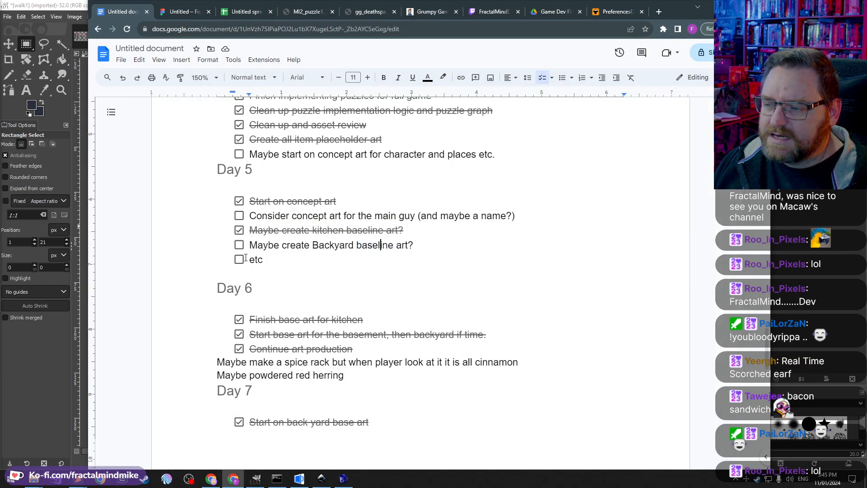
triple_click(291, 245)
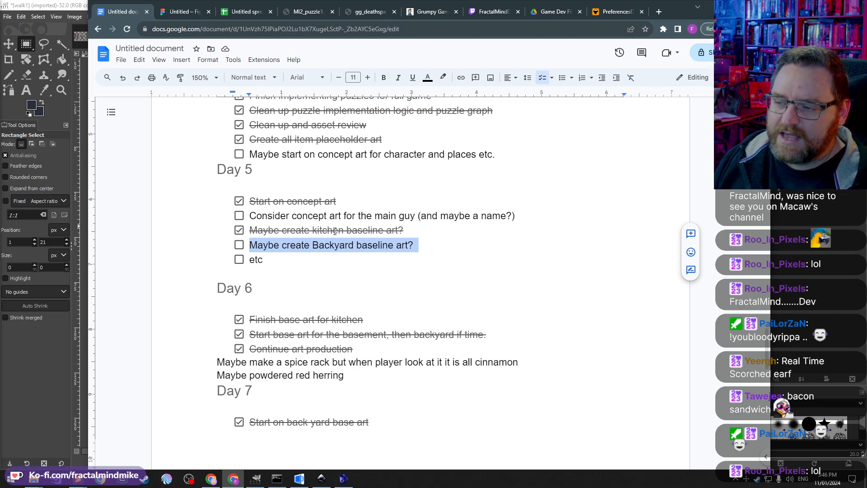
drag(259, 172, 212, 170)
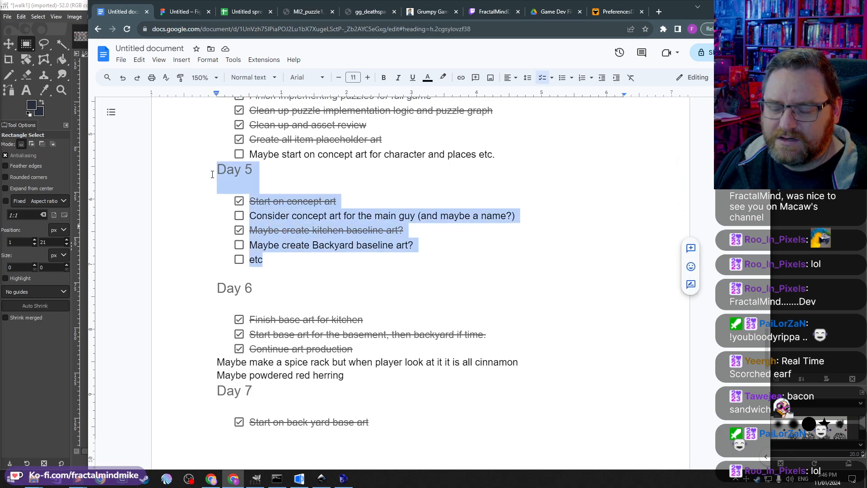
click(297, 265)
triple_click(340, 247)
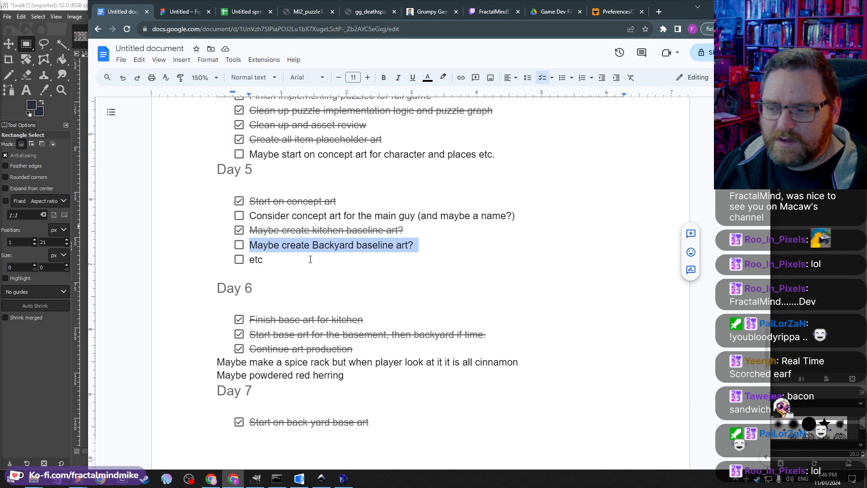
click(291, 255)
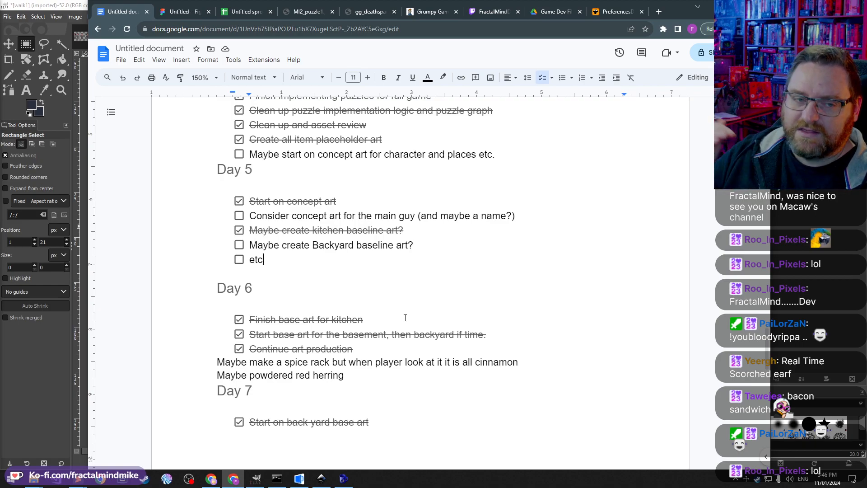
scroll(407, 278, down, 5)
scroll(362, 234, up, 2)
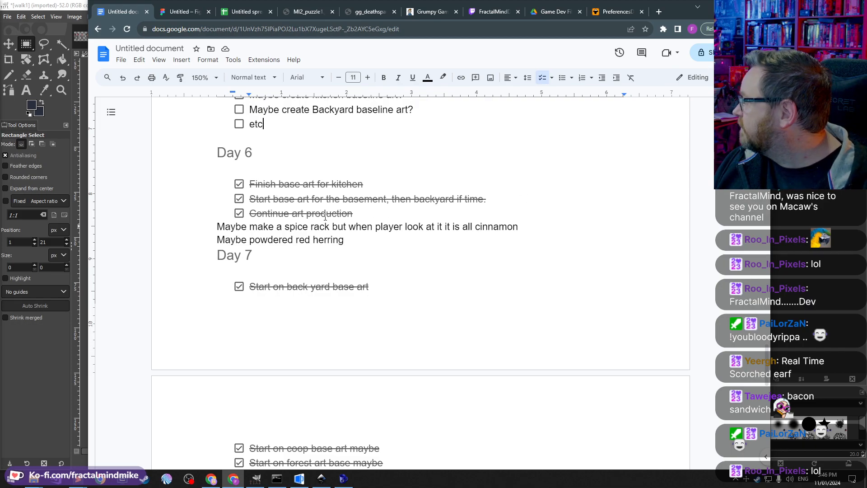
triple_click(272, 216)
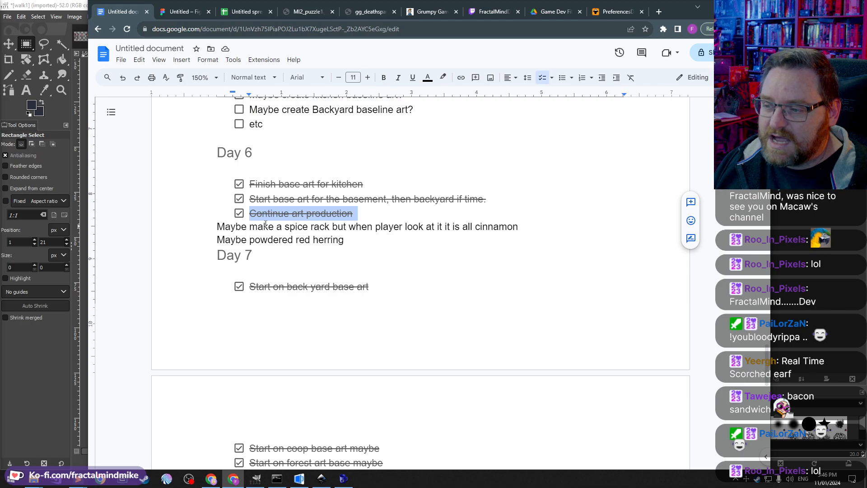
triple_click(269, 227)
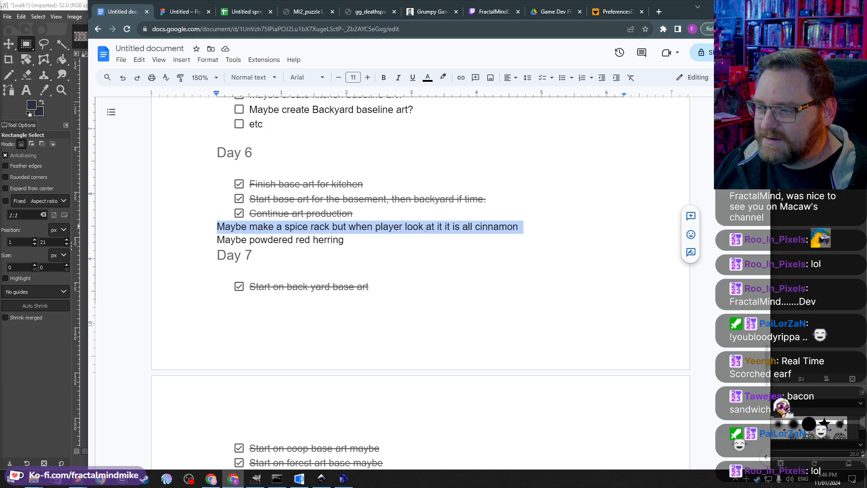
triple_click(299, 240)
click(295, 230)
double_click(293, 240)
drag(344, 240, 213, 227)
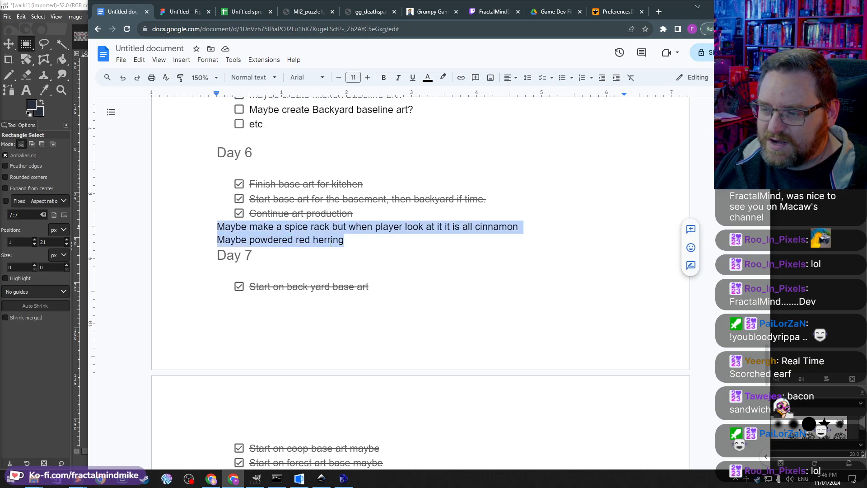
scroll(355, 237, down, 2)
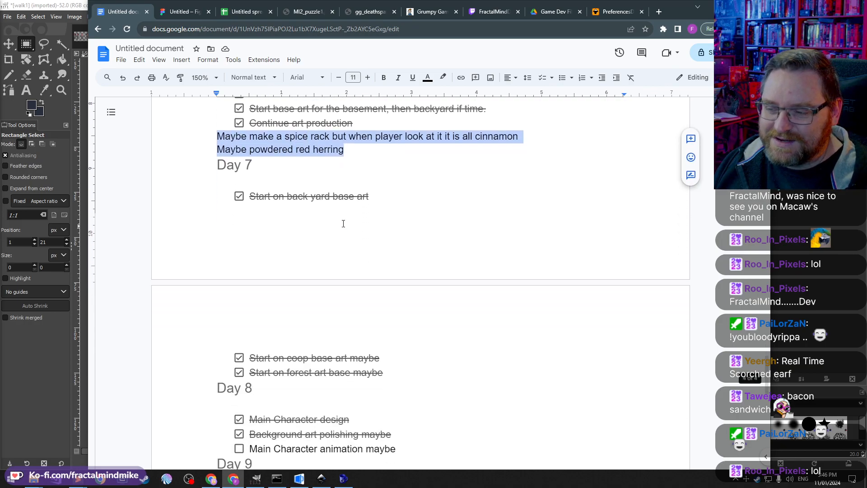
triple_click(322, 196)
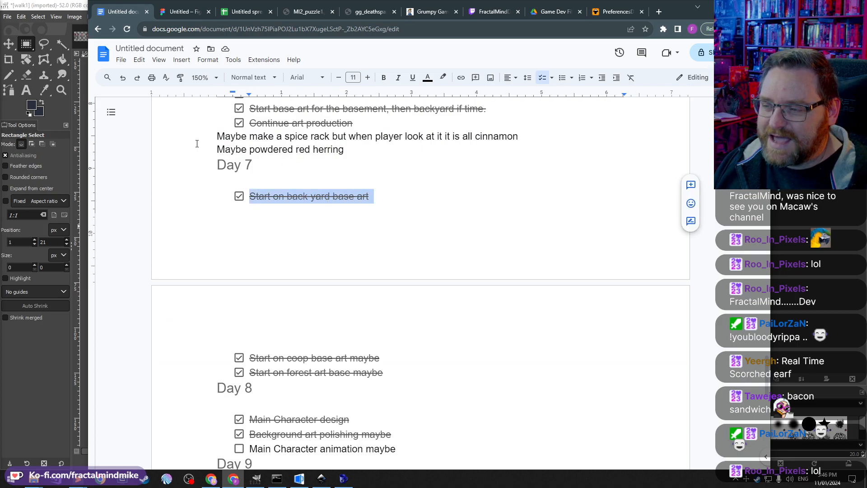
scroll(321, 264, down, 1)
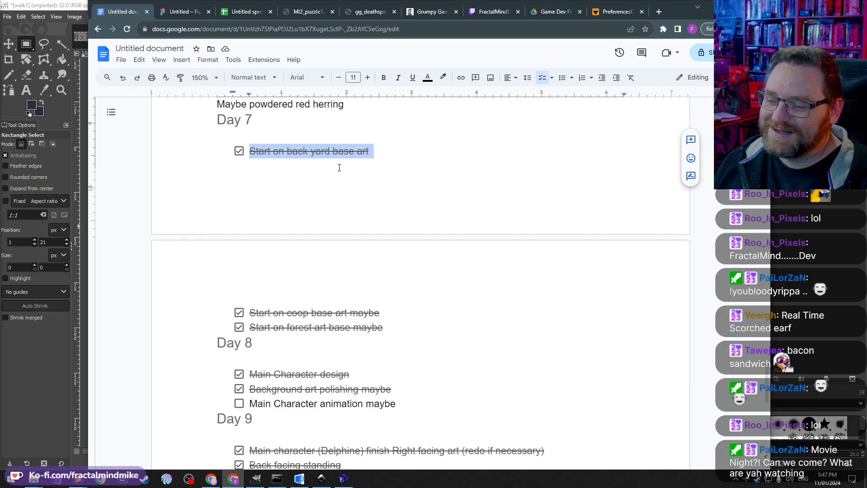
Step: Scroll on through the dev log and review the Day 7 to Day 9 task lists
scroll(534, 202, up, 3)
click(247, 256)
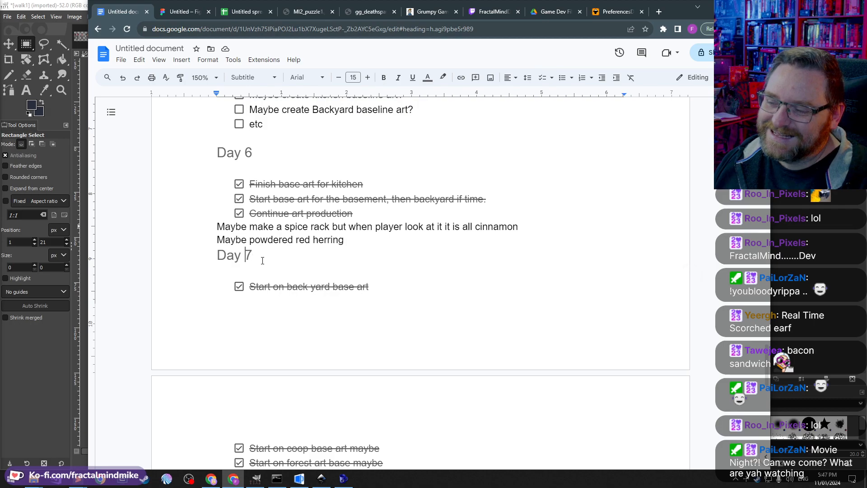
scroll(262, 261, down, 3)
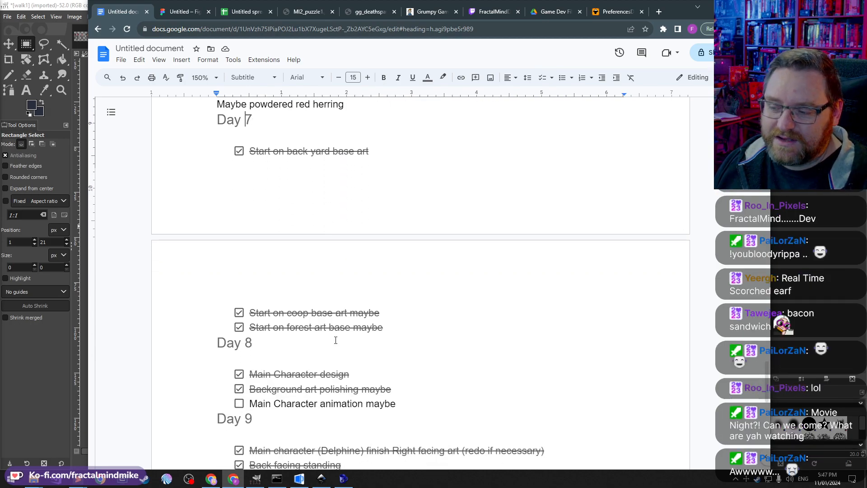
double_click(298, 327)
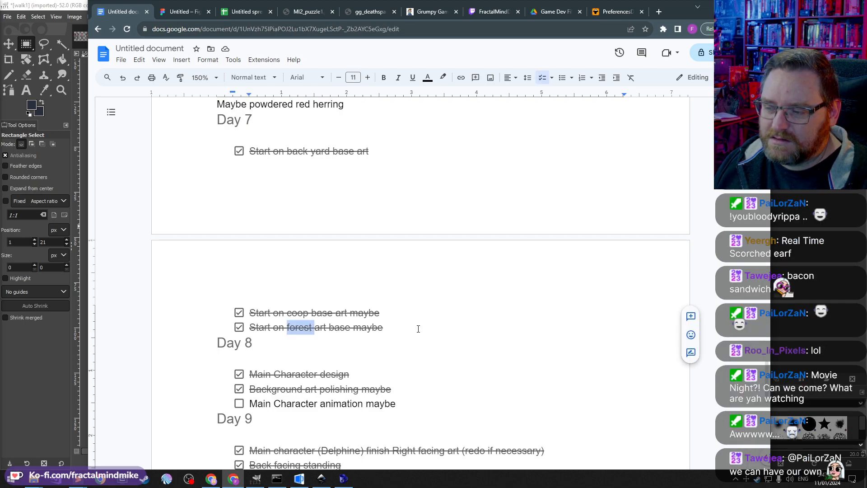
click(390, 322)
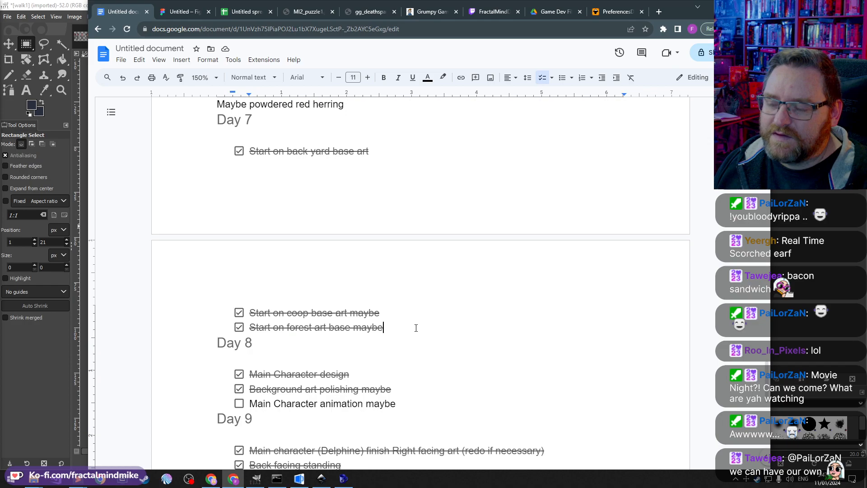
drag(416, 327, 410, 319)
click(416, 319)
scroll(393, 326, down, 3)
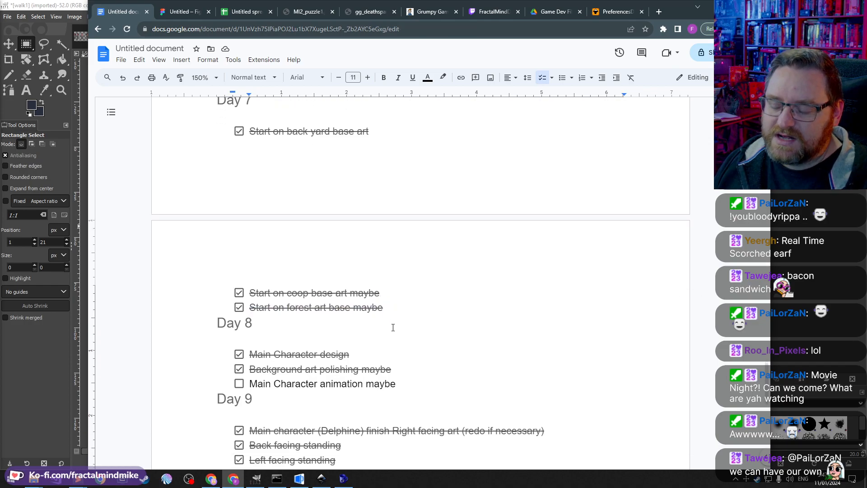
double_click(373, 239)
scroll(373, 239, down, 1)
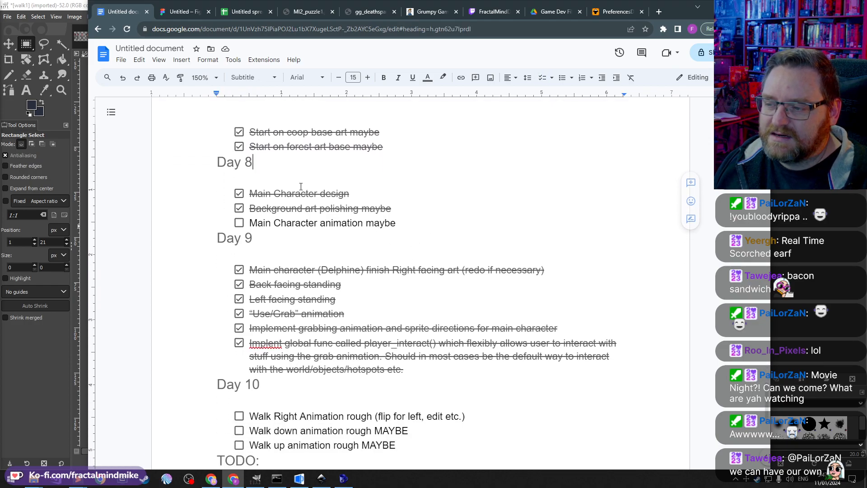
double_click(285, 194)
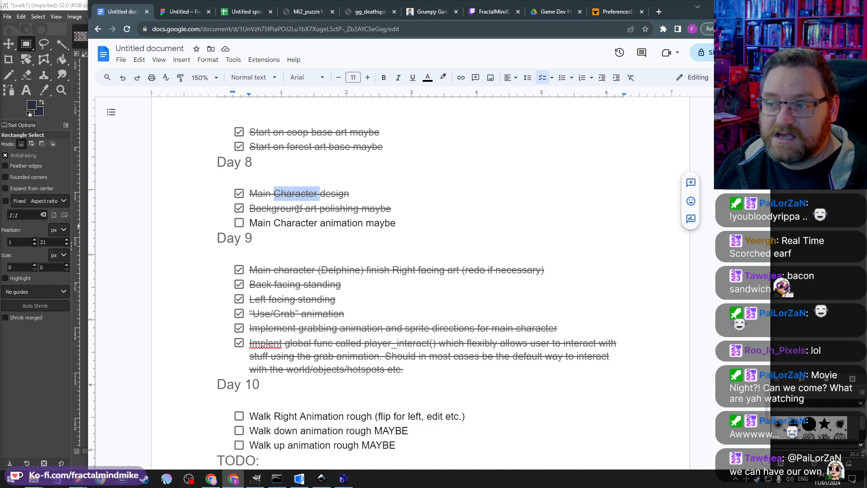
double_click(297, 208)
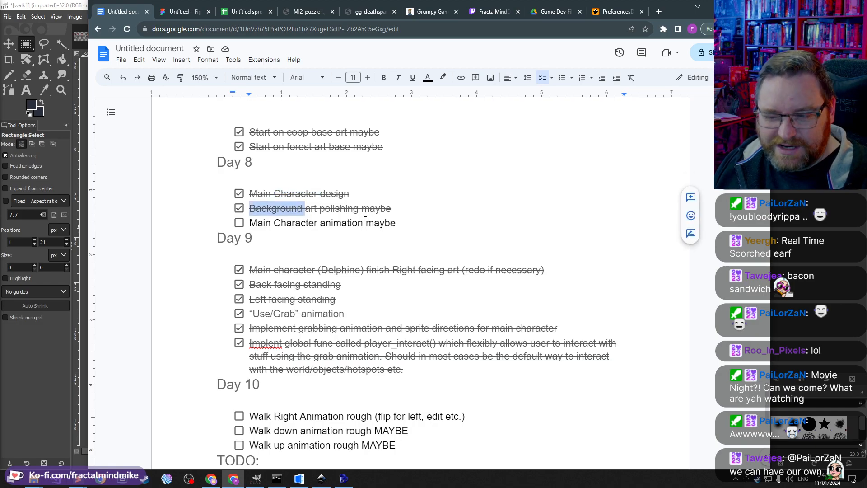
Step: Read through the Day 8 and Day 9 tasks in the dev log, highlighting each line in turn
triple_click(354, 222)
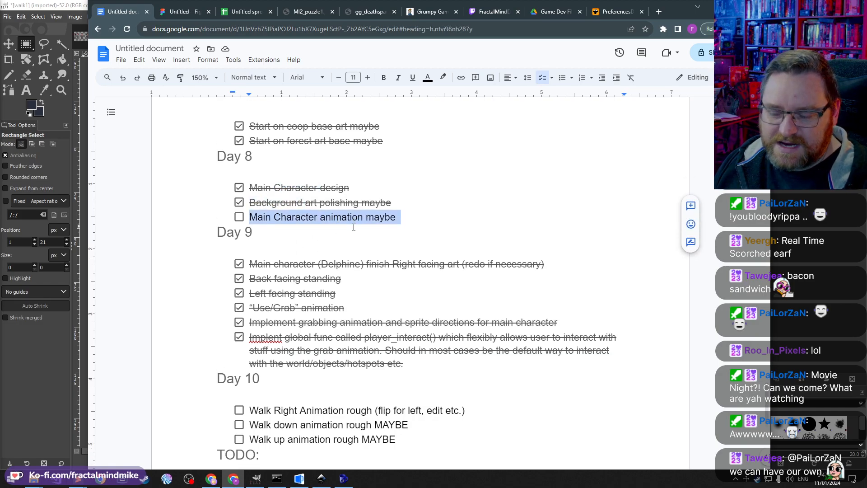
scroll(281, 167, down, 2)
double_click(285, 180)
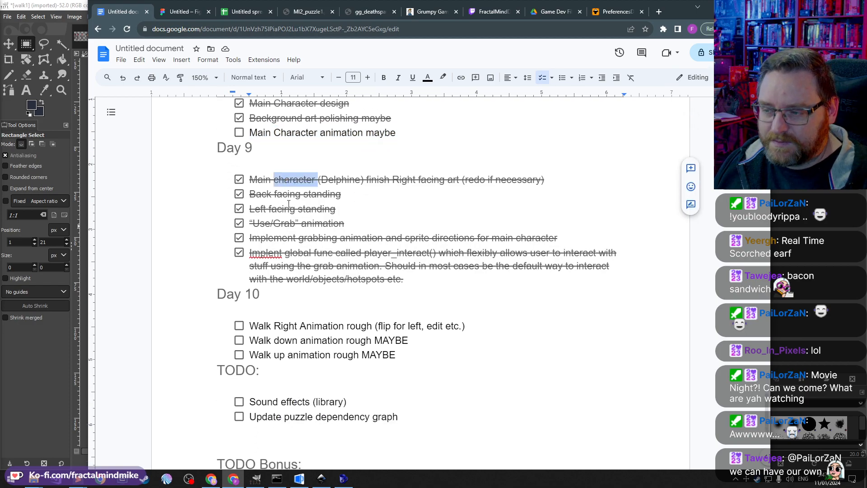
click(364, 195)
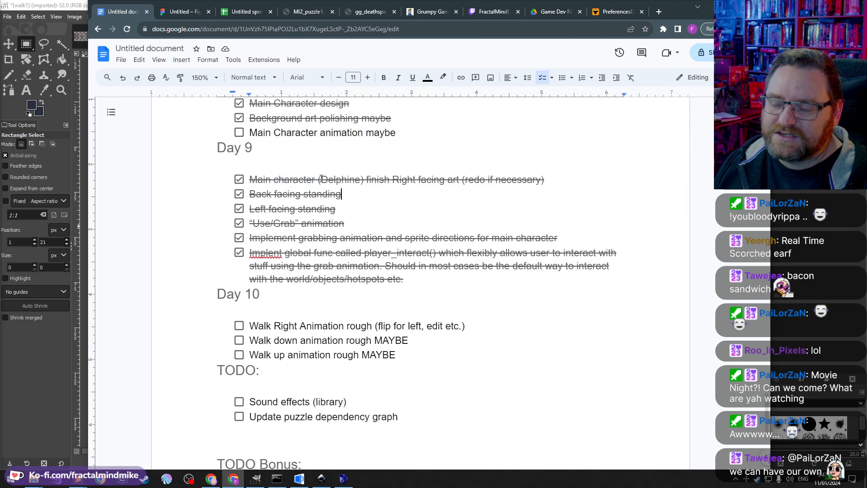
scroll(320, 303, up, 1)
scroll(319, 303, down, 1)
drag(259, 221, 557, 224)
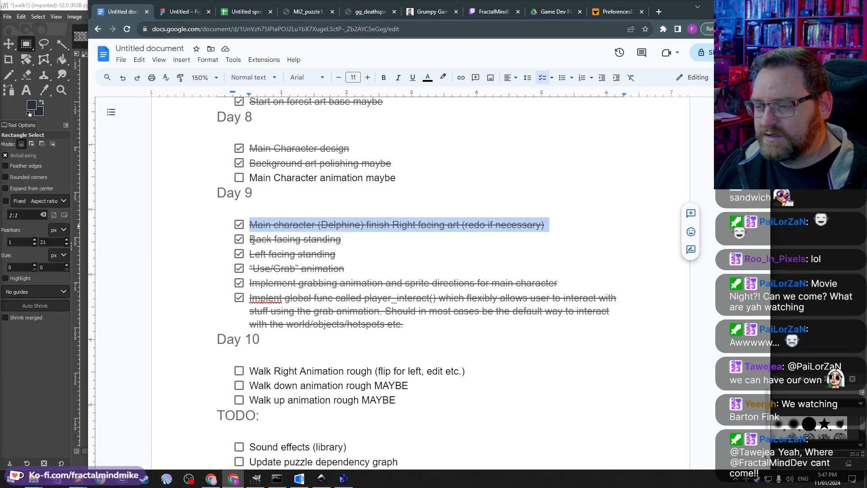
triple_click(340, 239)
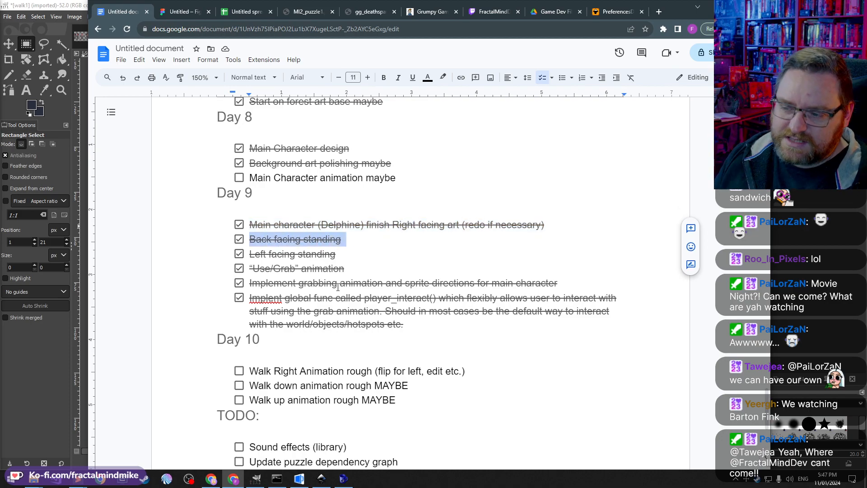
drag(251, 254, 251, 273)
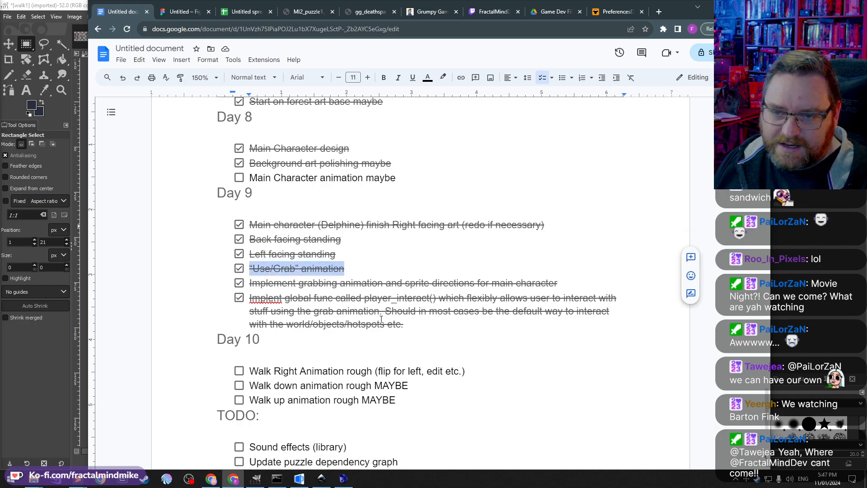
scroll(291, 267, down, 2)
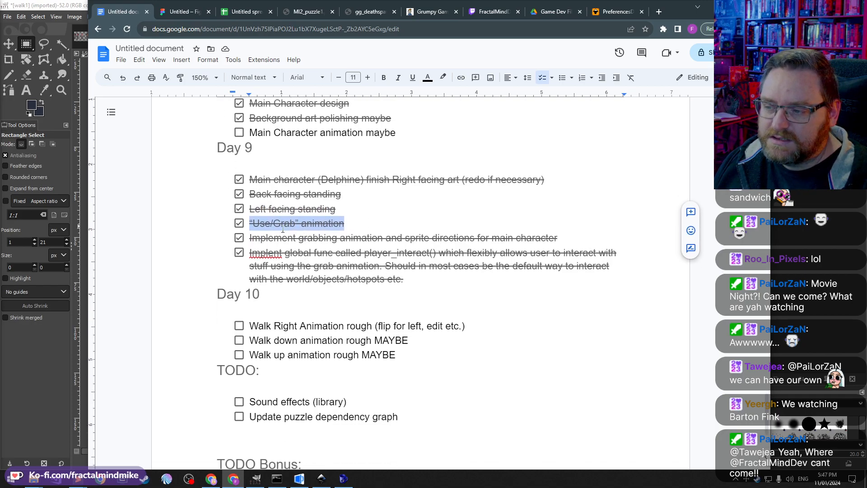
click(256, 197)
drag(251, 193, 585, 192)
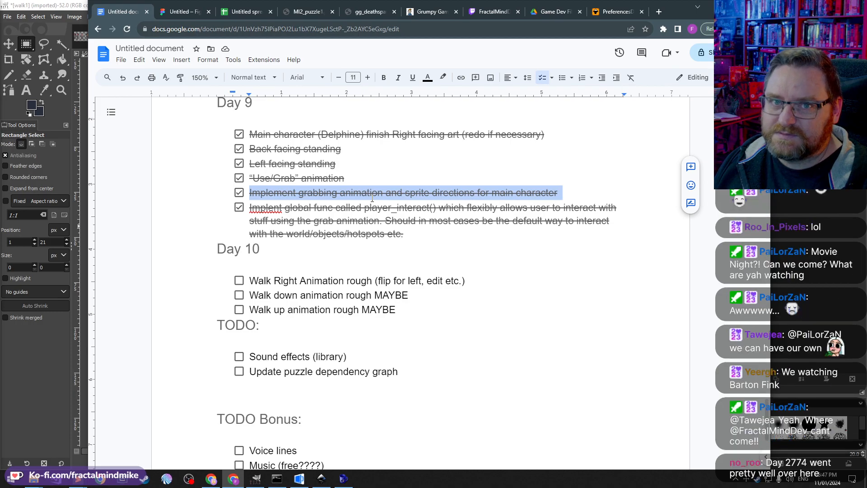
Step: Correct the spelling of "Implent" to "Implement" and expand "func" to "function" in the last Day 9 task
click(248, 208)
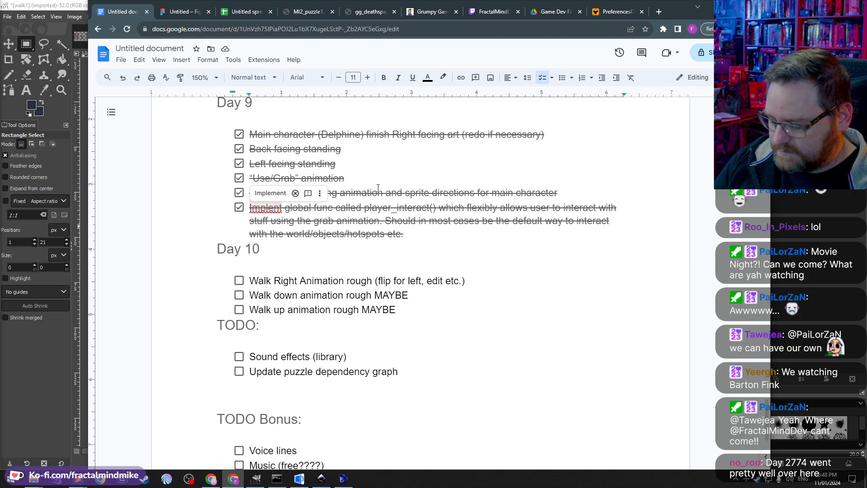
text(em)
key(Down)
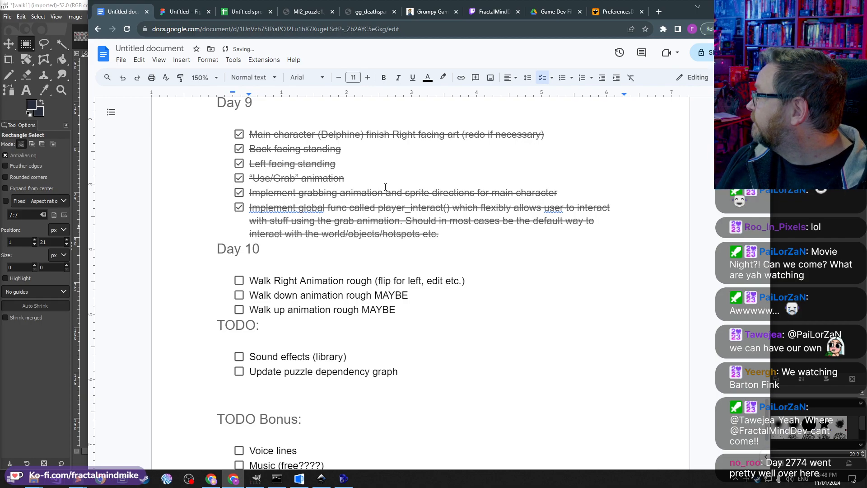
click(297, 207)
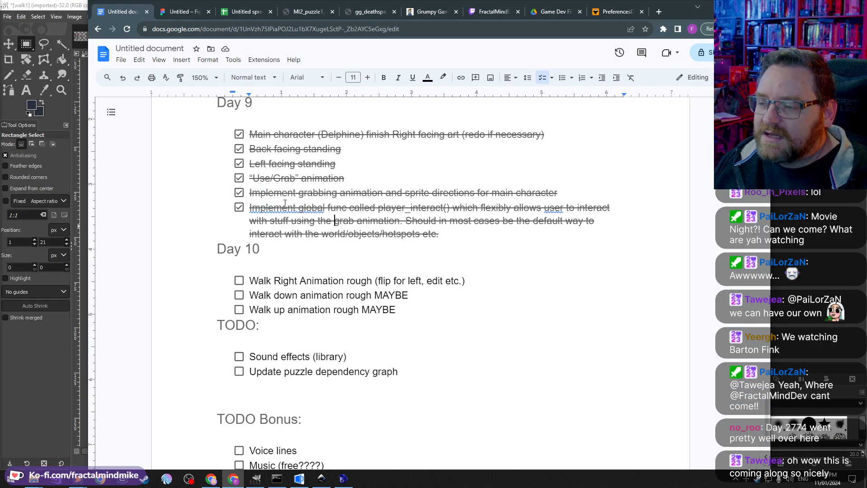
double_click(300, 204)
click(337, 209)
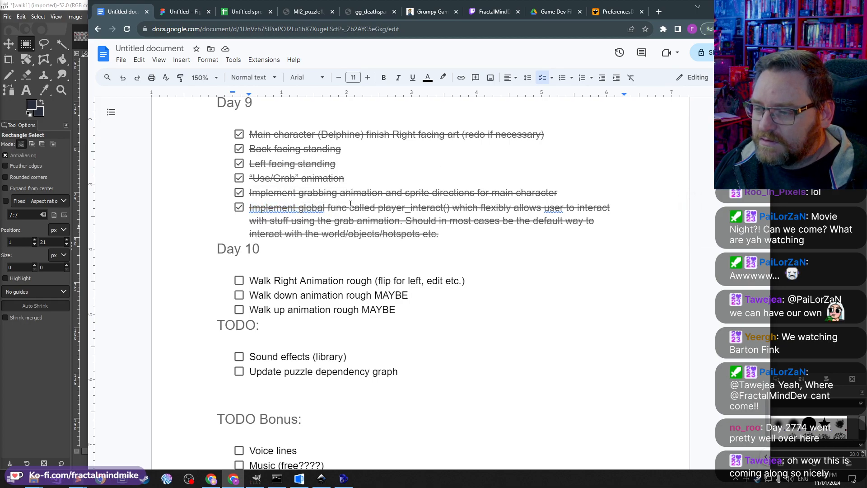
key(Right)
text(tion)
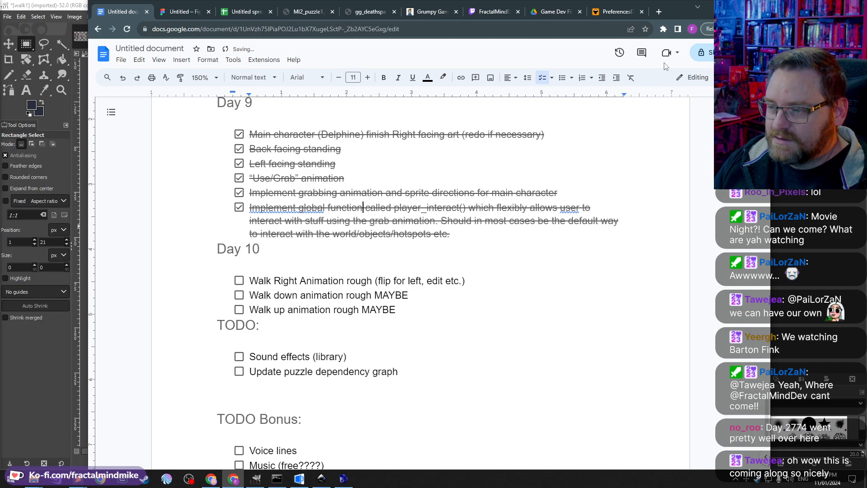
Step: Uncheck the Day 9 task to implement the global player_interact() function and reread its description
click(238, 207)
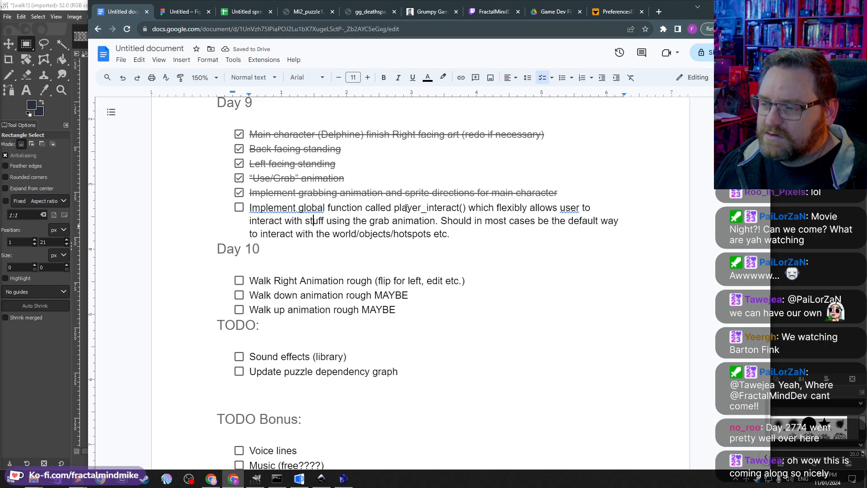
double_click(435, 208)
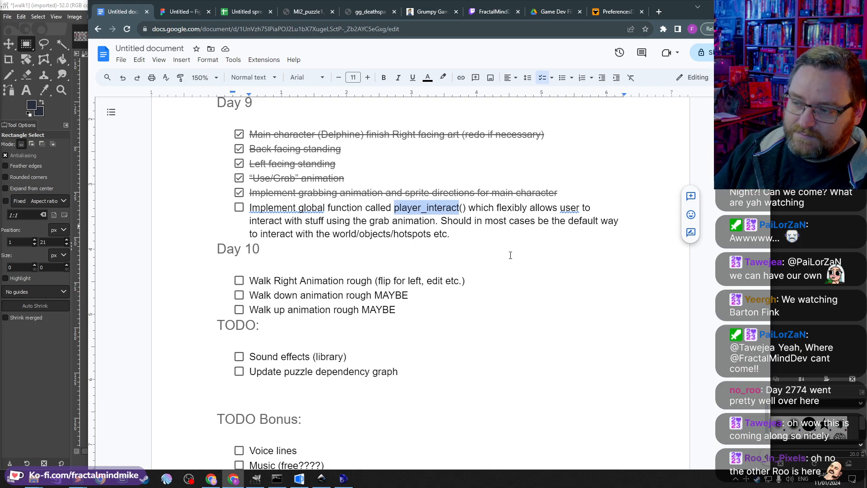
click(474, 237)
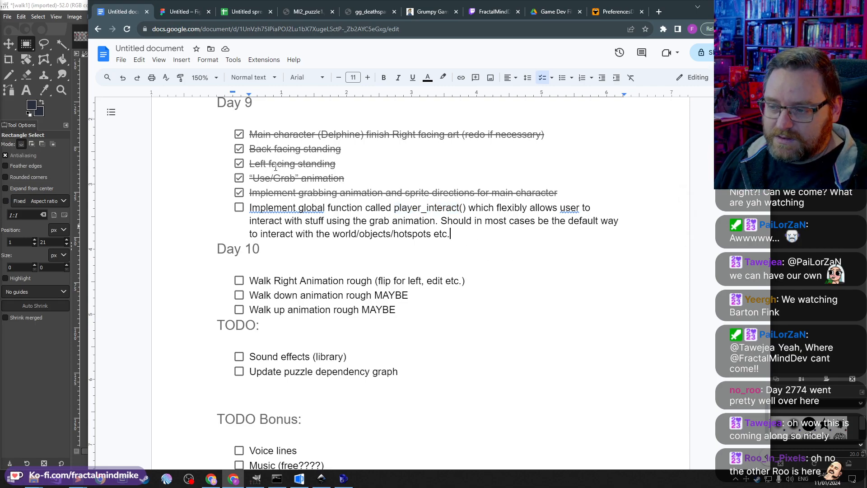
drag(455, 234, 247, 208)
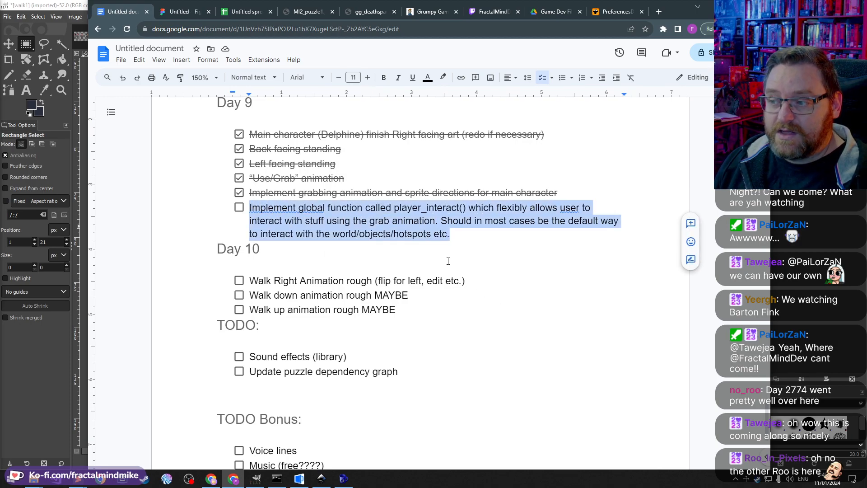
click(485, 250)
Step: Check off the Day 10 "Walk Right Animation rough (flip for left, edit etc.)" task
scroll(402, 300, down, 2)
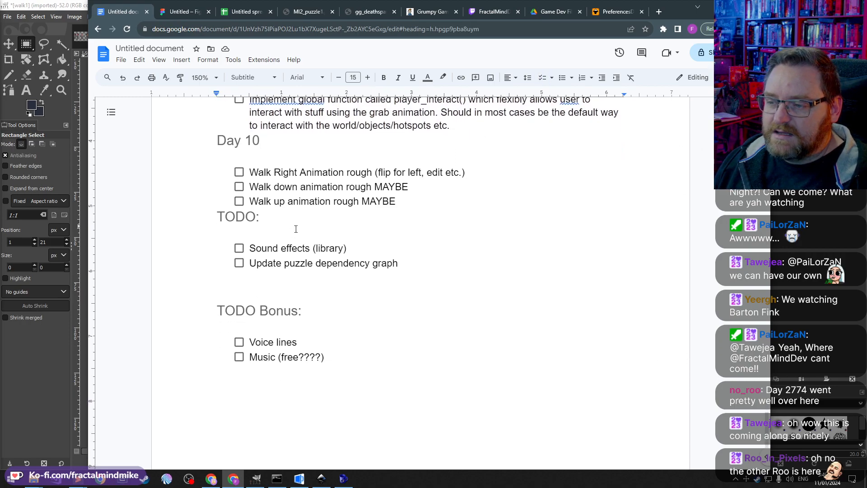
scroll(295, 229, down, 1)
click(273, 145)
click(239, 145)
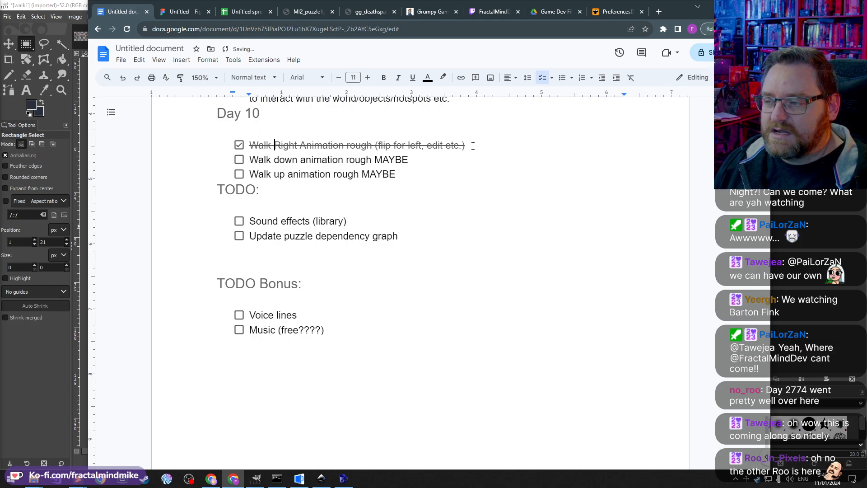
click(487, 146)
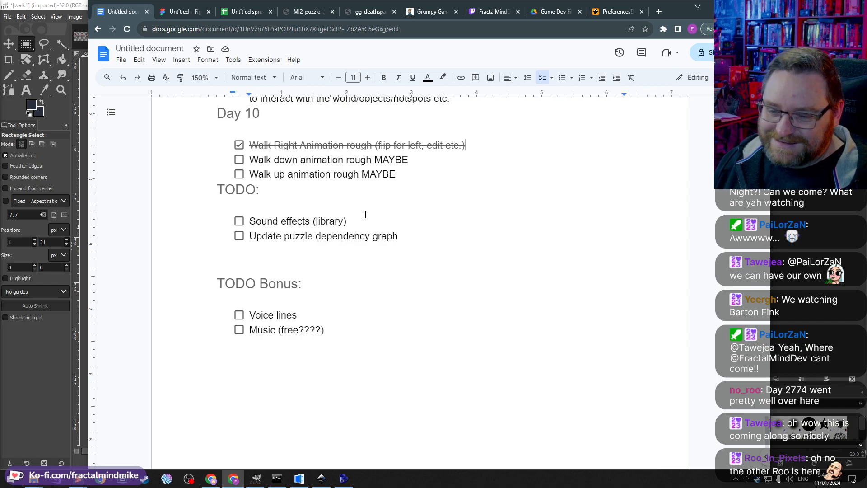
Step: Review the TODO and TODO Bonus lists at the end of the dev log
click(271, 192)
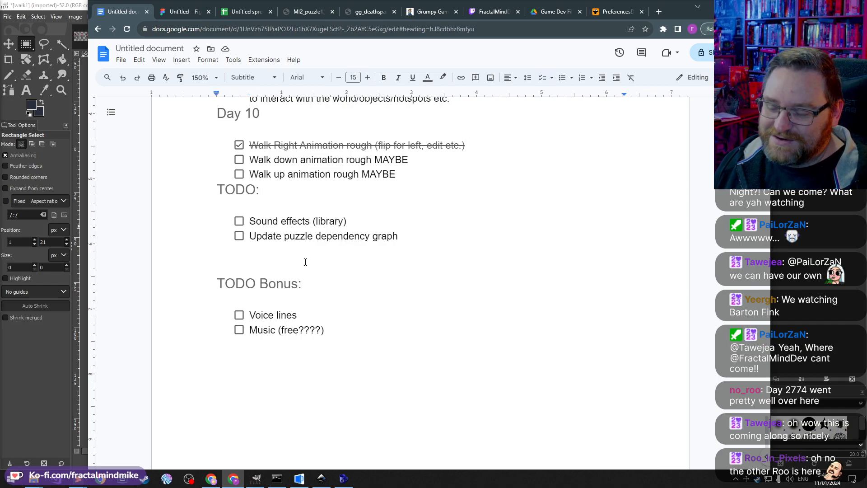
scroll(305, 262, up, 2)
scroll(294, 253, down, 1)
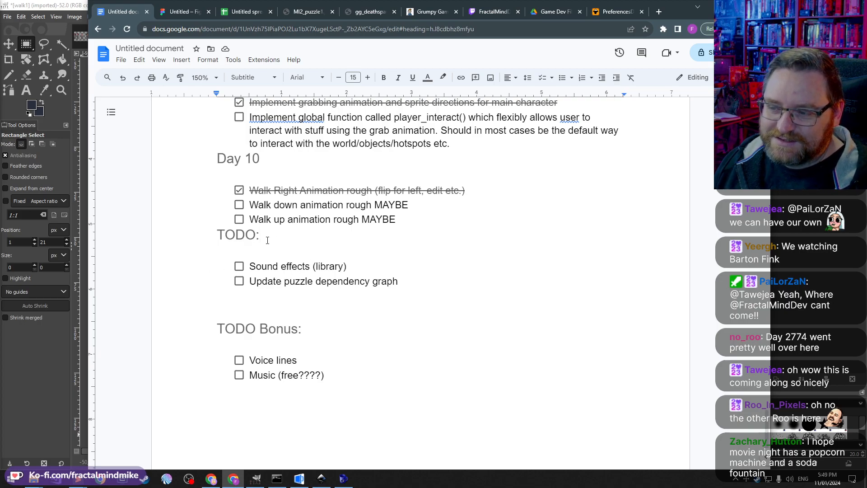
click(280, 271)
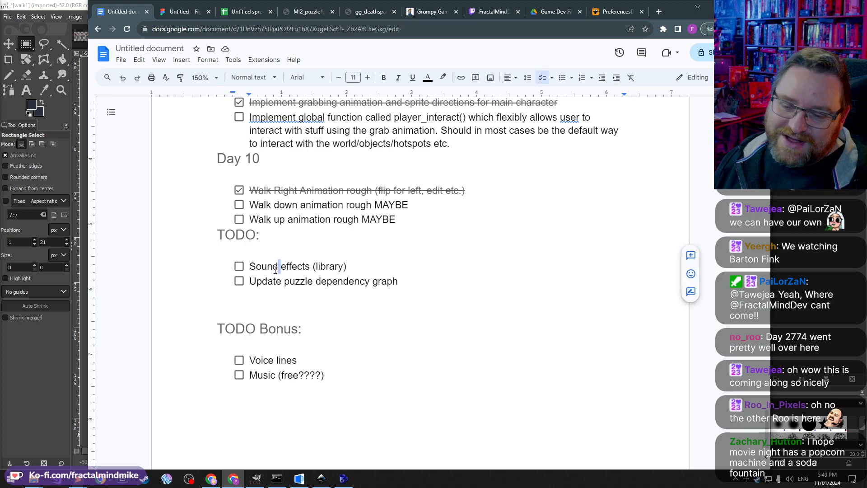
triple_click(272, 267)
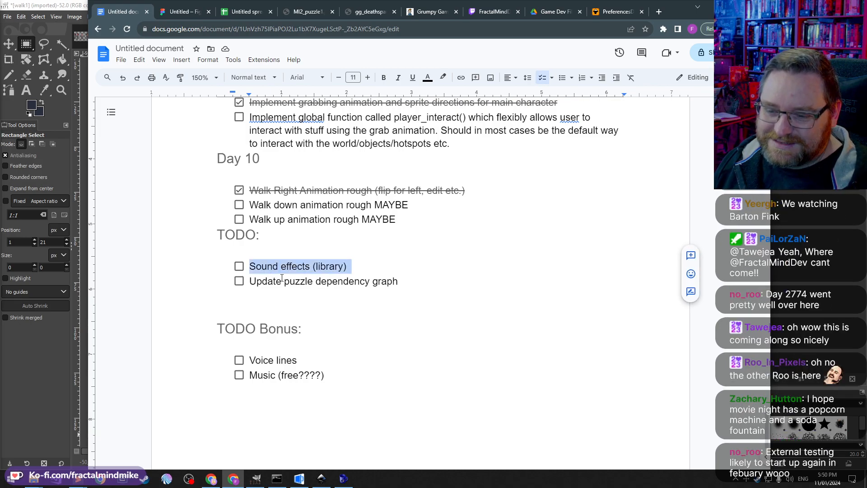
triple_click(280, 280)
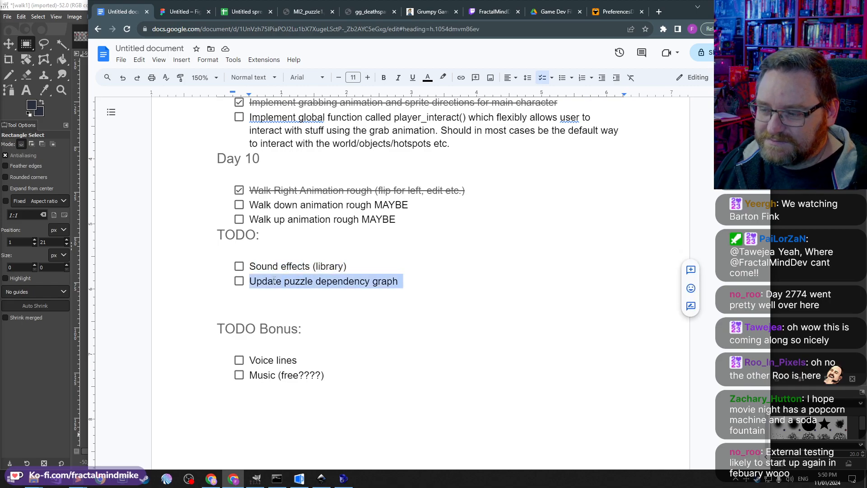
double_click(281, 266)
click(316, 249)
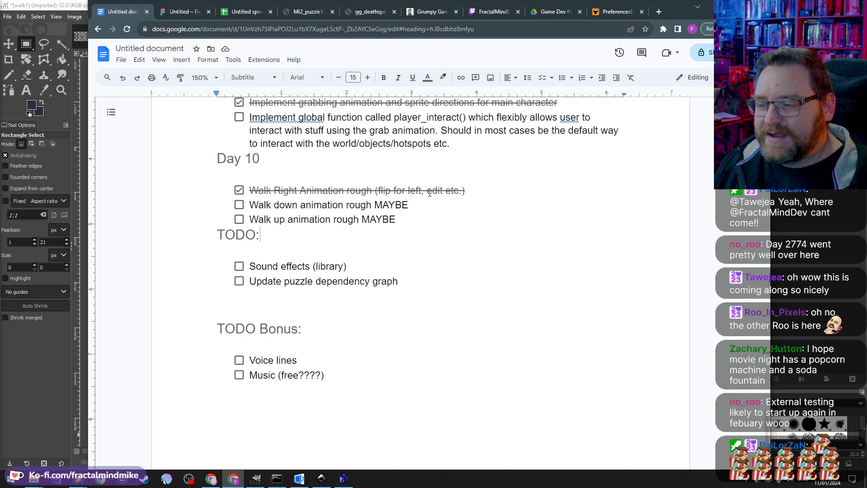
Step: Switch to the running Sammich Game and walk the character around the kitchen floor to test movement
click(343, 478)
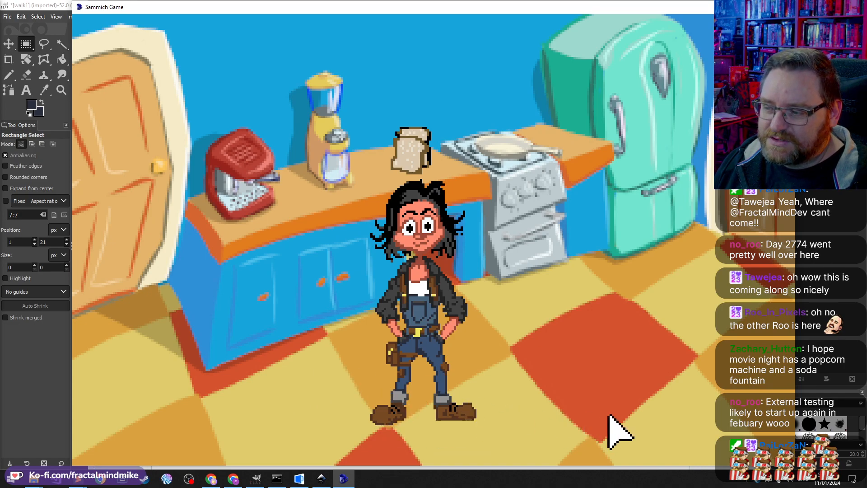
click(547, 351)
click(377, 398)
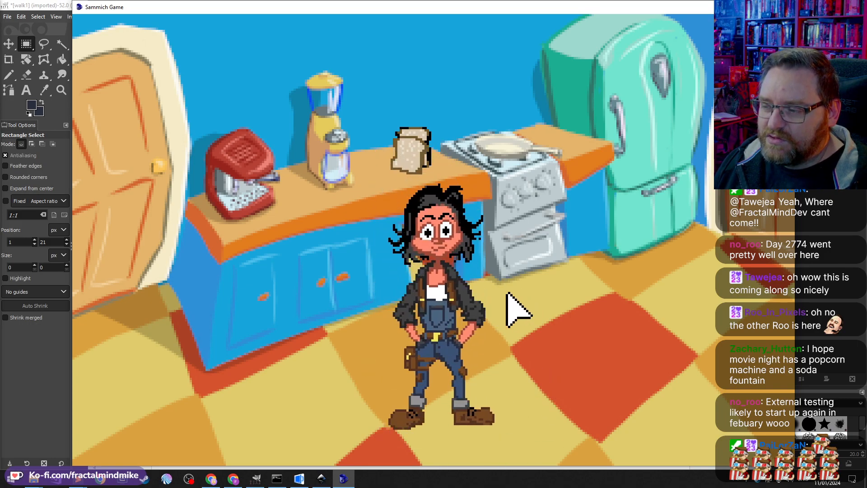
click(511, 316)
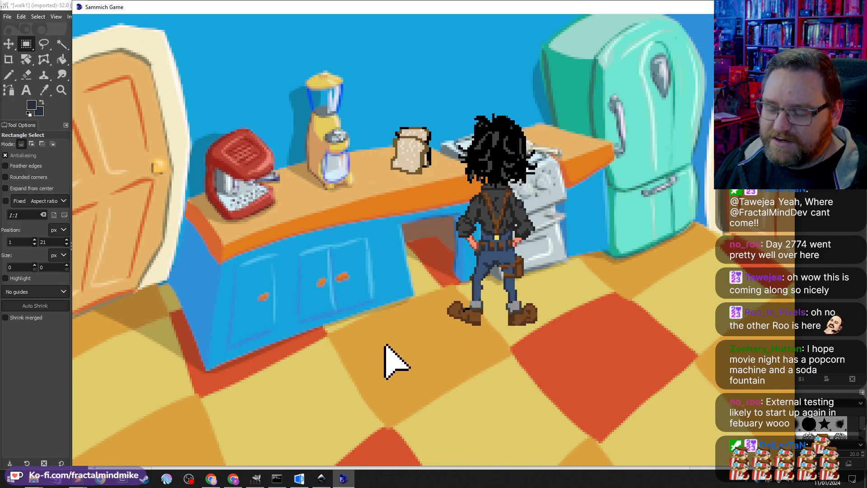
click(422, 418)
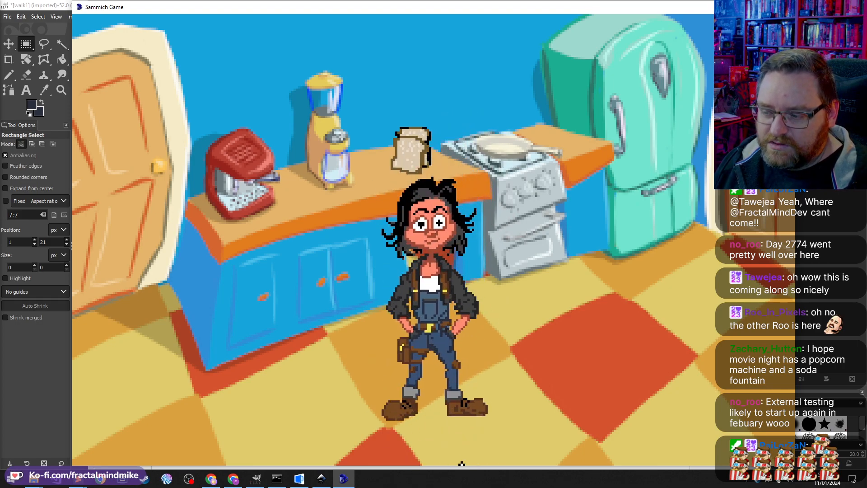
click(446, 446)
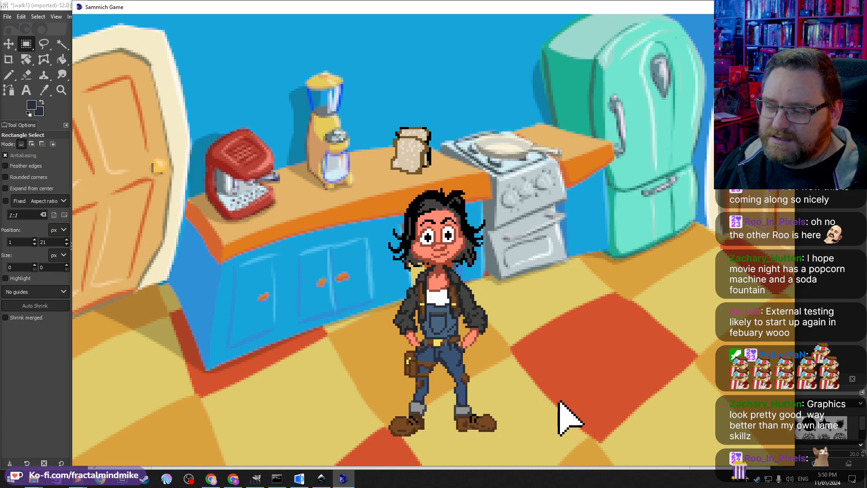
Step: Walk the character back and forth across the kitchen to check the left and right walk animations
click(541, 444)
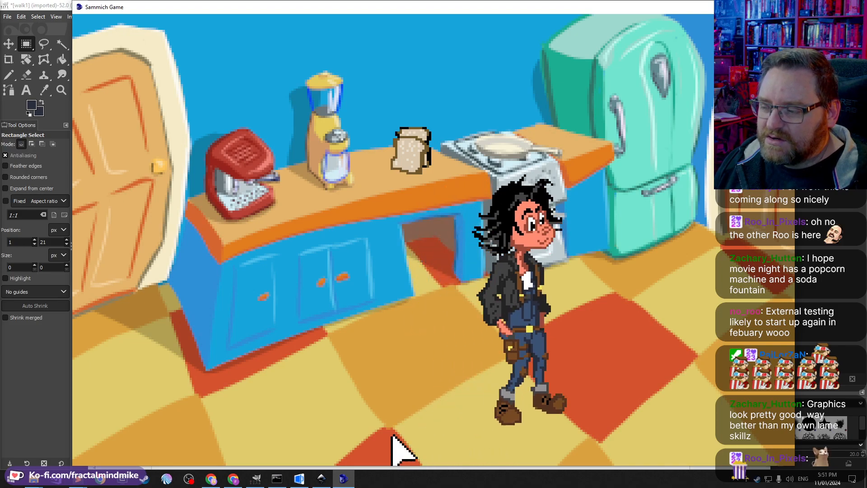
click(470, 463)
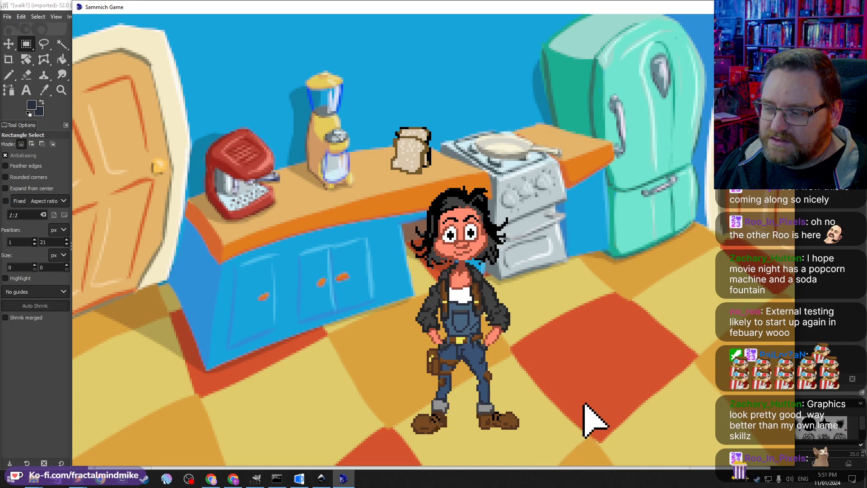
click(582, 436)
click(436, 428)
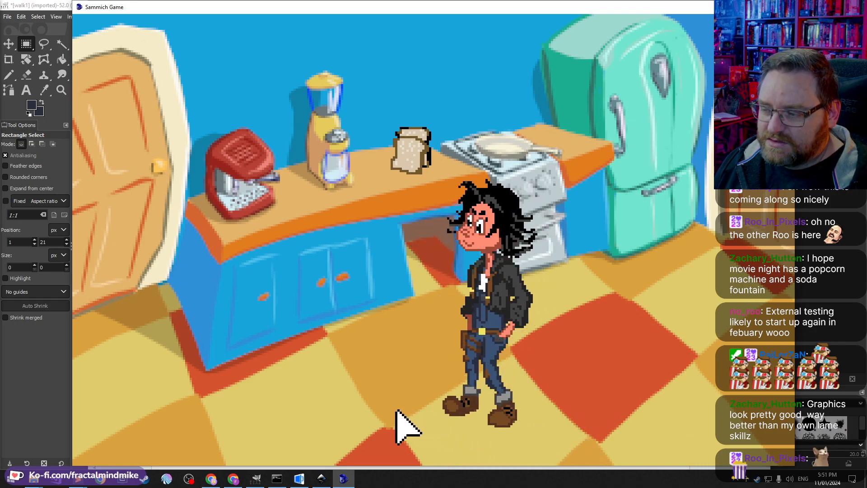
click(521, 415)
click(384, 425)
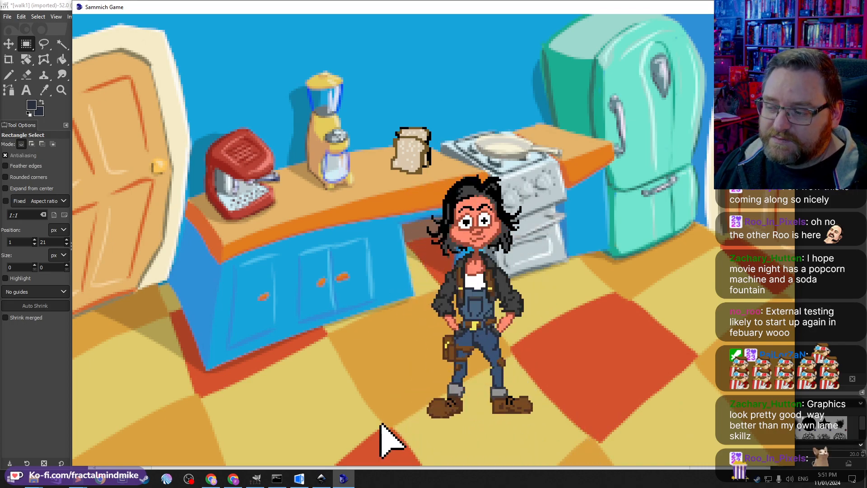
Step: Keep walking the character left and right in front of the counter to compare the walk cycle frames
click(555, 422)
click(382, 427)
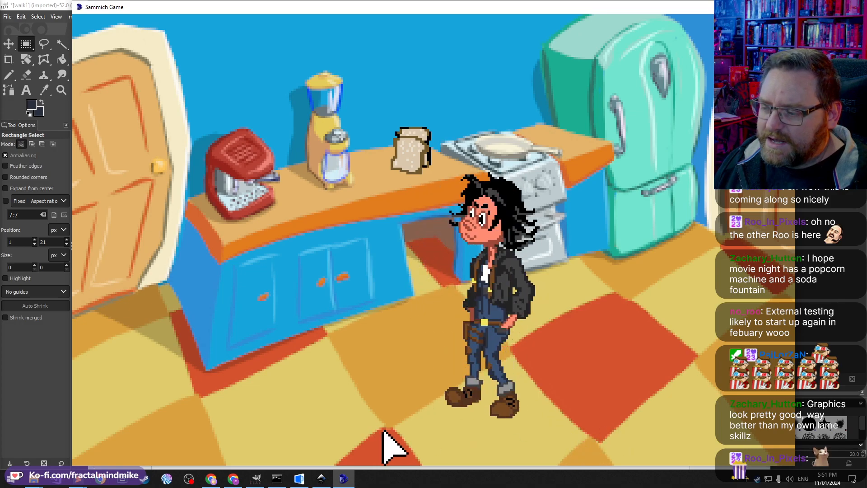
click(506, 446)
click(365, 439)
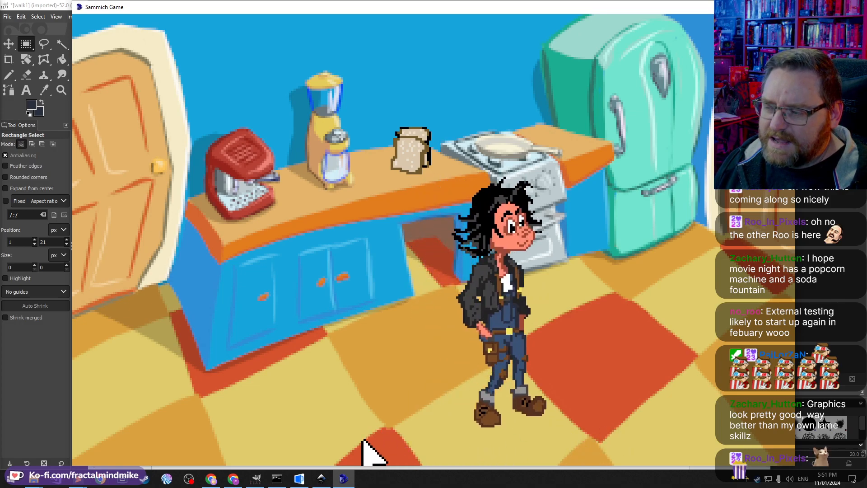
click(556, 445)
click(350, 445)
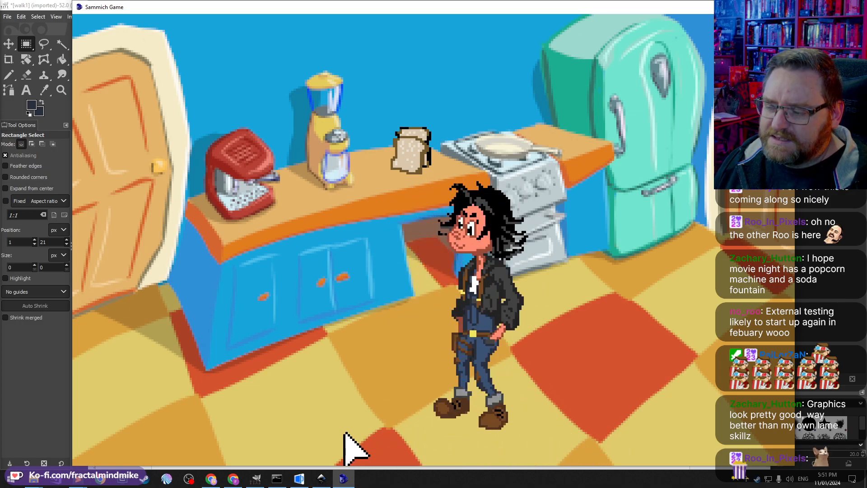
click(472, 440)
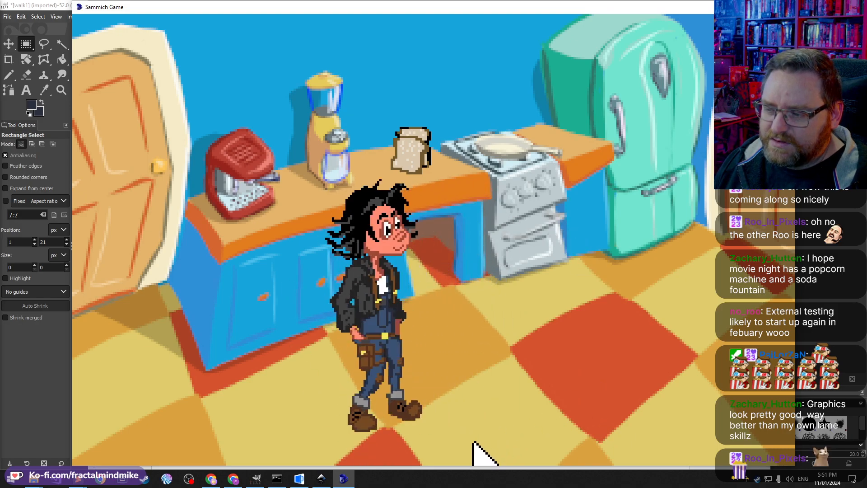
click(302, 430)
click(436, 454)
click(355, 455)
click(467, 461)
click(328, 463)
click(470, 460)
click(336, 453)
click(492, 458)
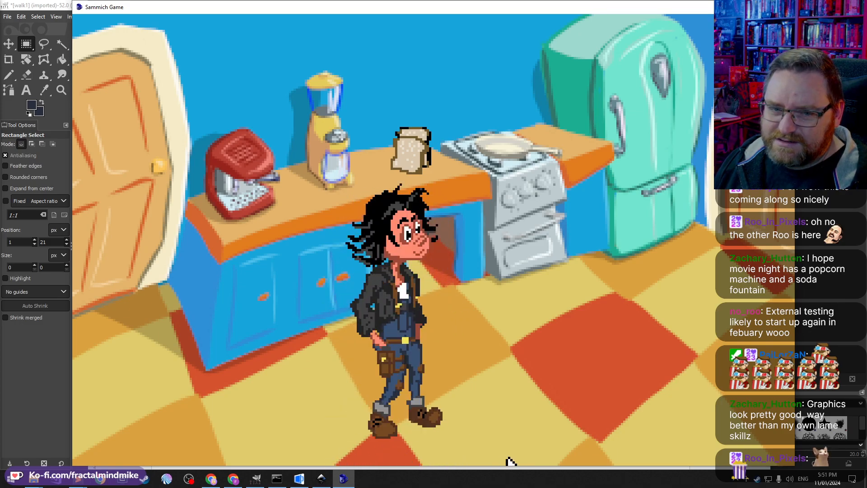
Step: Quit the running game and return to the walk frame image
mouse_move(657, 76)
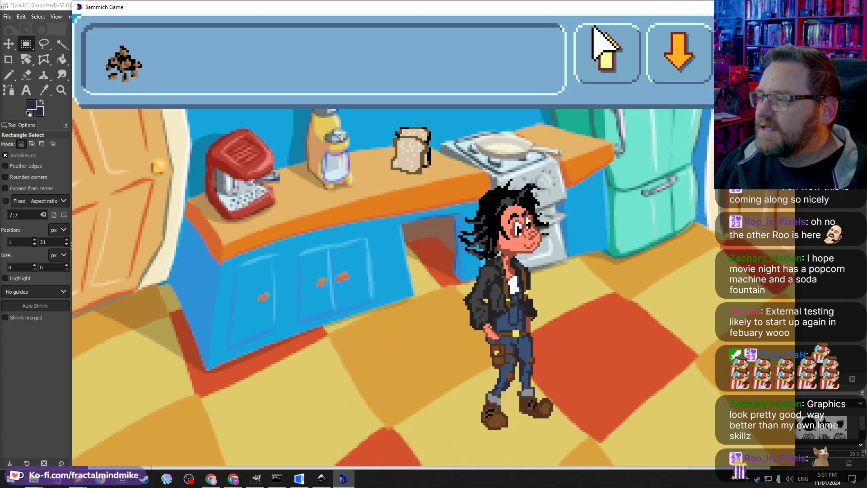
key(Escape)
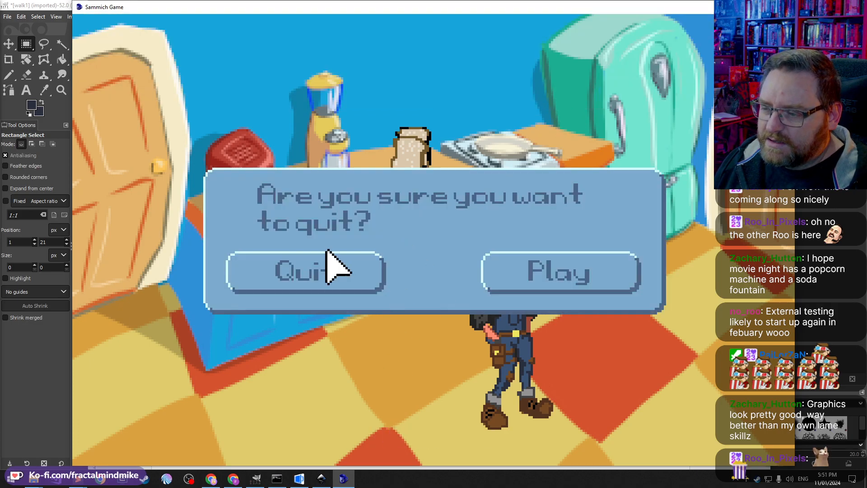
click(333, 266)
click(24, 4)
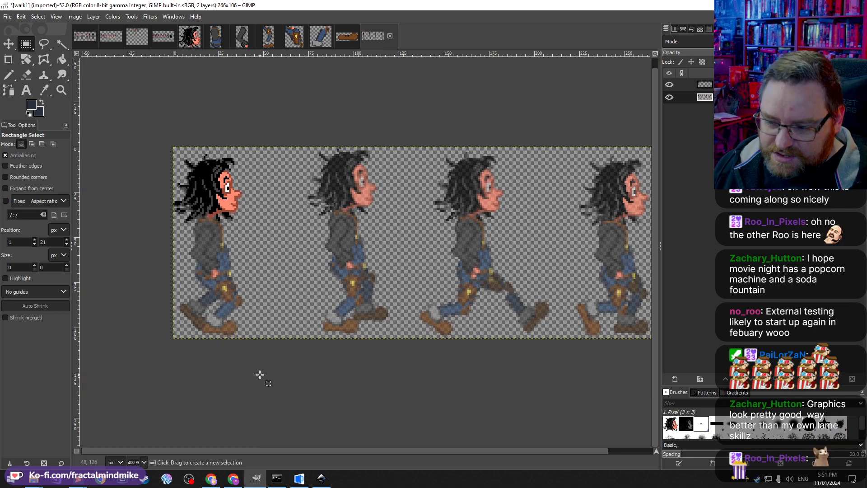
click(321, 478)
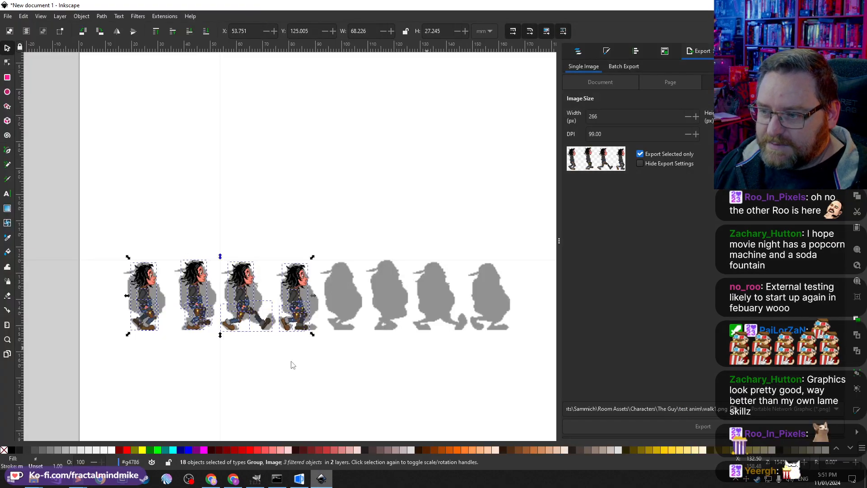
click(284, 379)
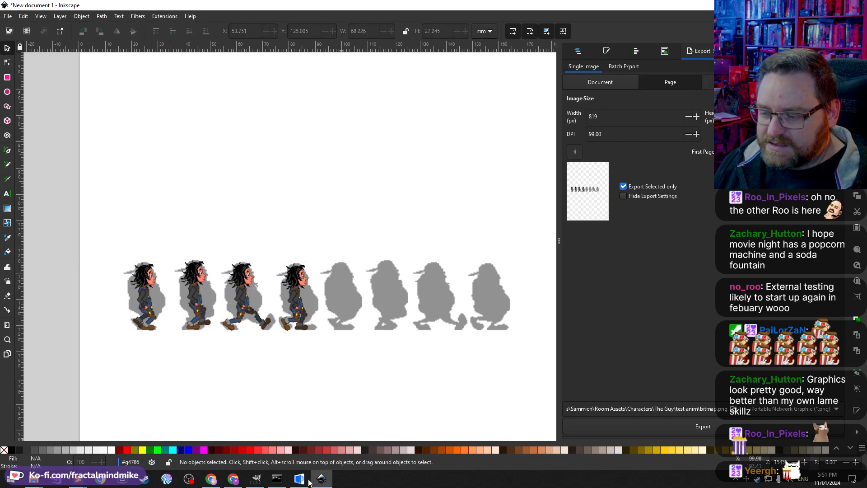
click(256, 478)
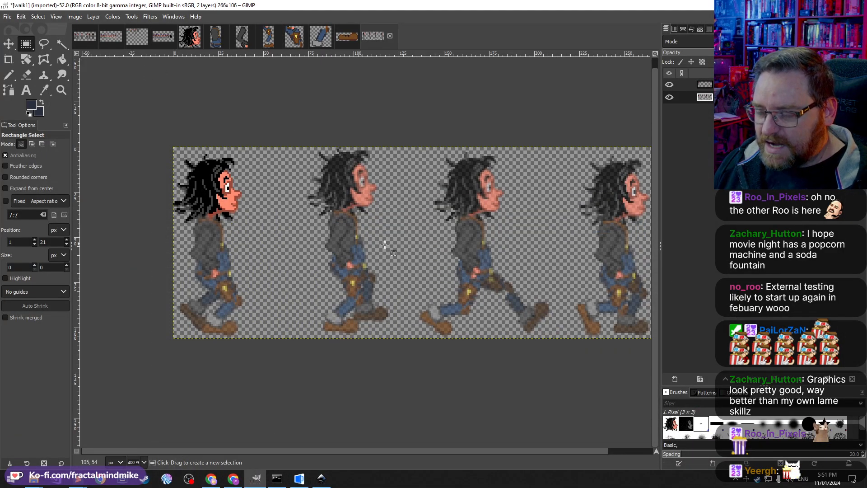
Step: Copy the jacket torso piece and paste it as a new layer, moving it onto the first walk frame's body
key(Page_Up)
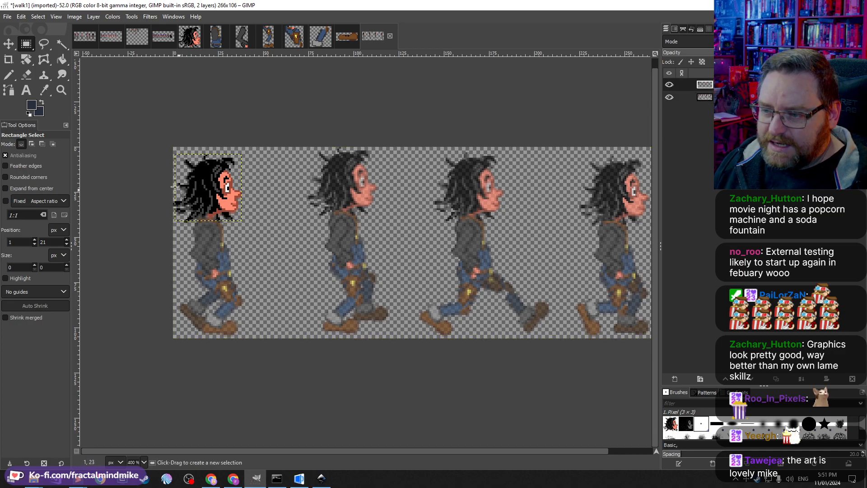
key(ctrl+shift+v)
key(ctrl)
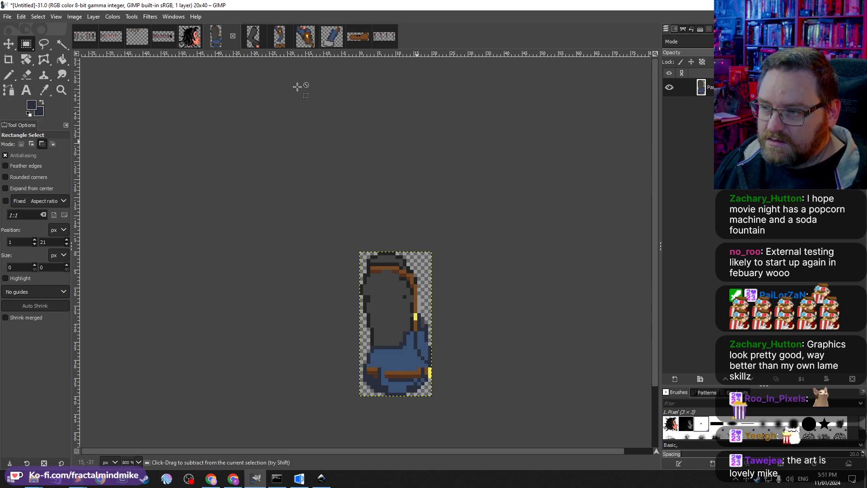
key(ctrl+c)
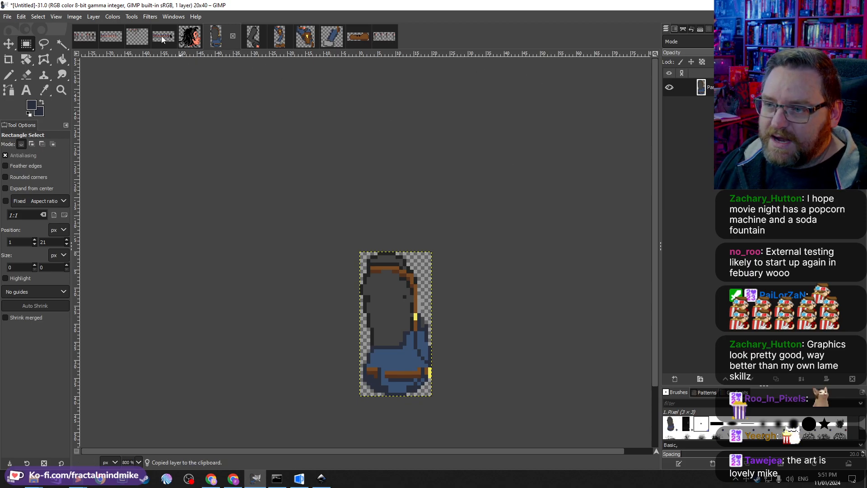
click(383, 40)
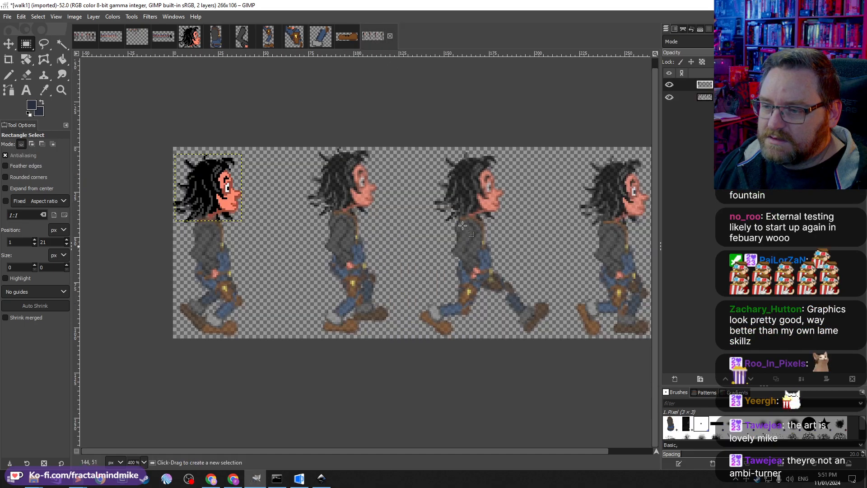
key(ctrl+v)
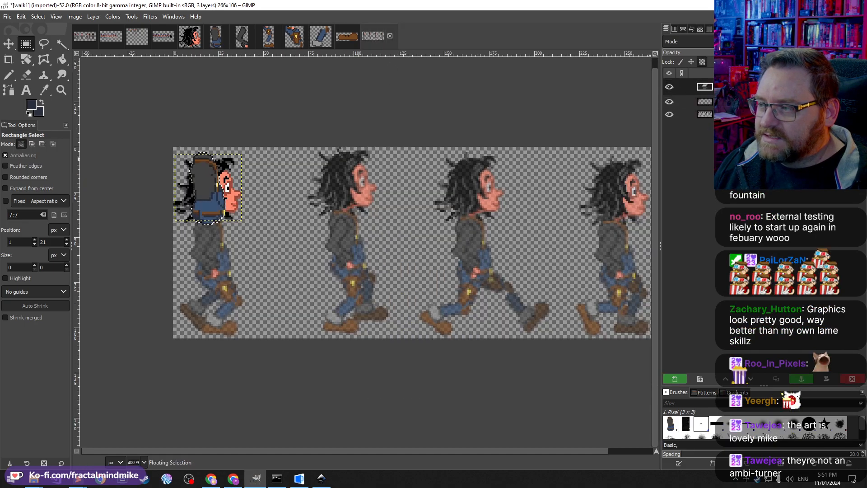
click(675, 379)
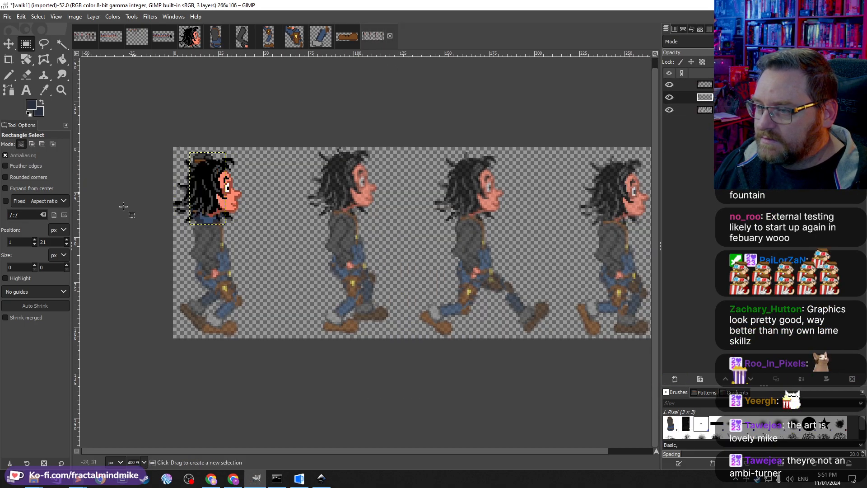
key(m)
drag(196, 212, 208, 281)
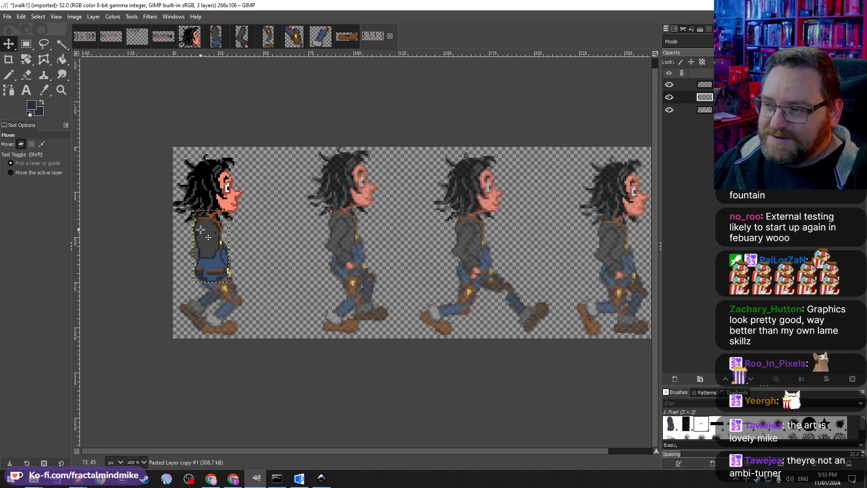
Step: Paste the arm piece as a new layer on the first frame and nudge it into place beside the torso
key(ctrl+shift+v)
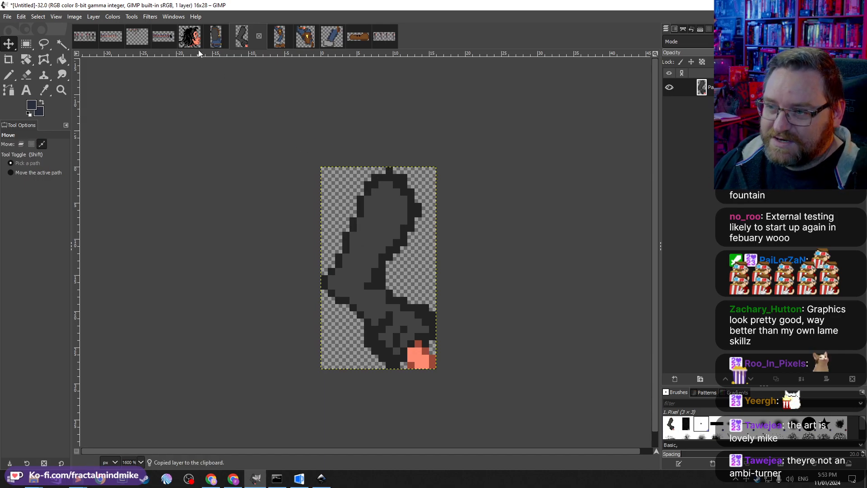
click(215, 36)
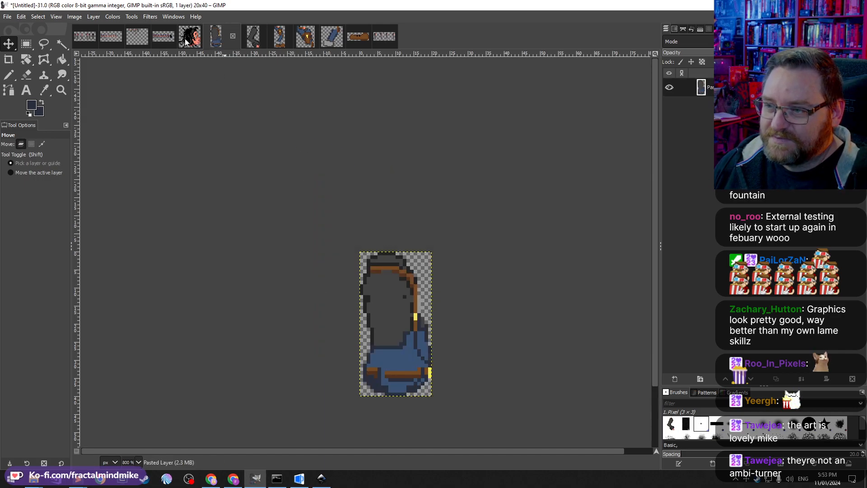
click(385, 37)
key(ctrl+v)
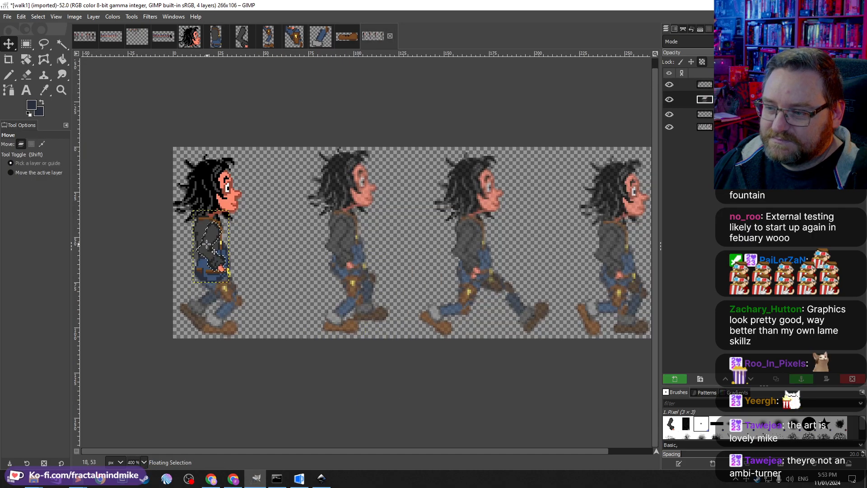
key(ctrl+h)
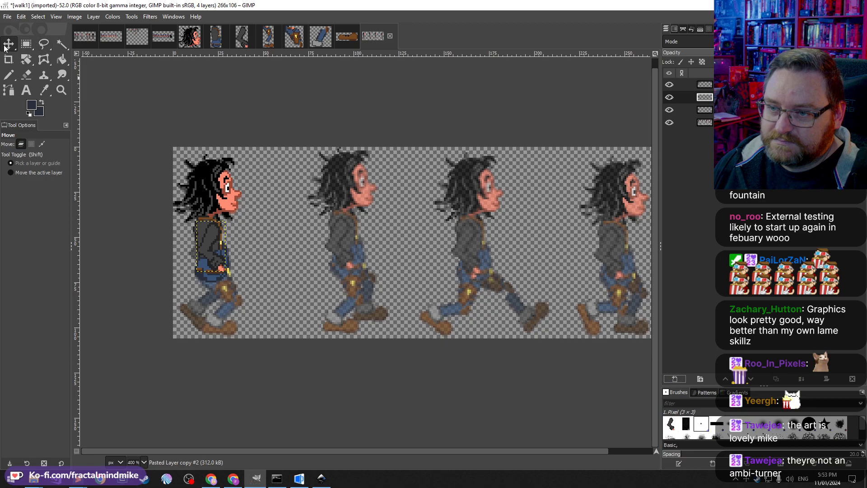
mouse_move(214, 233)
mouse_down()
mouse_move(208, 223)
mouse_move(209, 243)
mouse_move(207, 235)
mouse_up()
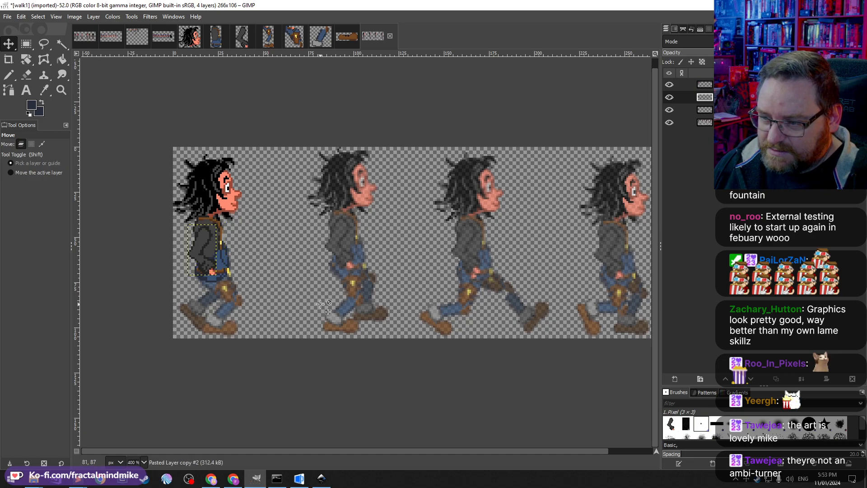
click(669, 110)
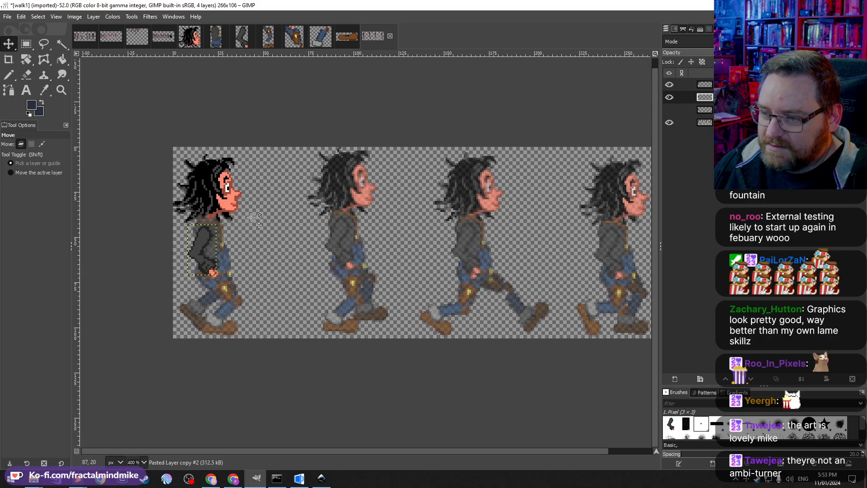
mouse_move(208, 240)
mouse_down()
mouse_move(245, 244)
mouse_move(206, 240)
mouse_up()
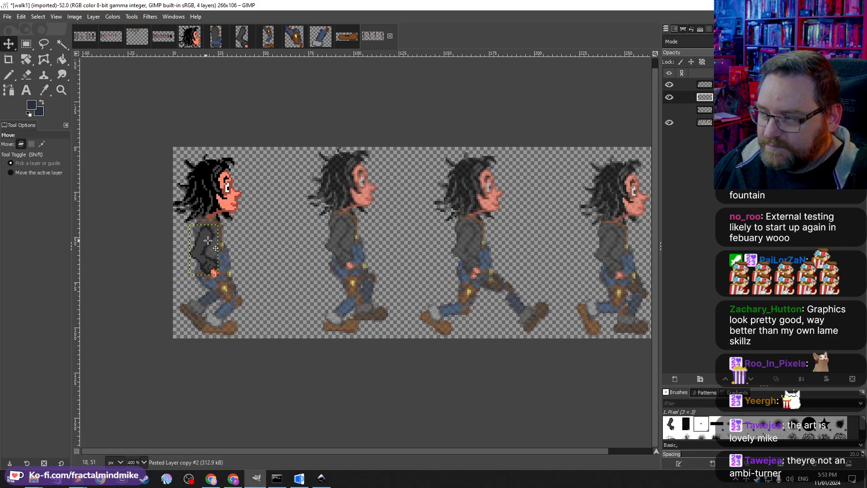
click(668, 110)
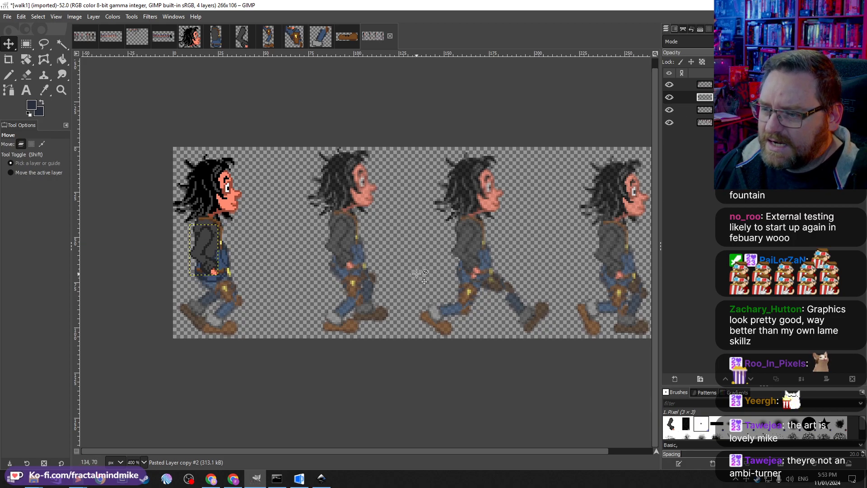
Step: Copy the belt and hip piece into the walk sheet as a new layer, reorder it, and move it onto the hips
click(294, 36)
ctrl+scroll(412, 261, up, 7)
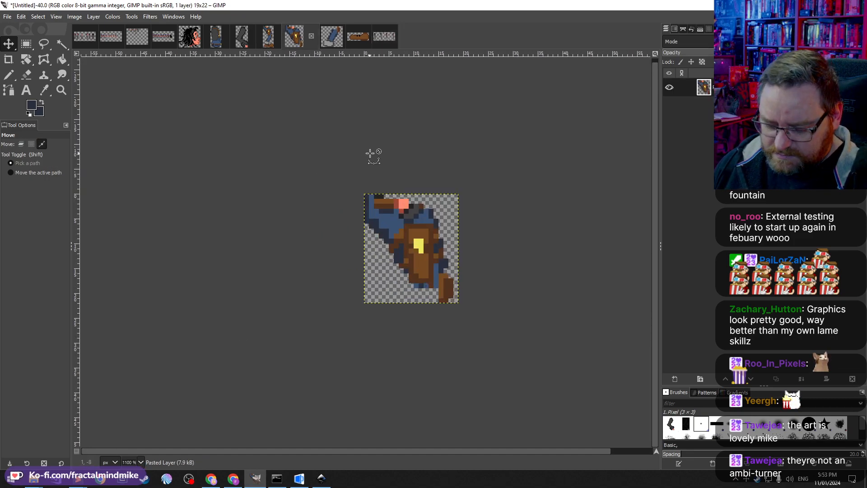
key(ctrl+c)
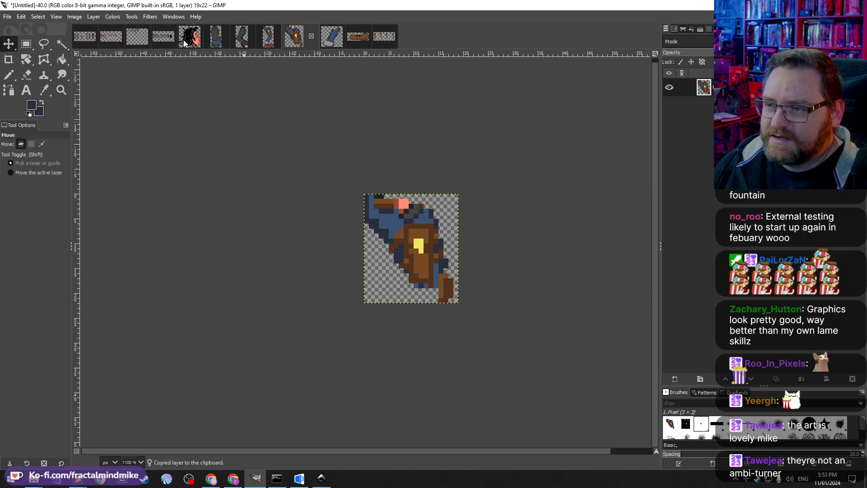
click(383, 36)
key(ctrl+v)
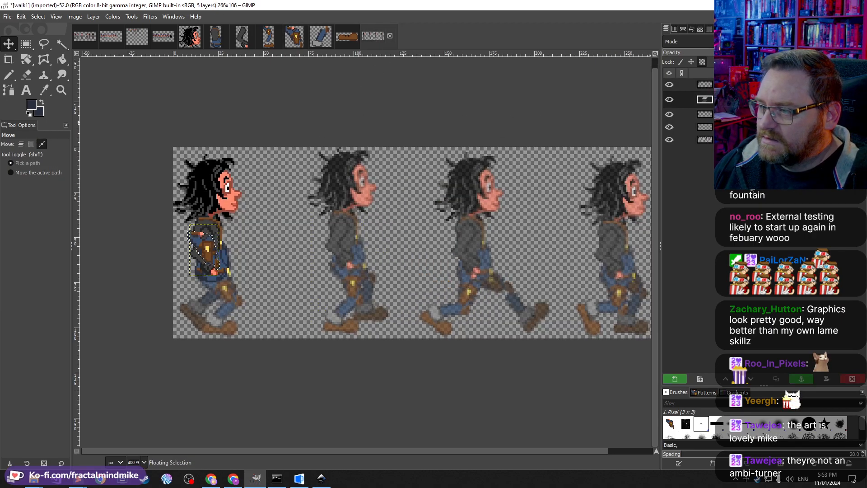
click(674, 378)
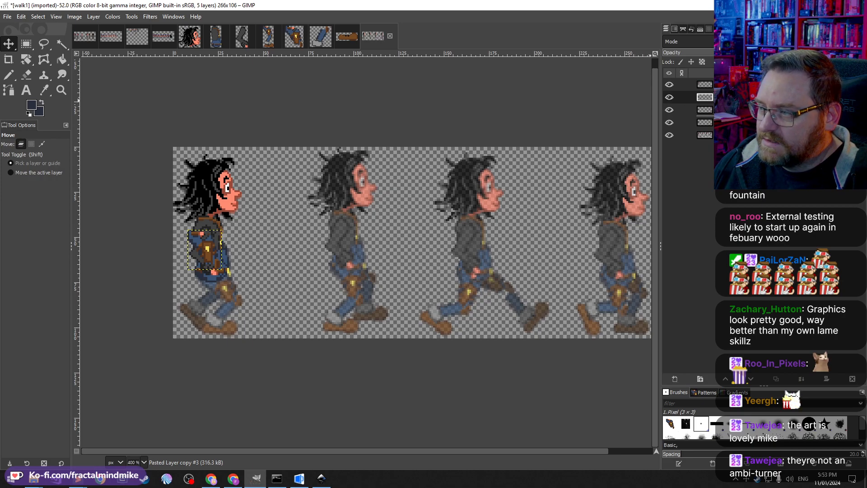
drag(727, 98, 727, 115)
click(8, 44)
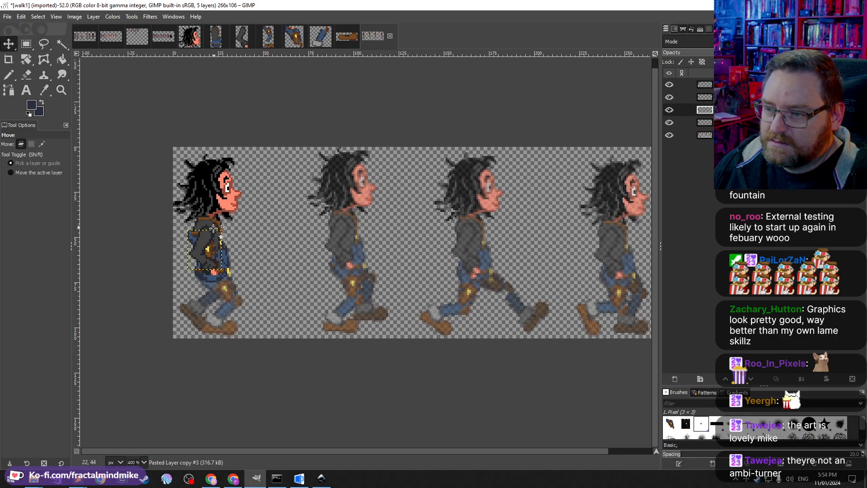
drag(208, 249, 228, 287)
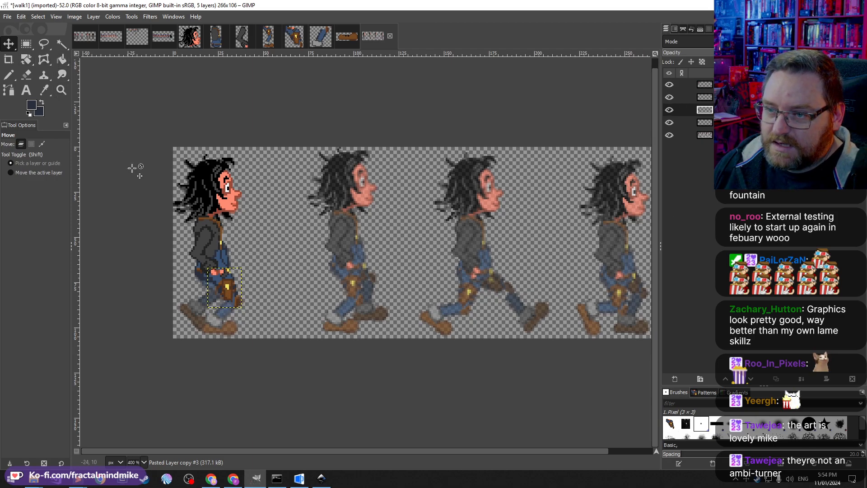
Step: Rotate the hip piece about -10.74 degrees and reposition it on the first frame's legs
key(shift+r)
drag(217, 277, 213, 281)
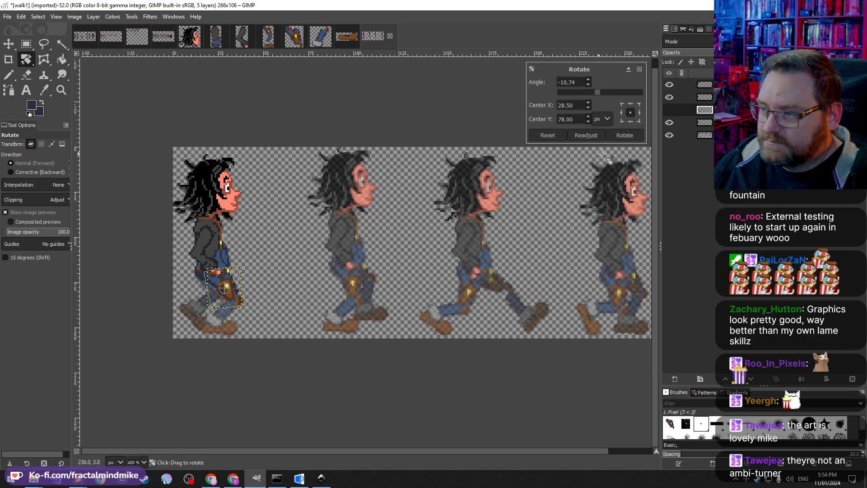
click(622, 135)
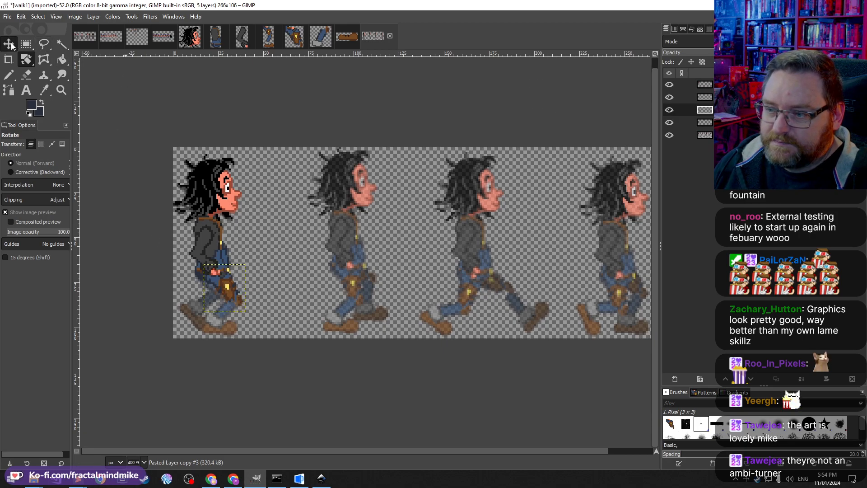
click(8, 44)
drag(234, 299, 225, 289)
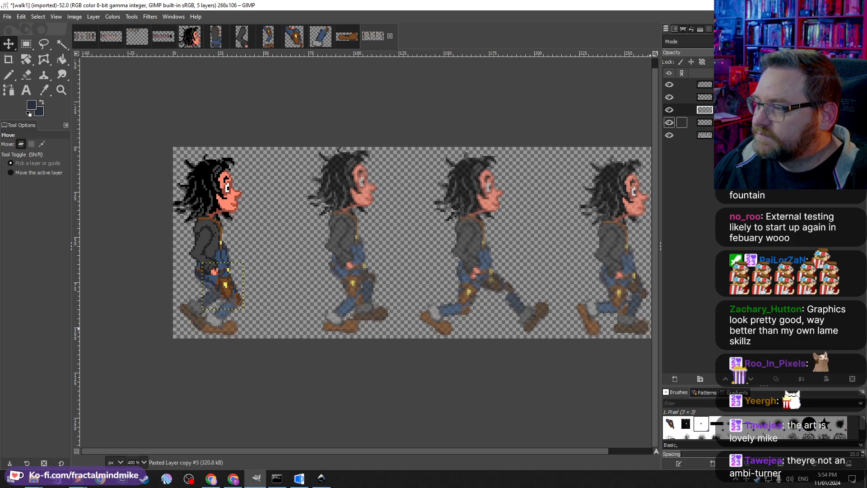
Step: Paste the lower-leg piece into the walk sheet as a new layer and move it onto the first frame's legs
click(704, 123)
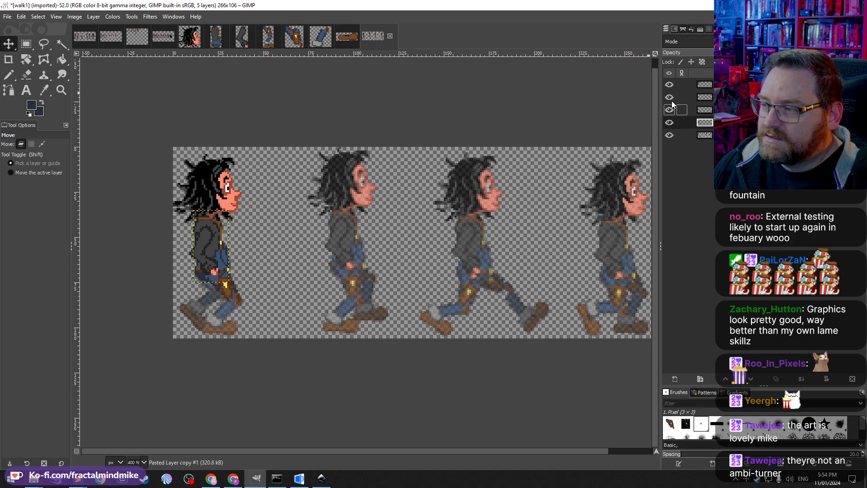
click(322, 38)
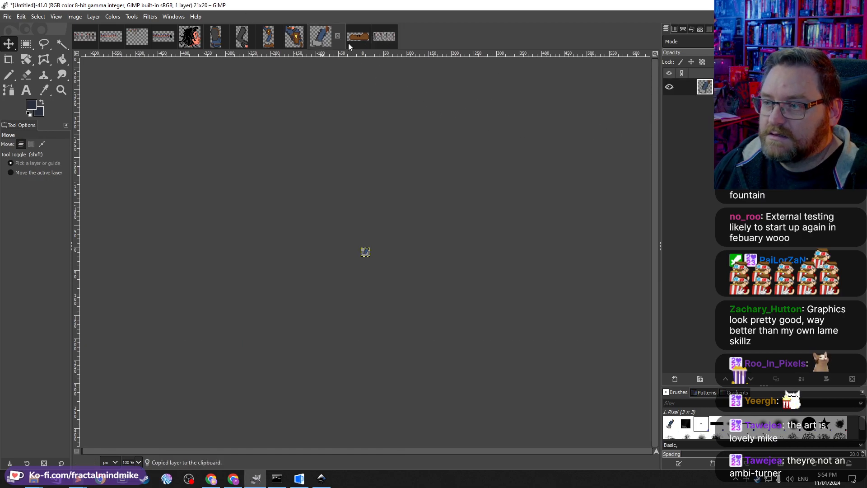
click(387, 39)
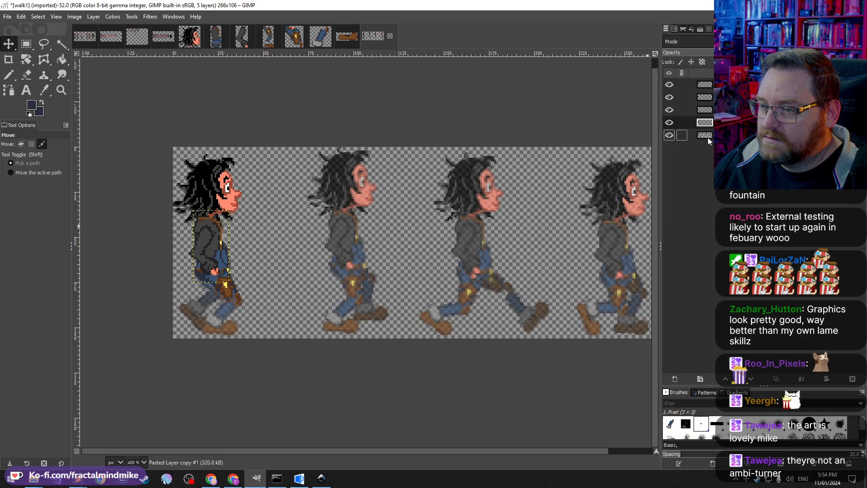
key(ctrl+v)
click(683, 379)
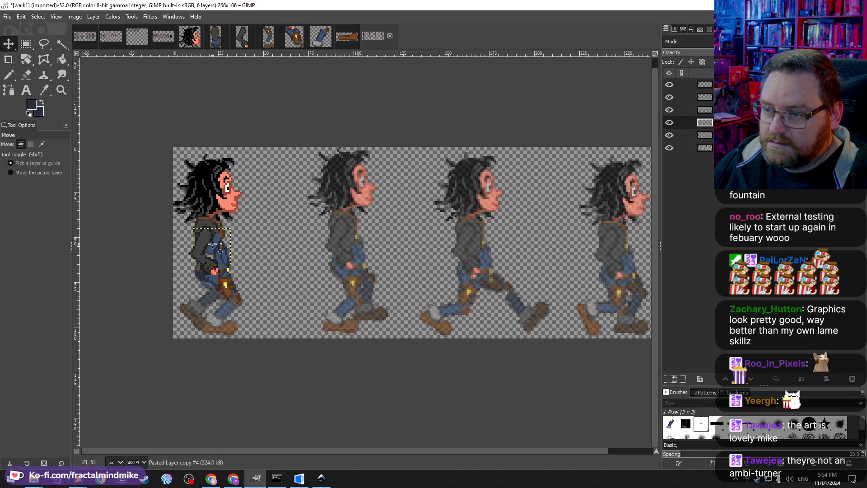
drag(211, 244, 225, 312)
Step: Rotate the lower-leg piece about 20.69 degrees and nudge it into place on the first frame
click(26, 59)
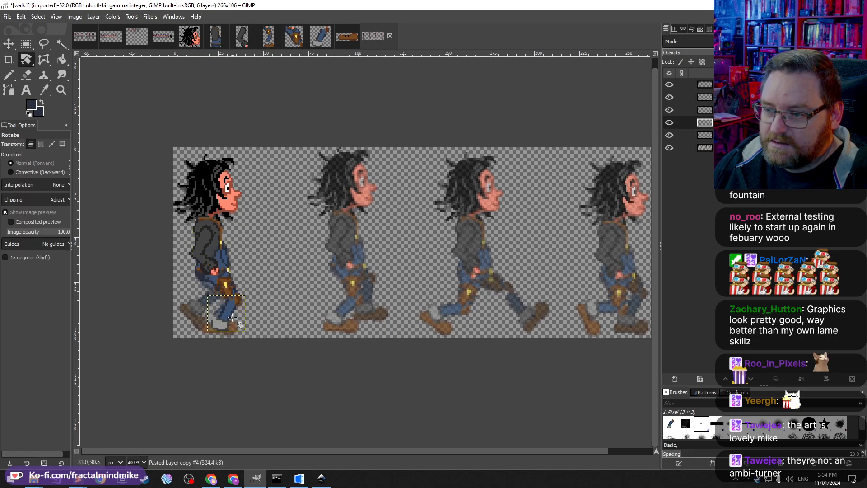
click(230, 325)
drag(241, 302, 246, 308)
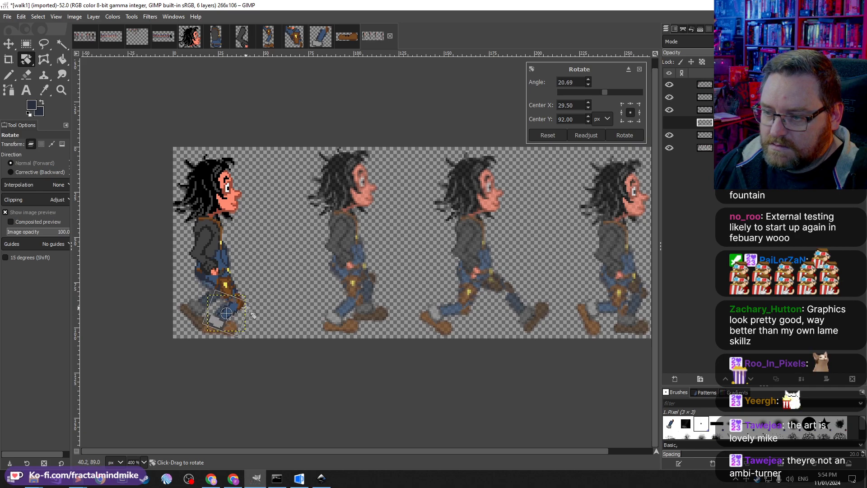
click(625, 135)
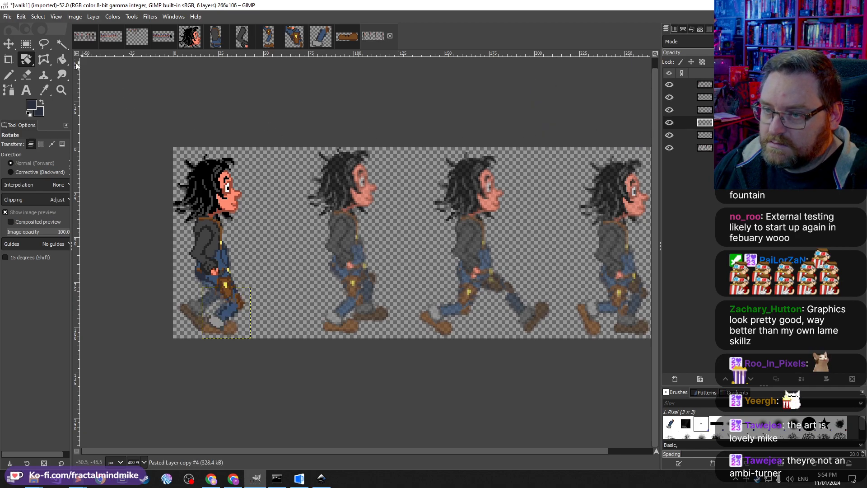
click(8, 44)
drag(229, 310, 226, 309)
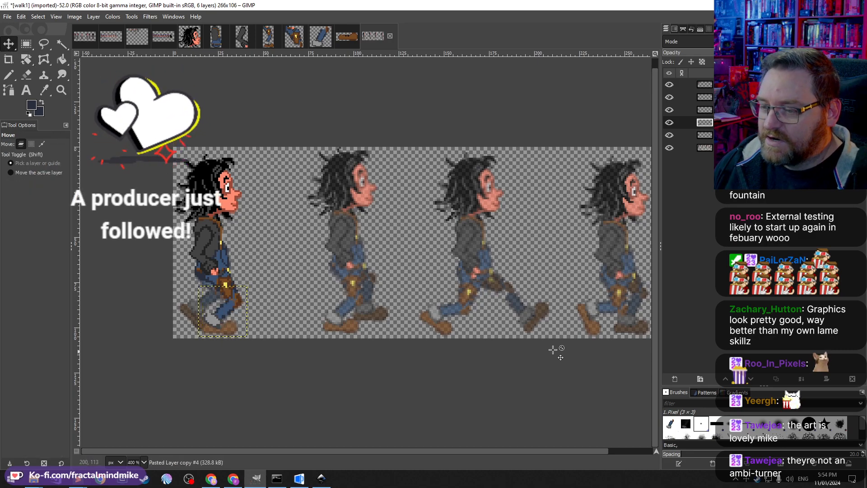
Step: Copy the shoe piece, paste it into the walk sheet, and move it onto the first frame's front foot
click(349, 36)
key(ctrl+c)
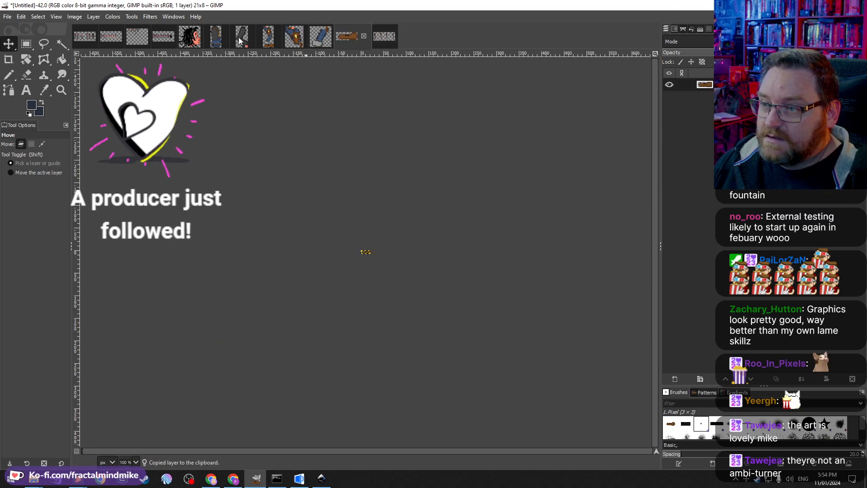
click(381, 40)
key(ctrl+v)
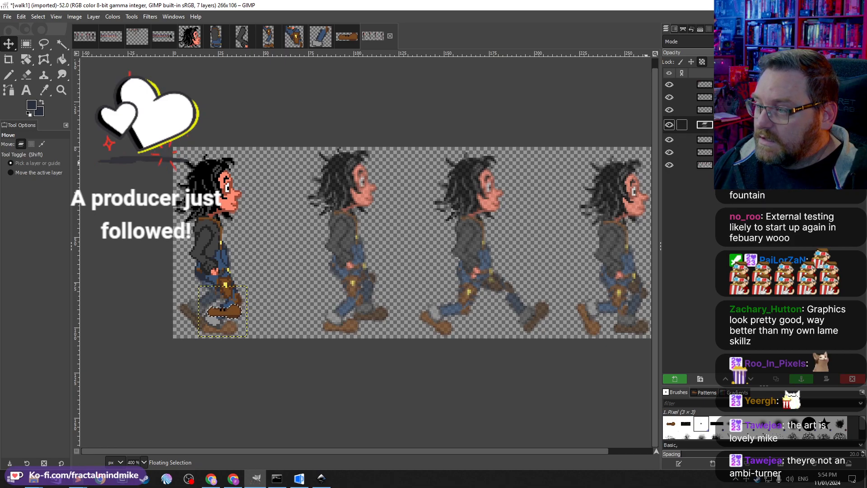
key(ctrl+h)
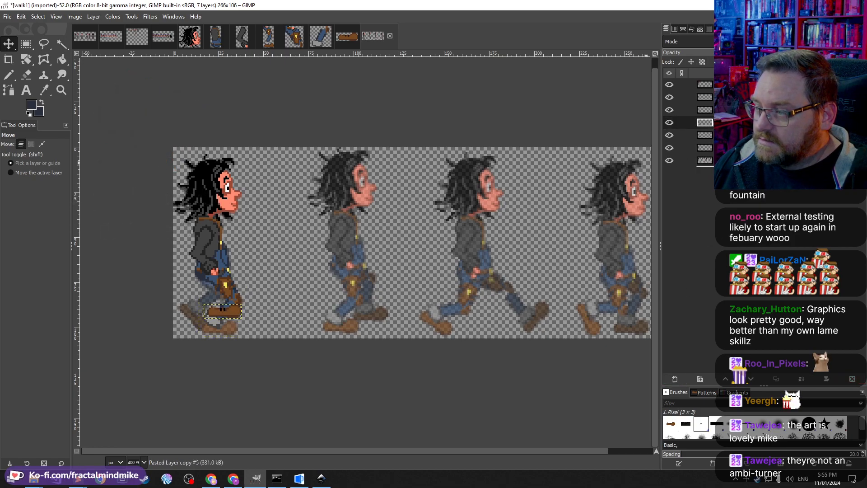
click(648, 203)
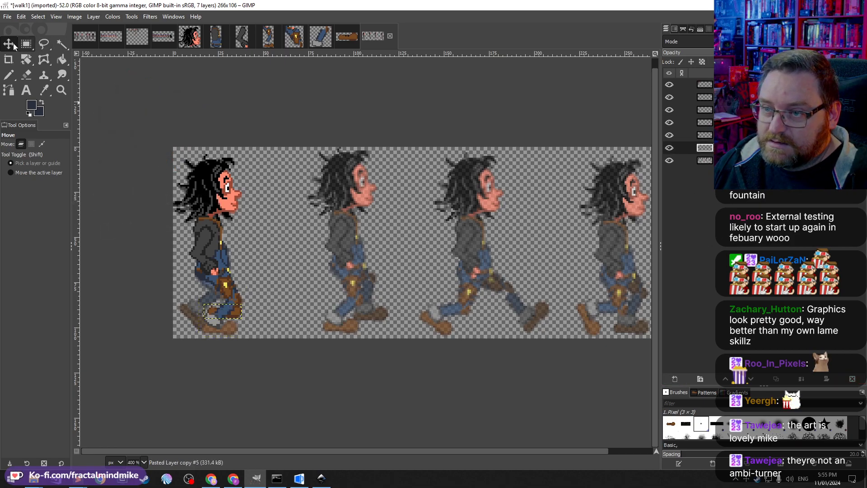
drag(239, 312, 231, 328)
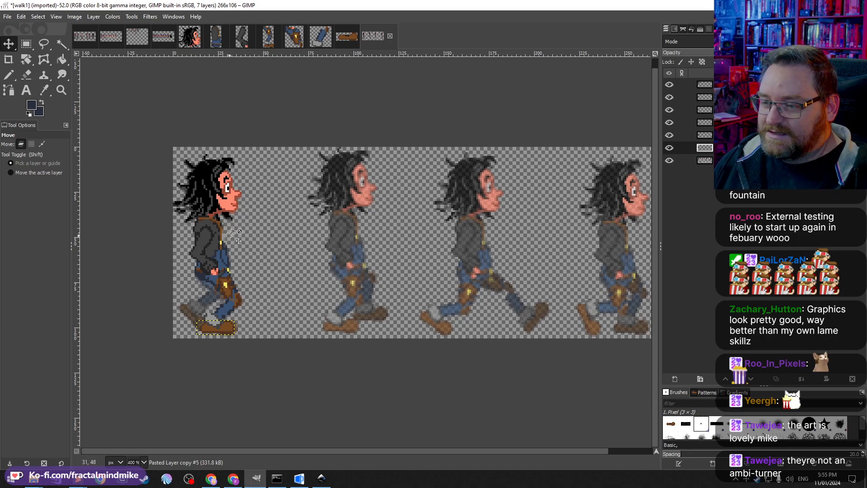
Step: Examine the Inkscape reference walk frames up close, comparing the leg and foot poses
click(320, 478)
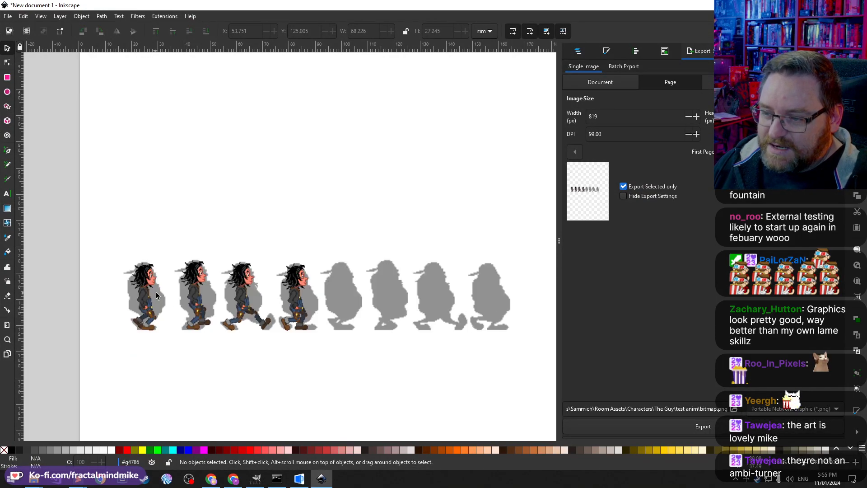
scroll(153, 316, up, 4)
click(286, 195)
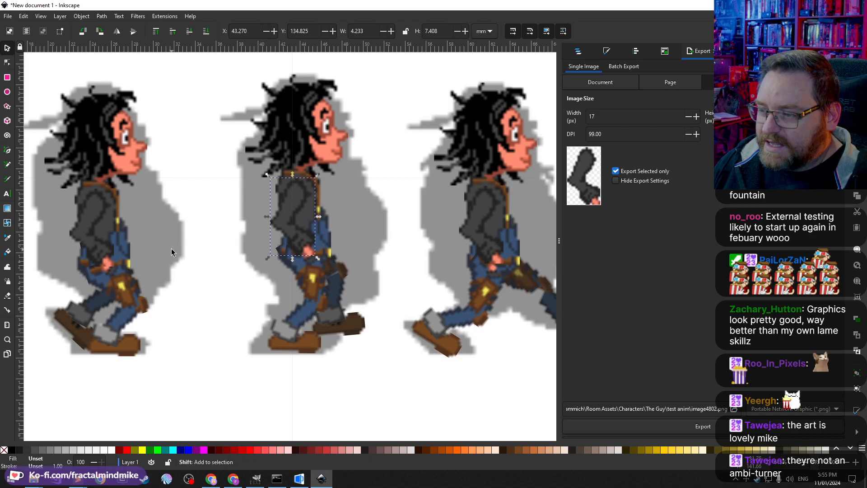
scroll(397, 316, right, 5)
scroll(409, 287, right, 2)
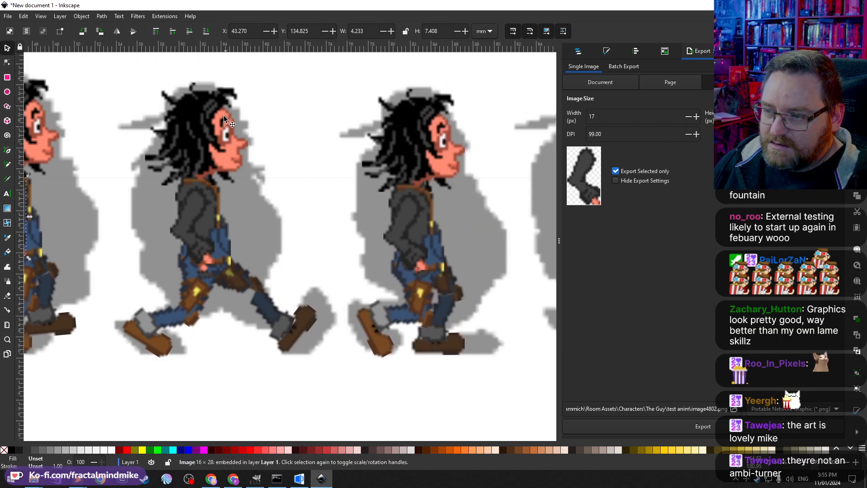
scroll(331, 211, right, 2)
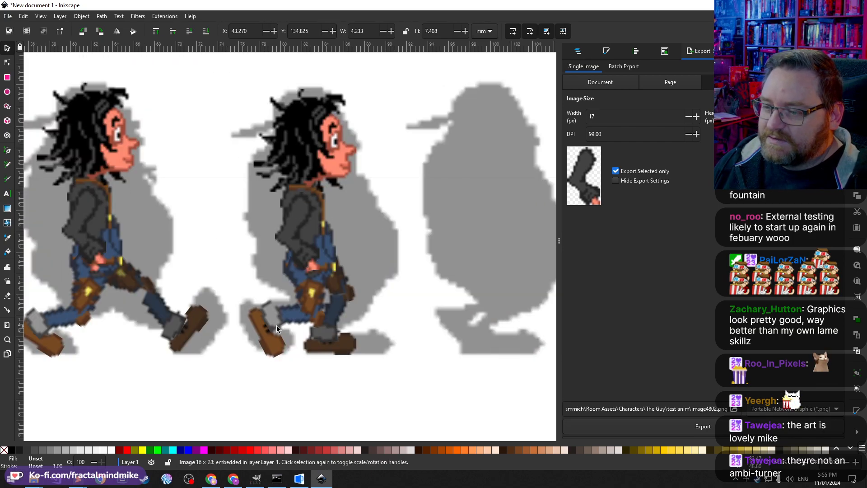
scroll(316, 213, right, 2)
scroll(368, 286, left, 4)
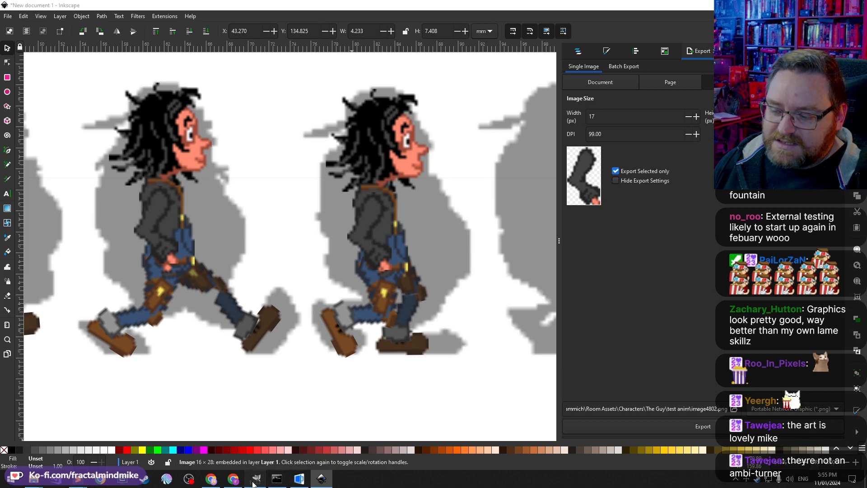
click(256, 478)
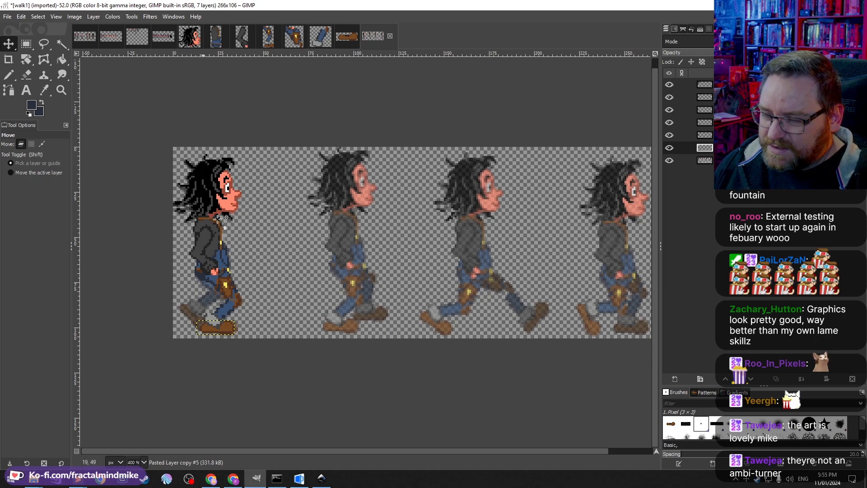
Step: Add a new transparent layer just above the bottom layer of the walk sheet
click(695, 84)
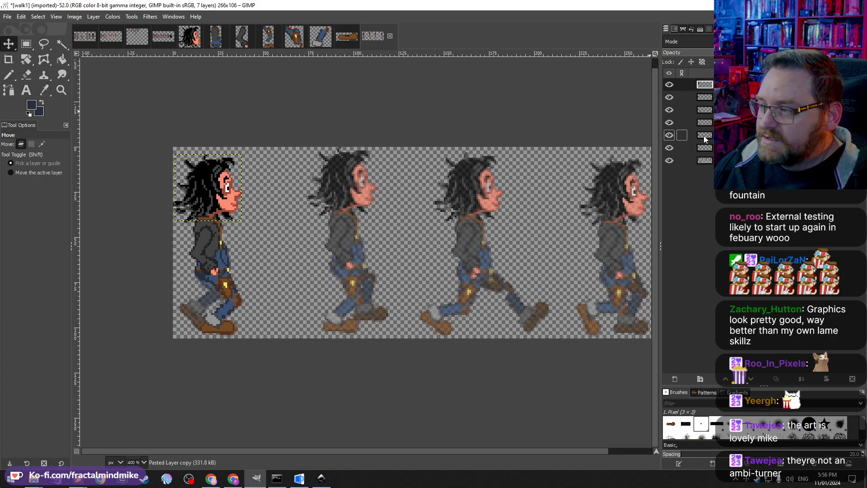
click(682, 161)
click(673, 380)
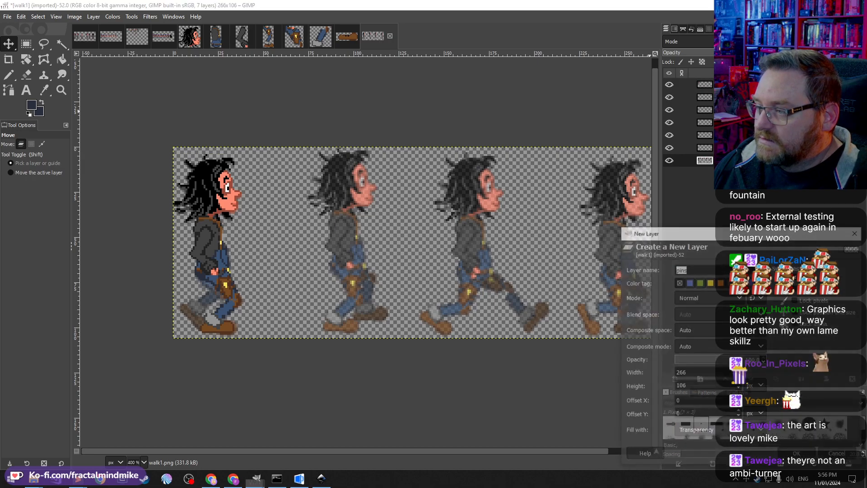
click(811, 454)
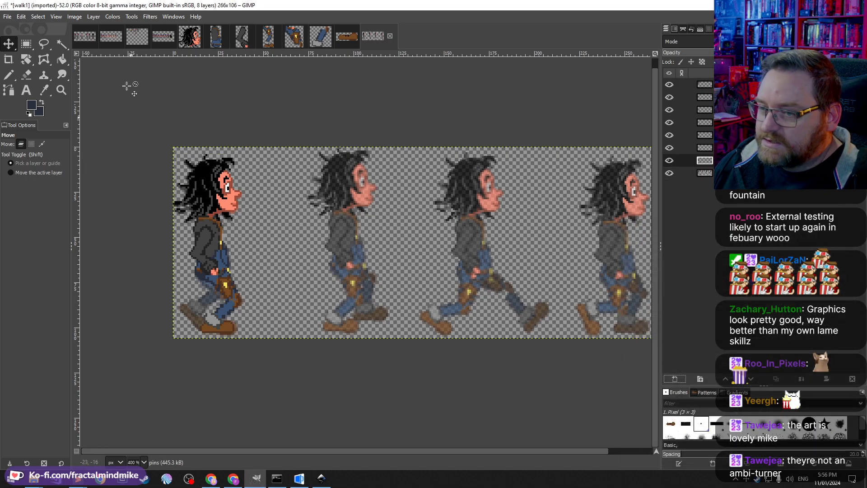
Step: Zoom in, draw a pencil line along the rear leg, and bucket-fill the gap beside it in grey
click(8, 75)
scroll(228, 312, up, 3)
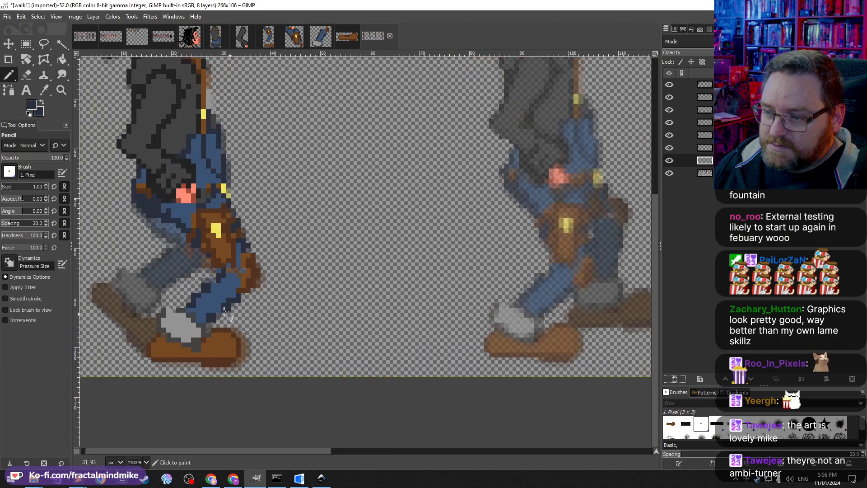
mouse_move(148, 214)
mouse_down()
mouse_move(183, 239)
mouse_move(142, 272)
mouse_up()
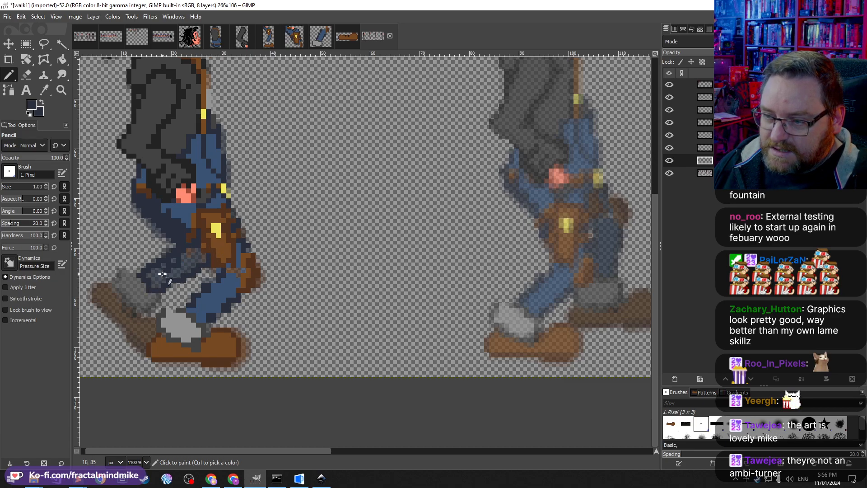
key(shift+b)
click(200, 273)
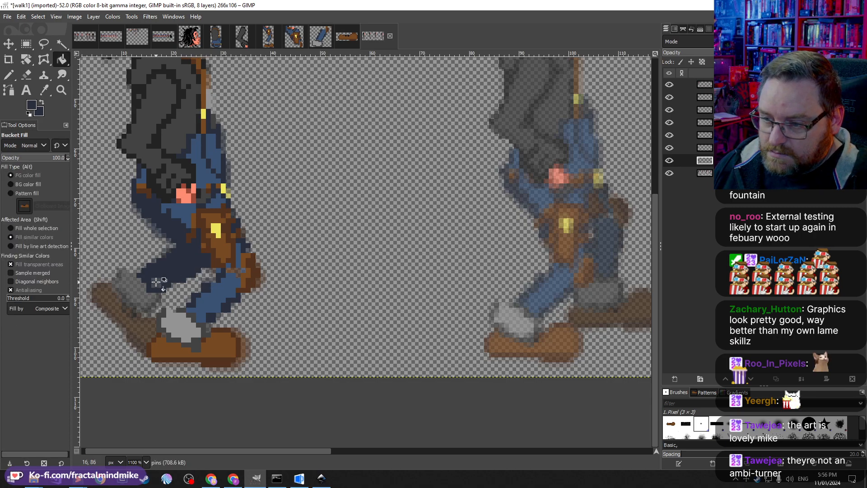
Step: Bucket-fill more of the rear trouser leg grey and pick the shoe's brown as the foreground colour
key(n)
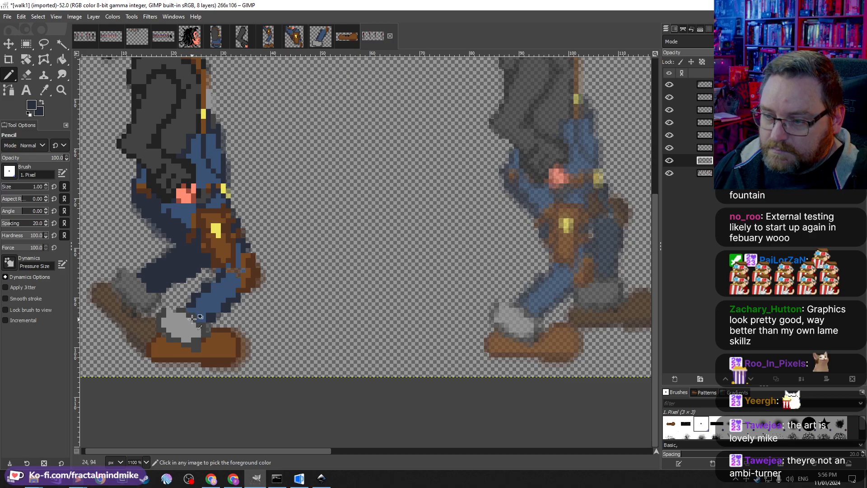
key(shift+b)
click(134, 292)
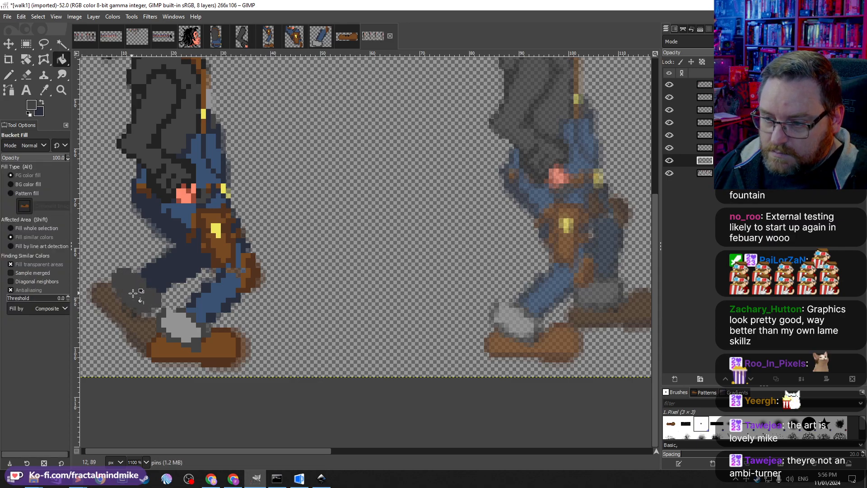
ctrl+click(187, 359)
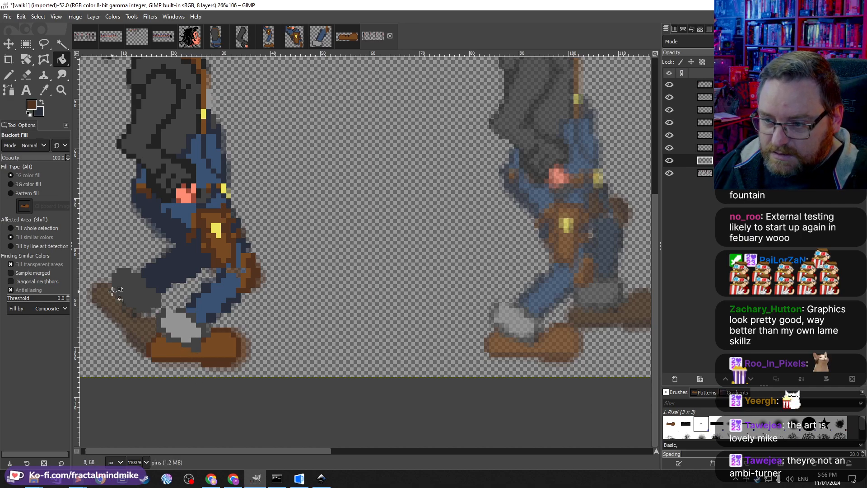
Step: Outline the rear shoe in brown with the Pencil, then undo an attempted bucket fill inside it
key(n)
drag(130, 309, 154, 319)
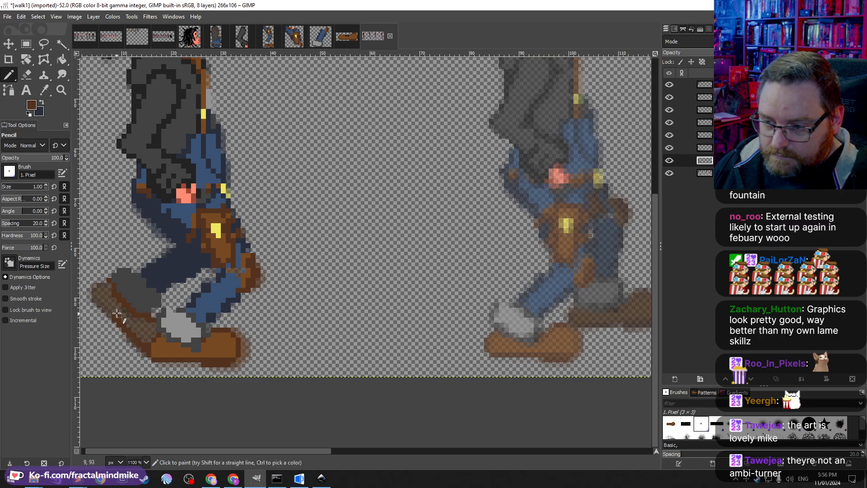
drag(93, 294, 109, 280)
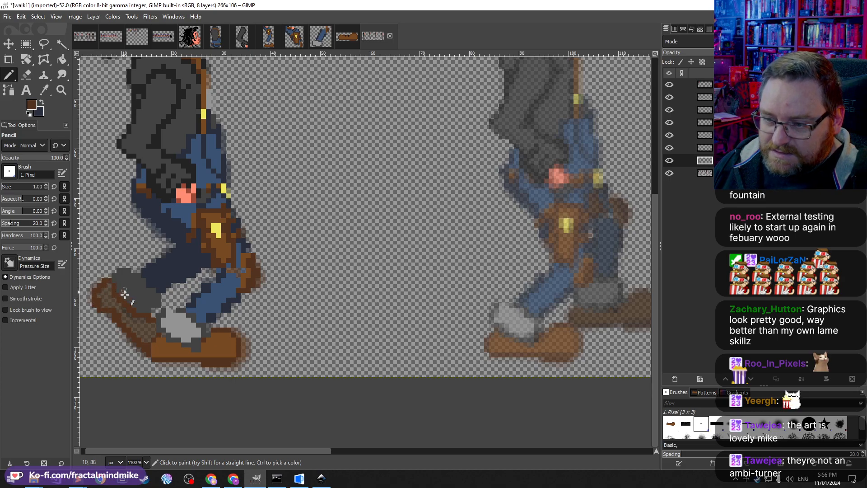
key(shift+b)
click(159, 356)
key(ctrl+z)
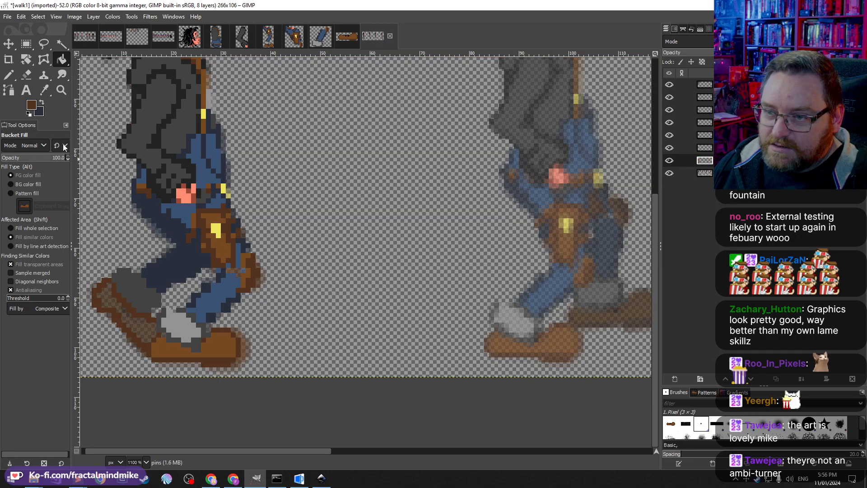
Step: Close the gaps in the rear shoe outline with the Pencil and bucket-fill the shoe brown
click(9, 74)
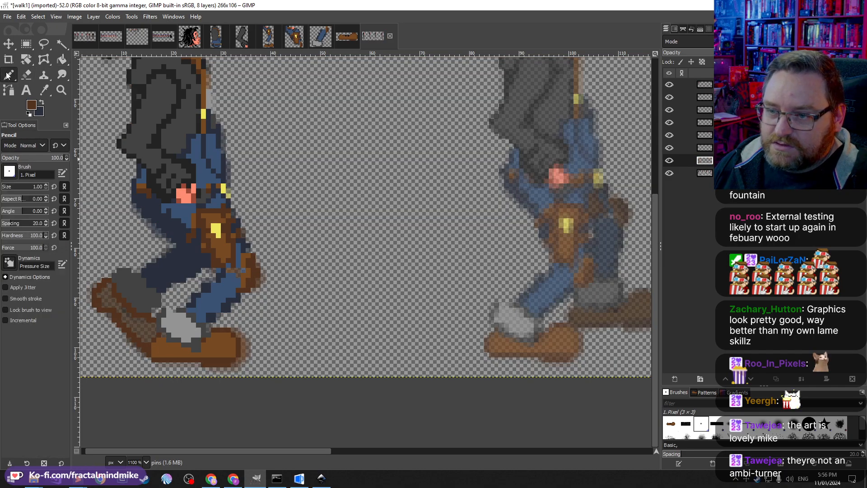
click(151, 353)
click(158, 326)
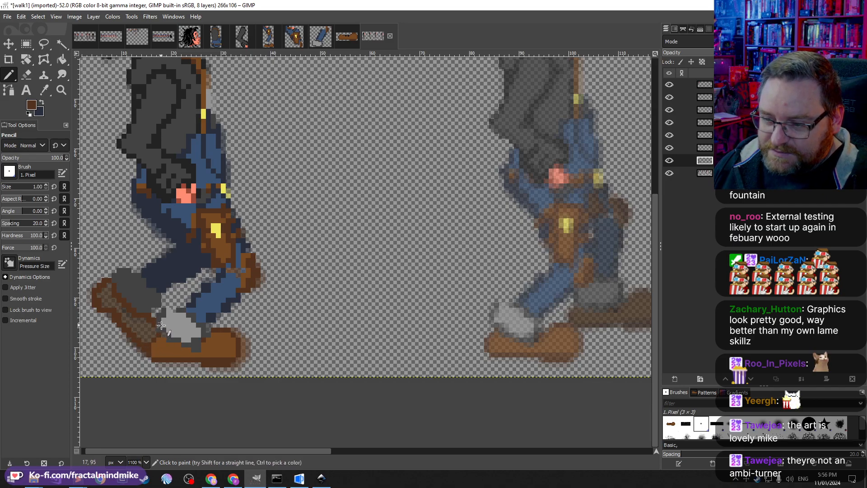
key(shift+b)
click(141, 340)
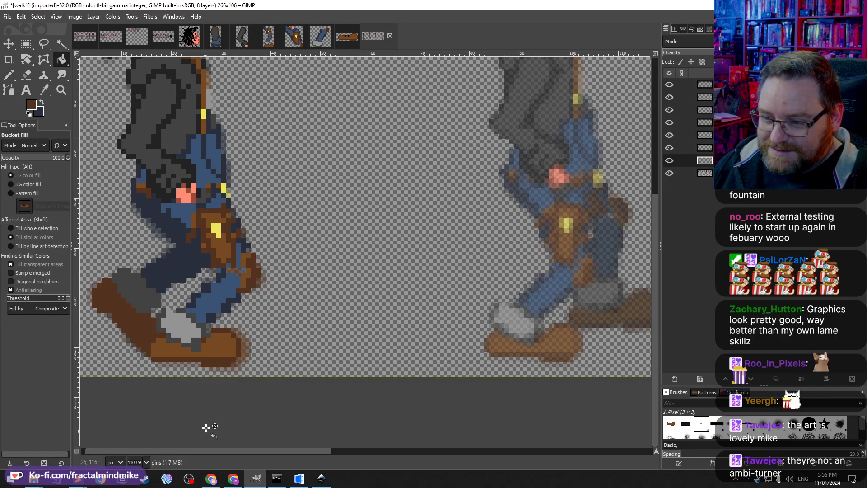
scroll(164, 325, down, 6)
scroll(154, 280, up, 4)
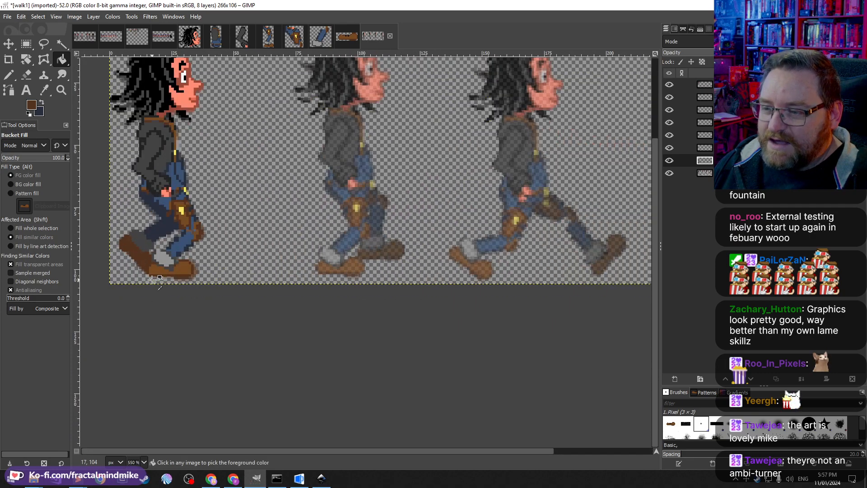
Step: Hide the walk reference layer, copy the composited first frame, and paste it as a new layer
scroll(153, 280, up, 1)
scroll(173, 271, down, 2)
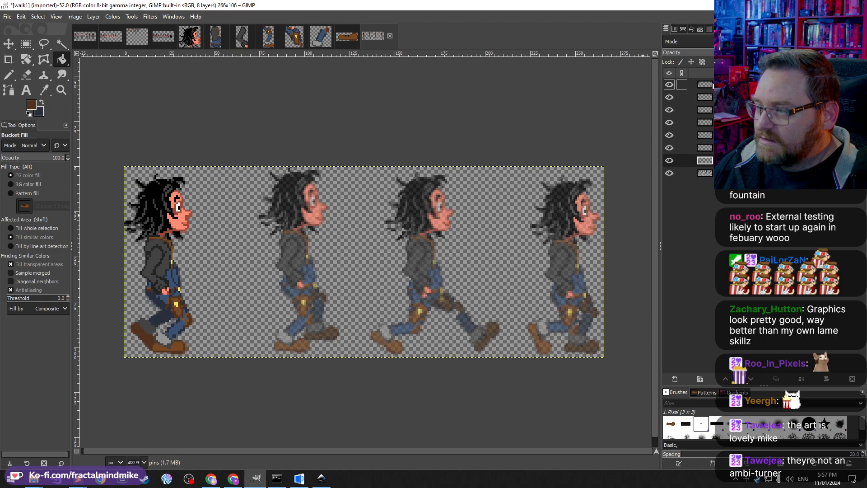
click(668, 173)
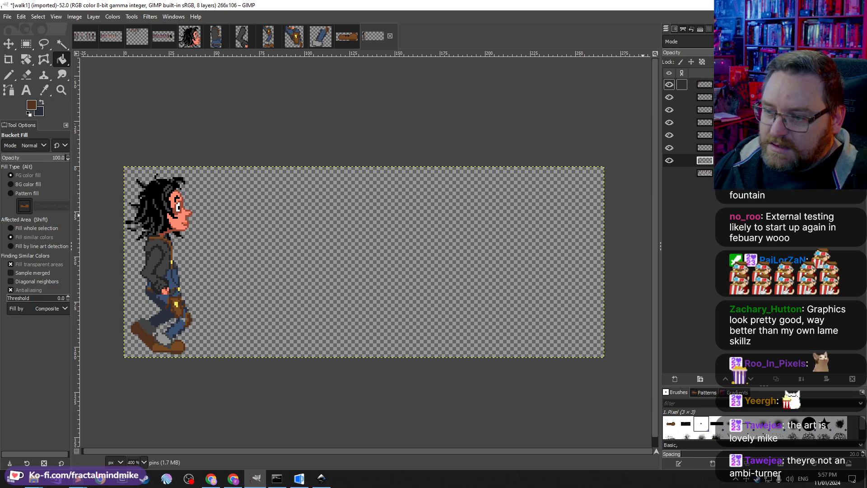
right_click(726, 84)
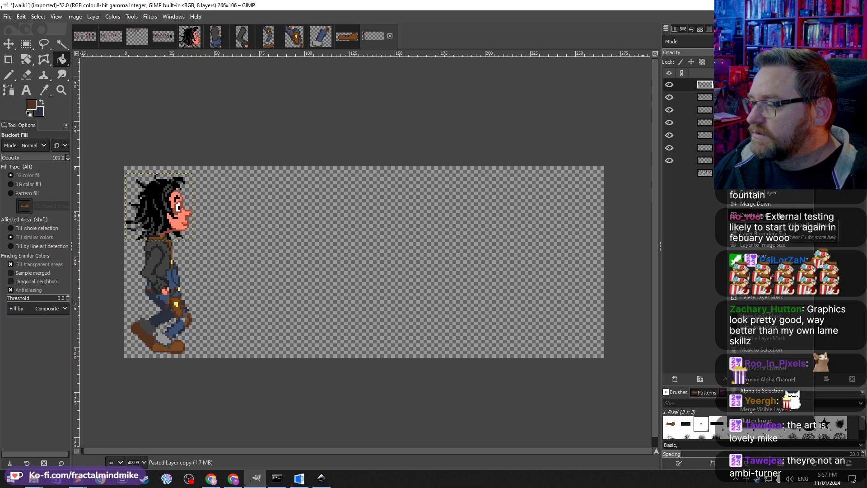
click(693, 210)
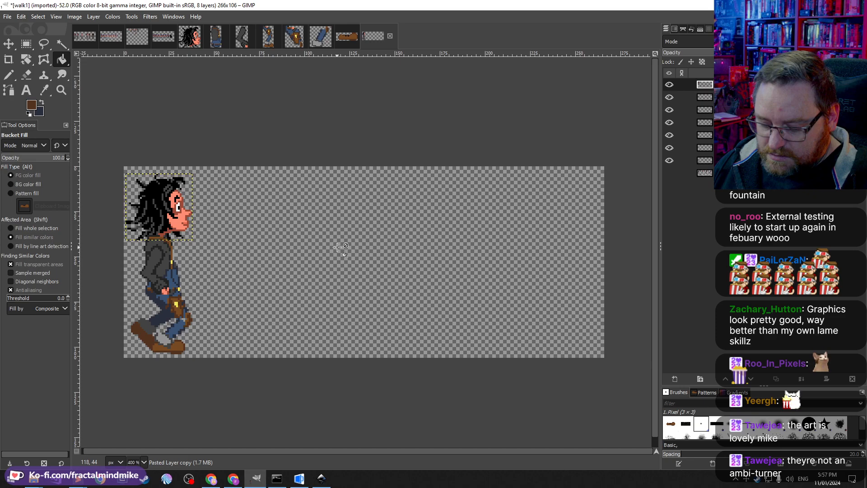
key(ctrl+c)
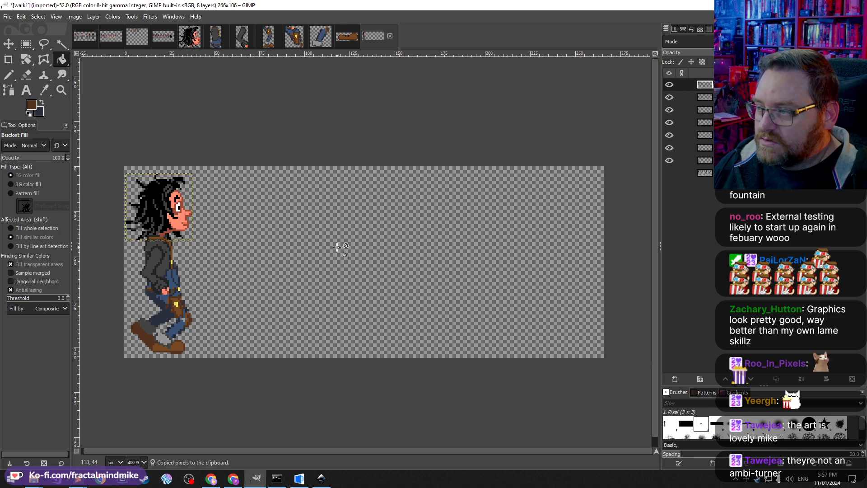
shift+click(678, 377)
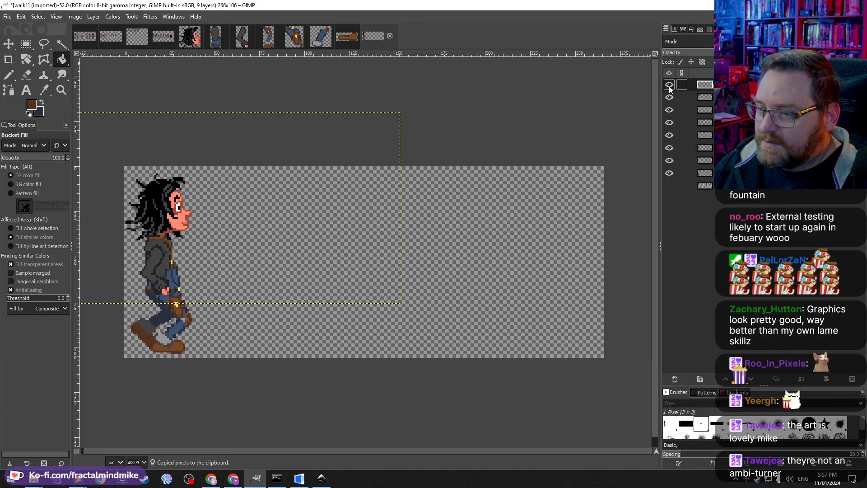
Step: Hide two body-part layers and nudge the pasted layer with the Move tool to align it over the first frame
click(668, 99)
click(667, 112)
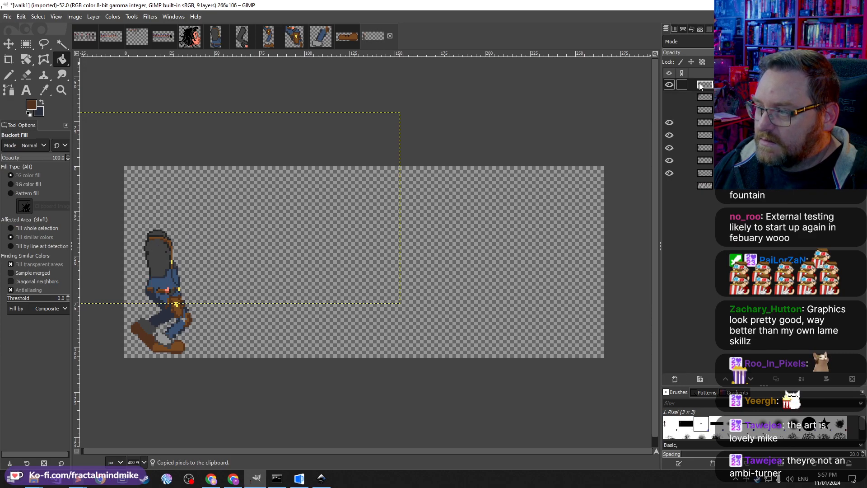
click(15, 47)
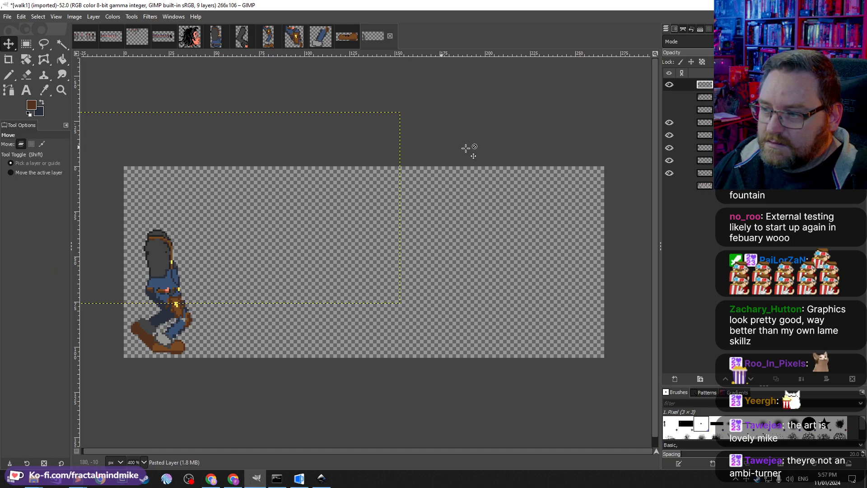
key(shift+Right)
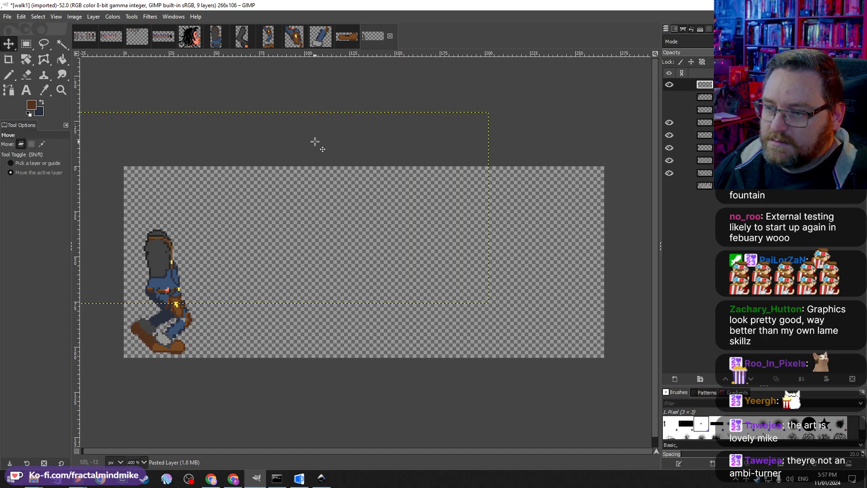
key(shift+Right)
key(shift+Right)
key(shift+Right)
key(shift+Right)
key(shift+Right)
key(shift+Right)
key(shift+Right)
key(shift+Right)
key(shift+Right)
key(shift+Right)
key(shift+Right)
key(shift+Right)
key(shift+Right)
key(shift+Right)
key(shift+Down)
key(shift+Down)
key(shift+Down)
key(shift+Down)
key(shift+Left)
key(shift+Left)
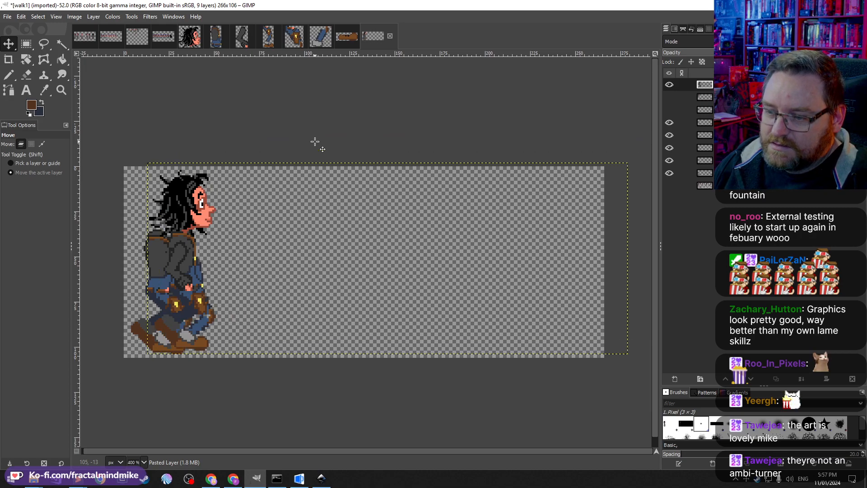
key(shift+Left)
key(shift+Left)
key(Down)
key(Down)
key(Right)
key(Right)
key(Left)
key(Down)
key(Up)
Step: Hide the remaining body-part layers and toggle the walk reference layer to compare frames
click(669, 122)
click(669, 135)
click(669, 148)
click(669, 161)
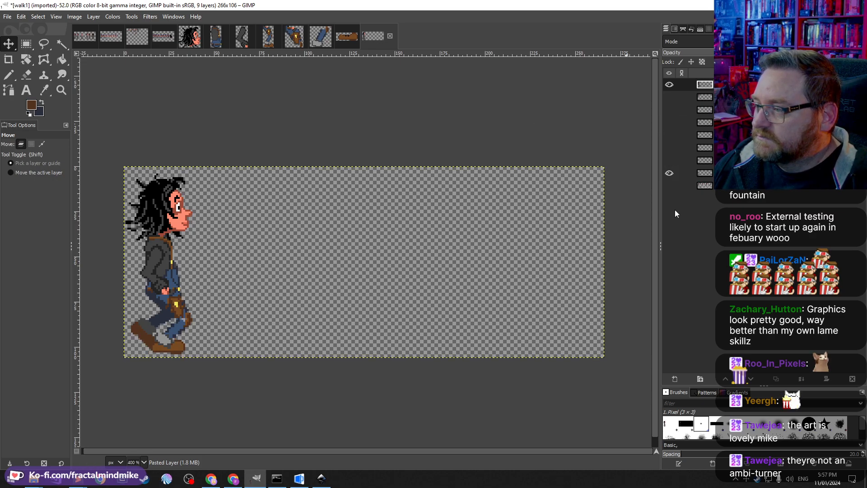
click(669, 186)
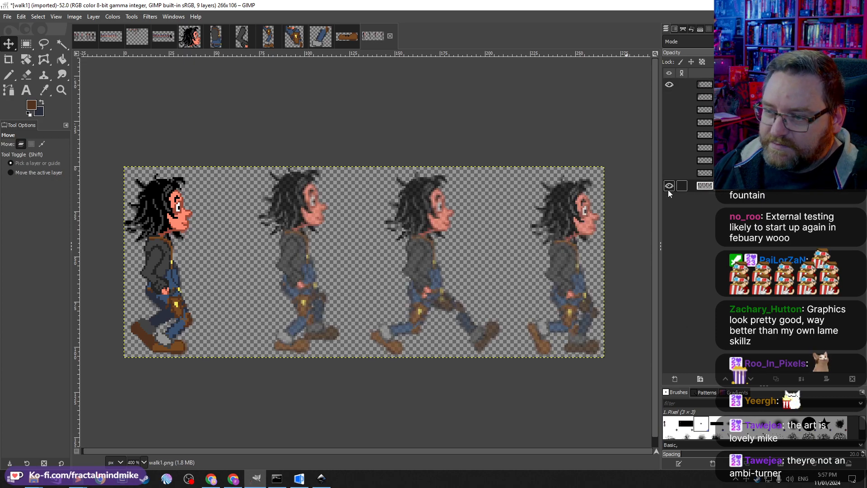
click(669, 185)
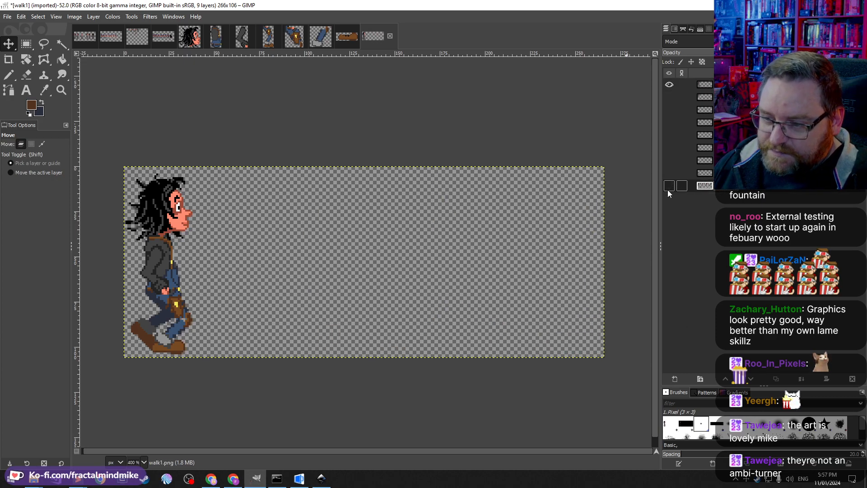
Step: Zoom in on the knee and repaint a few pixels there with the Pencil, picking the trousers' dark blue
scroll(171, 333, up, 10)
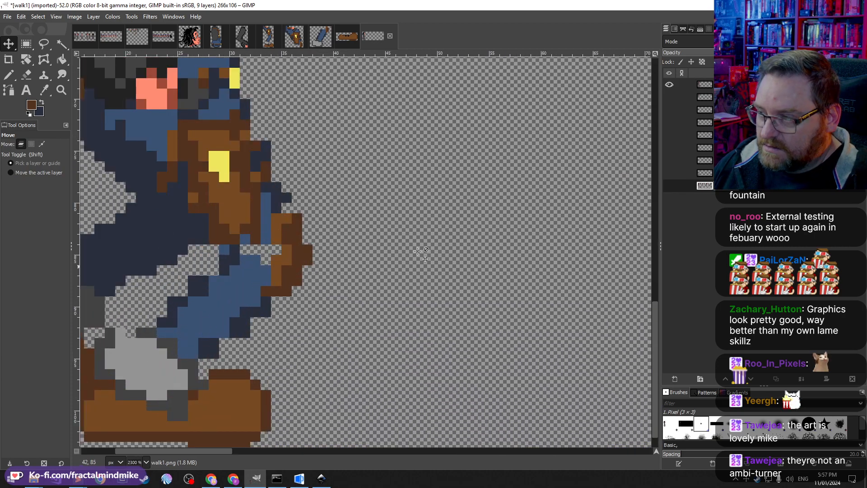
key(Home)
key(b)
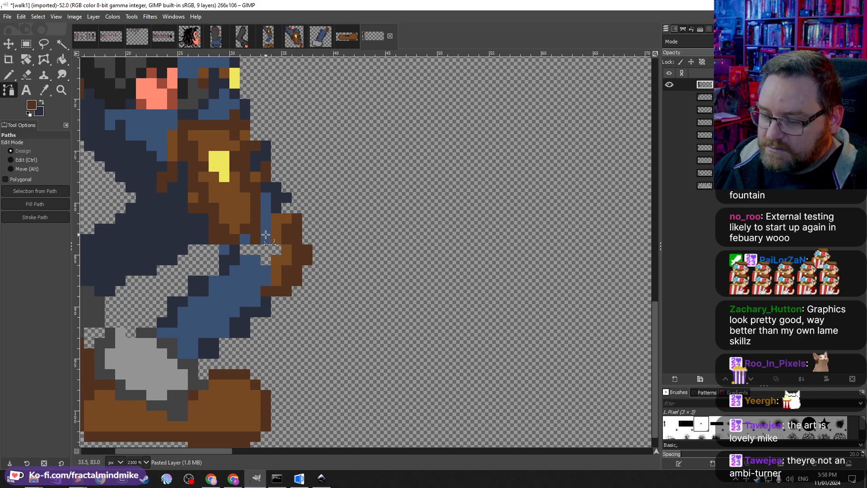
key(n)
ctrl+click(266, 235)
click(275, 250)
click(266, 258)
ctrl+click(236, 249)
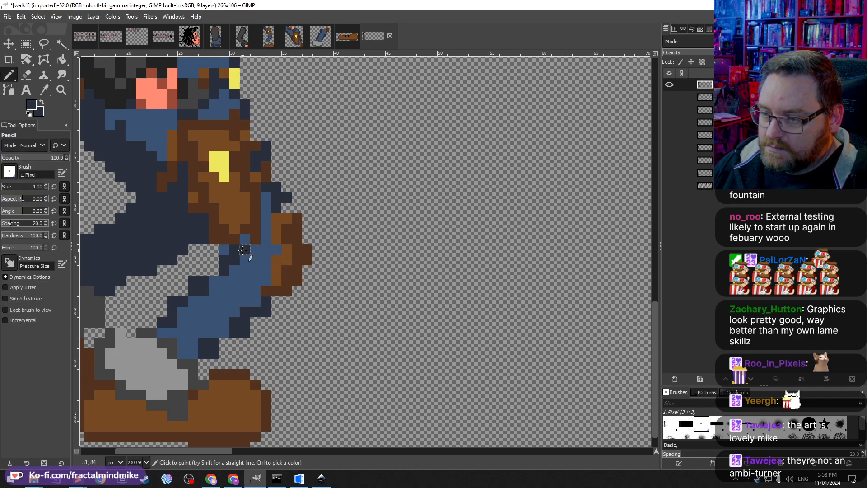
click(245, 239)
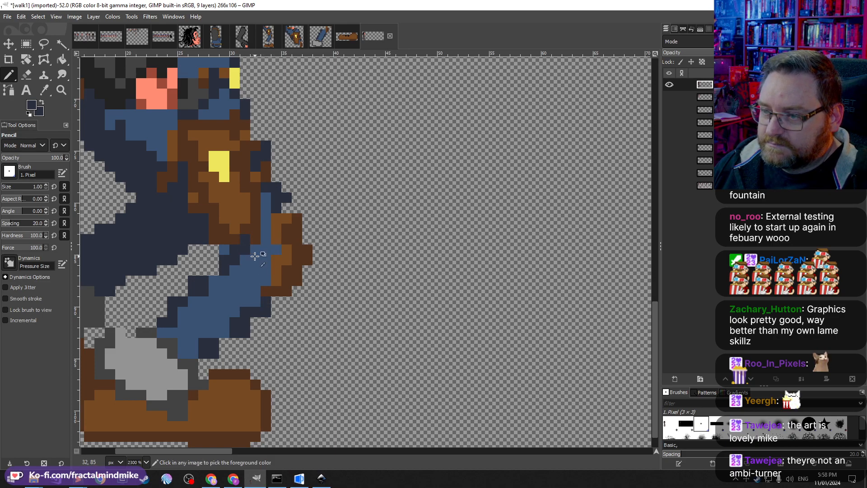
Step: Show the walk reference layer and compare the new first frame against the other walk frames
scroll(256, 255, down, 3)
scroll(248, 233, up, 1)
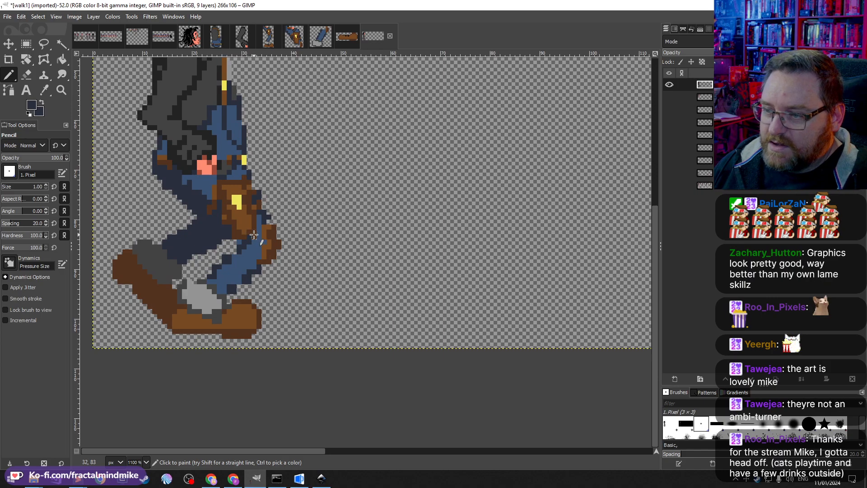
scroll(265, 279, down, 4)
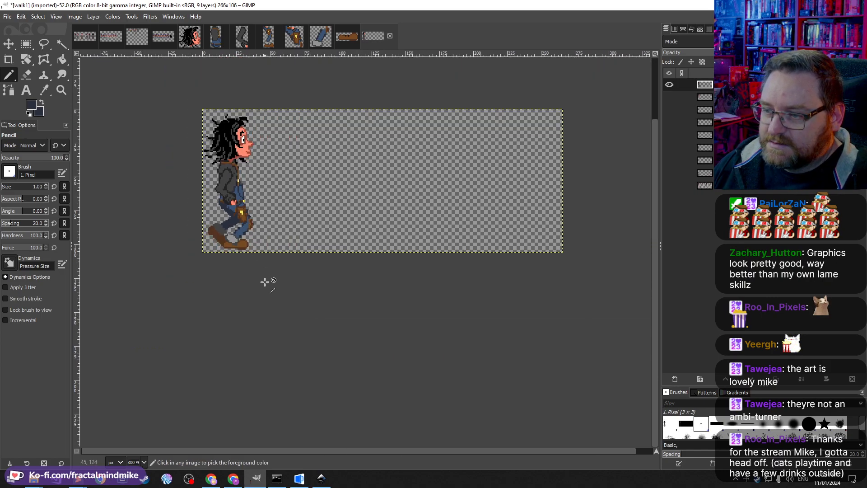
scroll(250, 217, up, 3)
scroll(249, 233, down, 2)
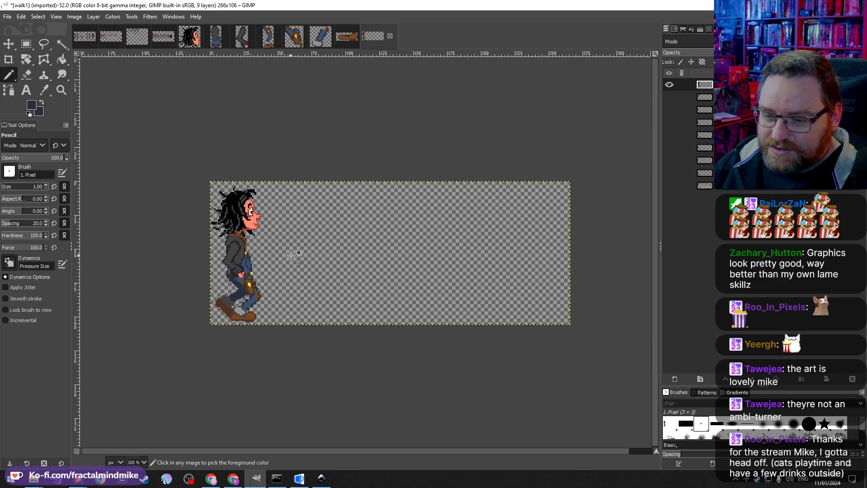
scroll(290, 255, up, 3)
scroll(225, 251, down, 2)
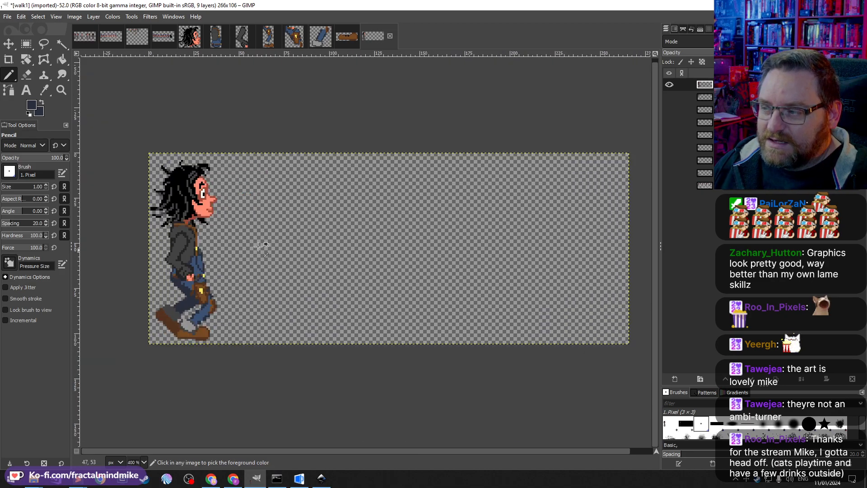
click(670, 186)
scroll(321, 234, right, 1)
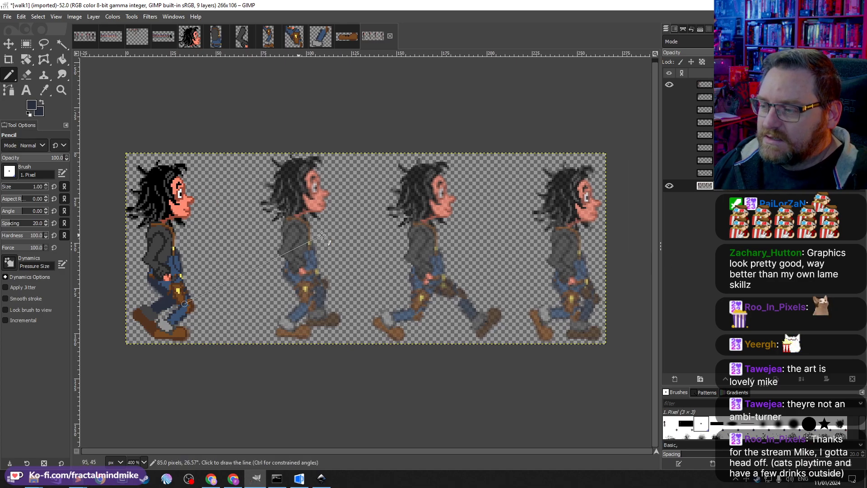
scroll(540, 273, down, 1)
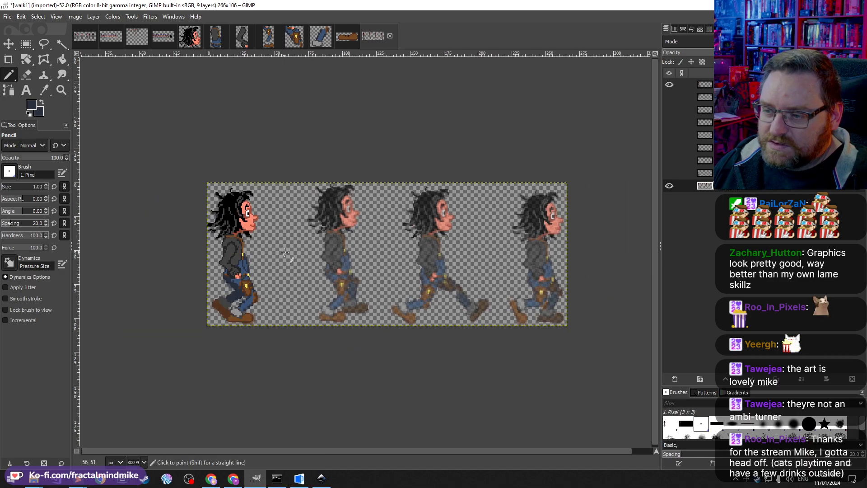
scroll(283, 251, up, 1)
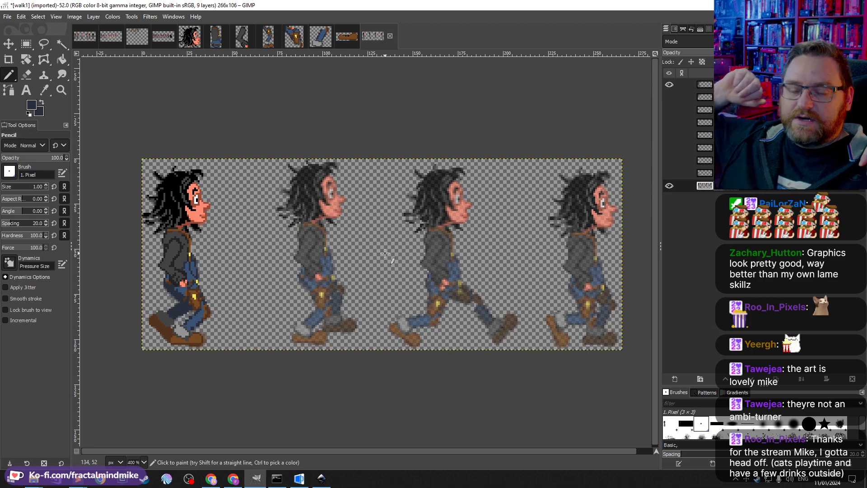
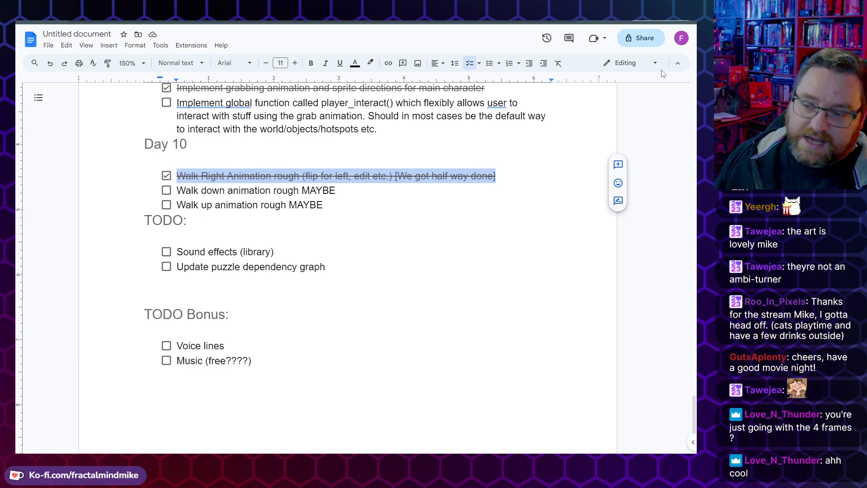
Step: Switch to Inkscape and save the drawing as drawing.svg in e:\users\mike\documents\sammich\room assets\characters\the guy
key(alt+Tab)
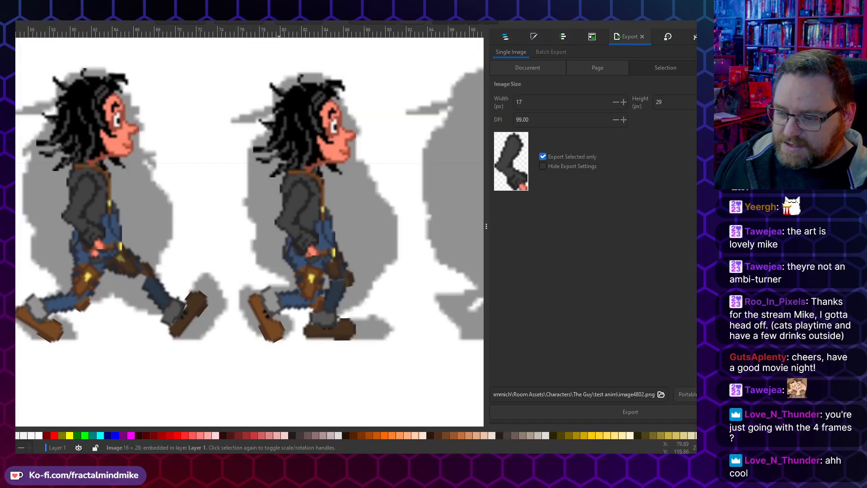
key(ctrl+s)
click(22, 163)
text(e:\)
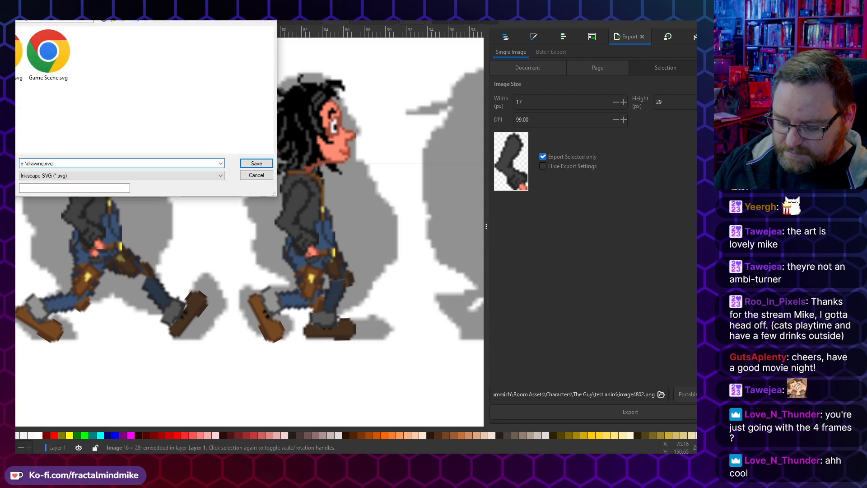
text(users\mike\)
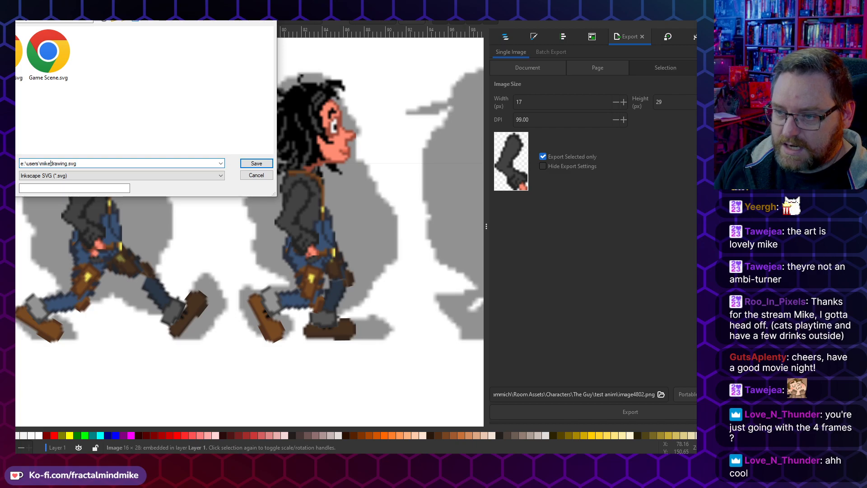
text(document\)
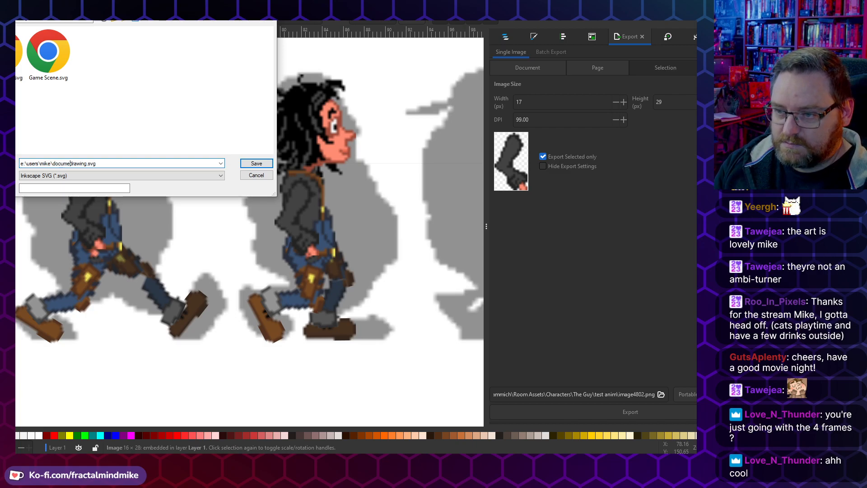
key(BackSpace)
text(s\sammich\)
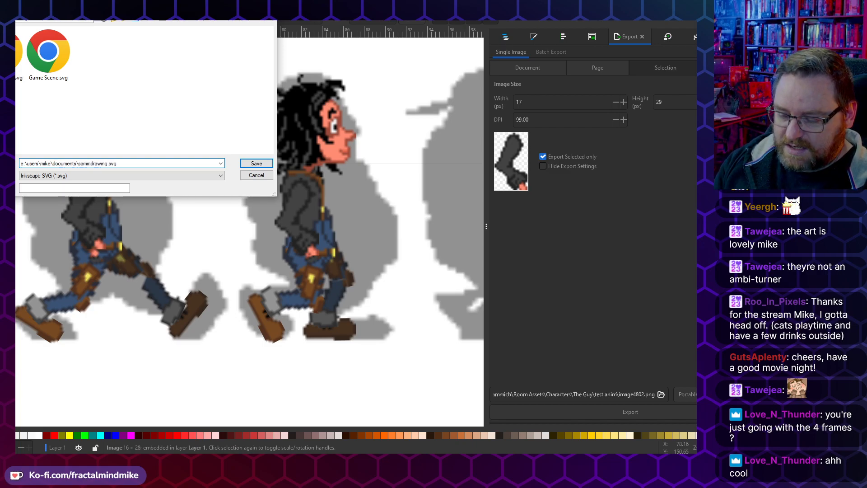
text(room a)
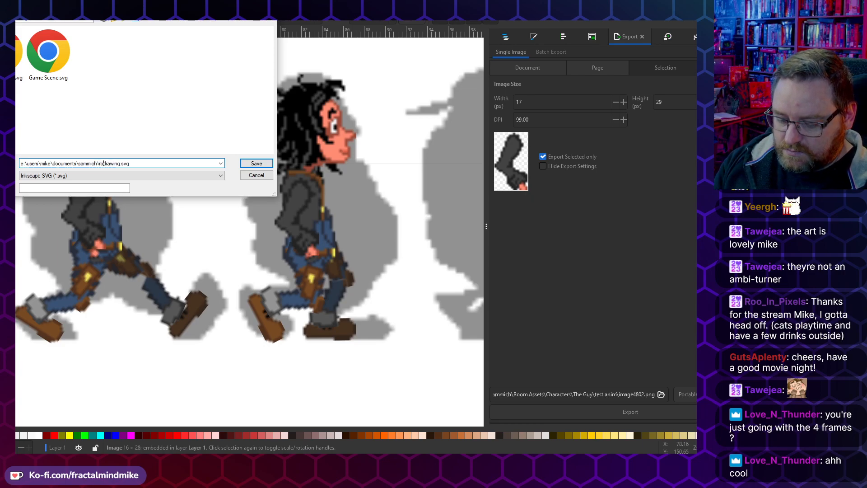
text(sse)
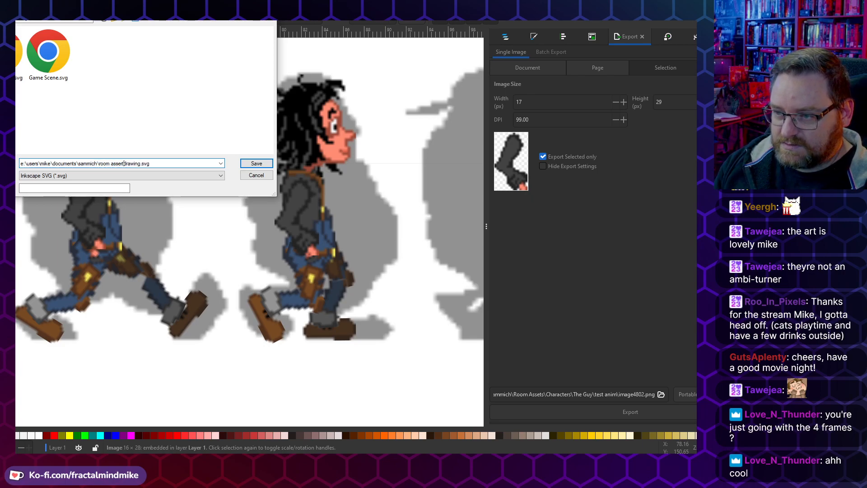
text(ts\)
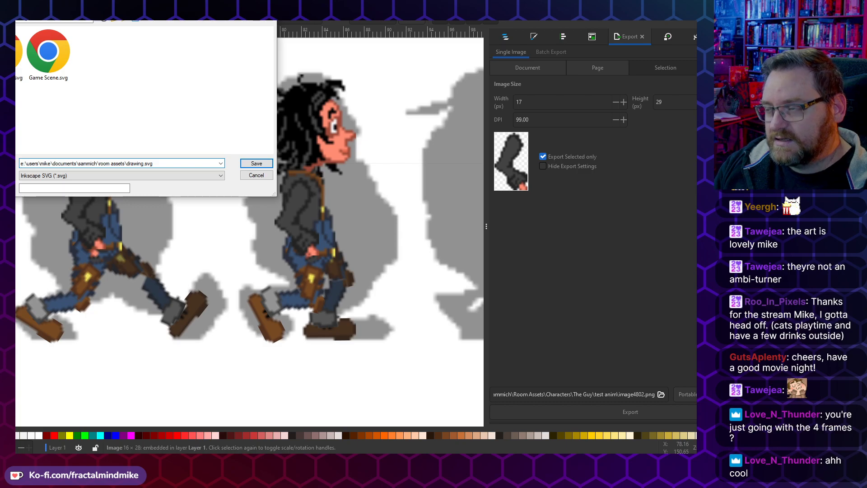
text(characters\)
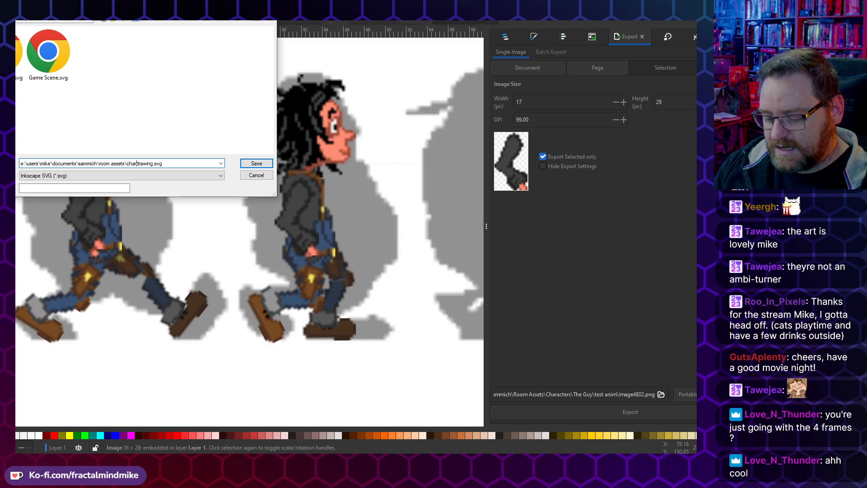
text(the guy\)
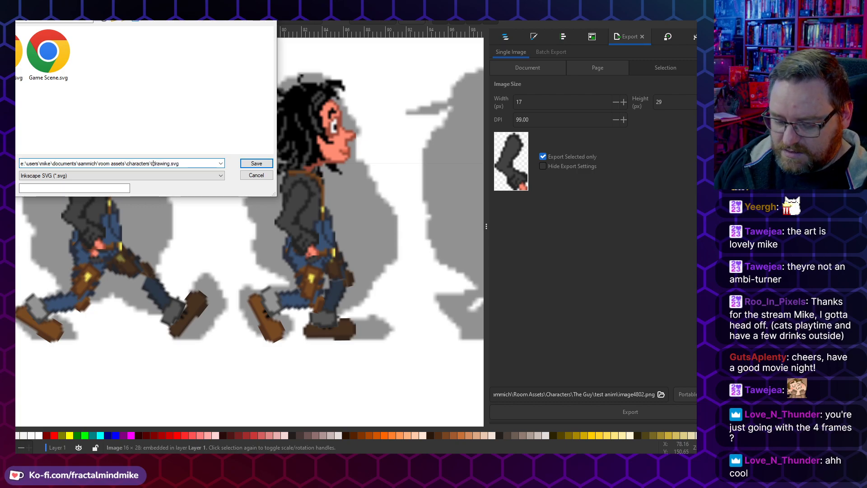
text(\)
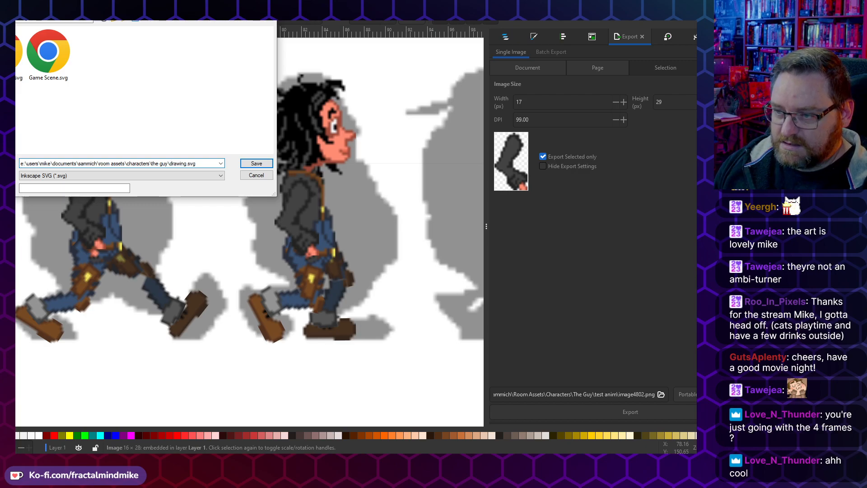
key(Return)
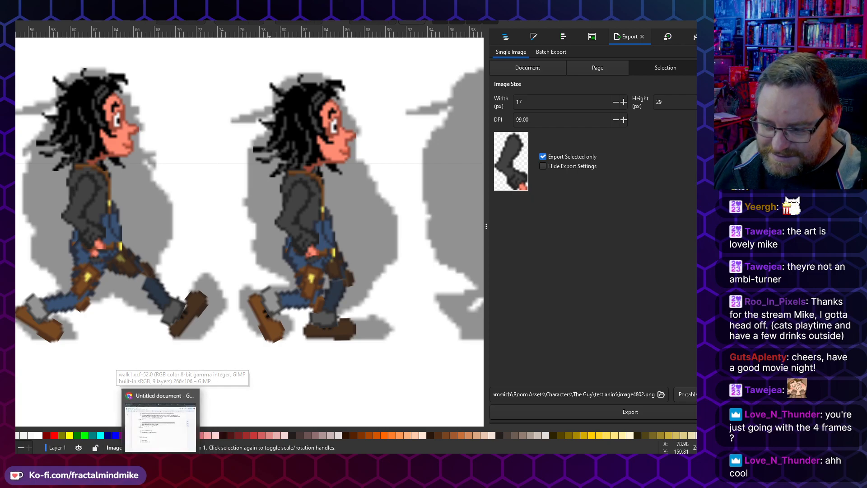
Step: Switch to the task document and add a new line reading Day 11 below the Day 10 items
click(161, 461)
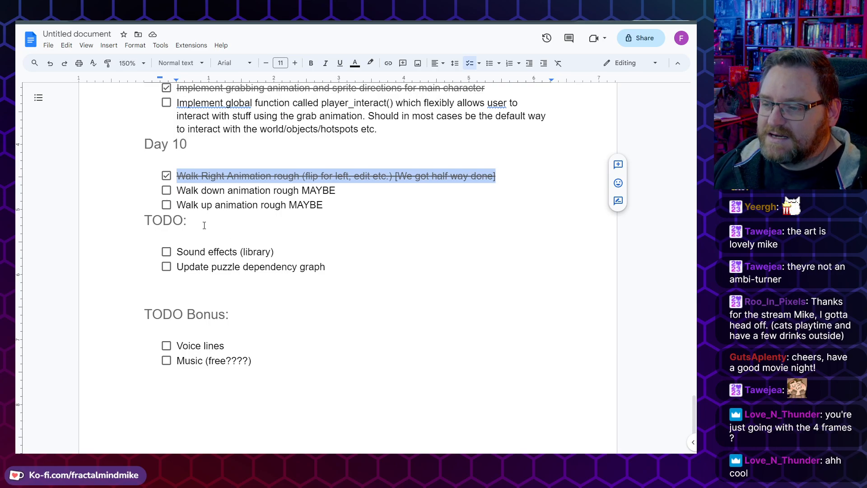
double_click(325, 205)
drag(328, 205, 145, 173)
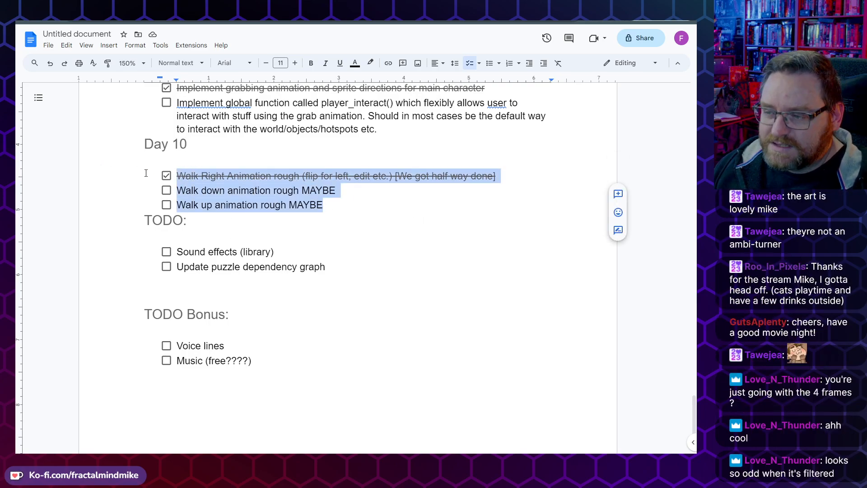
click(355, 210)
key(Return)
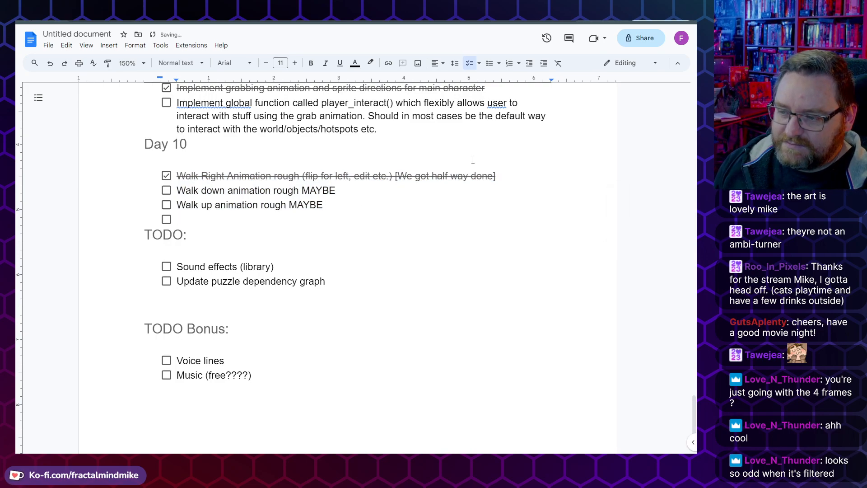
key(Return)
text(Day 11)
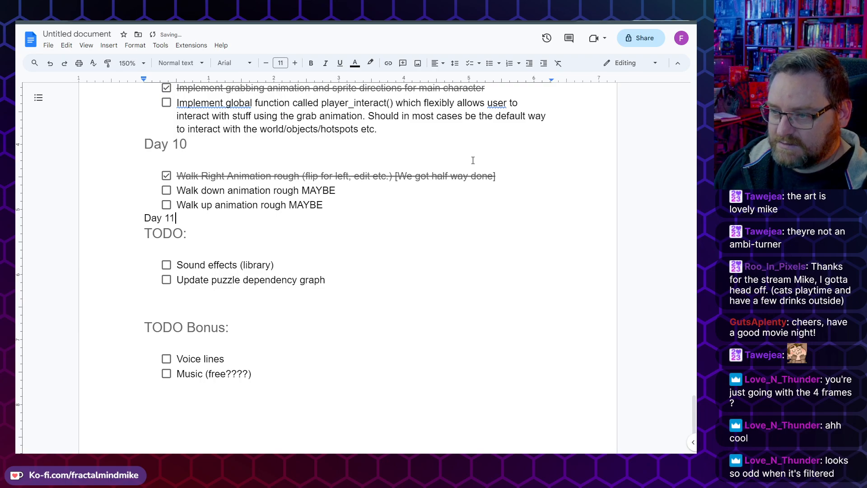
Step: Copy the two unfinished walk down and walk up animation items under the Day 11 line
key(shift+Home)
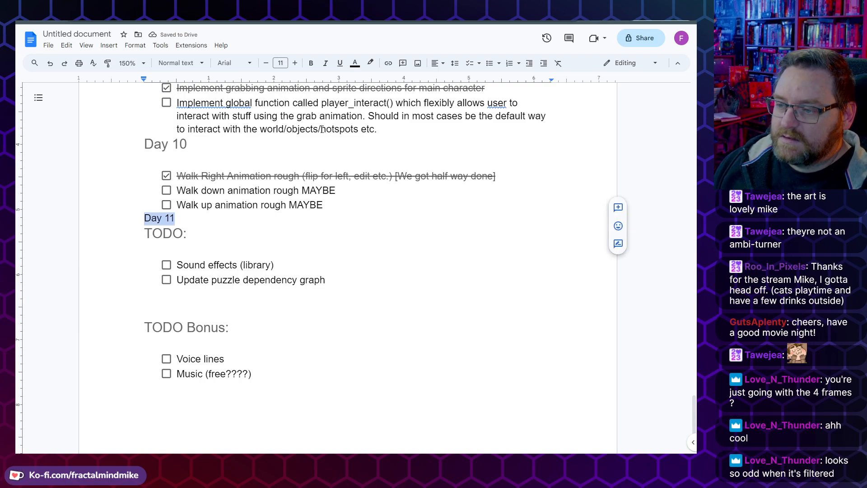
key(Right)
key(Return)
key(Up)
key(Up)
key(End)
key(shift+Up)
key(shift+Home)
key(ctrl+c)
key(Down)
key(Down)
key(Down)
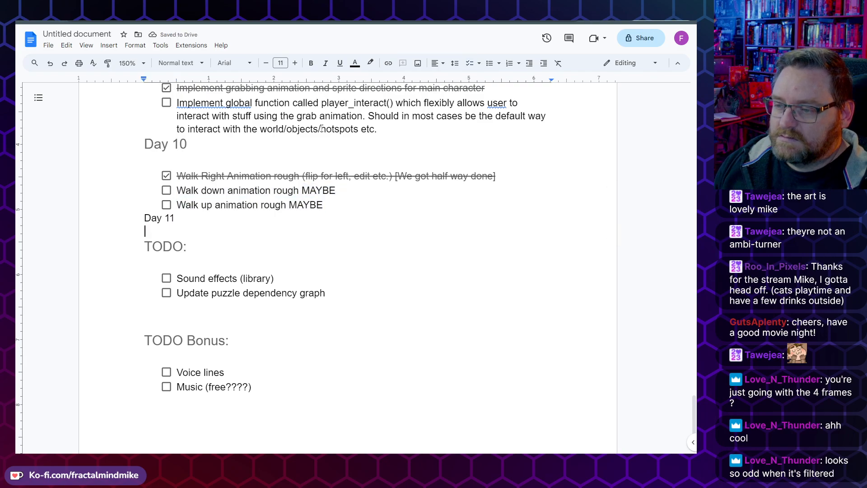
key(ctrl+v)
Step: Give the Day 11 line the same heading style as Day 10
key(Up)
key(Up)
key(shift+Home)
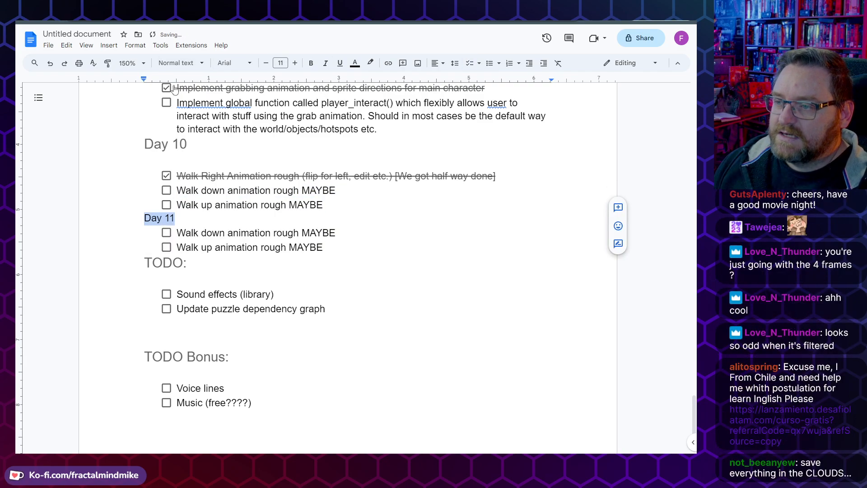
click(180, 63)
click(194, 149)
click(221, 252)
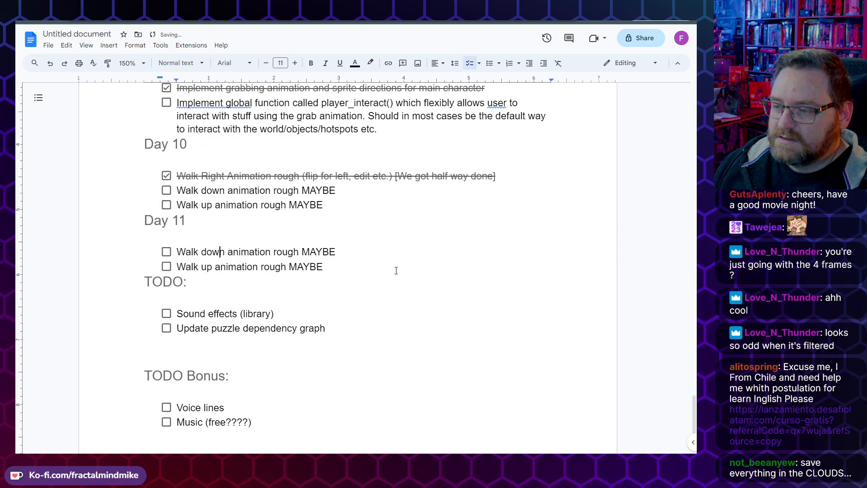
Step: Insert a new checklist item Finish Walk Right at the top of the Day 11 list
key(Up)
key(Up)
key(Up)
key(Up)
key(Down)
key(Down)
key(Down)
key(Down)
key(Up)
key(Down)
key(Home)
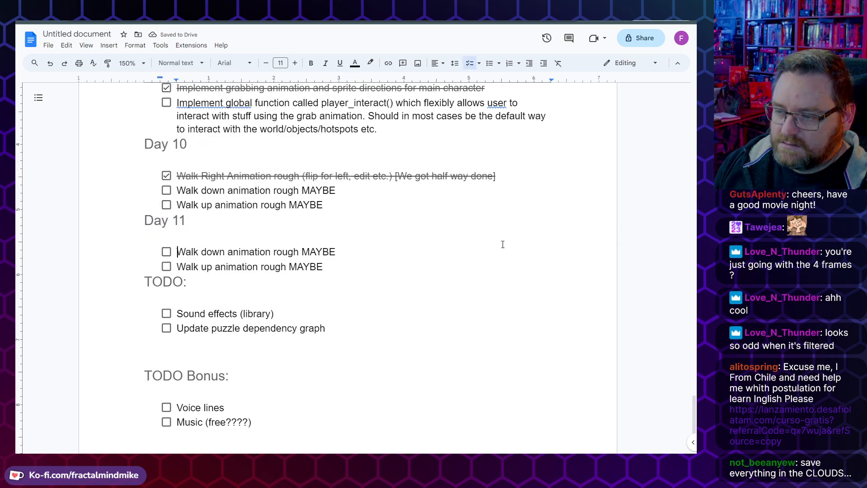
key(Return)
key(Up)
text(Finish Walk Right)
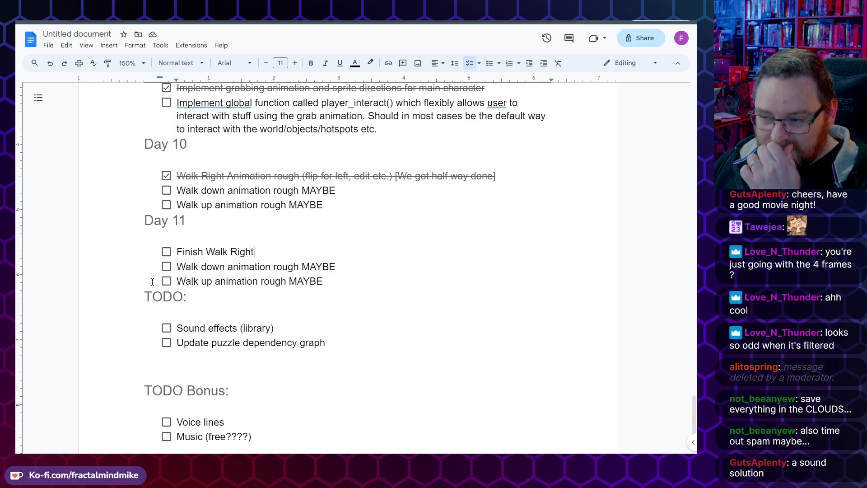
Step: Extend that first Day 11 item so it reads Finish Walk Right Animation
double_click(192, 253)
triple_click(192, 253)
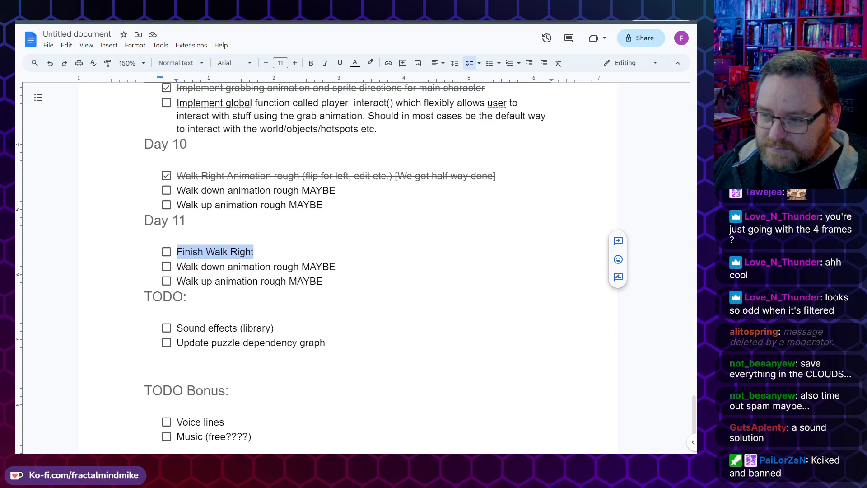
double_click(188, 266)
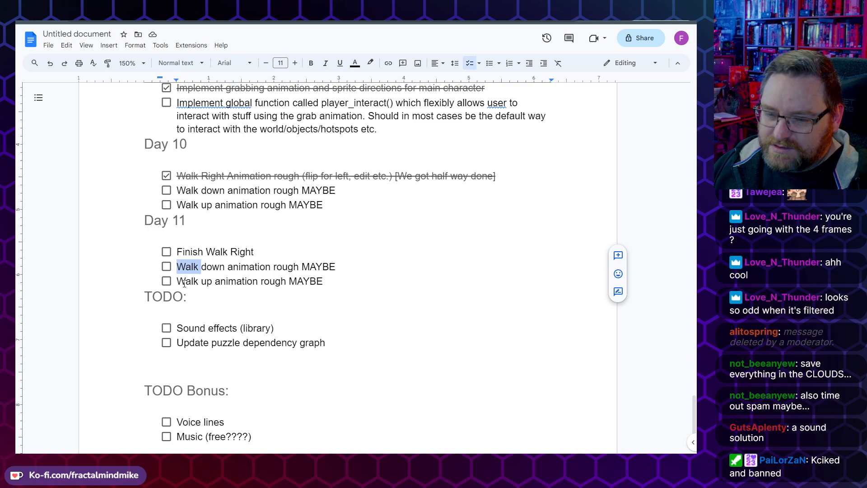
double_click(250, 267)
click(231, 252)
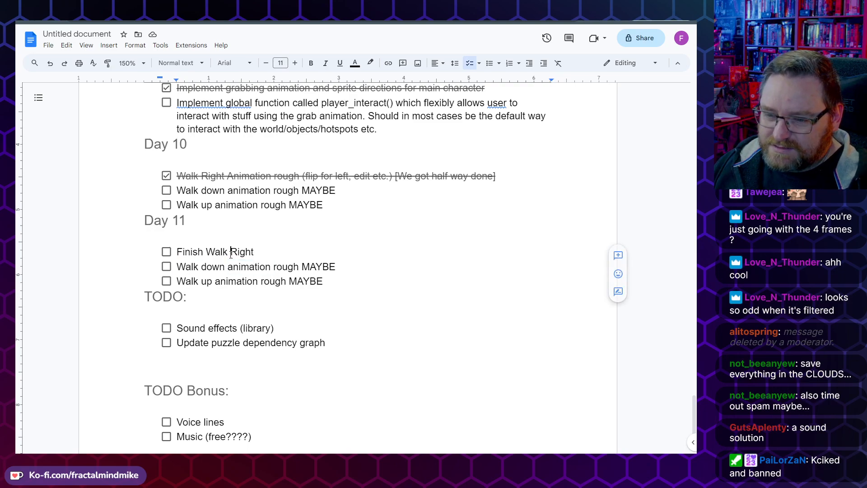
double_click(231, 252)
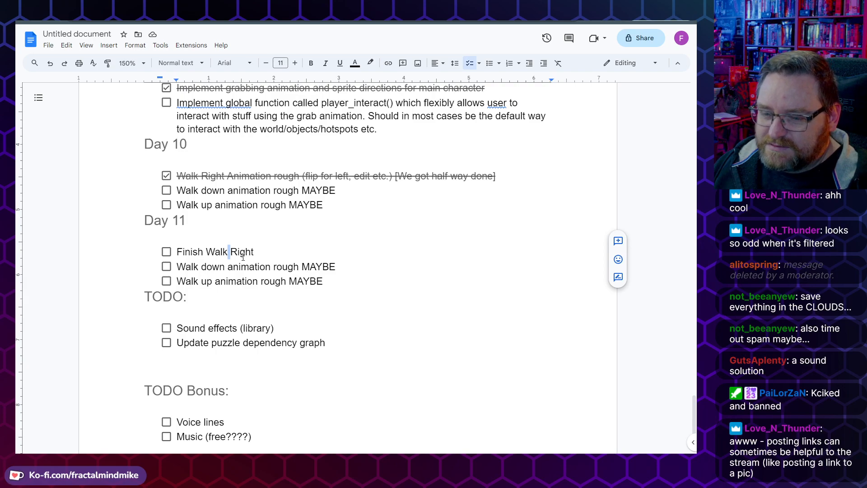
click(207, 251)
triple_click(217, 252)
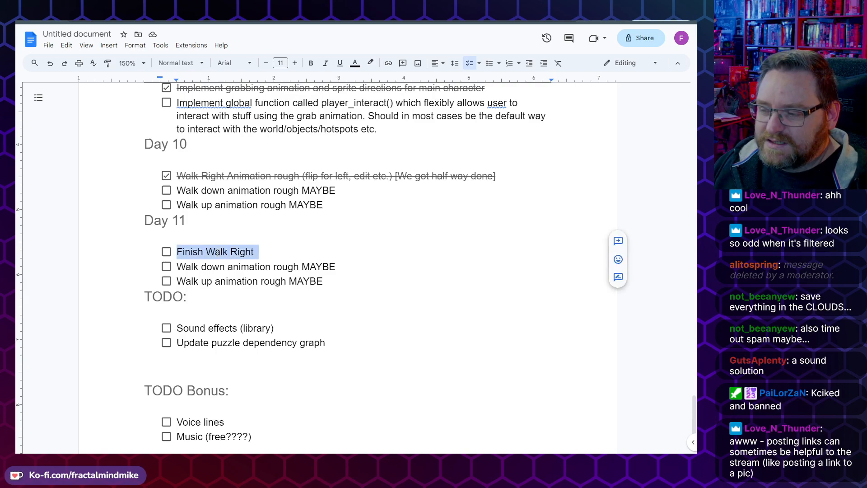
click(274, 253)
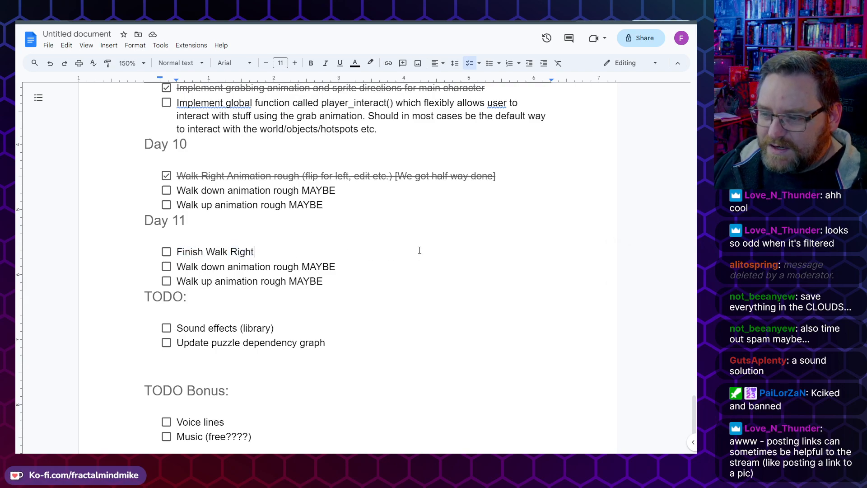
text(Animation)
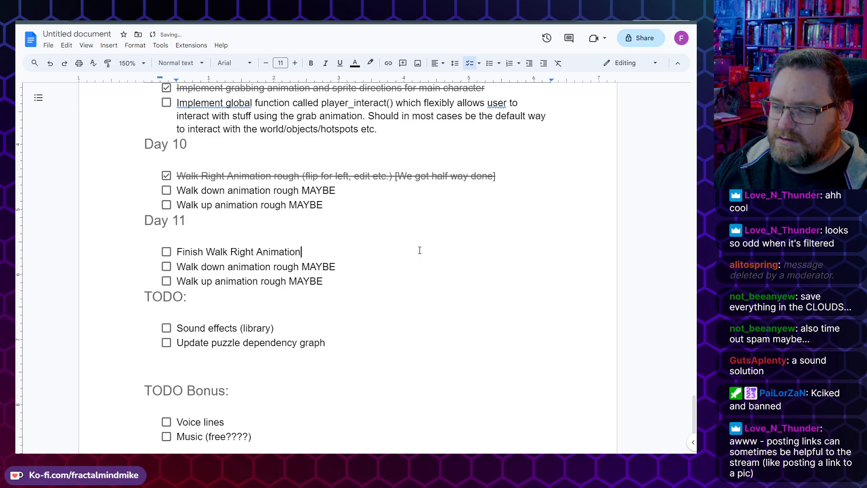
key(ctrl+shift+Left)
key(ctrl+shift+Left)
key(ctrl+shift+Left)
key(ctrl+shift+Left)
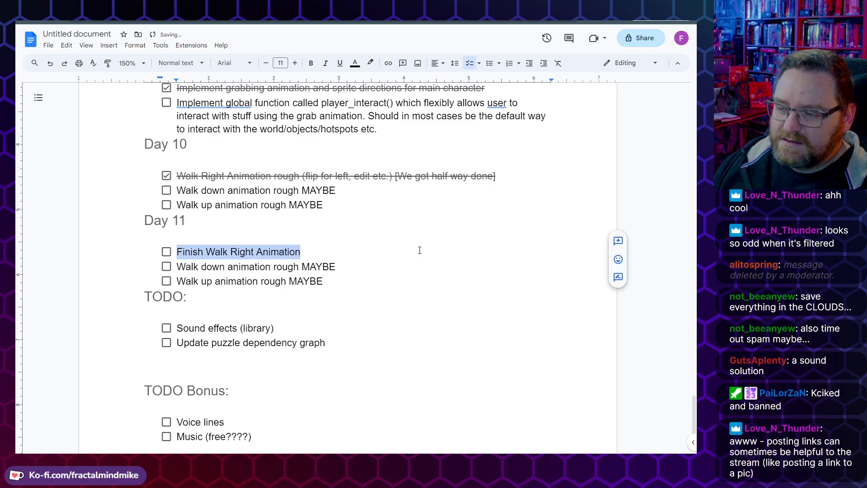
key(Right)
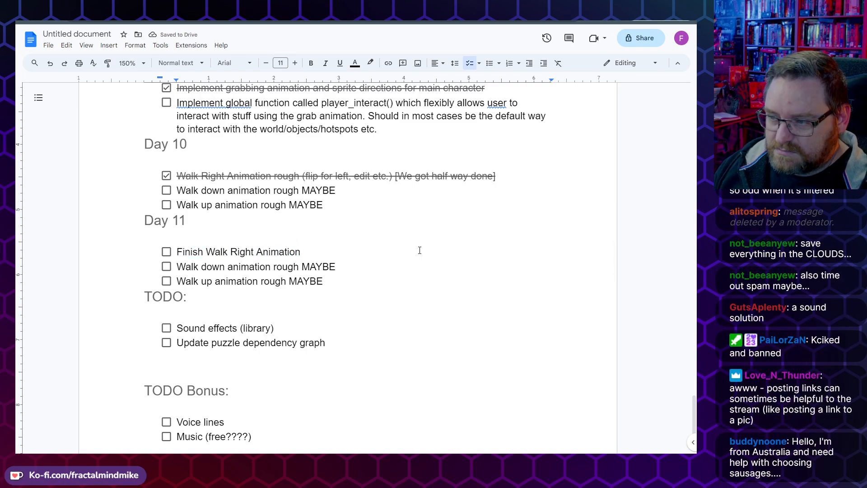
key(Down)
key(Down)
key(Down)
key(Up)
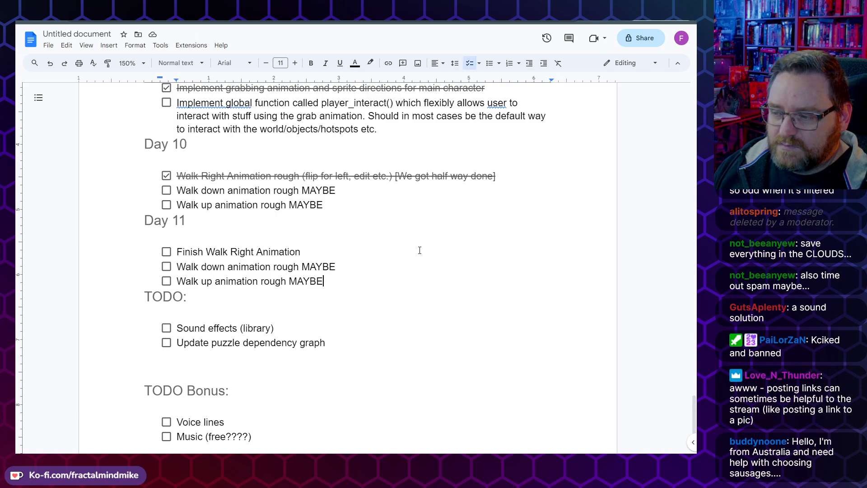
key(shift+Up)
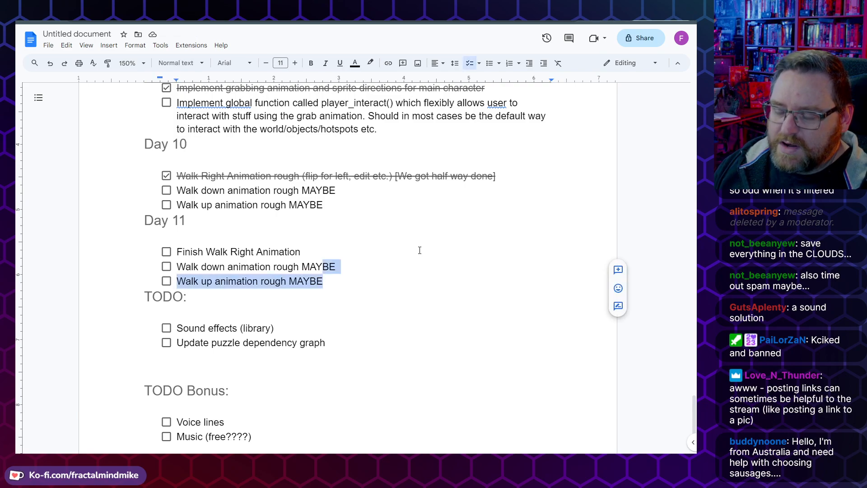
key(ctrl+shift+Left)
key(ctrl+shift+Left)
key(ctrl+shift+Left)
key(ctrl+shift+Left)
key(ctrl+shift+Left)
key(Right)
key(Down)
key(Up)
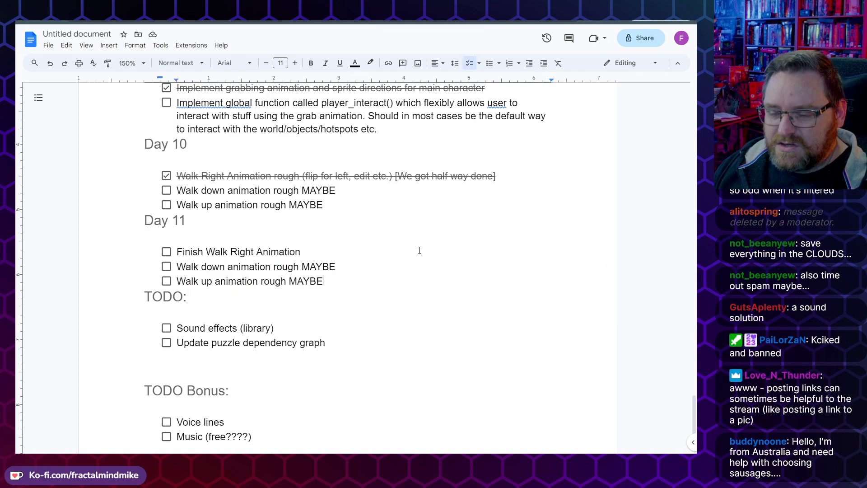